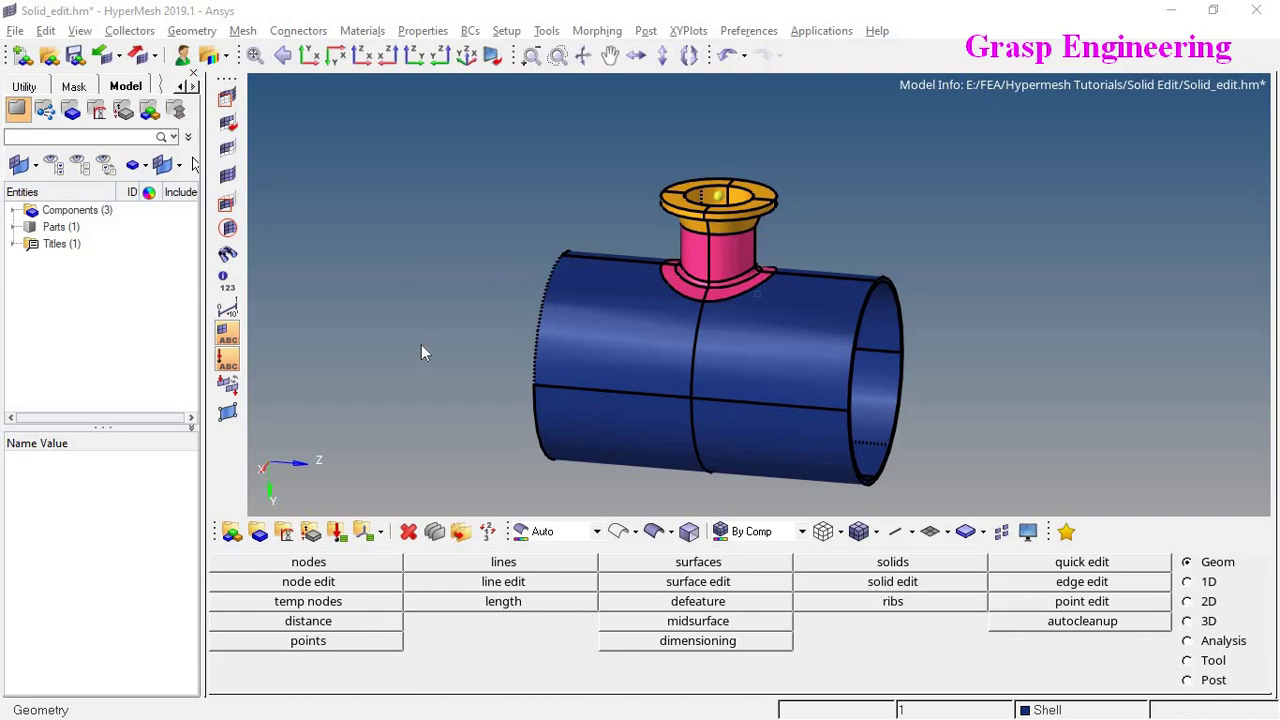
# Switch to the browser and look through the Hypermesh Tutorials playlist on YouTube
pyautogui.hotkey('alt', 'Tab')
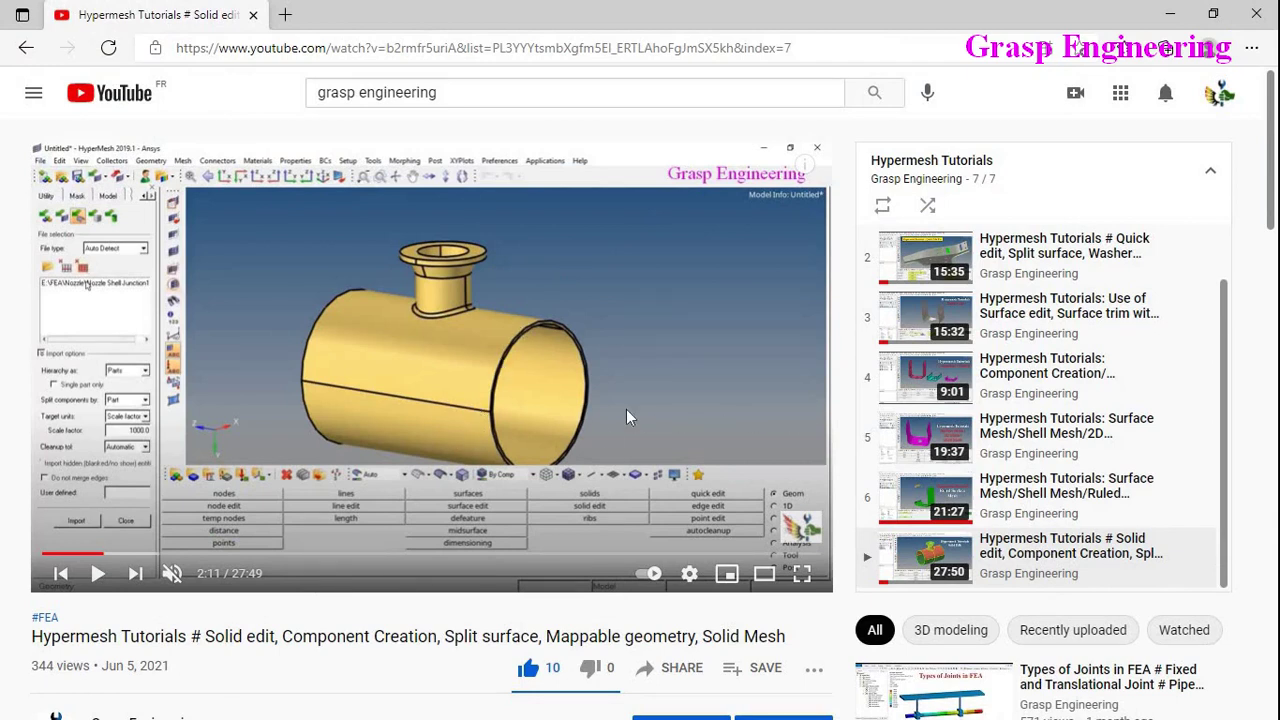
pyautogui.scroll(2, 1020, 408)
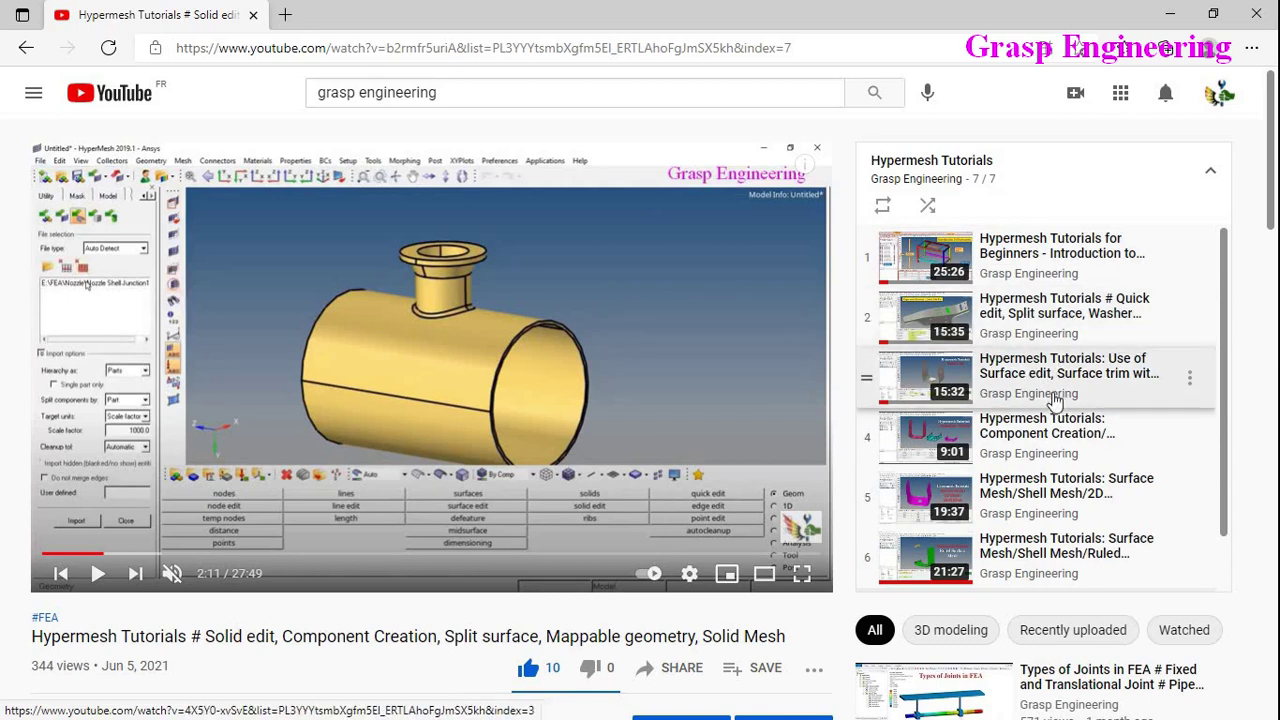
pyautogui.scroll(-1, 1055, 398)
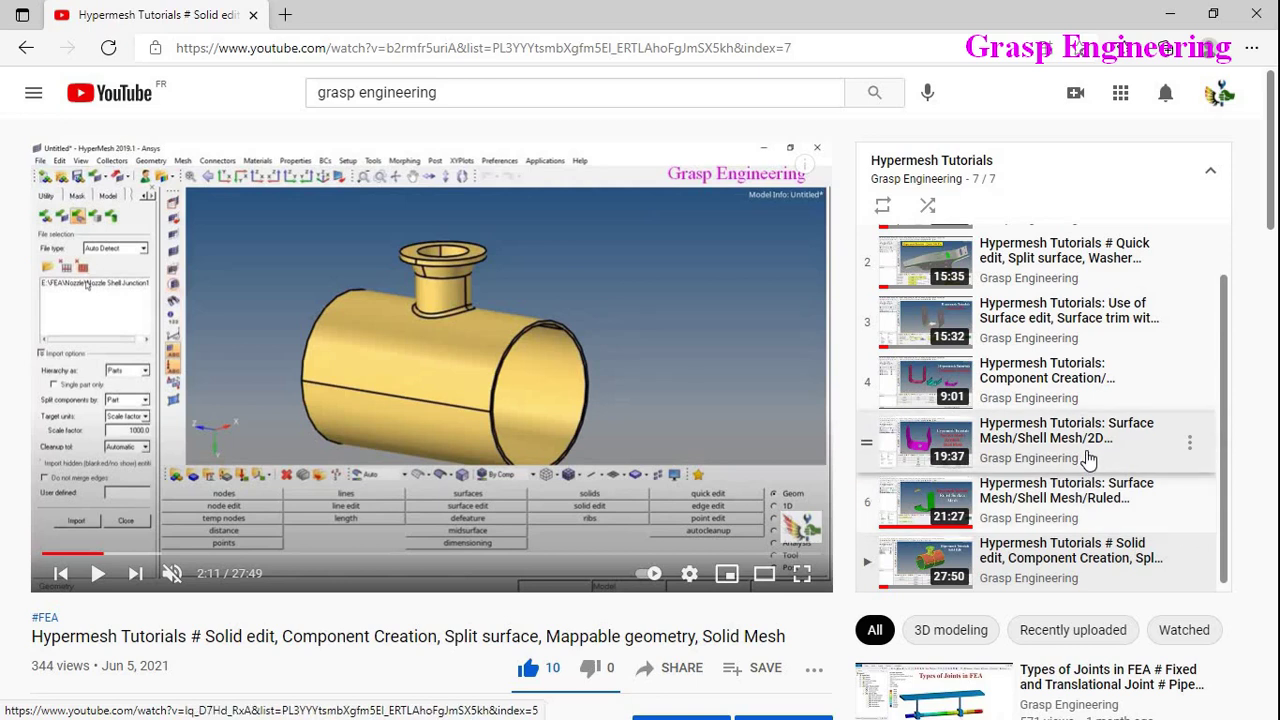
pyautogui.scroll(-1, 1095, 470)
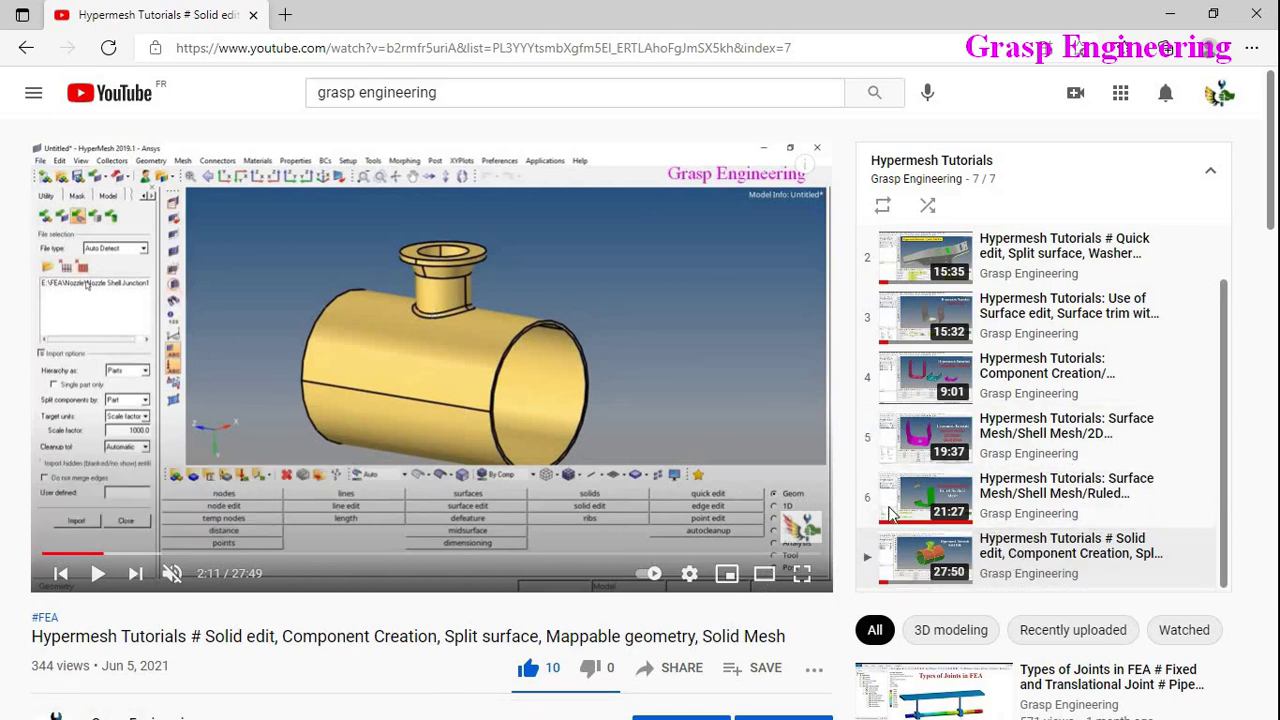
# Skim the solid edit tutorial video from the import stage through solid trimming and meshing to its closing section
pyautogui.click(144, 552)
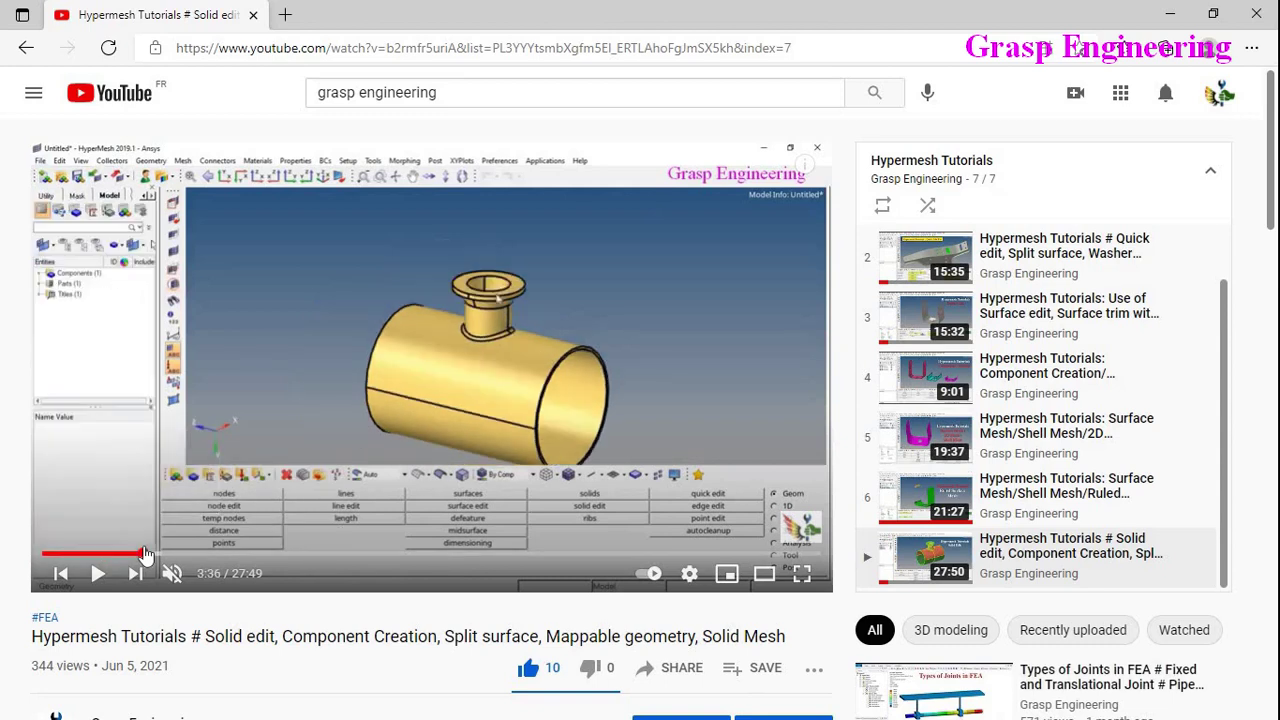
pyautogui.click(199, 552)
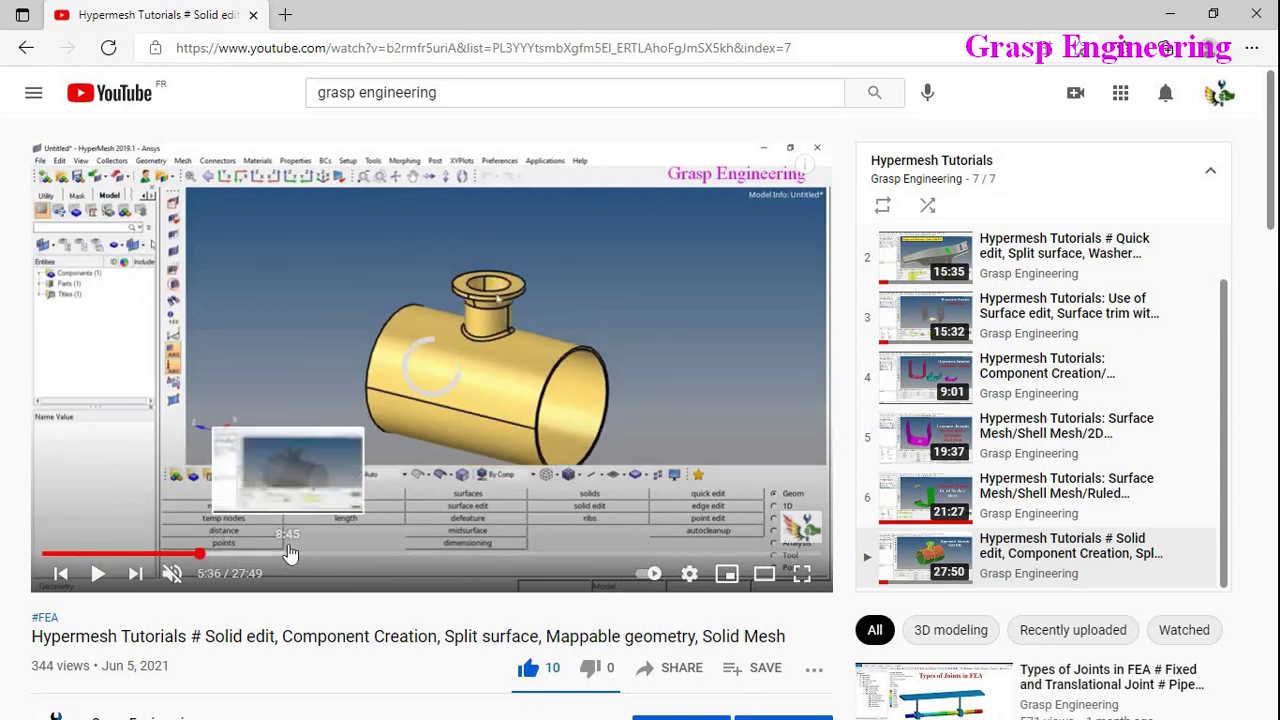
pyautogui.click(287, 552)
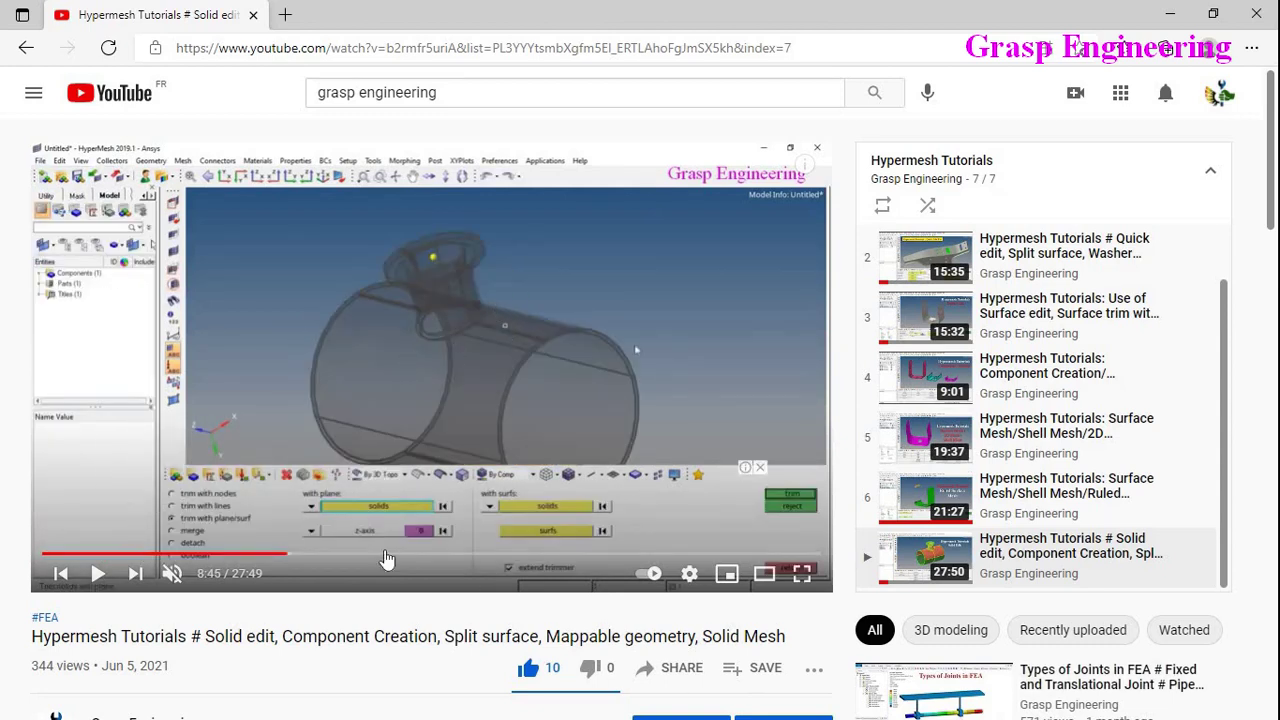
pyautogui.click(386, 555)
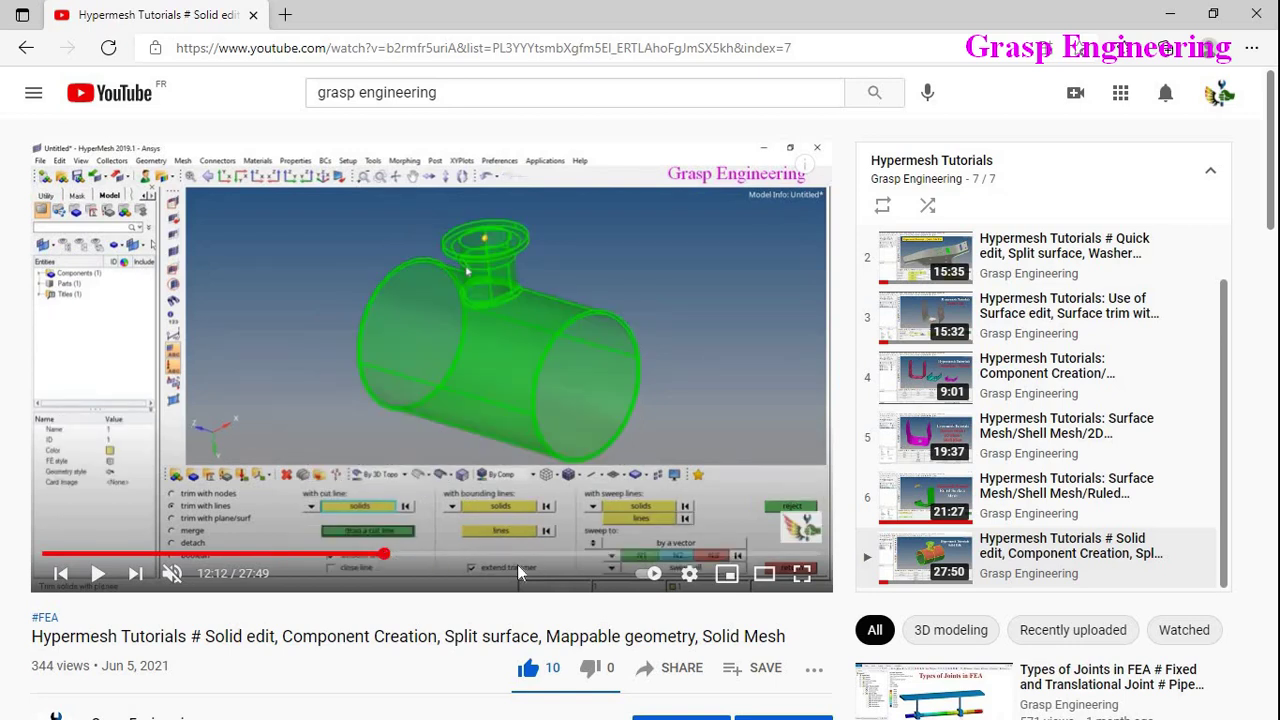
pyautogui.click(665, 555)
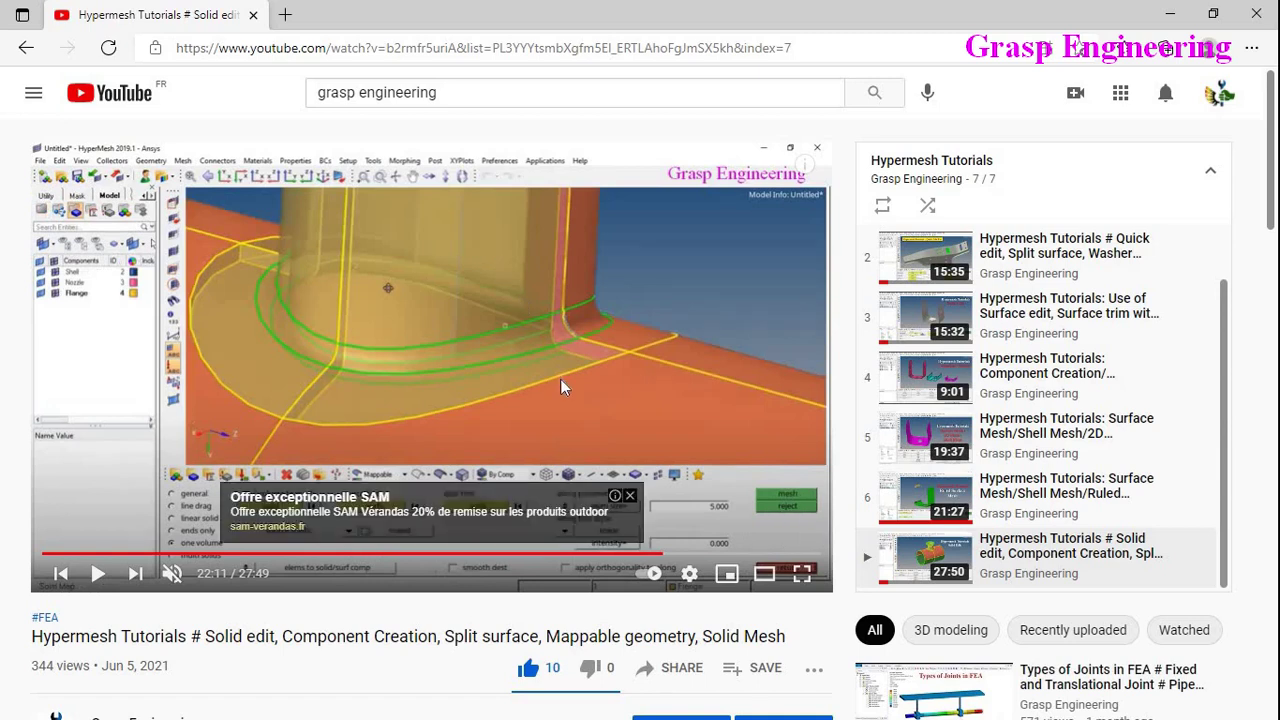
pyautogui.click(741, 555)
pyautogui.click(776, 555)
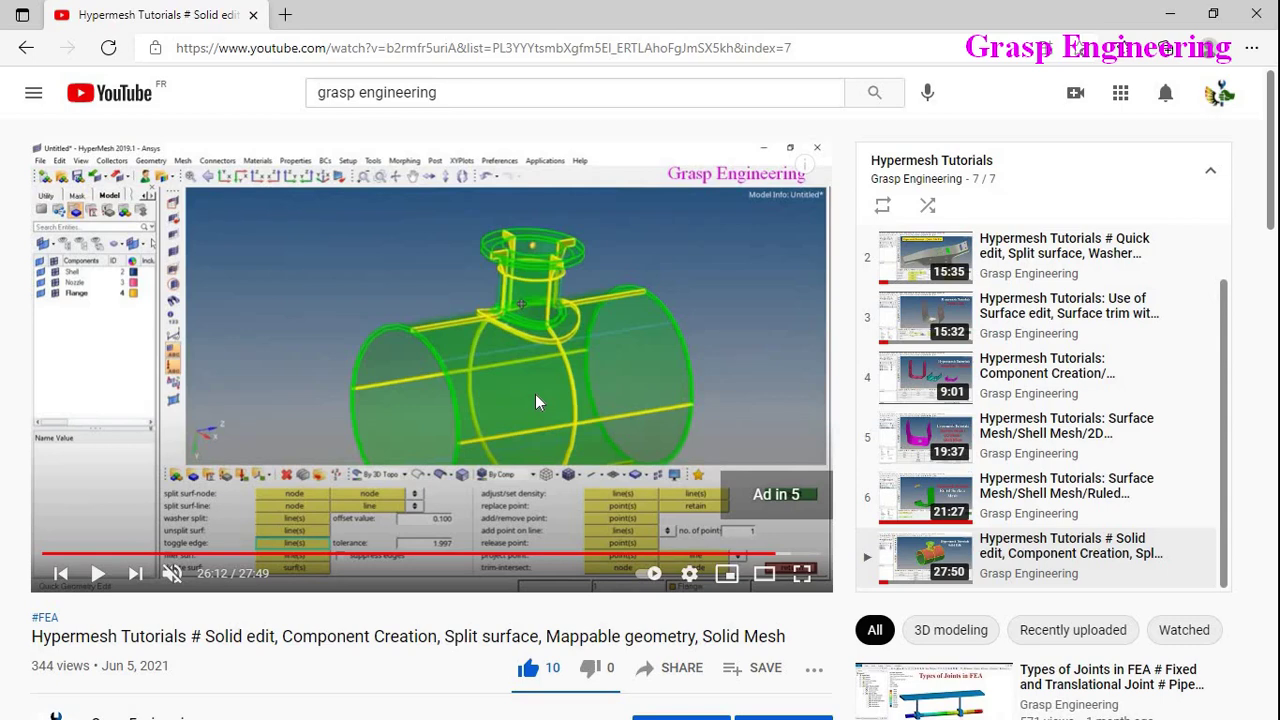
# Switch back to HyperMesh and set the geometry colouring of the nozzle and shell model to By 3D Topo
pyautogui.hotkey('alt', 'Tab')
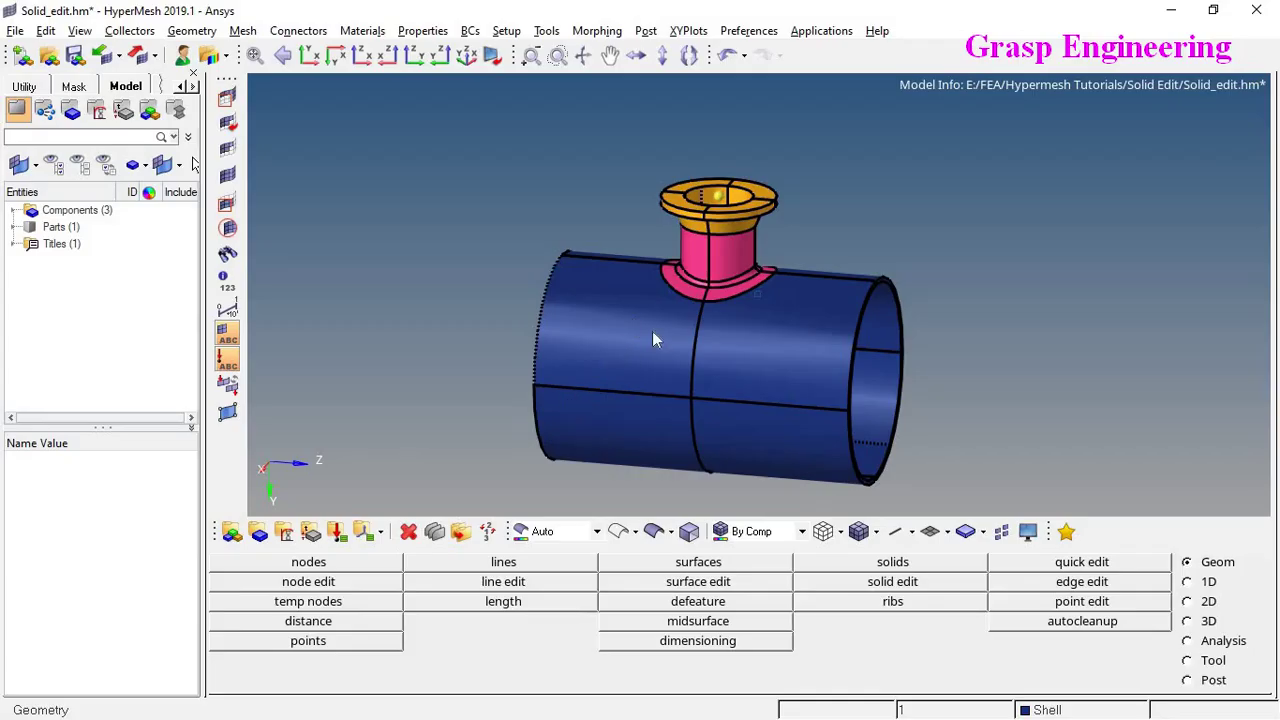
pyautogui.moveTo(731, 362)
pyautogui.keyDown('ctrl'); pyautogui.mouseDown()
pyautogui.moveTo(610, 290)
pyautogui.moveTo(670, 326)
pyautogui.mouseUp(); pyautogui.keyUp('ctrl')
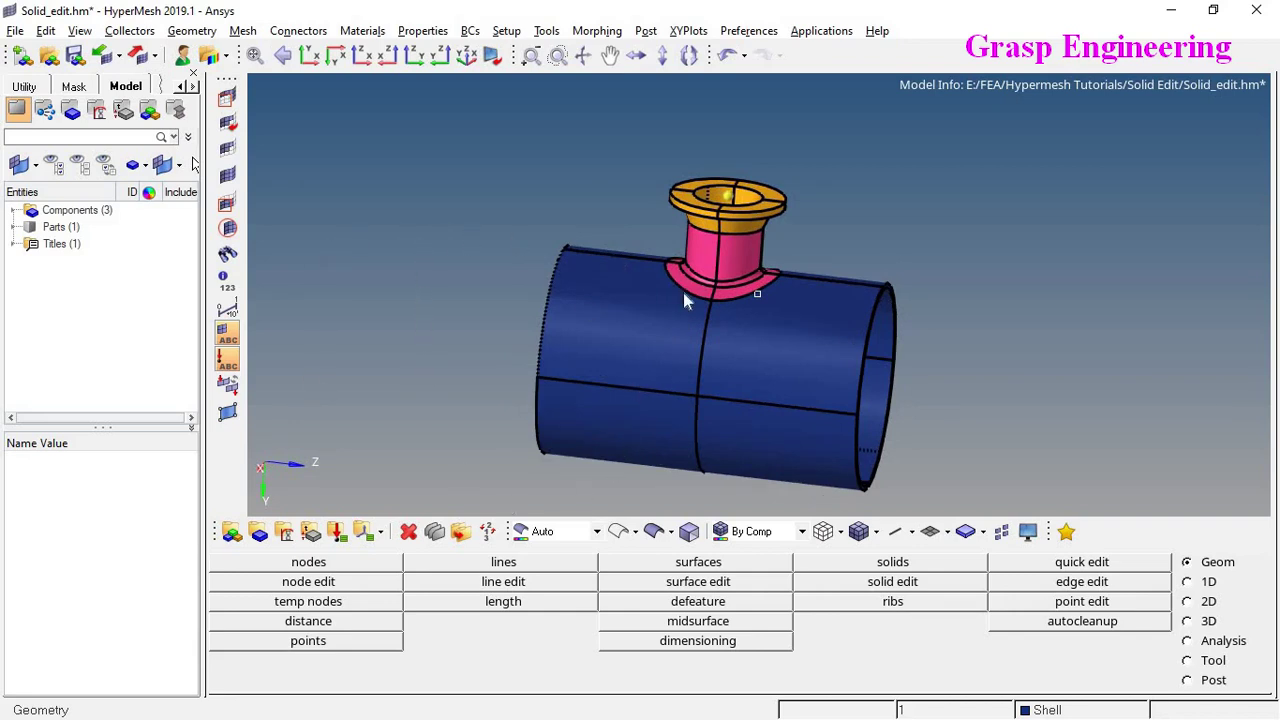
pyautogui.keyDown('ctrl'); pyautogui.moveTo(812, 305); pyautogui.dragTo(743, 332); pyautogui.keyUp('ctrl')
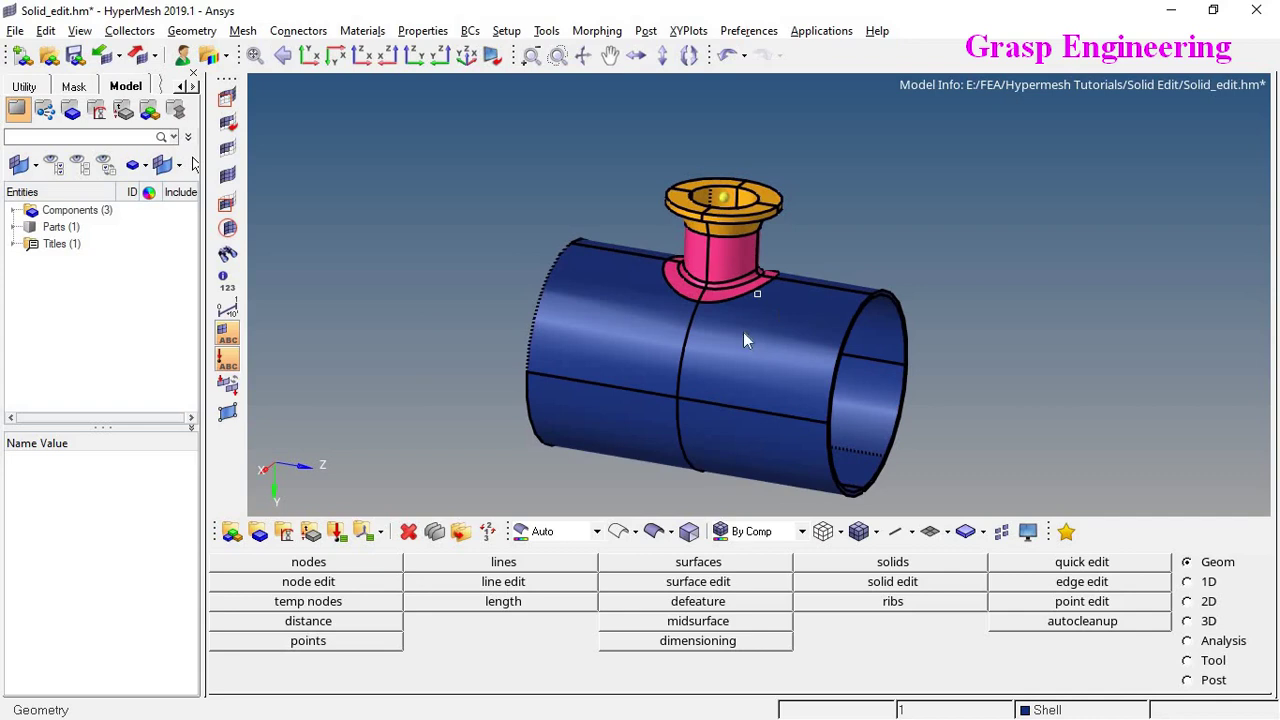
pyautogui.click(597, 532)
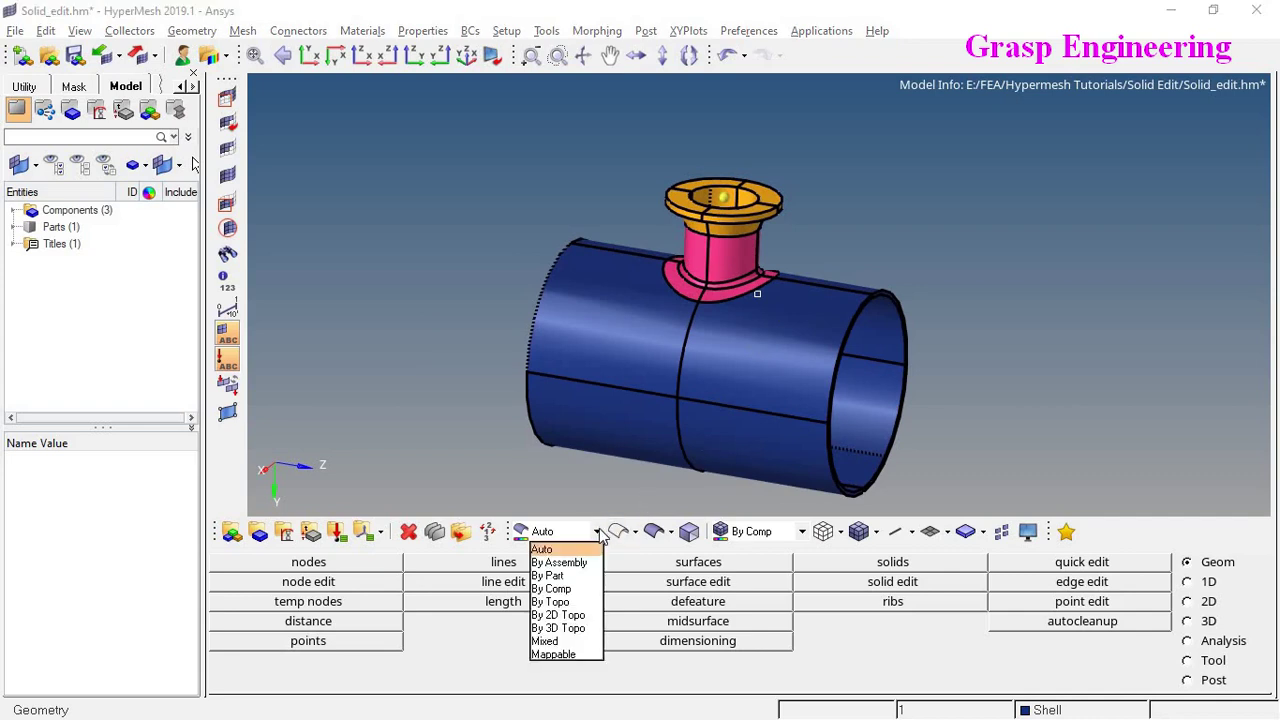
pyautogui.click(565, 628)
# Examine the shared faces between the split solids of the flange, nozzle and shell in the 3D topology display
pyautogui.keyDown('ctrl'); pyautogui.moveTo(702, 341); pyautogui.dragTo(743, 297); pyautogui.keyUp('ctrl')
pyautogui.keyDown('ctrl'); pyautogui.scroll(6, 812, 246); pyautogui.keyUp('ctrl')
pyautogui.keyDown('ctrl'); pyautogui.scroll(-4, 743, 297); pyautogui.keyUp('ctrl')
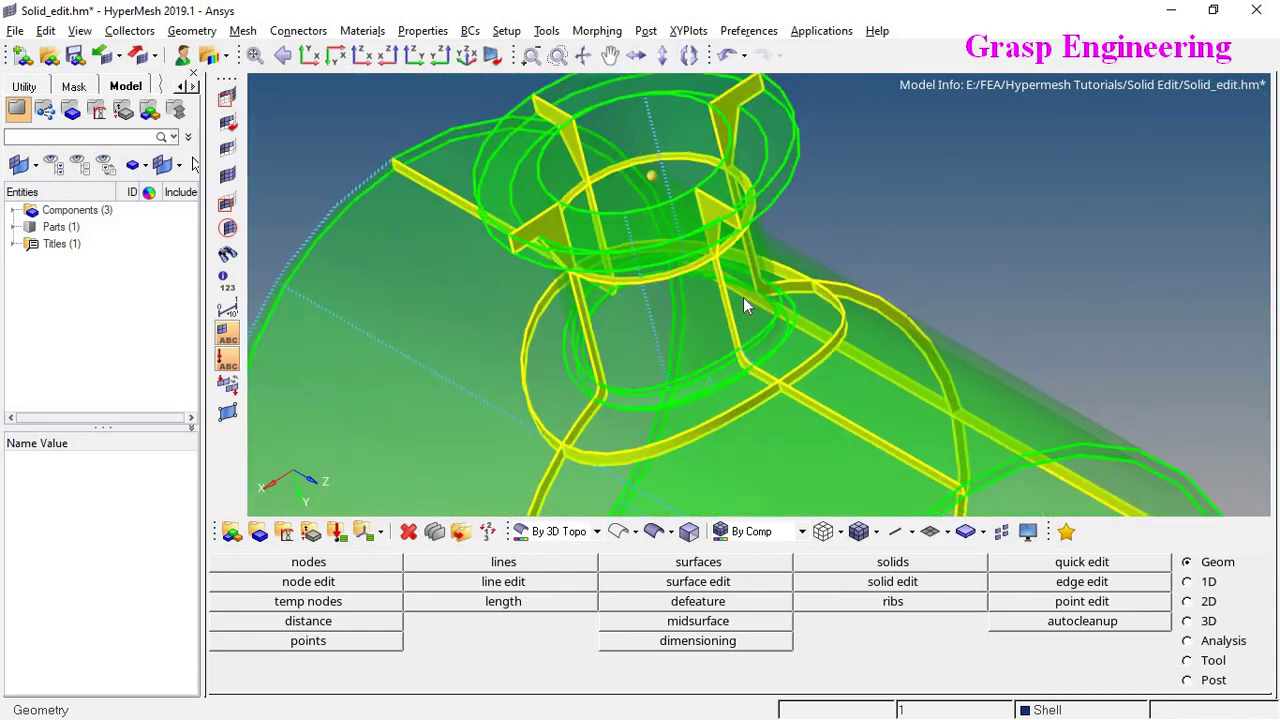
pyautogui.keyDown('ctrl'); pyautogui.moveTo(737, 353); pyautogui.dragTo(717, 278); pyautogui.keyUp('ctrl')
pyautogui.keyDown('ctrl'); pyautogui.scroll(5, 806, 268); pyautogui.keyUp('ctrl')
pyautogui.keyDown('ctrl'); pyautogui.scroll(-6, 717, 278); pyautogui.keyUp('ctrl')
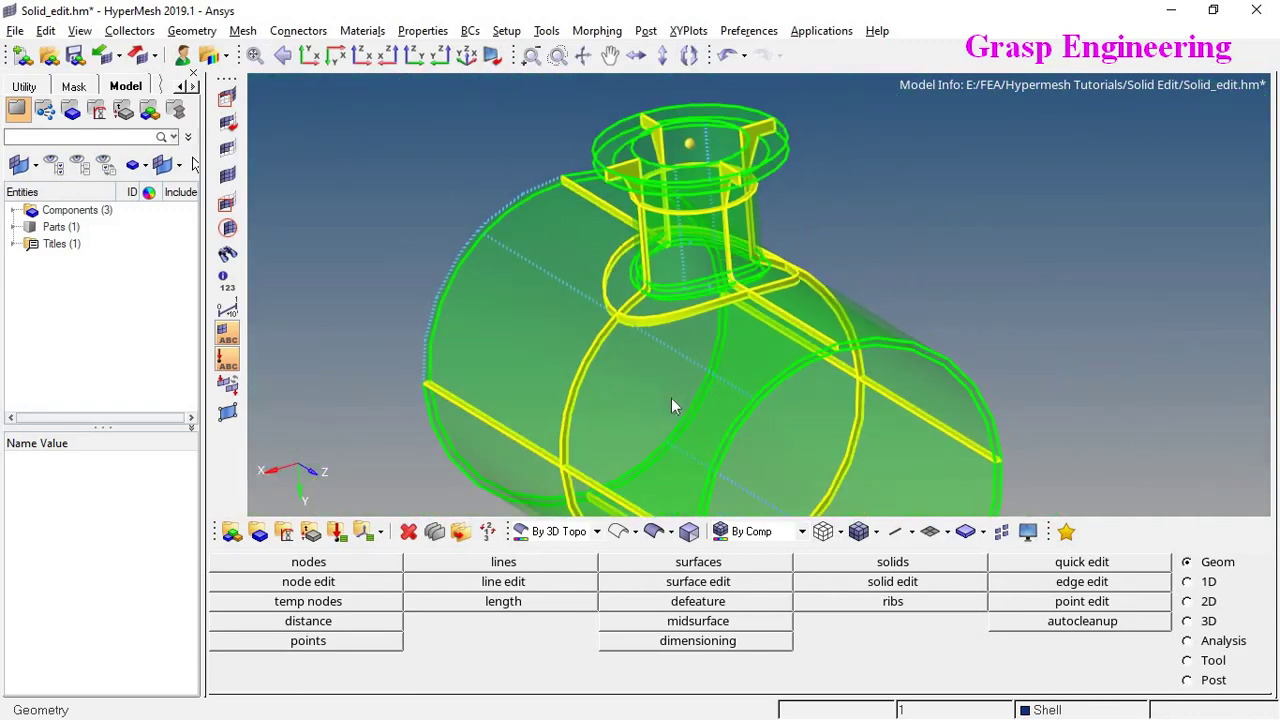
pyautogui.keyDown('ctrl'); pyautogui.moveTo(680, 387); pyautogui.dragTo(691, 298, button='right'); pyautogui.keyUp('ctrl')
pyautogui.keyDown('ctrl'); pyautogui.moveTo(695, 305); pyautogui.dragTo(655, 322); pyautogui.keyUp('ctrl')
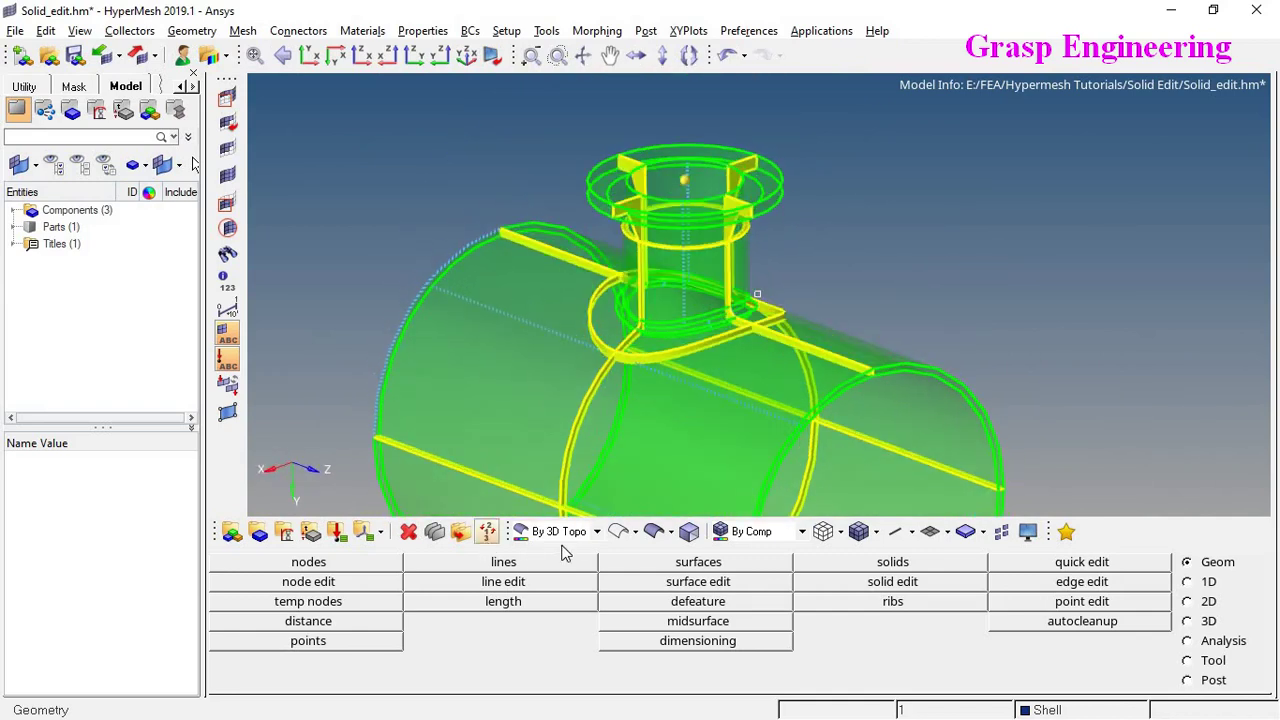
# Set the geometry colouring to Mappable and examine the mappability of the flange and nozzle solids
pyautogui.click(597, 532)
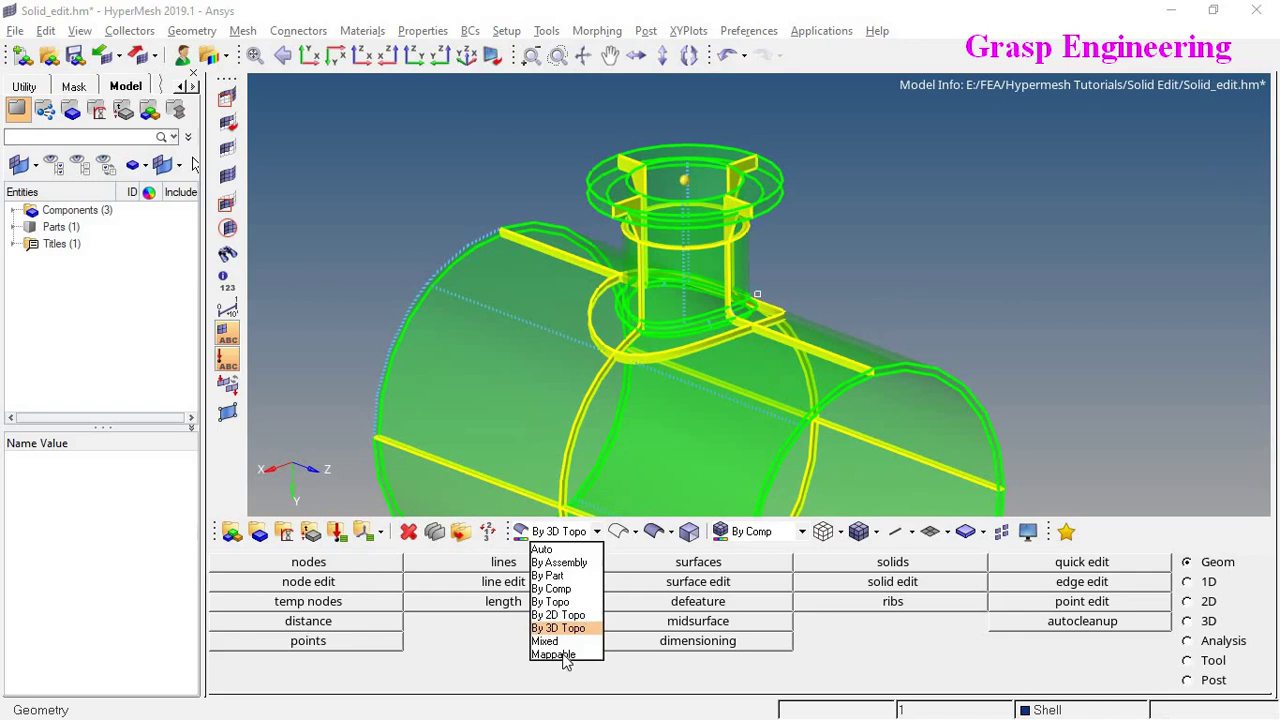
pyautogui.click(566, 652)
pyautogui.keyDown('ctrl'); pyautogui.scroll(-3, 750, 293); pyautogui.keyUp('ctrl')
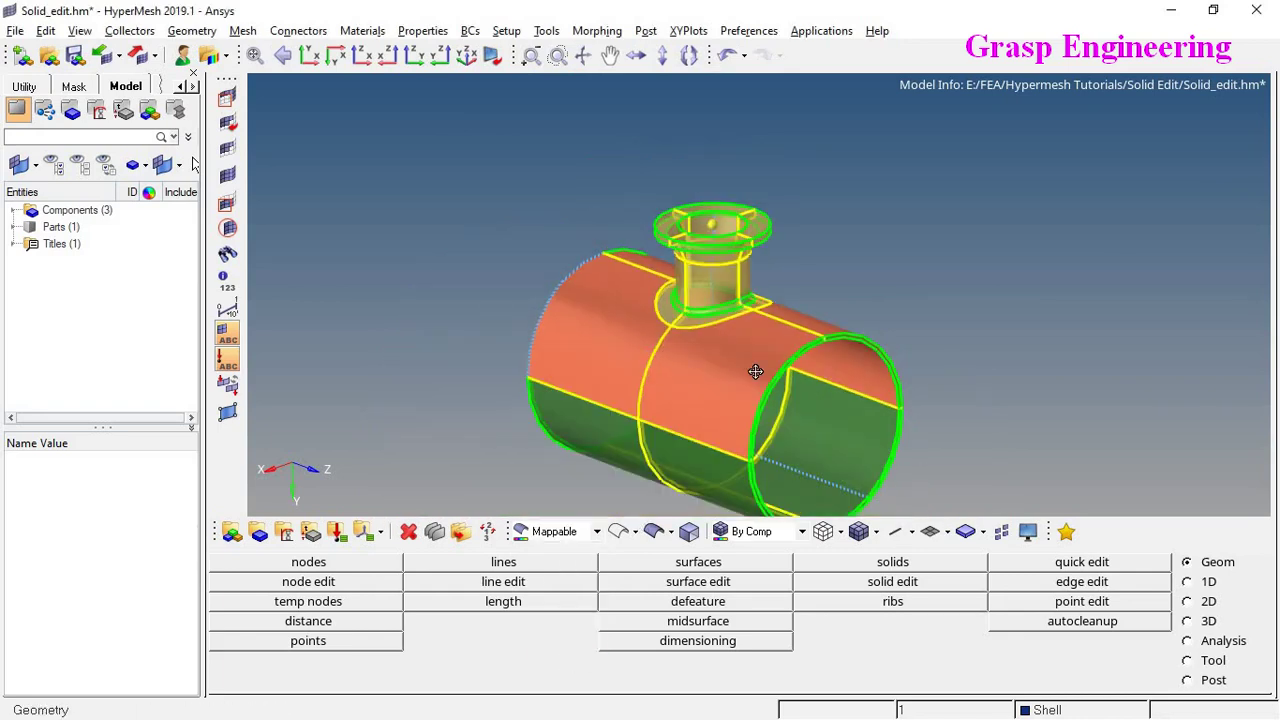
pyautogui.keyDown('ctrl'); pyautogui.moveTo(756, 371); pyautogui.dragTo(884, 296); pyautogui.keyUp('ctrl')
pyautogui.keyDown('ctrl'); pyautogui.moveTo(733, 271); pyautogui.dragTo(649, 250); pyautogui.keyUp('ctrl')
pyautogui.keyDown('ctrl'); pyautogui.scroll(5, 645, 240); pyautogui.keyUp('ctrl')
pyautogui.keyDown('ctrl'); pyautogui.moveTo(635, 204); pyautogui.dragTo(788, 164); pyautogui.keyUp('ctrl')
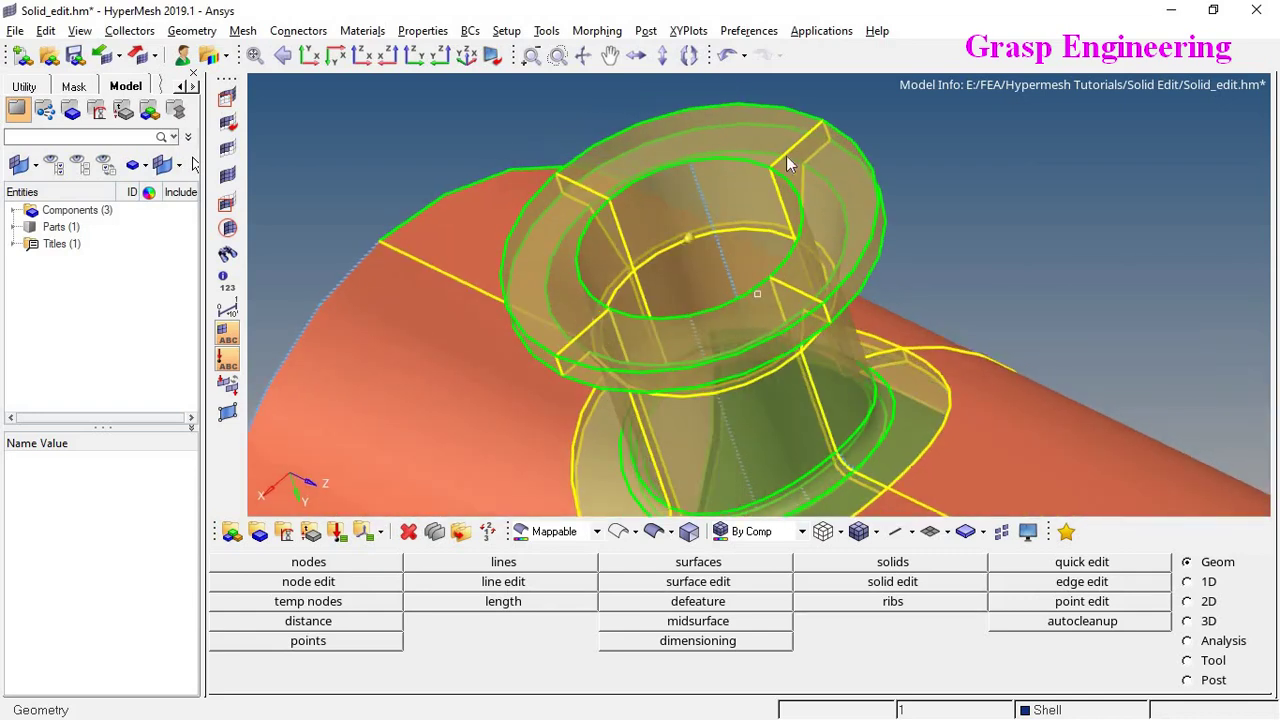
pyautogui.keyDown('ctrl'); pyautogui.moveTo(755, 273); pyautogui.dragTo(688, 145, button='right'); pyautogui.keyUp('ctrl')
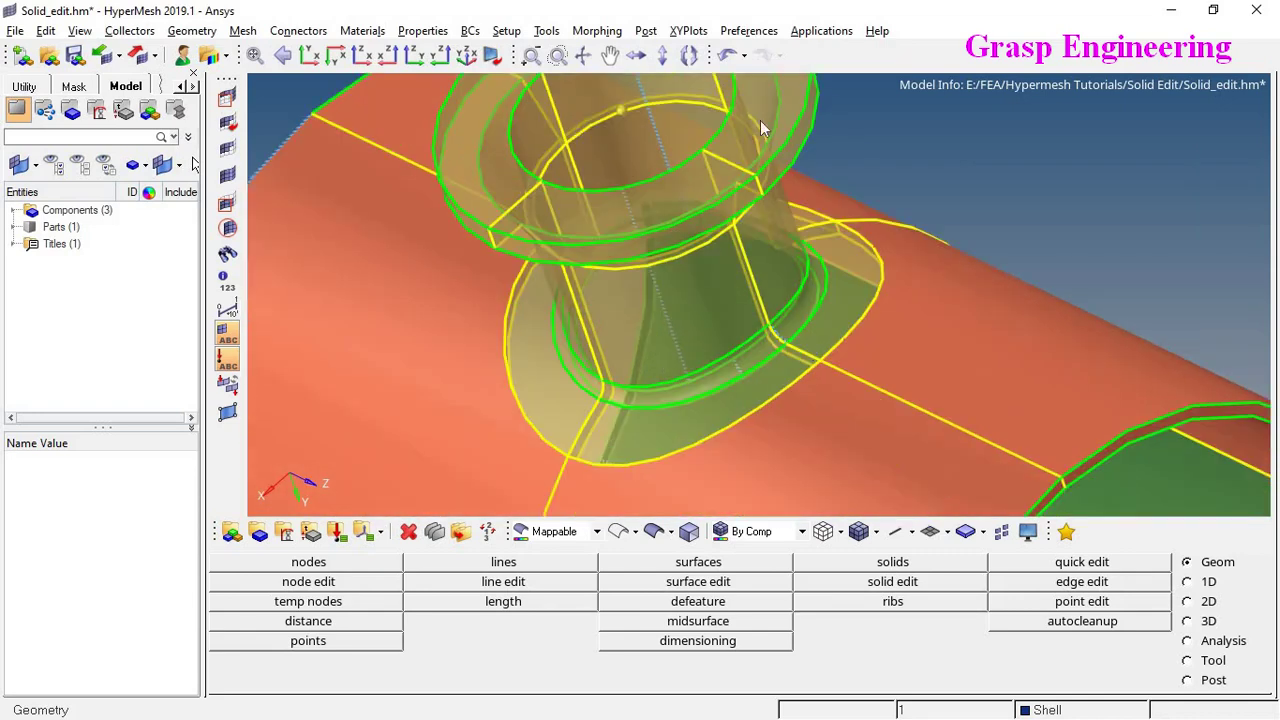
pyautogui.keyDown('ctrl'); pyautogui.scroll(-4, 724, 284); pyautogui.keyUp('ctrl')
pyautogui.keyDown('ctrl'); pyautogui.moveTo(734, 309); pyautogui.dragTo(719, 286); pyautogui.keyUp('ctrl')
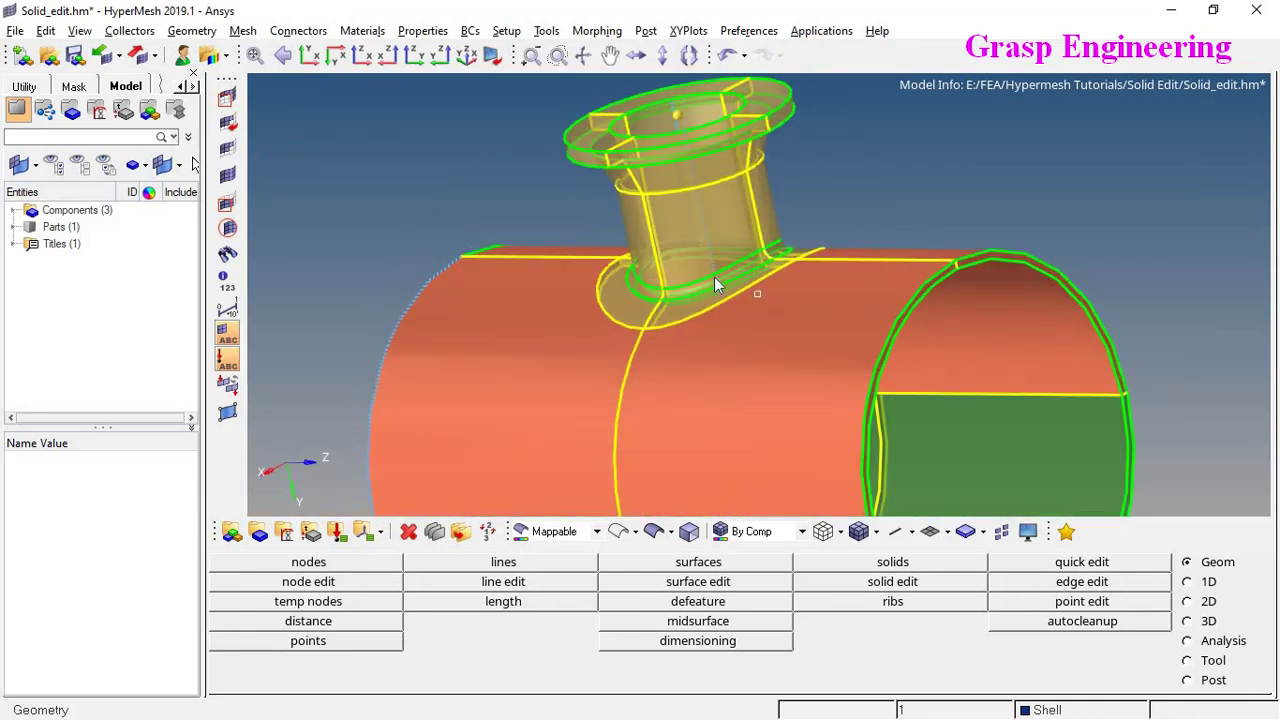
# Examine the mappability of the cylindrical shell solids and of the region around the nozzle junction
pyautogui.keyDown('ctrl'); pyautogui.moveTo(856, 338); pyautogui.dragTo(850, 164, button='right'); pyautogui.keyUp('ctrl')
pyautogui.keyDown('ctrl'); pyautogui.moveTo(819, 385); pyautogui.dragTo(766, 500, button='right'); pyautogui.keyUp('ctrl')
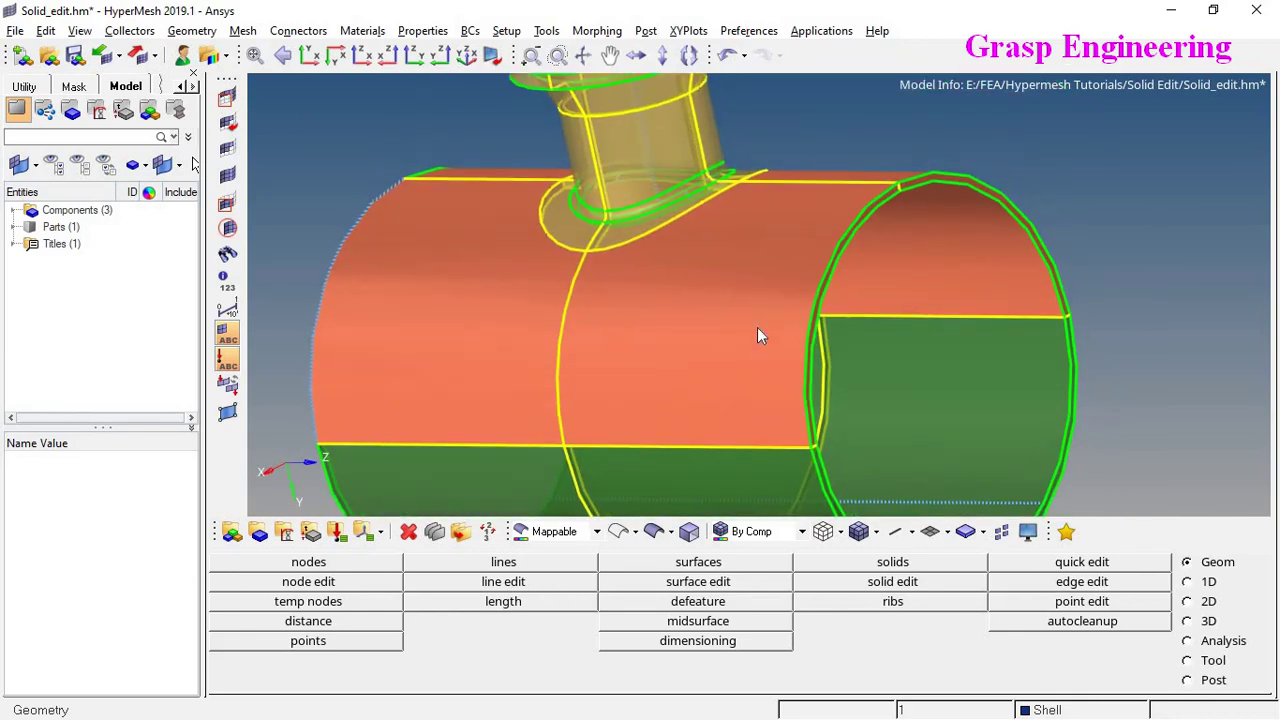
pyautogui.keyDown('ctrl'); pyautogui.moveTo(714, 311); pyautogui.dragTo(714, 409, button='right'); pyautogui.keyUp('ctrl')
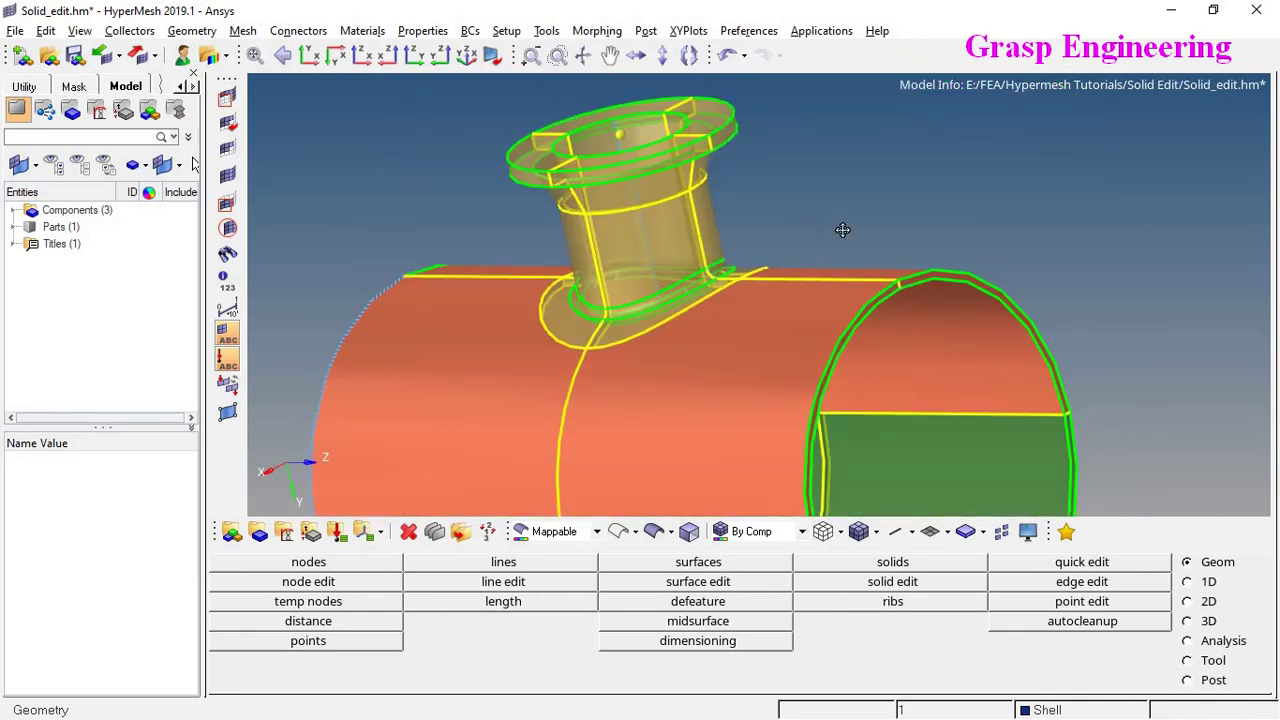
pyautogui.moveTo(843, 230)
pyautogui.keyDown('ctrl'); pyautogui.mouseDown()
pyautogui.moveTo(829, 237)
pyautogui.moveTo(842, 242)
pyautogui.mouseUp(); pyautogui.keyUp('ctrl')
pyautogui.keyDown('ctrl'); pyautogui.scroll(5, 836, 337); pyautogui.keyUp('ctrl')
pyautogui.keyDown('ctrl'); pyautogui.moveTo(986, 292); pyautogui.dragTo(886, 312, button='right'); pyautogui.keyUp('ctrl')
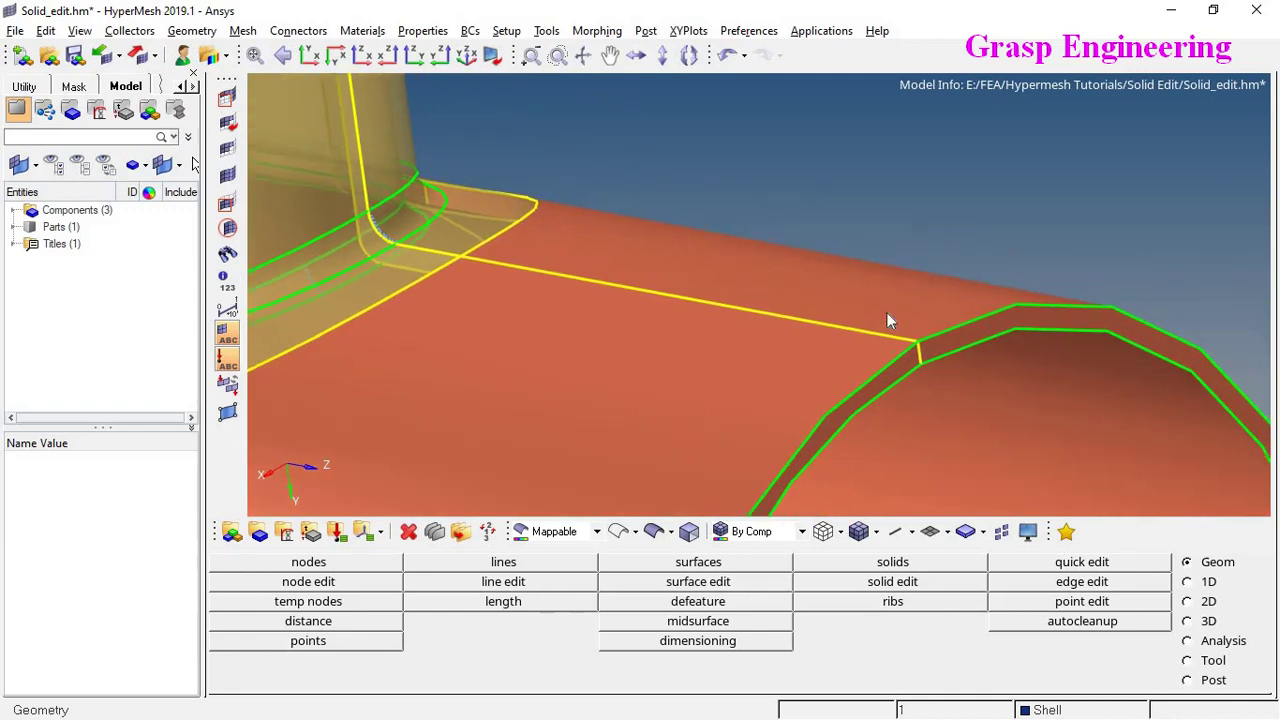
pyautogui.keyDown('ctrl'); pyautogui.scroll(-4, 785, 271); pyautogui.keyUp('ctrl')
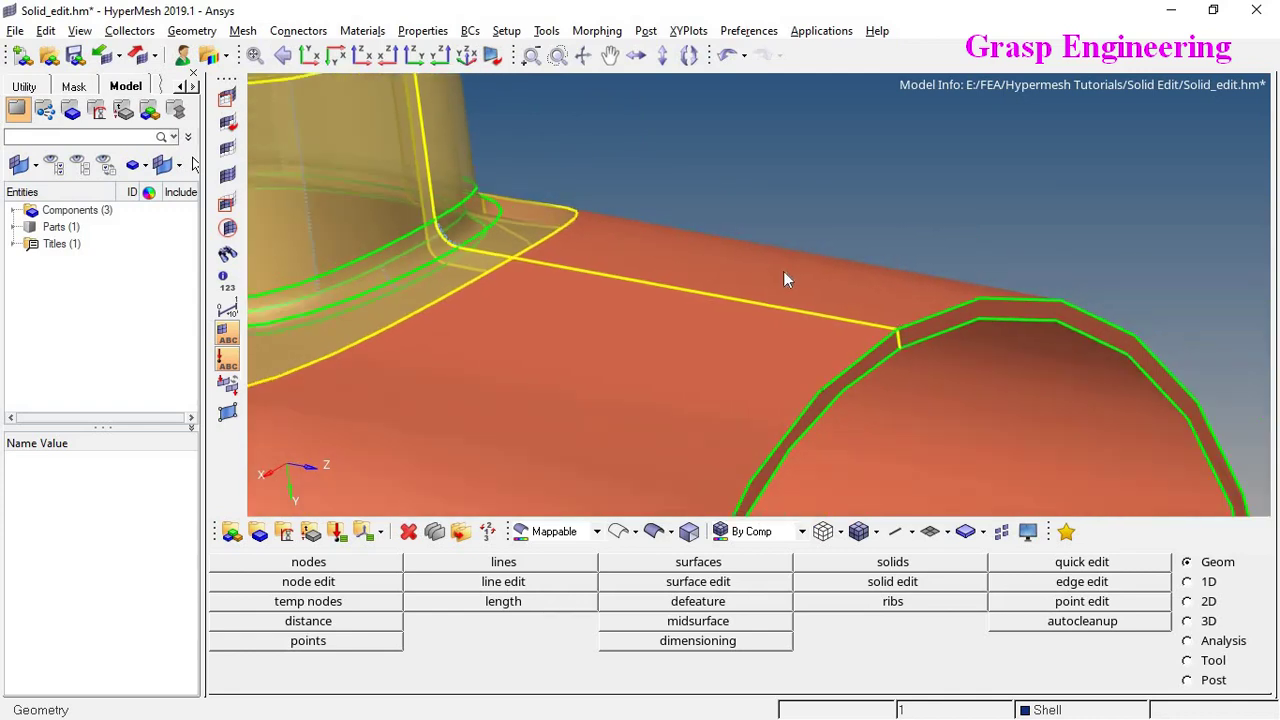
pyautogui.keyDown('ctrl'); pyautogui.moveTo(776, 300); pyautogui.dragTo(810, 411, button='right'); pyautogui.keyUp('ctrl')
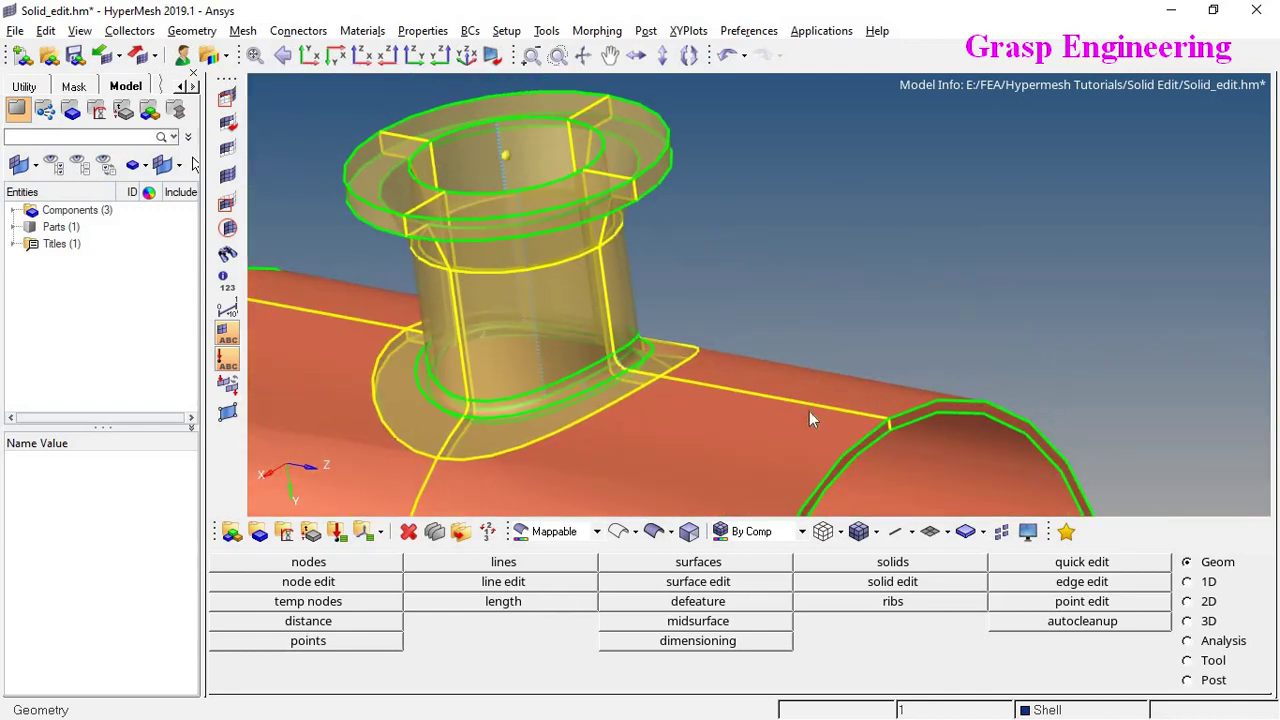
# Return the geometry colouring to By 3D Topo and bring the shared faces at the nozzle-to-shell junction into view
pyautogui.click(597, 531)
pyautogui.click(560, 626)
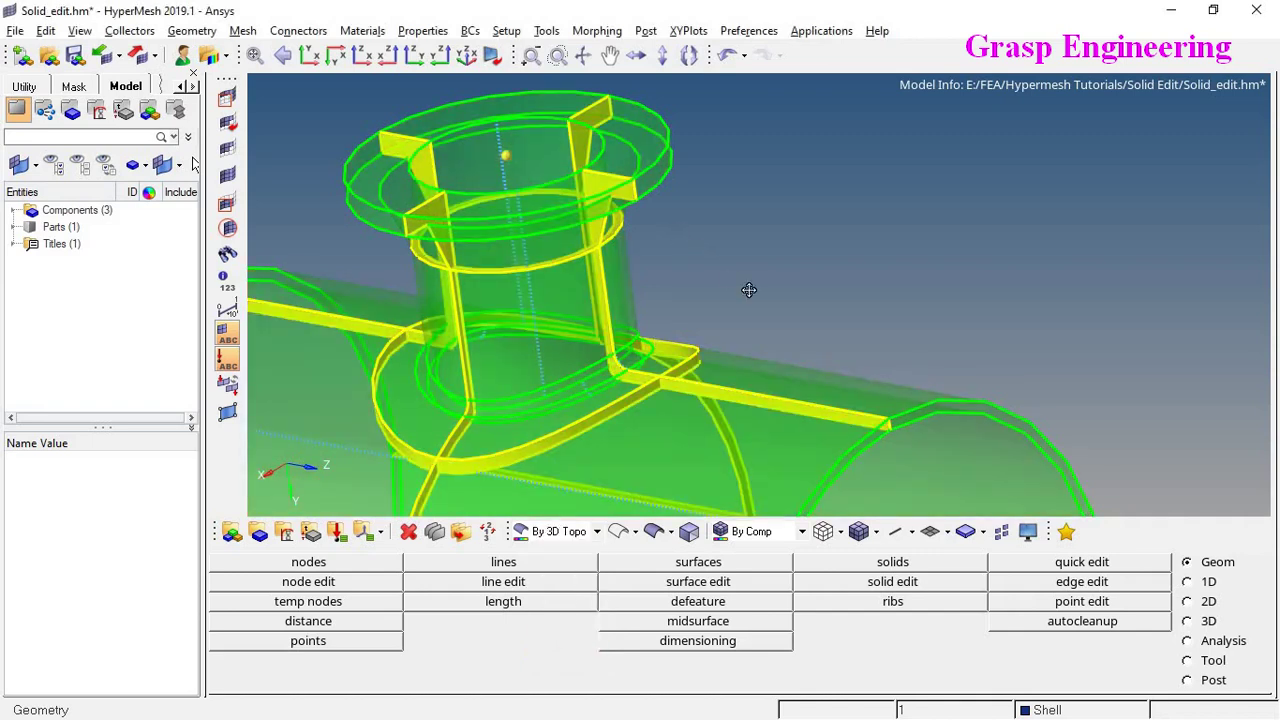
pyautogui.keyDown('ctrl'); pyautogui.moveTo(749, 290); pyautogui.dragTo(737, 245); pyautogui.keyUp('ctrl')
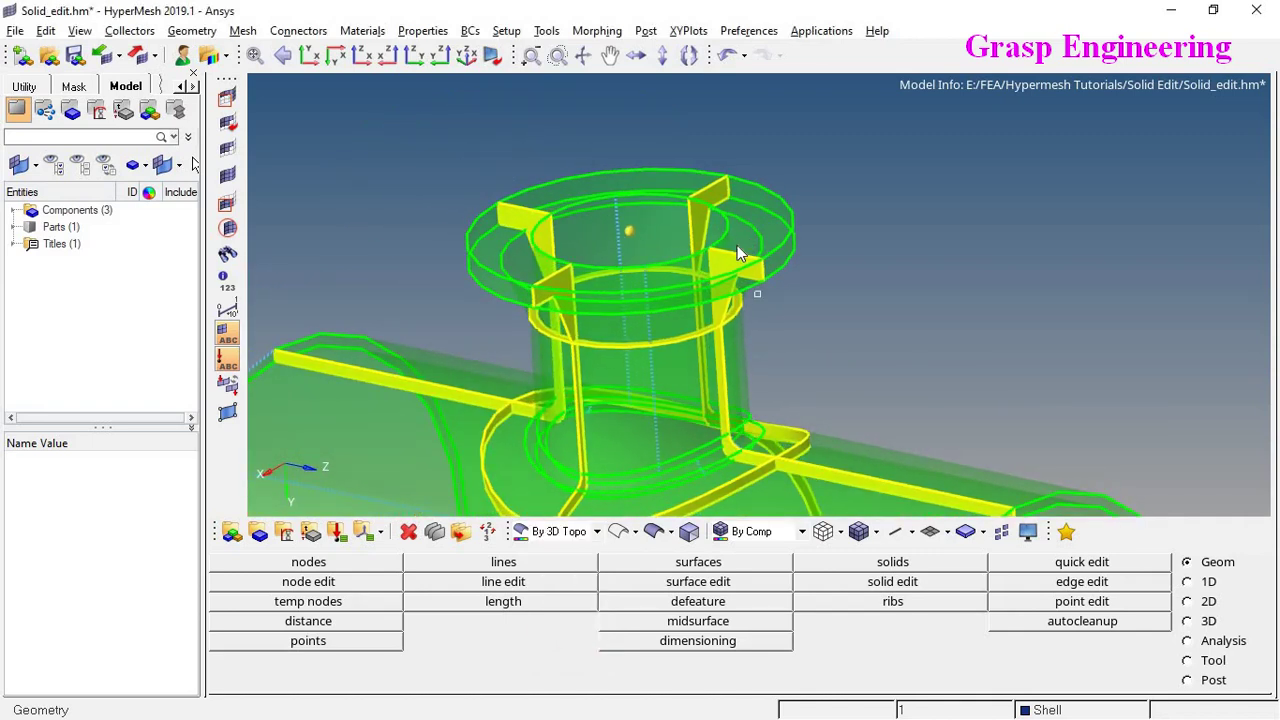
pyautogui.scroll(10, 700, 325)
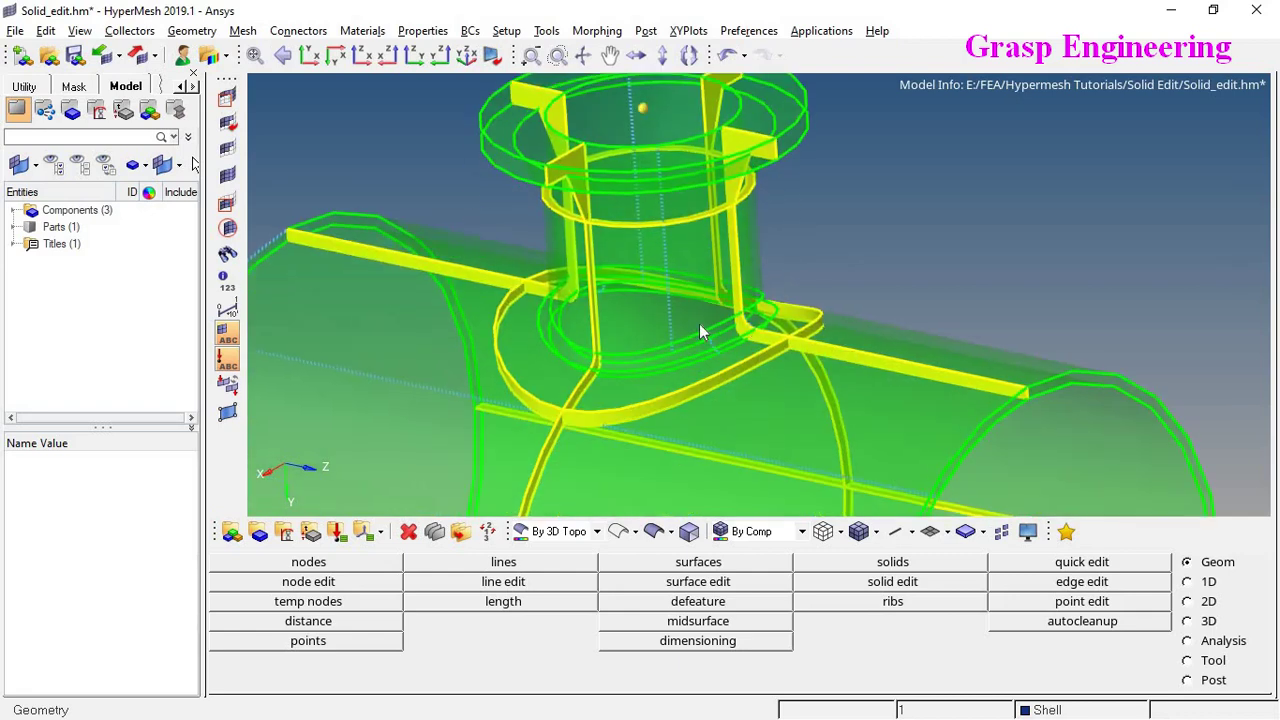
# Set up a 2D automesh on surfaces with an element size of 5 and the mixed mesh type
pyautogui.click(1189, 601)
pyautogui.click(915, 567)
pyautogui.scroll(2, 713, 316)
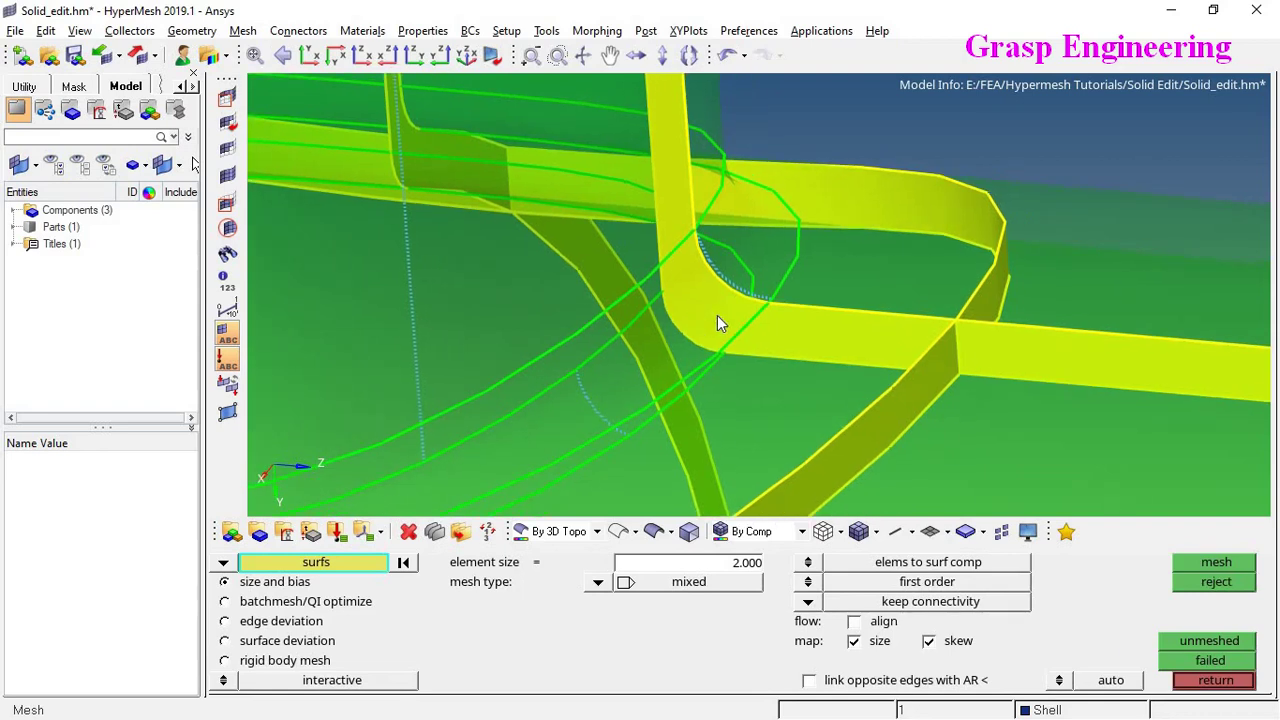
pyautogui.click(748, 563)
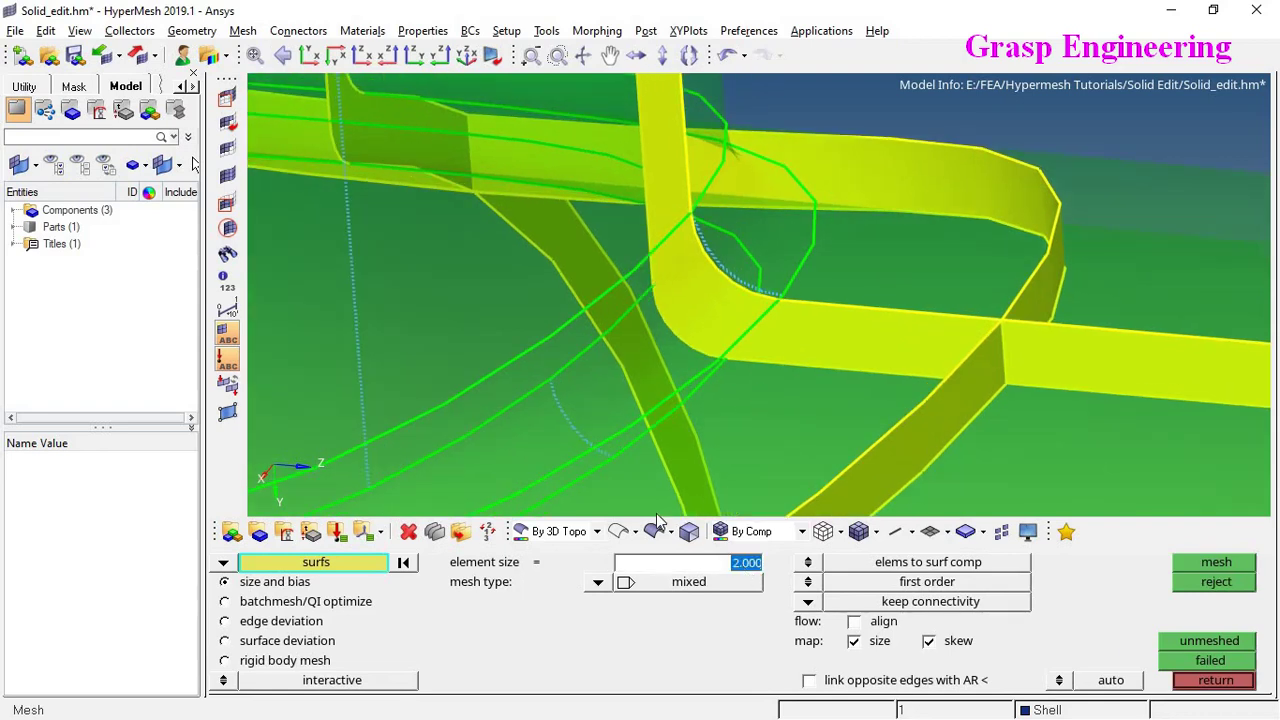
pyautogui.write('5')
pyautogui.press('Return')
pyautogui.click(598, 582)
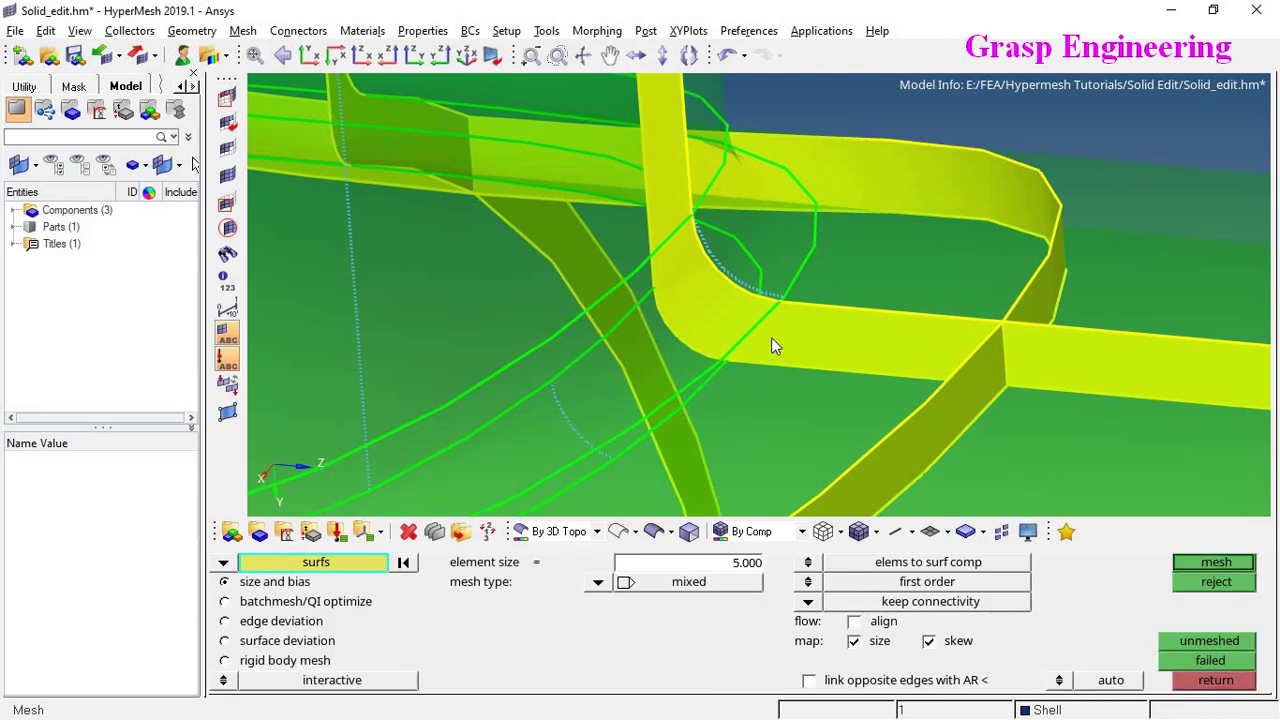
# Mesh the L-shaped shared face that runs from the nozzle wall through the fillet into the shell
pyautogui.click(731, 298)
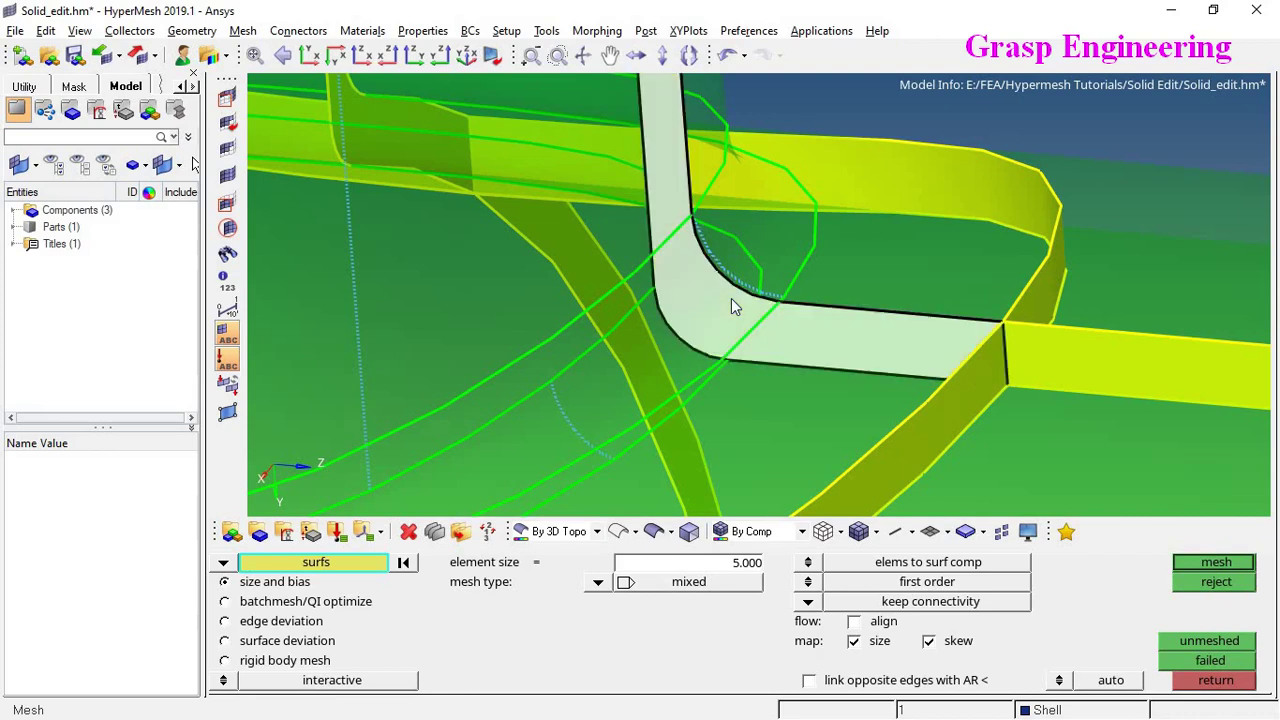
pyautogui.middleClick(731, 298)
pyautogui.scroll(-2, 702, 374)
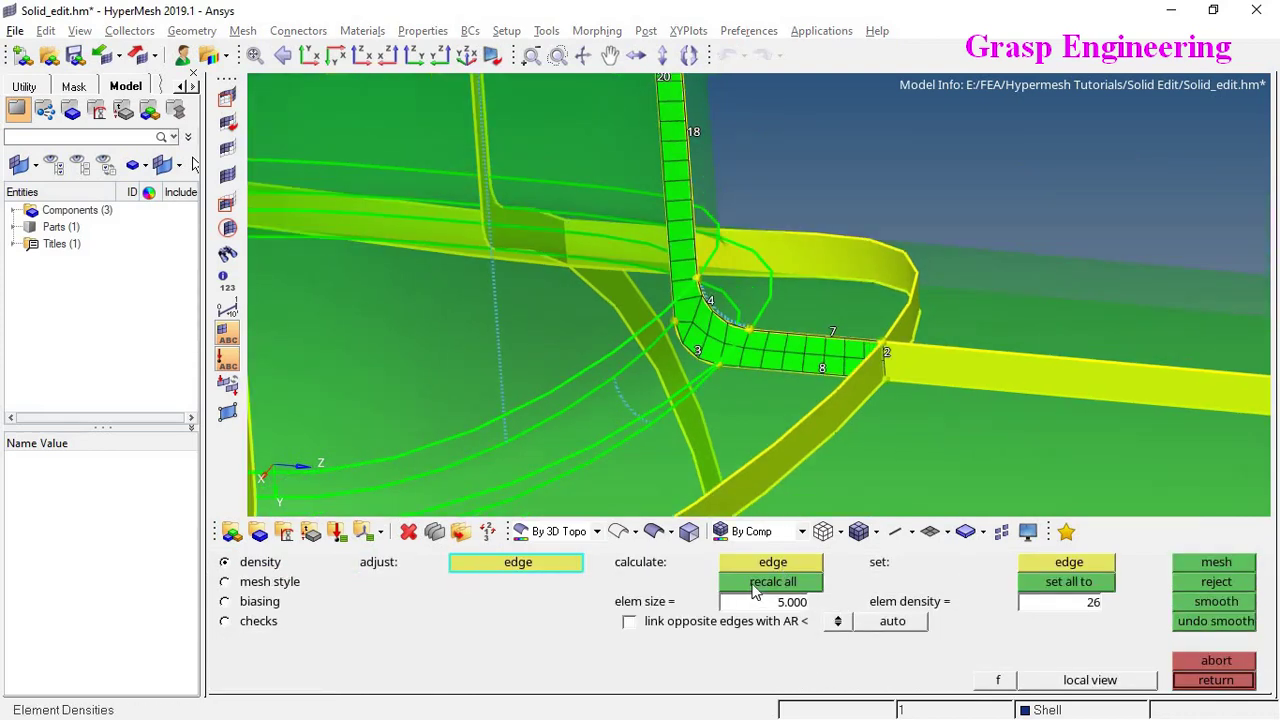
# Recalculate the edge densities of the L-shaped shared face for an element size of 3, remesh it and inspect the elements around the fillet
pyautogui.click(790, 602)
pyautogui.write('3')
pyautogui.click(780, 582)
pyautogui.click(1238, 568)
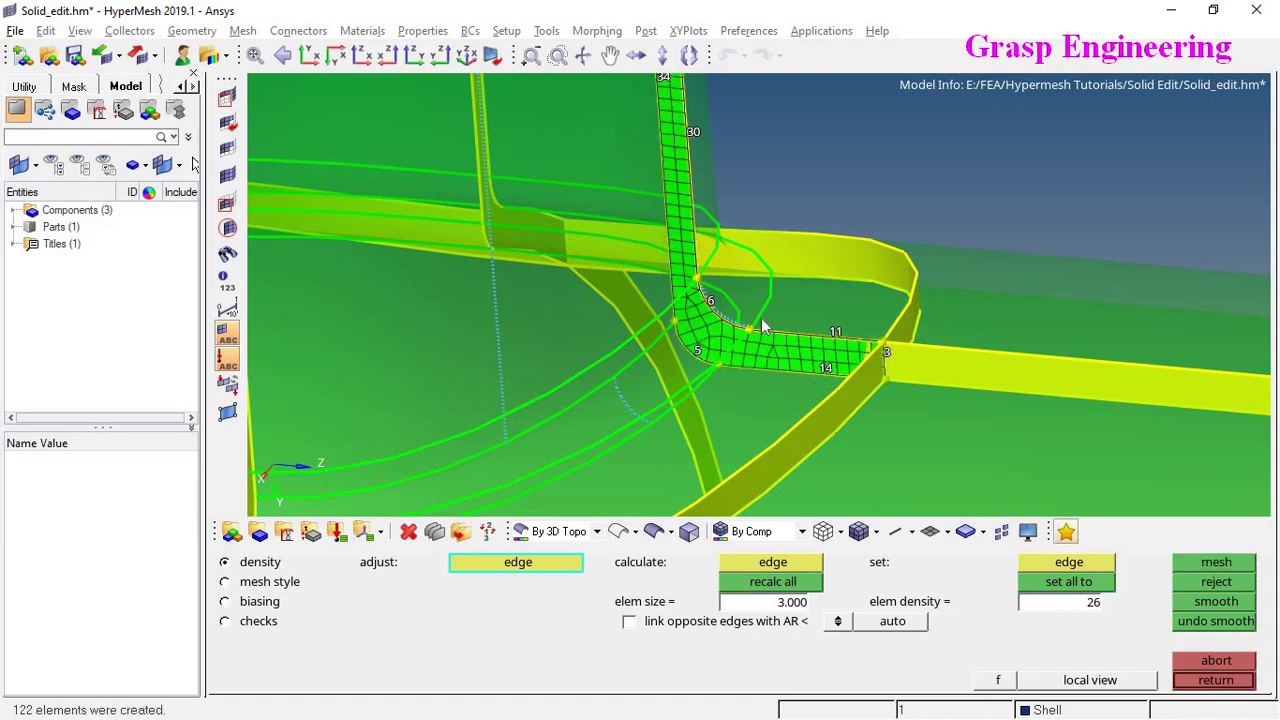
pyautogui.keyDown('ctrl'); pyautogui.moveTo(748, 296); pyautogui.dragTo(720, 337, button='right'); pyautogui.keyUp('ctrl')
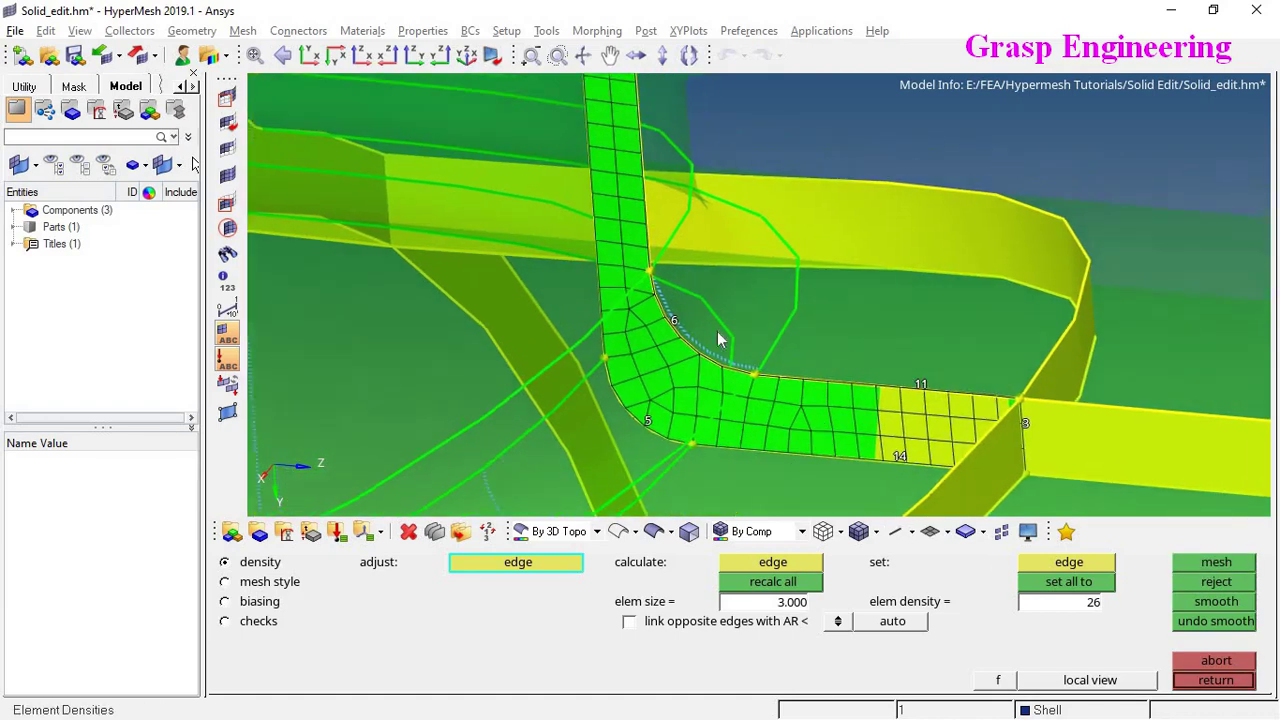
pyautogui.keyDown('ctrl'); pyautogui.scroll(3, 720, 337); pyautogui.keyUp('ctrl')
pyautogui.keyDown('ctrl'); pyautogui.scroll(-4, 697, 366); pyautogui.keyUp('ctrl')
pyautogui.keyDown('ctrl'); pyautogui.moveTo(570, 90); pyautogui.dragTo(540, 510, button='right'); pyautogui.keyUp('ctrl')
pyautogui.keyDown('ctrl'); pyautogui.moveTo(551, 343); pyautogui.dragTo(640, 130, button='right'); pyautogui.keyUp('ctrl')
pyautogui.keyDown('ctrl'); pyautogui.moveTo(674, 366); pyautogui.dragTo(640, 85, button='right'); pyautogui.keyUp('ctrl')
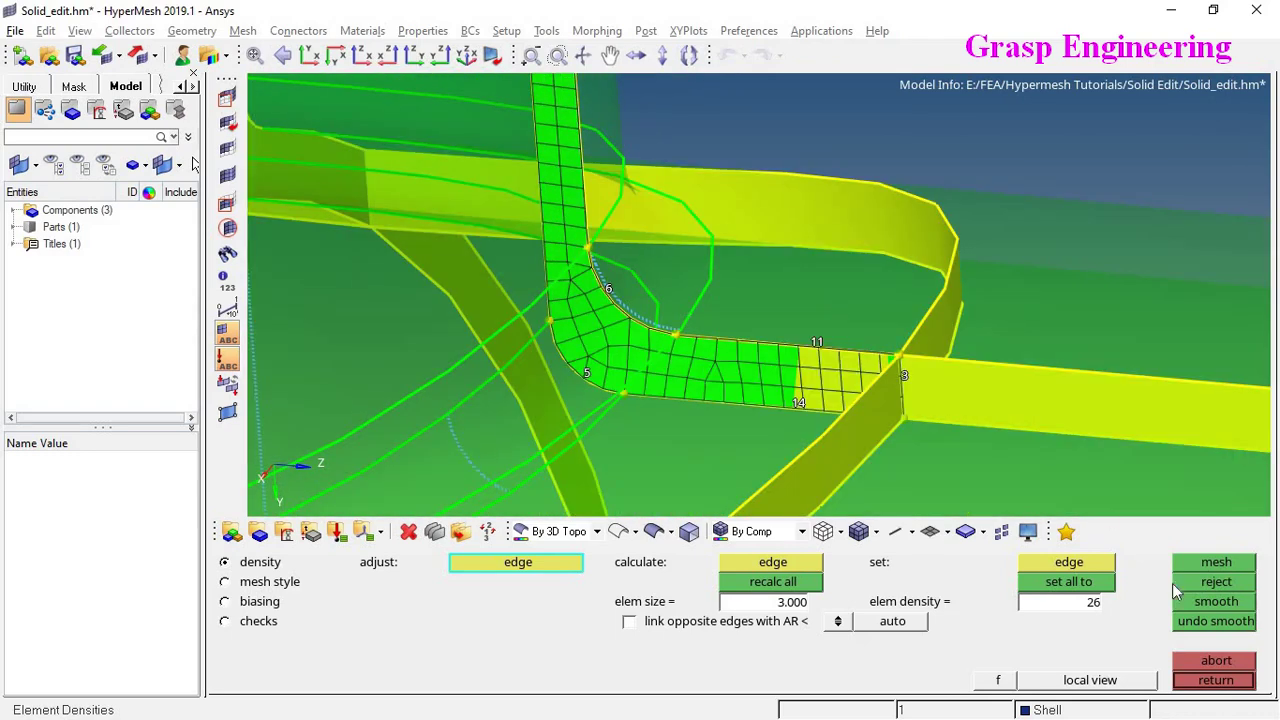
# Reject the trial mesh on the L-shaped shared face and leave the automesh tool
pyautogui.click(1205, 582)
pyautogui.click(1207, 679)
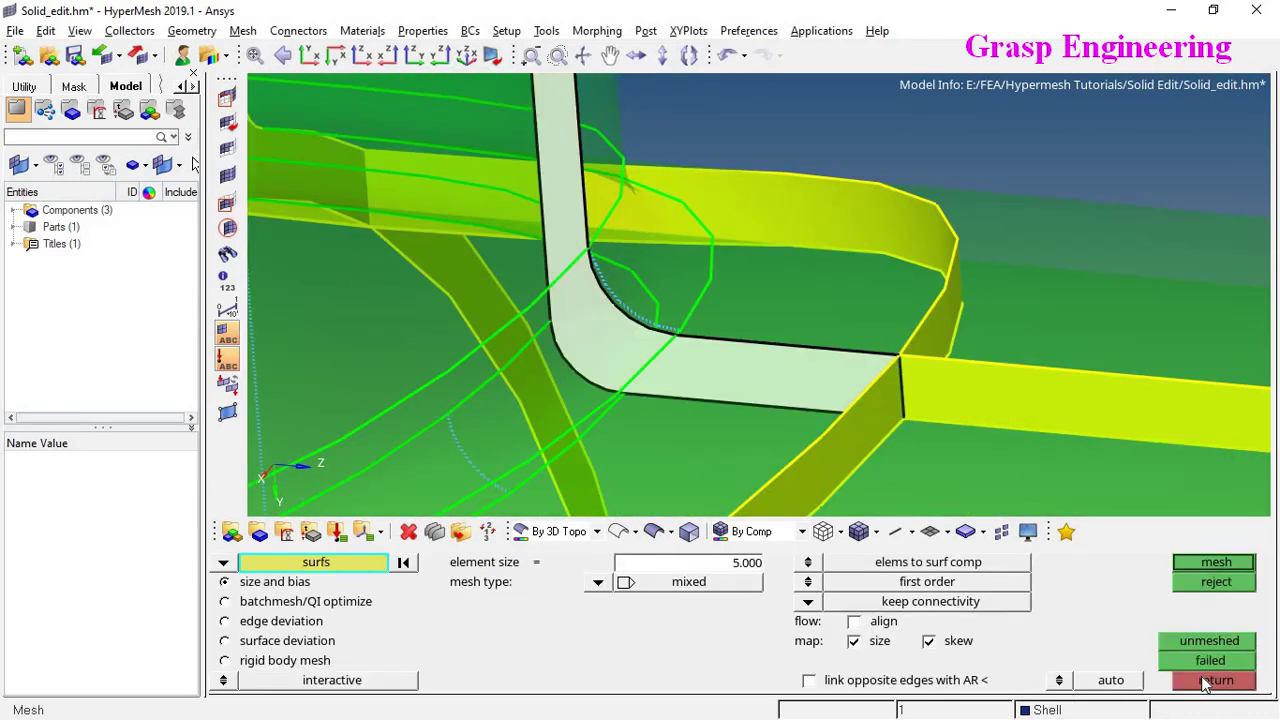
pyautogui.click(1207, 680)
# Split the L-shaped shared face straight across its width from both ends of the outside fillet arc with a quick-edit node-to-line split
pyautogui.click(1218, 564)
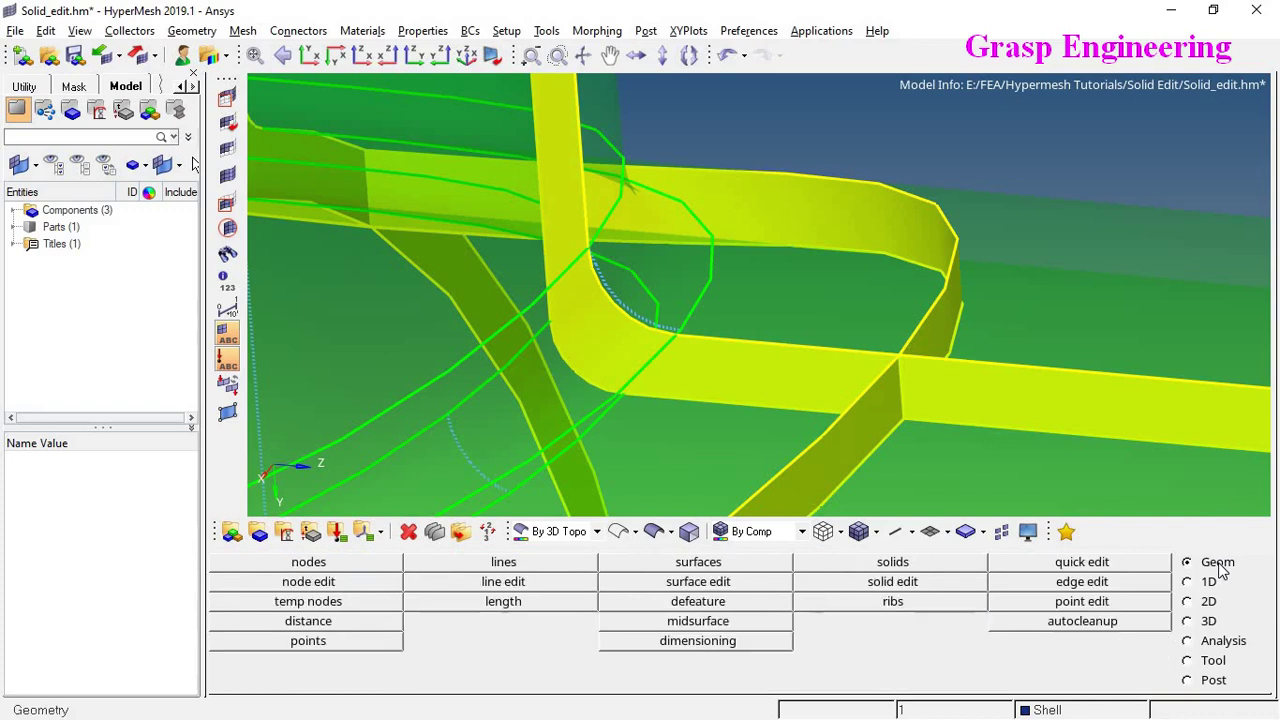
pyautogui.click(1113, 566)
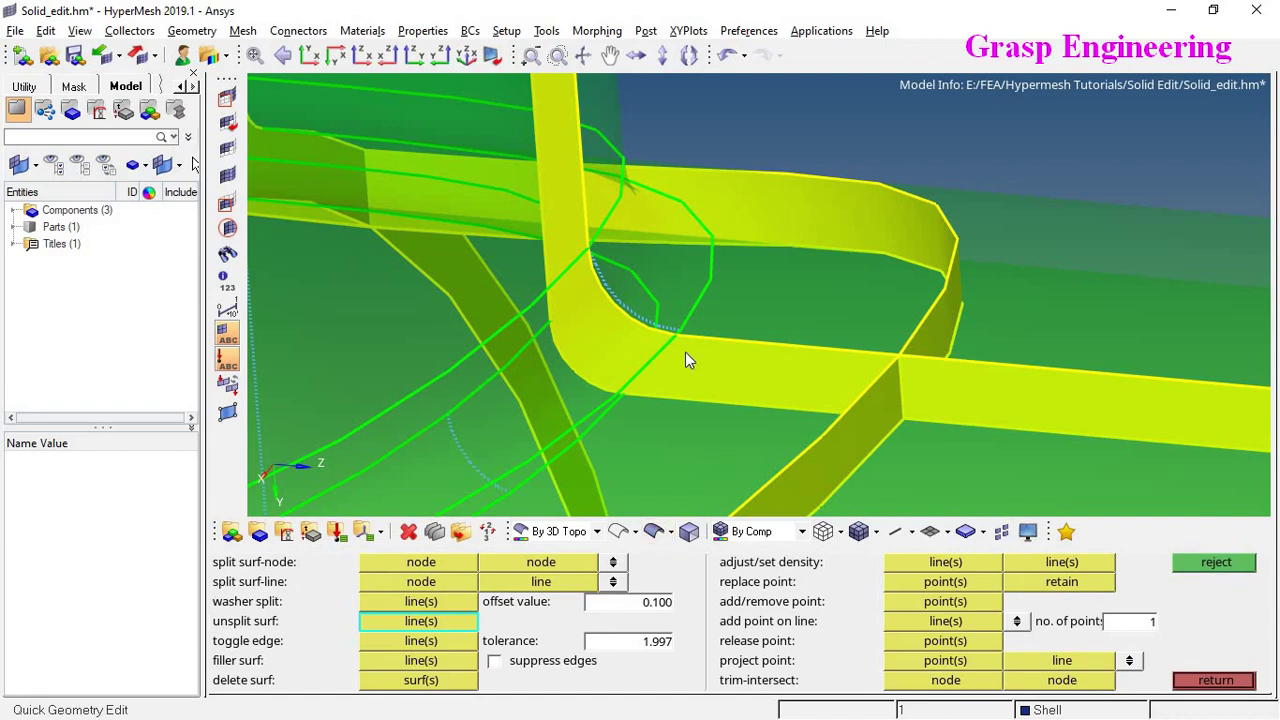
pyautogui.keyDown('ctrl'); pyautogui.moveTo(685, 360); pyautogui.dragTo(743, 300); pyautogui.keyUp('ctrl')
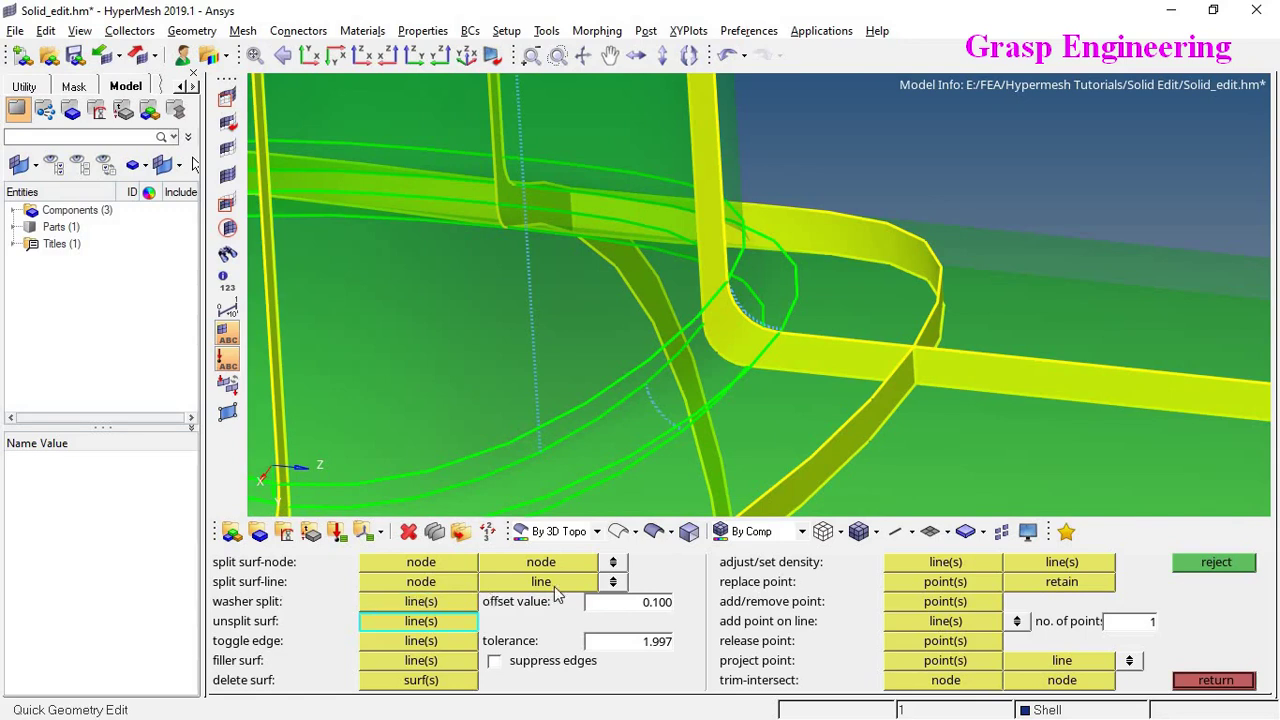
pyautogui.click(418, 583)
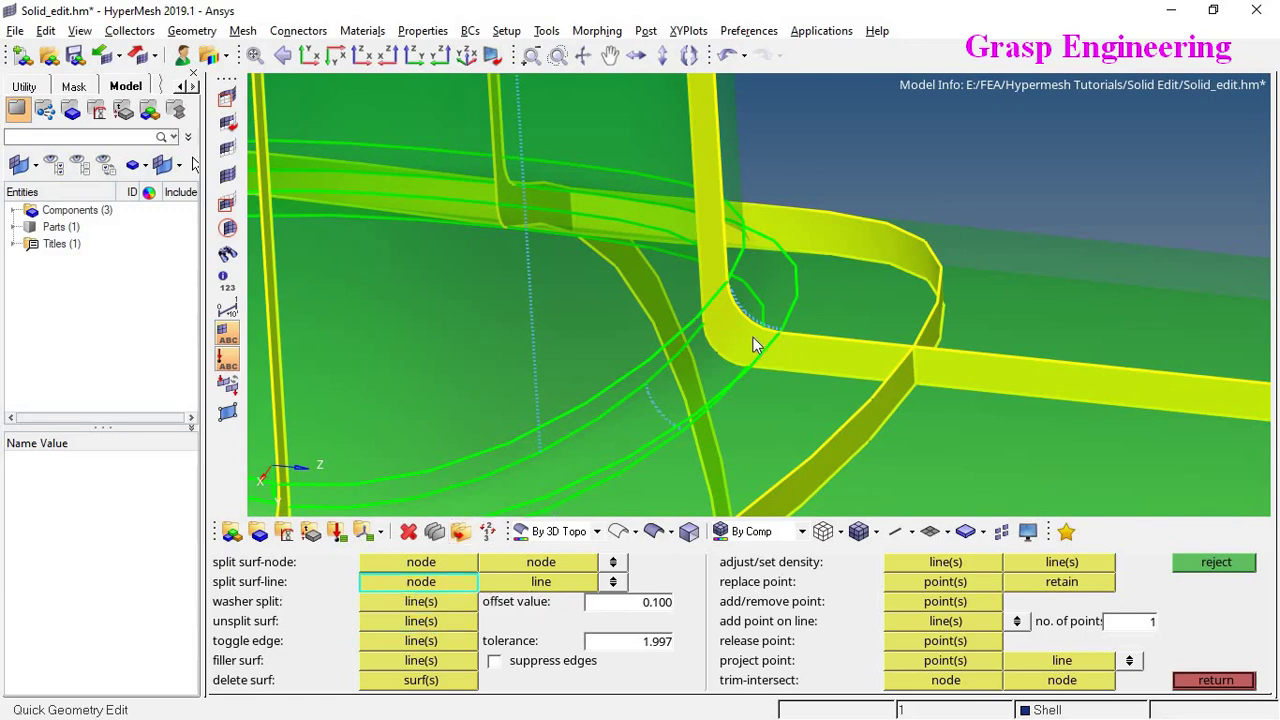
pyautogui.scroll(2, 755, 333)
pyautogui.scroll(1, 790, 328)
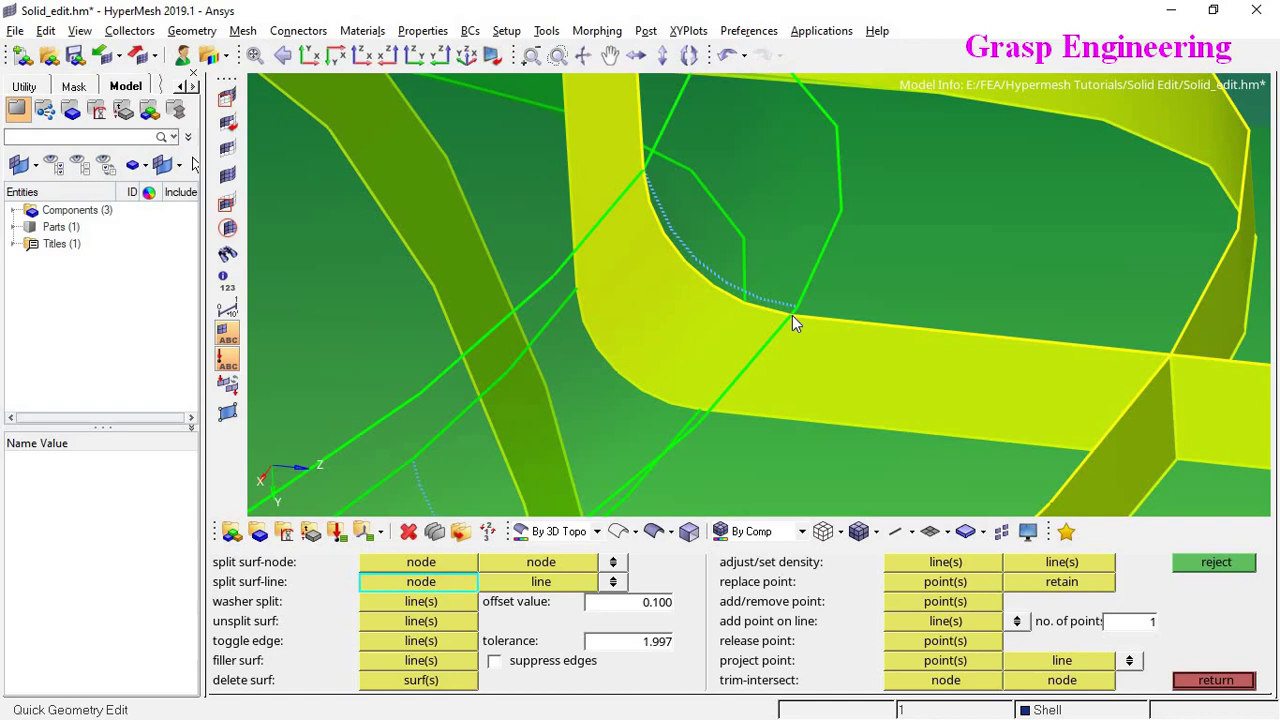
pyautogui.click(791, 316)
pyautogui.click(790, 417)
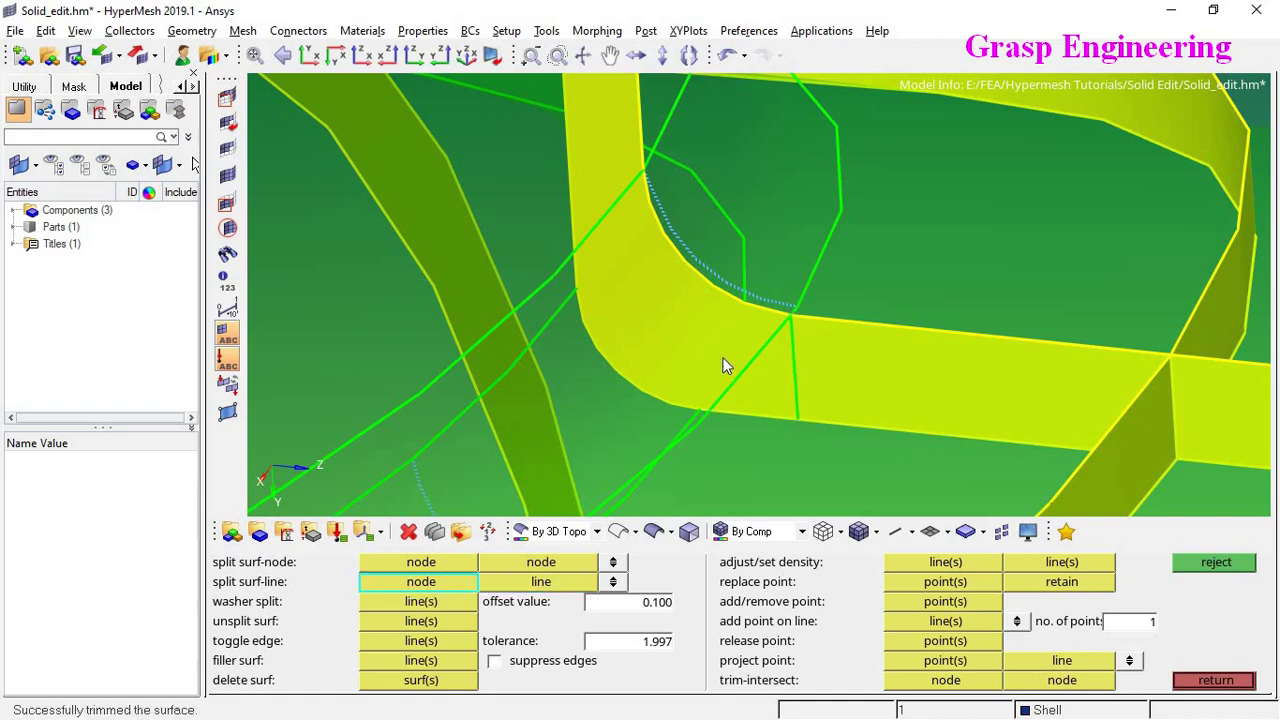
pyautogui.keyDown('ctrl'); pyautogui.moveTo(707, 306); pyautogui.dragTo(771, 375, button='right'); pyautogui.keyUp('ctrl')
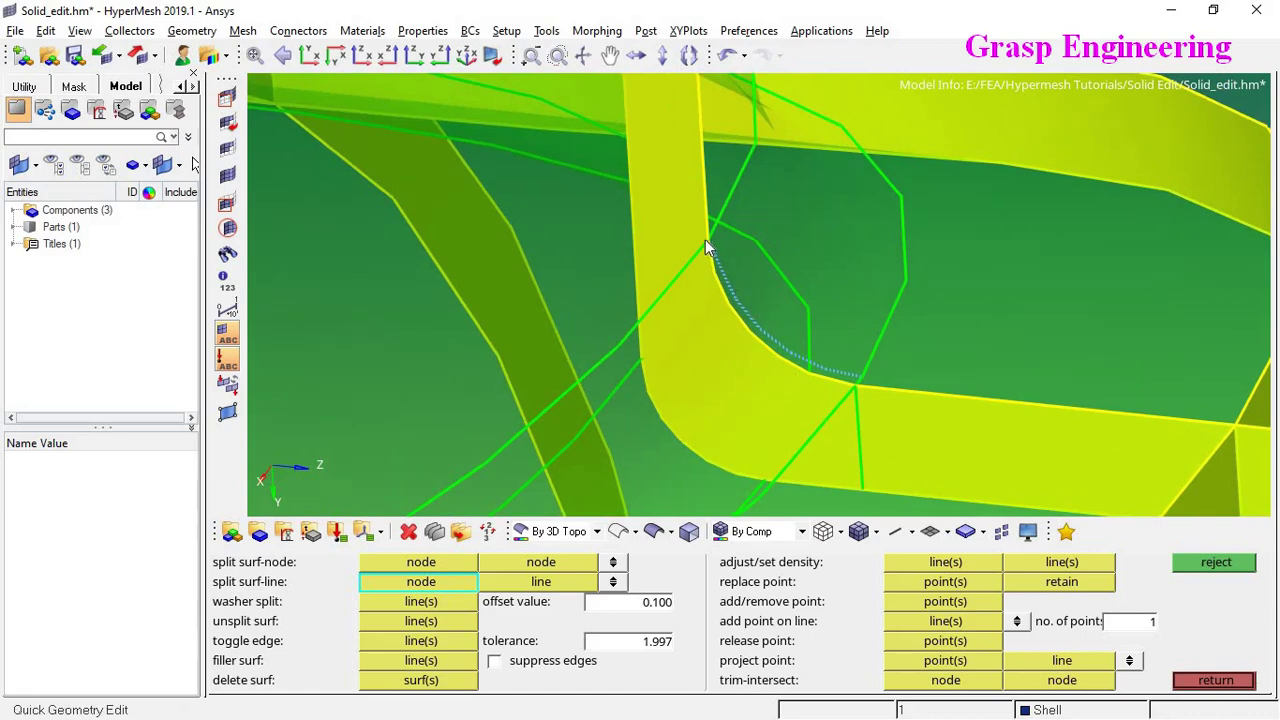
pyautogui.click(706, 242)
pyautogui.click(636, 240)
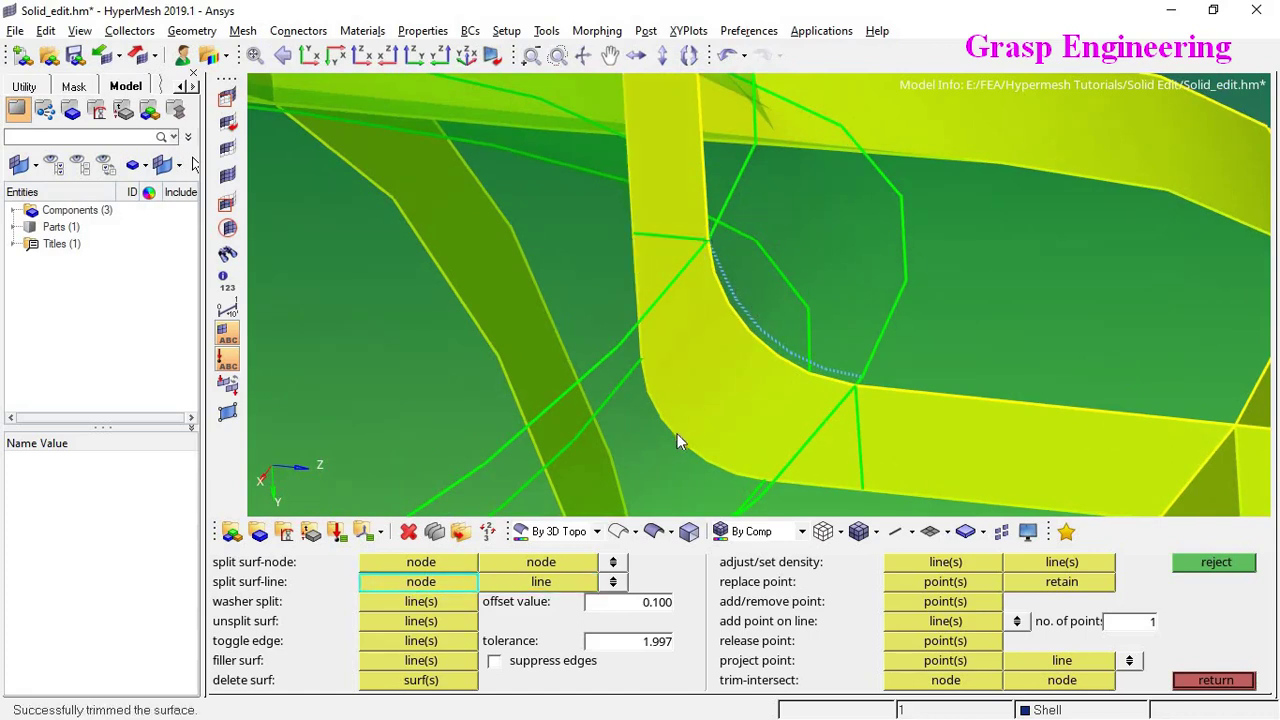
# Split the fillet region again from both ends of the inside arc across to the outside fillet arc
pyautogui.click(675, 356)
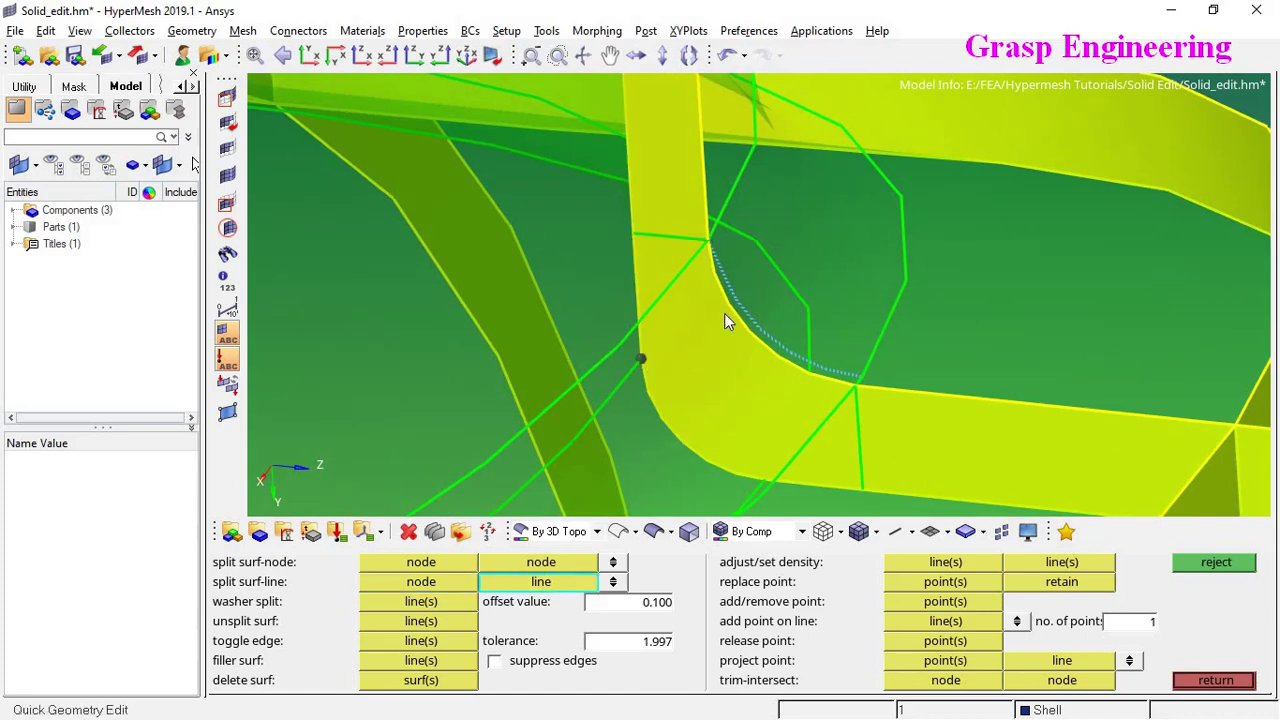
pyautogui.click(724, 313)
pyautogui.click(766, 478)
pyautogui.click(804, 379)
pyautogui.moveTo(775, 397)
pyautogui.keyDown('ctrl'); pyautogui.mouseDown()
pyautogui.moveTo(763, 403)
pyautogui.moveTo(785, 407)
pyautogui.mouseUp(); pyautogui.keyUp('ctrl')
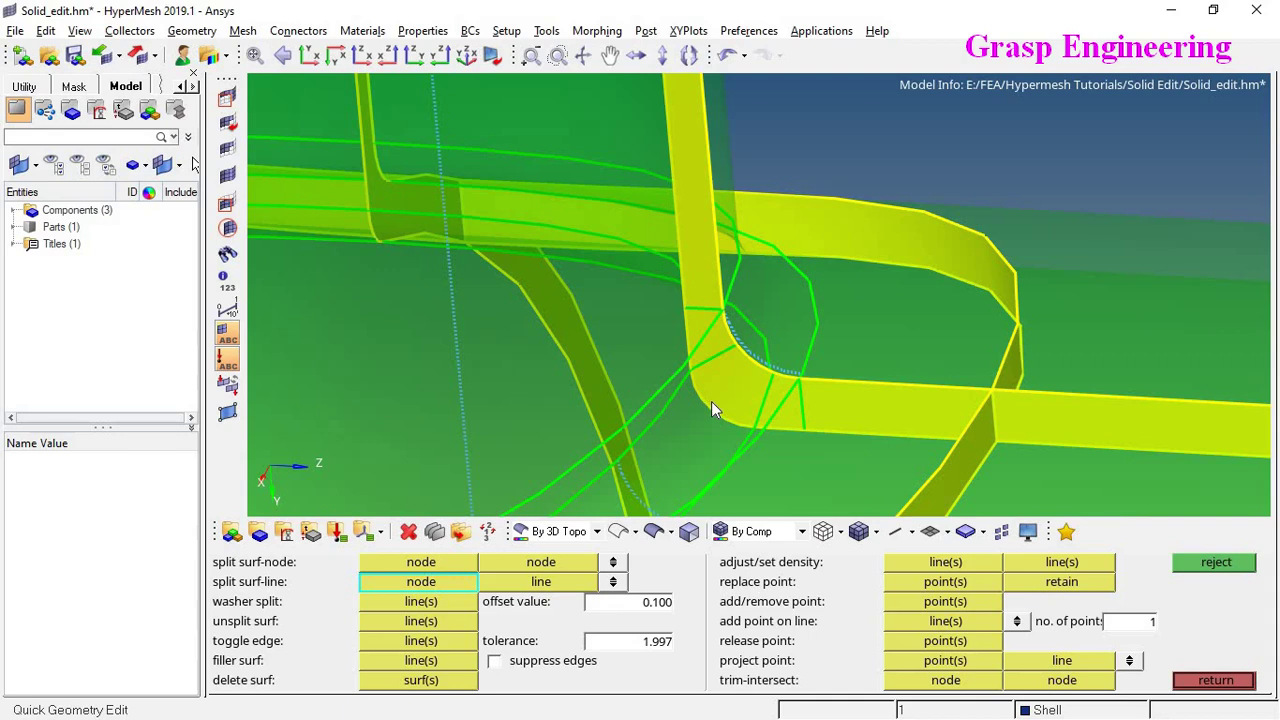
# Split the shared face at the flange from its inner corner to the flange's upper edge and to the bore-side edge
pyautogui.keyDown('ctrl'); pyautogui.moveTo(711, 401); pyautogui.dragTo(711, 374); pyautogui.keyUp('ctrl')
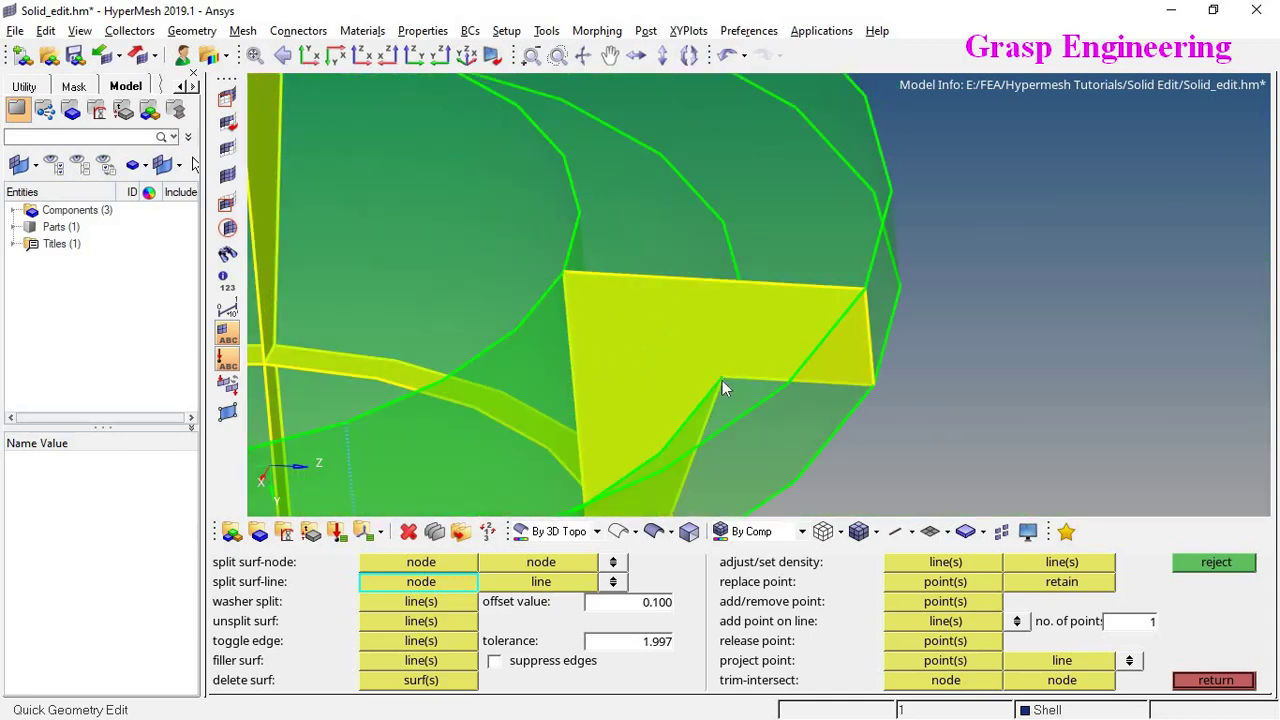
pyautogui.click(722, 380)
pyautogui.click(722, 289)
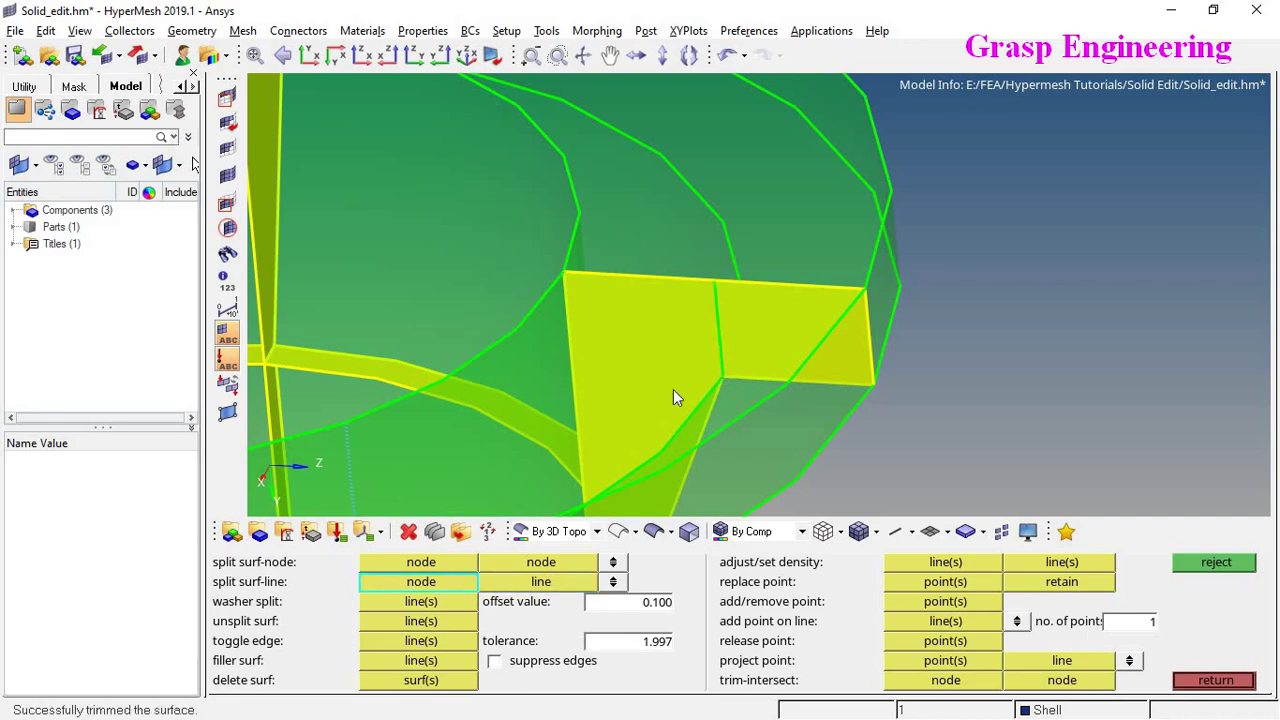
pyautogui.click(722, 378)
pyautogui.click(575, 377)
pyautogui.keyDown('ctrl'); pyautogui.scroll(-3, 661, 343); pyautogui.keyUp('ctrl')
pyautogui.keyDown('ctrl'); pyautogui.moveTo(683, 366); pyautogui.dragTo(709, 219, button='right'); pyautogui.keyUp('ctrl')
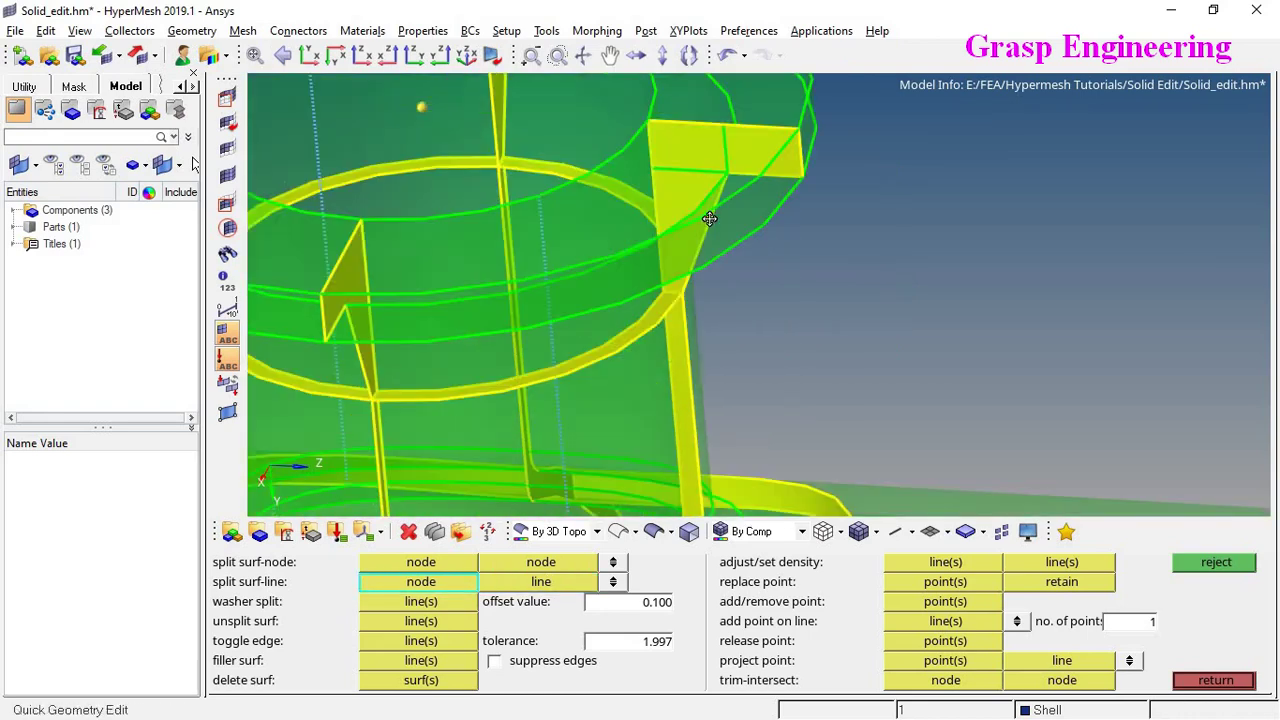
# Set up a 2D automesh on surfaces with an element size of 2 for the split faces at the nozzle junction
pyautogui.moveTo(738, 492)
pyautogui.keyDown('ctrl'); pyautogui.mouseDown(button='right')
pyautogui.moveTo(694, 357)
pyautogui.moveTo(665, 95)
pyautogui.mouseUp(button='right'); pyautogui.keyUp('ctrl')
pyautogui.keyDown('ctrl'); pyautogui.moveTo(873, 180); pyautogui.dragTo(573, 304, button='right'); pyautogui.keyUp('ctrl')
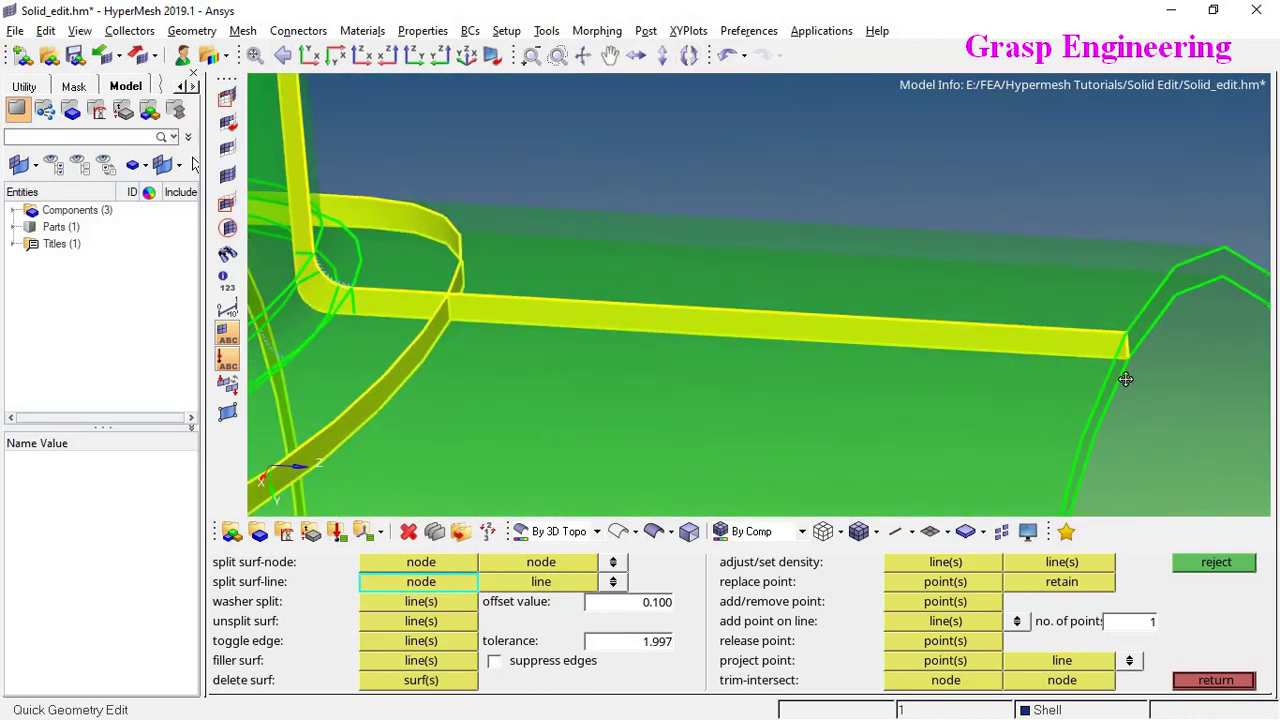
pyautogui.keyDown('ctrl'); pyautogui.moveTo(658, 317); pyautogui.dragTo(886, 334, button='right'); pyautogui.keyUp('ctrl')
pyautogui.keyDown('ctrl'); pyautogui.scroll(3, 962, 370); pyautogui.keyUp('ctrl')
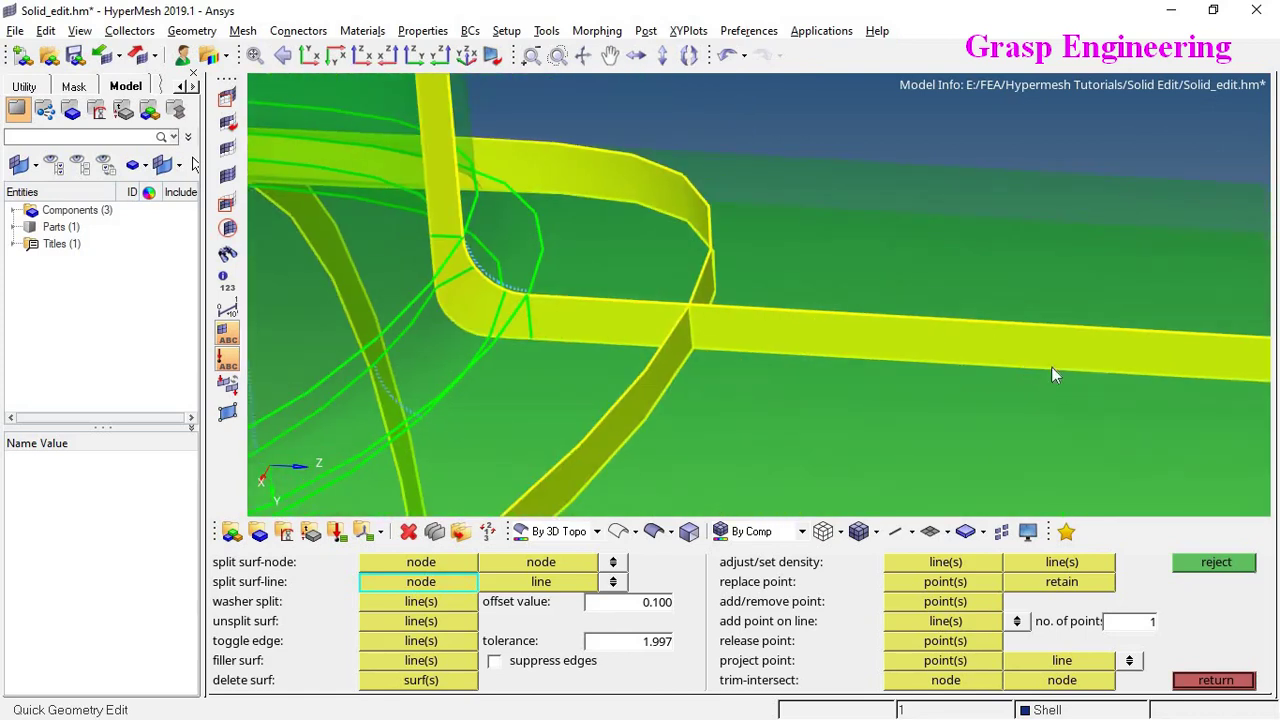
pyautogui.keyDown('ctrl'); pyautogui.moveTo(593, 310); pyautogui.dragTo(723, 360, button='right'); pyautogui.keyUp('ctrl')
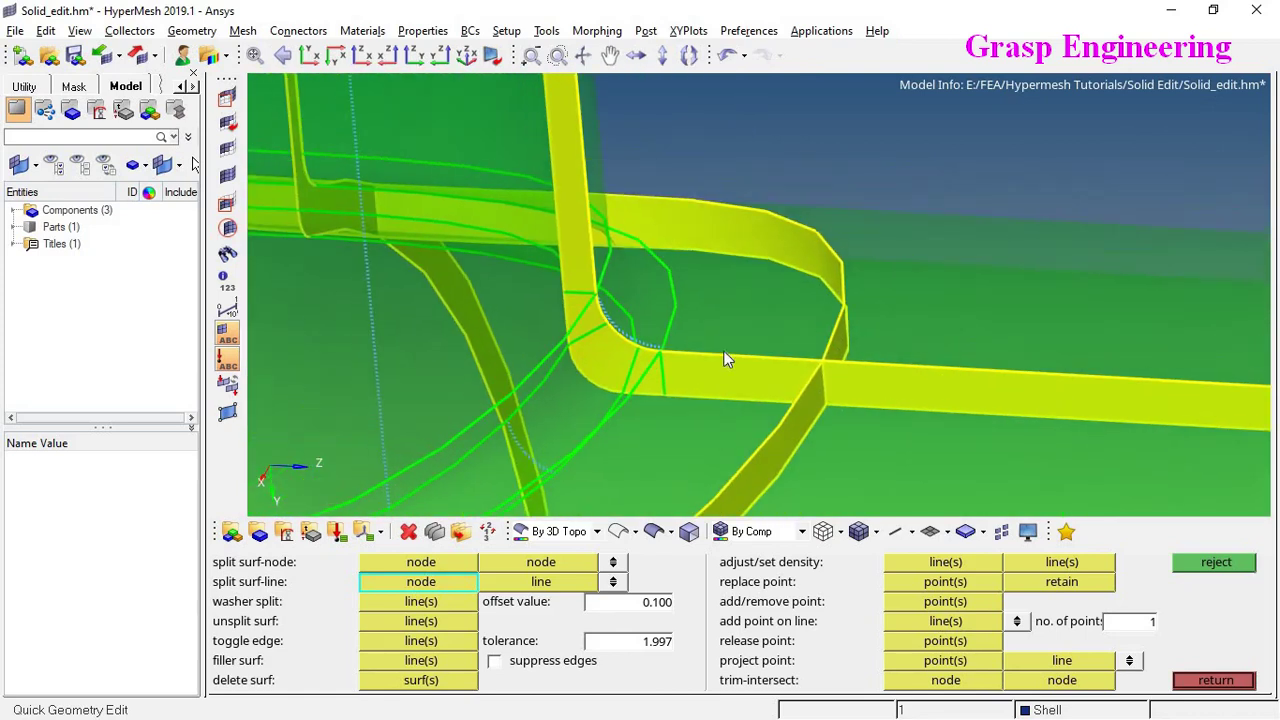
pyautogui.click(1197, 682)
pyautogui.click(1203, 601)
pyautogui.click(960, 563)
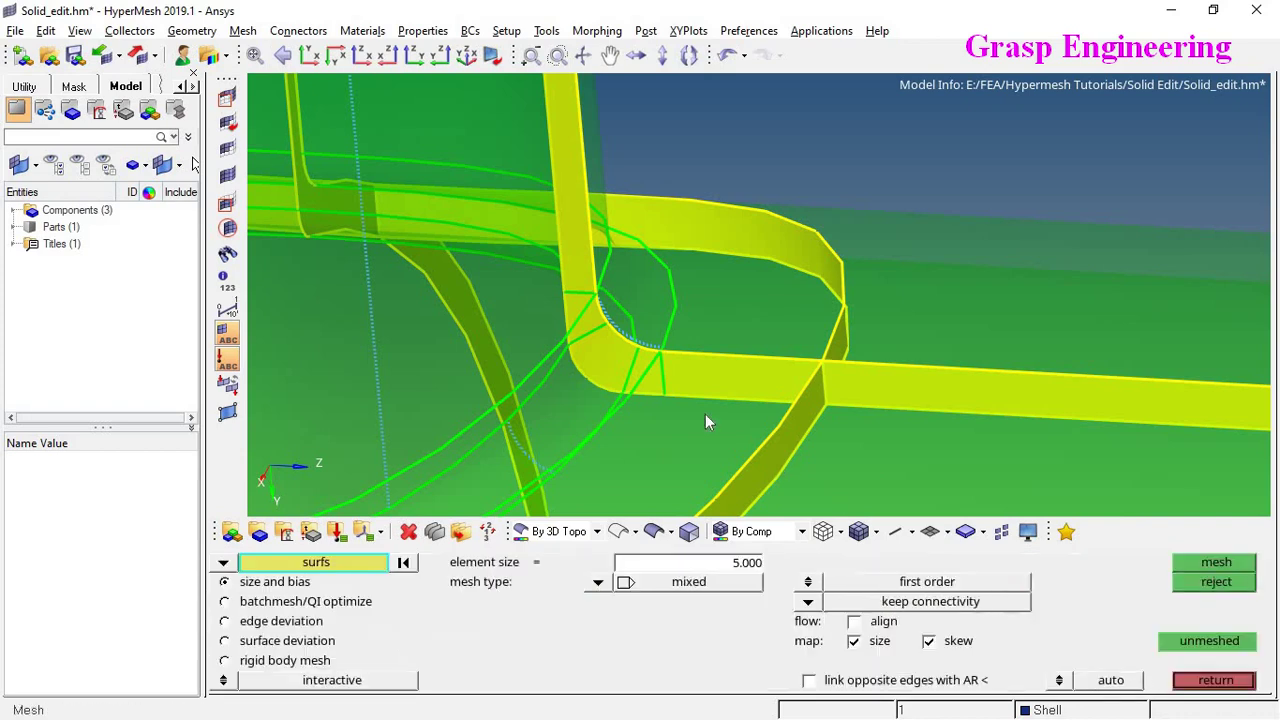
pyautogui.moveTo(612, 377)
pyautogui.keyDown('ctrl'); pyautogui.mouseDown(button='right')
pyautogui.moveTo(663, 343)
pyautogui.moveTo(712, 335)
pyautogui.mouseUp(button='right'); pyautogui.keyUp('ctrl')
pyautogui.click(745, 565)
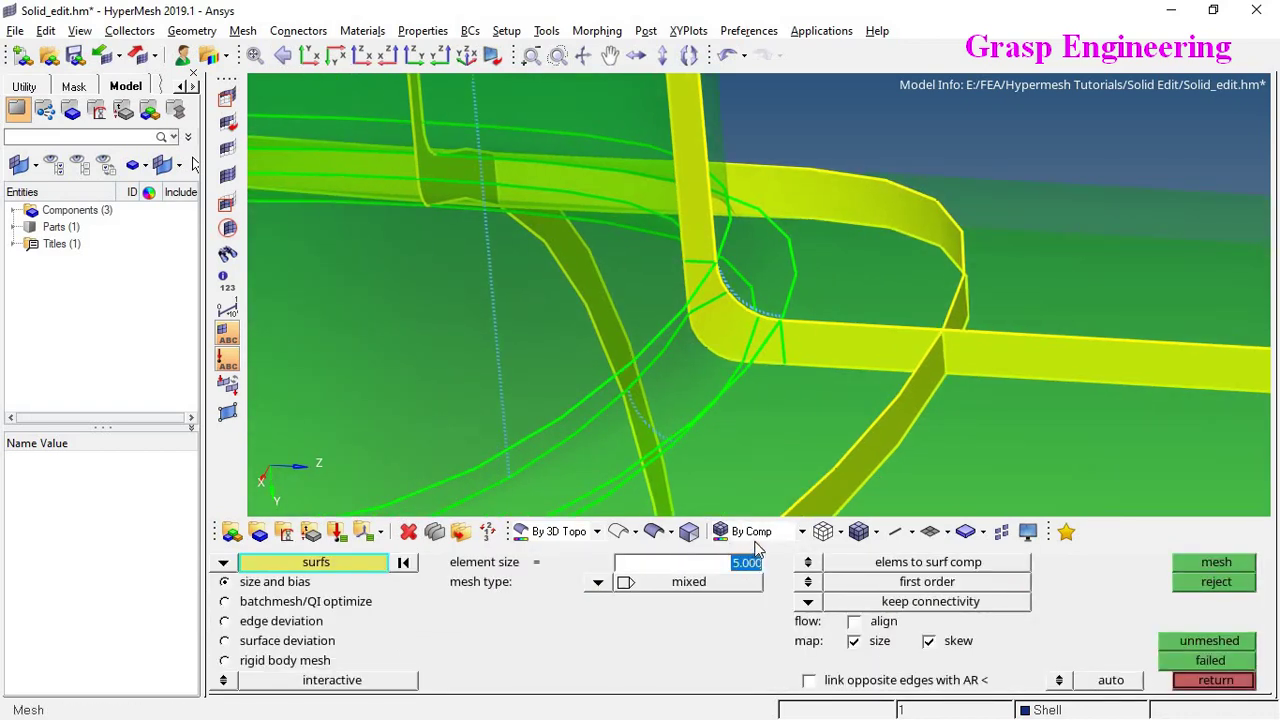
pyautogui.write('2')
pyautogui.press('Return')
# Mesh the three split surfaces of the fillet region between the nozzle wall and the shell
pyautogui.scroll(5, 714, 342)
pyautogui.click(714, 342)
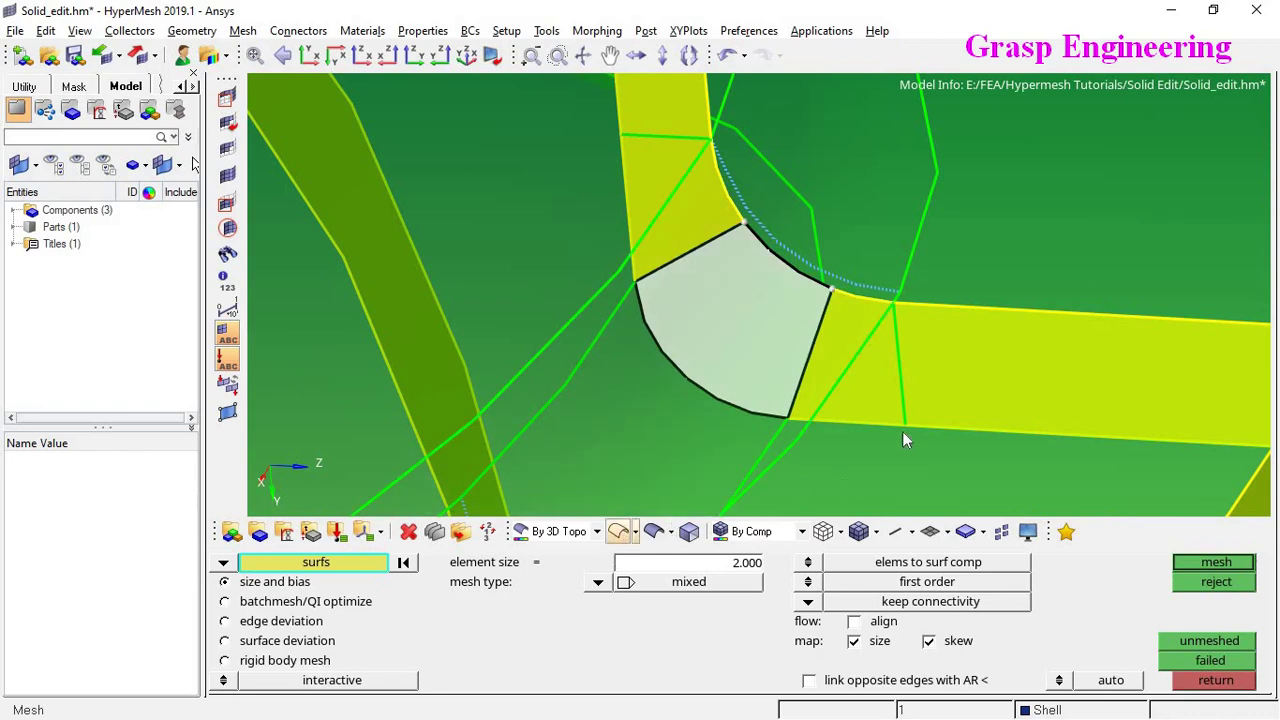
pyautogui.click(882, 408)
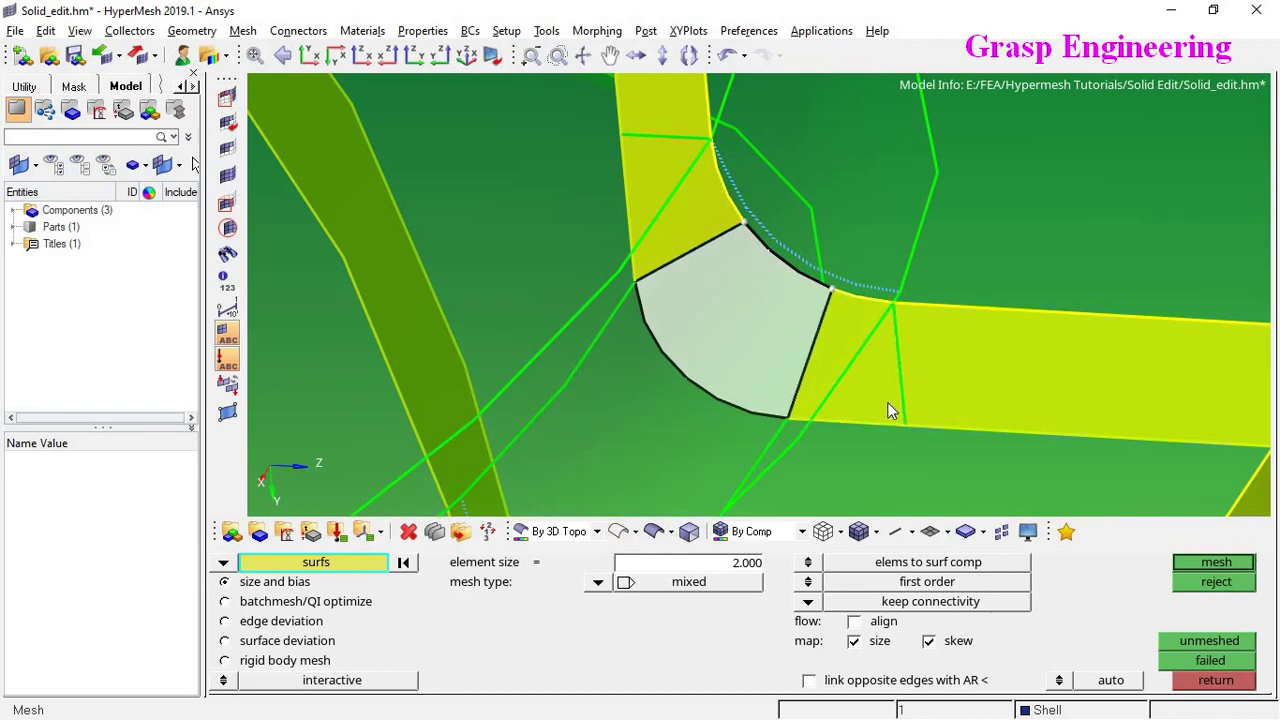
pyautogui.click(715, 237)
pyautogui.middleClick(713, 229)
pyautogui.scroll(3, 694, 367)
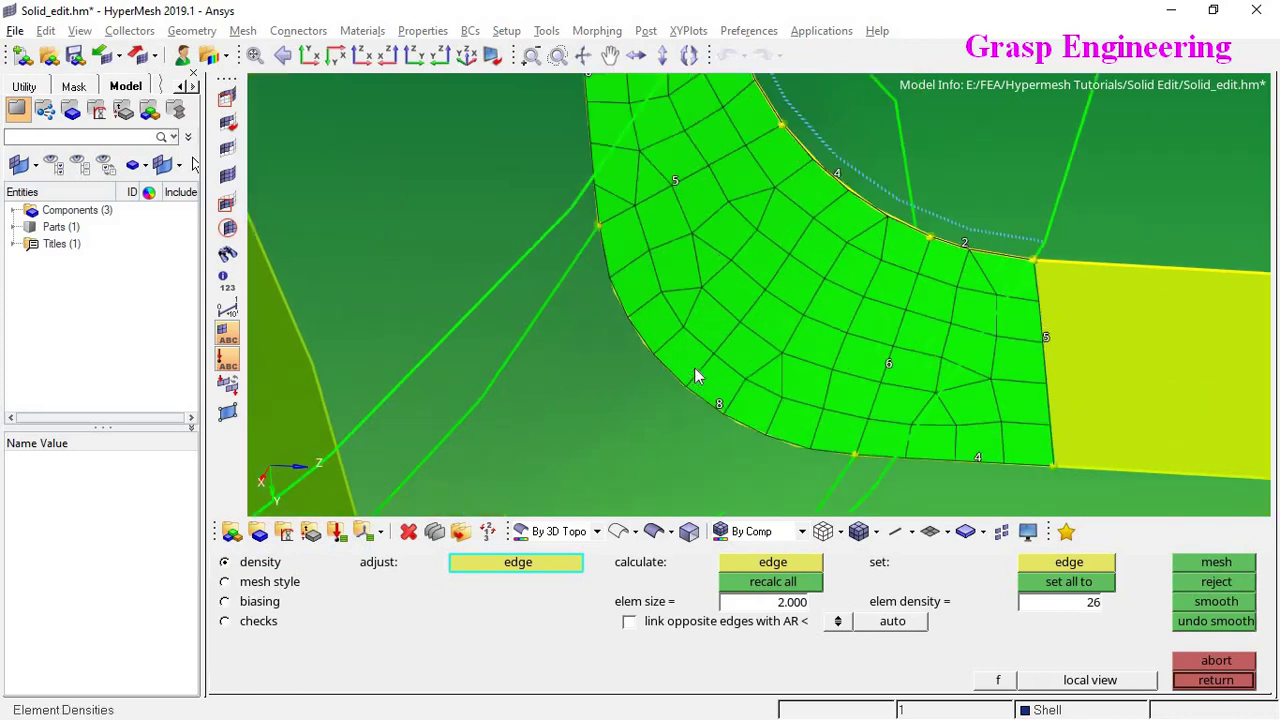
pyautogui.keyDown('ctrl'); pyautogui.moveTo(797, 315); pyautogui.dragTo(763, 336, button='right'); pyautogui.keyUp('ctrl')
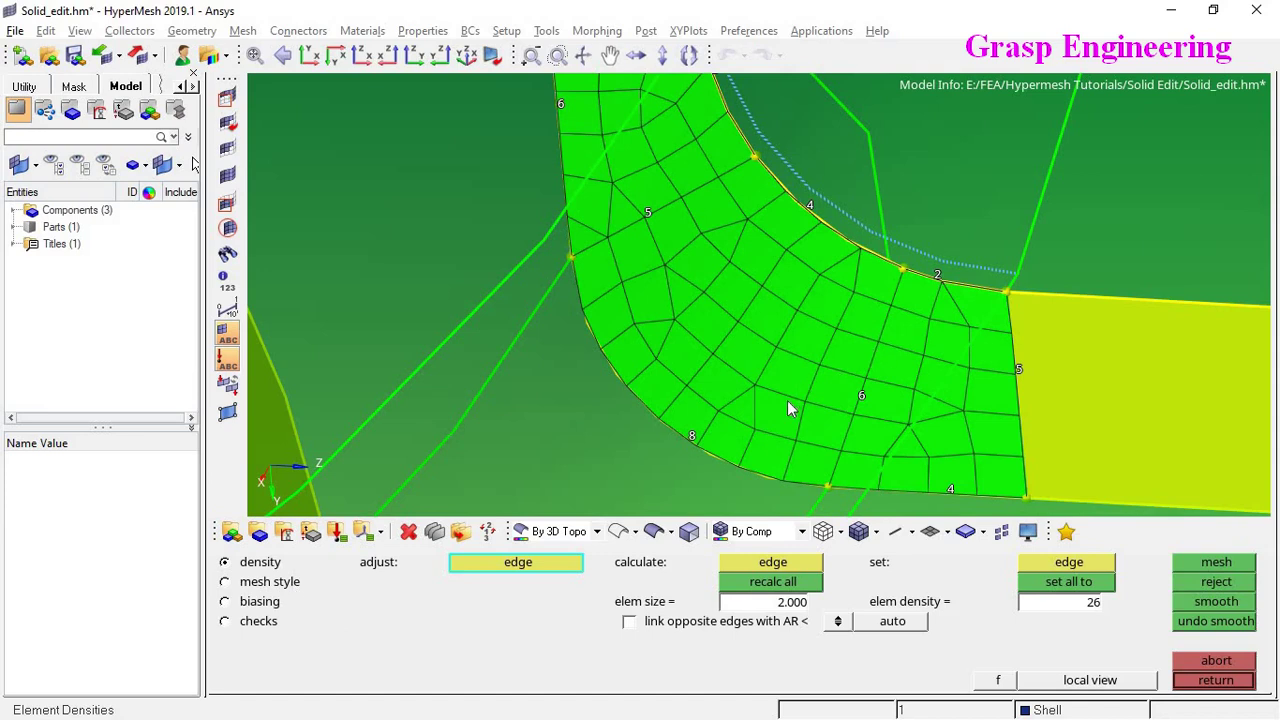
pyautogui.scroll(-4, 787, 400)
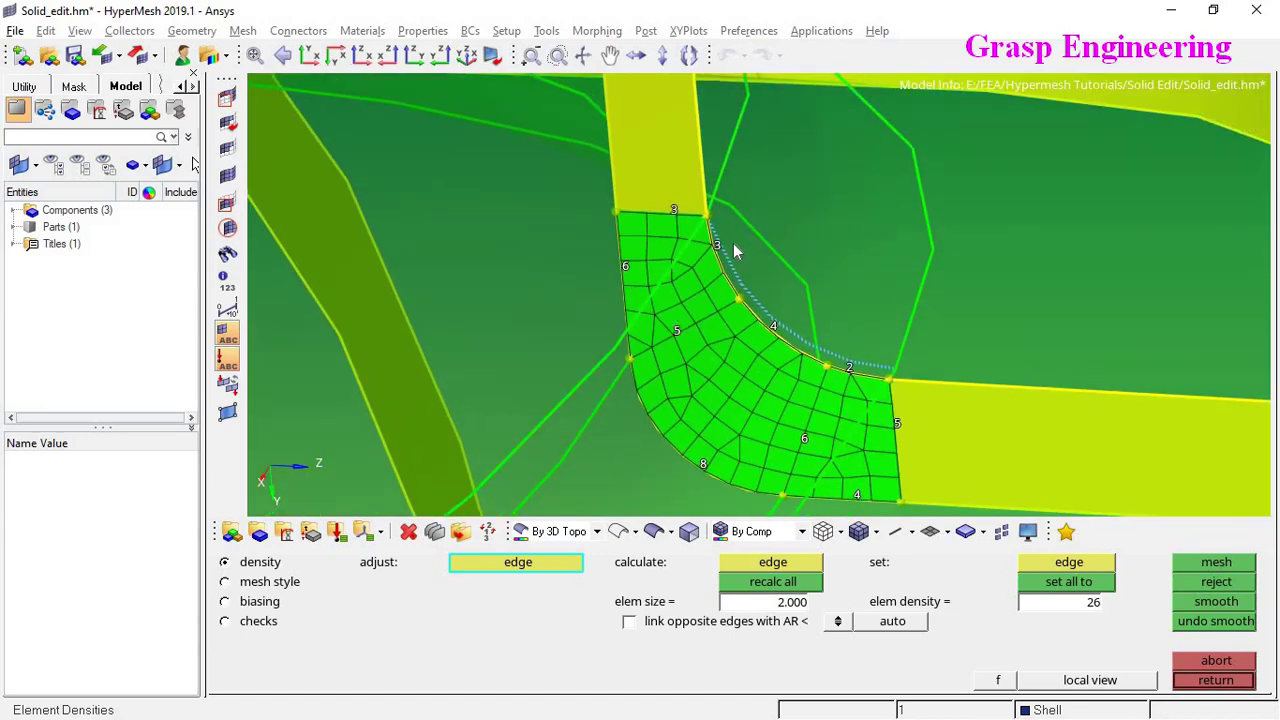
# Set the edge density to 6 on both the inside and outside arcs of the middle fillet surface
pyautogui.rightClick(704, 466)
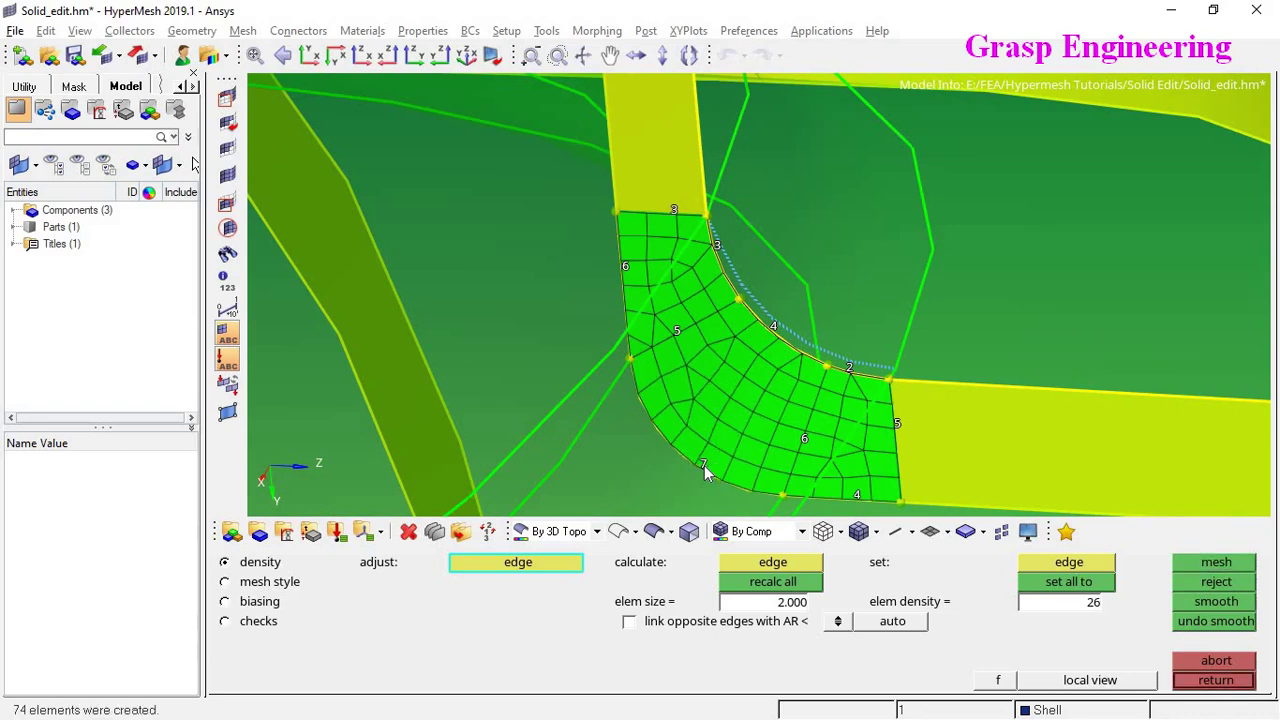
pyautogui.rightClick(704, 465)
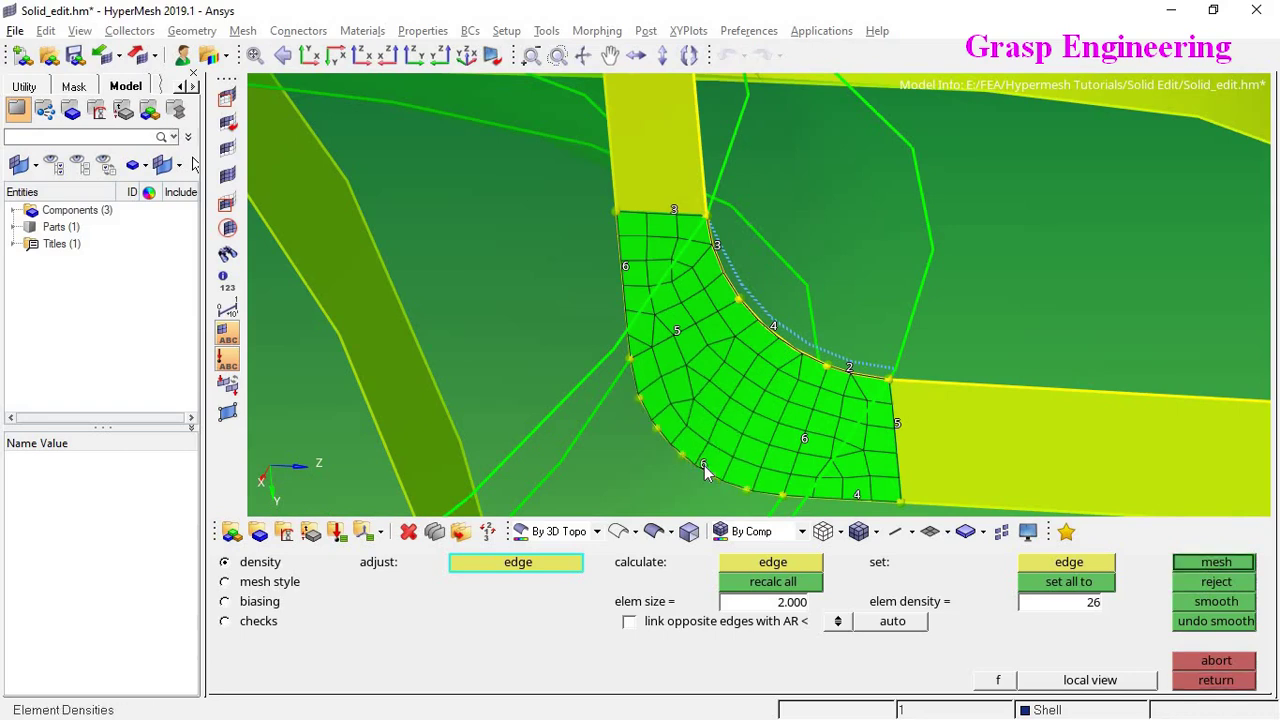
pyautogui.click(773, 329)
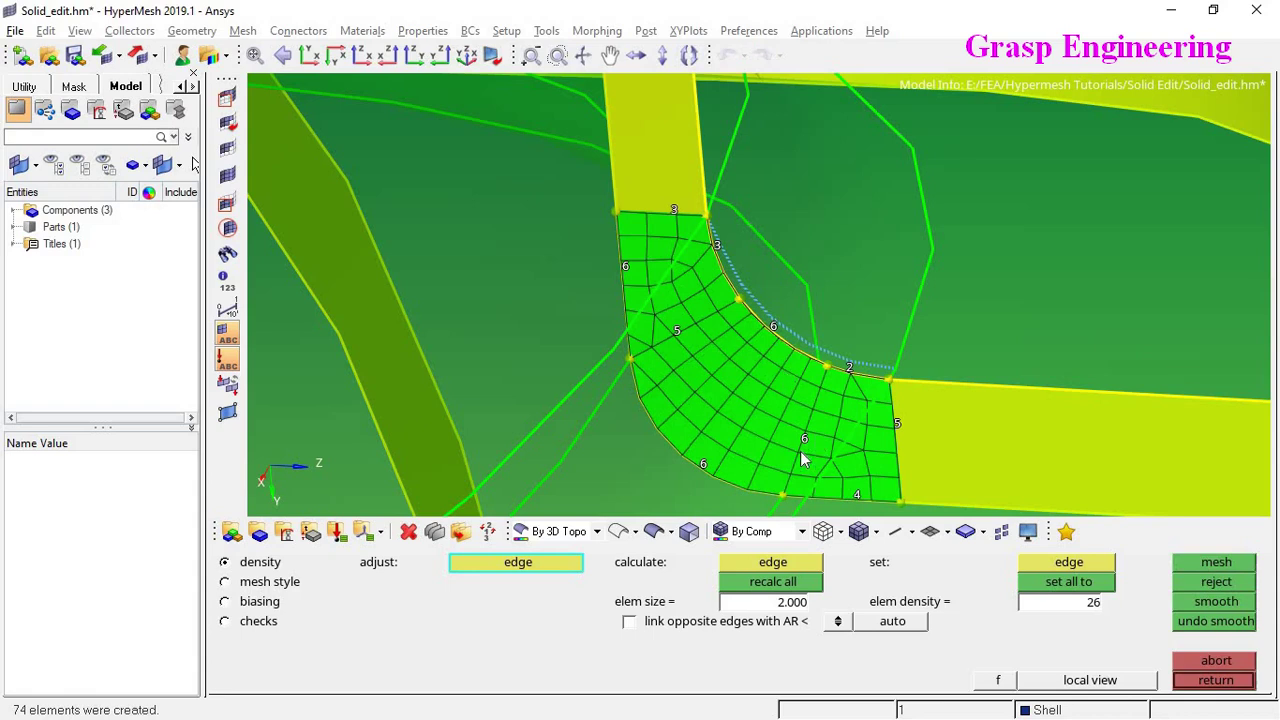
# On the nozzle-side fillet surface, set the two side edges to a density of 4 and the edge across the nozzle wall to 5
pyautogui.rightClick(626, 266)
pyautogui.rightClick(626, 266)
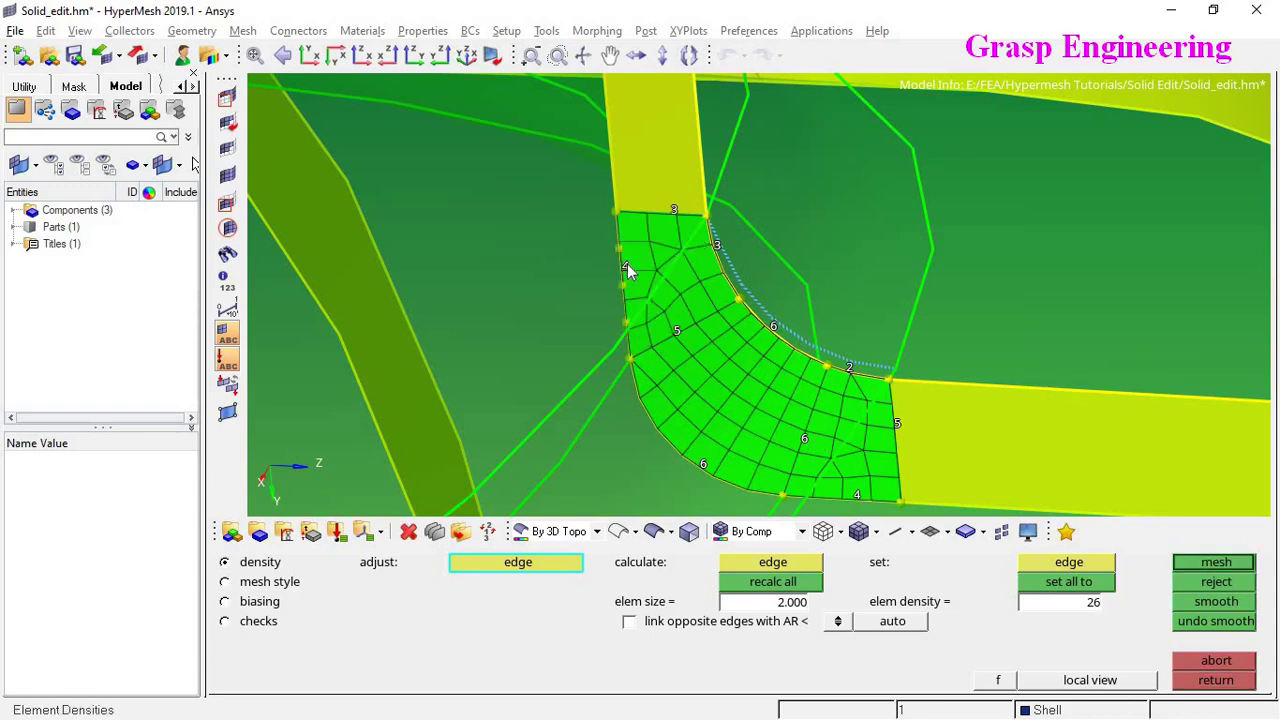
pyautogui.click(717, 249)
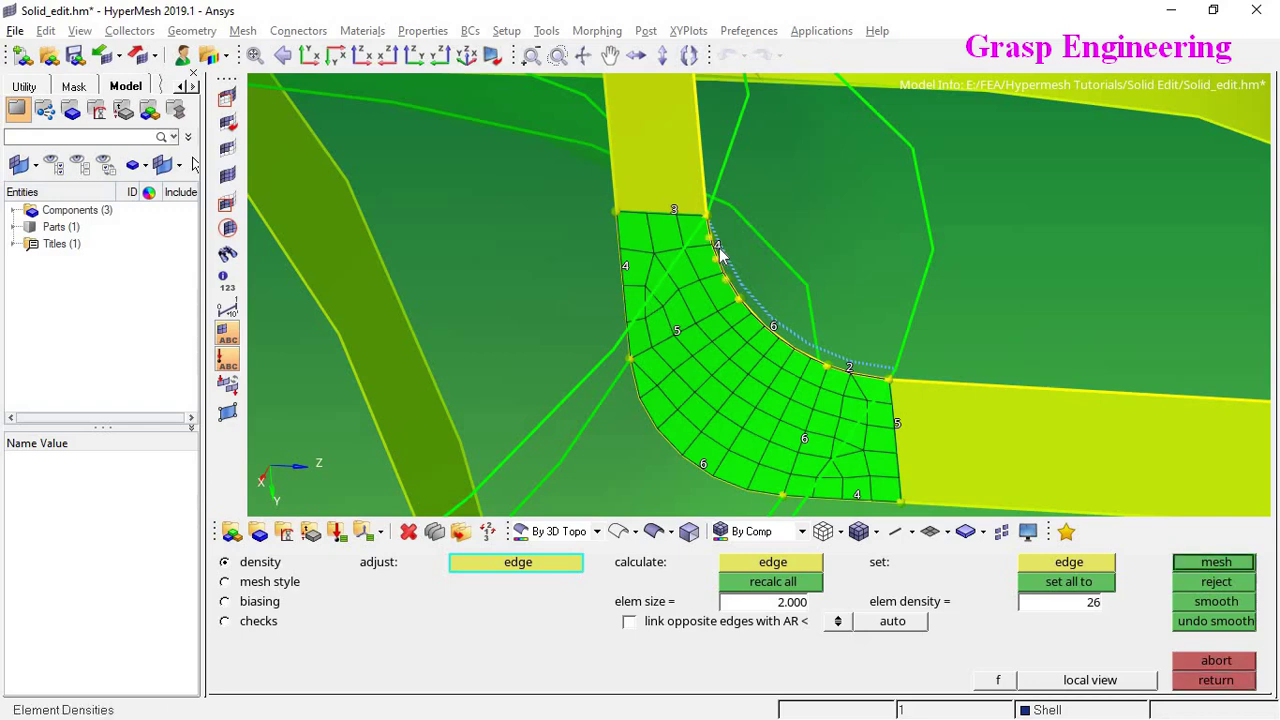
pyautogui.click(675, 216)
pyautogui.click(675, 216)
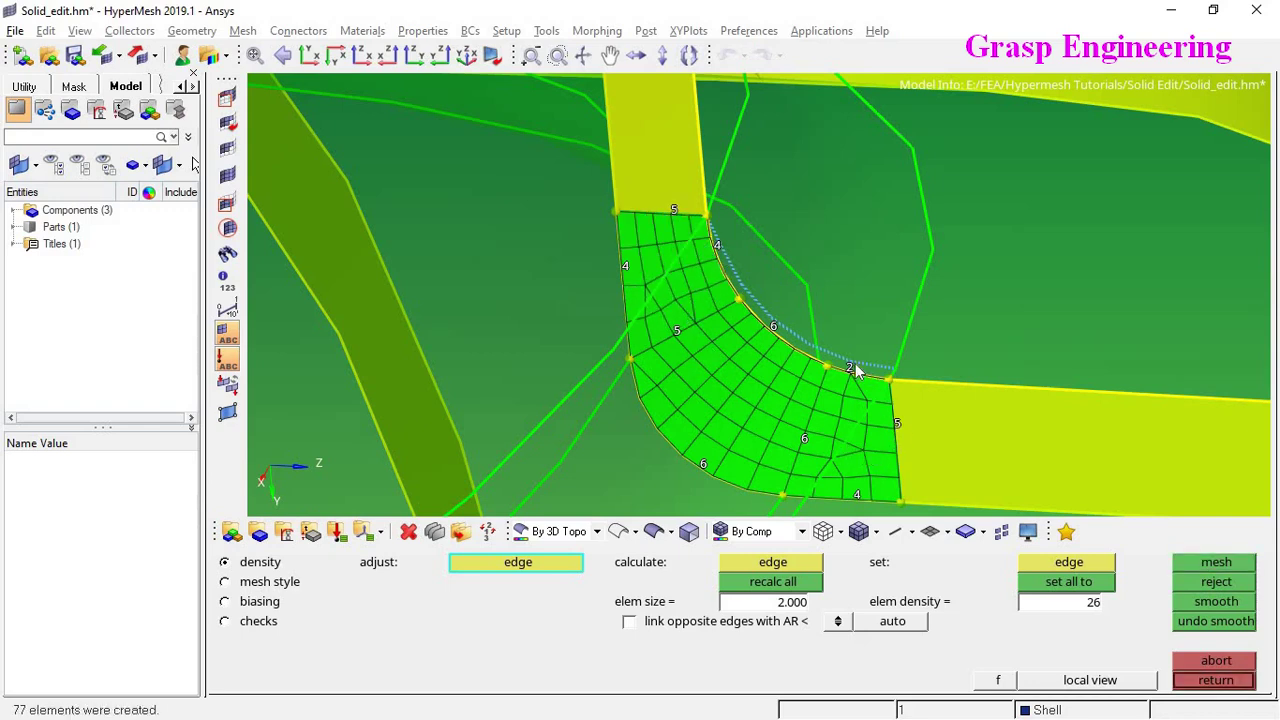
# Set the inside and outside edges of the shell-side fillet surface to a density of 3
pyautogui.rightClick(857, 494)
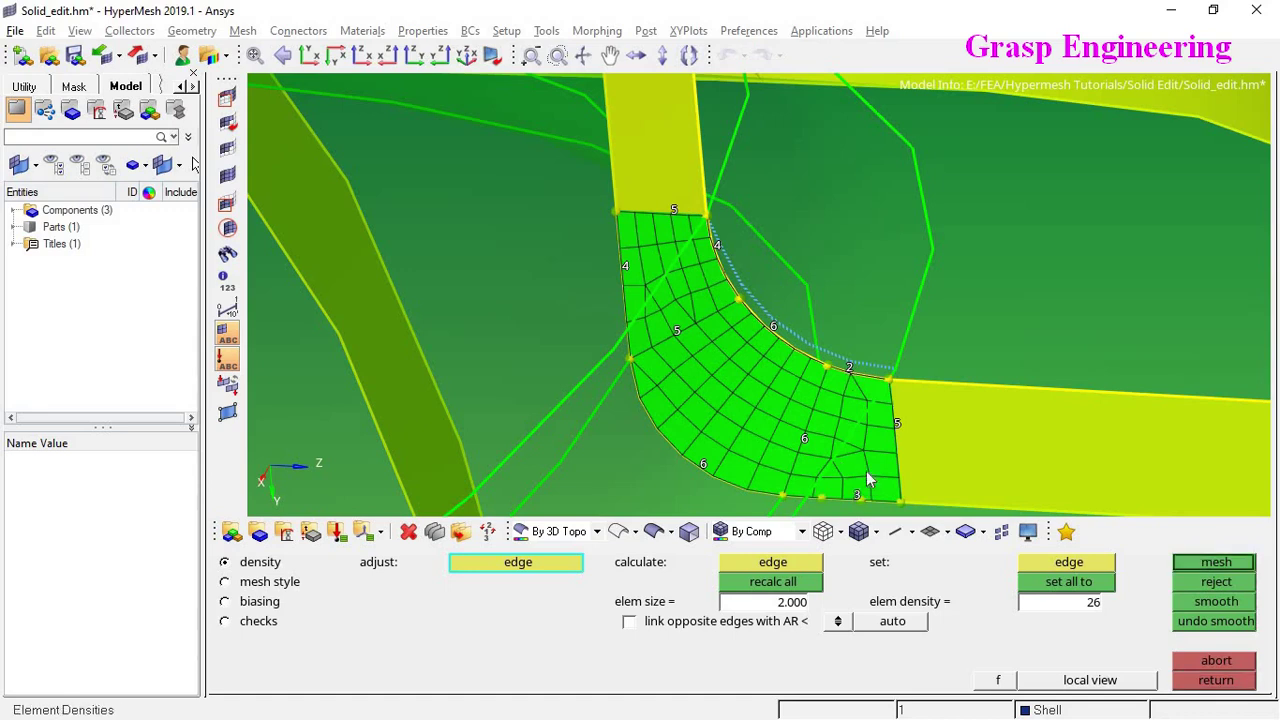
pyautogui.click(850, 368)
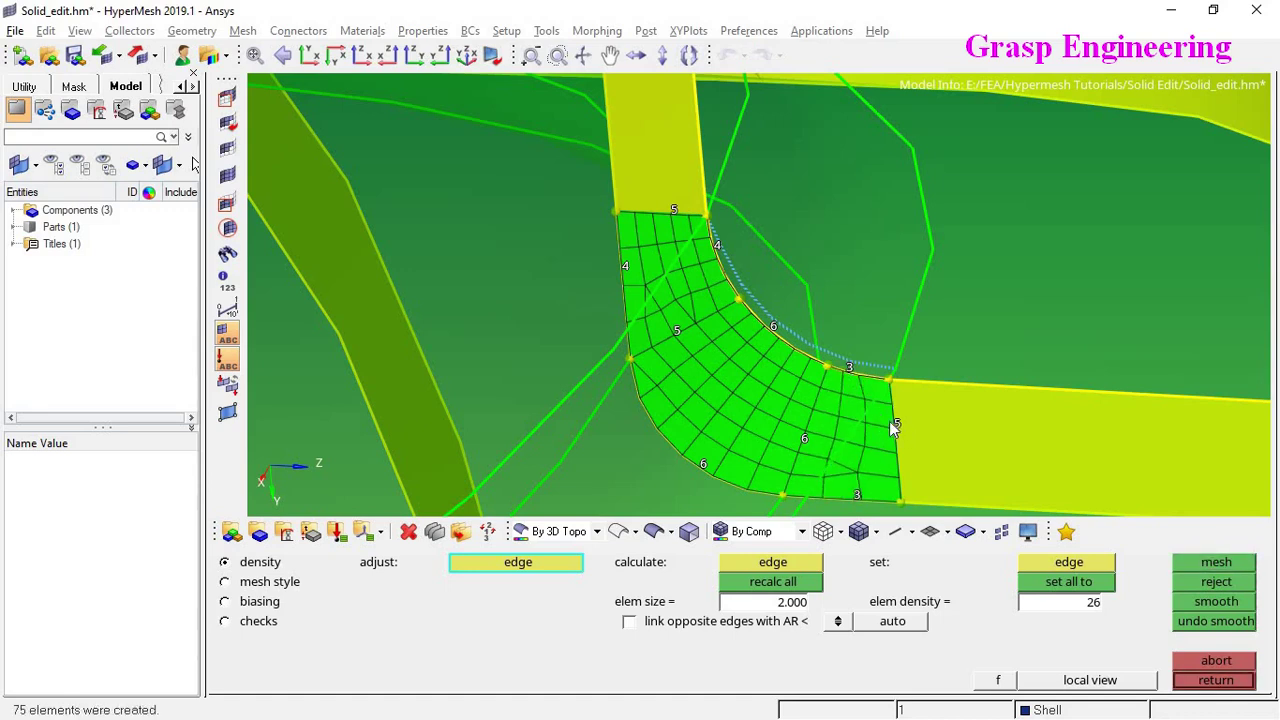
# Set the density of the edge between the middle and shell-side fillet surfaces to 5 and remesh all three surfaces as quads only
pyautogui.rightClick(804, 438)
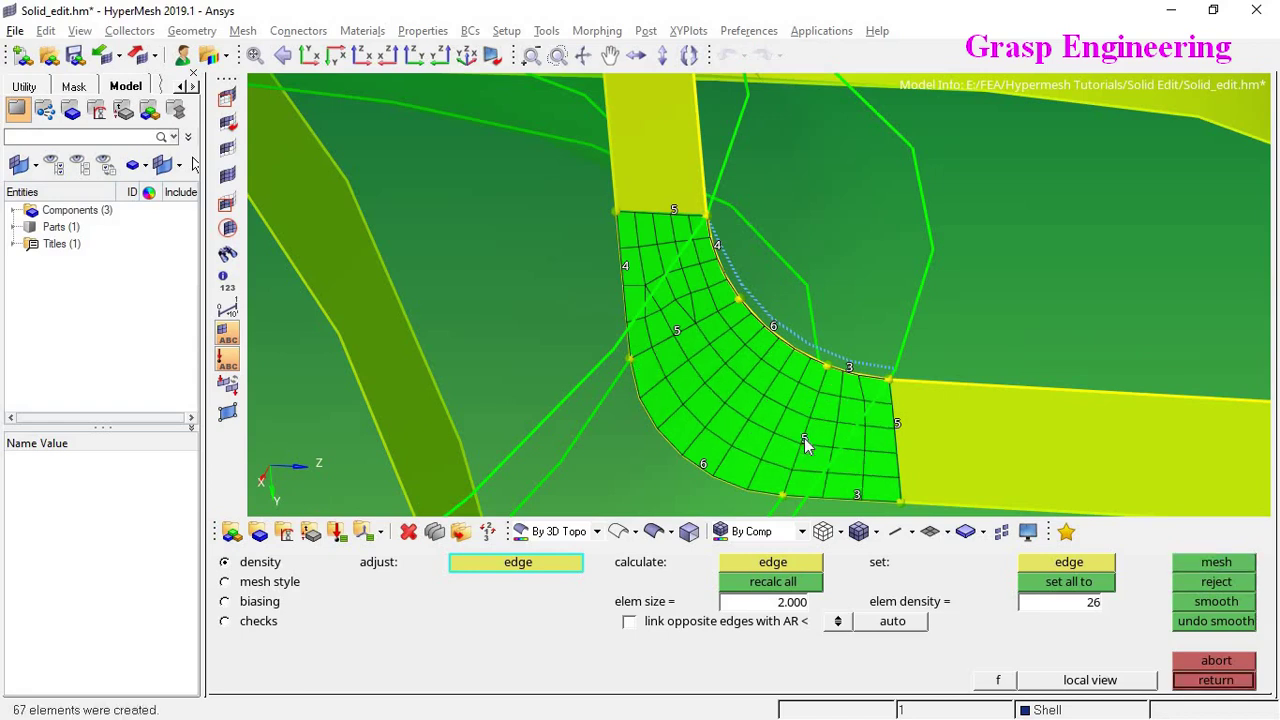
pyautogui.click(898, 424)
pyautogui.click(225, 582)
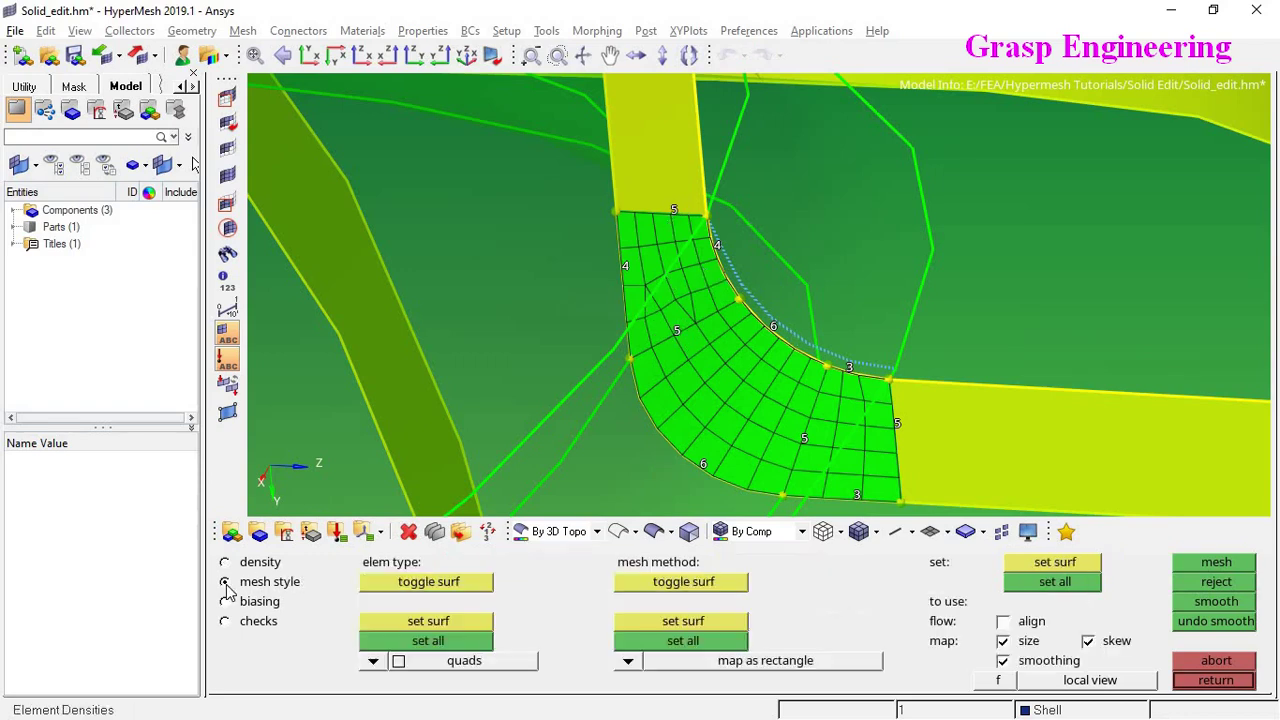
pyautogui.click(372, 662)
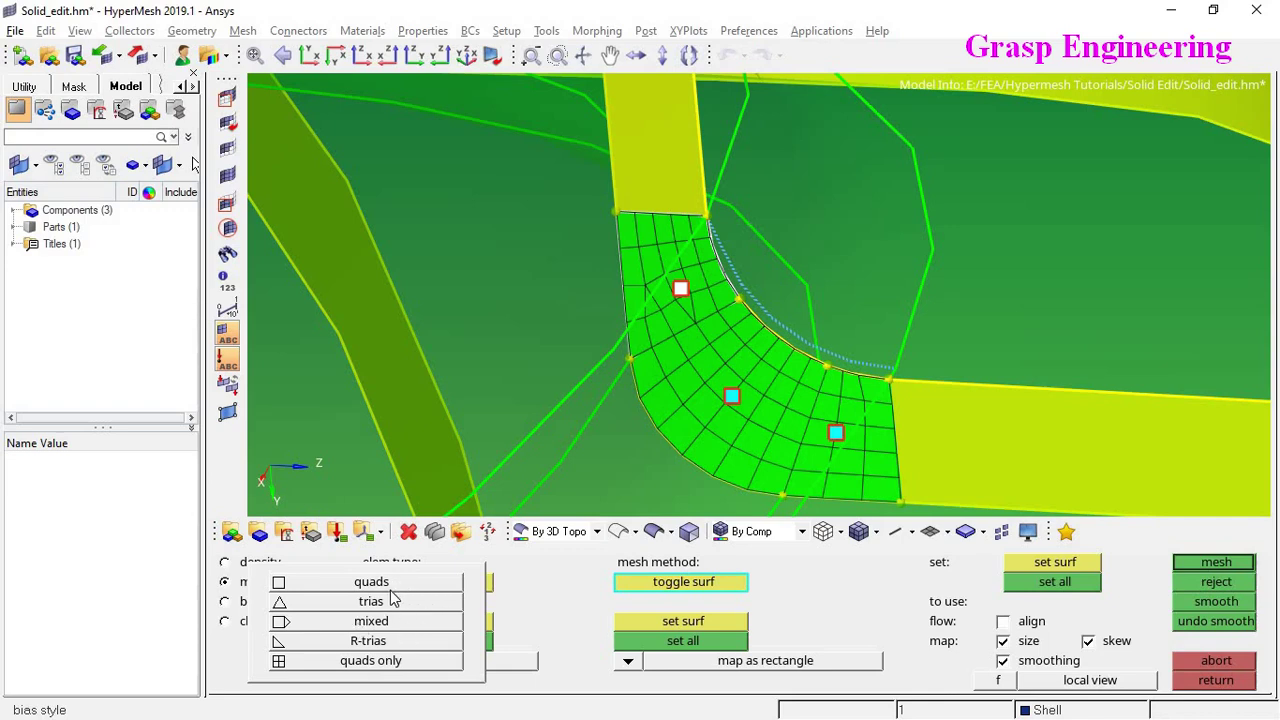
pyautogui.click(361, 667)
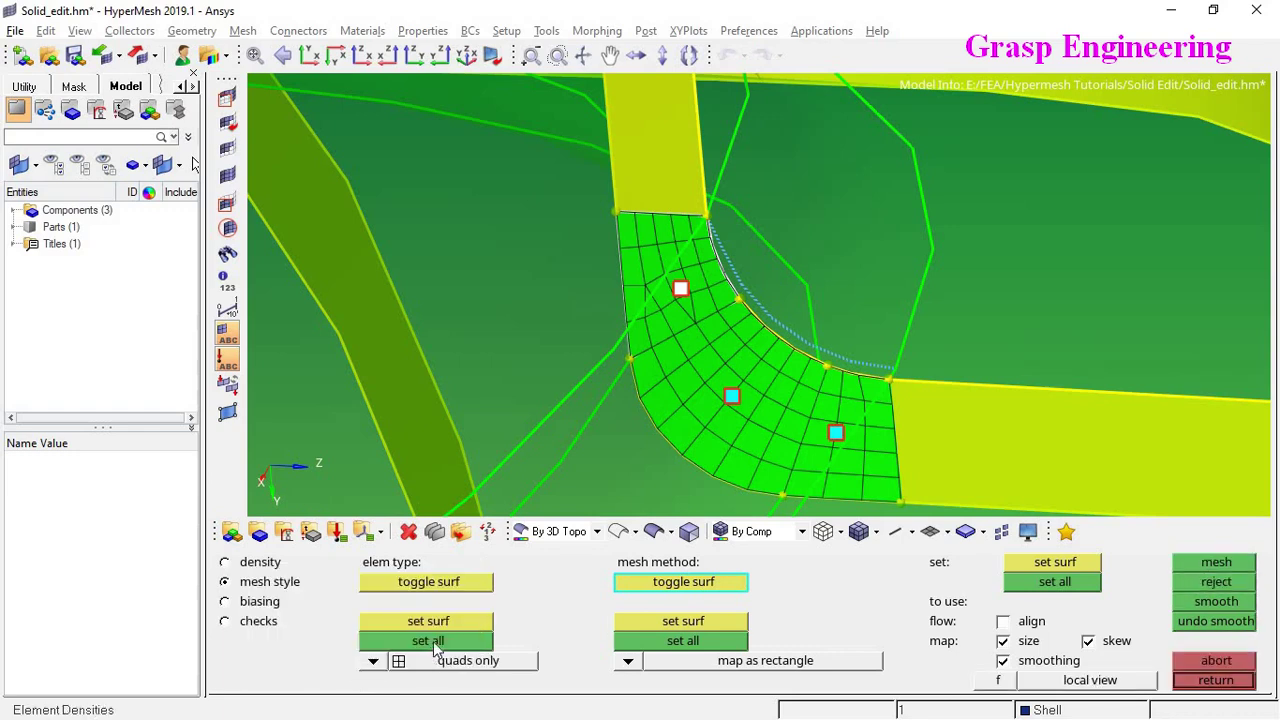
pyautogui.click(433, 641)
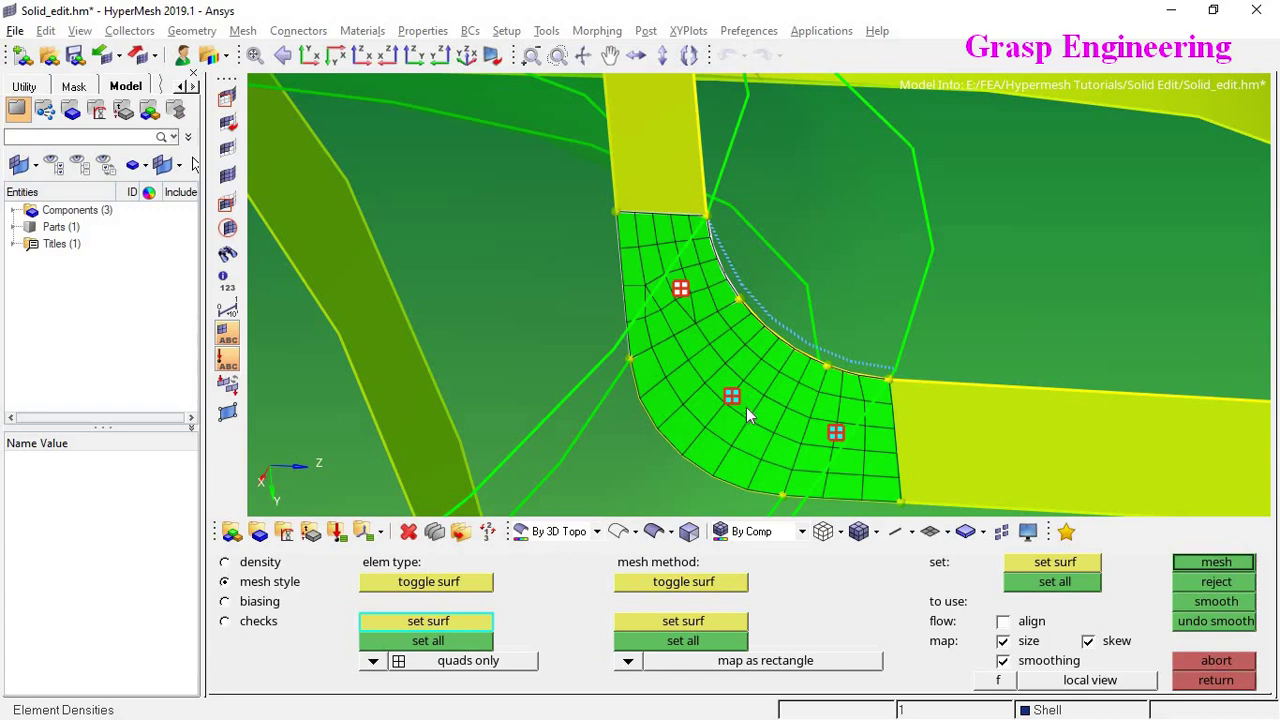
pyautogui.click(1213, 566)
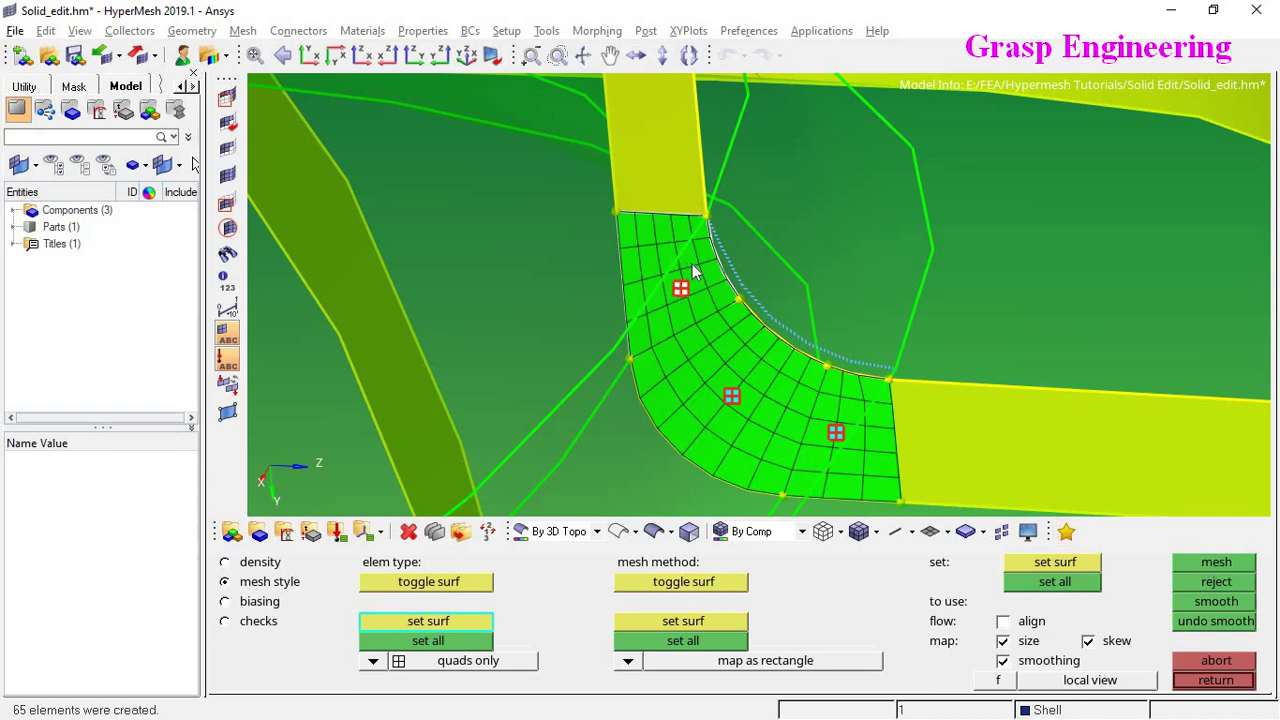
# Reject the quads-only fillet mesh, regenerate it and accept it
pyautogui.click(1229, 587)
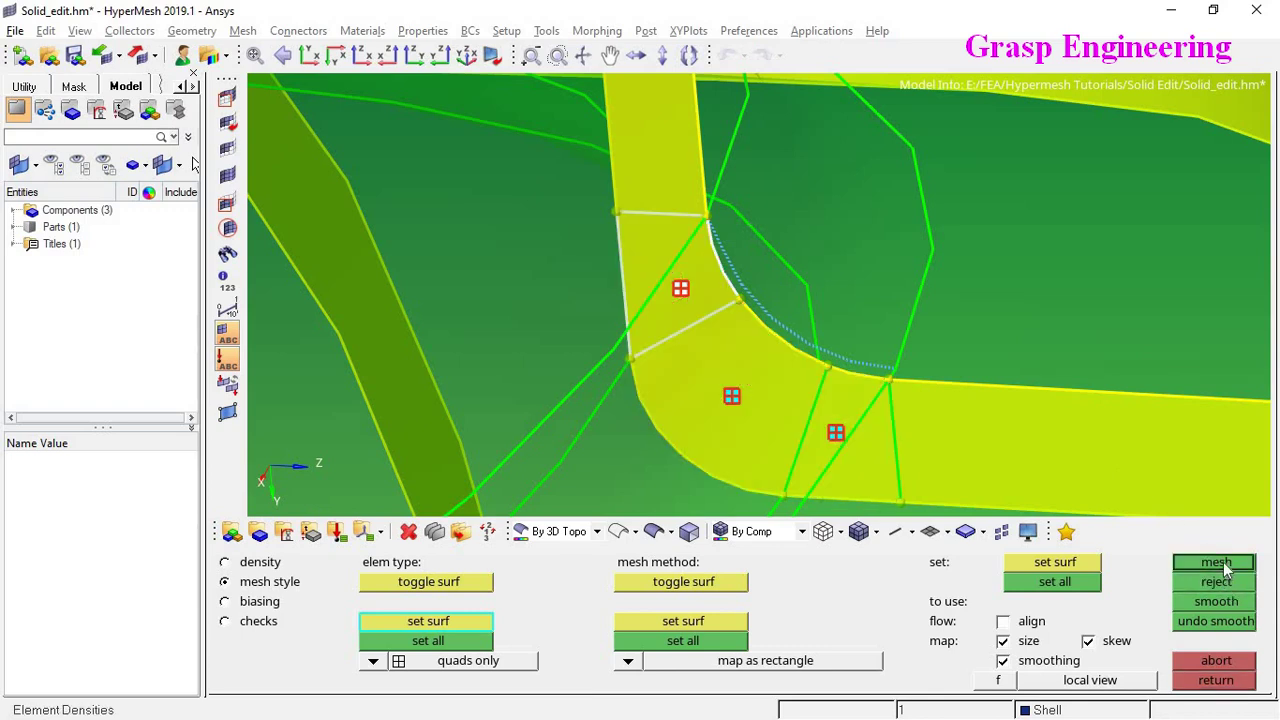
pyautogui.click(1224, 566)
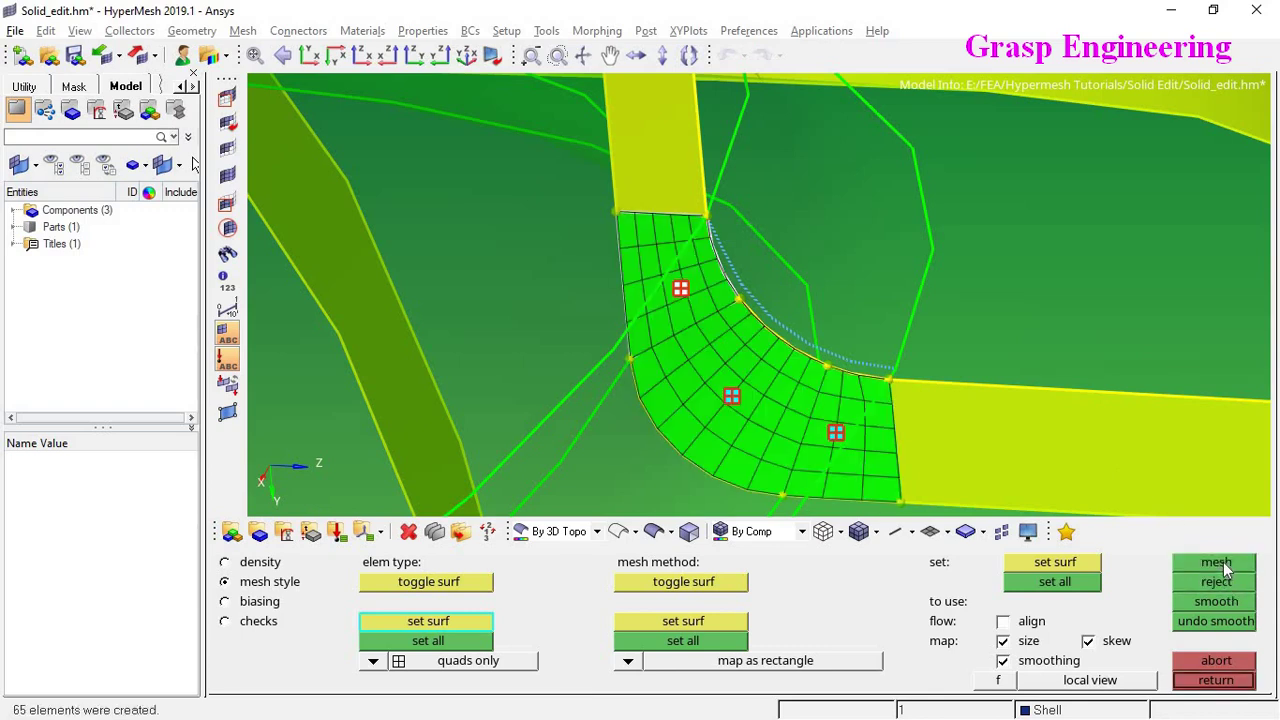
pyautogui.click(1214, 683)
# Make Nozzle the current component
pyautogui.moveTo(714, 366)
pyautogui.keyDown('ctrl'); pyautogui.mouseDown()
pyautogui.moveTo(729, 366)
pyautogui.moveTo(731, 409)
pyautogui.moveTo(712, 350)
pyautogui.mouseUp(); pyautogui.keyUp('ctrl')
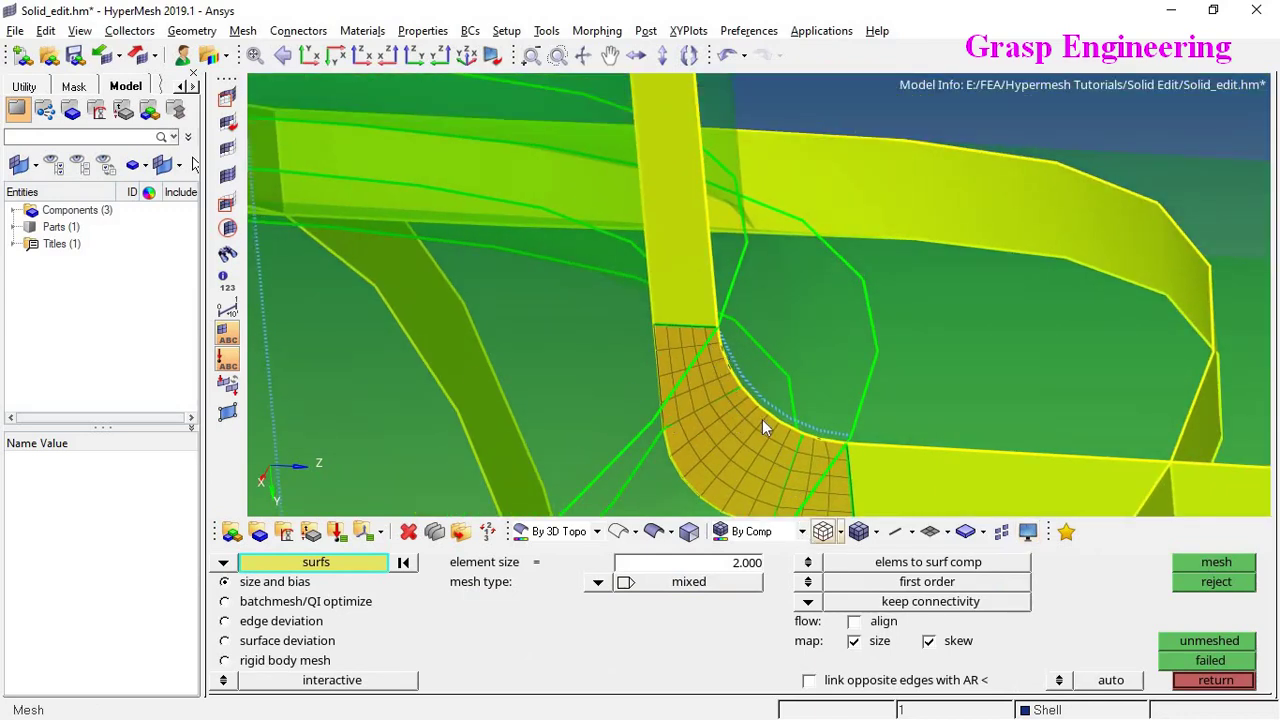
pyautogui.click(1045, 710)
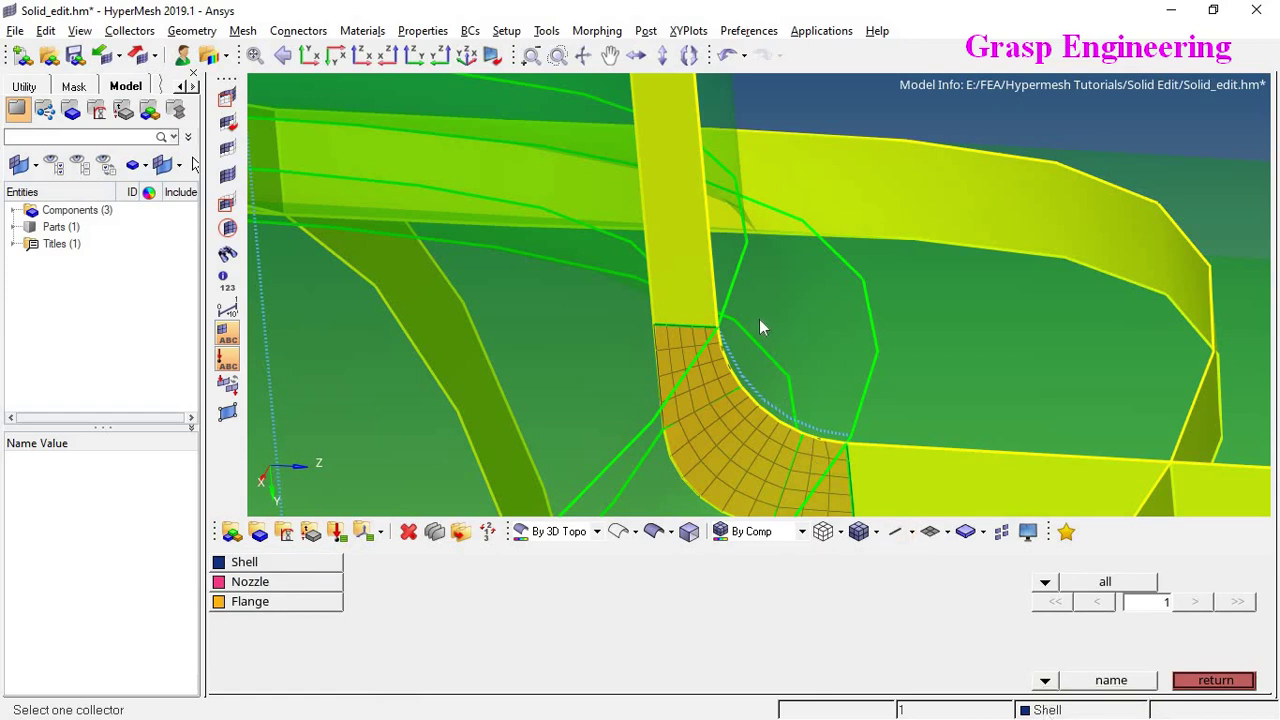
pyautogui.click(240, 602)
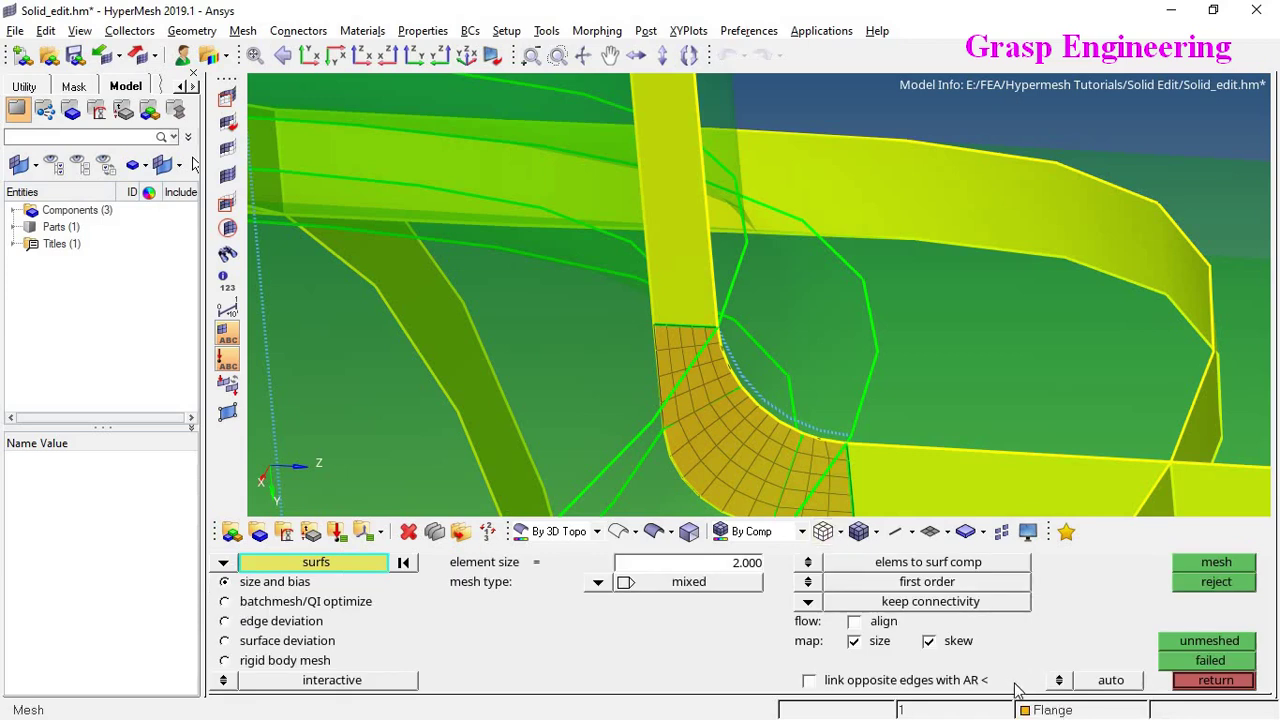
pyautogui.click(1045, 710)
pyautogui.click(298, 584)
# Remesh the three fillet surfaces between the nozzle wall and the shell interactively with an element size of 2
pyautogui.keyDown('ctrl'); pyautogui.moveTo(801, 511); pyautogui.dragTo(797, 387, button='right'); pyautogui.keyUp('ctrl')
pyautogui.keyDown('ctrl'); pyautogui.moveTo(779, 409); pyautogui.dragTo(832, 308); pyautogui.keyUp('ctrl')
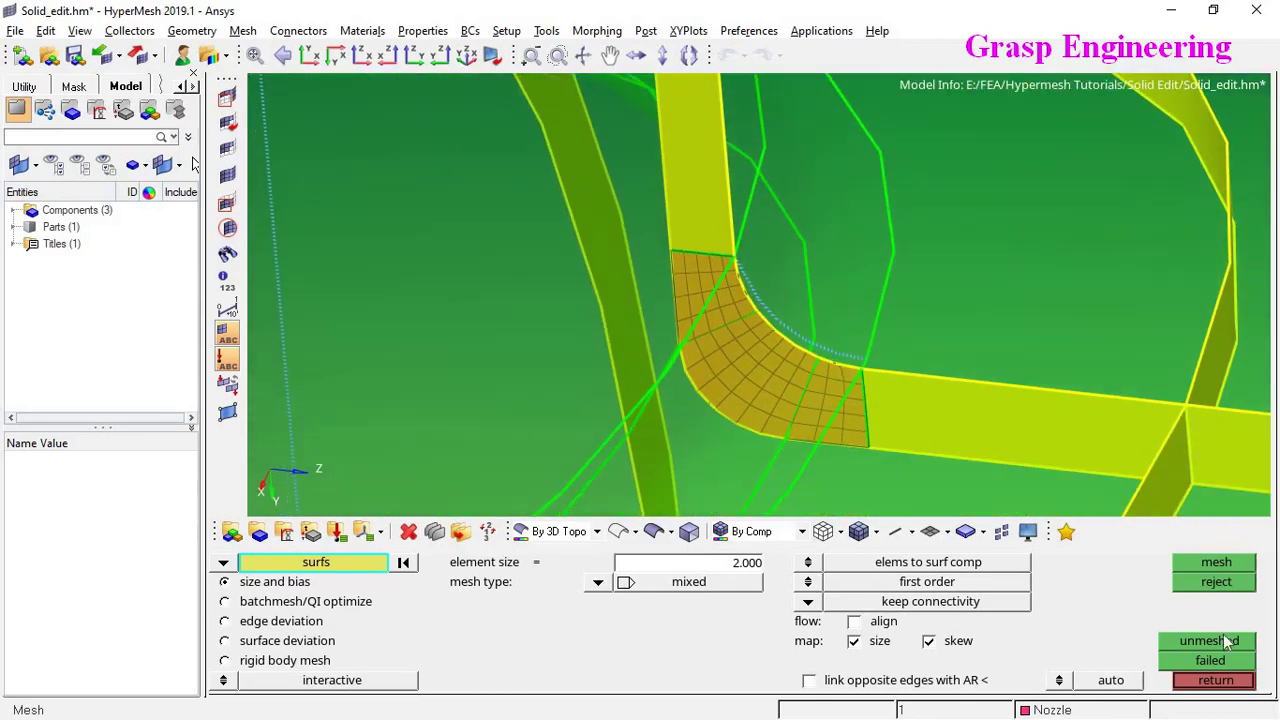
pyautogui.keyDown('ctrl'); pyautogui.scroll(2, 954, 488); pyautogui.keyUp('ctrl')
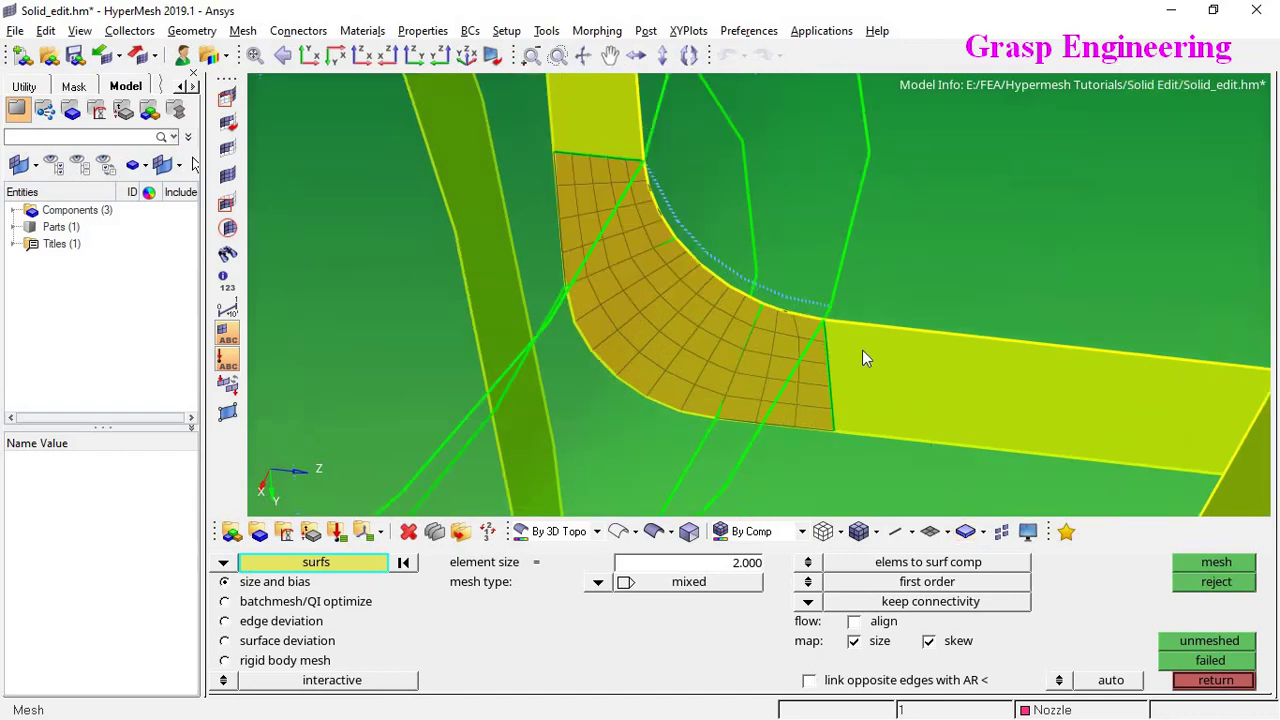
pyautogui.keyDown('ctrl'); pyautogui.moveTo(862, 350); pyautogui.dragTo(867, 347); pyautogui.keyUp('ctrl')
pyautogui.click(746, 380)
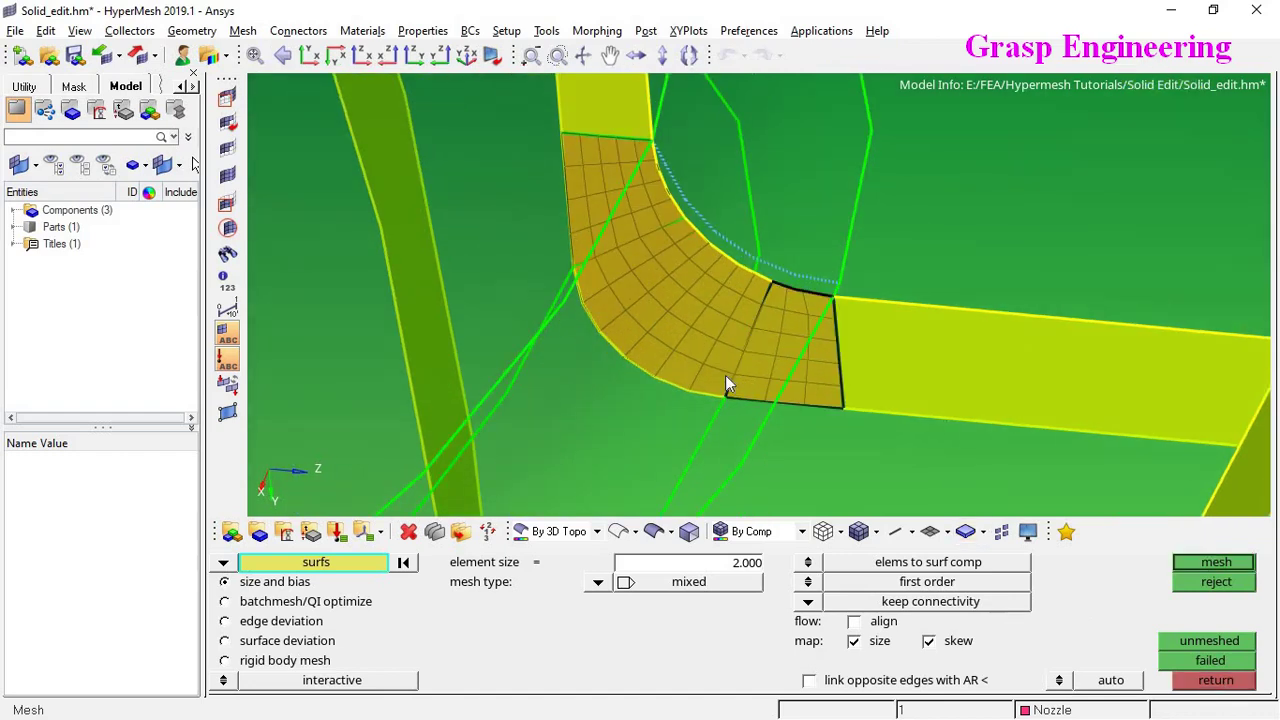
pyautogui.click(723, 369)
pyautogui.click(647, 222)
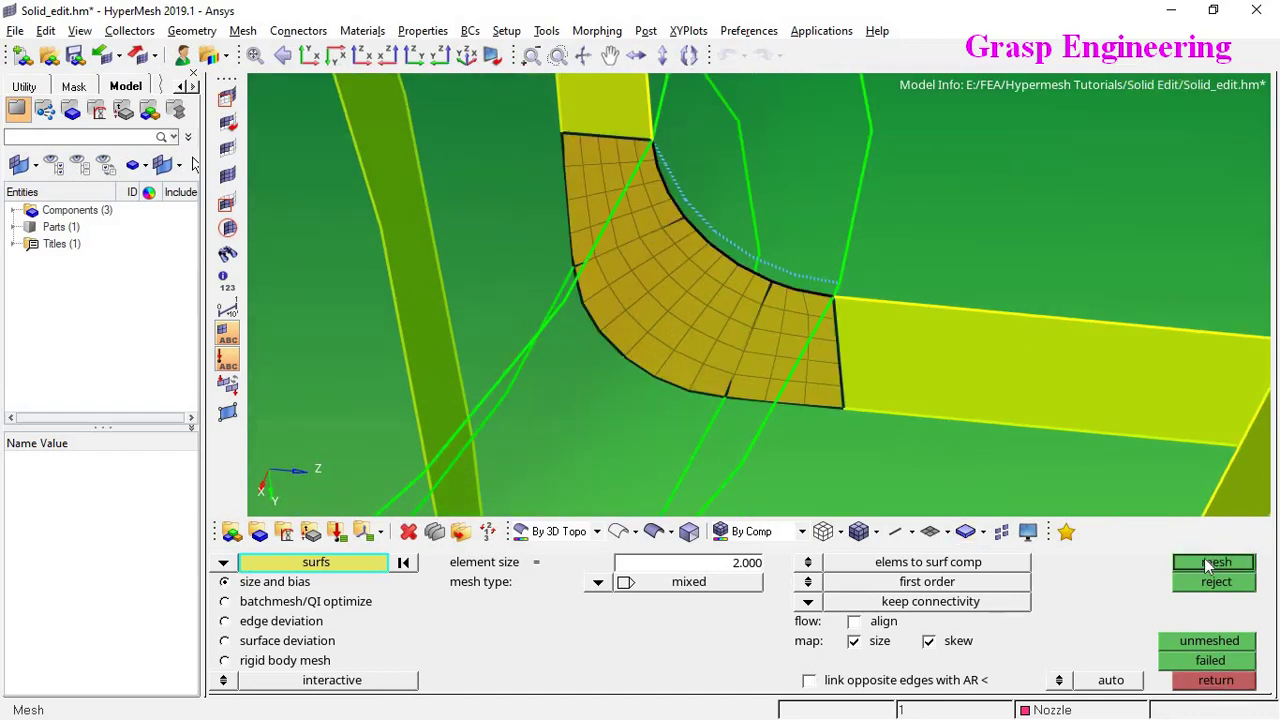
pyautogui.click(1209, 563)
pyautogui.click(1210, 582)
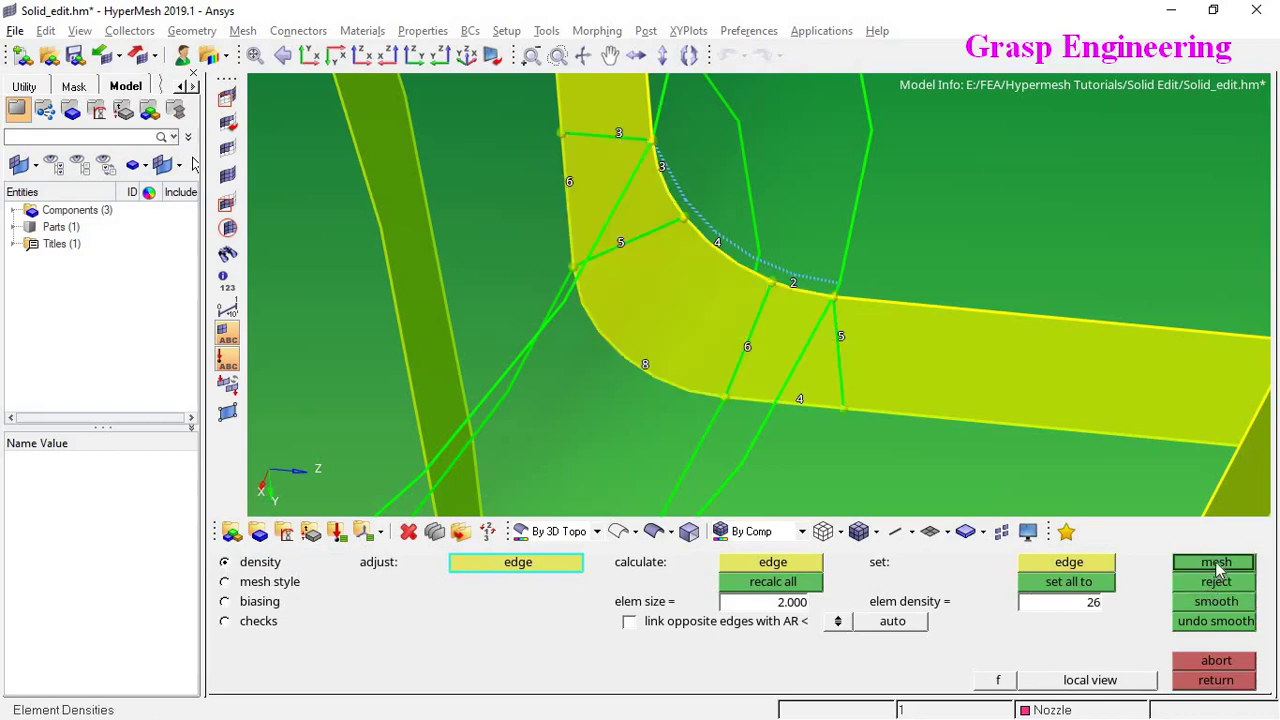
pyautogui.click(1217, 563)
# Set the inside and outside arcs of the middle fillet surface to a density of 6 in the new mesh
pyautogui.rightClick(645, 366)
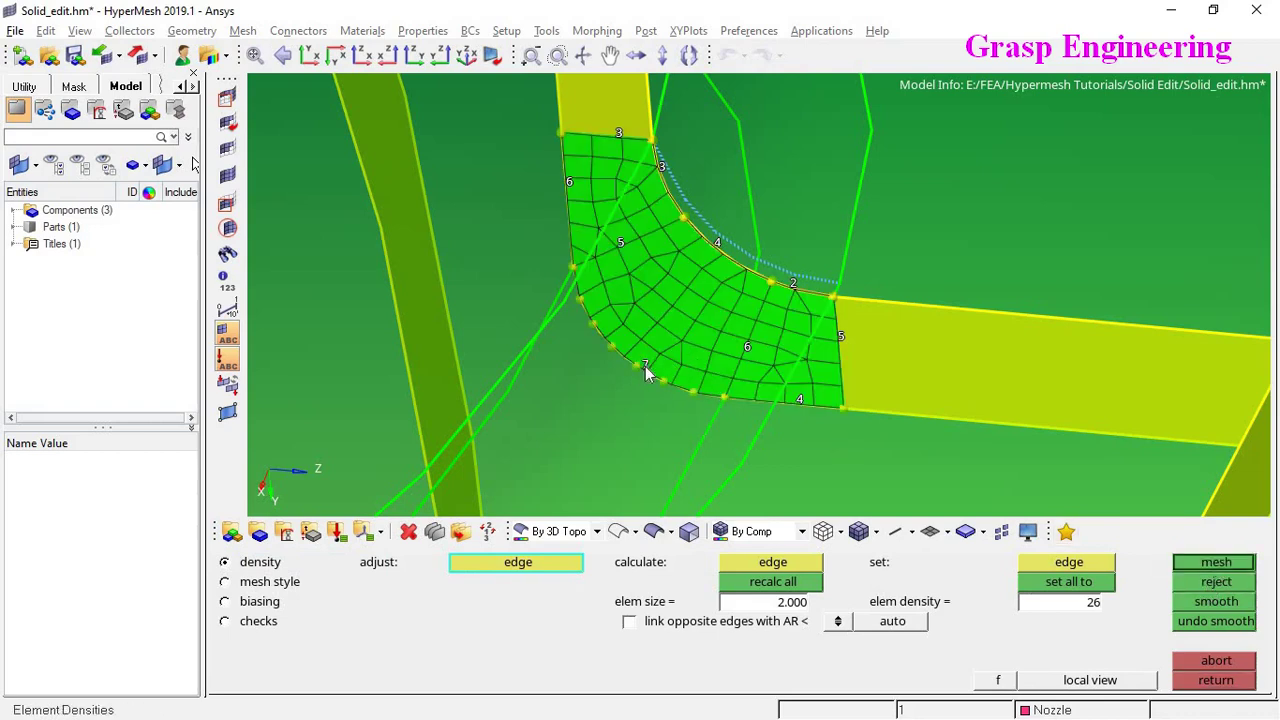
pyautogui.rightClick(645, 366)
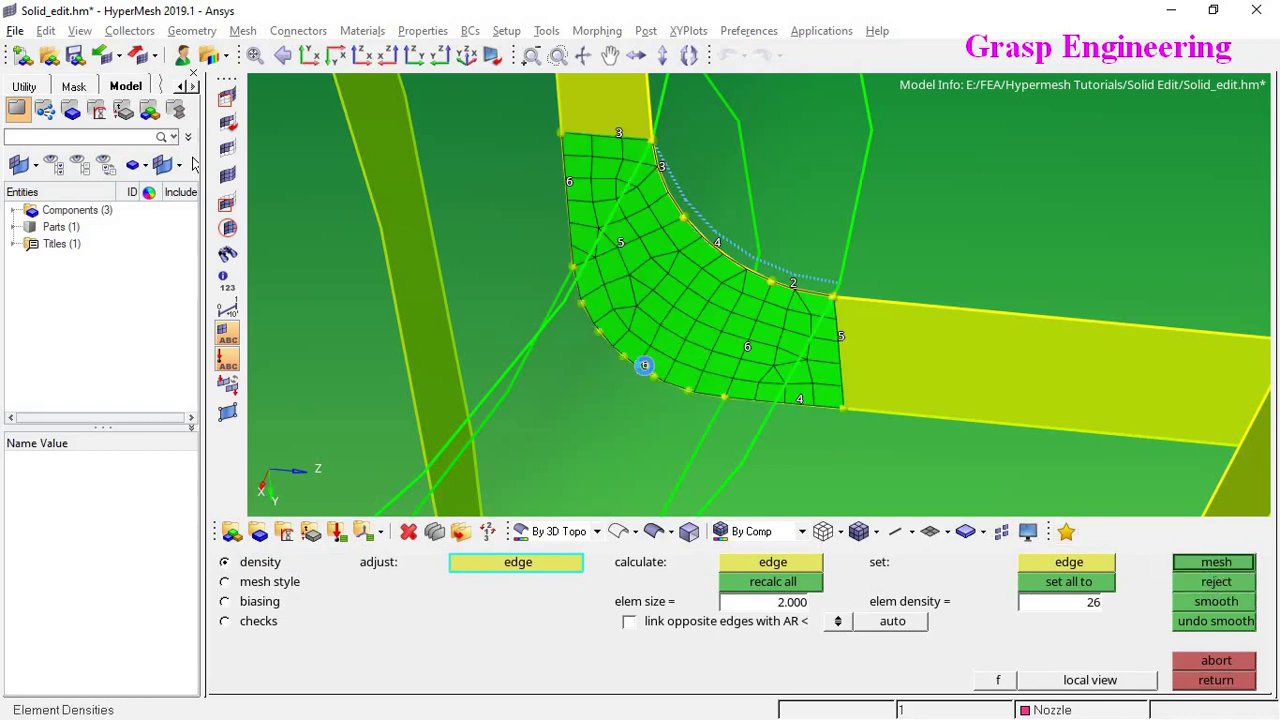
pyautogui.click(720, 250)
pyautogui.click(720, 250)
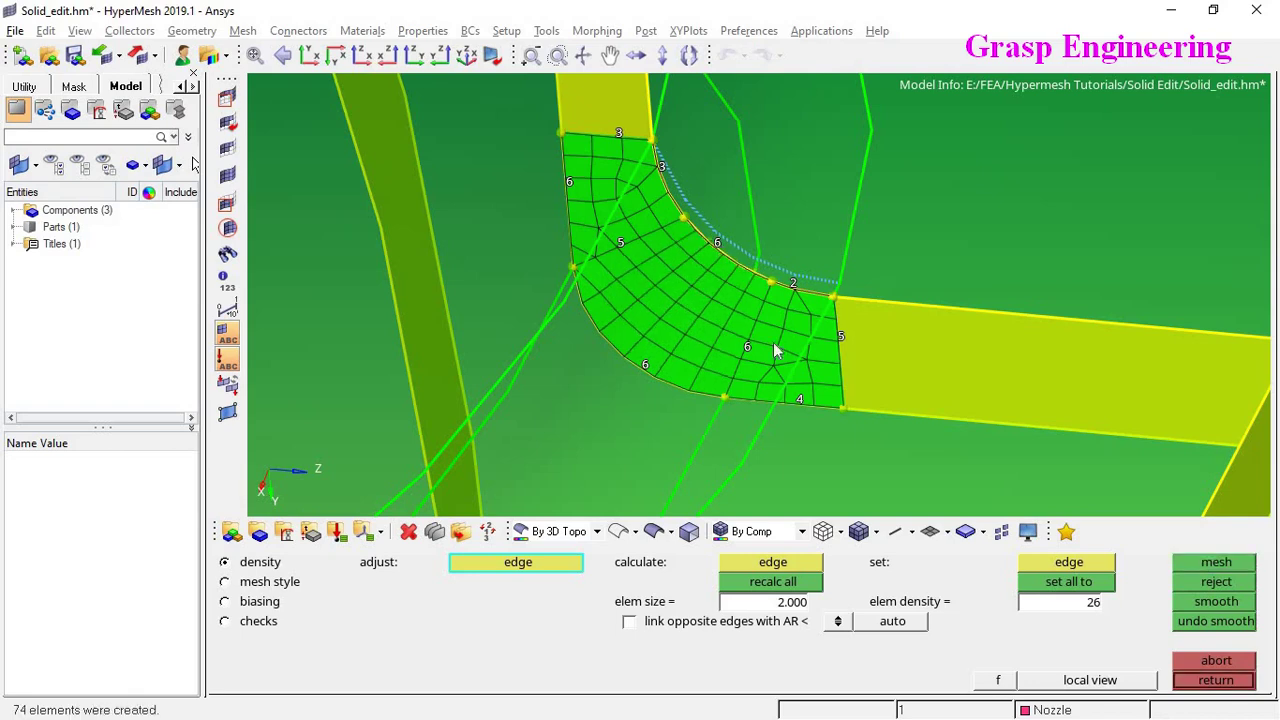
# Set the shell-side fillet surface's inside and outside edges to density 3 and its edge shared with the middle surface to 5
pyautogui.rightClick(796, 398)
pyautogui.click(795, 288)
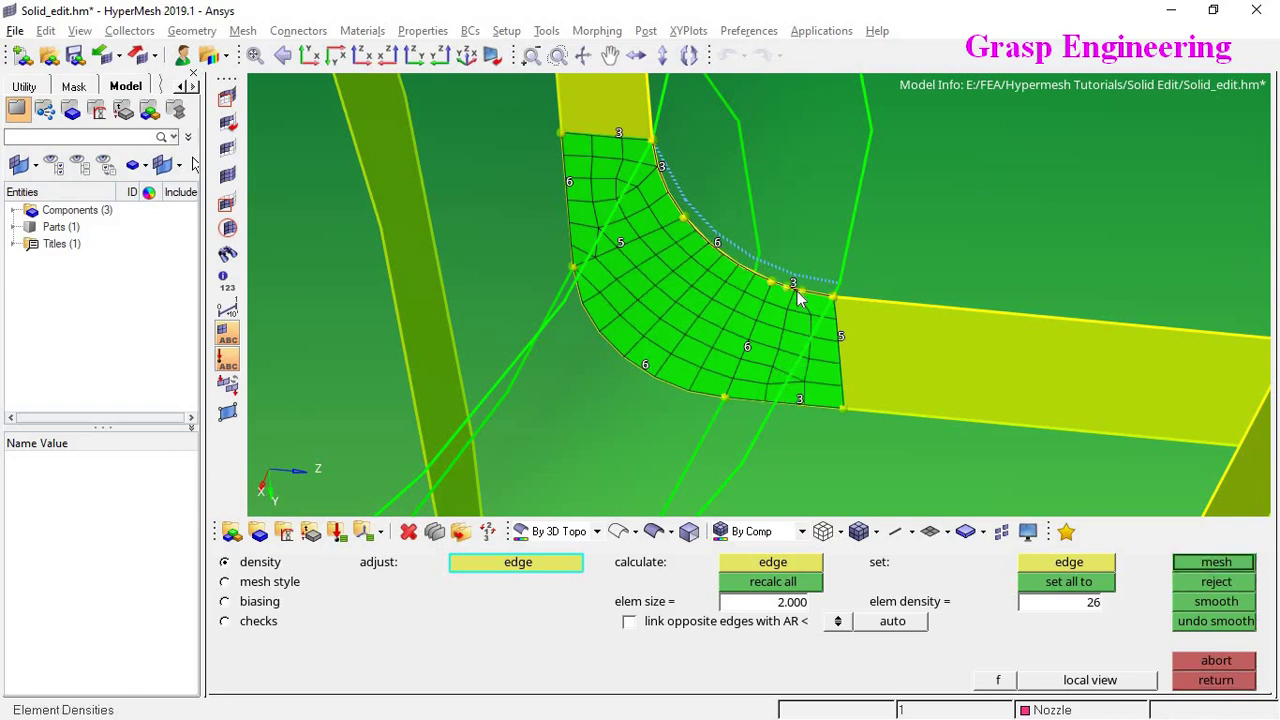
pyautogui.middleClick(751, 354)
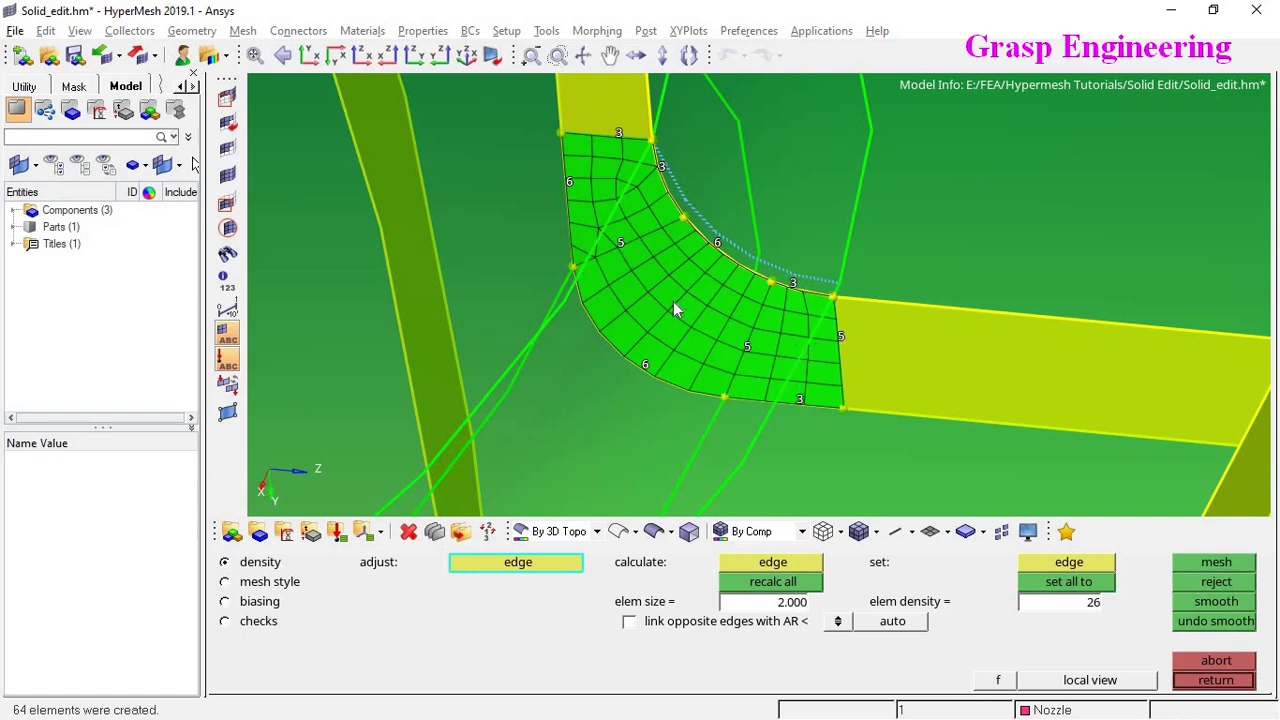
# Set the nozzle-side fillet surface's two side edges to density 4 and the edge across the nozzle wall to 5, updating the mesh
pyautogui.keyDown('ctrl'); pyautogui.moveTo(675, 302); pyautogui.dragTo(802, 442, button='right'); pyautogui.keyUp('ctrl')
pyautogui.rightClick(694, 321)
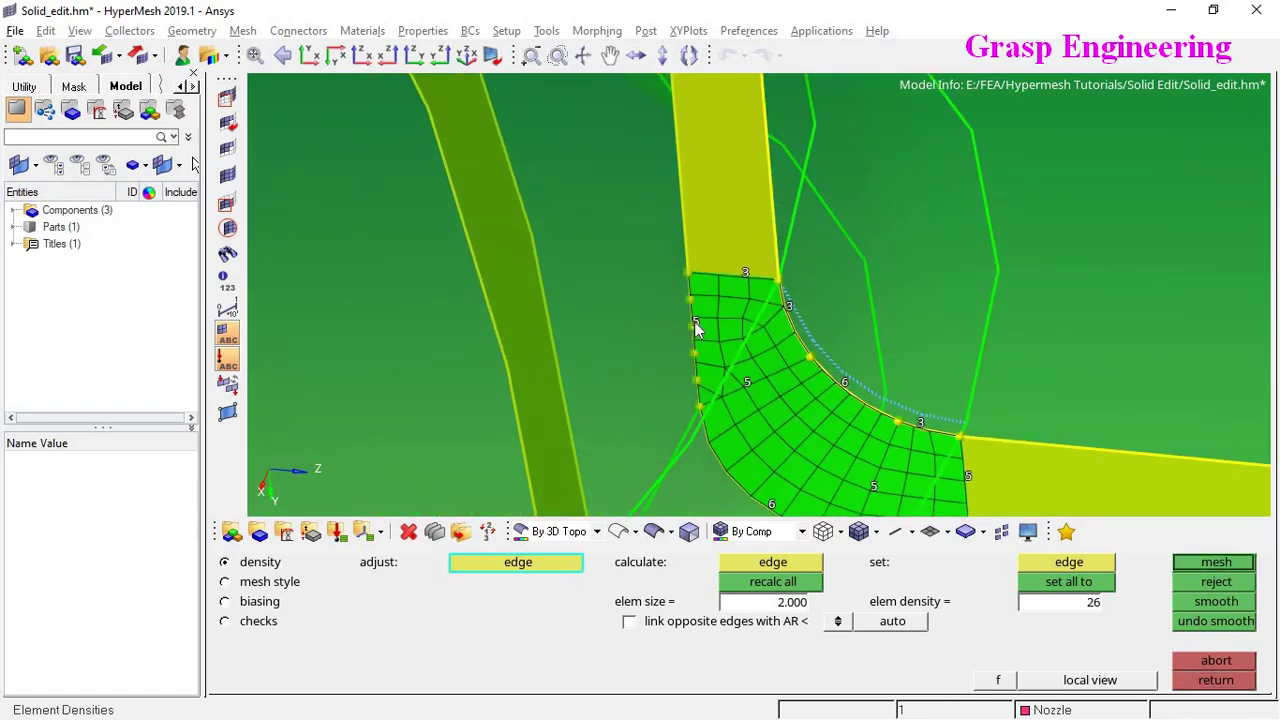
pyautogui.rightClick(694, 321)
pyautogui.middleClick(808, 323)
pyautogui.click(780, 305)
pyautogui.middleClick(770, 295)
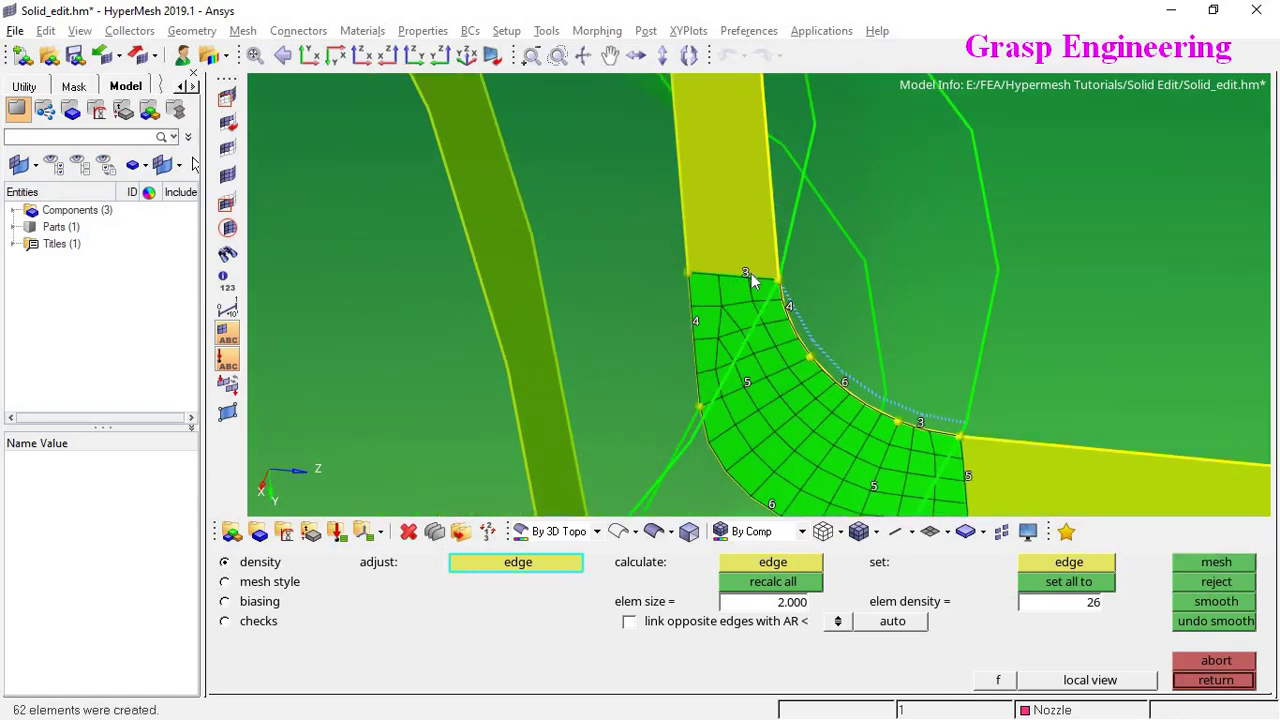
pyautogui.click(751, 273)
pyautogui.click(751, 273)
pyautogui.middleClick(751, 273)
pyautogui.keyDown('ctrl'); pyautogui.moveTo(630, 354); pyautogui.dragTo(658, 252, button='right'); pyautogui.keyUp('ctrl')
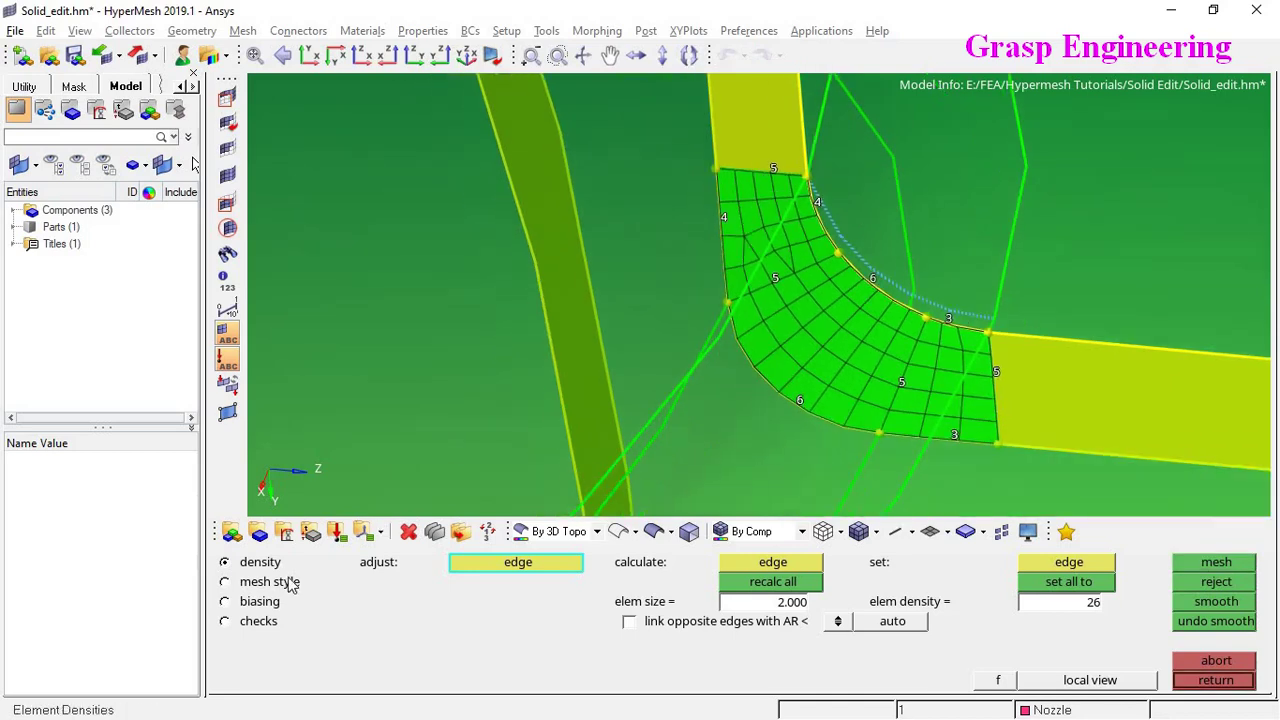
# Apply the quads only element type to all three fillet surfaces and regenerate the mesh
pyautogui.click(272, 581)
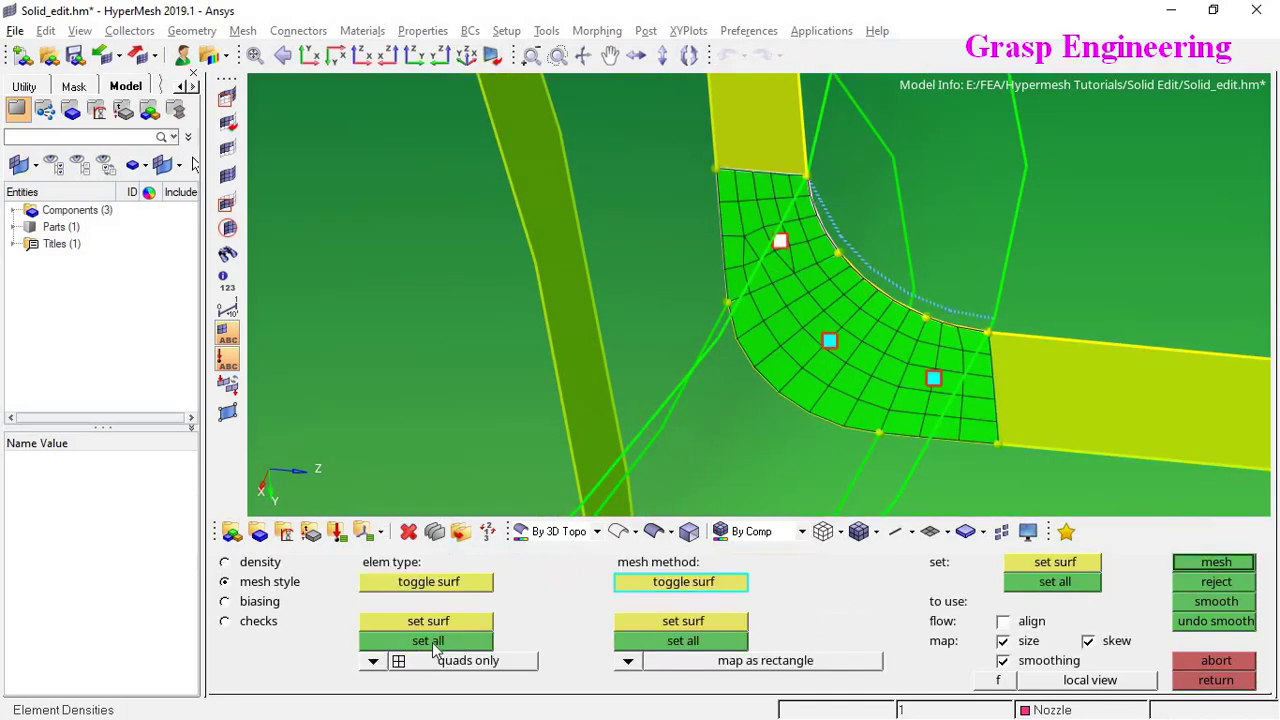
pyautogui.click(1198, 568)
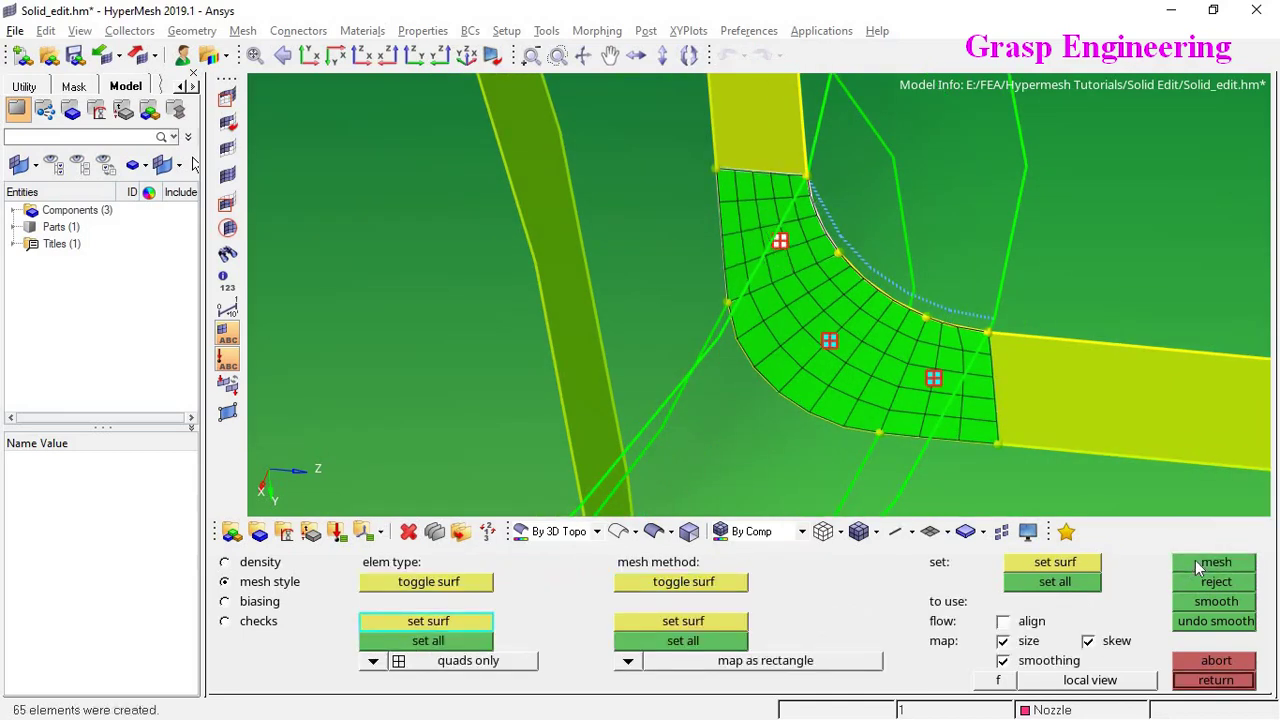
# Review the edge biasing and element quality check settings for the fillet mesh
pyautogui.click(260, 604)
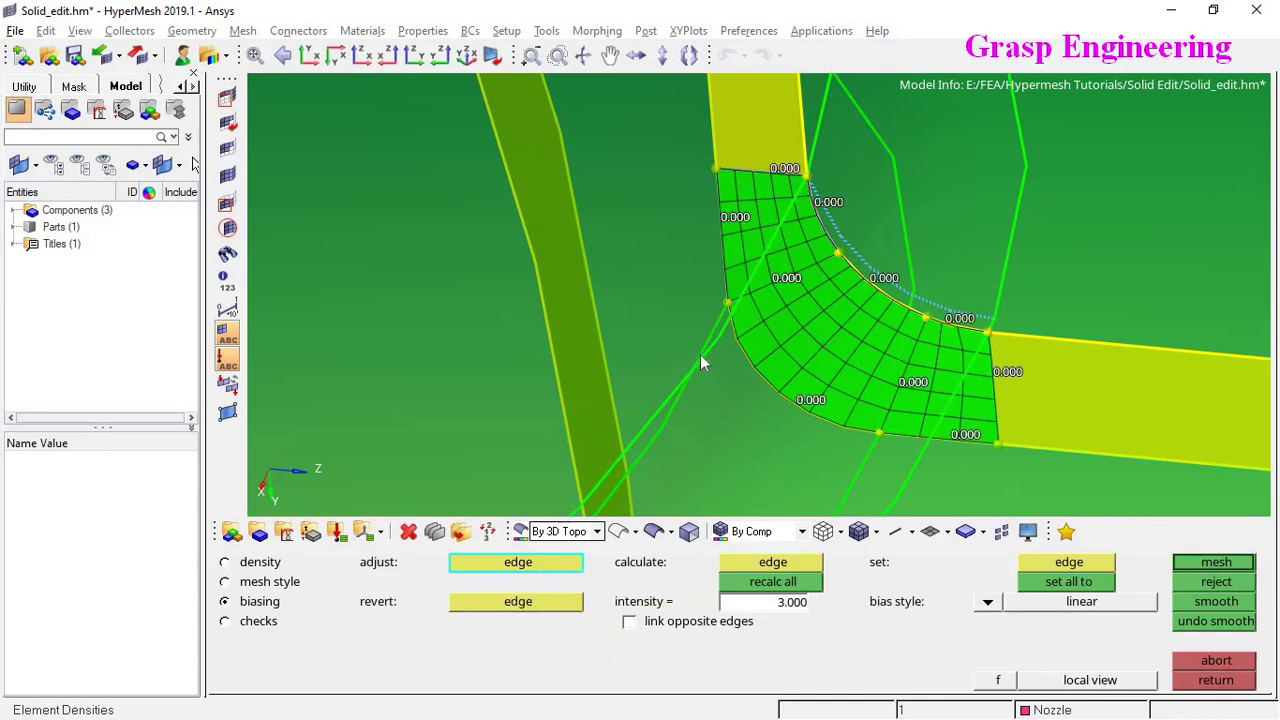
pyautogui.keyDown('ctrl'); pyautogui.scroll(-2, 721, 237); pyautogui.keyUp('ctrl')
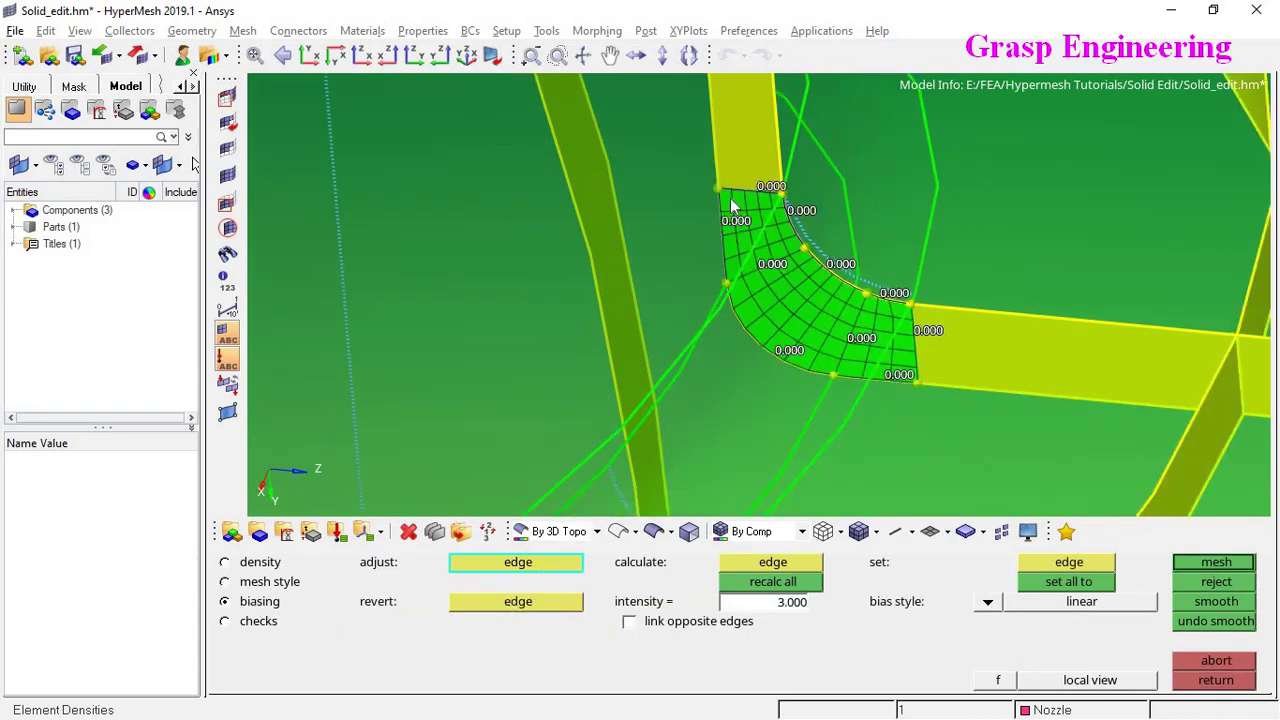
pyautogui.keyDown('ctrl'); pyautogui.moveTo(794, 324); pyautogui.dragTo(715, 286, button='right'); pyautogui.keyUp('ctrl')
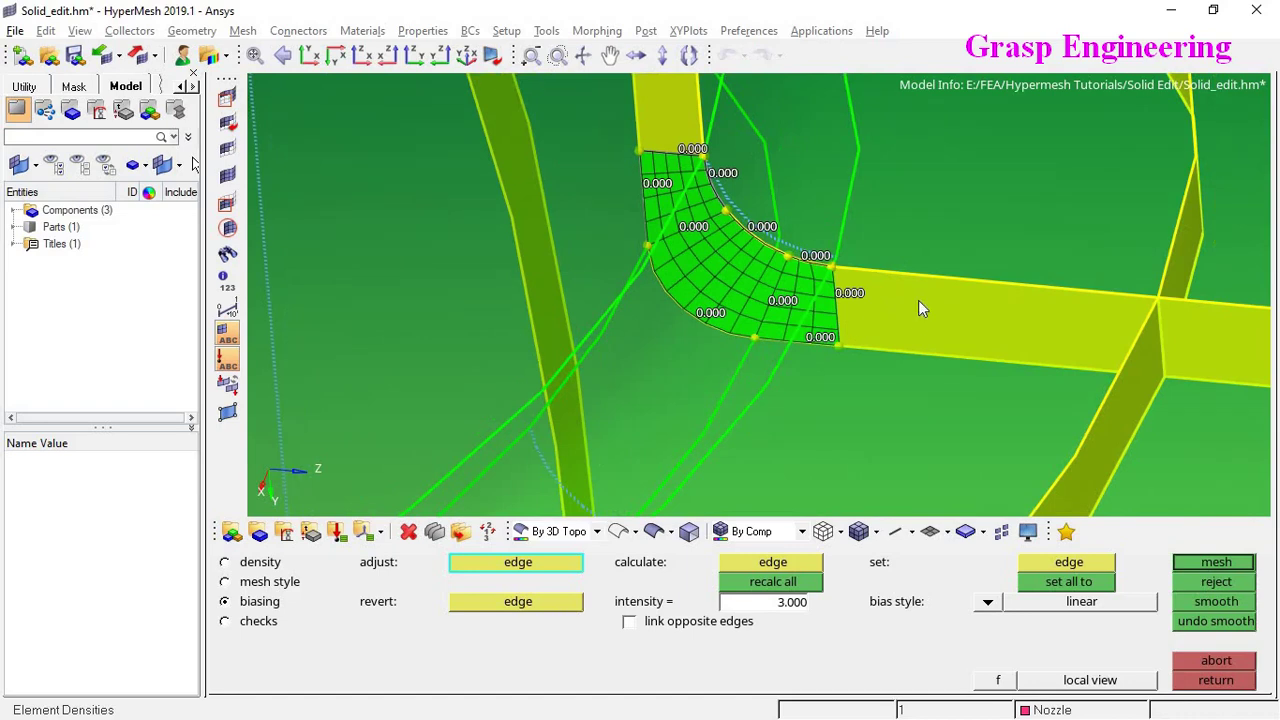
pyautogui.click(256, 622)
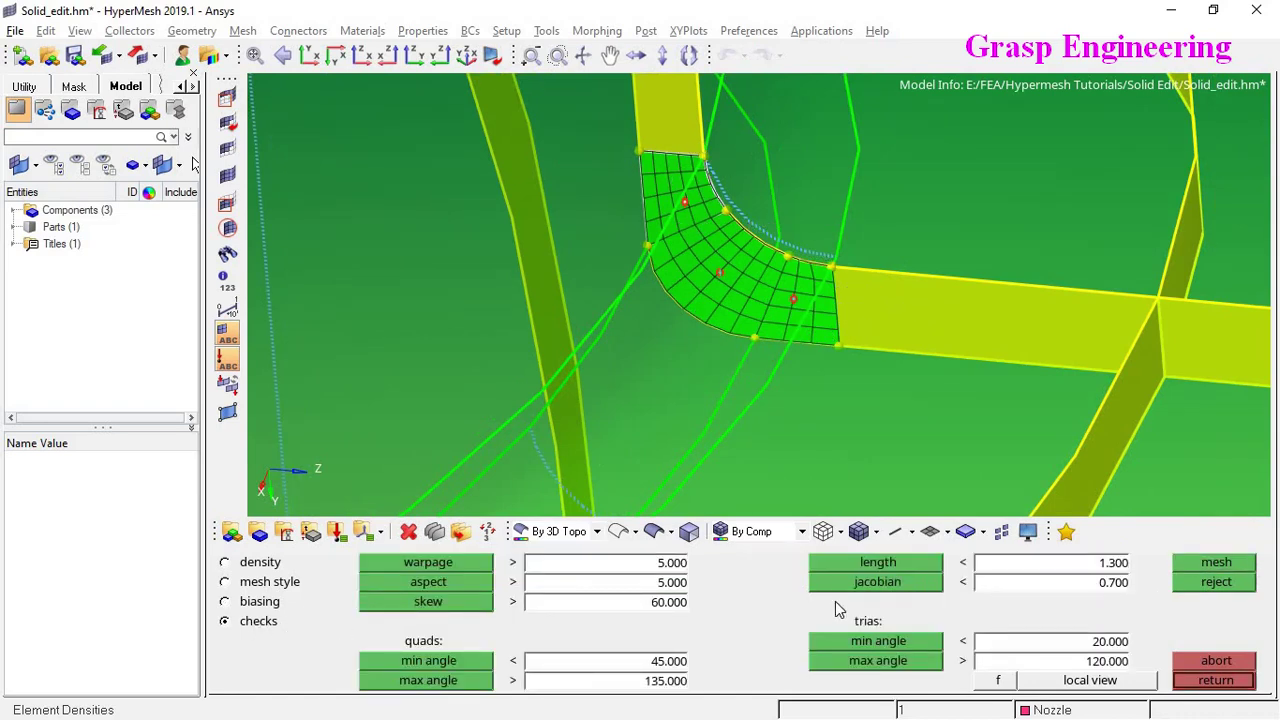
pyautogui.click(664, 563)
pyautogui.press('Tab')
pyautogui.press('Tab')
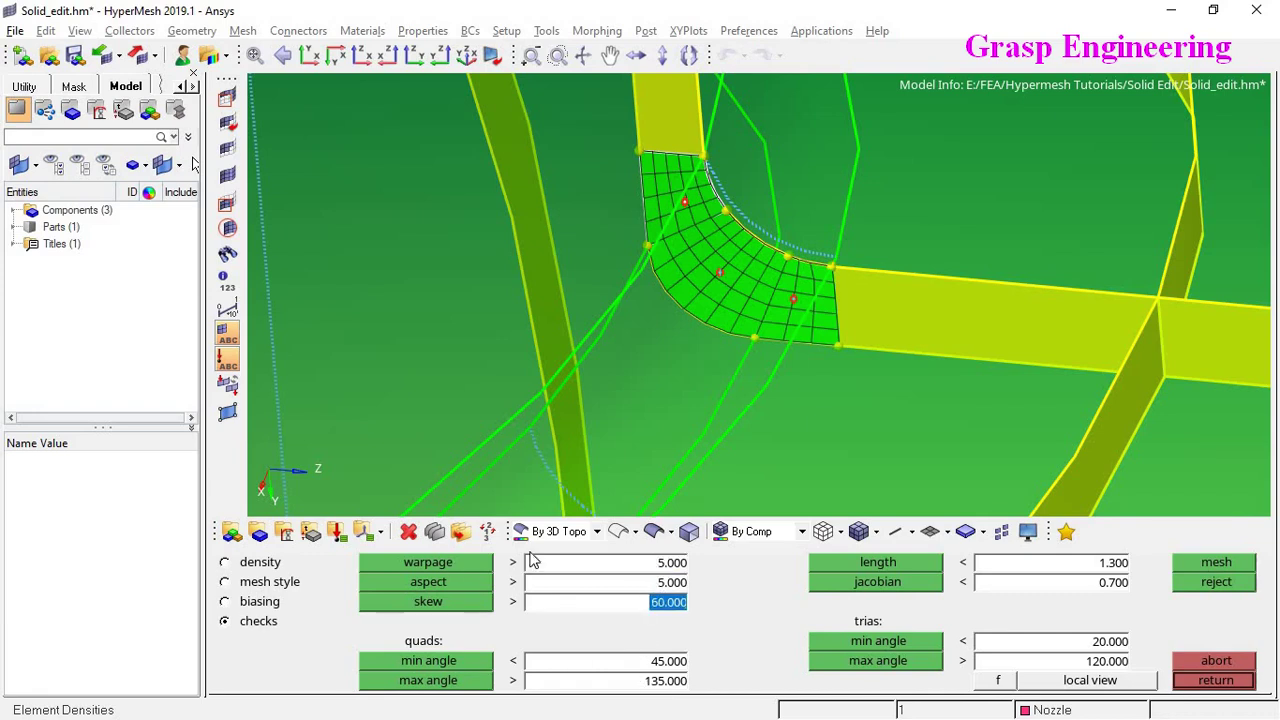
pyautogui.click(258, 567)
# Accept the fillet mesh and mesh the adjacent straight surface on the shell side
pyautogui.click(1216, 680)
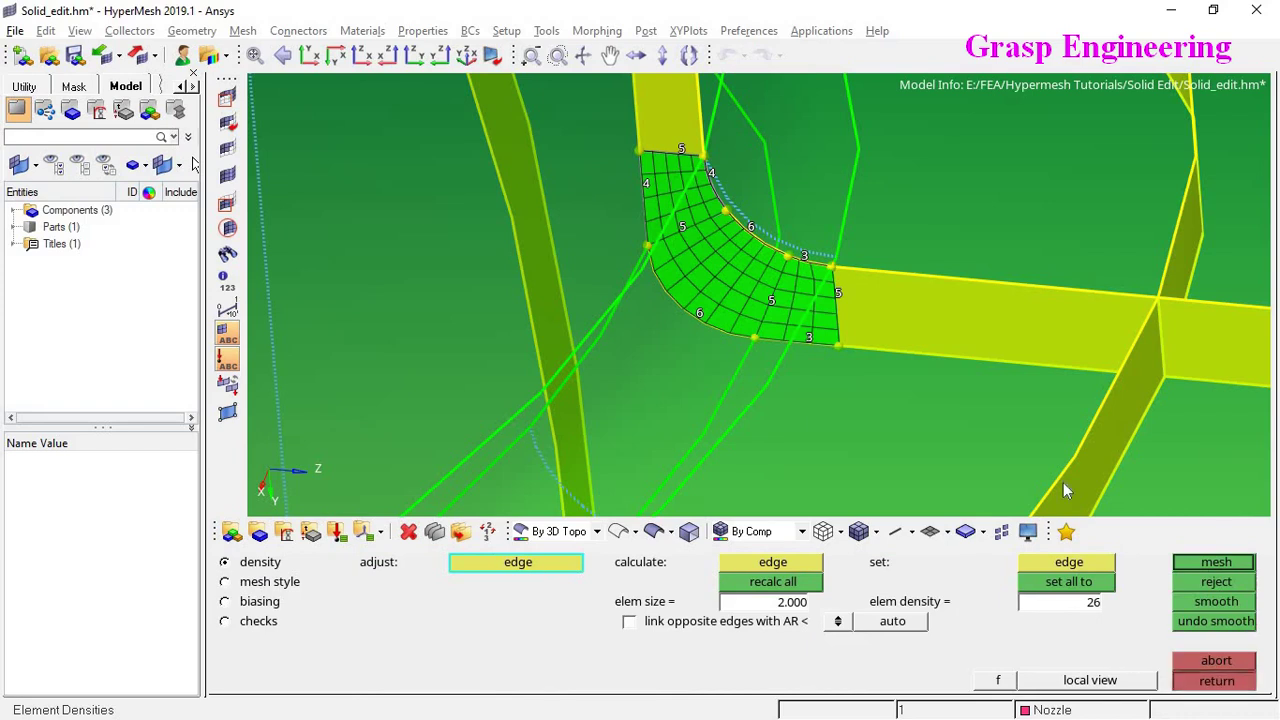
pyautogui.keyDown('ctrl'); pyautogui.moveTo(921, 355); pyautogui.dragTo(840, 366, button='right'); pyautogui.keyUp('ctrl')
pyautogui.scroll(1, 840, 366)
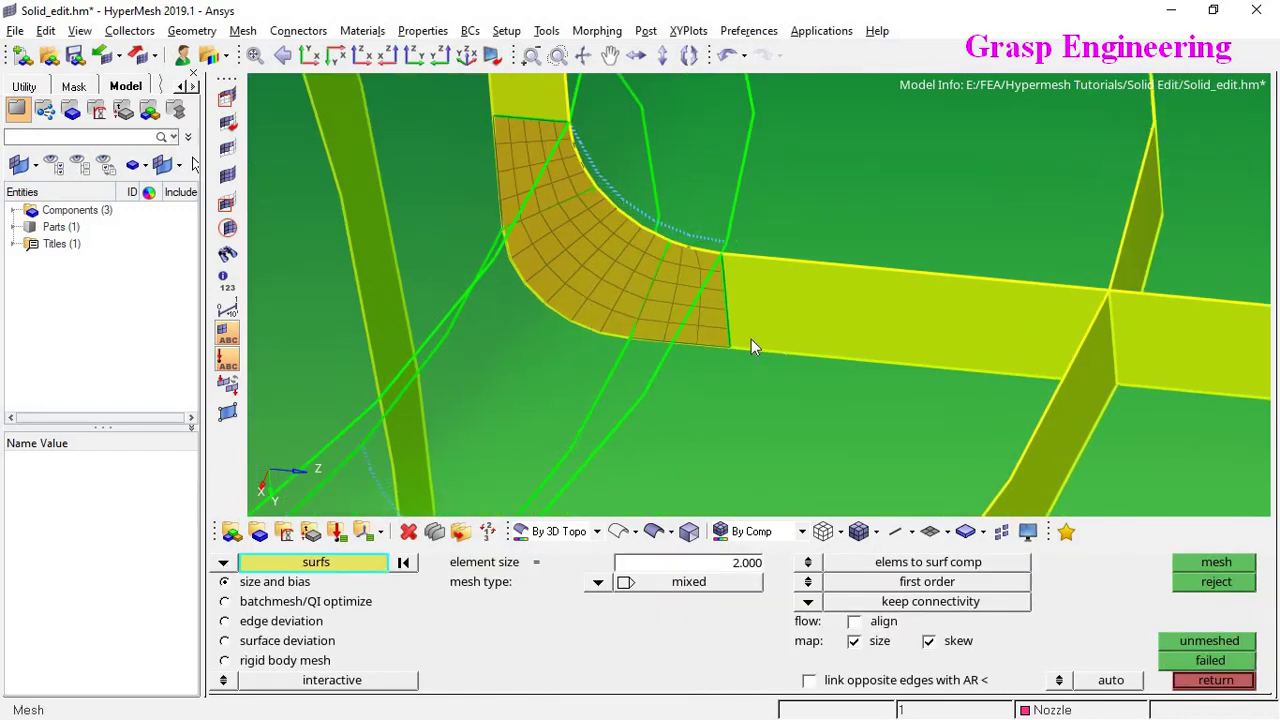
pyautogui.click(751, 335)
pyautogui.middleClick(751, 335)
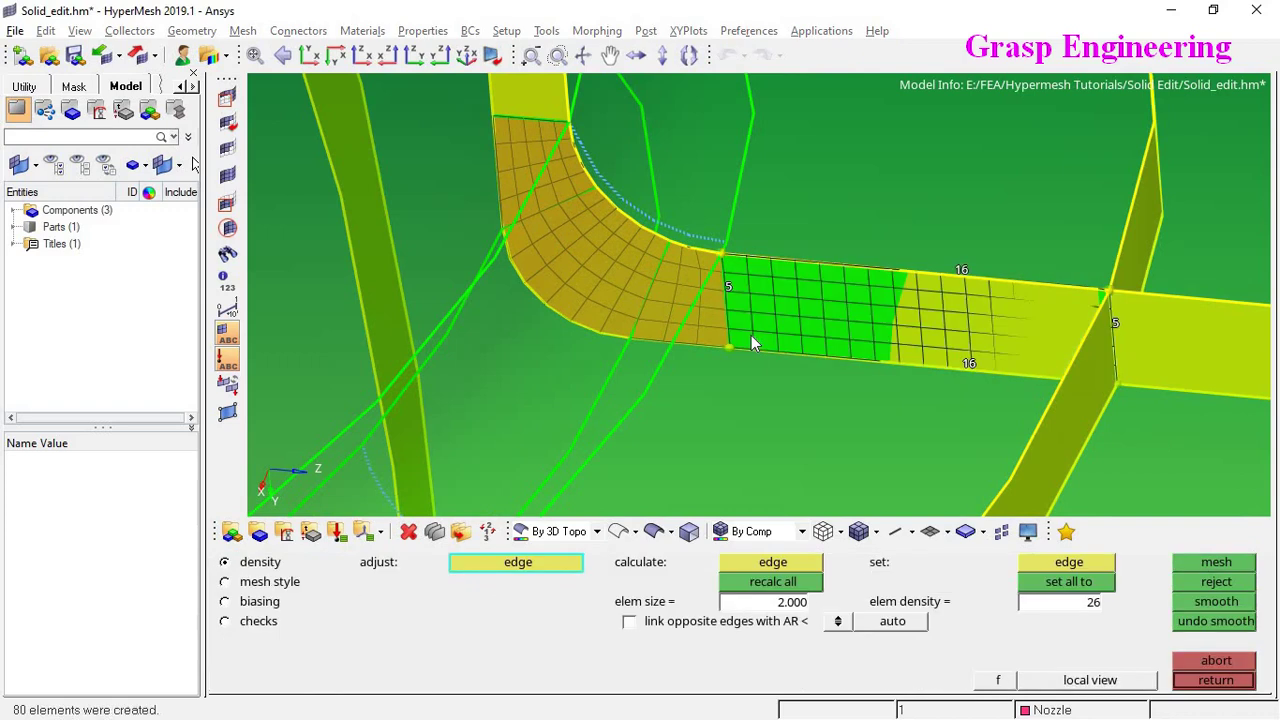
pyautogui.keyDown('ctrl'); pyautogui.moveTo(552, 268); pyautogui.dragTo(750, 313, button='right'); pyautogui.keyUp('ctrl')
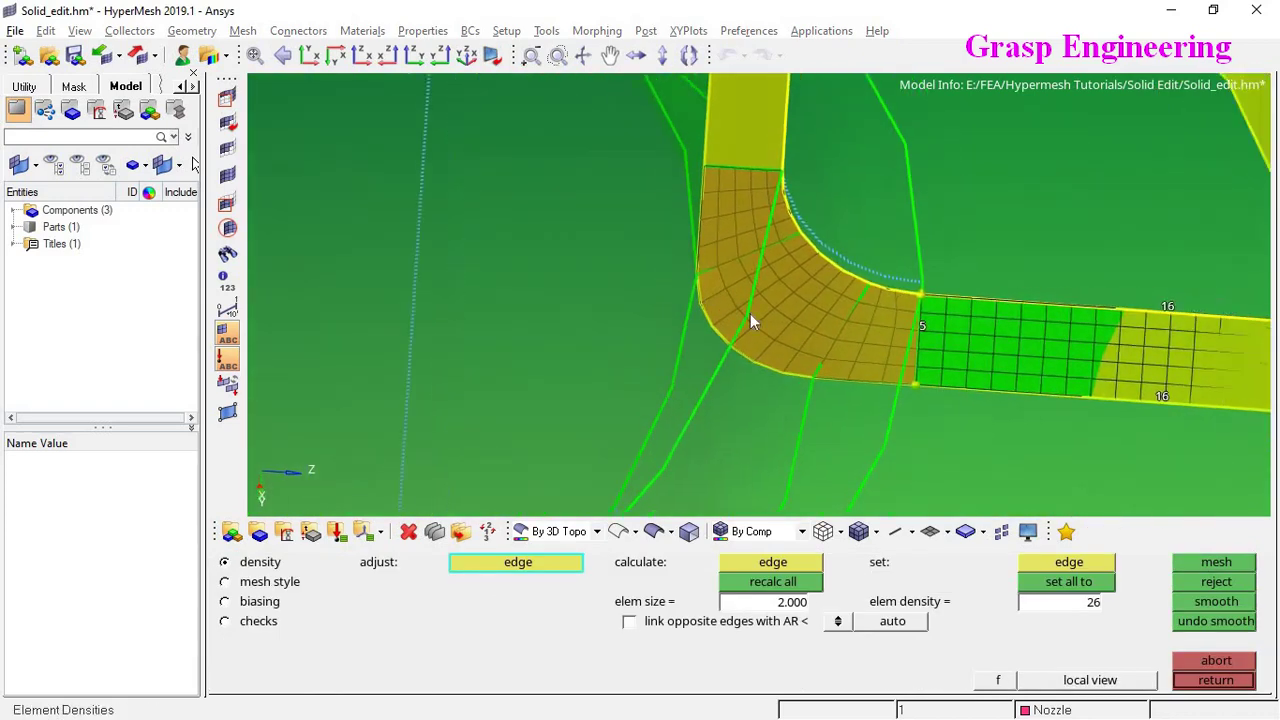
# Increase the biasing of the straight shell surface's long edge on the concave fillet side to 1.9
pyautogui.keyDown('ctrl'); pyautogui.moveTo(750, 313); pyautogui.dragTo(877, 444); pyautogui.keyUp('ctrl')
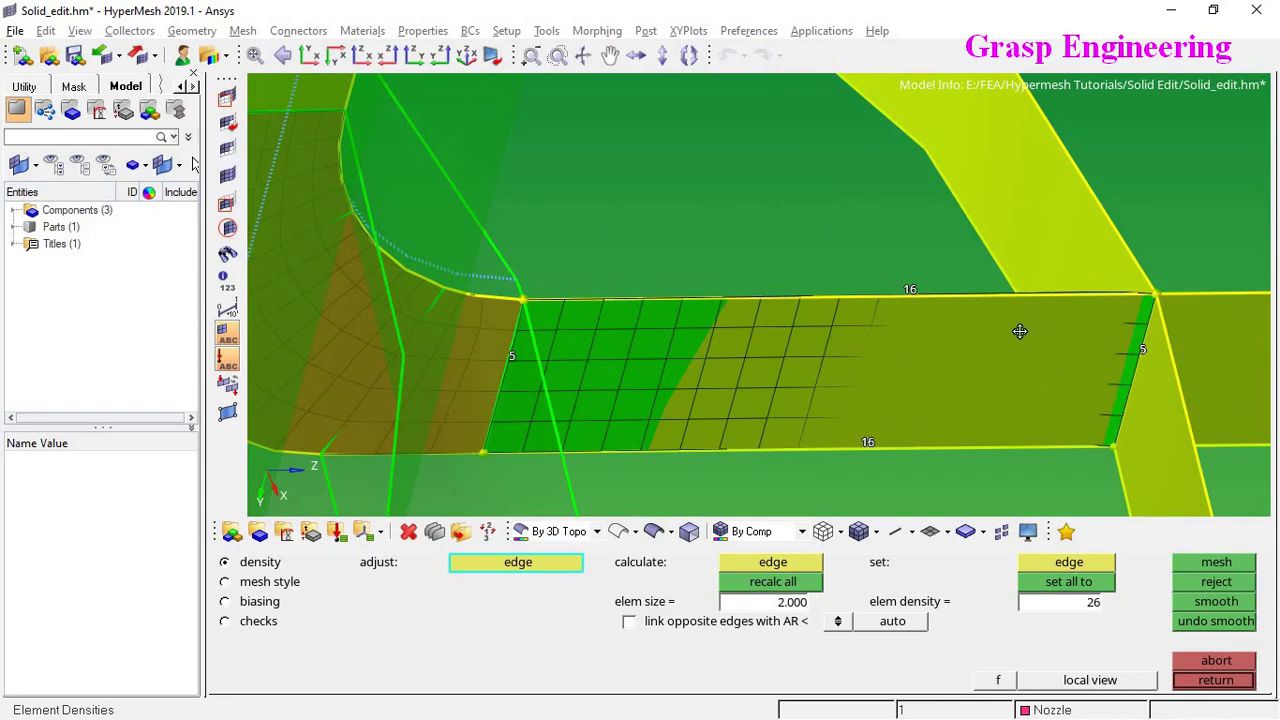
pyautogui.keyDown('ctrl'); pyautogui.moveTo(1019, 331); pyautogui.dragTo(836, 374); pyautogui.keyUp('ctrl')
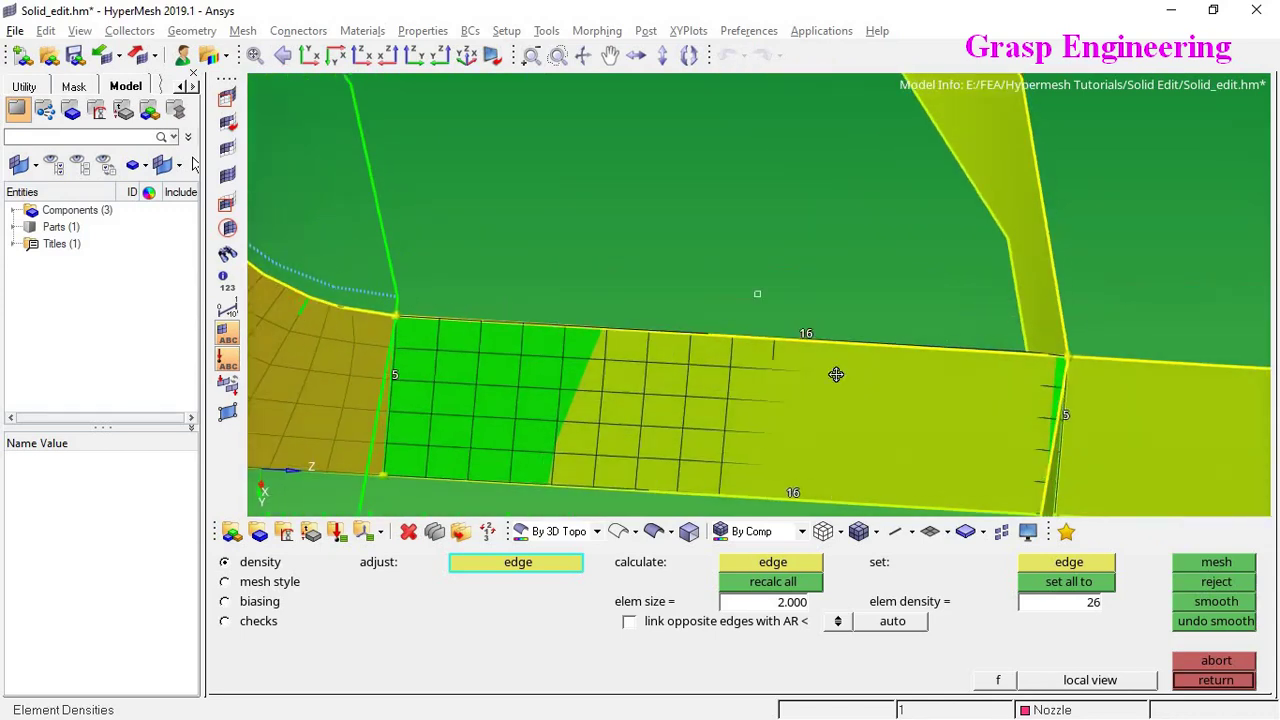
pyautogui.keyDown('ctrl'); pyautogui.moveTo(589, 332); pyautogui.dragTo(846, 254, button='right'); pyautogui.keyUp('ctrl')
pyautogui.keyDown('ctrl'); pyautogui.scroll(-3, 846, 253); pyautogui.keyUp('ctrl')
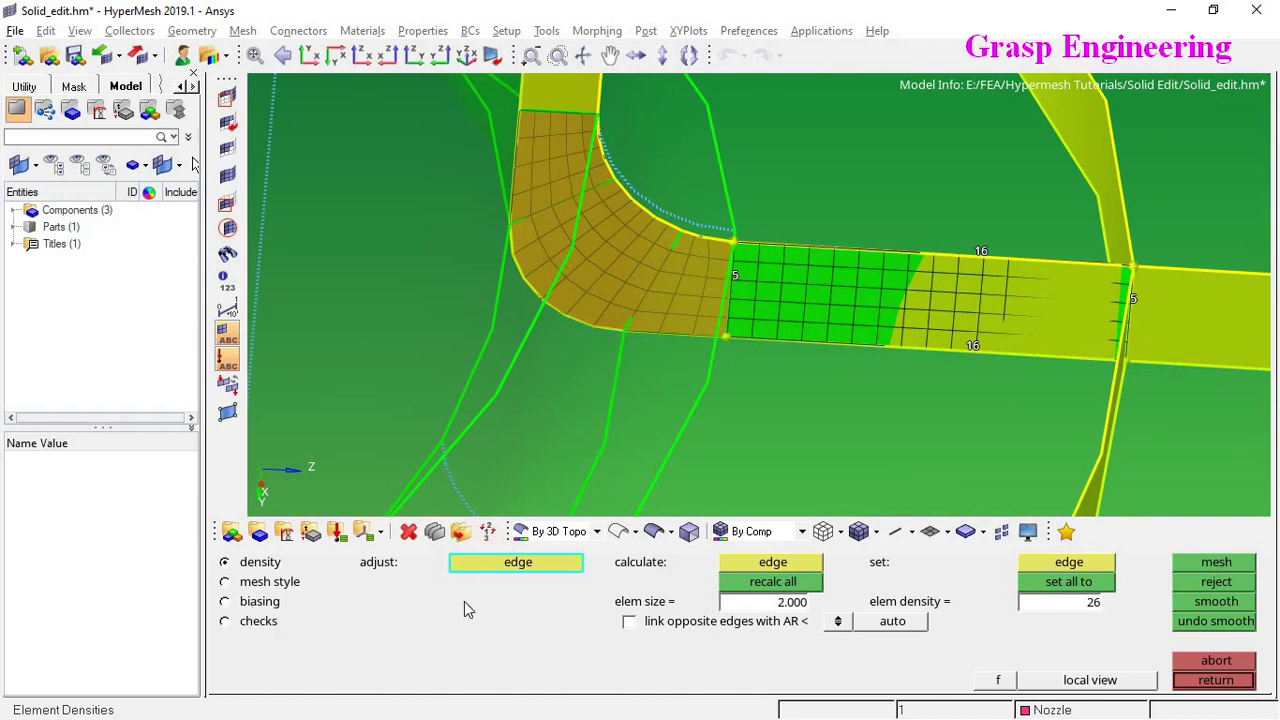
pyautogui.click(256, 610)
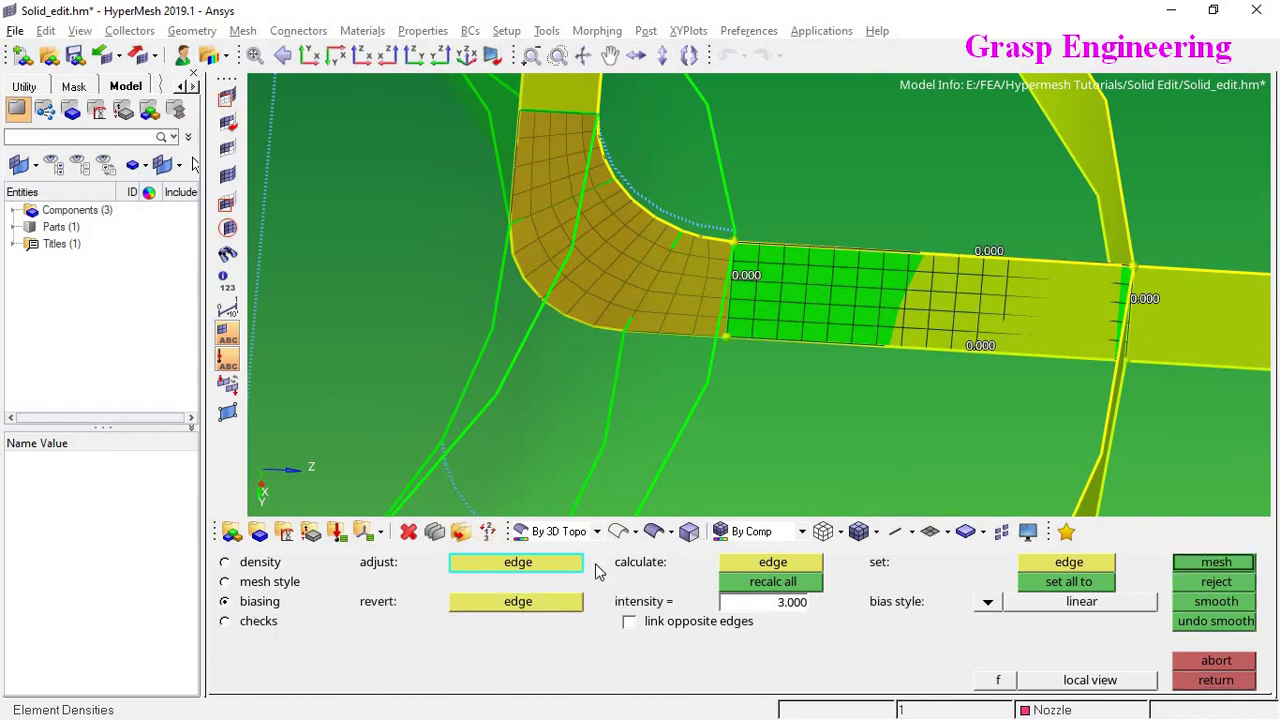
pyautogui.scroll(4, 1035, 296)
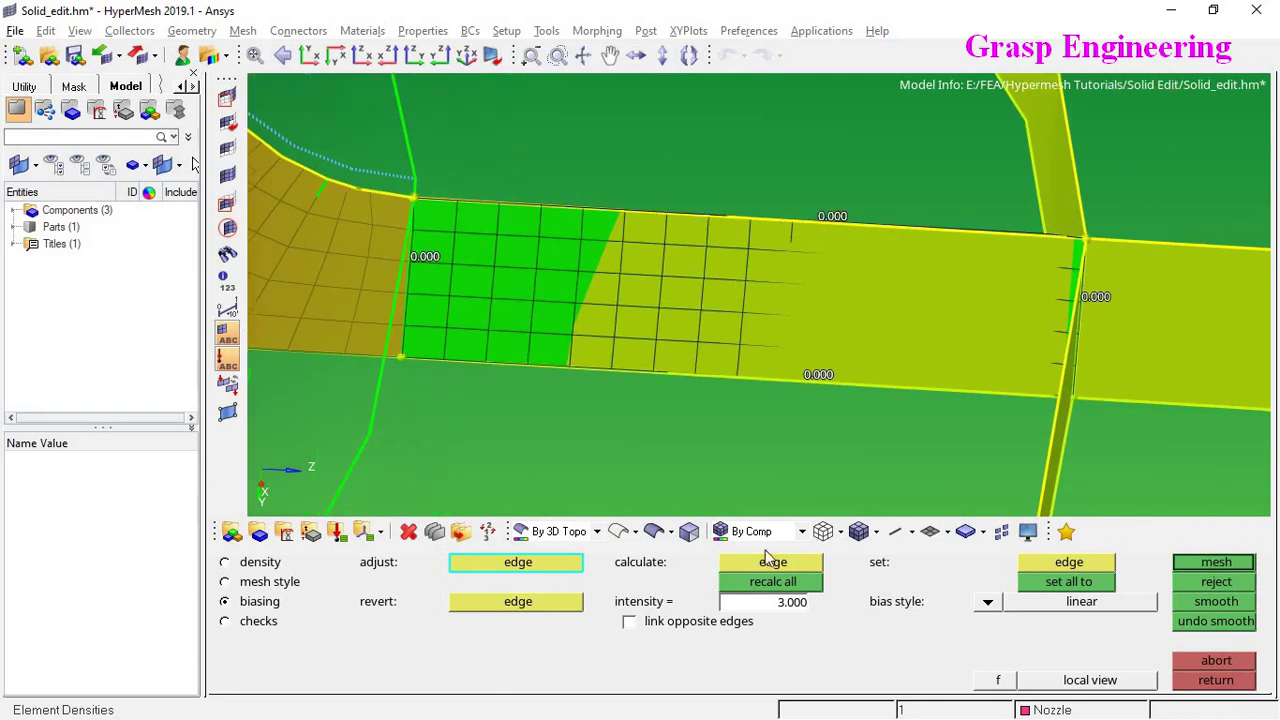
pyautogui.click(820, 222)
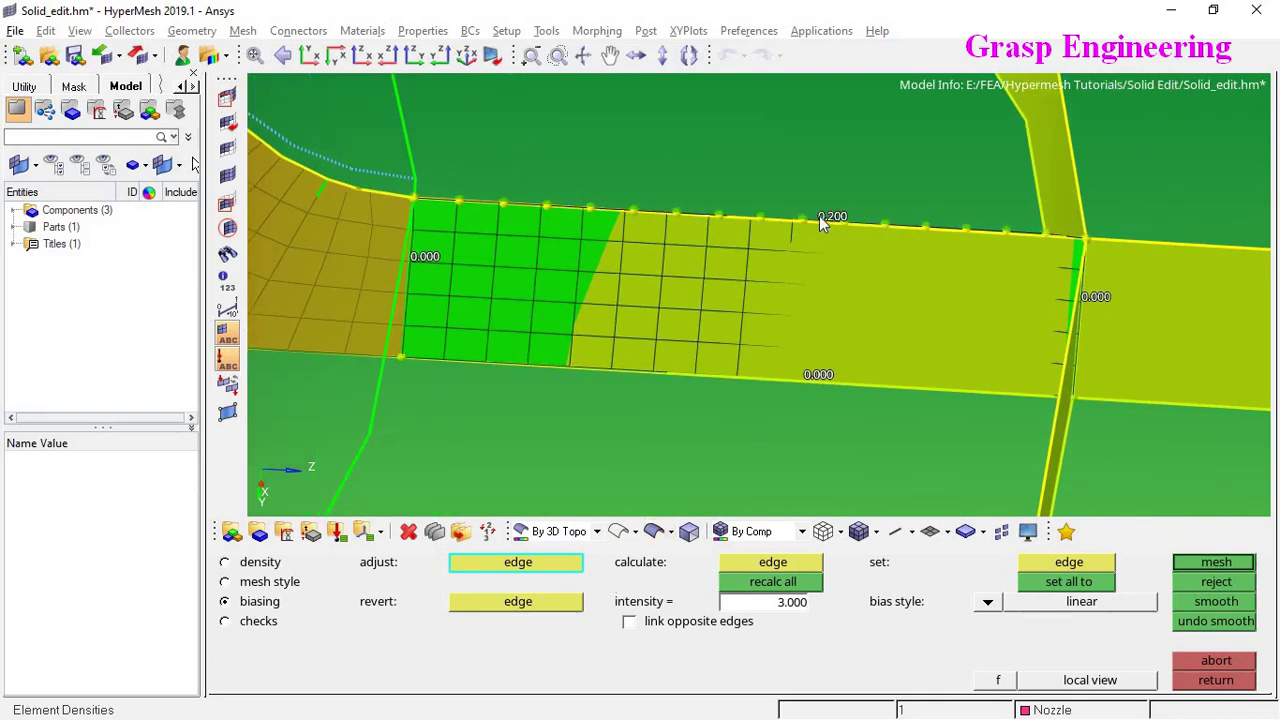
pyautogui.scroll(3, 1050, 248)
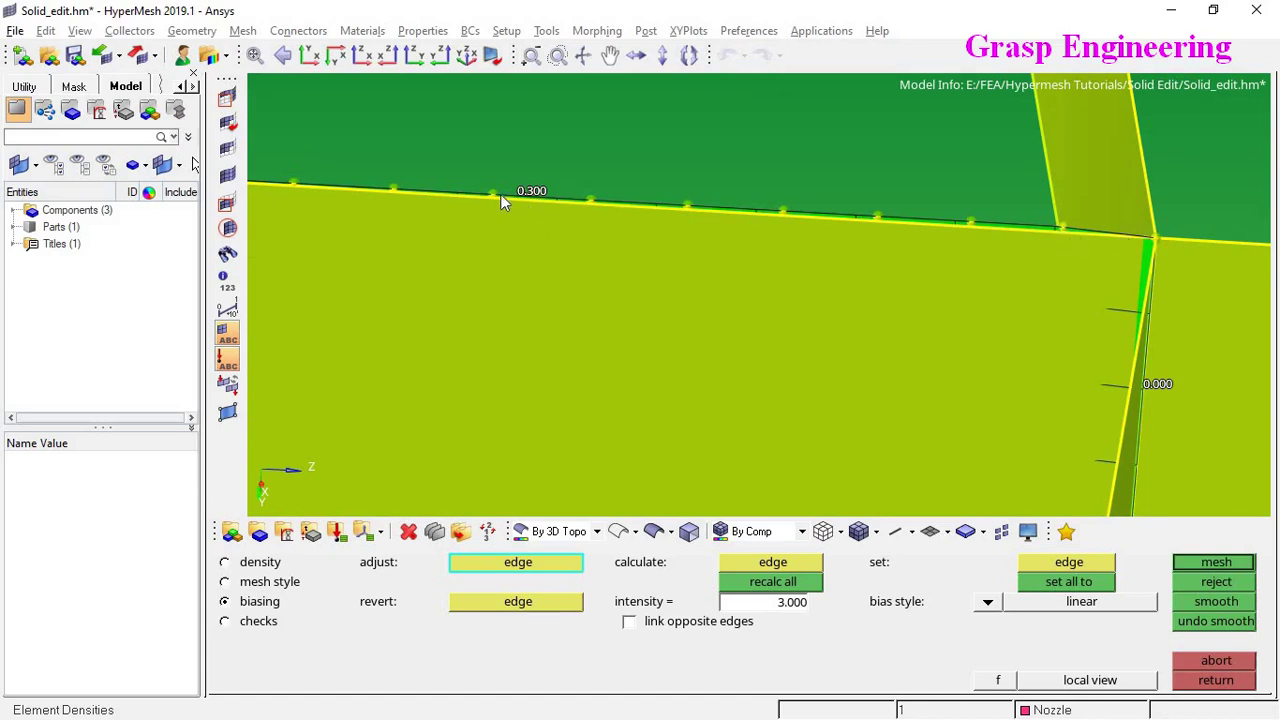
pyautogui.click(530, 191)
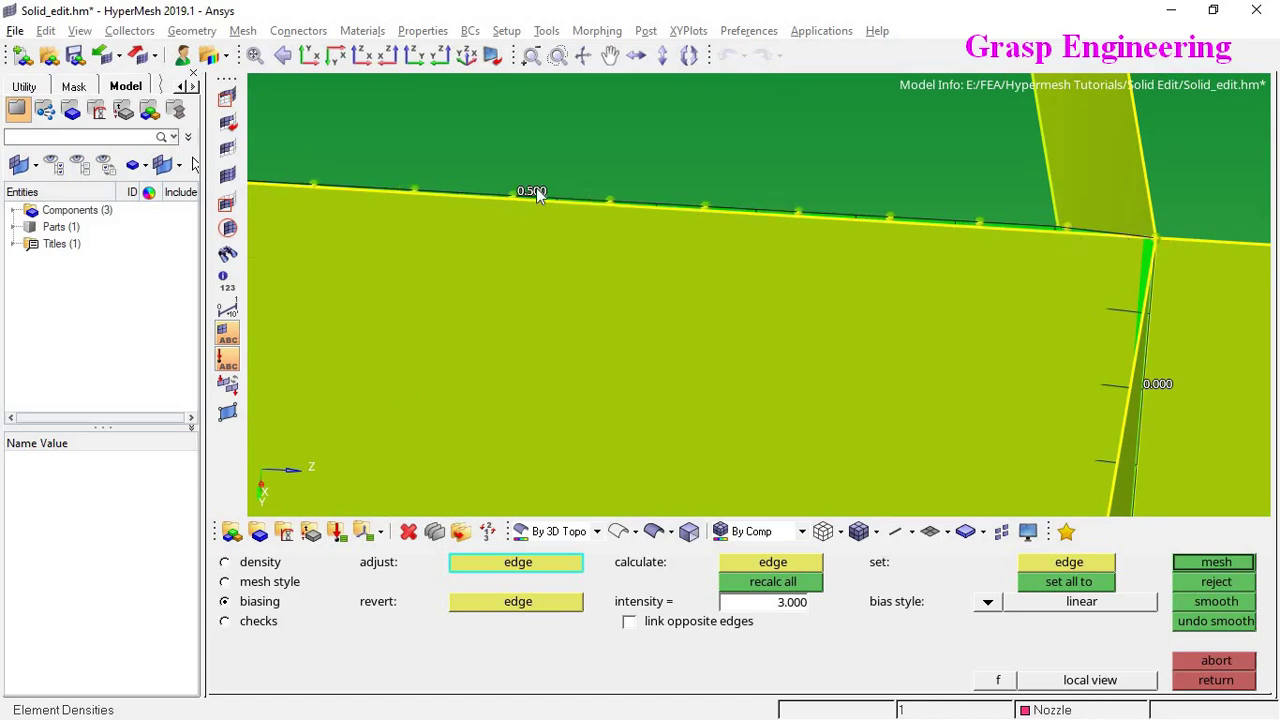
pyautogui.click(537, 190)
pyautogui.click(537, 190)
pyautogui.click(537, 190)
pyautogui.click(537, 190)
pyautogui.click(537, 190)
pyautogui.click(537, 190)
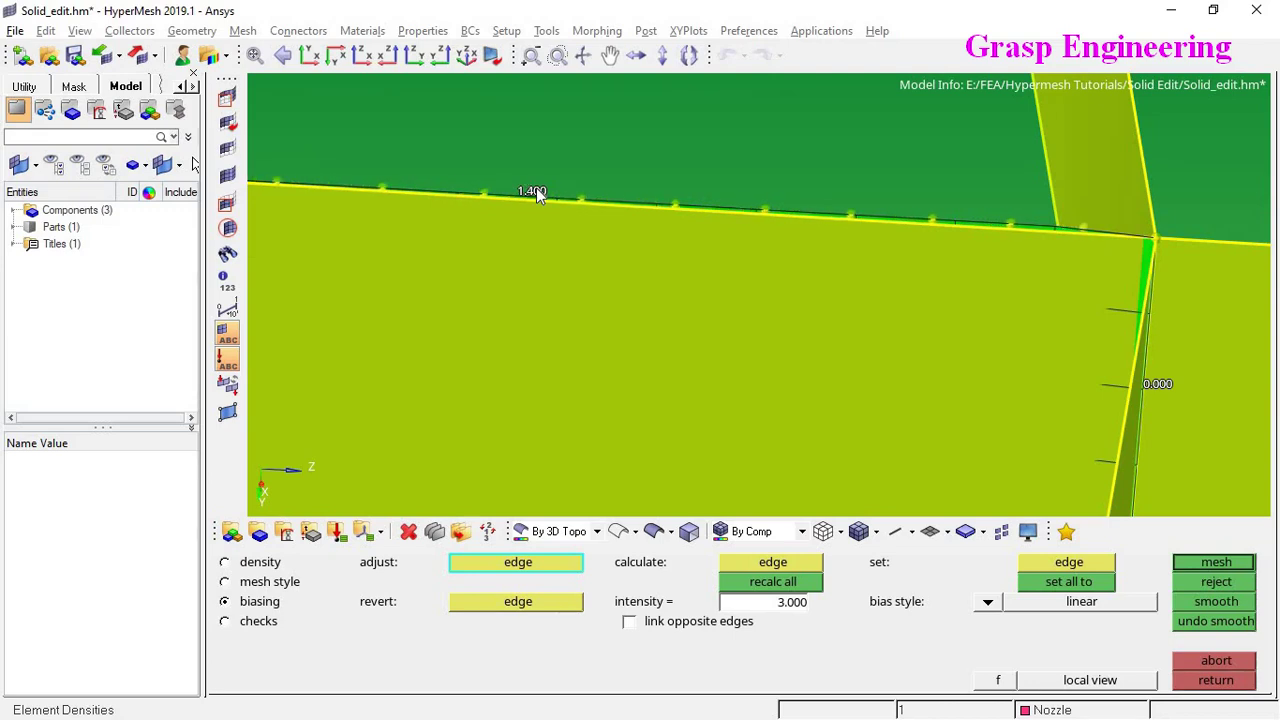
pyautogui.click(537, 190)
pyautogui.click(537, 190)
pyautogui.click(536, 191)
pyautogui.click(536, 191)
# Reduce the biasing of the long edge on the concave fillet side to -1.4 and update the mesh
pyautogui.scroll(-3, 723, 210)
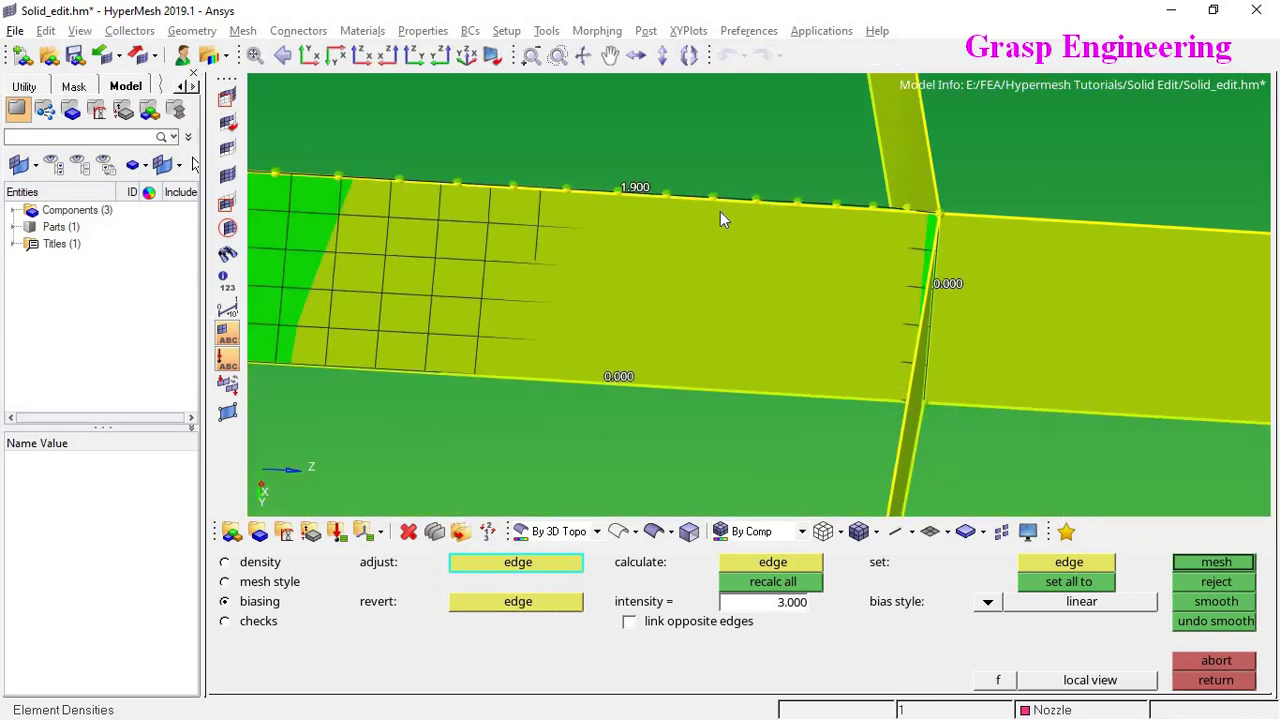
pyautogui.rightClick(638, 191)
pyautogui.rightClick(638, 191)
pyautogui.rightClick(638, 191)
pyautogui.rightClick(638, 191)
pyautogui.rightClick(638, 191)
pyautogui.rightClick(638, 191)
pyautogui.rightClick(638, 191)
pyautogui.rightClick(638, 191)
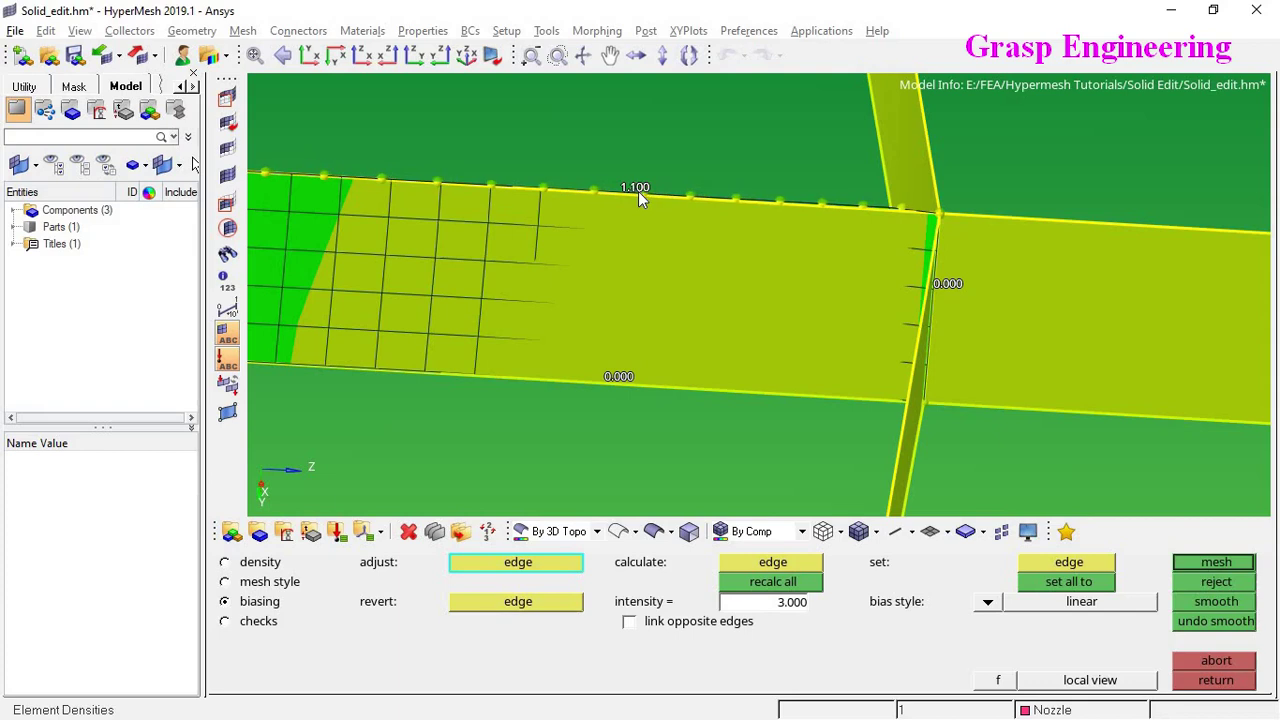
pyautogui.rightClick(638, 191)
pyautogui.rightClick(638, 191)
pyautogui.rightClick(638, 191)
pyautogui.scroll(-2, 760, 300)
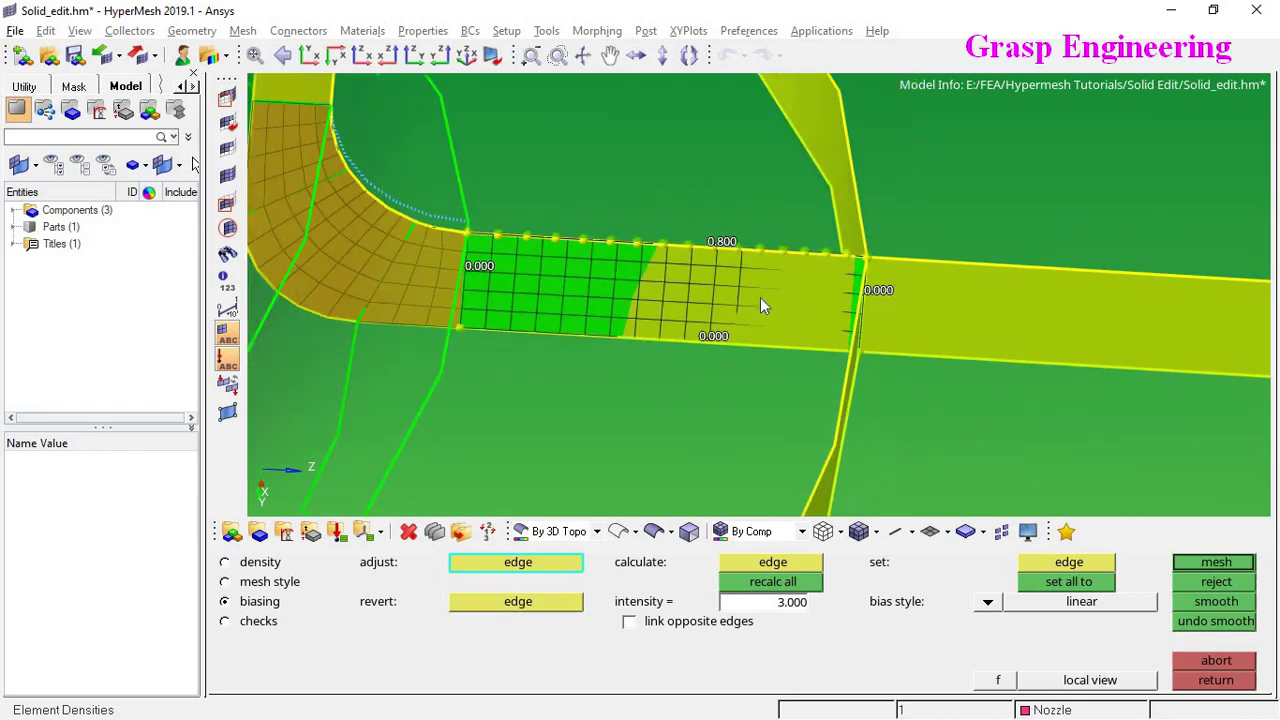
pyautogui.rightClick(734, 244)
pyautogui.rightClick(734, 244)
pyautogui.rightClick(734, 244)
pyautogui.rightClick(734, 244)
pyautogui.rightClick(734, 244)
pyautogui.rightClick(734, 244)
pyautogui.rightClick(734, 244)
pyautogui.rightClick(734, 244)
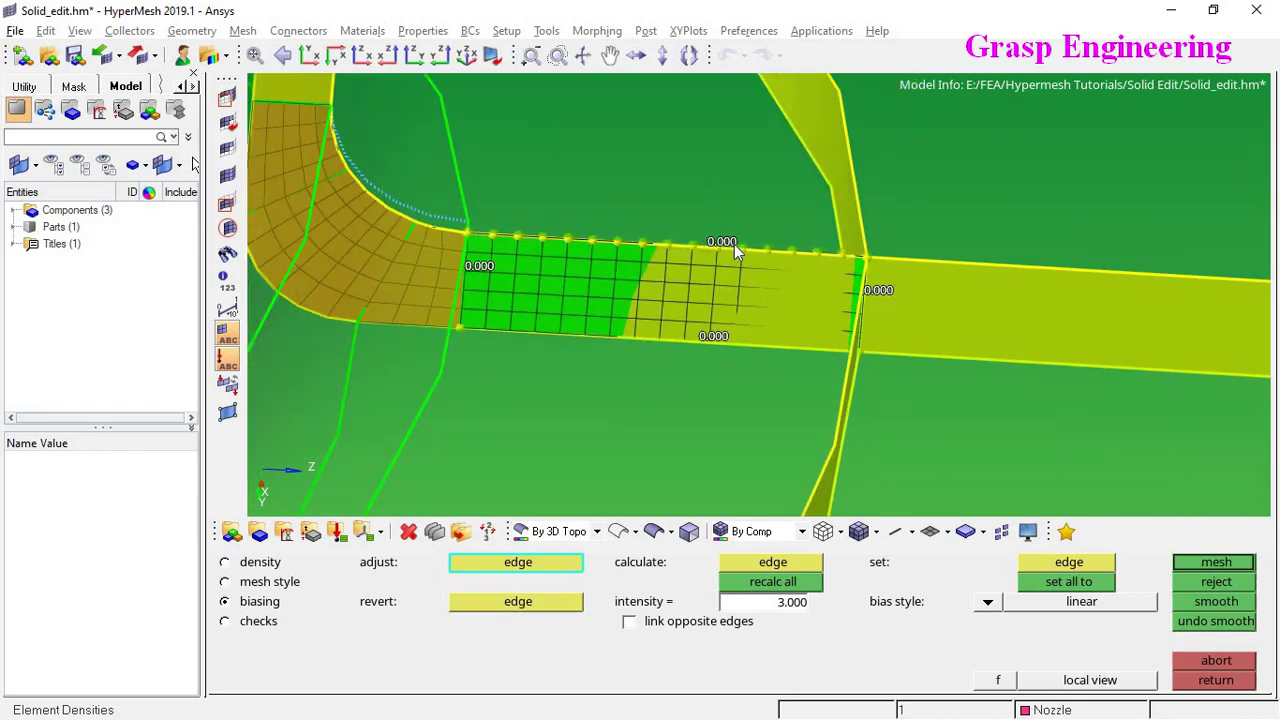
pyautogui.rightClick(734, 244)
pyautogui.rightClick(734, 244)
pyautogui.rightClick(734, 244)
pyautogui.rightClick(734, 244)
pyautogui.rightClick(734, 244)
pyautogui.rightClick(734, 244)
pyautogui.rightClick(734, 244)
pyautogui.rightClick(734, 244)
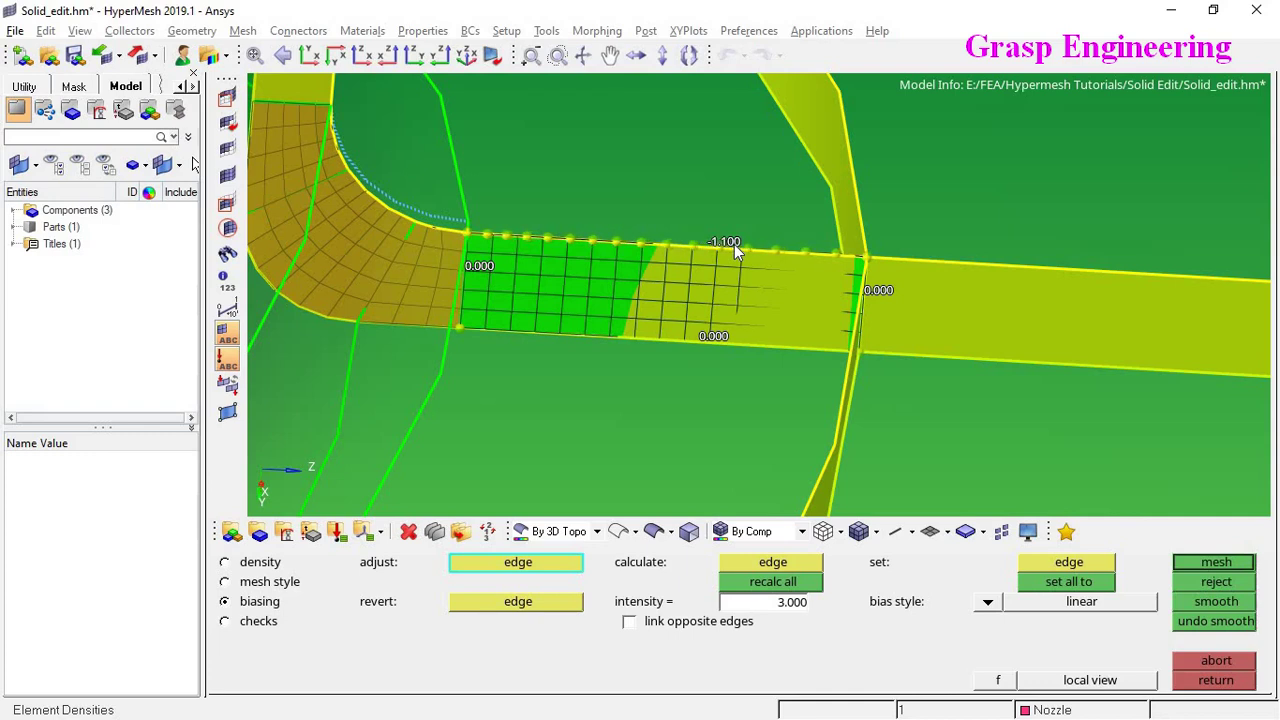
pyautogui.rightClick(734, 244)
pyautogui.rightClick(734, 244)
pyautogui.rightClick(734, 244)
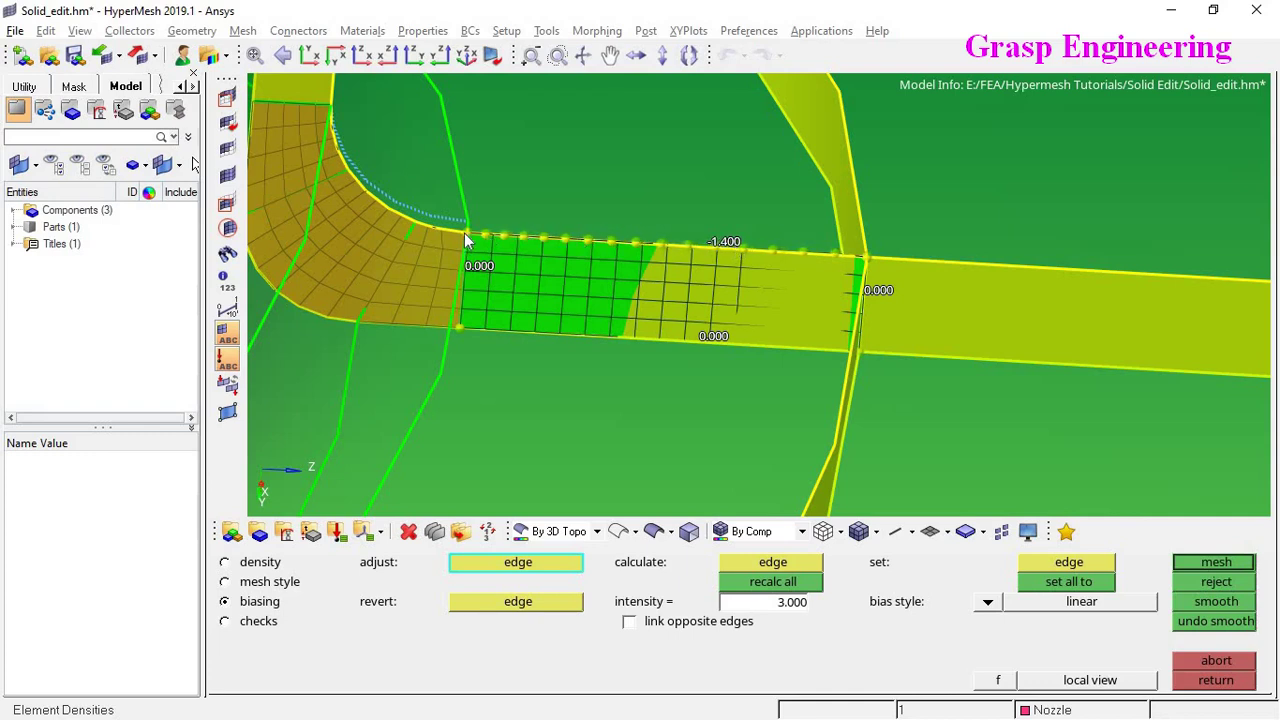
pyautogui.middleClick(691, 268)
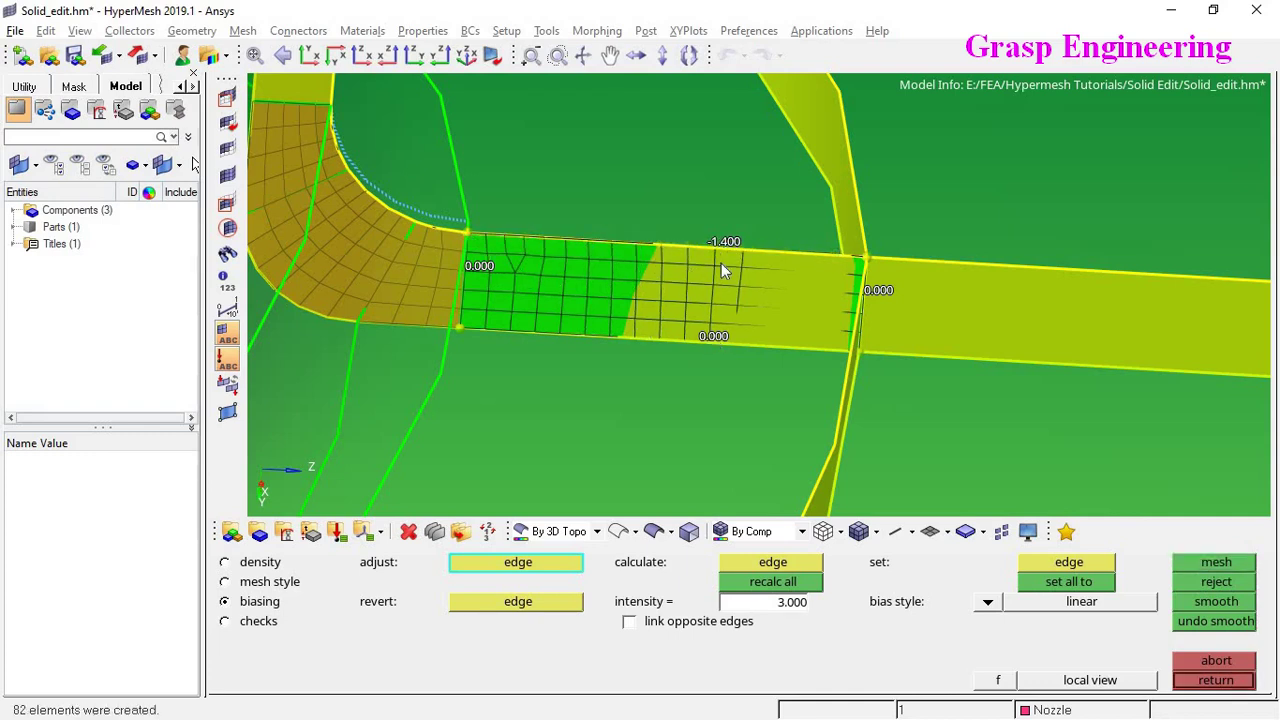
# Set the biasing of the opposite long edge of the straight shell surface to -1.4 and update the mesh
pyautogui.rightClick(712, 336)
pyautogui.rightClick(711, 336)
pyautogui.rightClick(711, 336)
pyautogui.rightClick(711, 336)
pyautogui.rightClick(711, 336)
pyautogui.rightClick(711, 336)
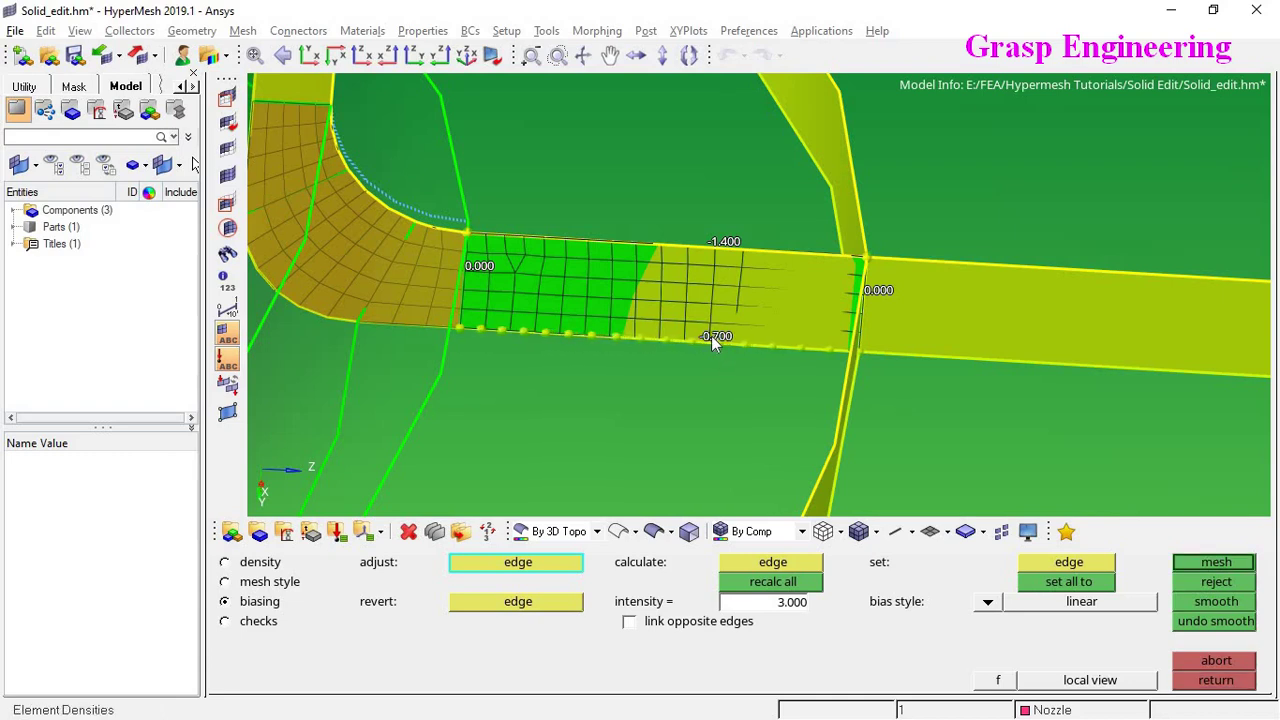
pyautogui.rightClick(711, 336)
pyautogui.rightClick(711, 336)
pyautogui.rightClick(711, 335)
pyautogui.rightClick(711, 335)
pyautogui.rightClick(711, 335)
pyautogui.rightClick(711, 335)
pyautogui.middleClick(711, 335)
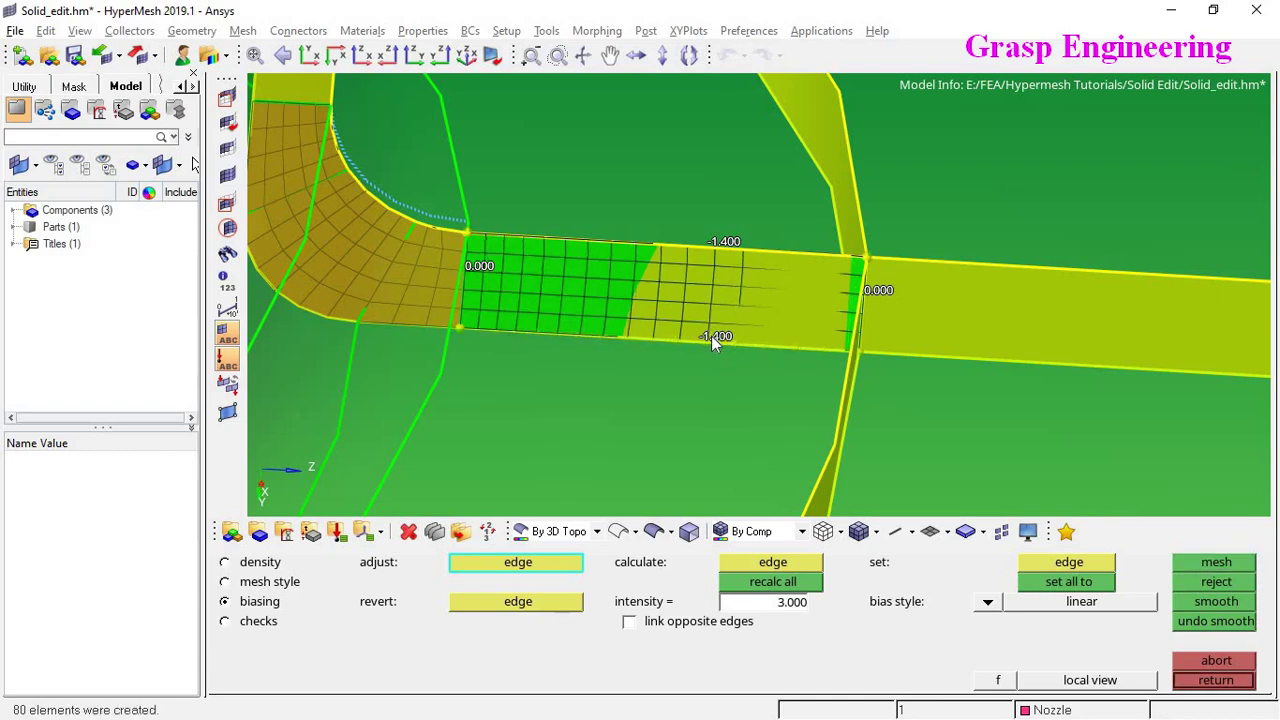
# Show the geometry as wireframe and examine the biased mesh on the straight shell surface
pyautogui.scroll(5, 463, 270)
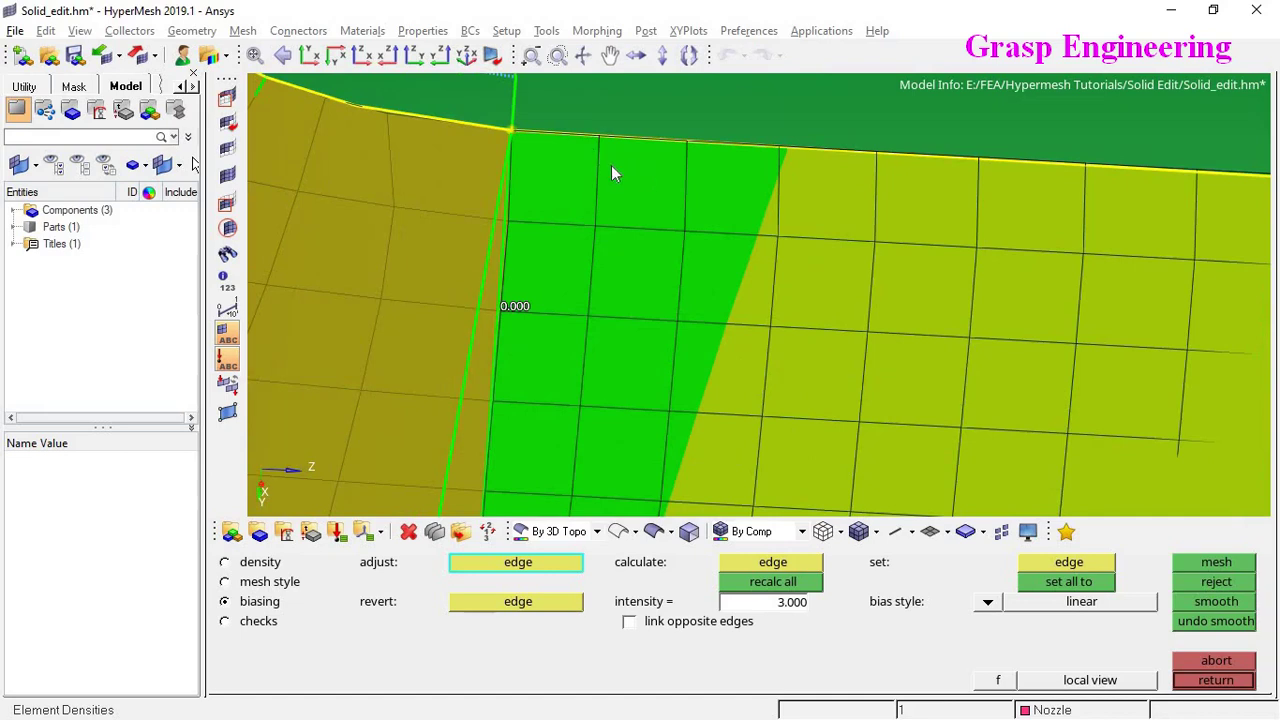
pyautogui.scroll(-3, 707, 188)
pyautogui.scroll(1, 668, 188)
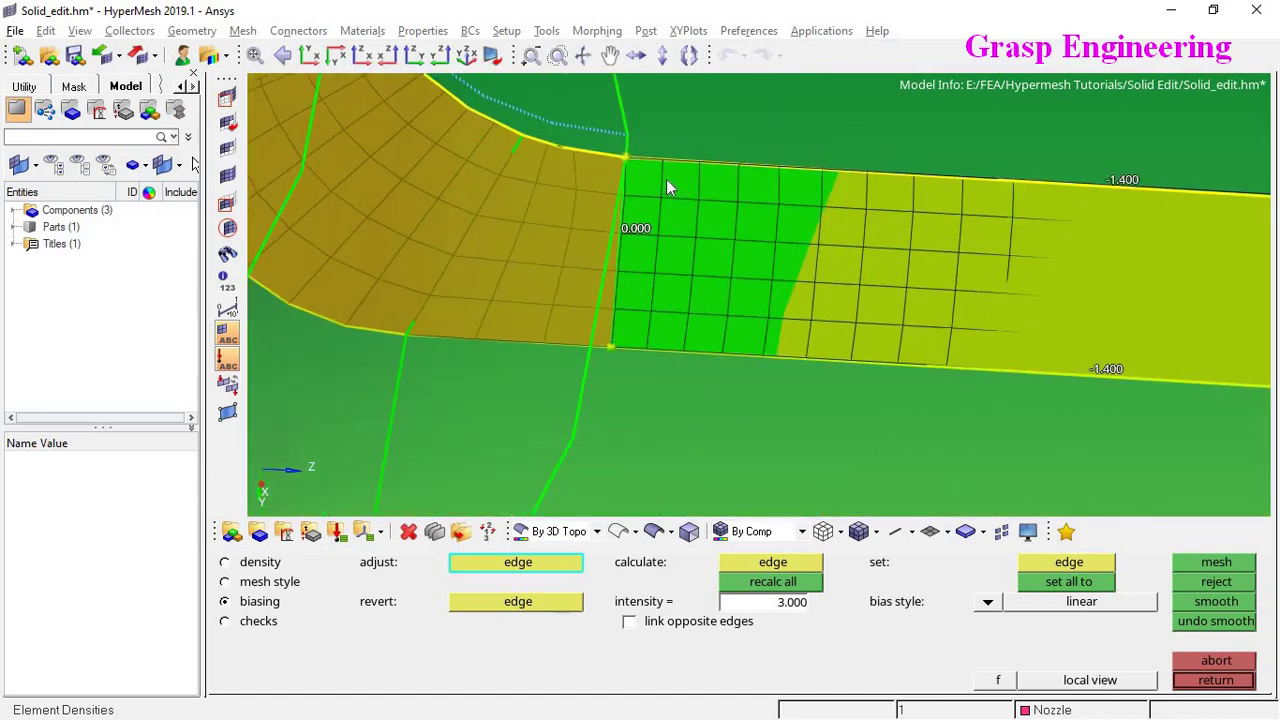
pyautogui.keyDown('ctrl'); pyautogui.moveTo(663, 234); pyautogui.dragTo(407, 256, button='right'); pyautogui.keyUp('ctrl')
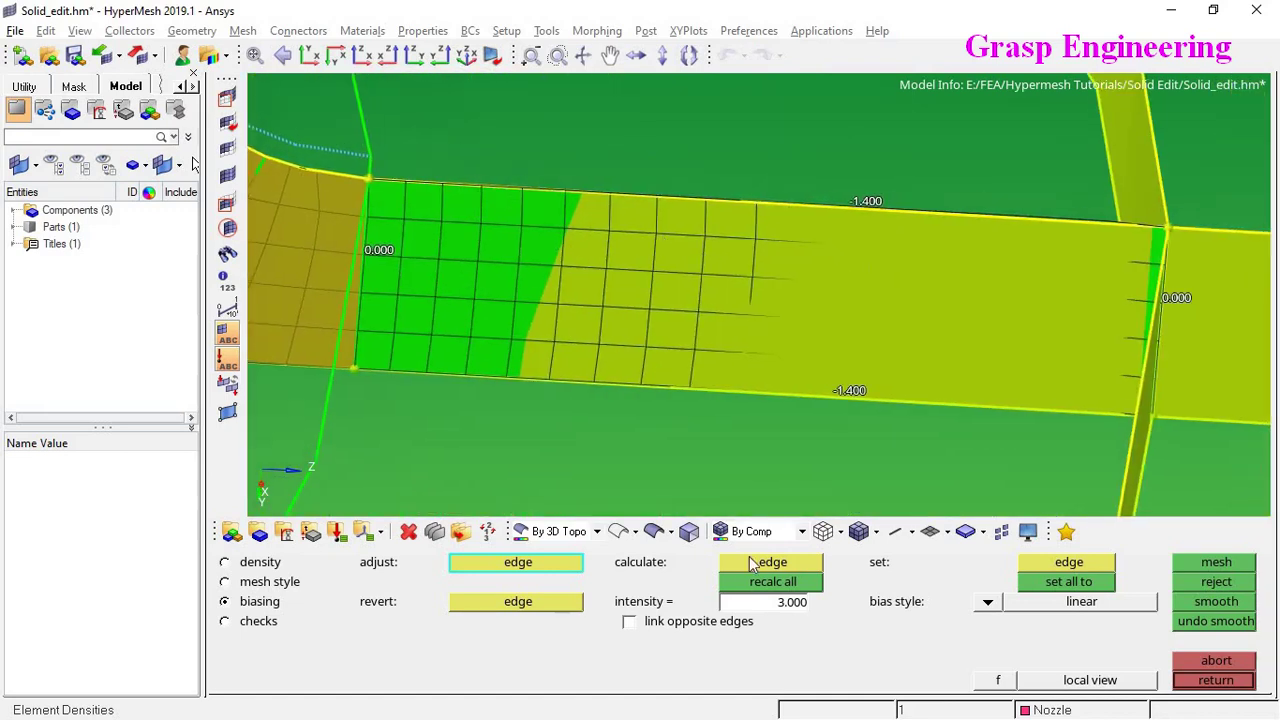
pyautogui.click(620, 533)
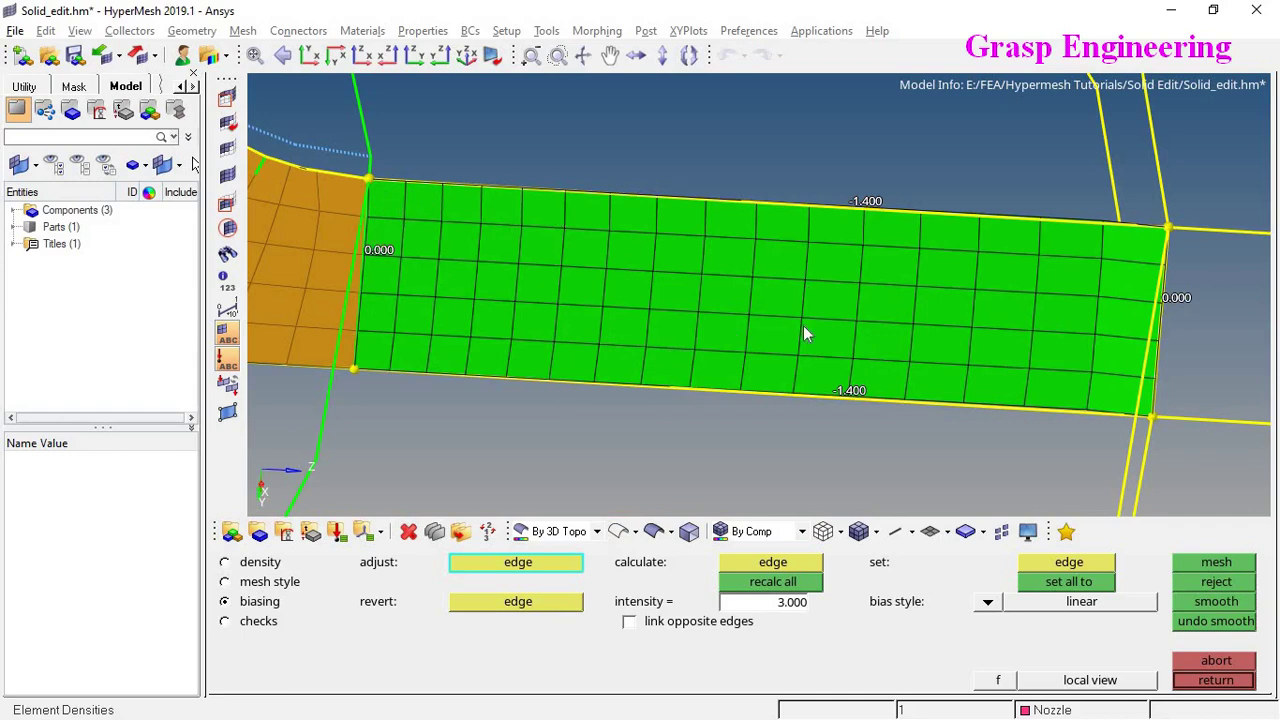
pyautogui.scroll(-2, 901, 412)
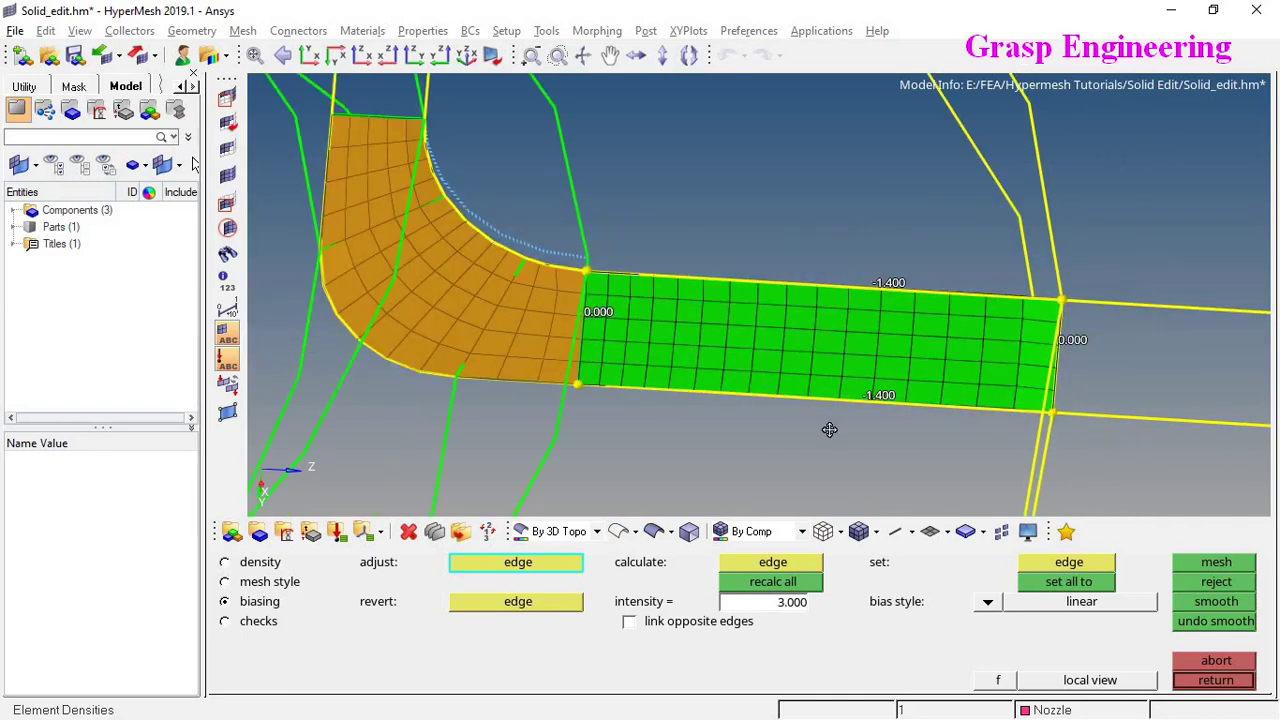
pyautogui.scroll(-1, 829, 429)
pyautogui.scroll(-1, 743, 399)
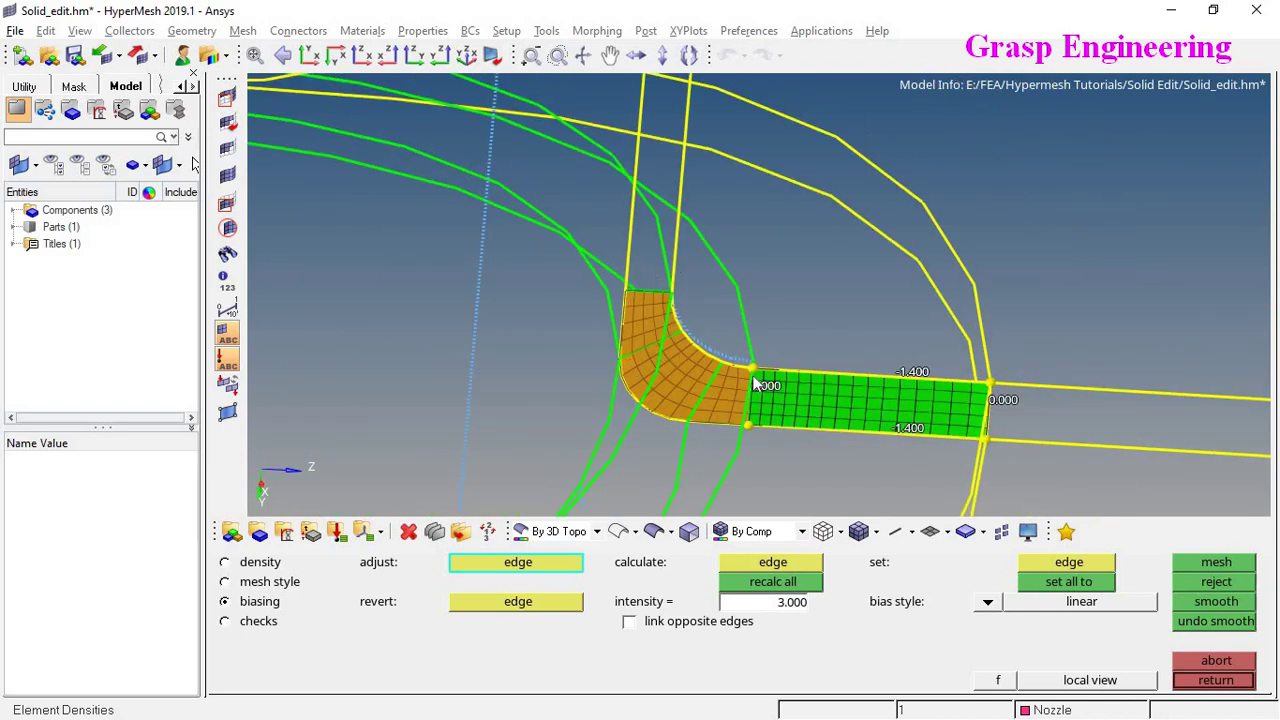
pyautogui.scroll(-1, 904, 354)
pyautogui.scroll(-1, 770, 365)
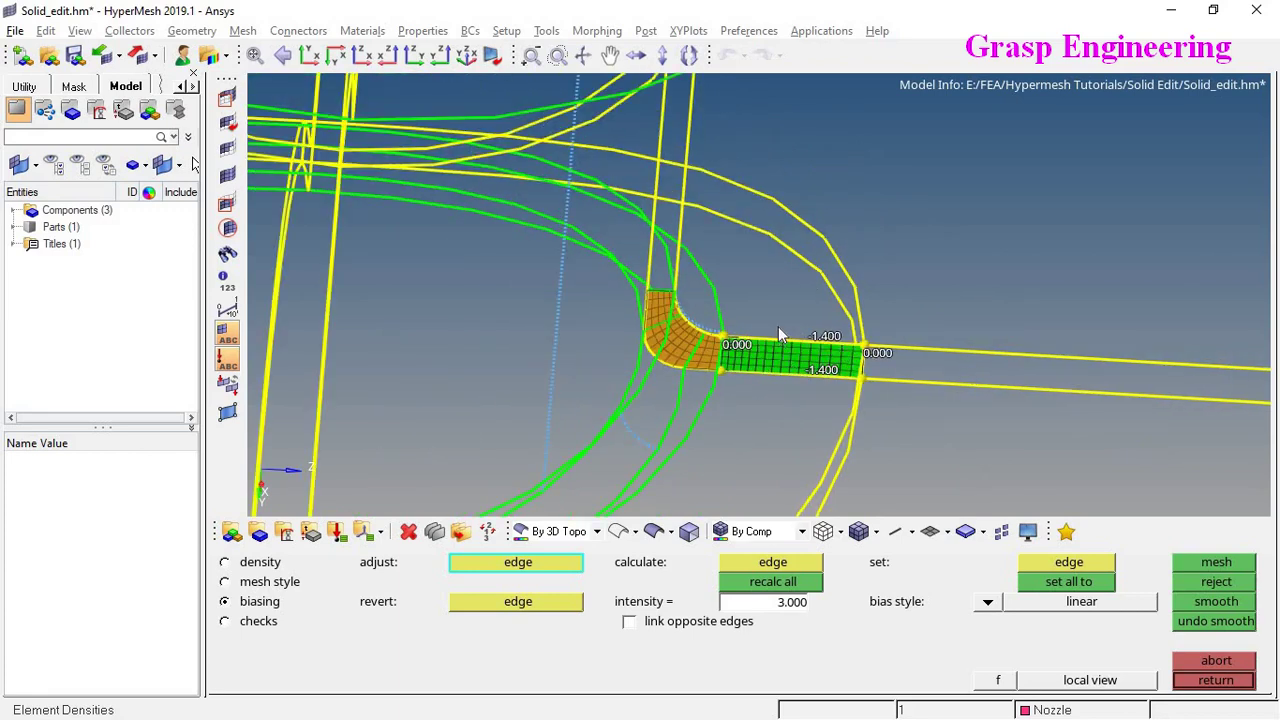
pyautogui.scroll(1, 826, 345)
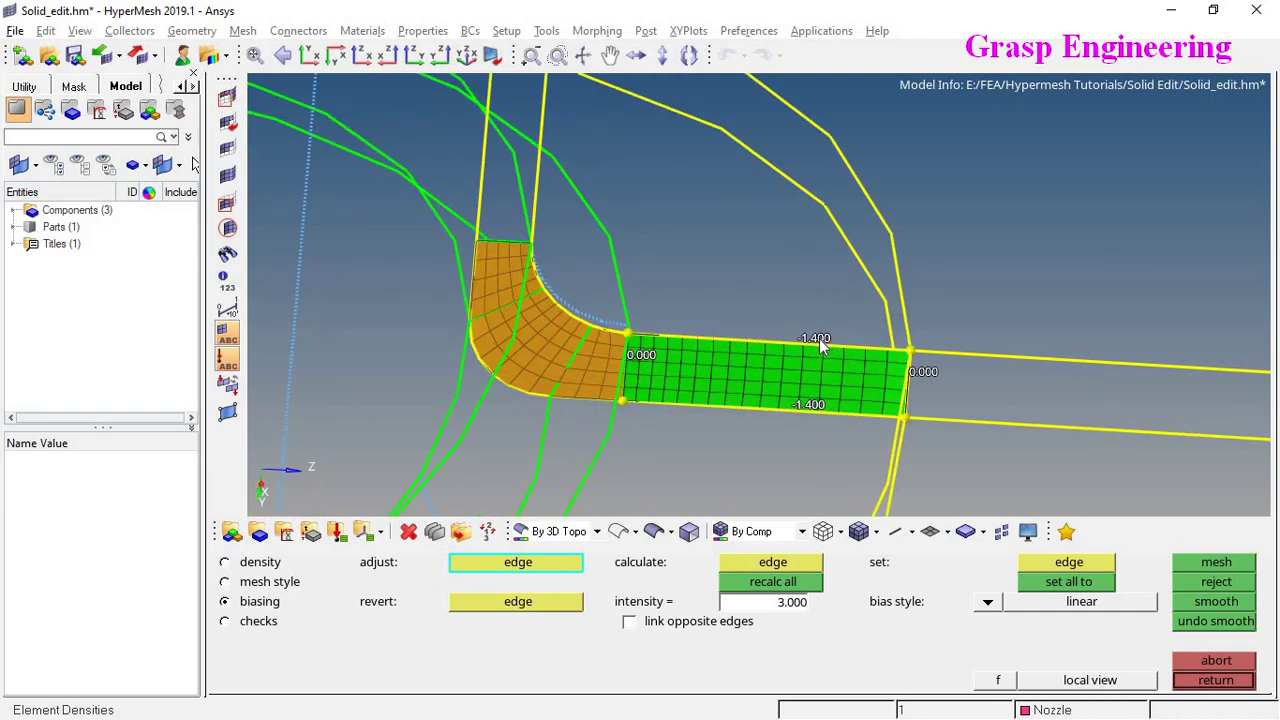
# Reset all edge biasing to 0, give both long edges a biasing intensity of 1, and update the mesh
pyautogui.click(781, 586)
pyautogui.click(1182, 565)
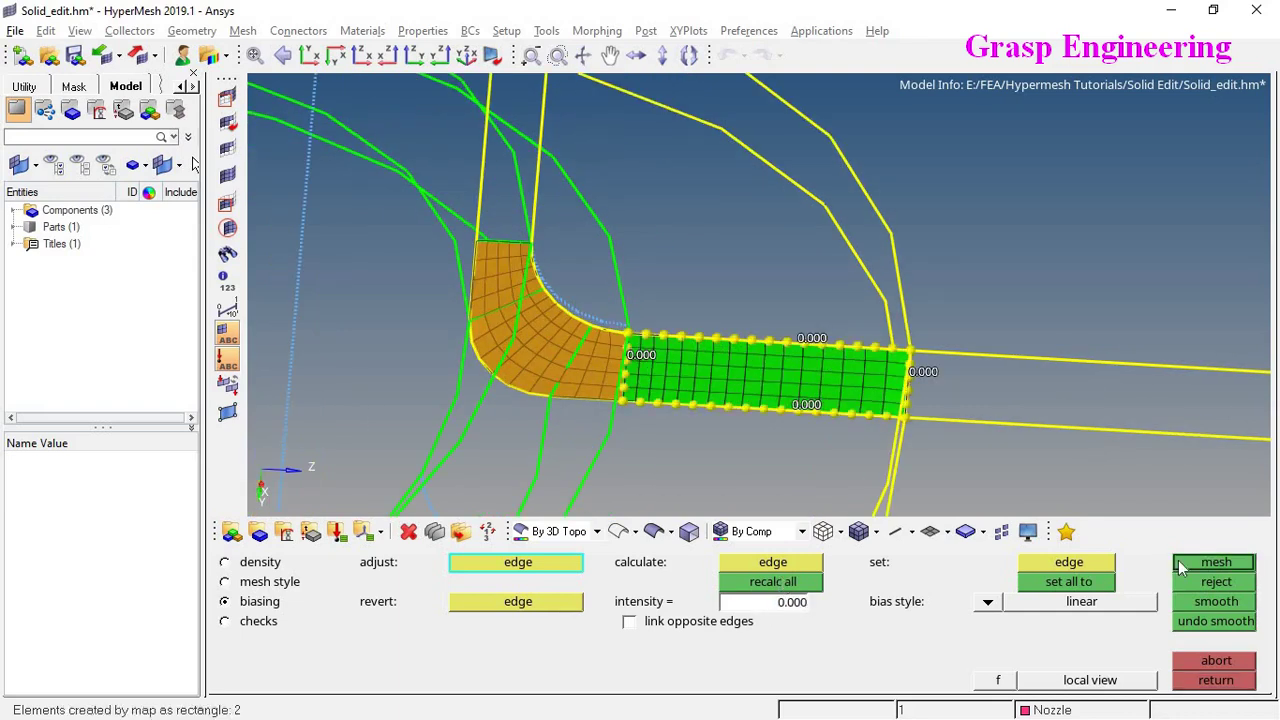
pyautogui.click(778, 601)
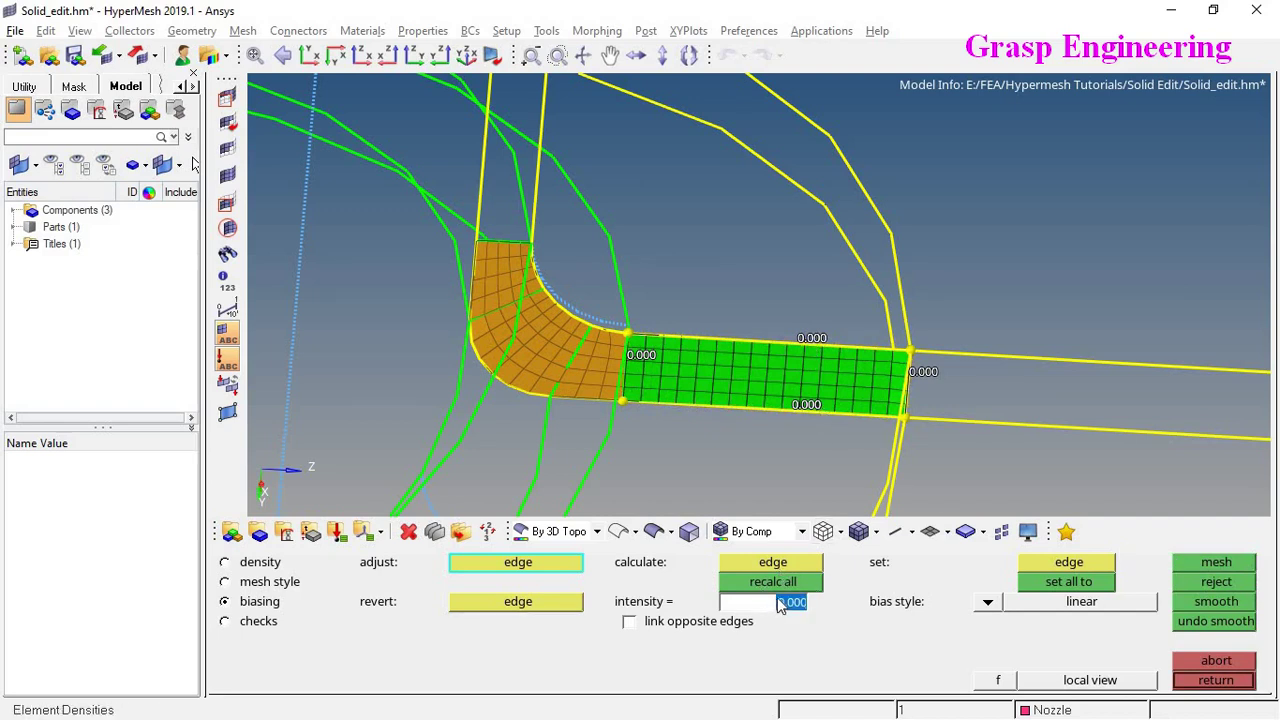
pyautogui.write('1')
pyautogui.press('Return')
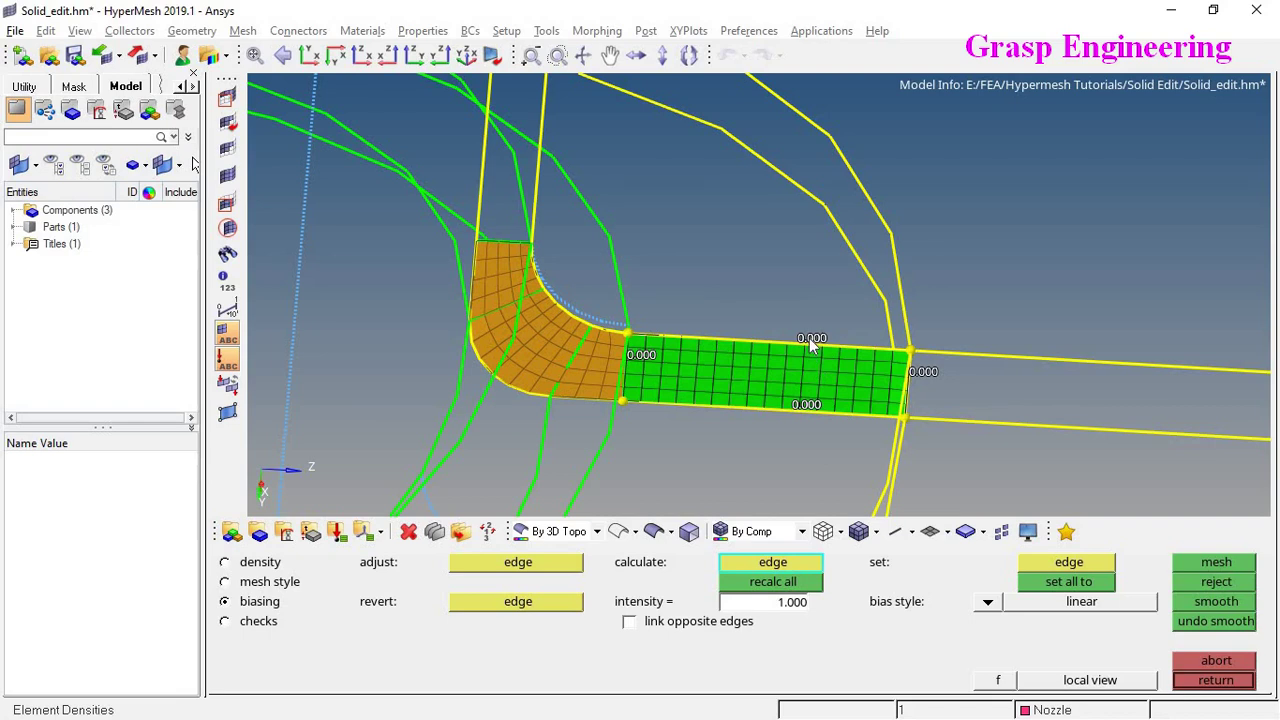
pyautogui.click(809, 338)
pyautogui.click(806, 408)
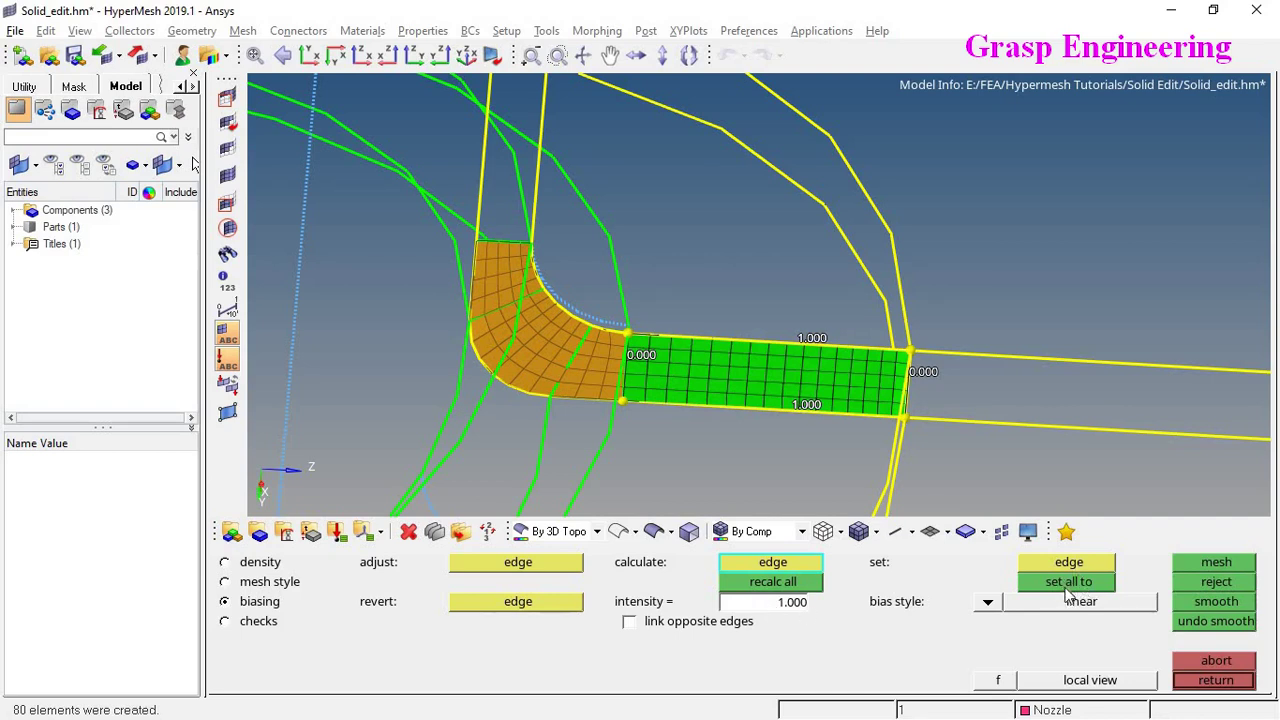
# Set the biasing intensity of all edges to 0, regenerate the straight shell surface's mesh and accept it
pyautogui.click(792, 601)
pyautogui.write('0')
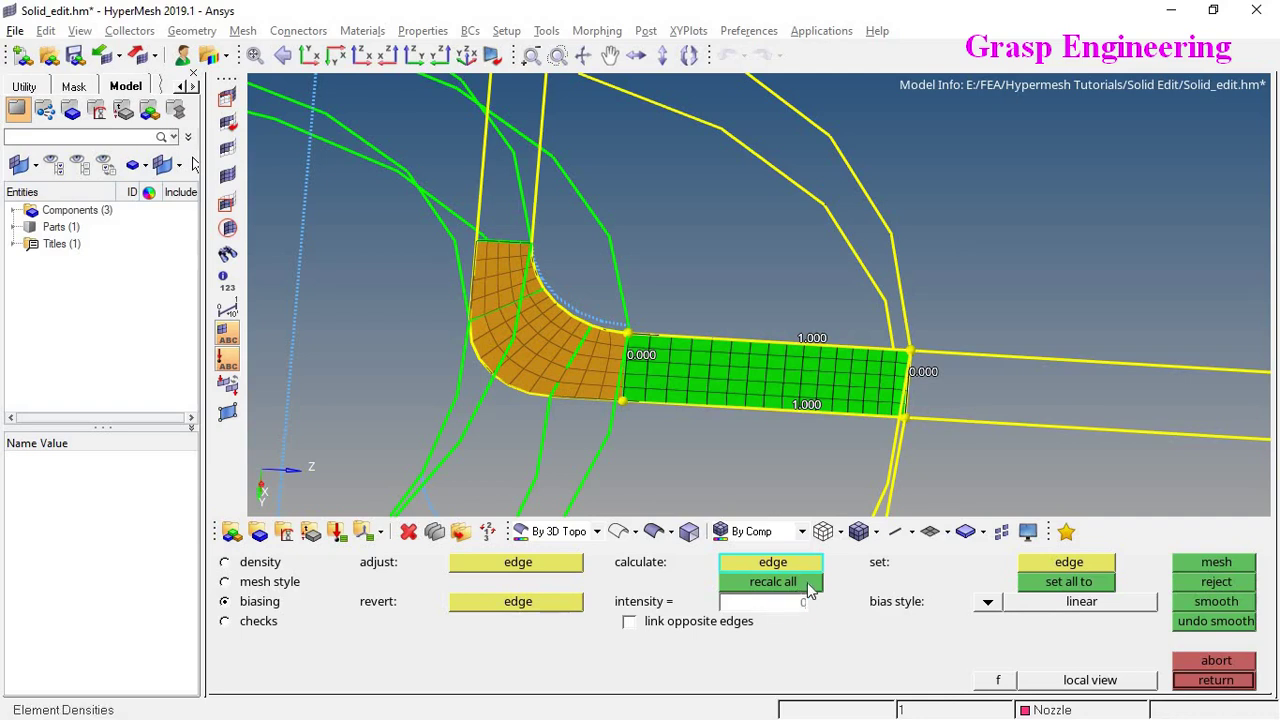
pyautogui.press('Return')
pyautogui.click(1062, 590)
pyautogui.click(1200, 566)
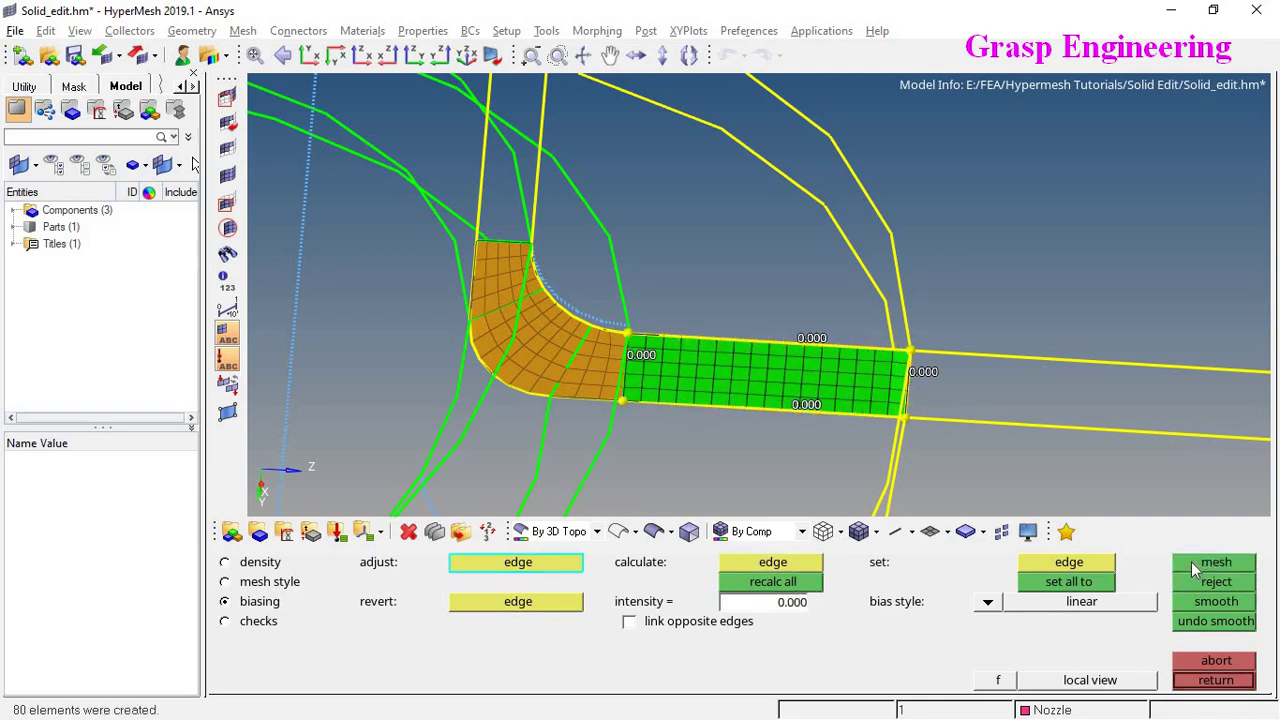
pyautogui.click(1216, 680)
# Mesh the straight nozzle wall surface above the fillet and raise its far end edge's density to match the fillet-side edge's 5 elements
pyautogui.keyDown('ctrl'); pyautogui.moveTo(808, 432); pyautogui.dragTo(669, 426); pyautogui.keyUp('ctrl')
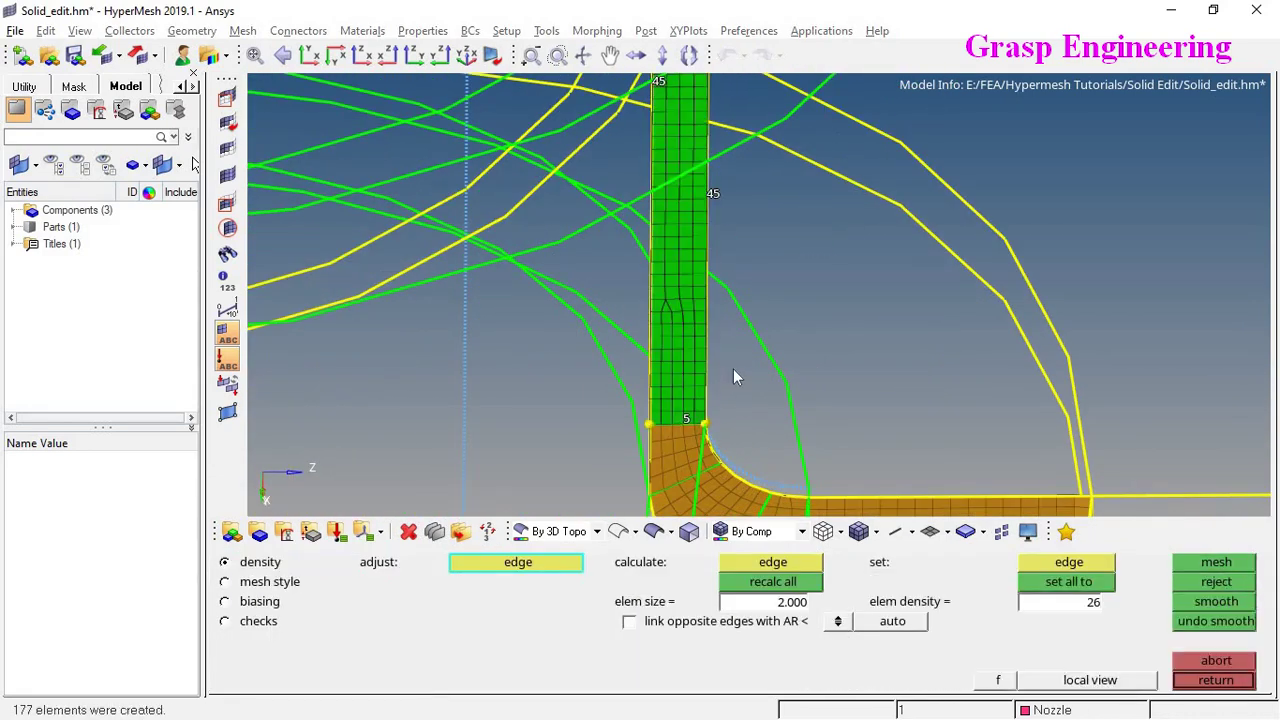
pyautogui.scroll(-2, 735, 369)
pyautogui.keyDown('ctrl'); pyautogui.moveTo(736, 172); pyautogui.dragTo(736, 292, button='right'); pyautogui.keyUp('ctrl')
pyautogui.scroll(-1, 736, 292)
pyautogui.doubleClick(707, 153)
pyautogui.middleClick(707, 153)
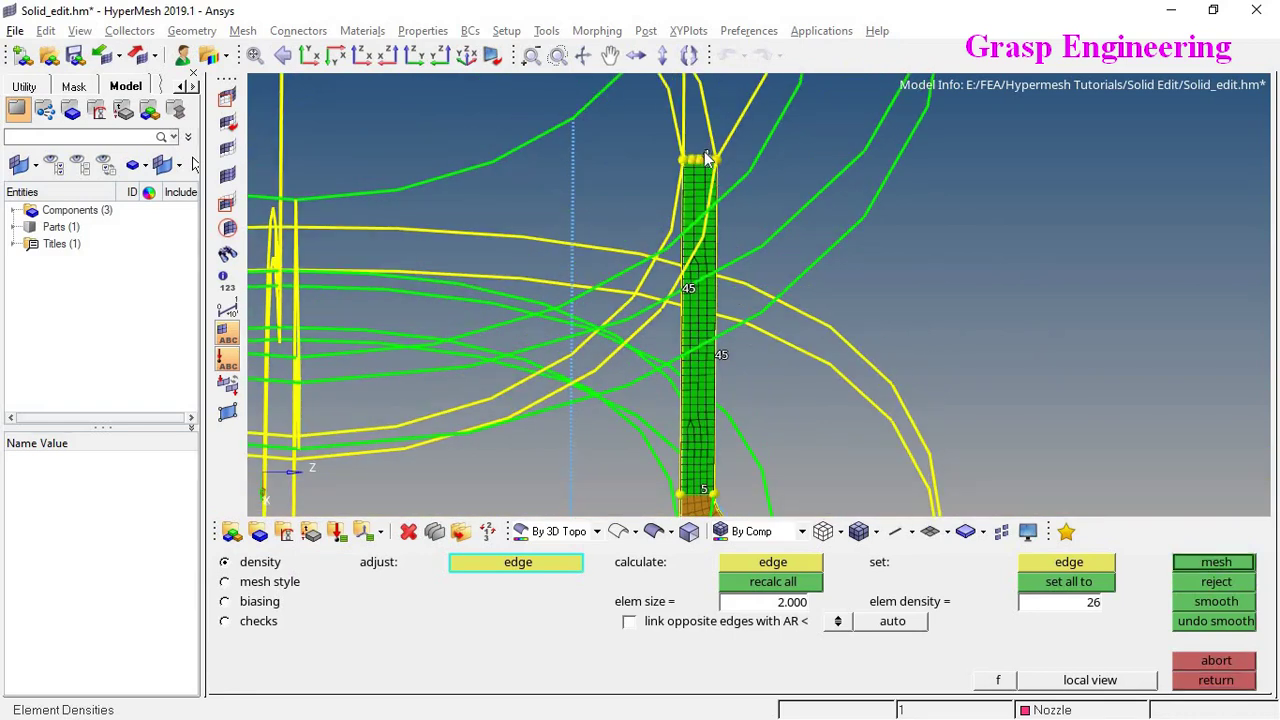
pyautogui.keyDown('ctrl'); pyautogui.scroll(3, 683, 380); pyautogui.keyUp('ctrl')
pyautogui.keyDown('ctrl'); pyautogui.moveTo(836, 367); pyautogui.dragTo(910, 328, button='right'); pyautogui.keyUp('ctrl')
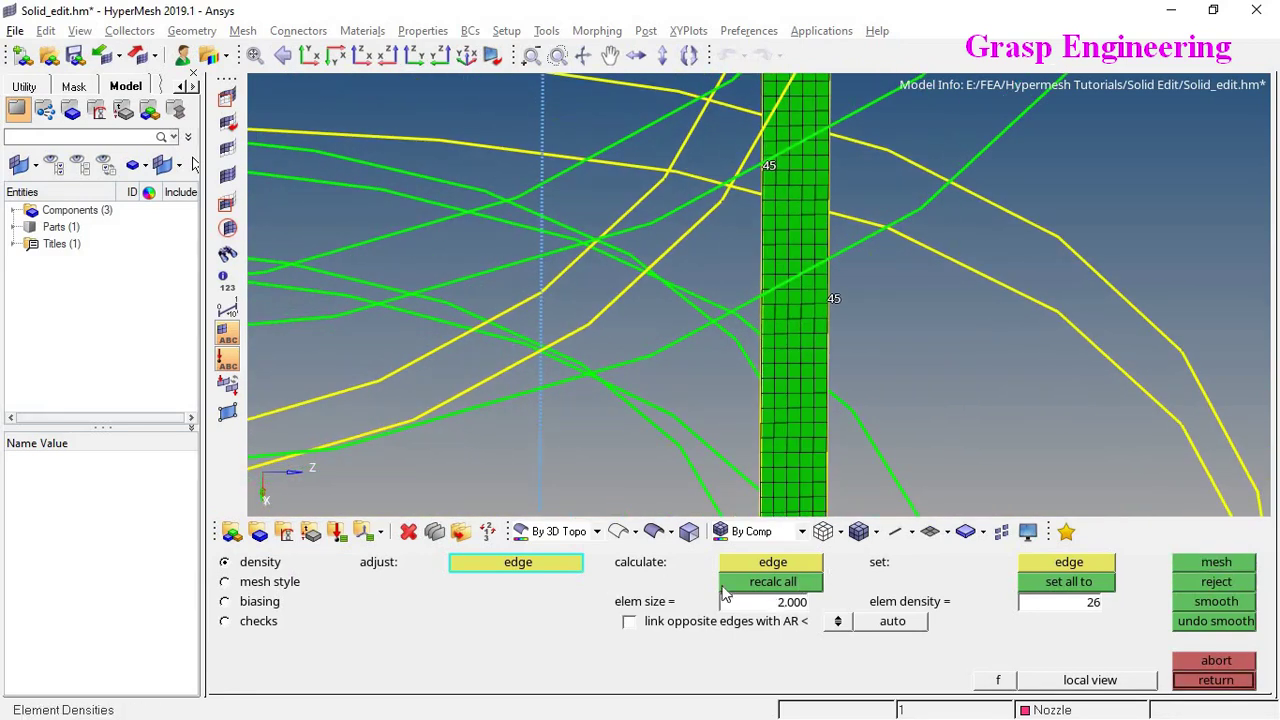
pyautogui.click(790, 602)
pyautogui.write('40')
pyautogui.press('Return')
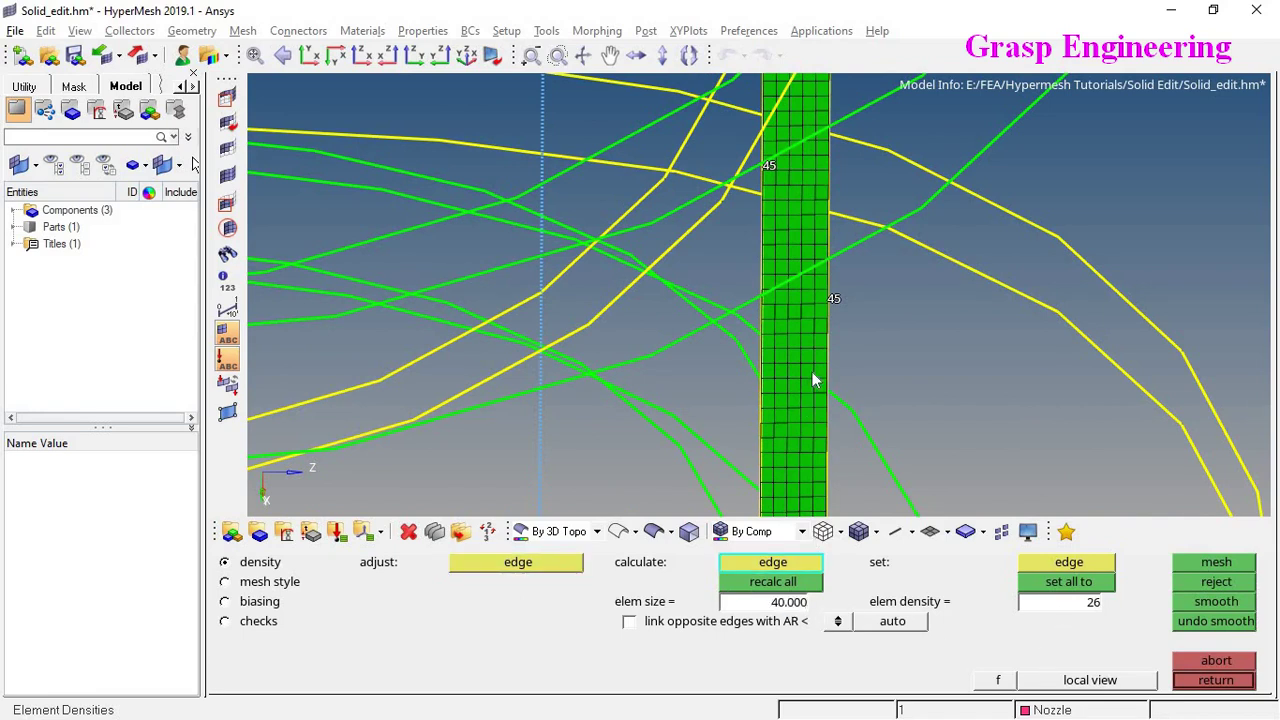
pyautogui.click(834, 299)
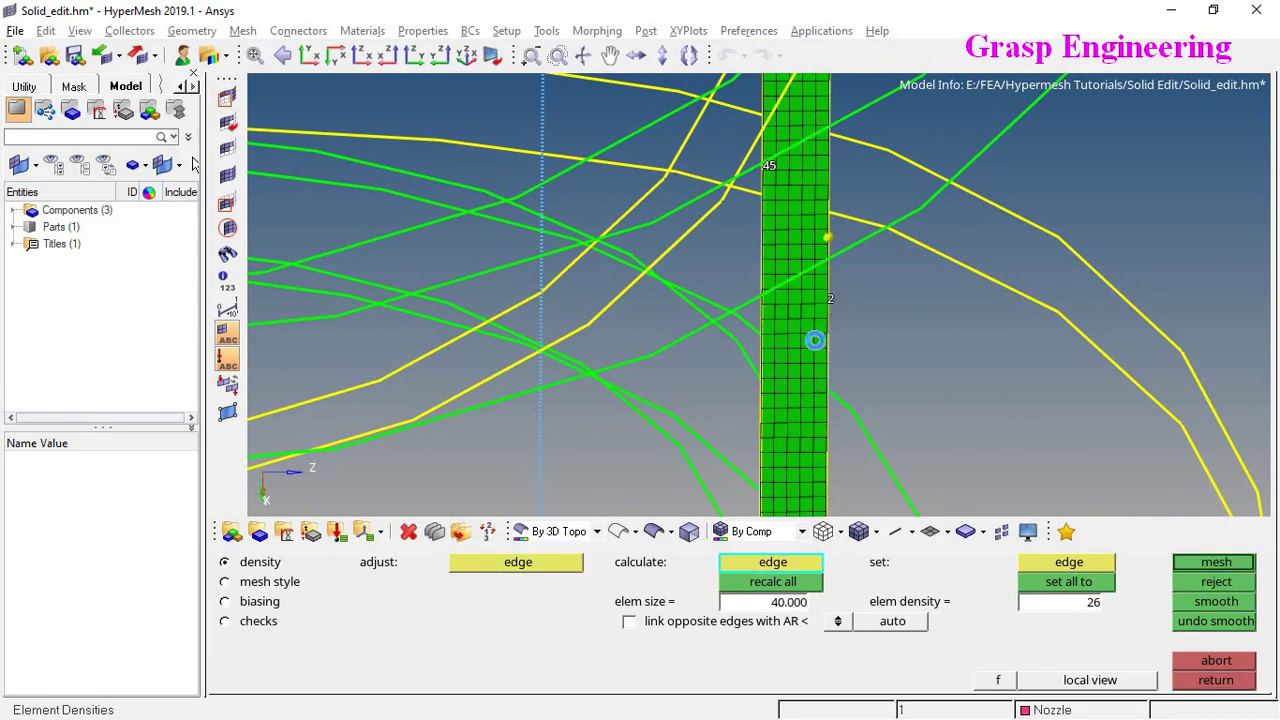
pyautogui.click(1196, 581)
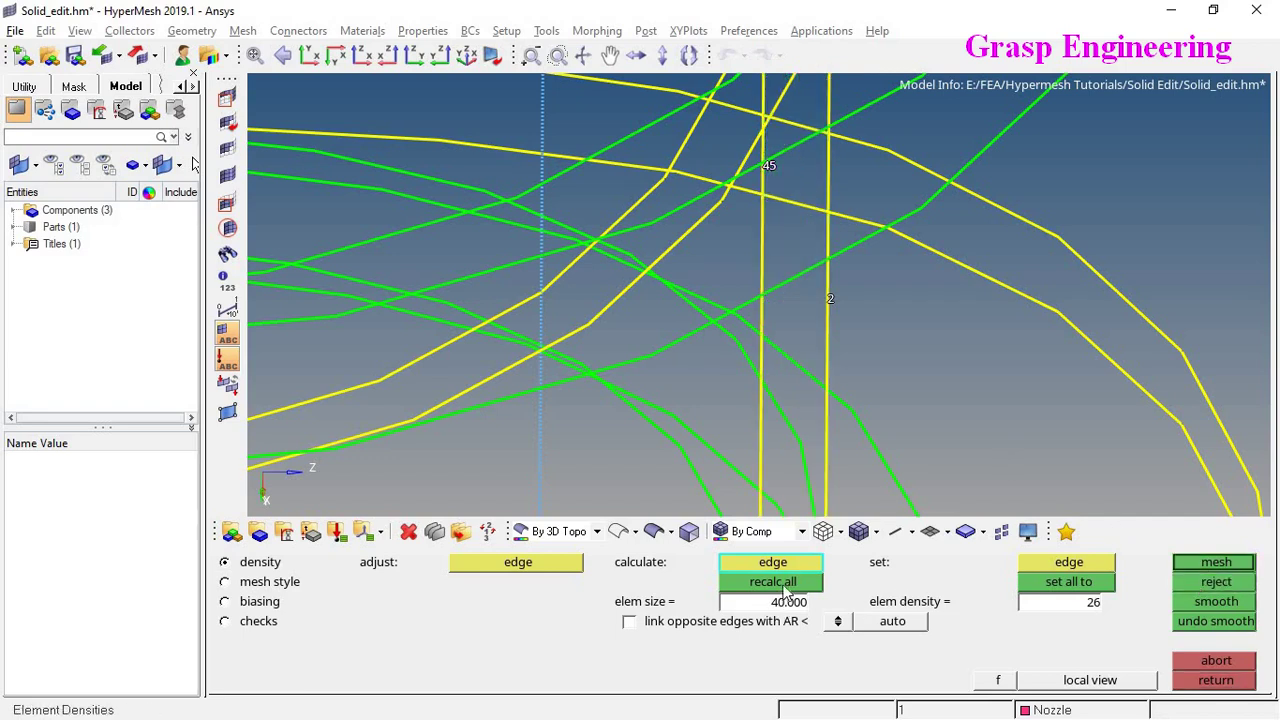
# Set the density of both long edges of the straight nozzle wall surface to 40, update the mesh and accept it
pyautogui.doubleClick(1070, 603)
pyautogui.write('40')
pyautogui.click(1069, 563)
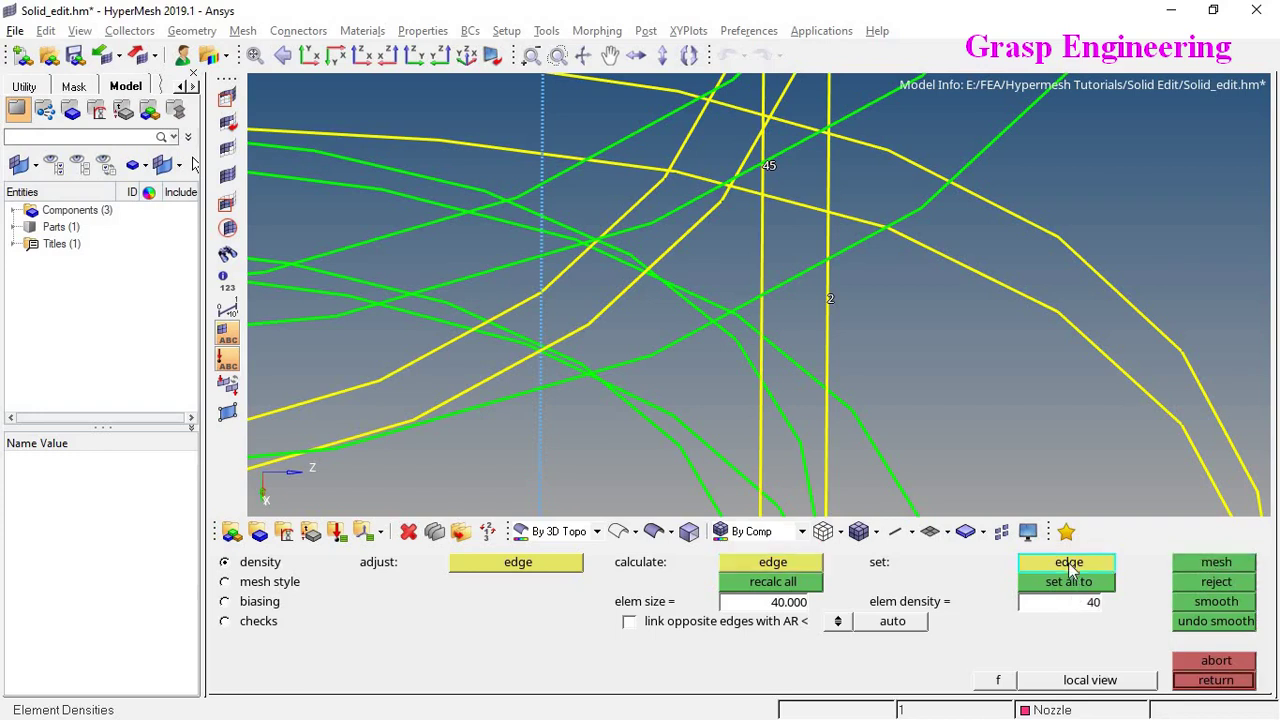
pyautogui.click(826, 320)
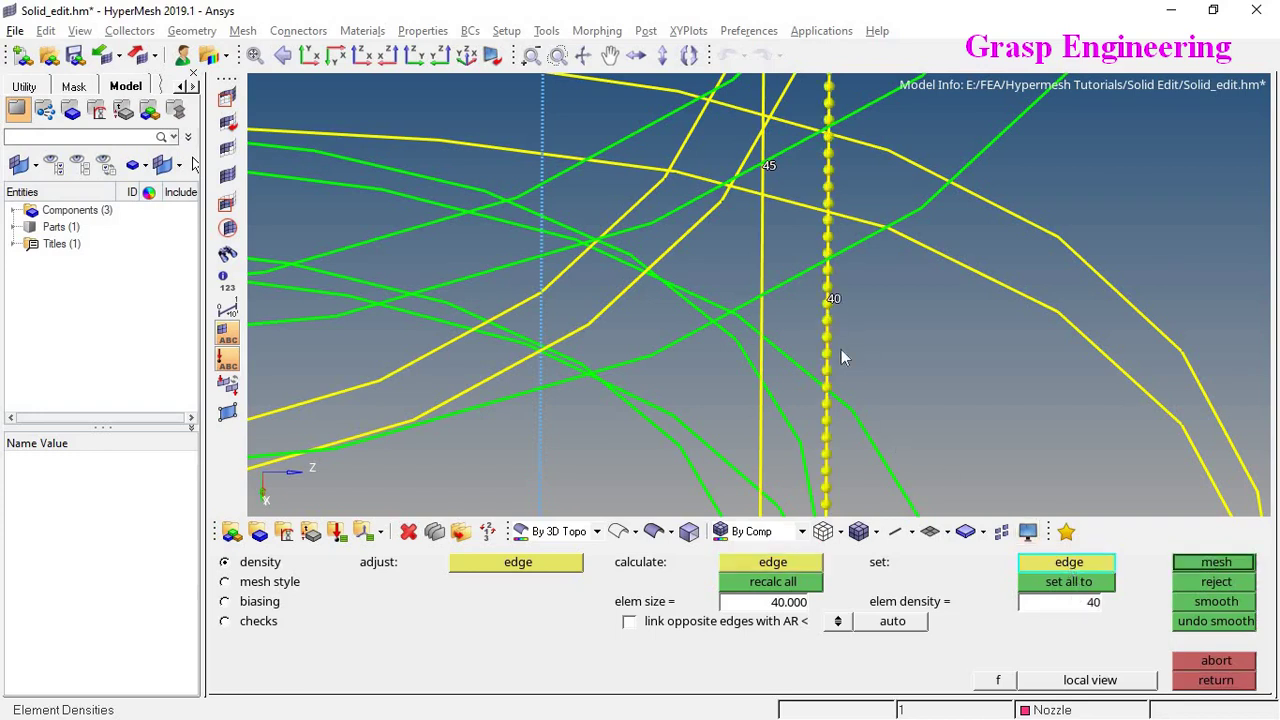
pyautogui.click(767, 171)
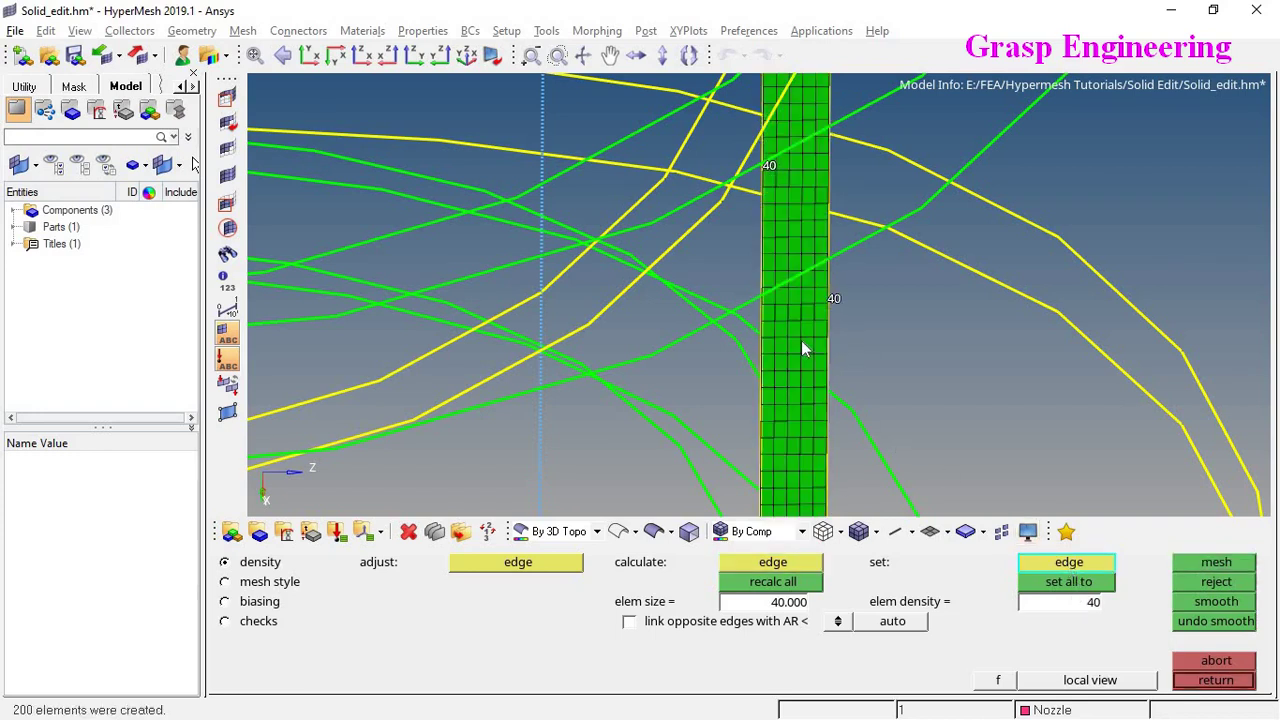
pyautogui.scroll(-2, 801, 340)
pyautogui.keyDown('ctrl'); pyautogui.moveTo(815, 443); pyautogui.dragTo(832, 393); pyautogui.keyUp('ctrl')
pyautogui.press('Escape')
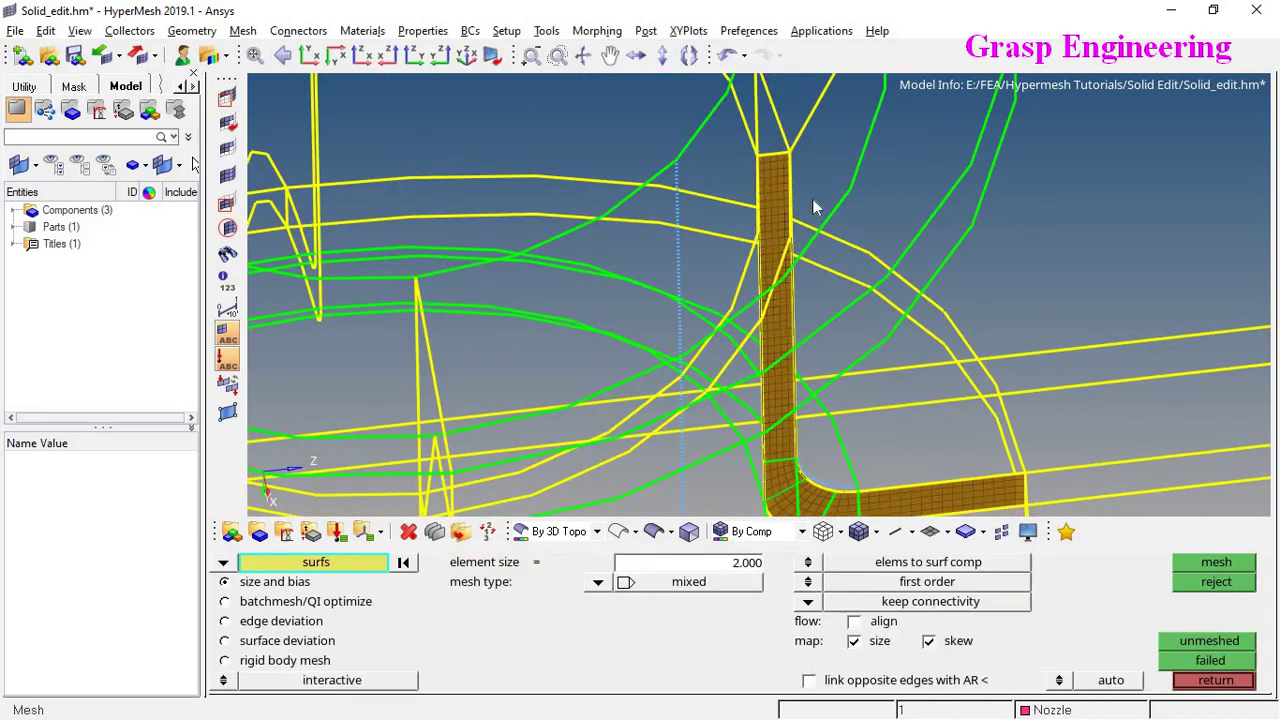
# Mesh the tapered hub surface and the two adjoining flange surfaces together with element size 2
pyautogui.scroll(2, 815, 204)
pyautogui.scroll(-2, 773, 398)
pyautogui.scroll(3, 770, 260)
pyautogui.click(719, 314)
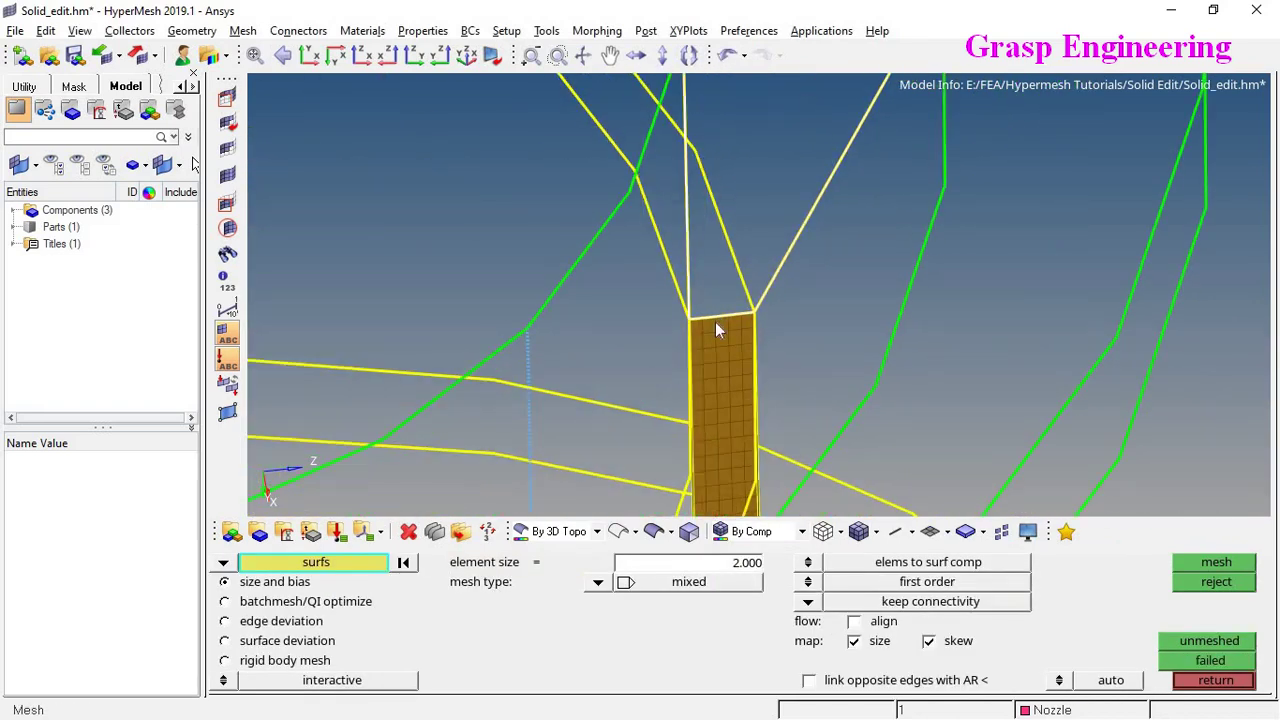
pyautogui.middleClick(732, 349)
pyautogui.scroll(-2, 733, 353)
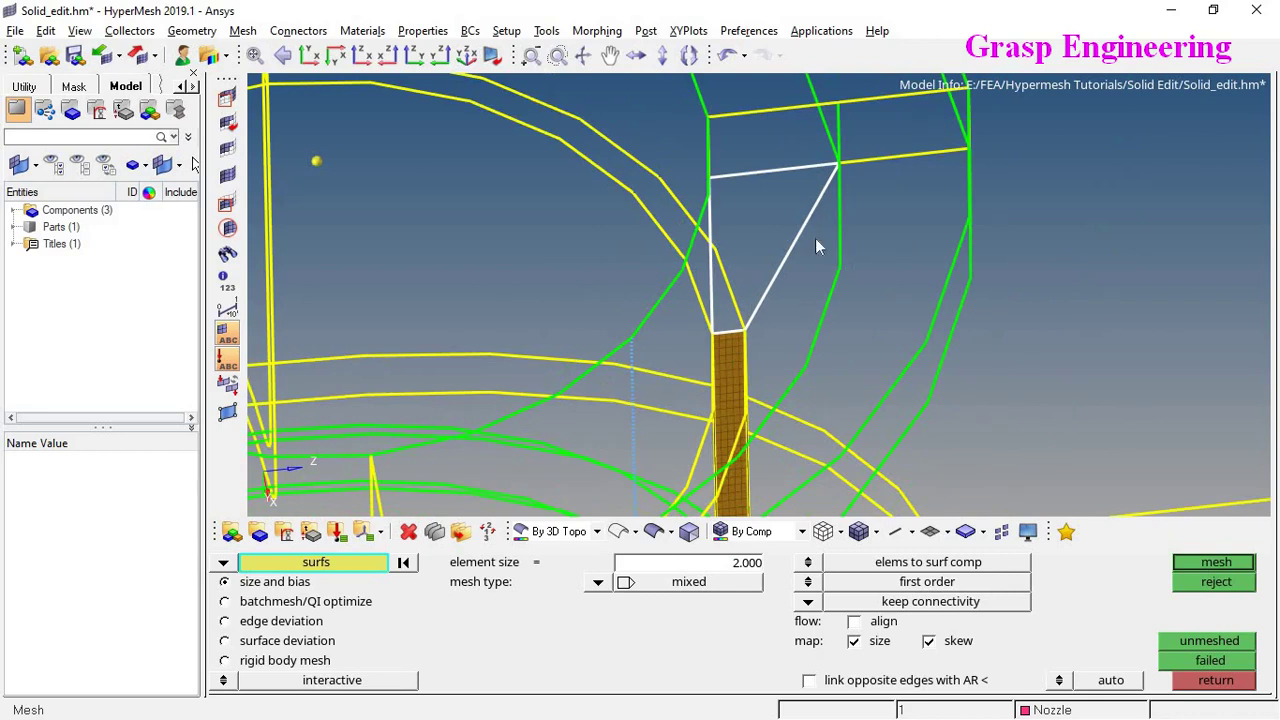
pyautogui.keyDown('ctrl'); pyautogui.moveTo(797, 387); pyautogui.dragTo(763, 465, button='right'); pyautogui.keyUp('ctrl')
pyautogui.click(741, 258)
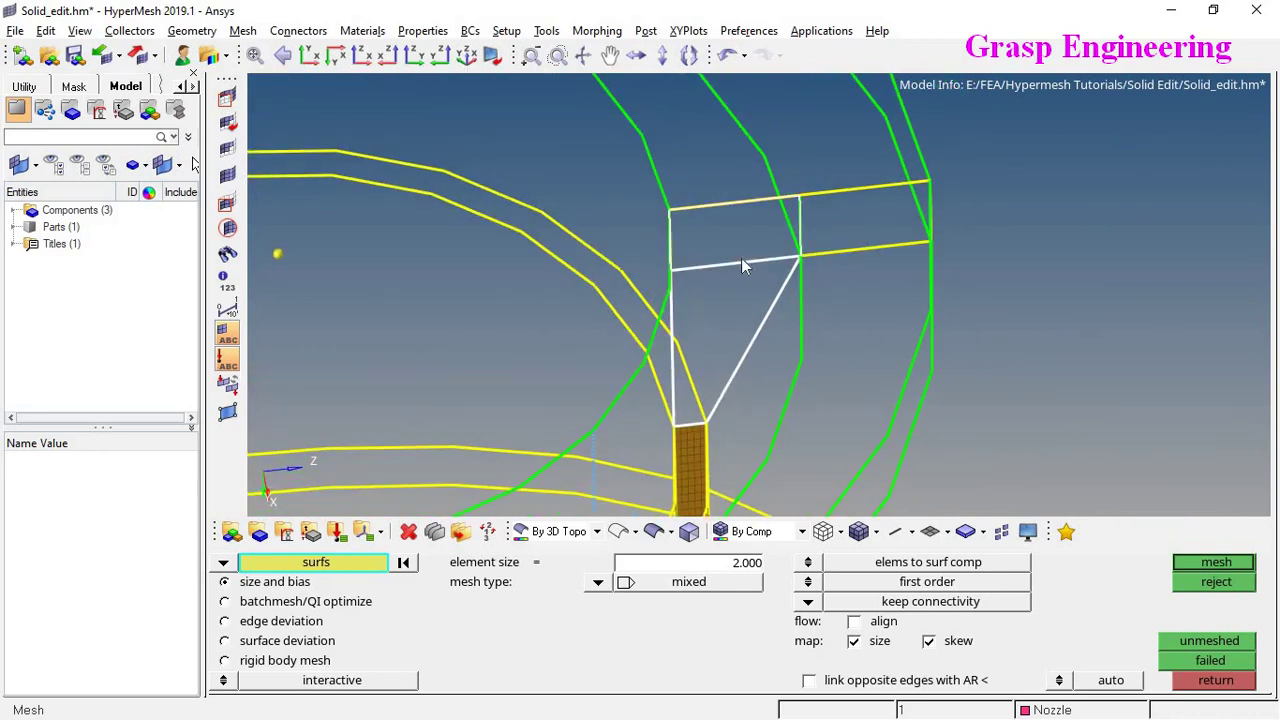
pyautogui.click(823, 251)
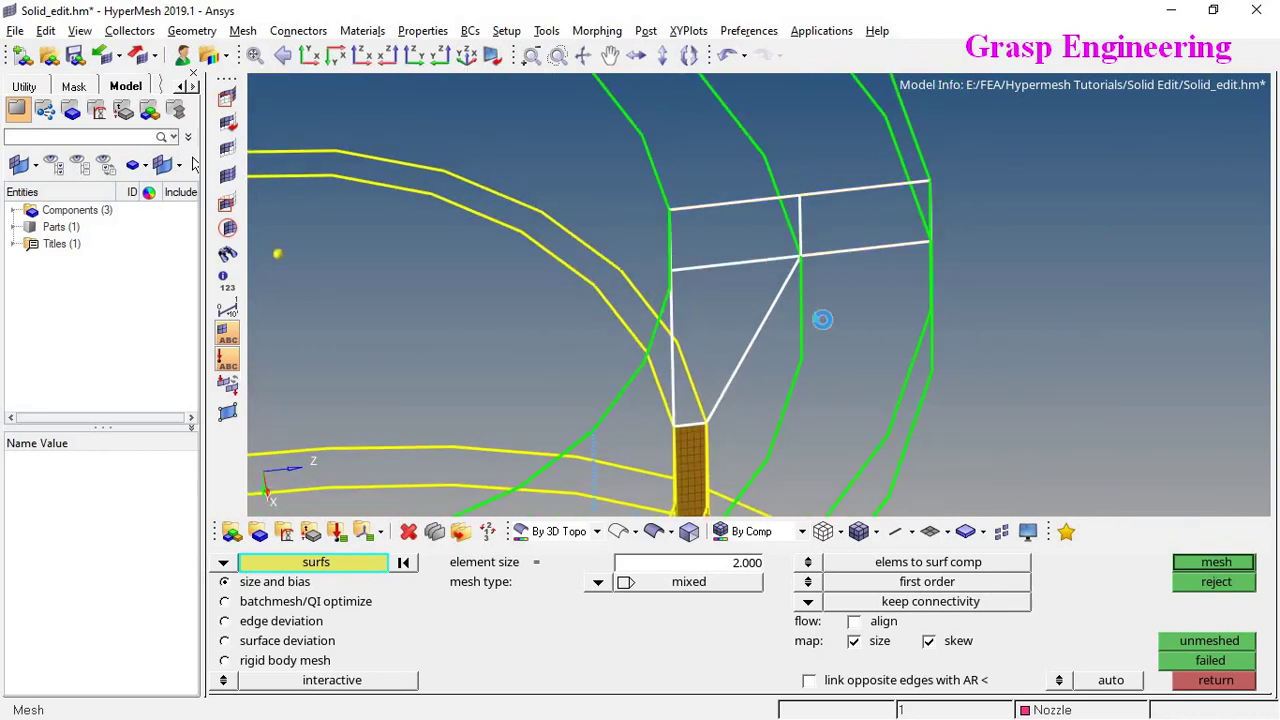
pyautogui.keyDown('ctrl'); pyautogui.moveTo(781, 373); pyautogui.dragTo(767, 374); pyautogui.keyUp('ctrl')
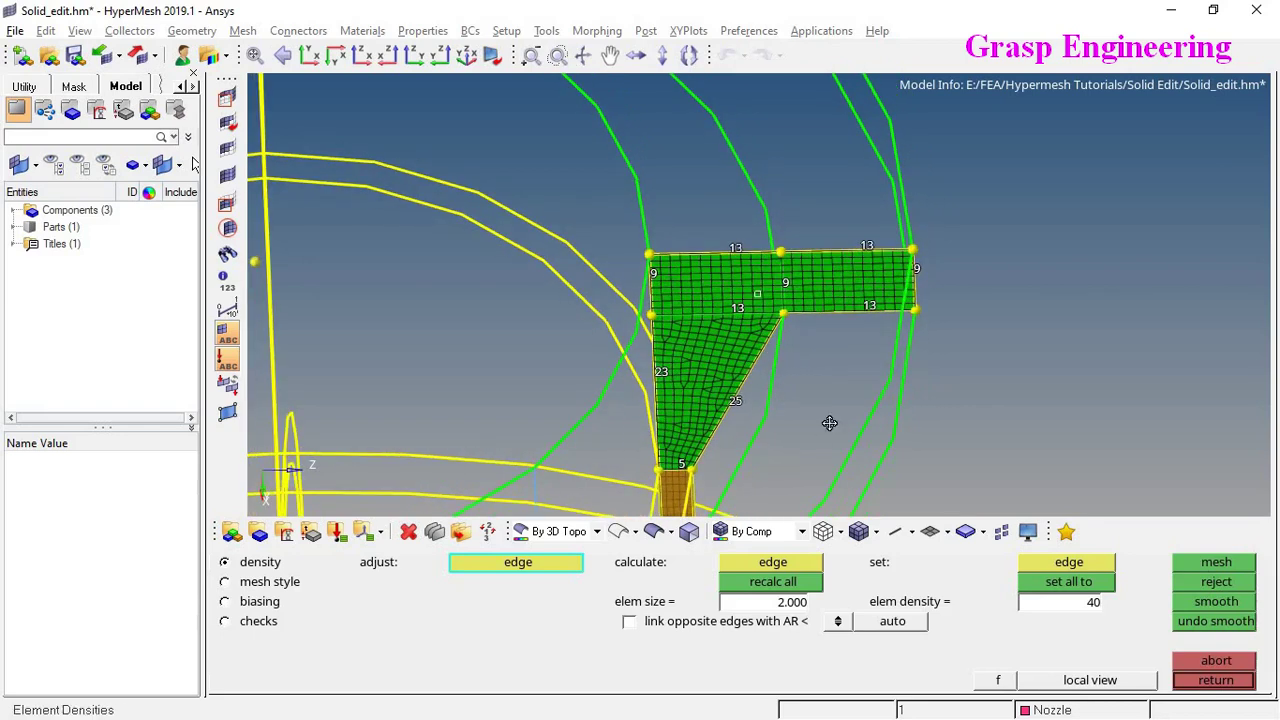
# Recalculate all edge densities of the hub and flange surfaces with element size 10 and update the mesh
pyautogui.keyDown('ctrl'); pyautogui.moveTo(829, 423); pyautogui.dragTo(864, 374, button='right'); pyautogui.keyUp('ctrl')
pyautogui.scroll(5, 908, 253)
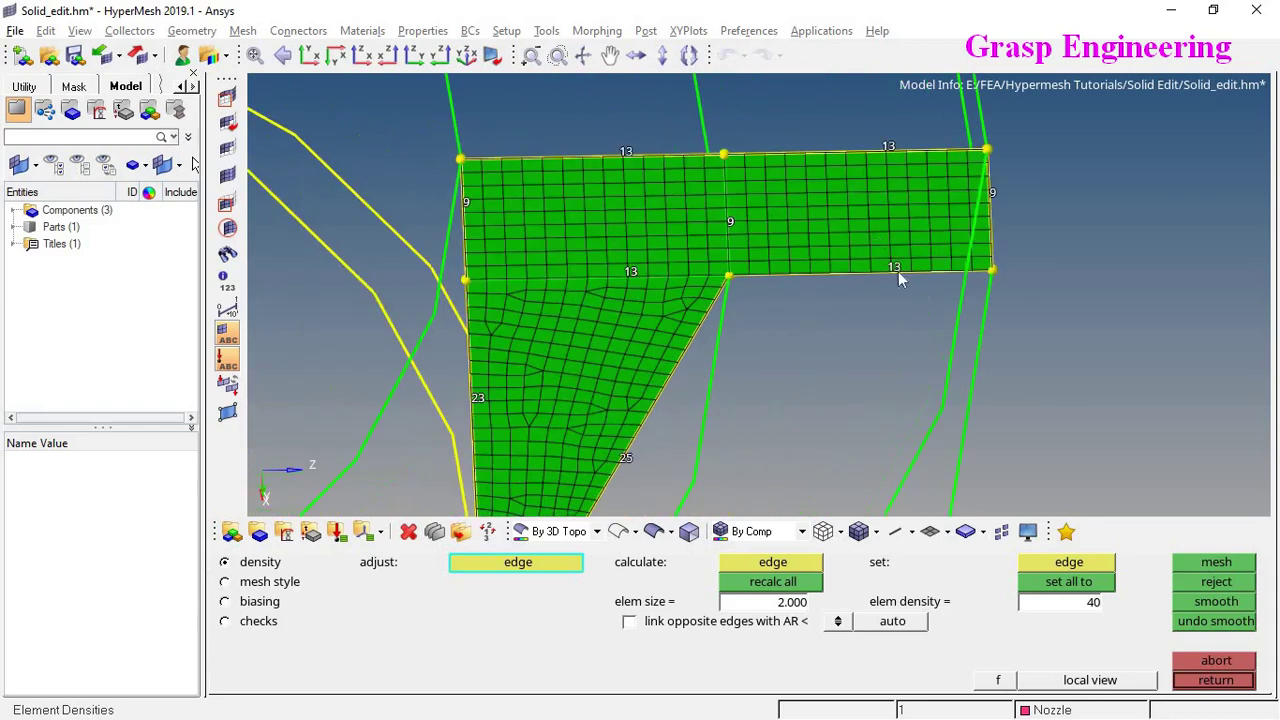
pyautogui.doubleClick(778, 603)
pyautogui.write('10')
pyautogui.press('Return')
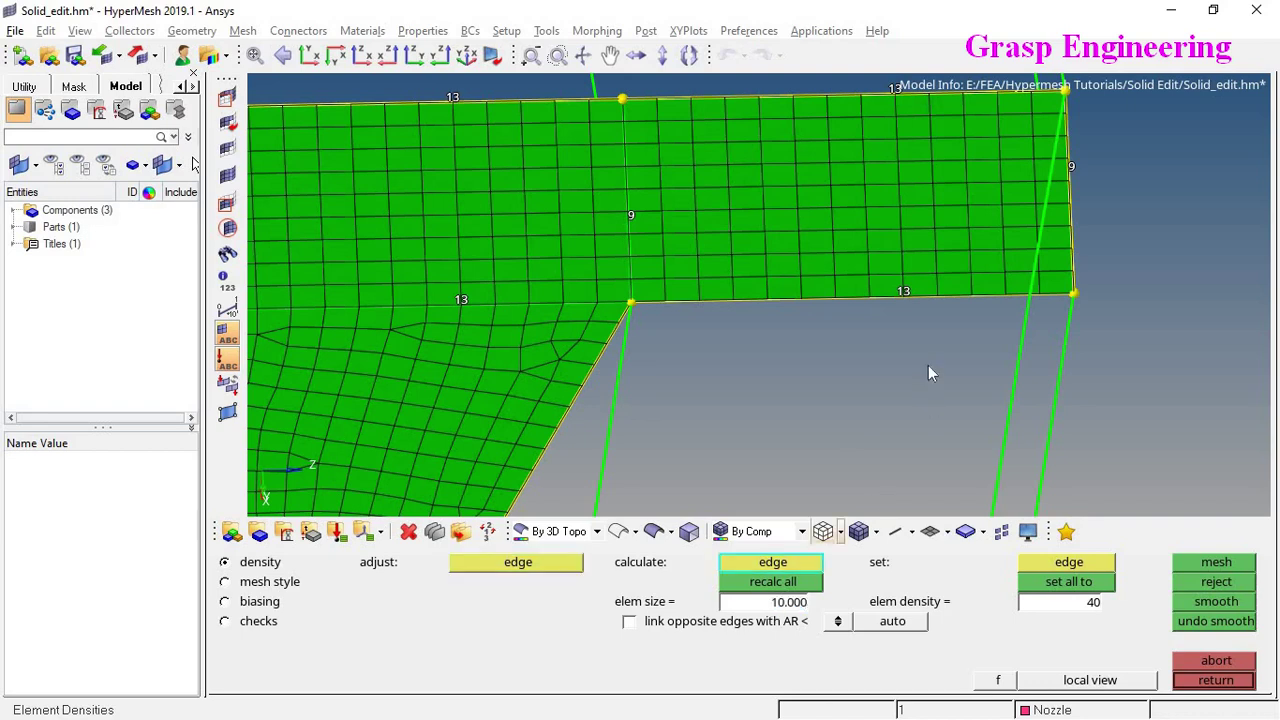
pyautogui.click(905, 301)
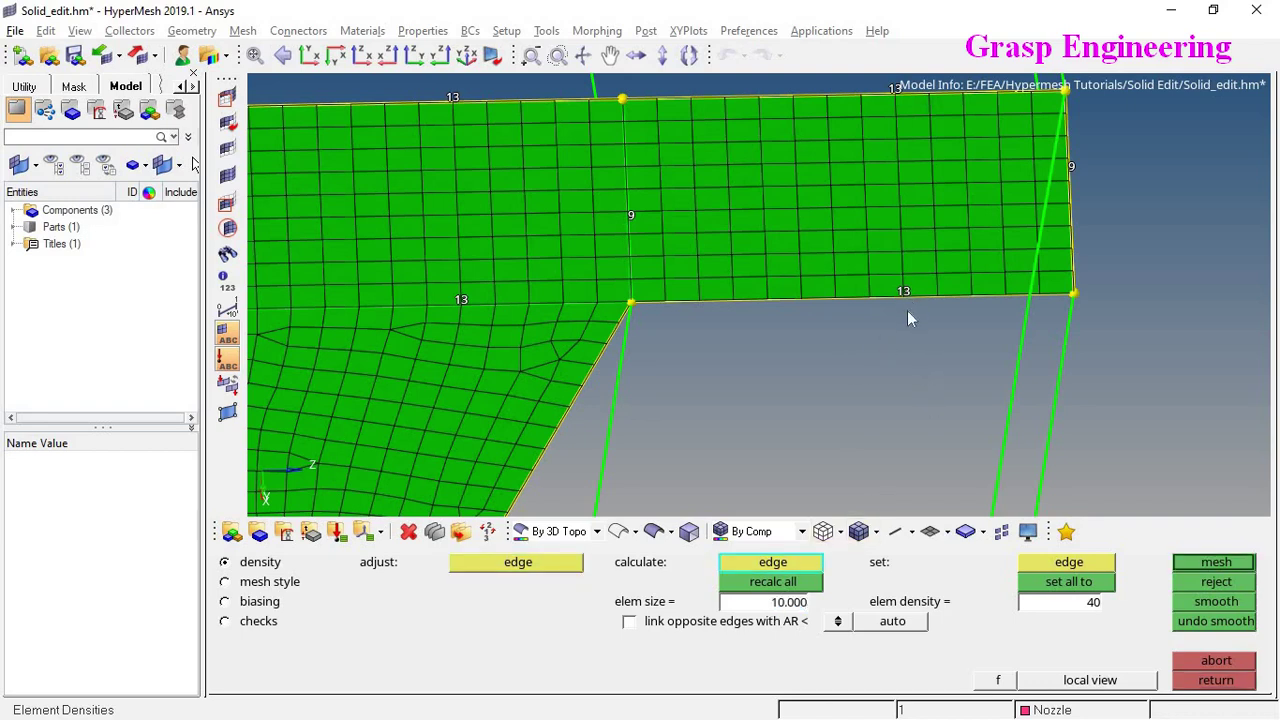
pyautogui.click(786, 588)
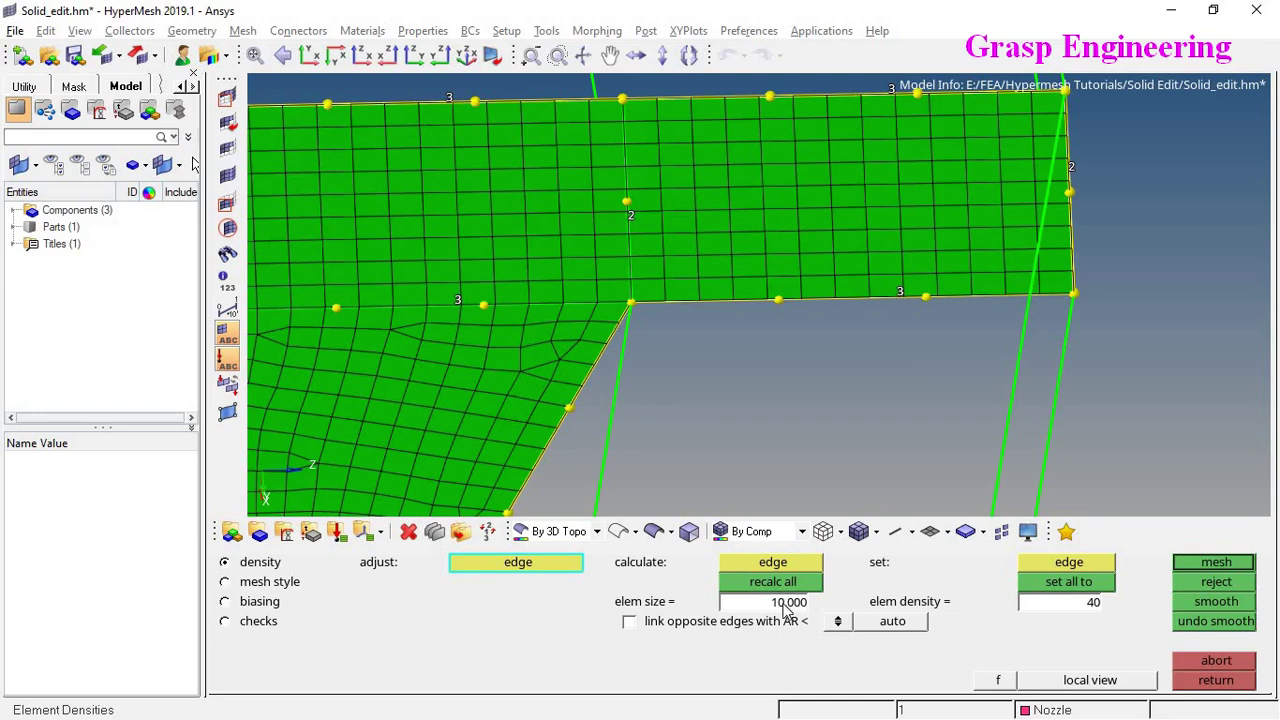
pyautogui.click(1218, 564)
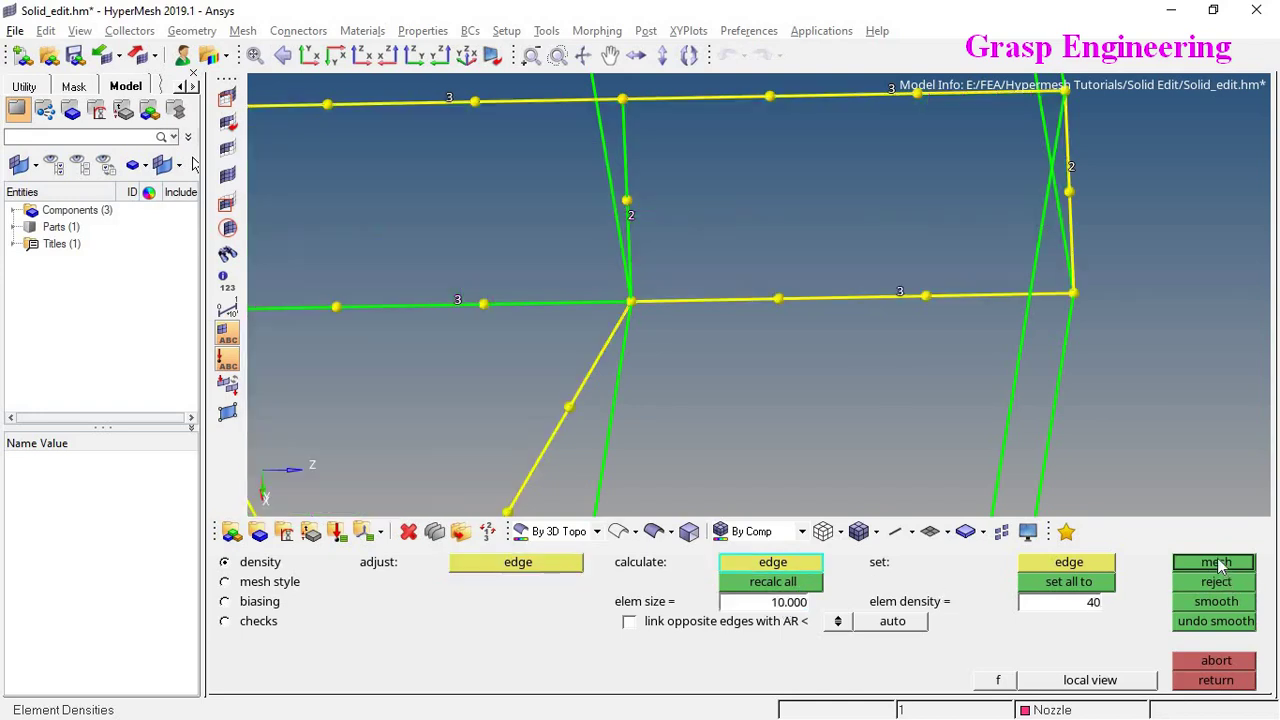
pyautogui.click(1218, 563)
pyautogui.scroll(-4, 654, 306)
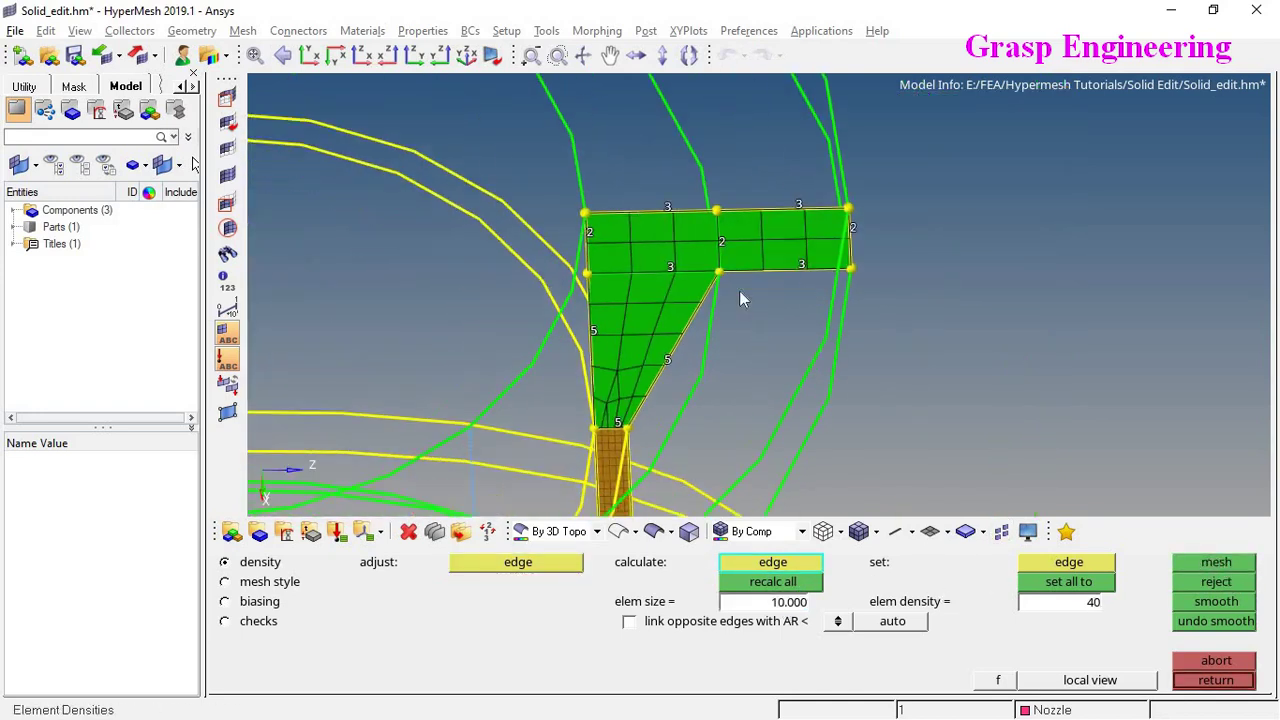
# Recalculate all edge densities of the hub and flange surfaces with element size 3 and update the mesh
pyautogui.click(795, 602)
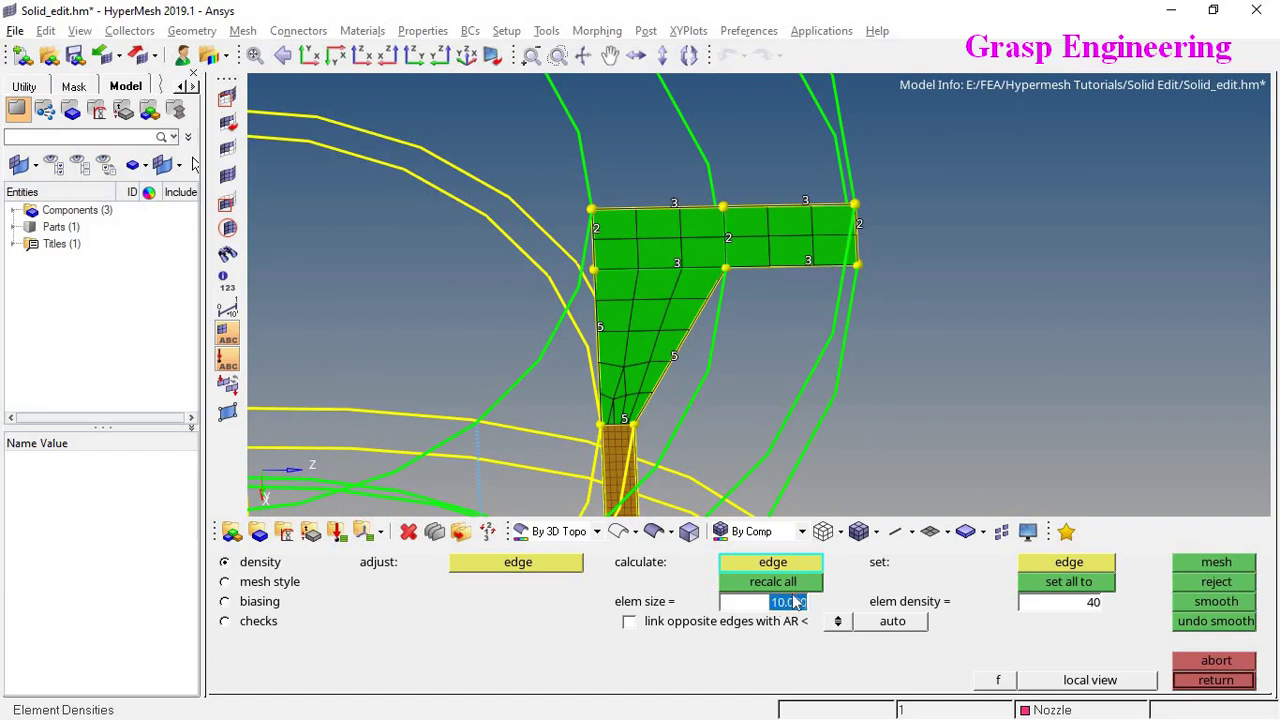
pyautogui.write('3')
pyautogui.click(772, 581)
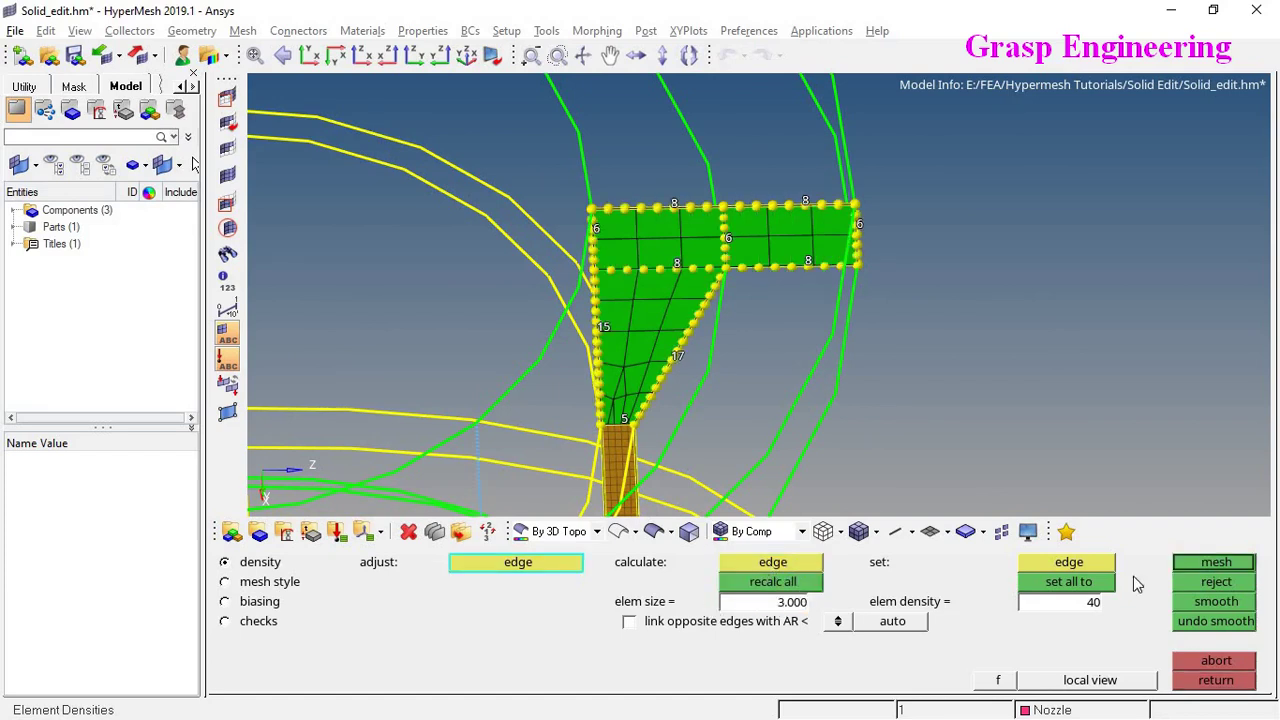
pyautogui.click(1217, 564)
# Set the density of both long edges of the outer flange surface to 10 and update the mesh
pyautogui.click(1084, 604)
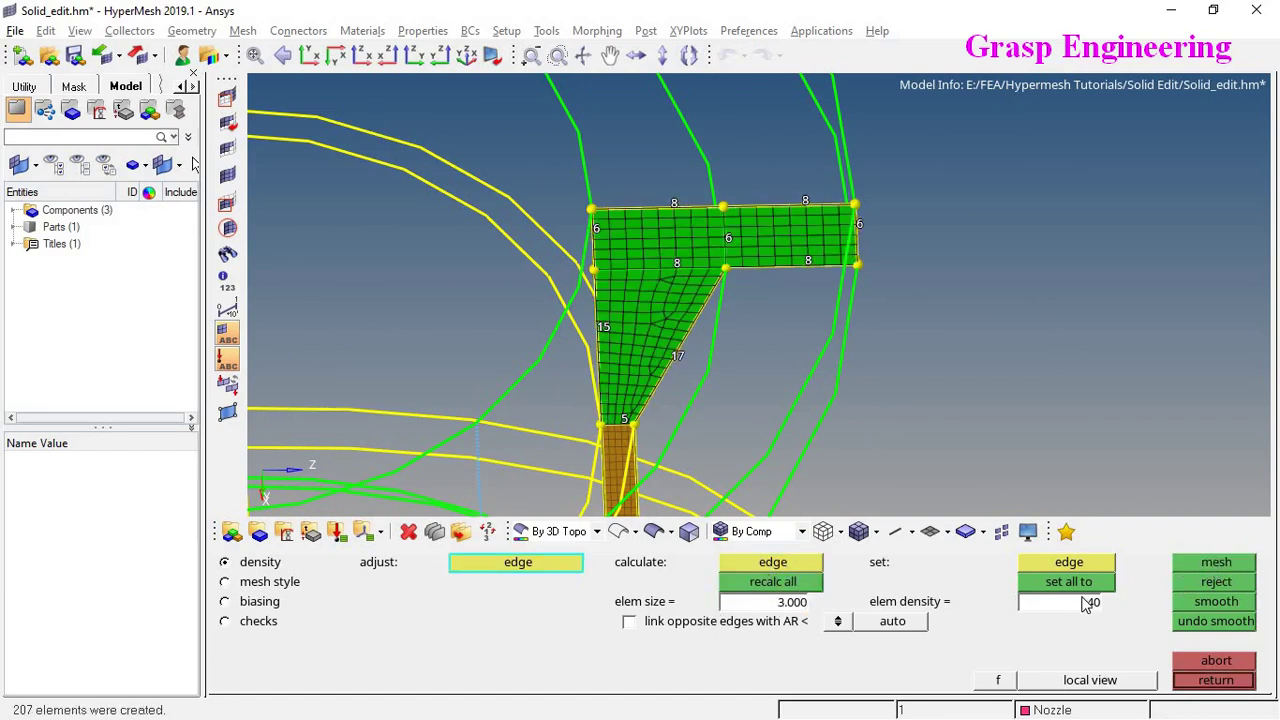
pyautogui.write('10')
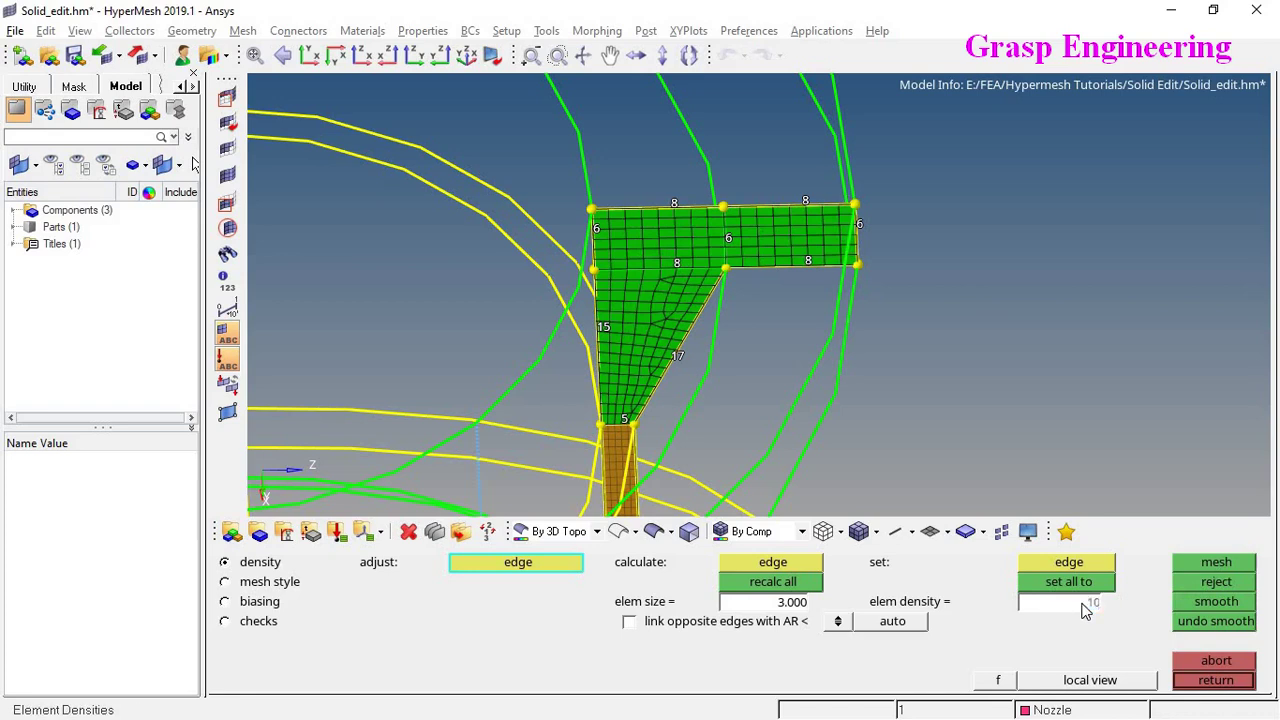
pyautogui.press('Return')
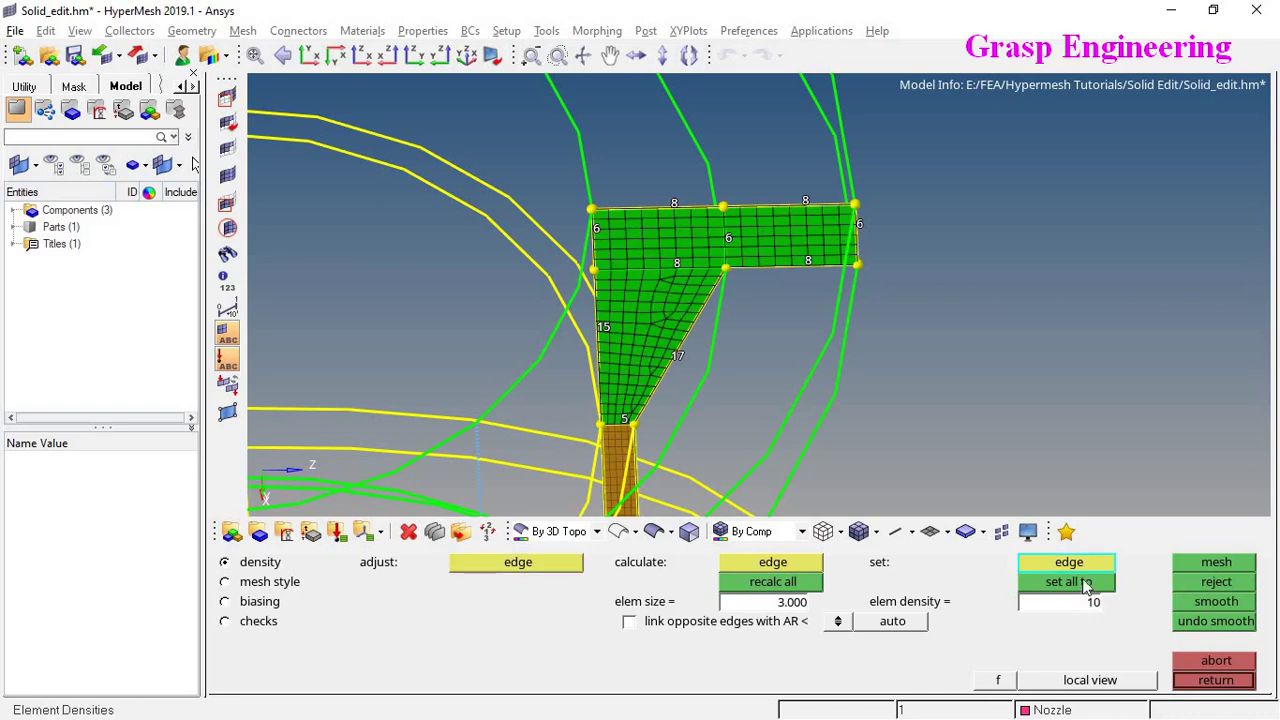
pyautogui.click(810, 265)
pyautogui.click(806, 205)
pyautogui.middleClick(779, 307)
pyautogui.keyDown('ctrl'); pyautogui.moveTo(792, 313); pyautogui.dragTo(863, 360, button='right'); pyautogui.keyUp('ctrl')
pyautogui.keyDown('ctrl'); pyautogui.scroll(1, 670, 401); pyautogui.keyUp('ctrl')
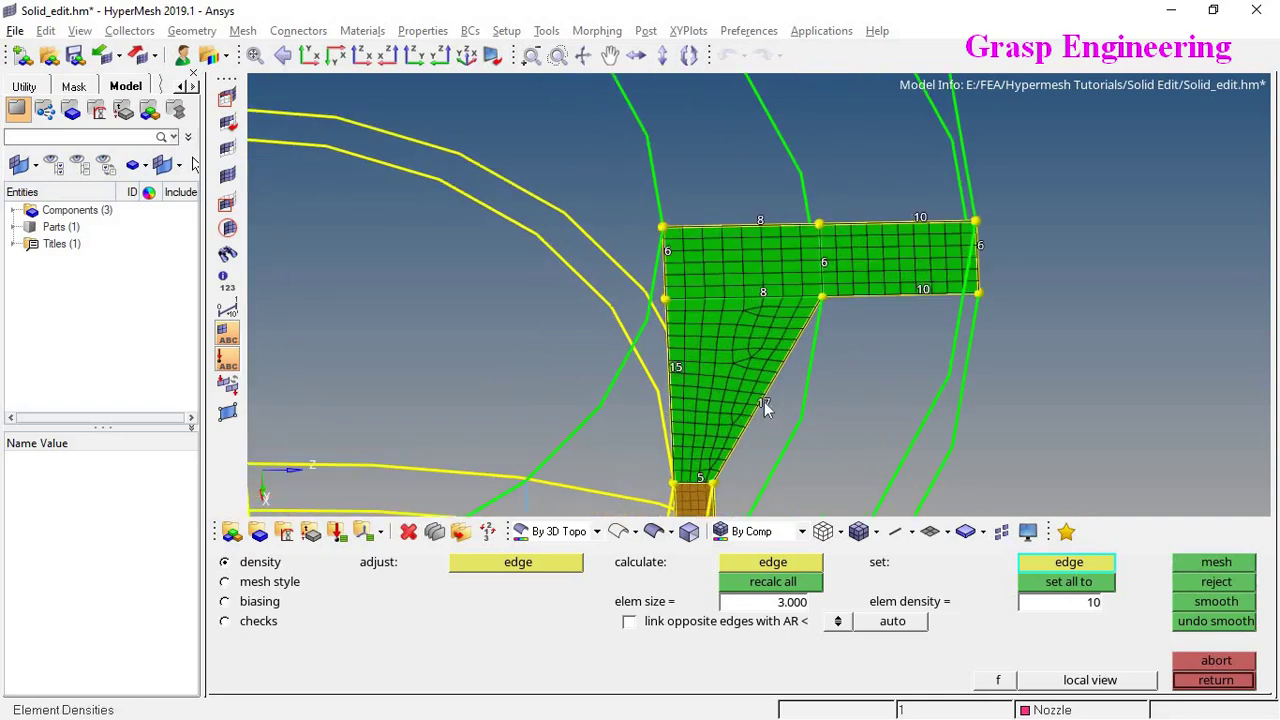
# Set the density of the tapered hub surface's two side edges to 10 and update the mesh
pyautogui.click(764, 401)
pyautogui.click(677, 384)
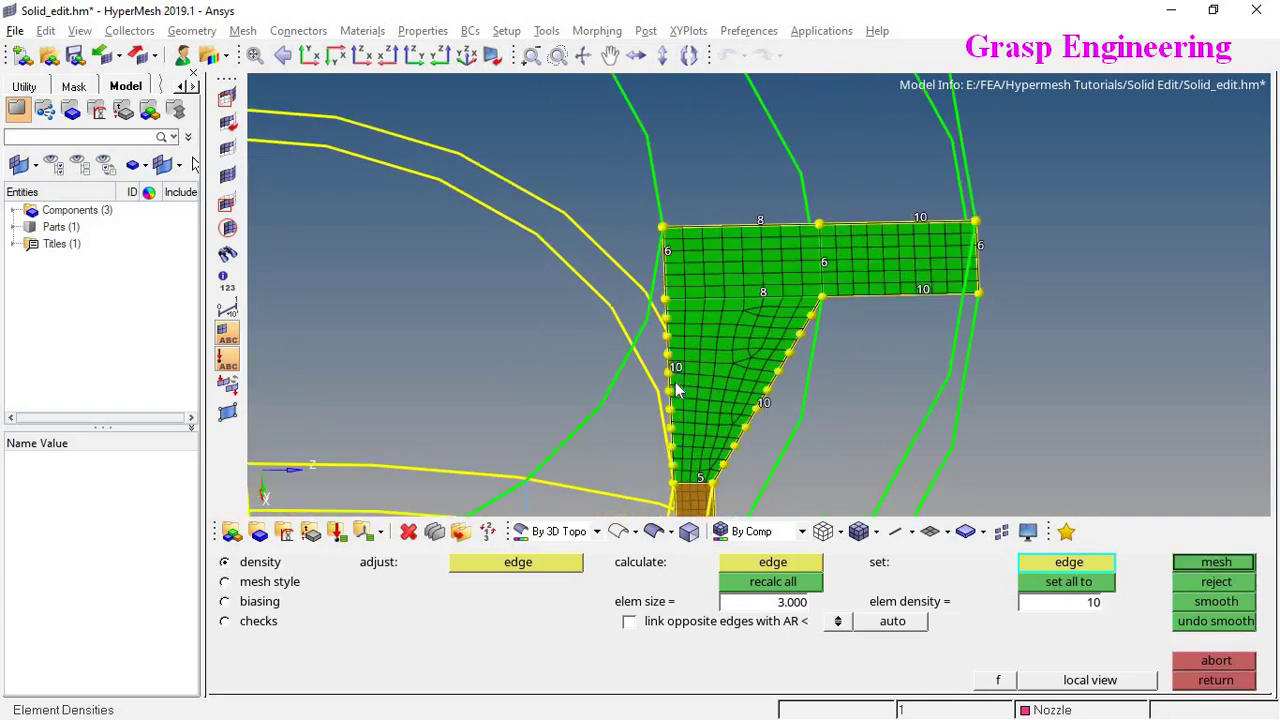
pyautogui.middleClick(676, 393)
pyautogui.keyDown('ctrl'); pyautogui.moveTo(775, 342); pyautogui.dragTo(791, 373, button='right'); pyautogui.keyUp('ctrl')
pyautogui.keyDown('ctrl'); pyautogui.scroll(2, 806, 272); pyautogui.keyUp('ctrl')
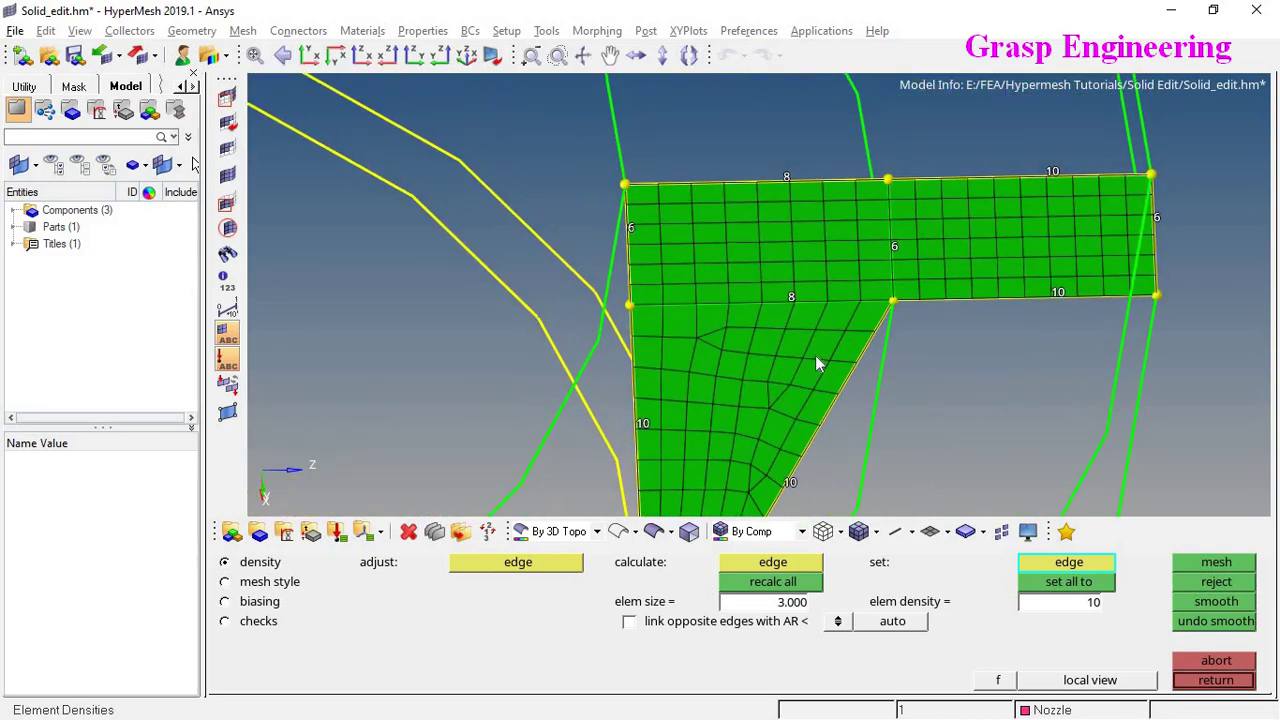
# Set the density of both long edges of the inner flange surface to 10, update the mesh and accept it
pyautogui.click(792, 296)
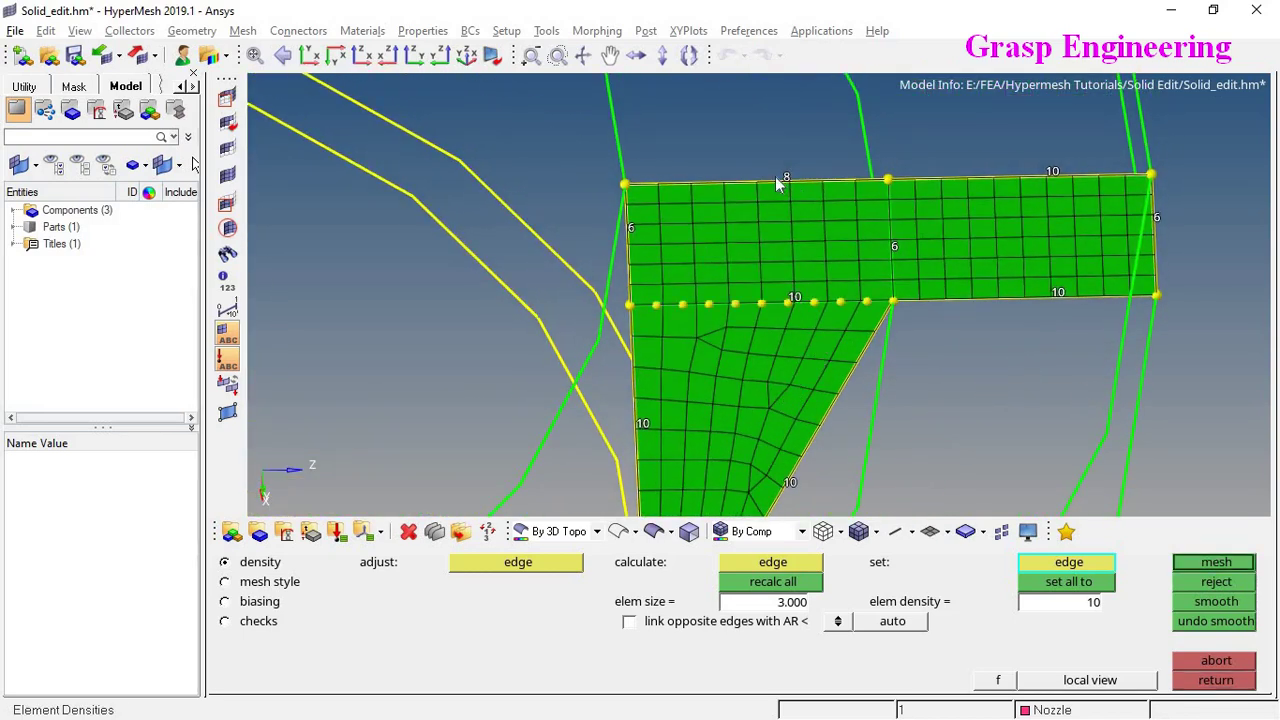
pyautogui.click(784, 178)
pyautogui.middleClick(800, 261)
pyautogui.keyDown('ctrl'); pyautogui.moveTo(795, 277); pyautogui.dragTo(840, 350); pyautogui.keyUp('ctrl')
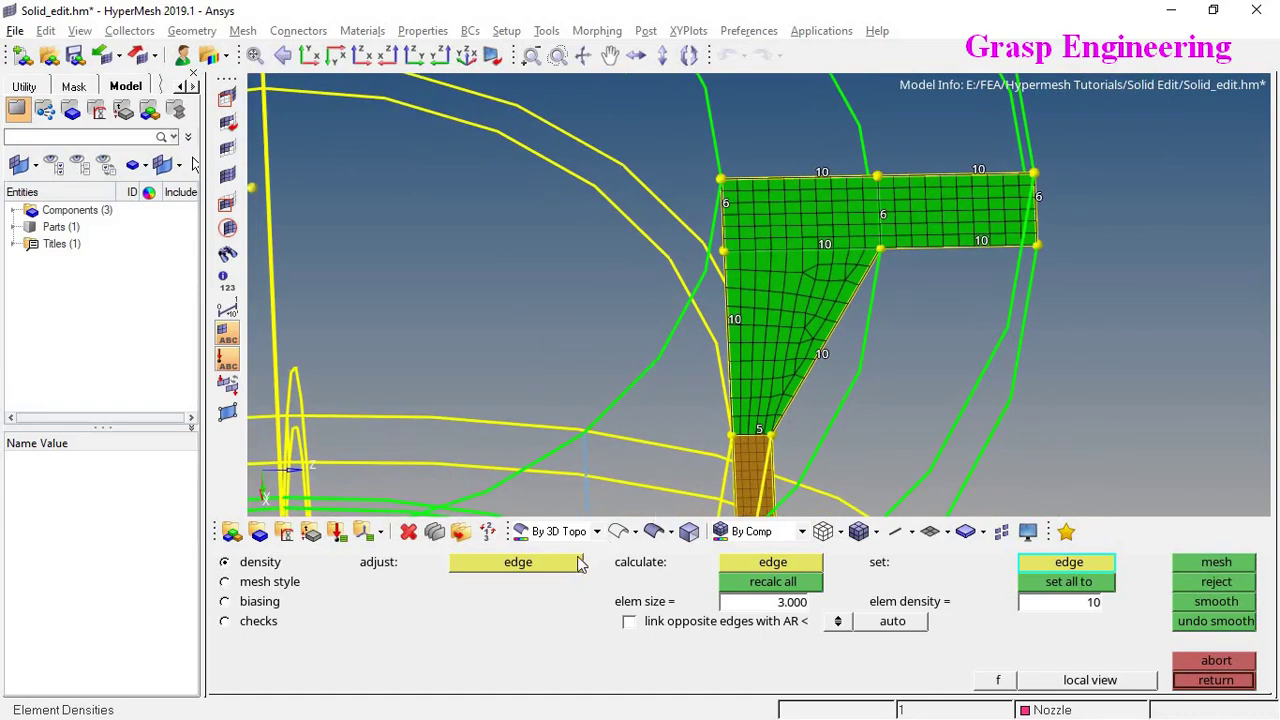
pyautogui.middleClick(827, 326)
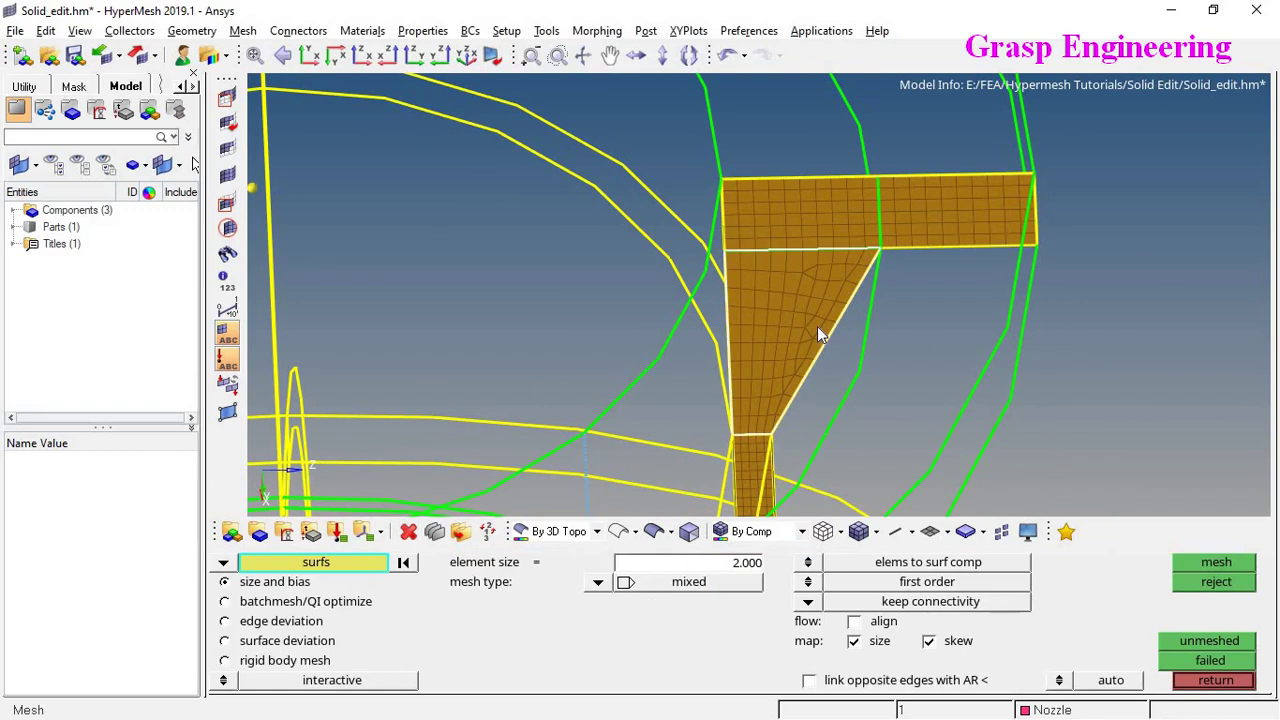
# Remesh the tapered hub surface alone with a density of 12 on its two side edges
pyautogui.click(817, 326)
pyautogui.middleClick(817, 326)
pyautogui.scroll(2, 785, 345)
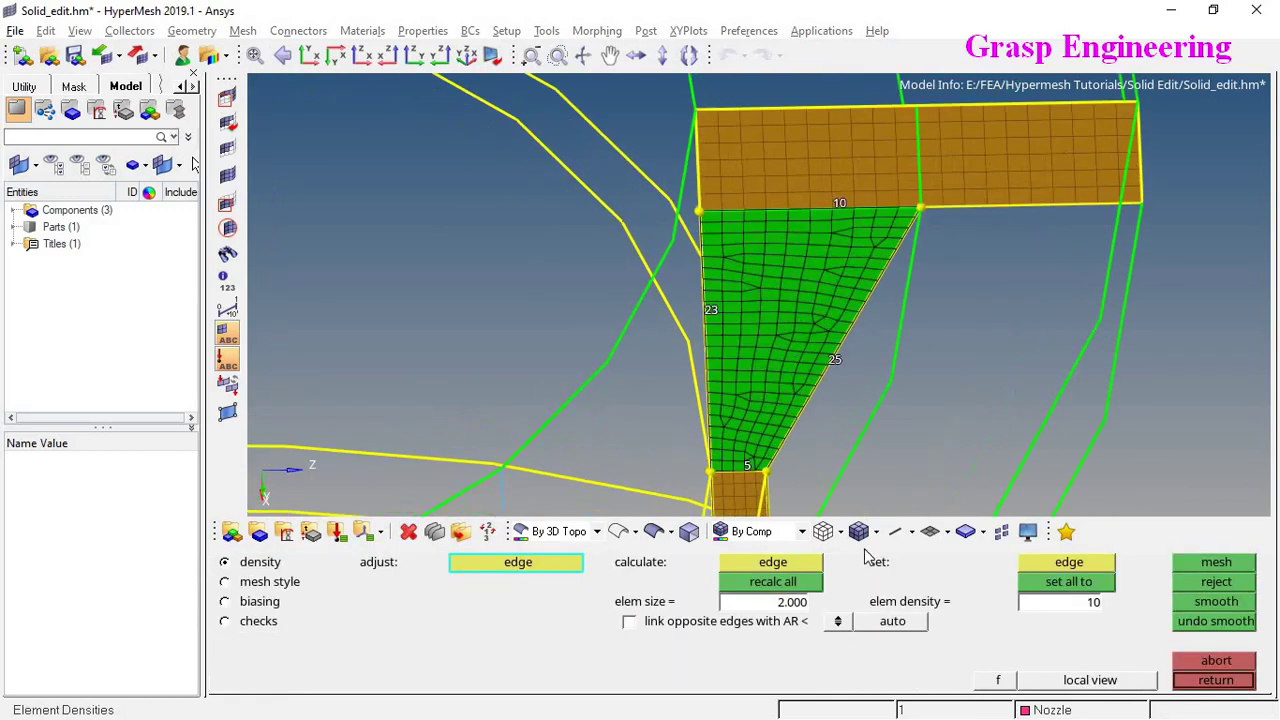
pyautogui.doubleClick(1066, 613)
pyautogui.write('12')
pyautogui.click(838, 362)
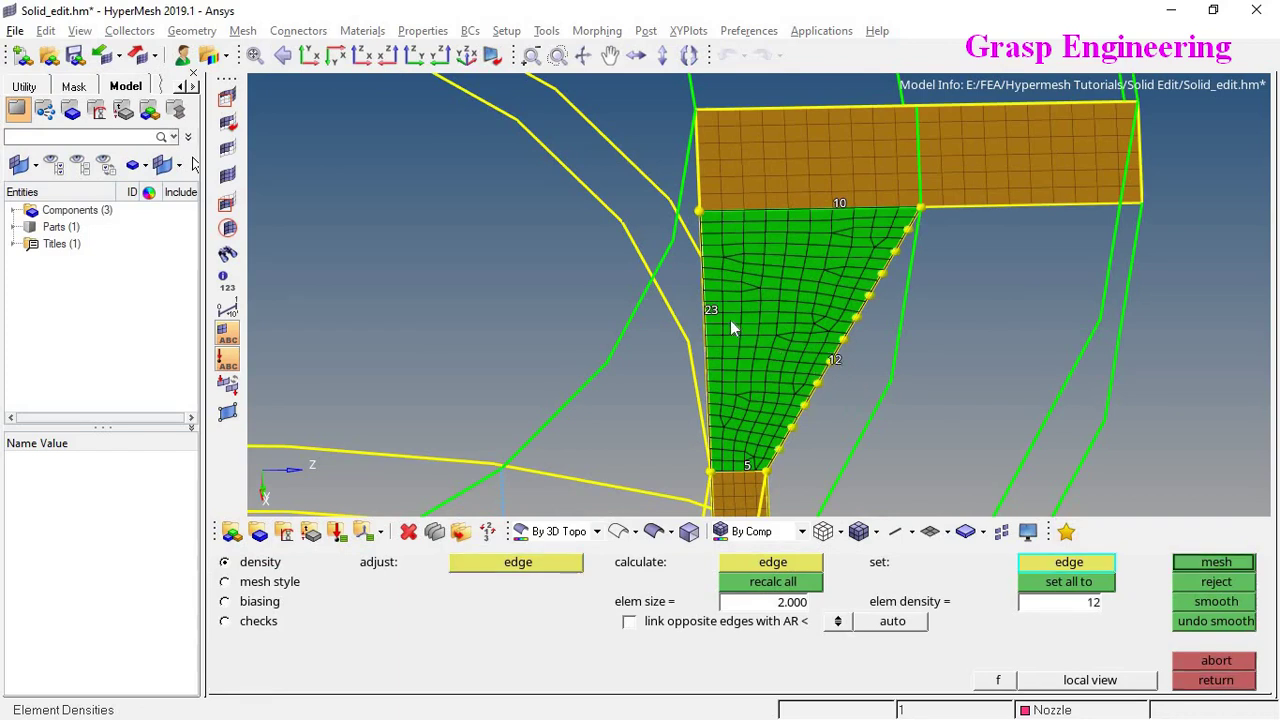
pyautogui.click(711, 312)
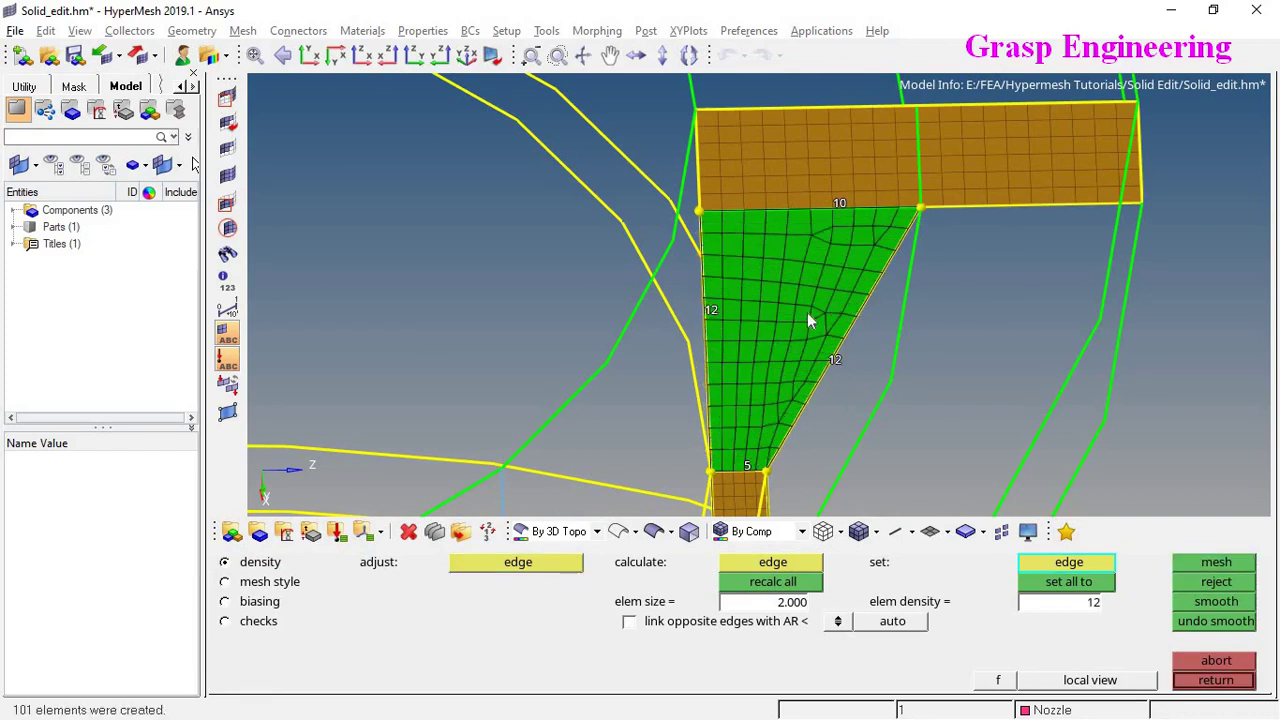
# Set the mesh style's element type to quads for the tapered hub surface
pyautogui.click(269, 582)
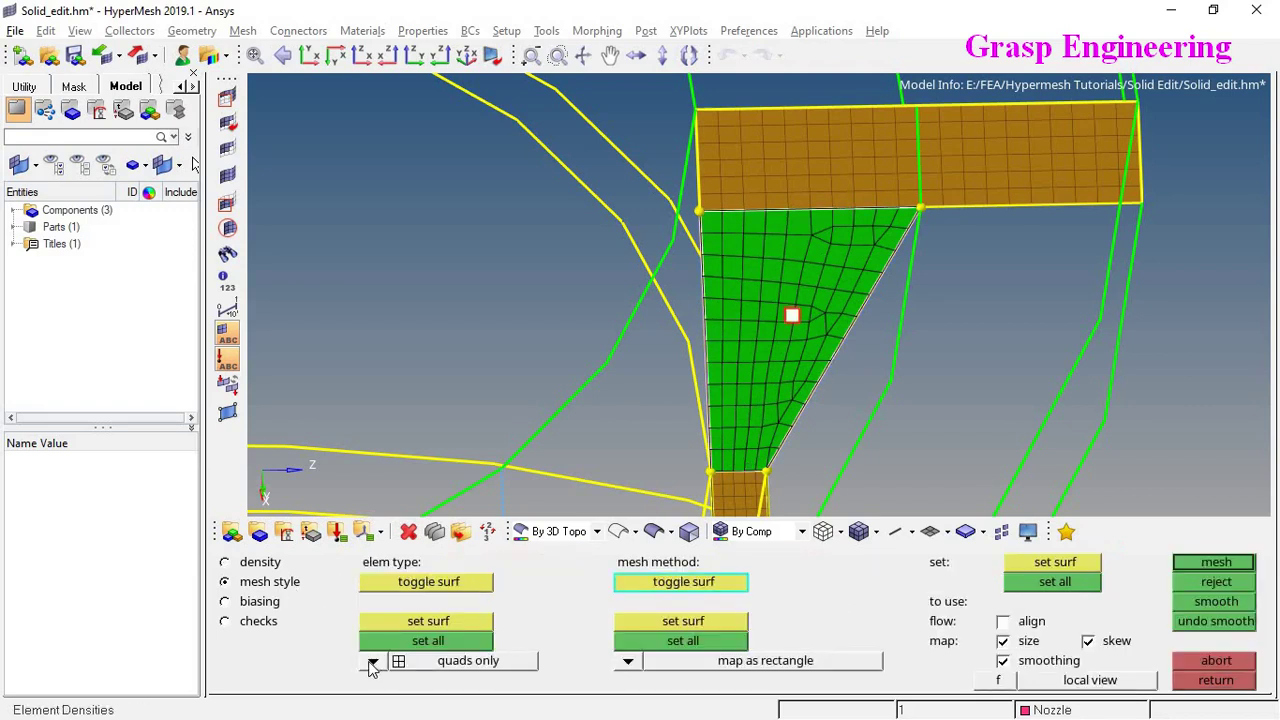
pyautogui.click(370, 662)
pyautogui.click(380, 584)
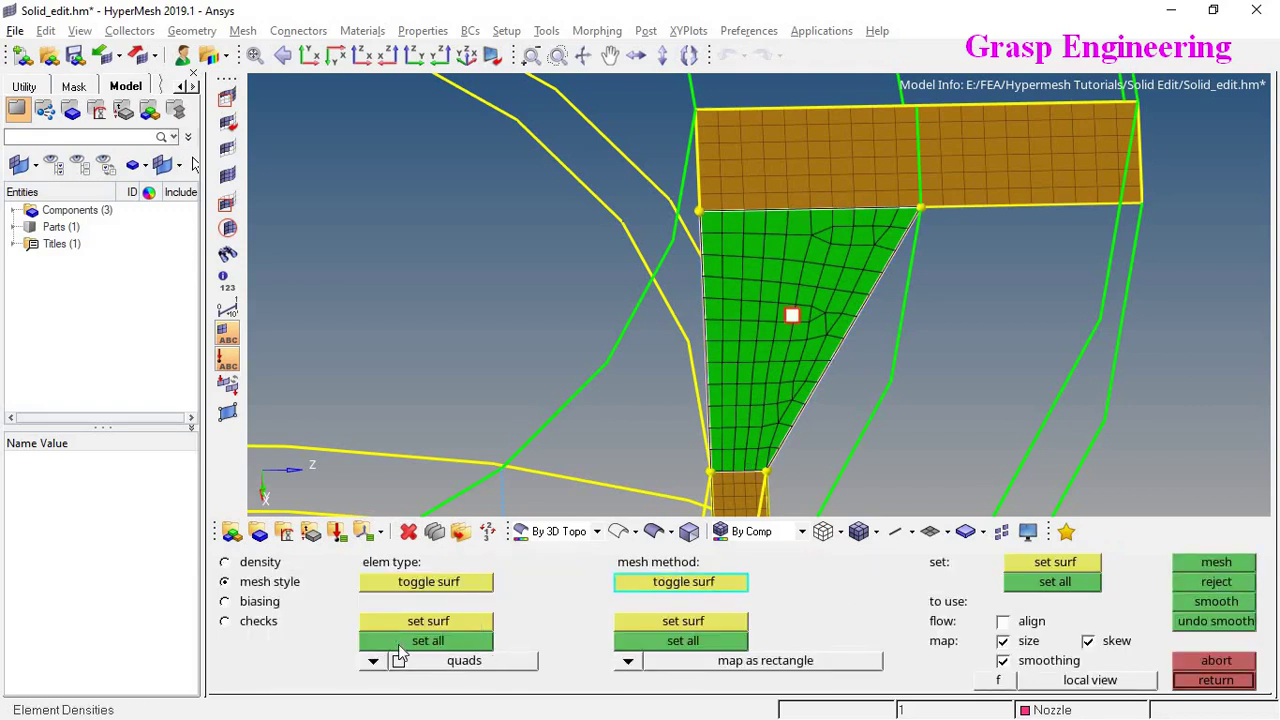
pyautogui.click(397, 645)
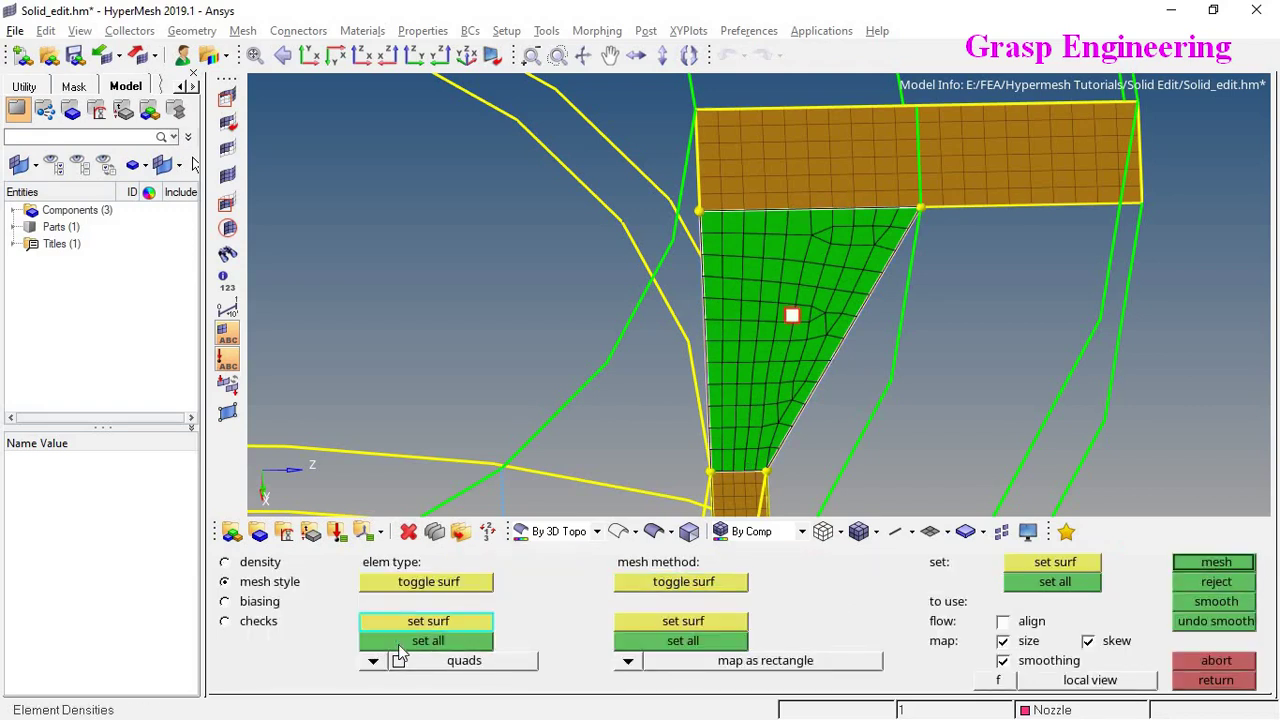
# Remesh the tapered hub surface using the quads element type
pyautogui.click(1210, 563)
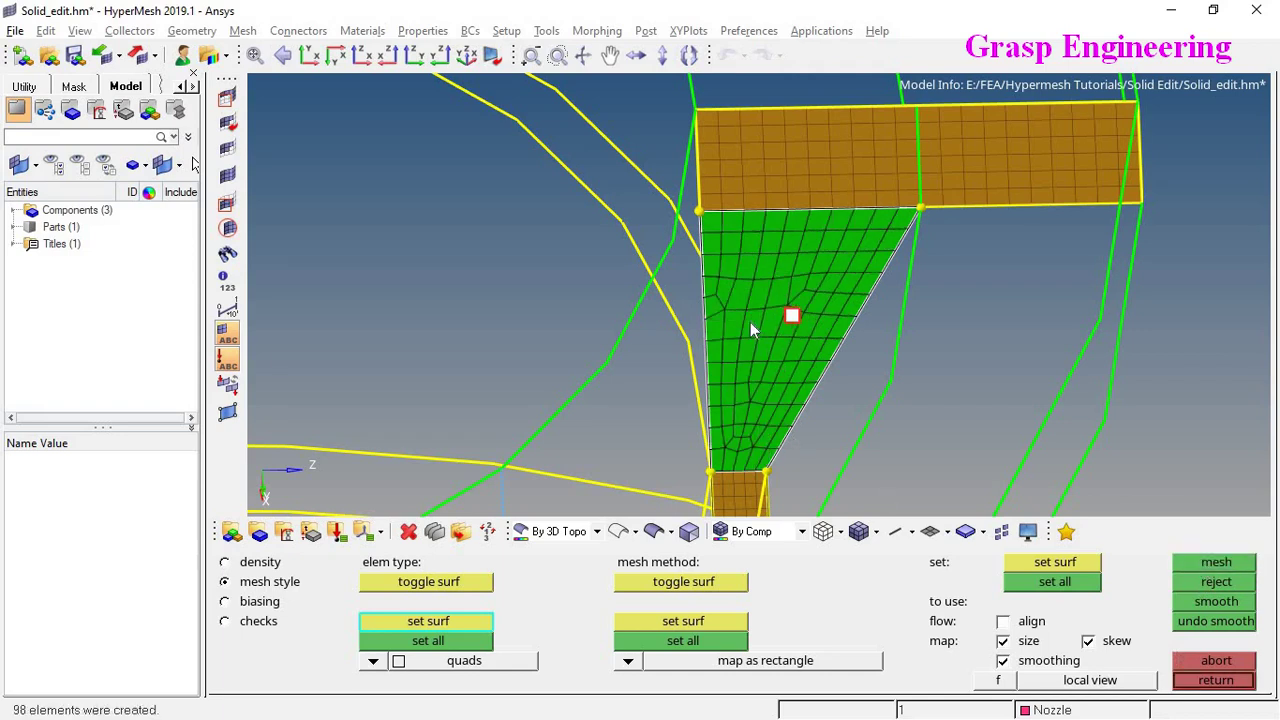
pyautogui.scroll(-3, 750, 322)
pyautogui.scroll(6, 761, 314)
pyautogui.scroll(-2, 776, 340)
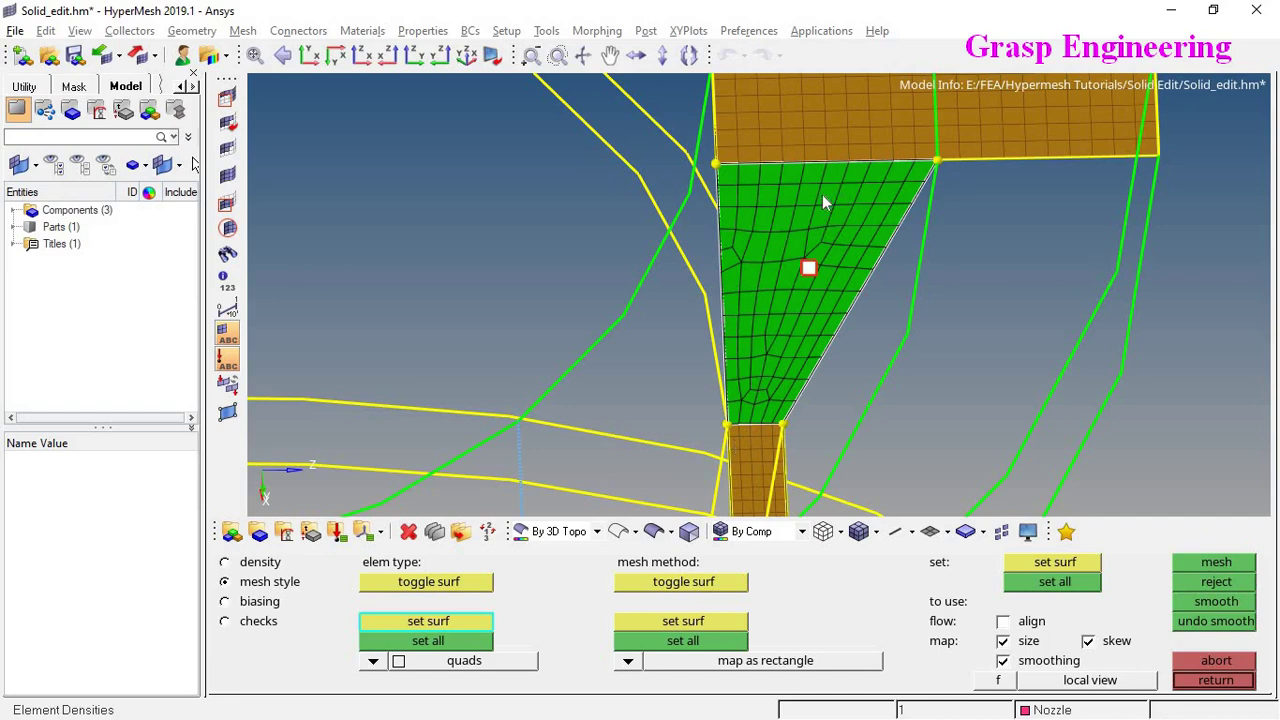
pyautogui.scroll(-3, 788, 317)
pyautogui.scroll(3, 790, 320)
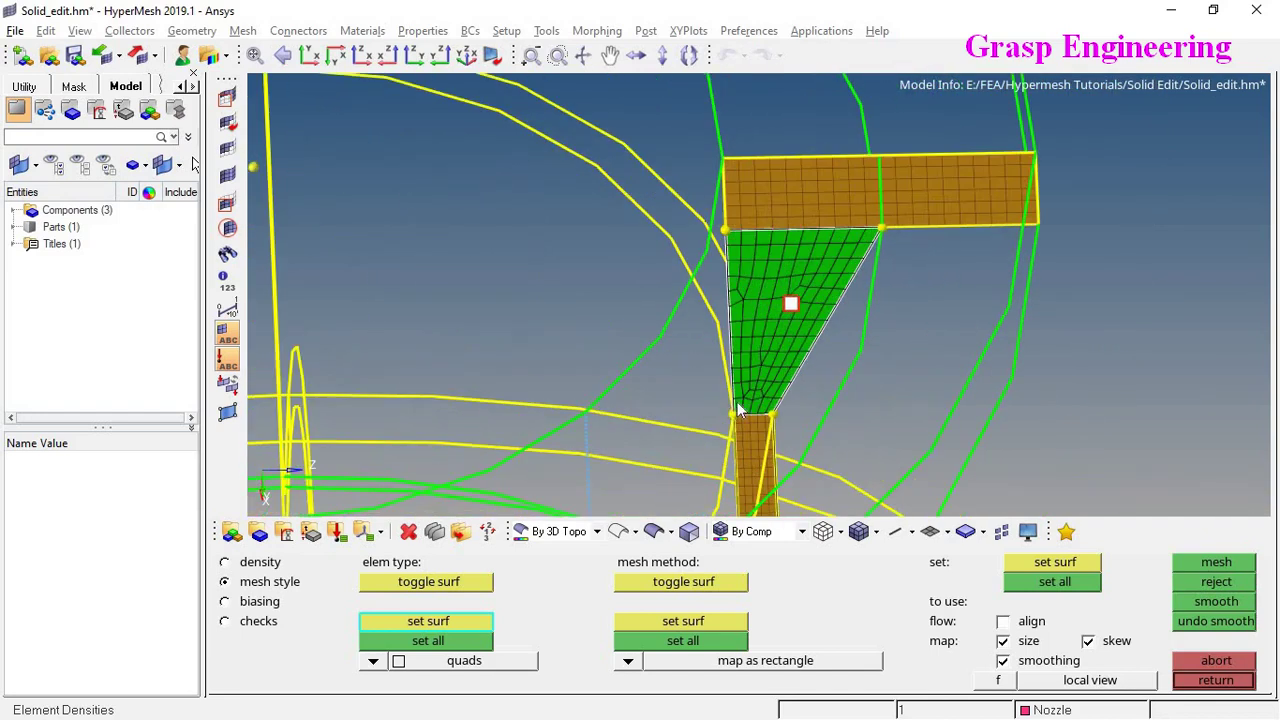
pyautogui.scroll(3, 777, 426)
pyautogui.scroll(-2, 796, 411)
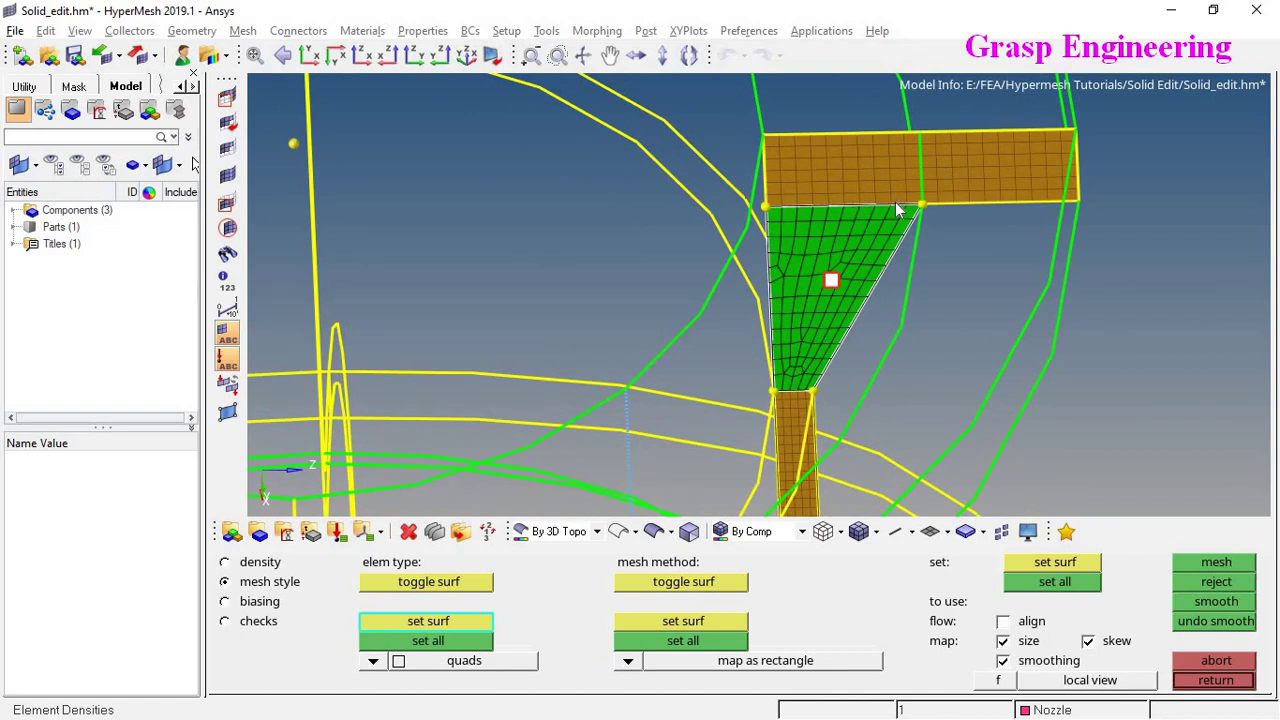
# Check the section mesh from the hub down to the fillet and shell, accept it and leave automesh
pyautogui.keyDown('ctrl'); pyautogui.moveTo(804, 261); pyautogui.dragTo(766, 194, button='right'); pyautogui.keyUp('ctrl')
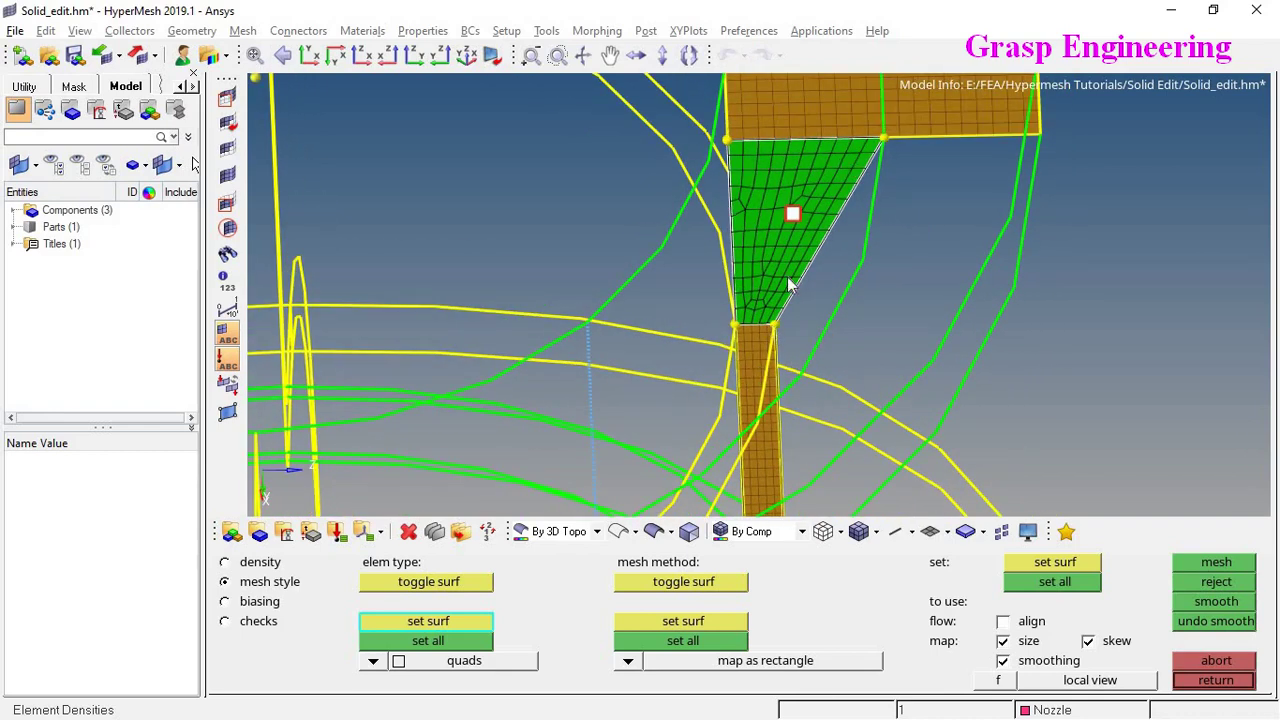
pyautogui.keyDown('ctrl'); pyautogui.moveTo(797, 306); pyautogui.dragTo(803, 290, button='right'); pyautogui.keyUp('ctrl')
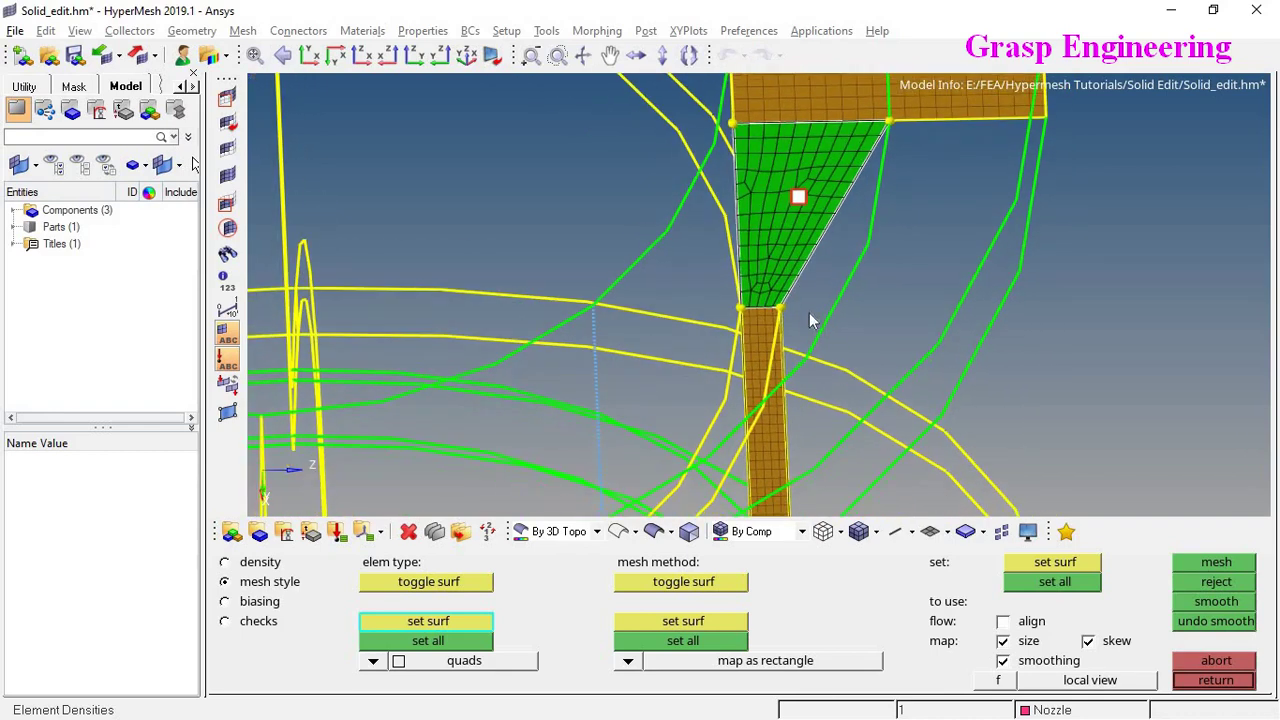
pyautogui.keyDown('ctrl'); pyautogui.moveTo(779, 200); pyautogui.dragTo(775, 105, button='right'); pyautogui.keyUp('ctrl')
pyautogui.keyDown('ctrl'); pyautogui.moveTo(798, 392); pyautogui.dragTo(786, 127, button='right'); pyautogui.keyUp('ctrl')
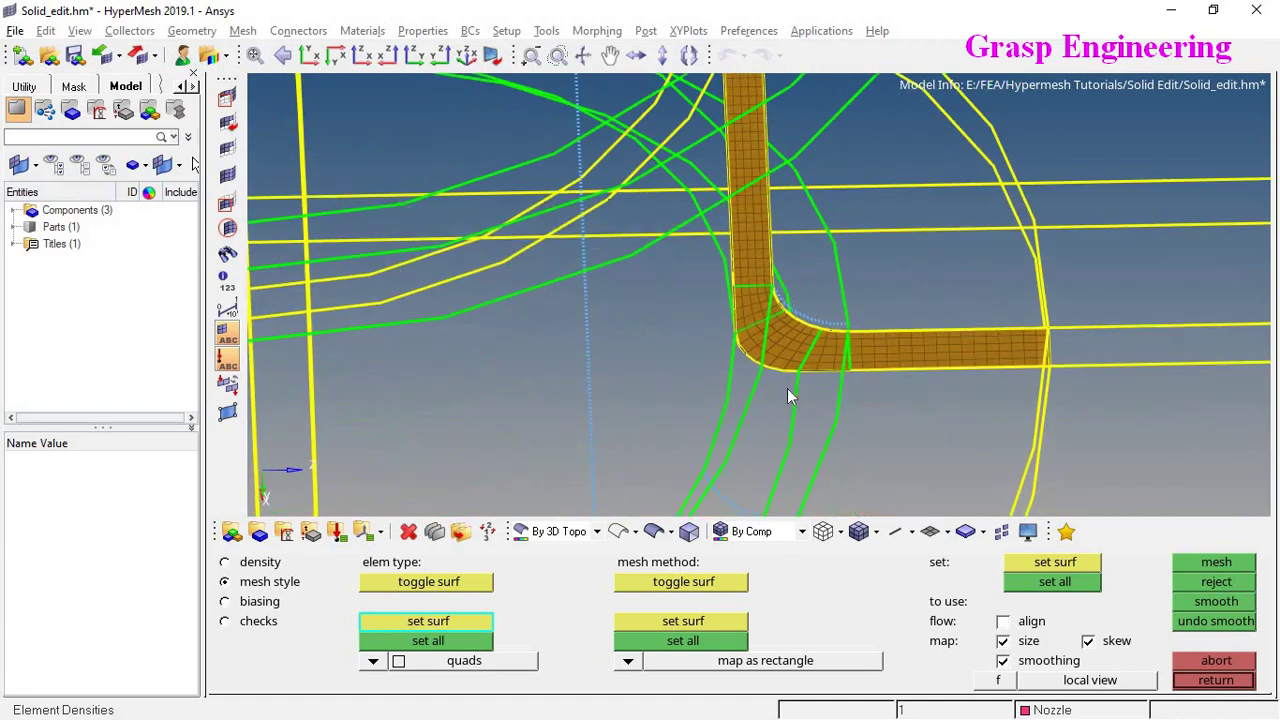
pyautogui.keyDown('ctrl'); pyautogui.scroll(-3, 792, 405); pyautogui.keyUp('ctrl')
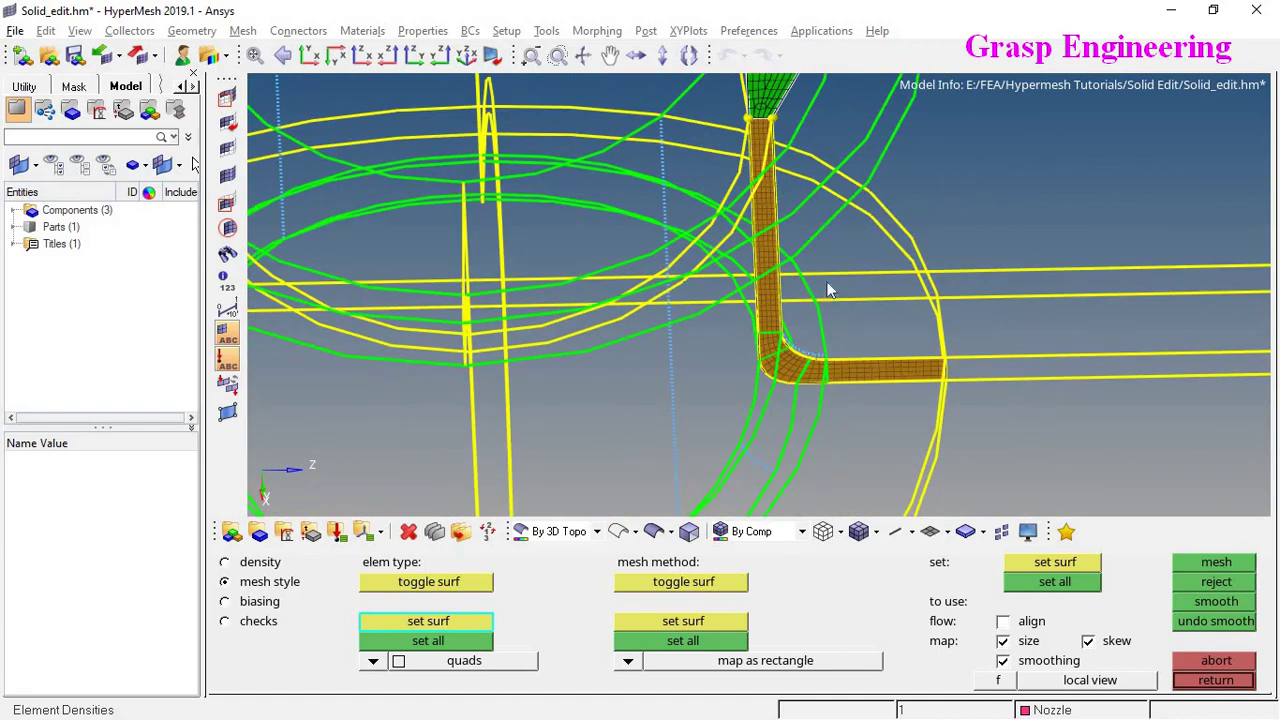
pyautogui.press('Escape')
pyautogui.press('Escape')
pyautogui.keyDown('ctrl'); pyautogui.moveTo(828, 290); pyautogui.dragTo(829, 347); pyautogui.keyUp('ctrl')
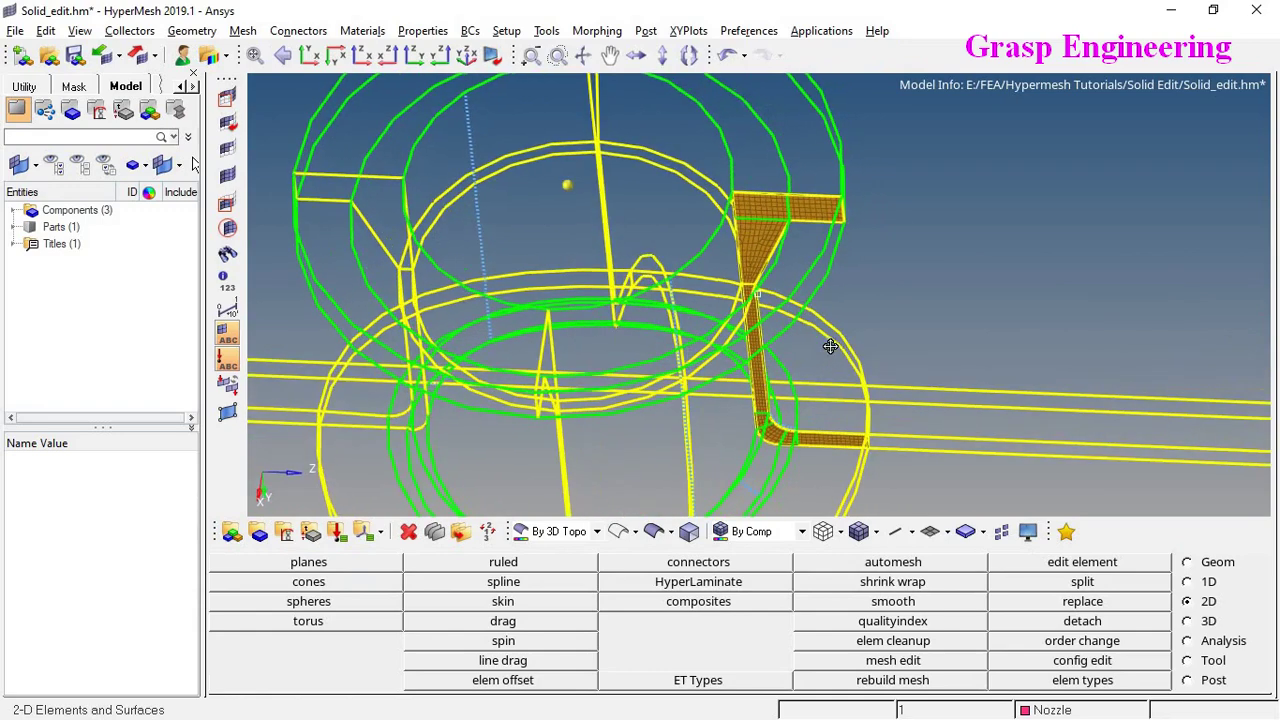
# Reopen automesh for surface selection and switch the geometry display from wireframe to shaded
pyautogui.click(951, 563)
pyautogui.keyDown('ctrl'); pyautogui.moveTo(888, 379); pyautogui.dragTo(783, 402); pyautogui.keyUp('ctrl')
pyautogui.keyDown('ctrl'); pyautogui.moveTo(876, 448); pyautogui.dragTo(856, 419); pyautogui.keyUp('ctrl')
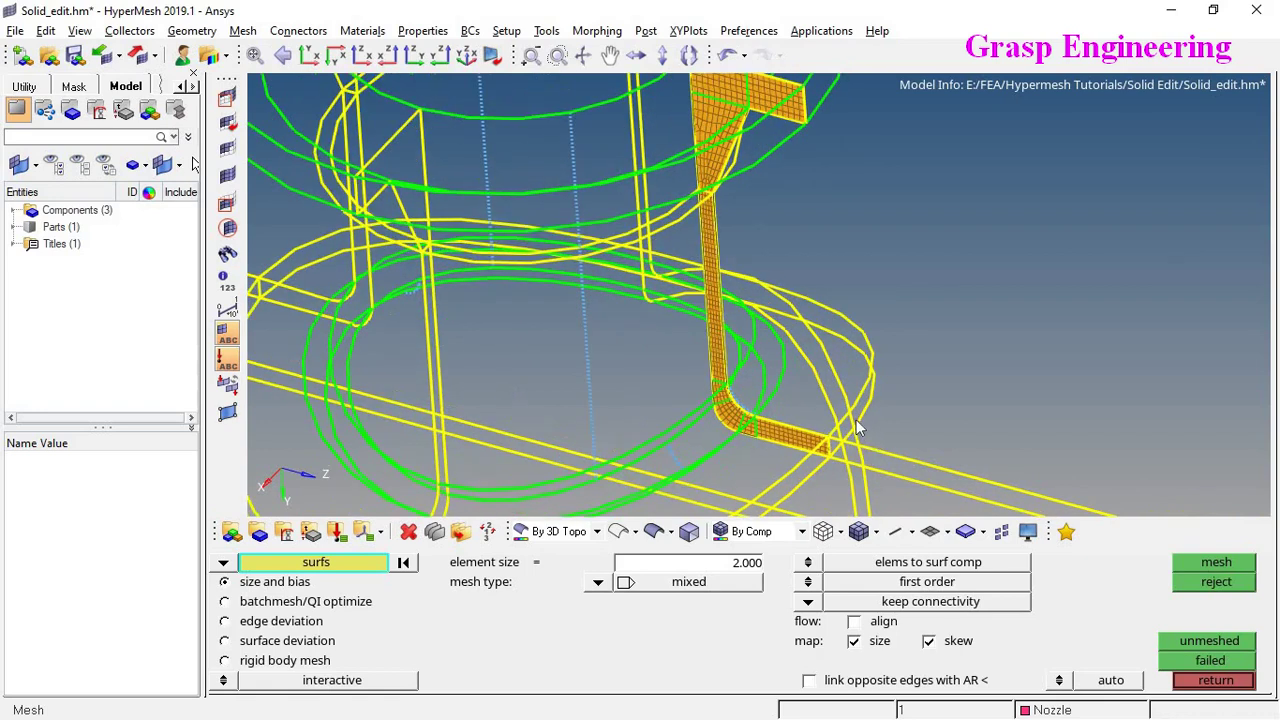
pyautogui.click(856, 419)
pyautogui.rightClick(858, 418)
pyautogui.keyDown('ctrl'); pyautogui.scroll(-4, 882, 403); pyautogui.keyUp('ctrl')
pyautogui.keyDown('ctrl'); pyautogui.moveTo(829, 371); pyautogui.dragTo(717, 502); pyautogui.keyUp('ctrl')
pyautogui.scroll(8, 828, 404)
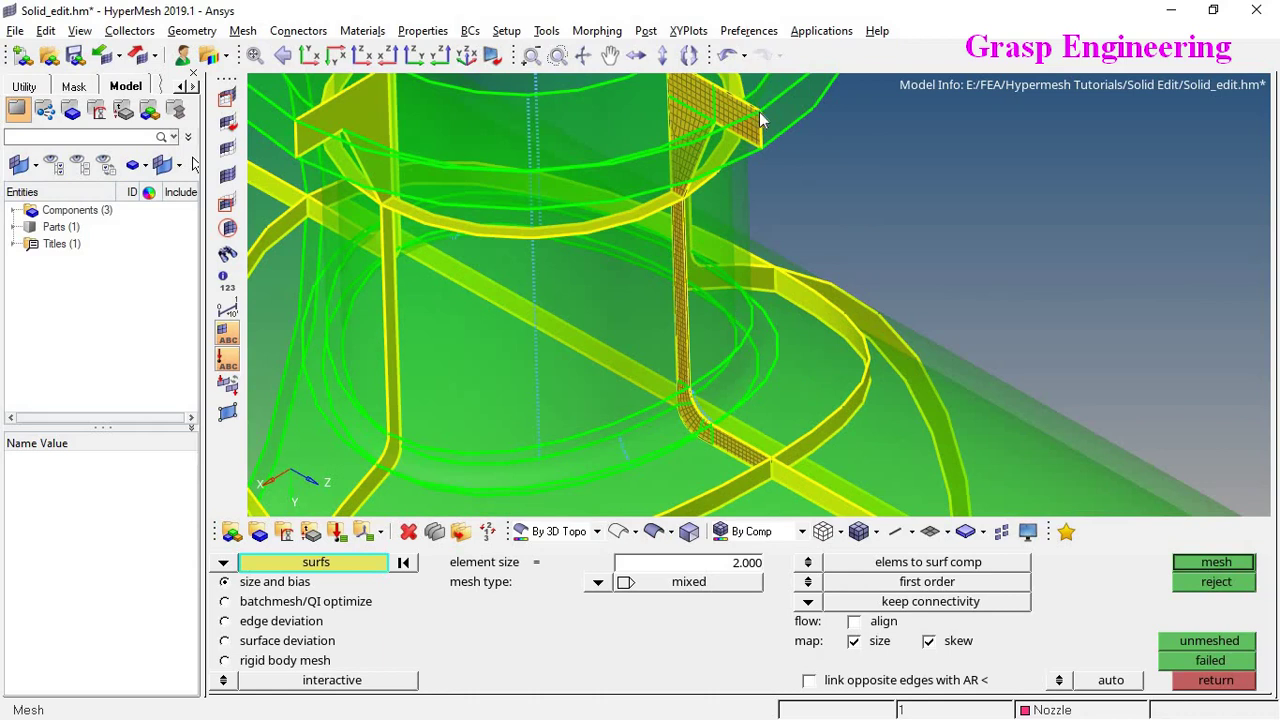
pyautogui.keyDown('ctrl'); pyautogui.moveTo(770, 283); pyautogui.dragTo(818, 372, button='right'); pyautogui.keyUp('ctrl')
pyautogui.keyDown('ctrl'); pyautogui.moveTo(838, 300); pyautogui.dragTo(728, 354); pyautogui.keyUp('ctrl')
pyautogui.keyDown('ctrl'); pyautogui.scroll(-5, 752, 334); pyautogui.keyUp('ctrl')
pyautogui.keyDown('ctrl'); pyautogui.moveTo(722, 460); pyautogui.dragTo(709, 354, button='right'); pyautogui.keyUp('ctrl')
pyautogui.keyDown('ctrl'); pyautogui.moveTo(709, 354); pyautogui.dragTo(632, 358); pyautogui.keyUp('ctrl')
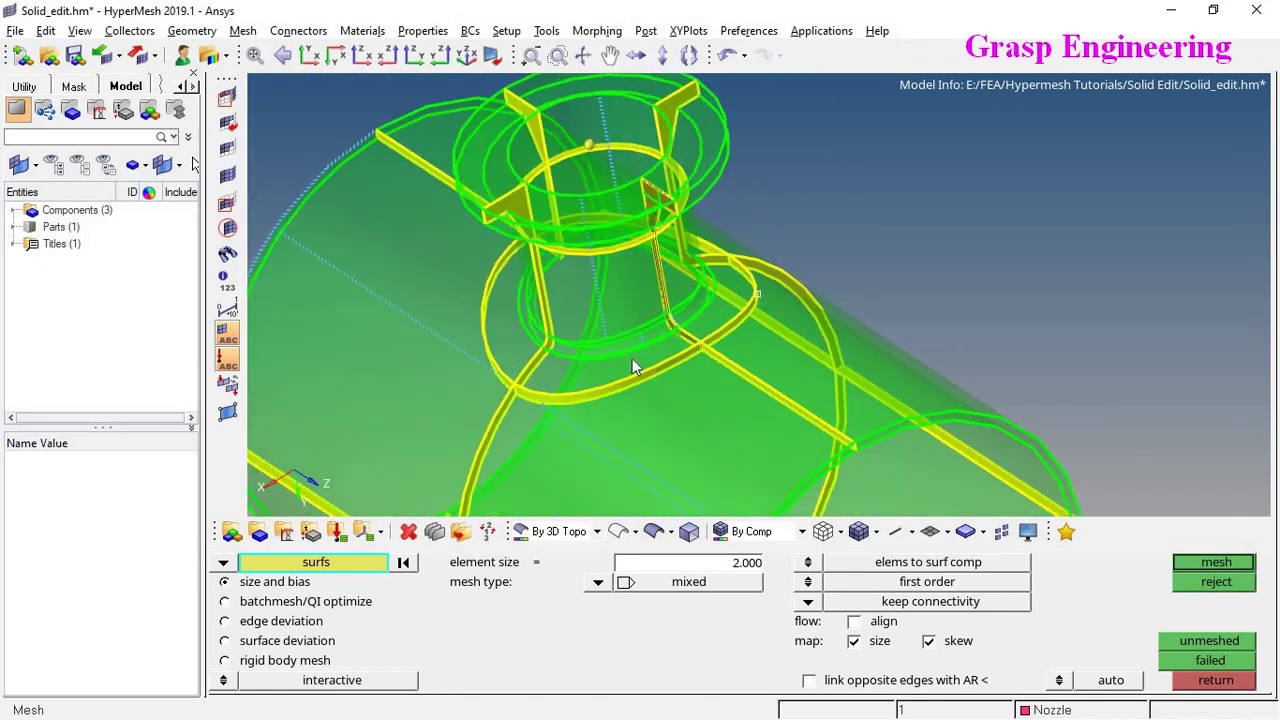
# Mesh the narrow curved side surface on the shell, adjoining the meshed radial section, with an element size of 3
pyautogui.scroll(6, 748, 328)
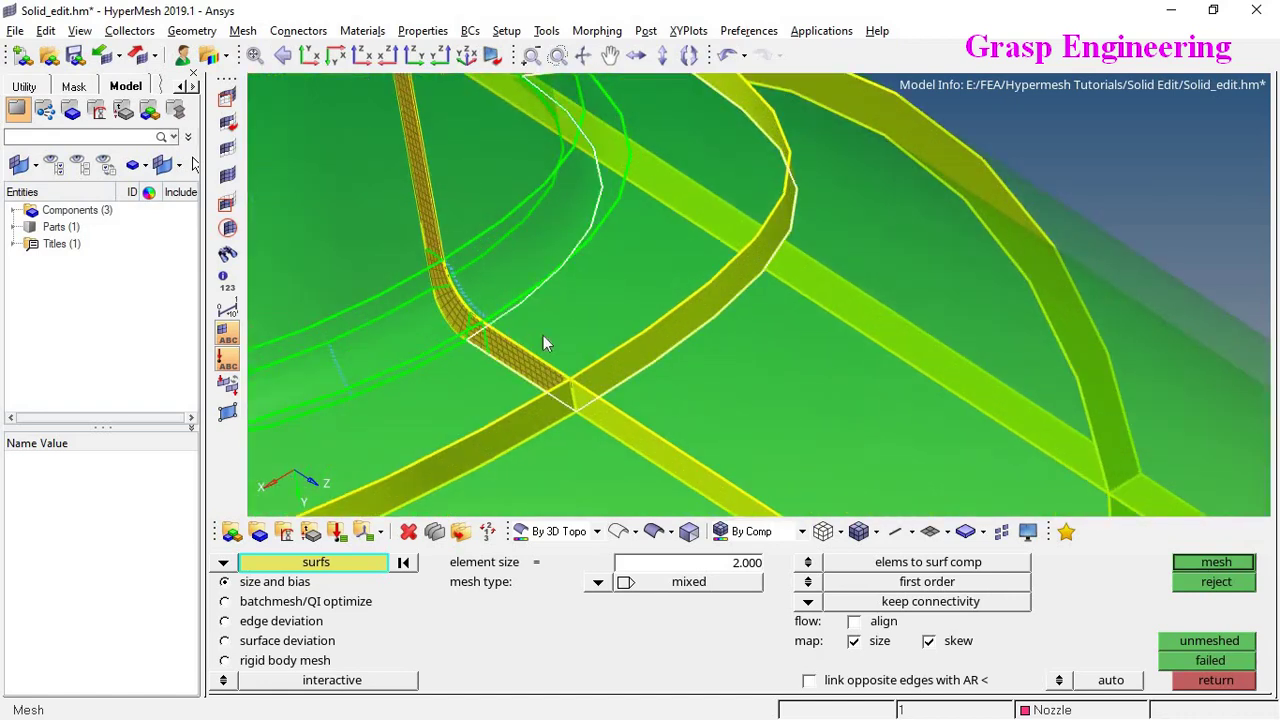
pyautogui.click(614, 379)
pyautogui.scroll(-3, 747, 347)
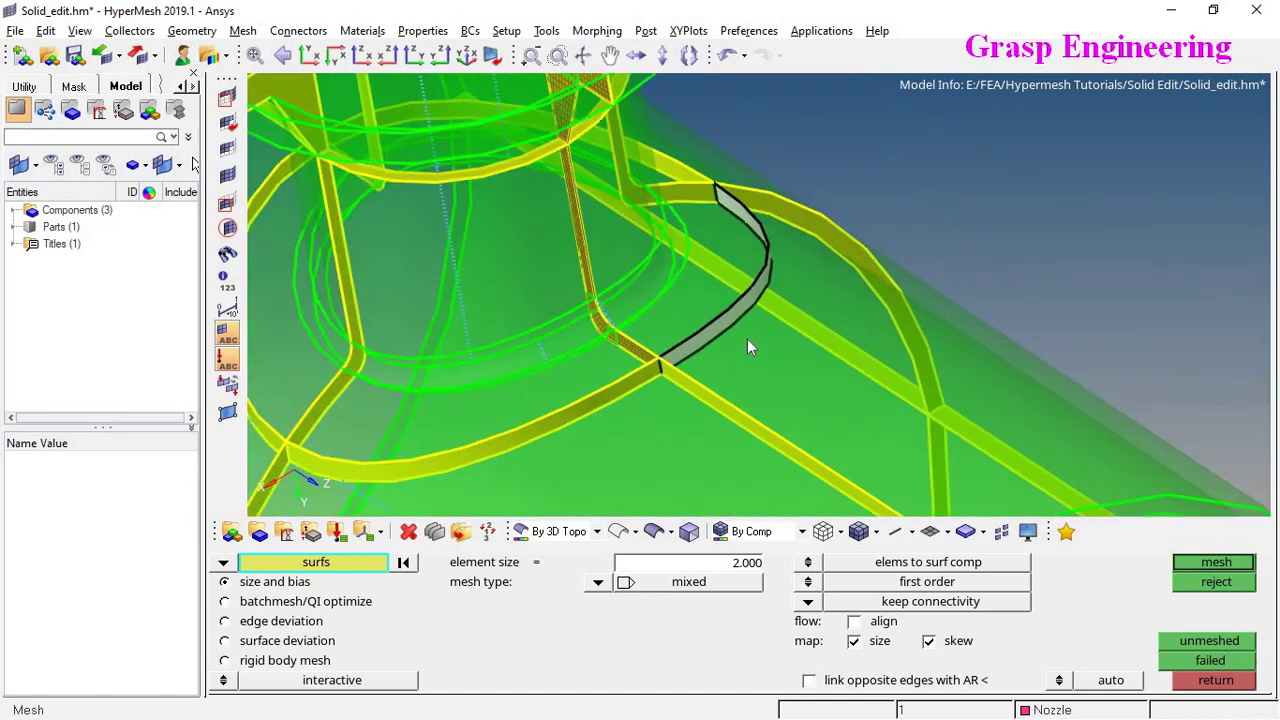
pyautogui.scroll(-2, 747, 338)
pyautogui.keyDown('ctrl'); pyautogui.moveTo(608, 398); pyautogui.dragTo(679, 414); pyautogui.keyUp('ctrl')
pyautogui.scroll(3, 679, 414)
pyautogui.click(742, 566)
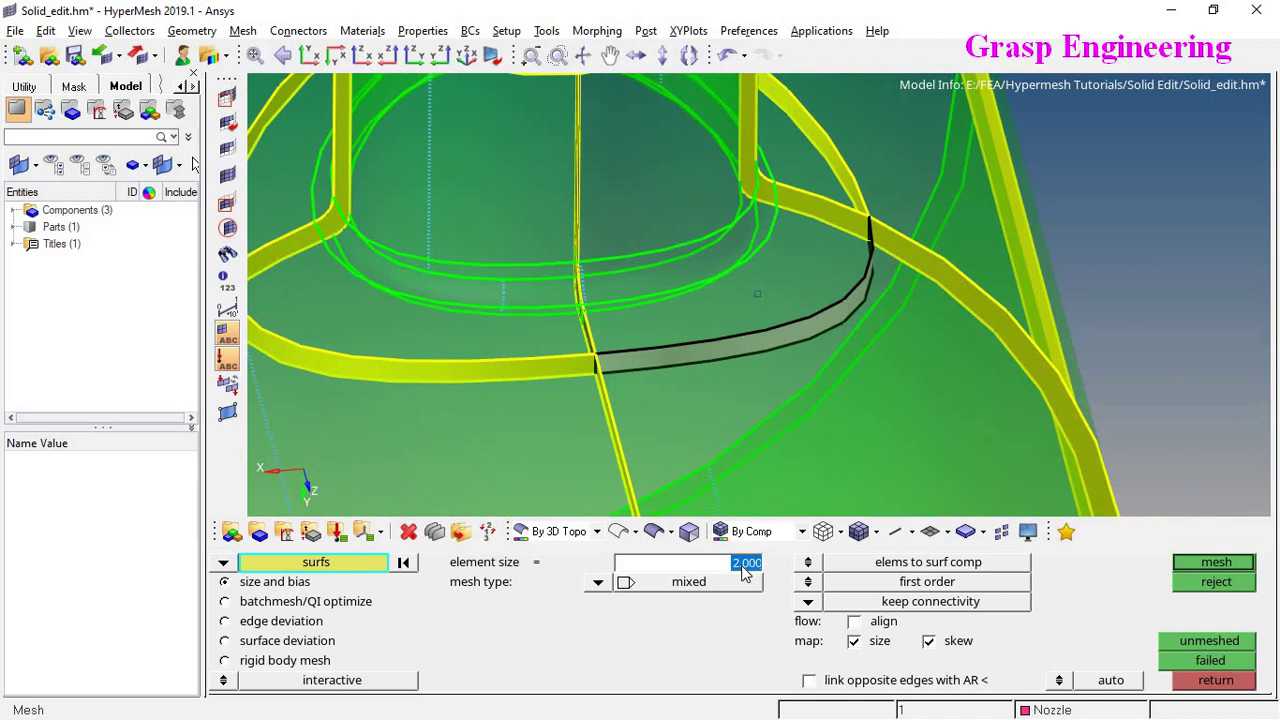
pyautogui.write('3')
pyautogui.click(1216, 562)
pyautogui.keyDown('ctrl'); pyautogui.moveTo(760, 350); pyautogui.dragTo(1000, 280); pyautogui.keyUp('ctrl')
# Set the element density of both long edges of the curved side surface to 40
pyautogui.click(1080, 603)
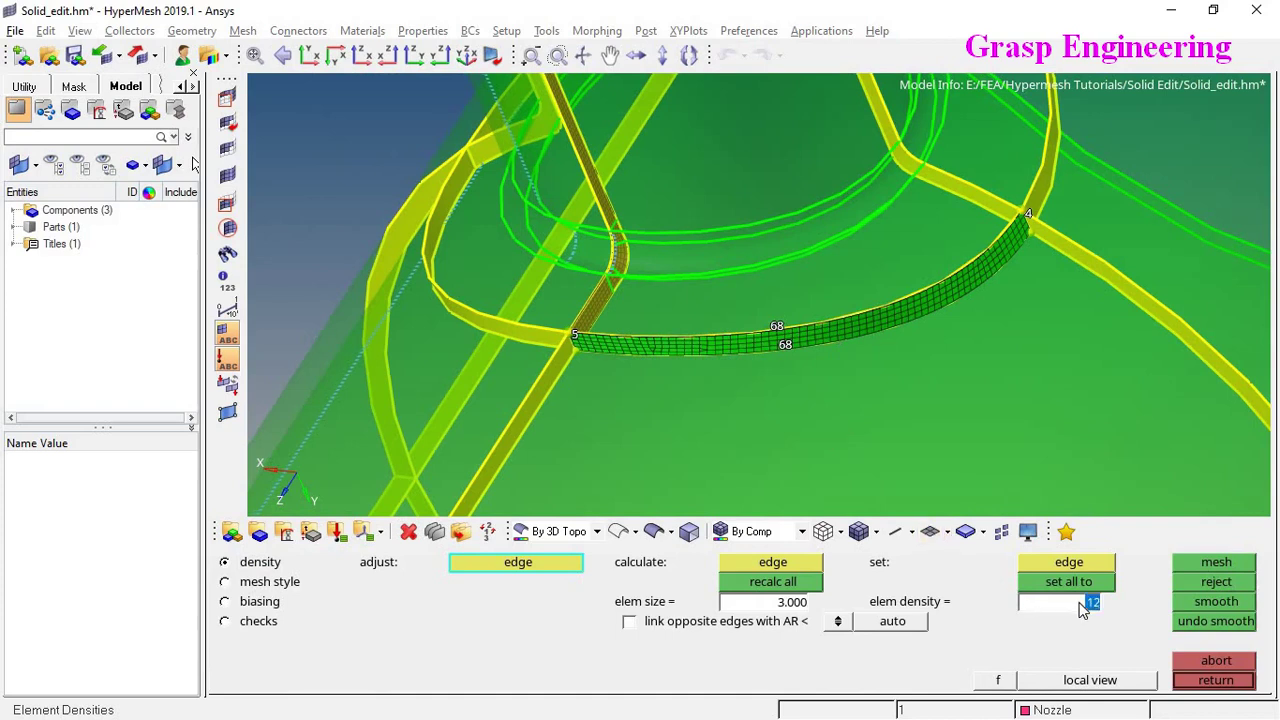
pyautogui.write('5')
pyautogui.press('Return')
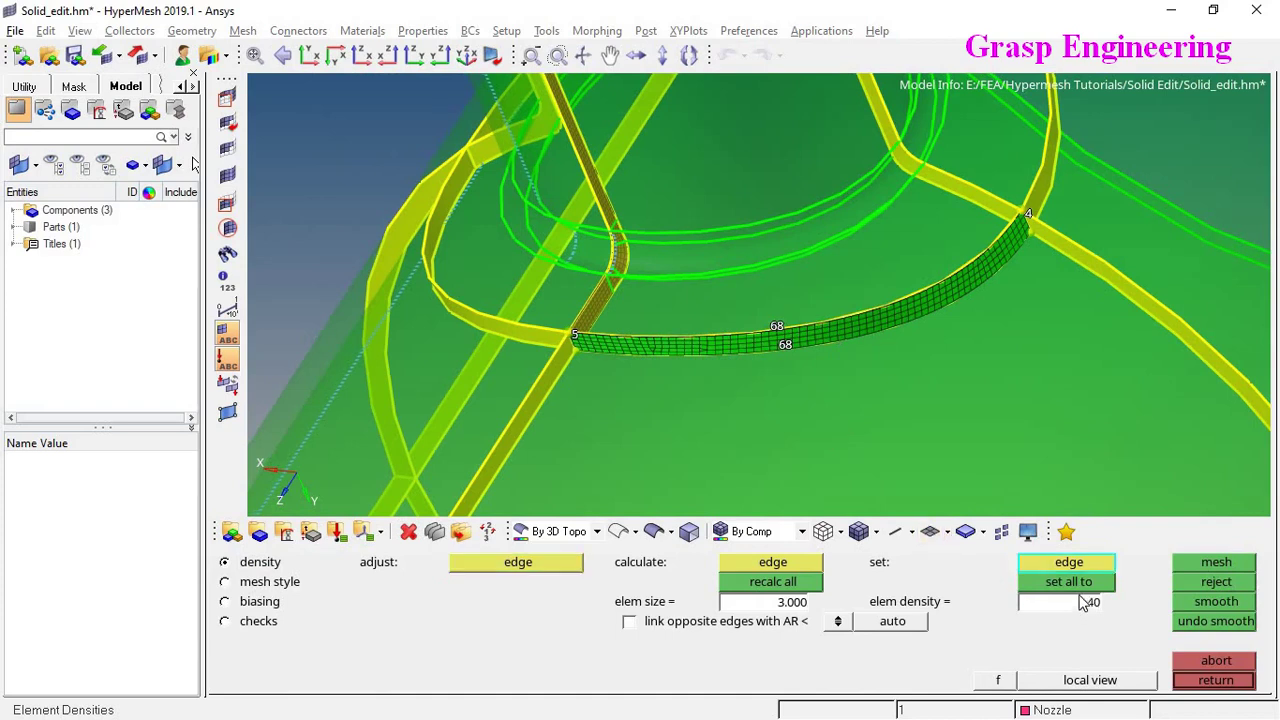
pyautogui.click(783, 342)
pyautogui.keyDown('ctrl'); pyautogui.moveTo(783, 342); pyautogui.dragTo(845, 218); pyautogui.keyUp('ctrl')
pyautogui.keyDown('ctrl'); pyautogui.scroll(3, 845, 218); pyautogui.keyUp('ctrl')
# Adjust the element density of the curved surface's far short edge and accept the mesh
pyautogui.click(526, 564)
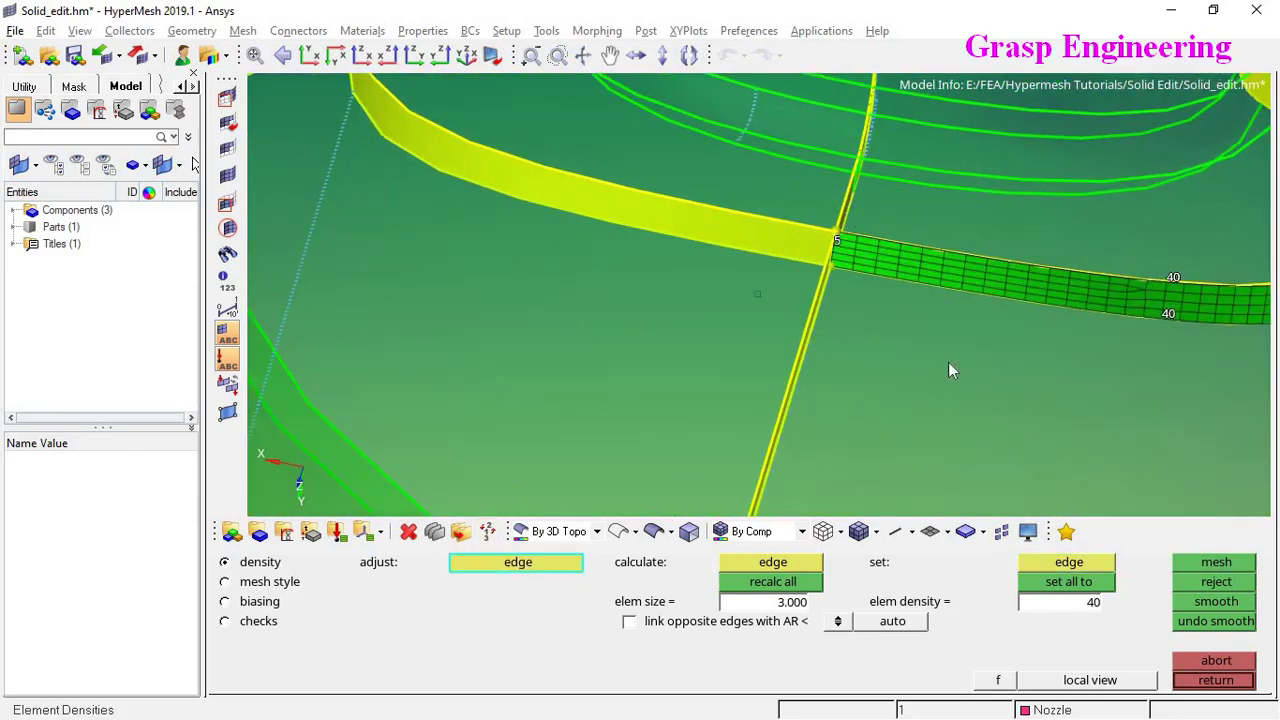
pyautogui.keyDown('ctrl'); pyautogui.moveTo(950, 370); pyautogui.dragTo(897, 363); pyautogui.keyUp('ctrl')
pyautogui.click(962, 307)
pyautogui.press('Escape')
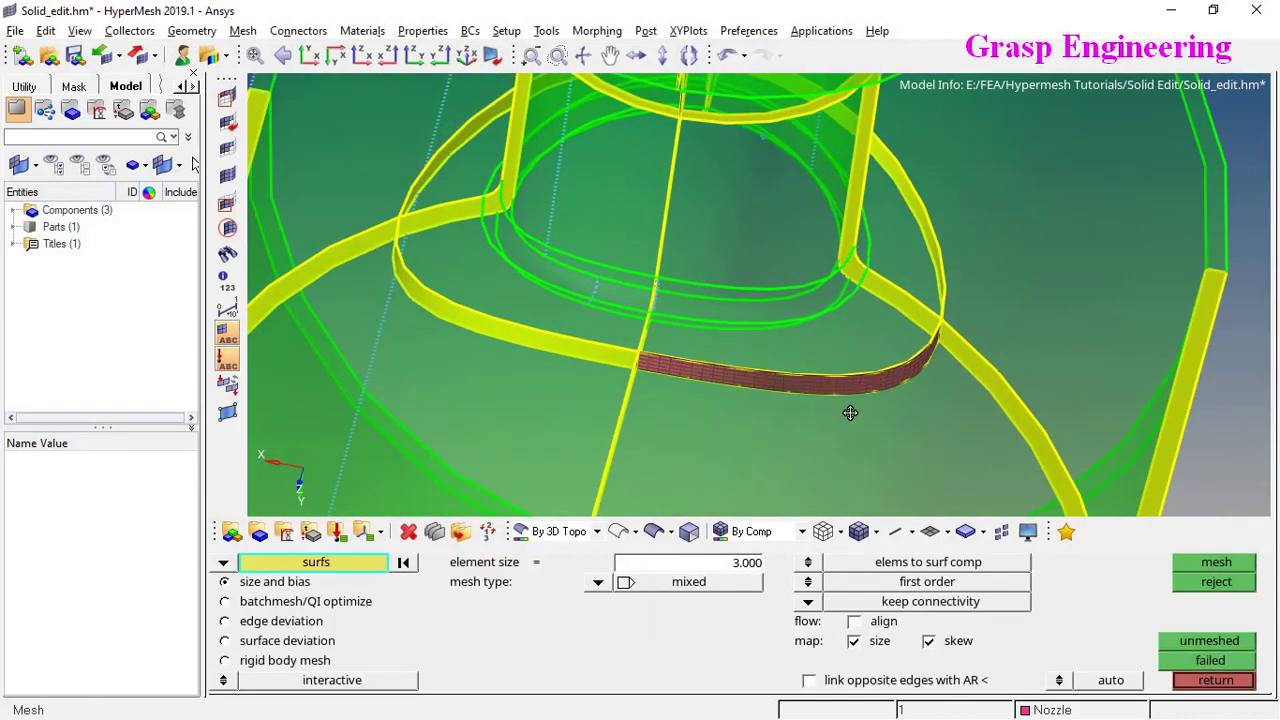
# Leave automesh and examine the curved side surface's mesh in wireframe and shaded display
pyautogui.keyDown('ctrl'); pyautogui.moveTo(850, 413); pyautogui.dragTo(896, 396); pyautogui.keyUp('ctrl')
pyautogui.click(1212, 687)
pyautogui.moveTo(757, 305)
pyautogui.keyDown('ctrl'); pyautogui.mouseDown()
pyautogui.moveTo(735, 353)
pyautogui.moveTo(793, 360)
pyautogui.moveTo(749, 260)
pyautogui.moveTo(753, 317)
pyautogui.mouseUp(); pyautogui.keyUp('ctrl')
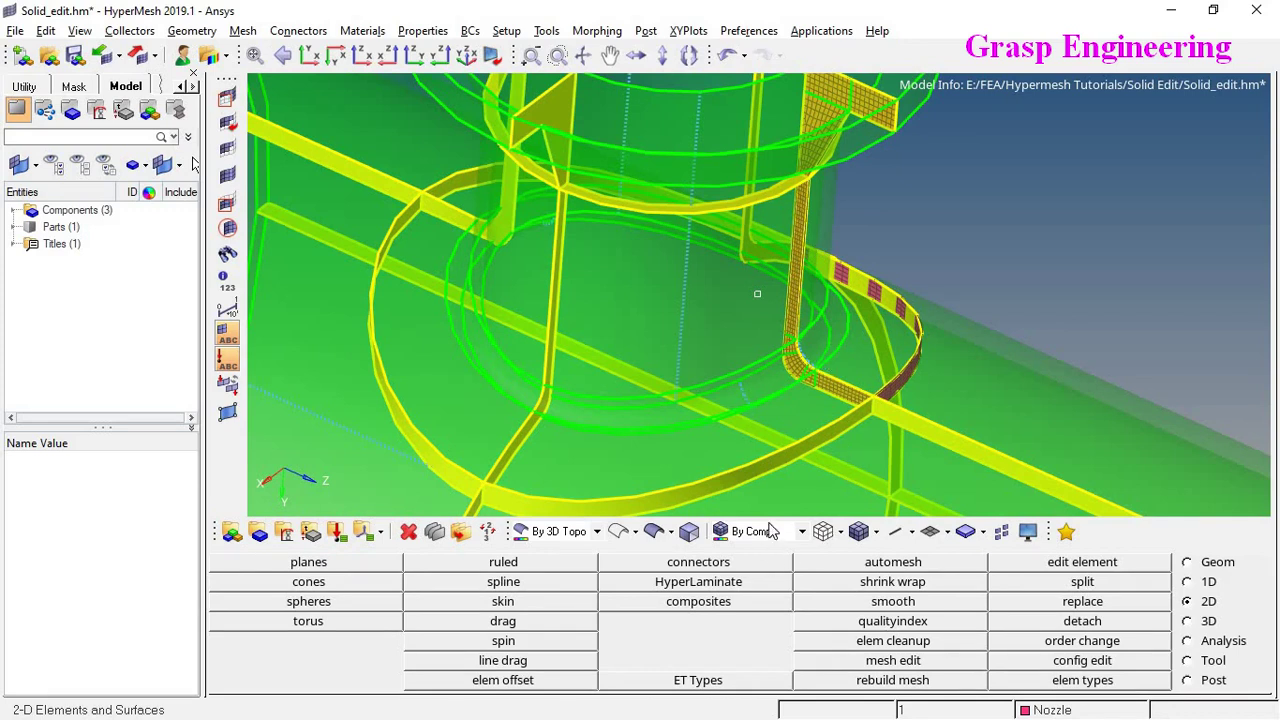
pyautogui.click(653, 531)
pyautogui.moveTo(948, 287)
pyautogui.keyDown('ctrl'); pyautogui.mouseDown()
pyautogui.moveTo(890, 288)
pyautogui.moveTo(867, 391)
pyautogui.mouseUp(); pyautogui.keyUp('ctrl')
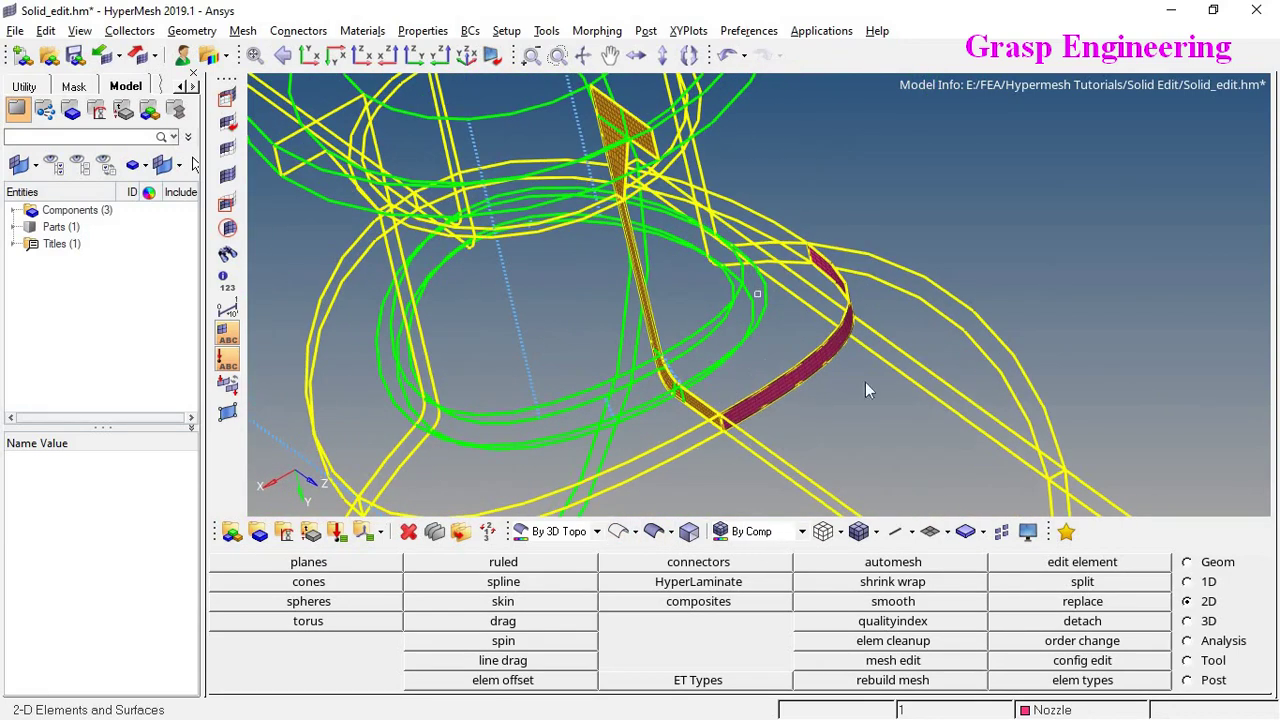
pyautogui.keyDown('ctrl'); pyautogui.moveTo(757, 293); pyautogui.dragTo(975, 287); pyautogui.keyUp('ctrl')
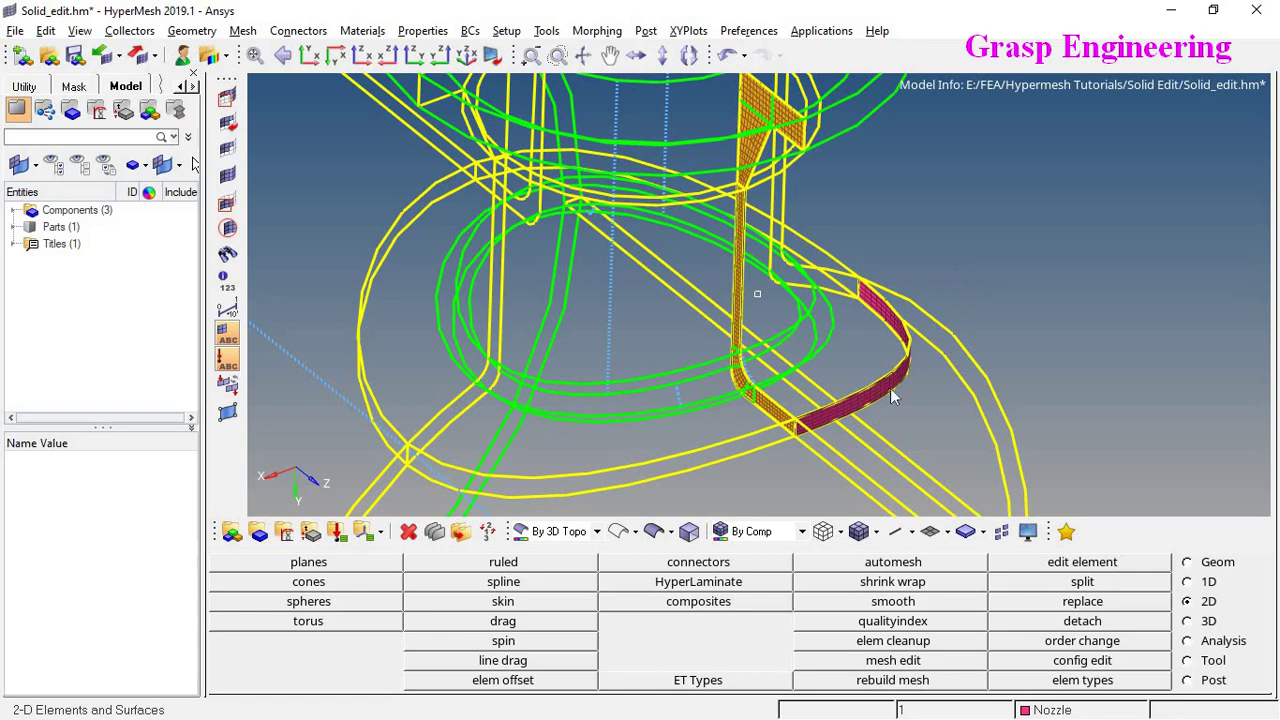
pyautogui.moveTo(893, 397)
pyautogui.keyDown('ctrl'); pyautogui.mouseDown()
pyautogui.moveTo(967, 382)
pyautogui.moveTo(850, 360)
pyautogui.mouseUp(); pyautogui.keyUp('ctrl')
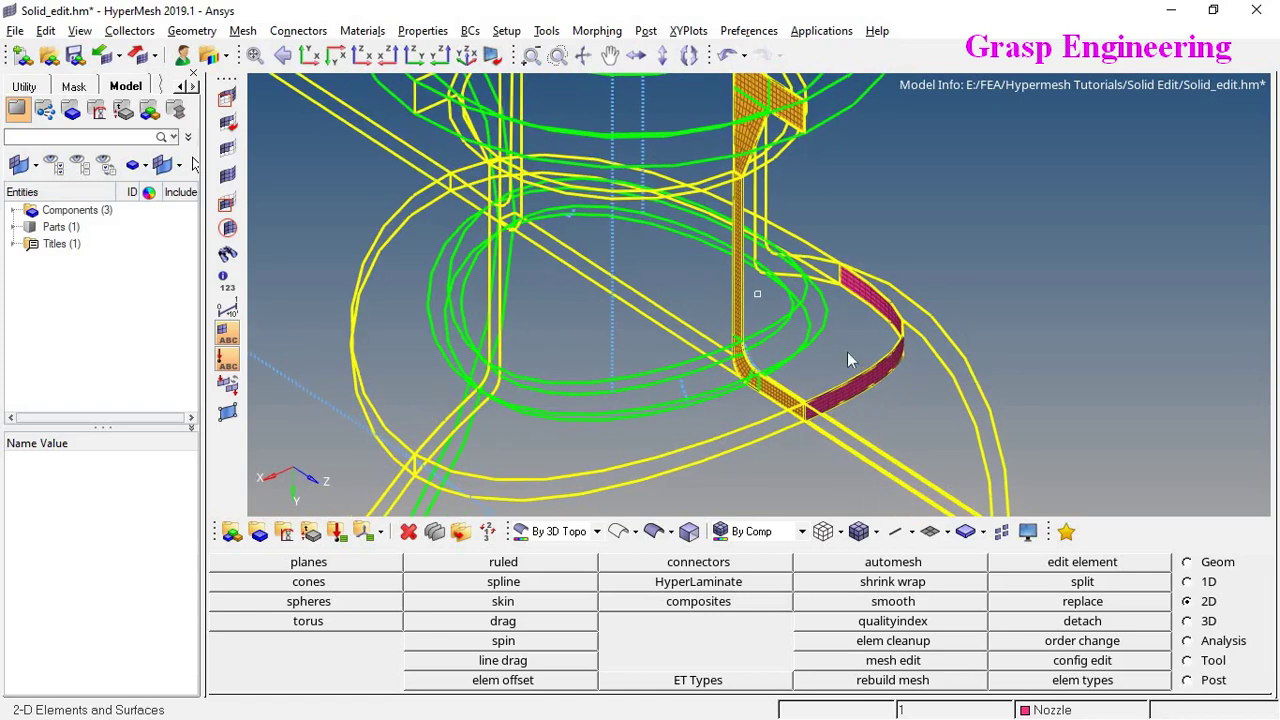
pyautogui.click(653, 532)
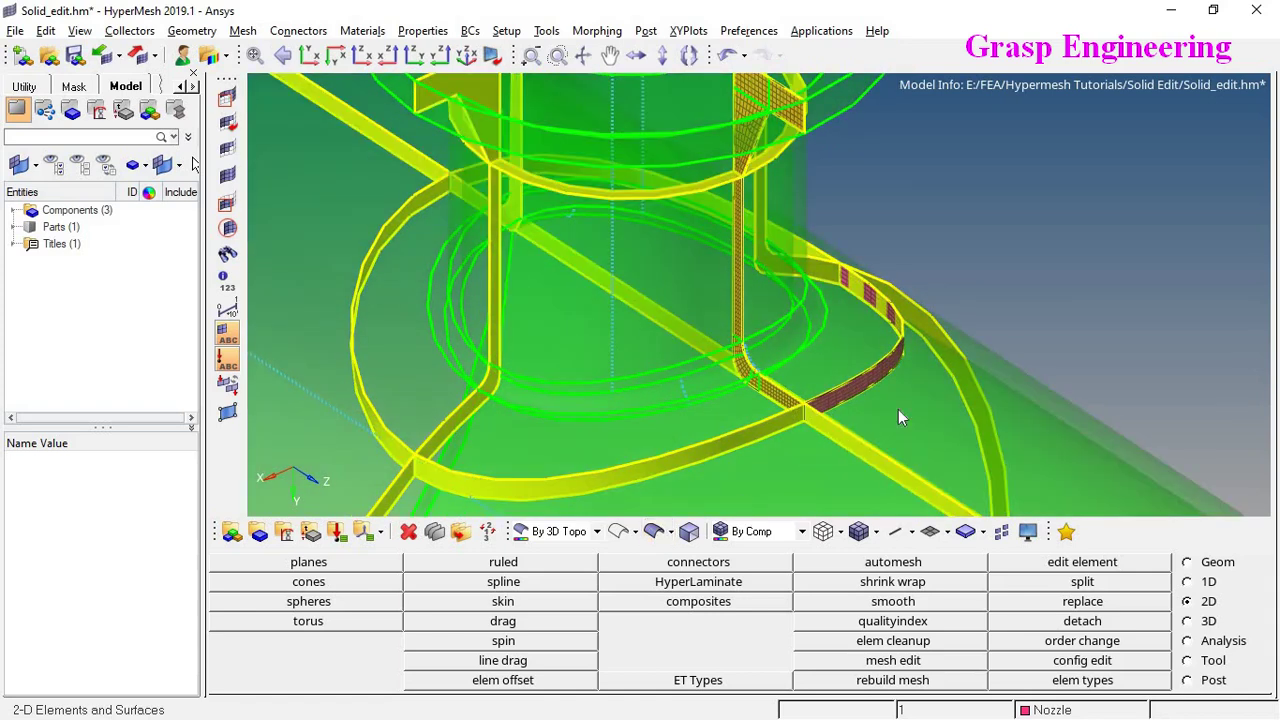
# Solid map the quarter solid of nozzle neck, fillet and shell as one volume with an element size of 5
pyautogui.click(1199, 625)
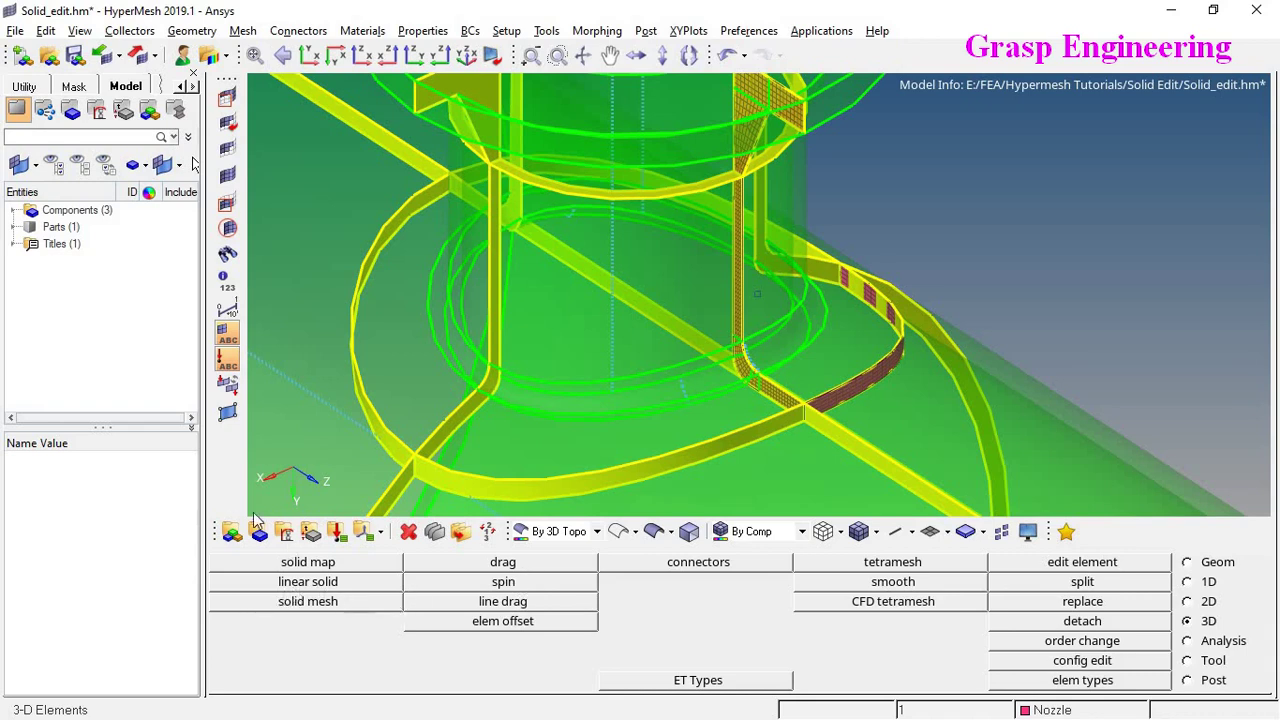
pyautogui.click(310, 563)
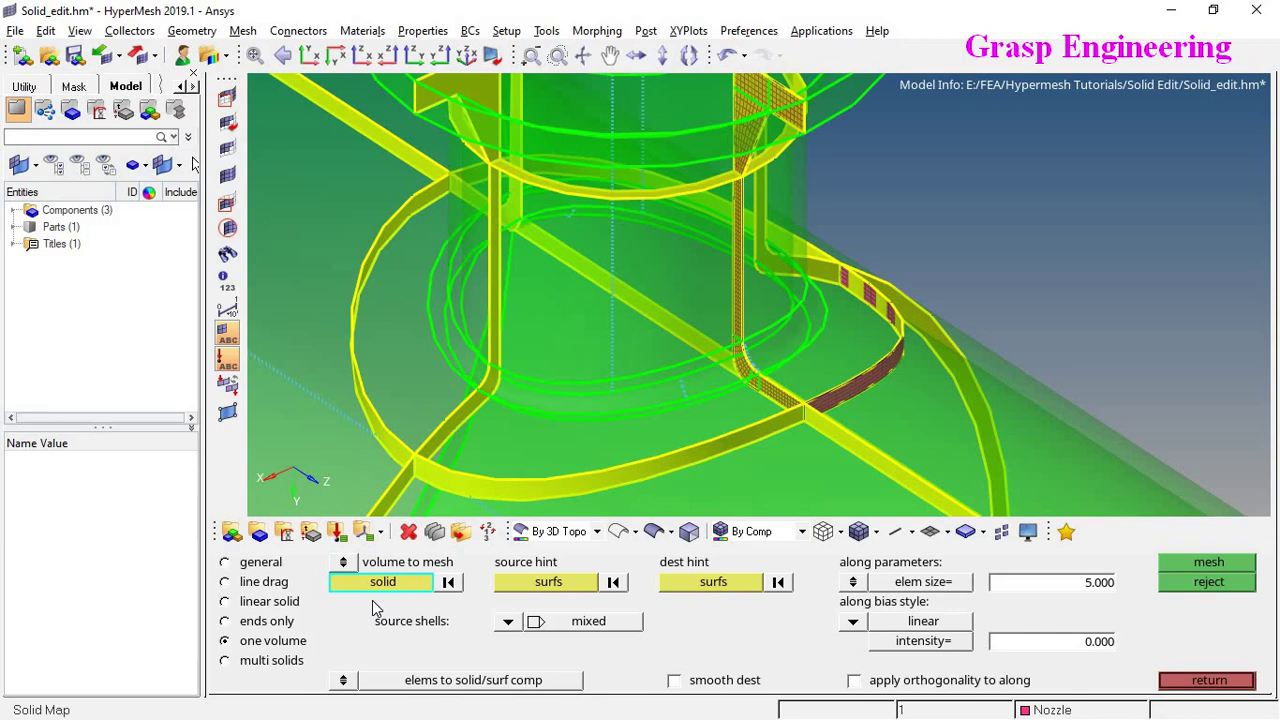
pyautogui.keyDown('ctrl'); pyautogui.scroll(-5, 591, 376); pyautogui.keyUp('ctrl')
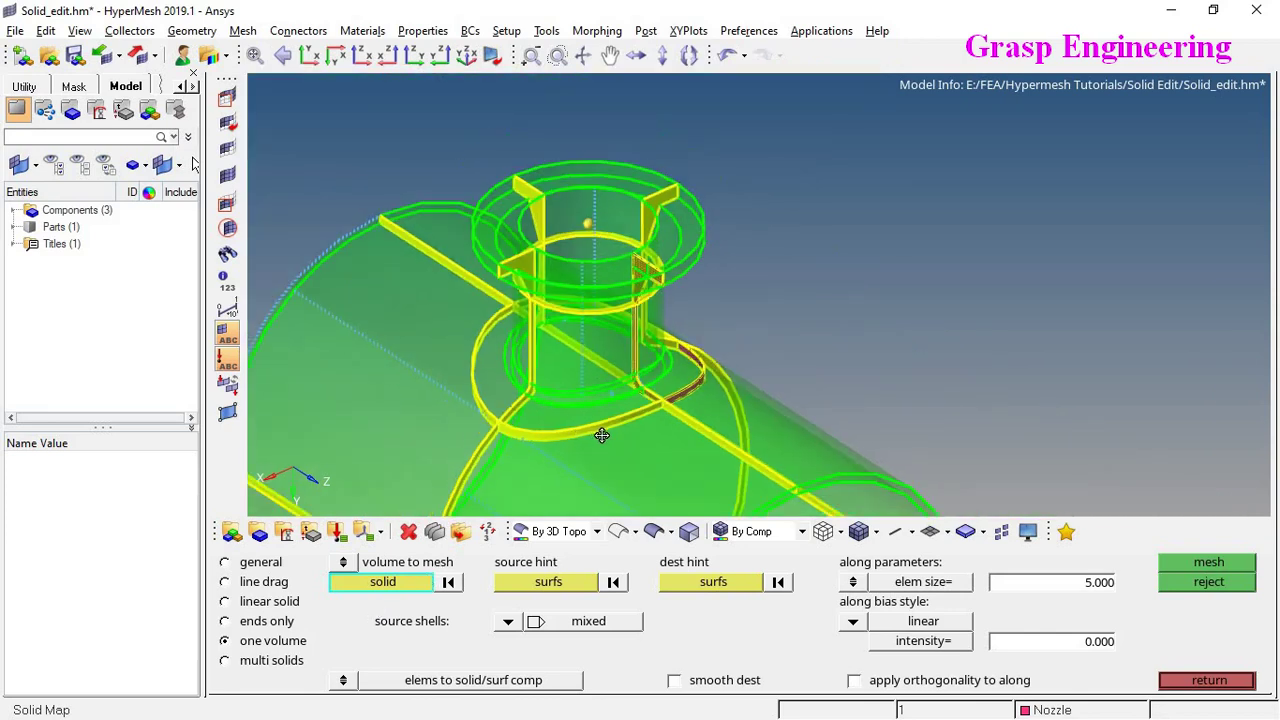
pyautogui.keyDown('ctrl'); pyautogui.moveTo(574, 436); pyautogui.dragTo(602, 436, button='right'); pyautogui.keyUp('ctrl')
pyautogui.keyDown('ctrl'); pyautogui.scroll(3, 596, 448); pyautogui.keyUp('ctrl')
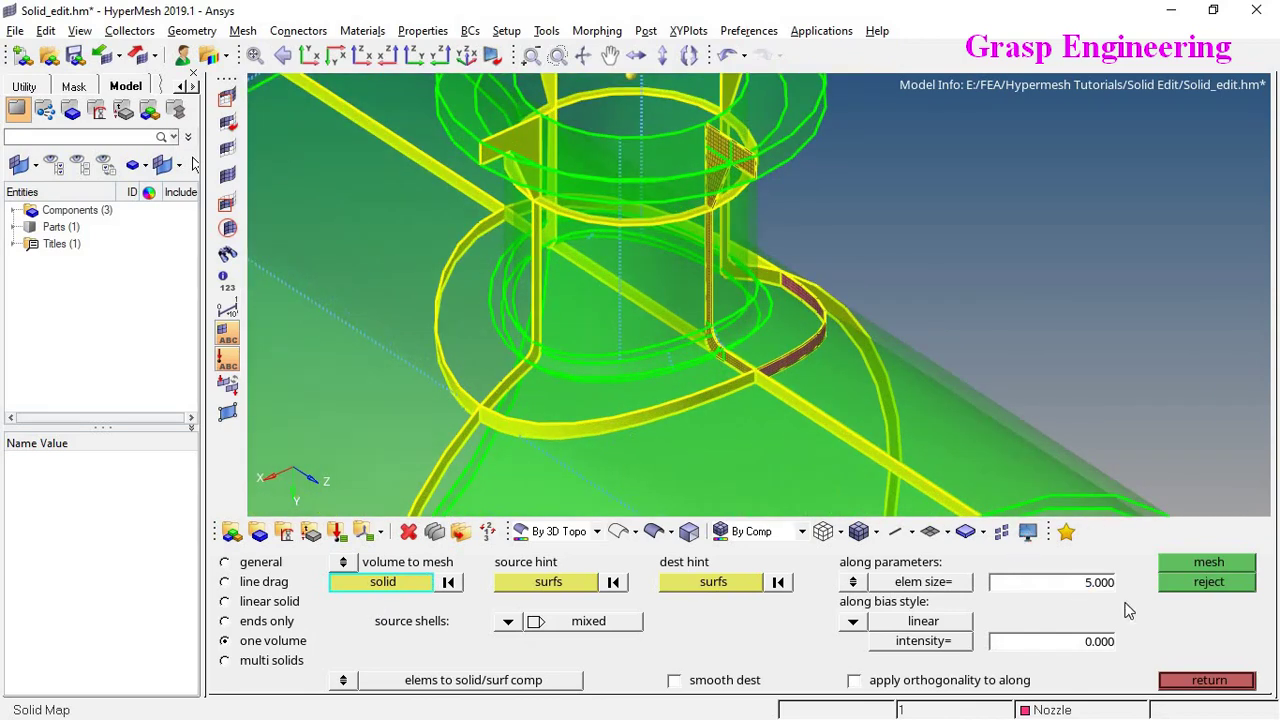
pyautogui.click(1099, 584)
pyautogui.click(811, 343)
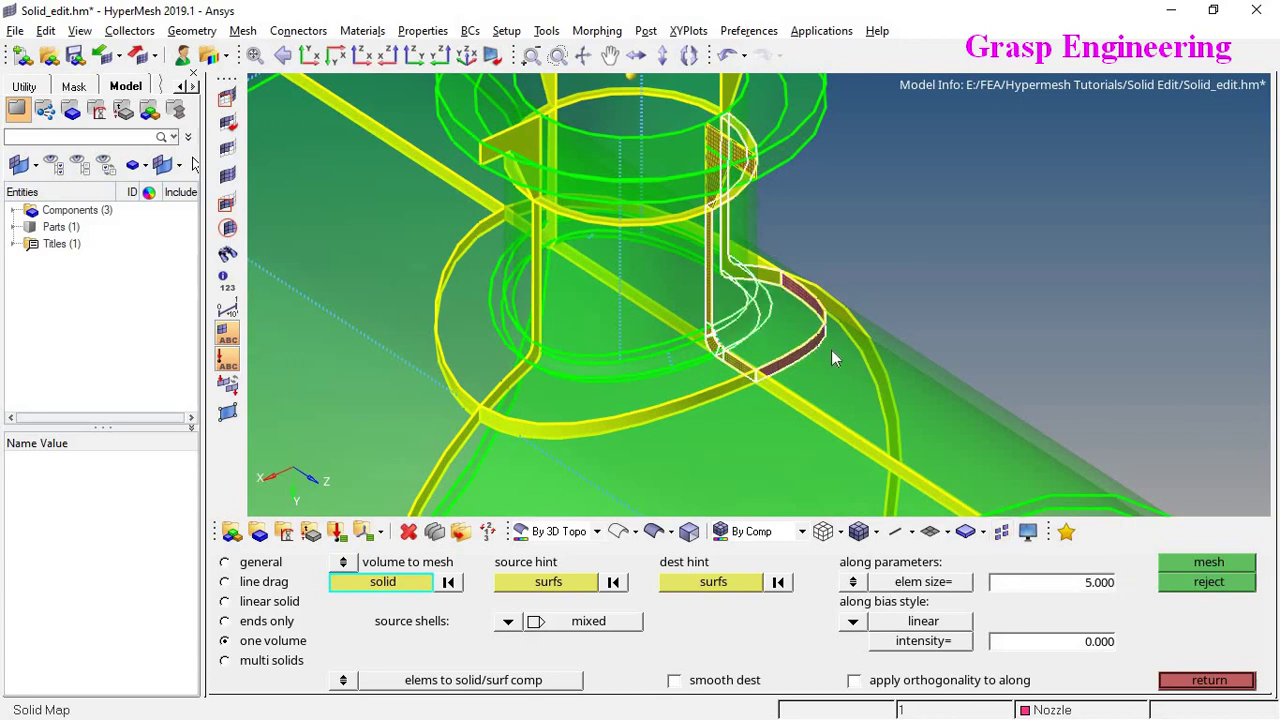
pyautogui.click(1203, 566)
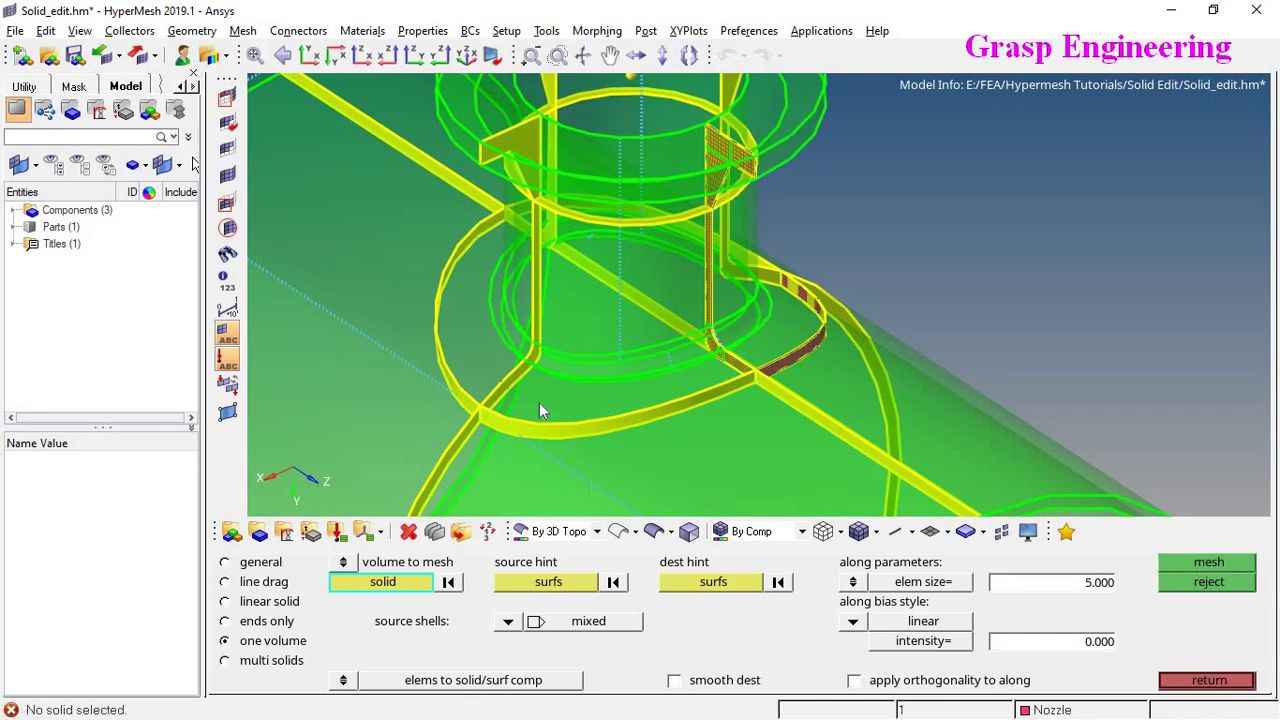
pyautogui.click(742, 321)
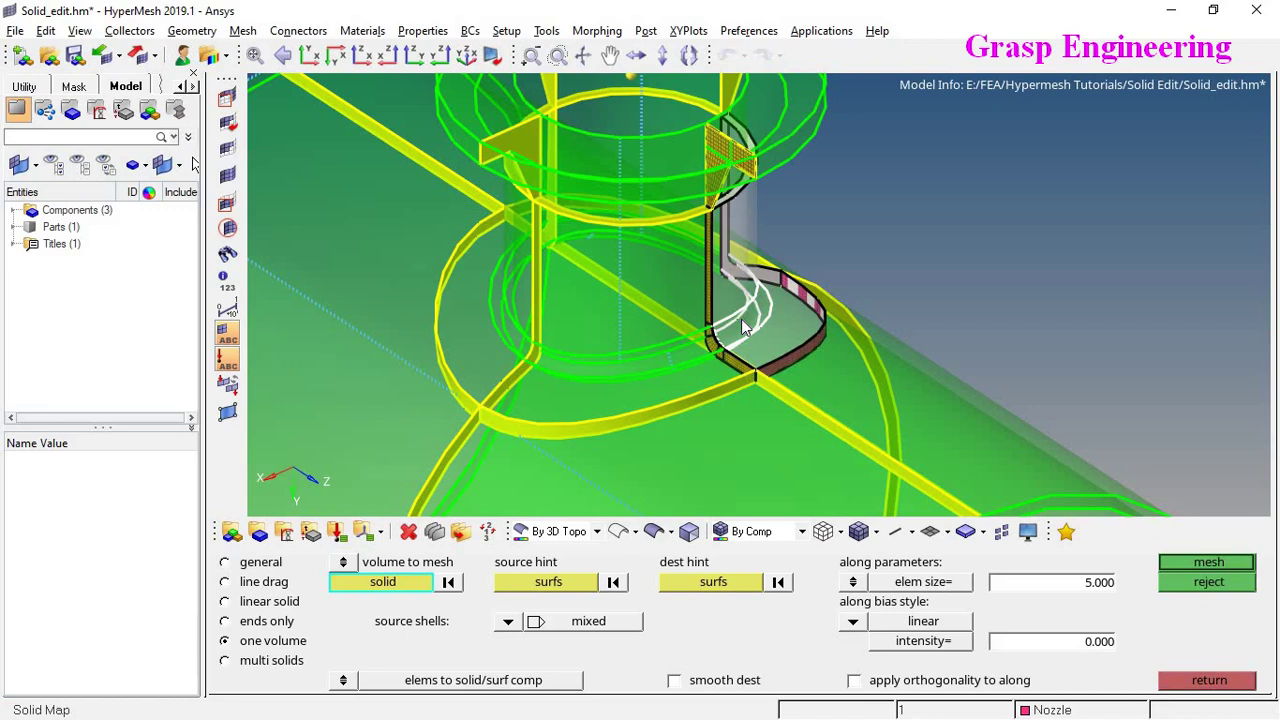
pyautogui.click(1224, 566)
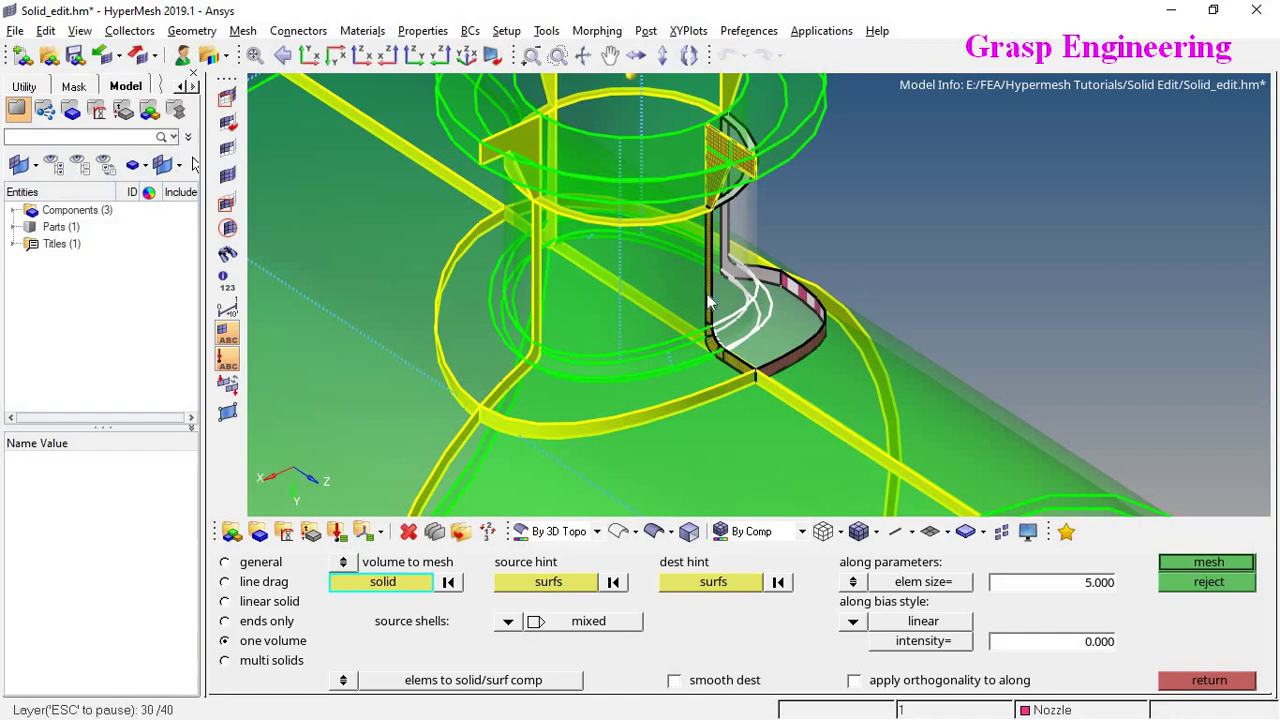
pyautogui.scroll(6, 681, 354)
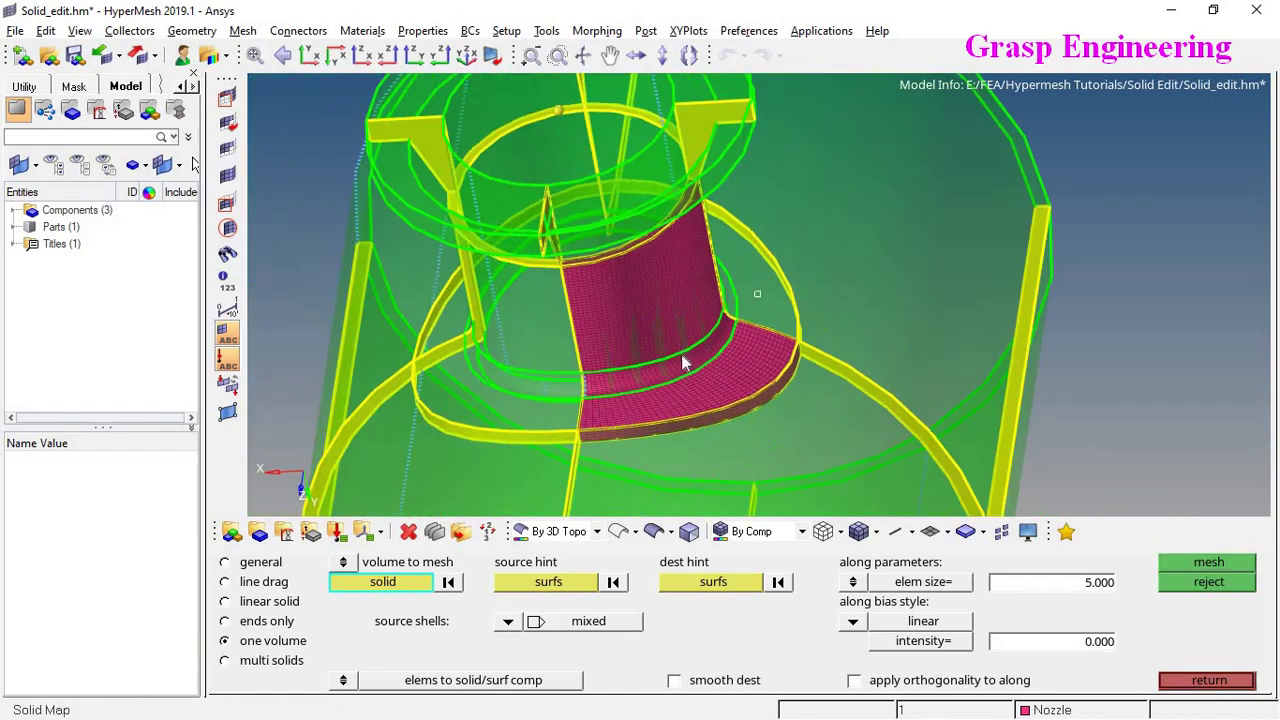
# Solid map the quarter solid of flange and tapered hub above the meshed nozzle neck as one volume with an element size of 5
pyautogui.keyDown('ctrl'); pyautogui.moveTo(738, 327); pyautogui.dragTo(830, 362); pyautogui.keyUp('ctrl')
pyautogui.scroll(-4, 685, 311)
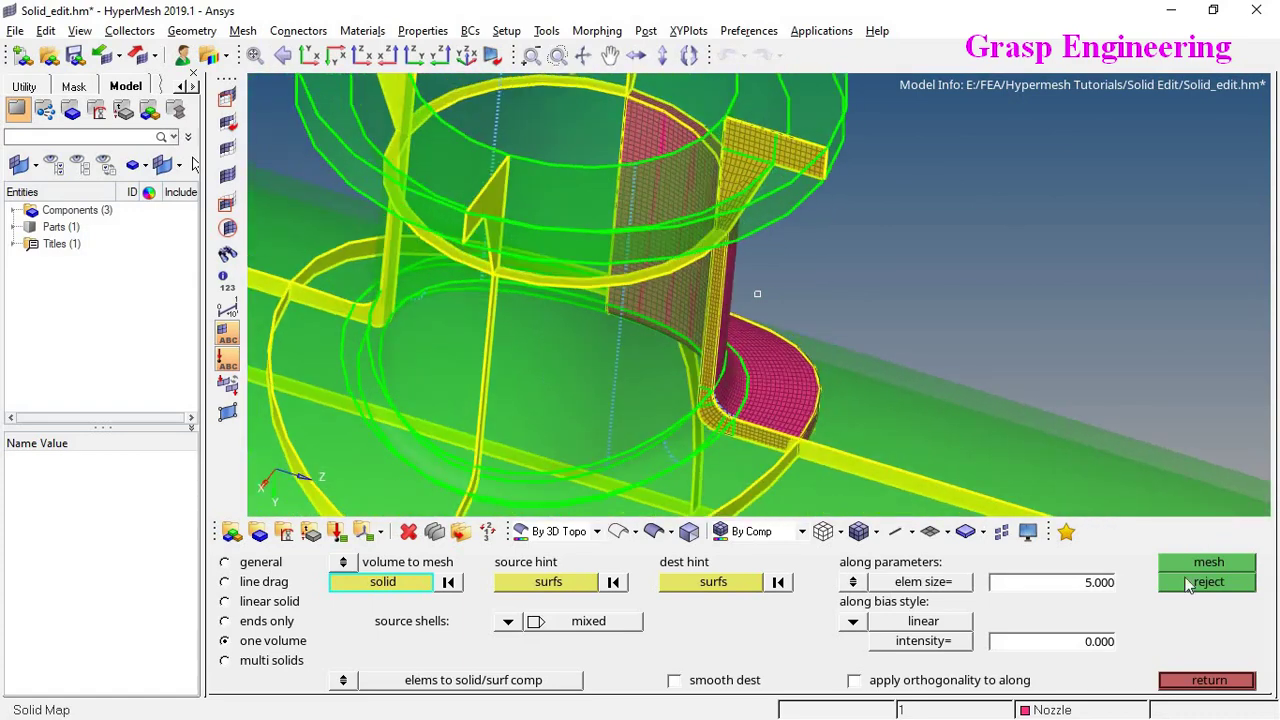
pyautogui.keyDown('ctrl'); pyautogui.moveTo(793, 295); pyautogui.dragTo(590, 155); pyautogui.keyUp('ctrl')
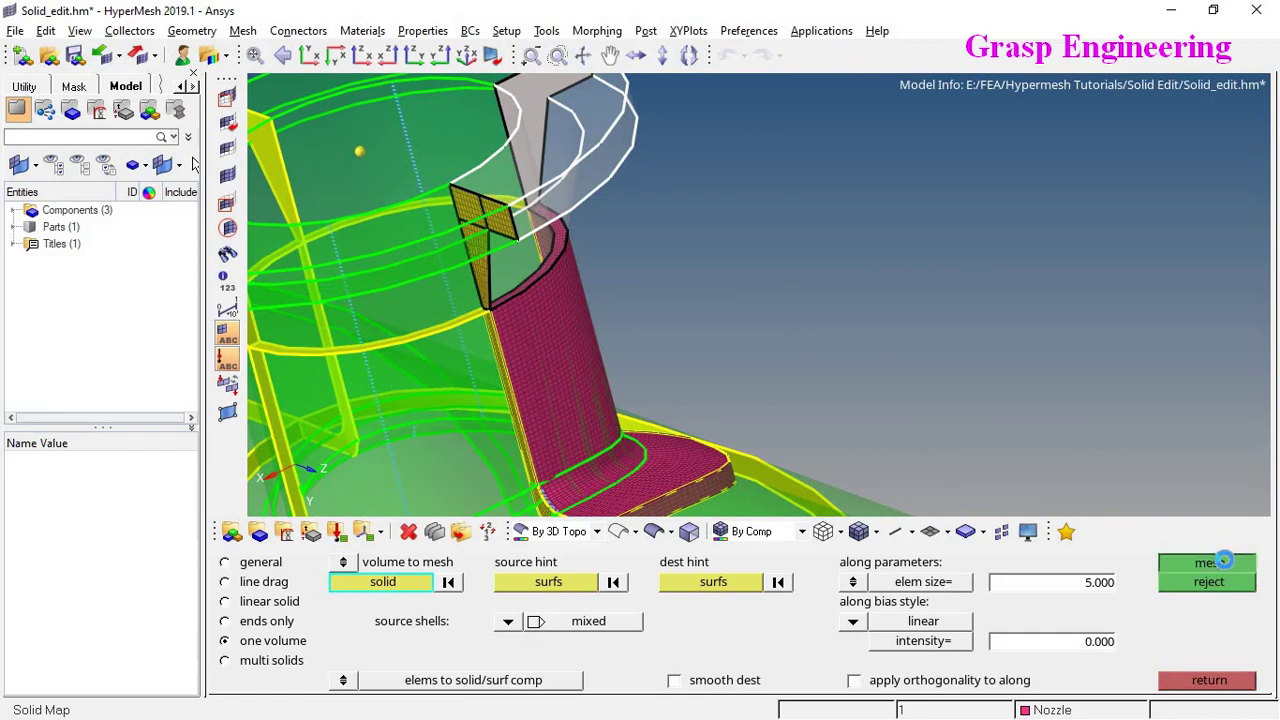
pyautogui.click(1222, 562)
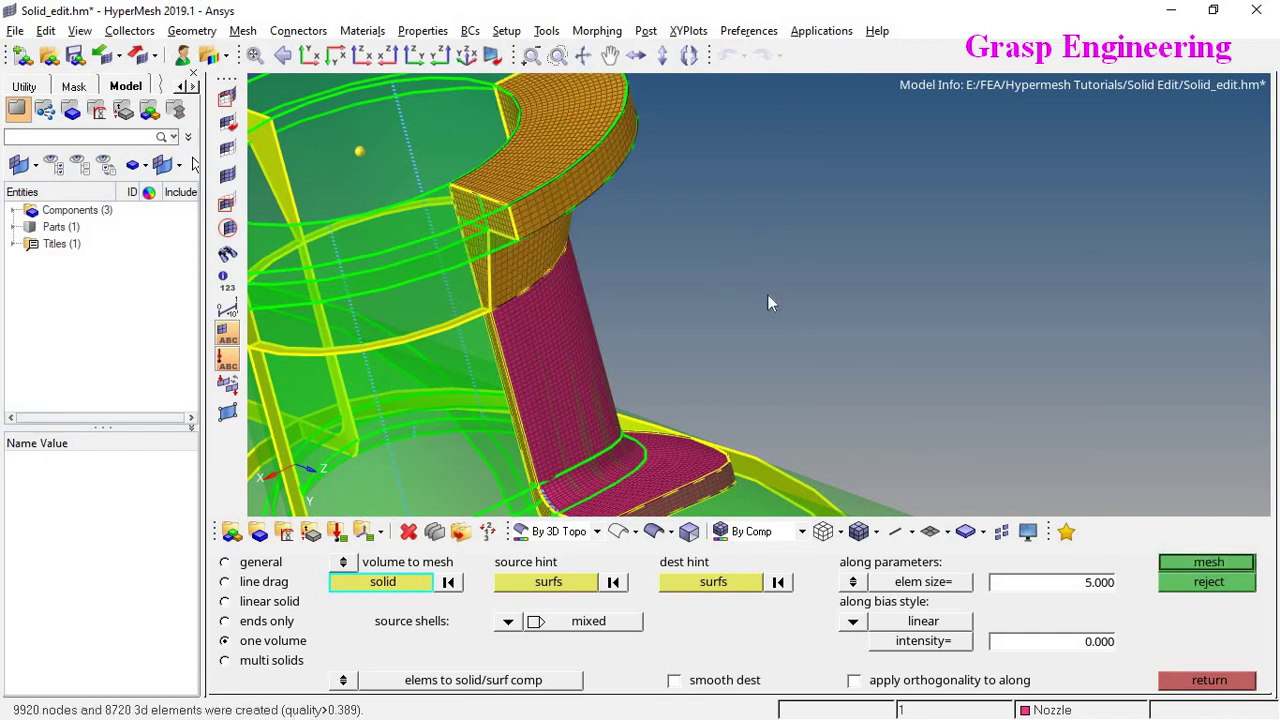
# Solid map the adjacent quarter solid of nozzle neck, fillet and shell as one volume with an element size of 5
pyautogui.keyDown('ctrl'); pyautogui.scroll(-4, 767, 294); pyautogui.keyUp('ctrl')
pyautogui.keyDown('ctrl'); pyautogui.moveTo(848, 423); pyautogui.dragTo(722, 403); pyautogui.keyUp('ctrl')
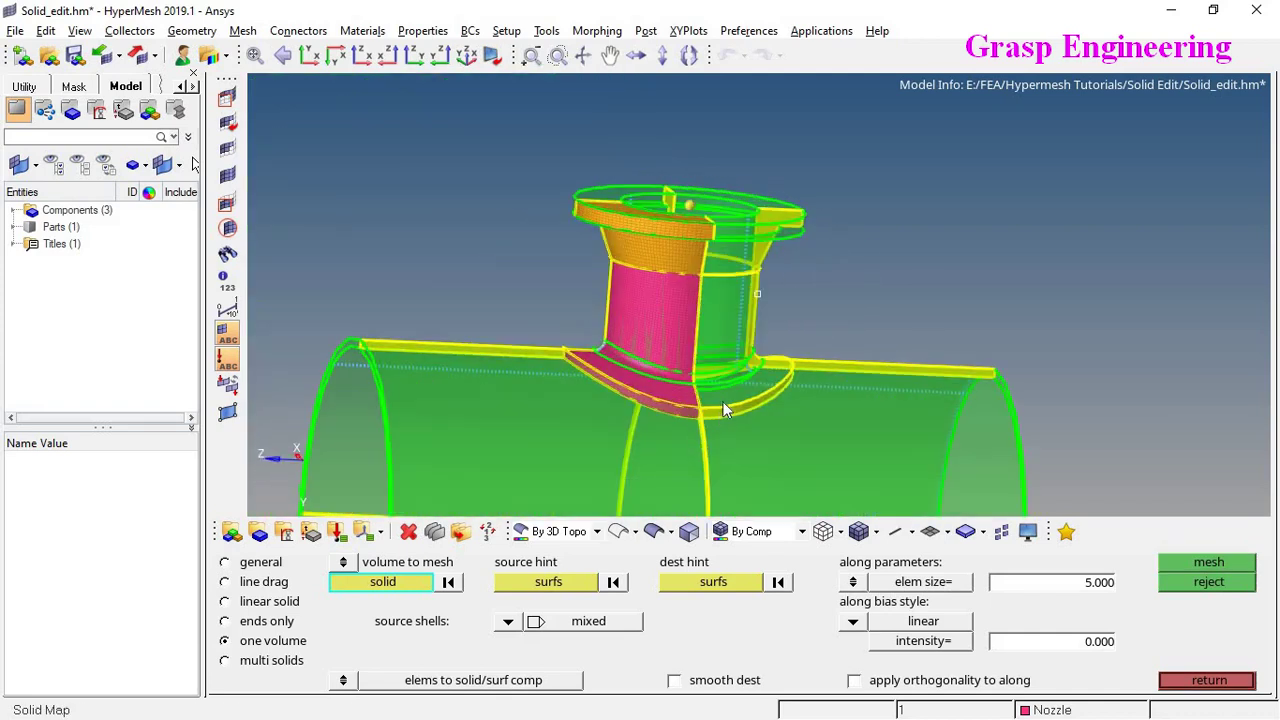
pyautogui.click(725, 410)
pyautogui.click(1210, 565)
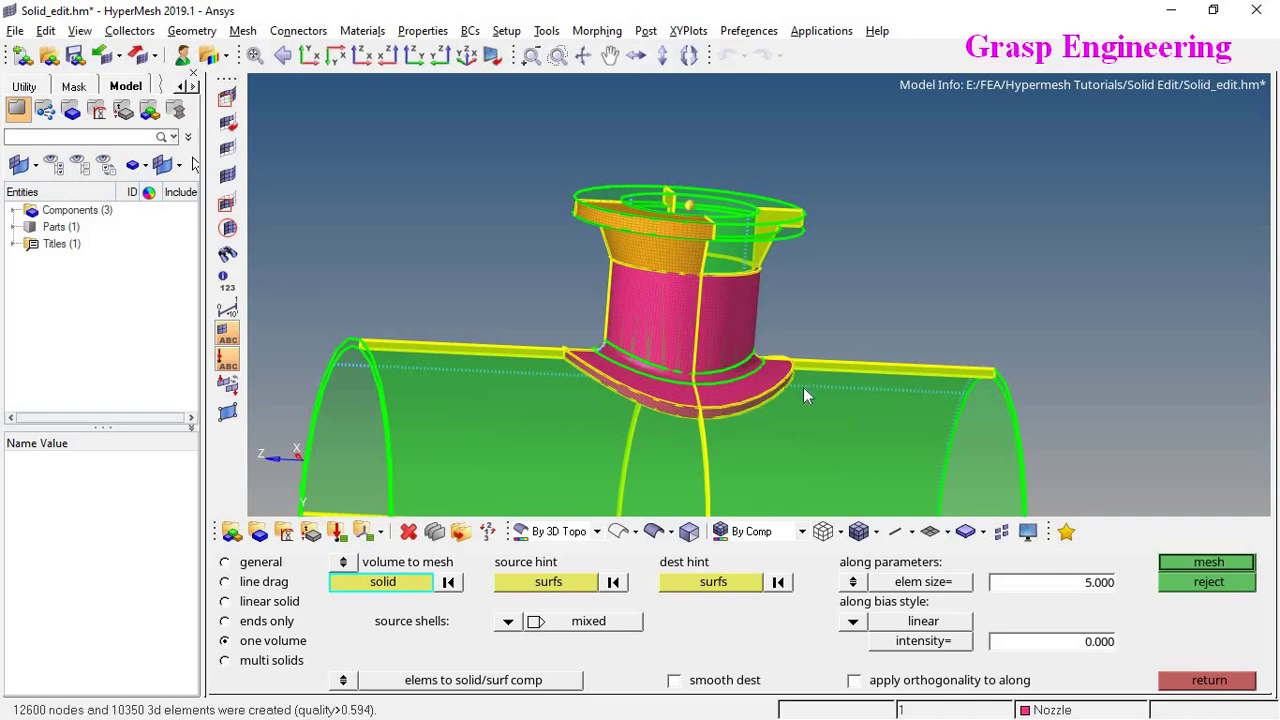
# Show the geometry in wireframe and examine the hex mesh along the outer edge of the two meshed shell portions around the nozzle
pyautogui.keyDown('ctrl'); pyautogui.scroll(7, 739, 410); pyautogui.keyUp('ctrl')
pyautogui.moveTo(785, 331)
pyautogui.keyDown('ctrl'); pyautogui.mouseDown()
pyautogui.moveTo(766, 337)
pyautogui.moveTo(855, 346)
pyautogui.mouseUp(); pyautogui.keyUp('ctrl')
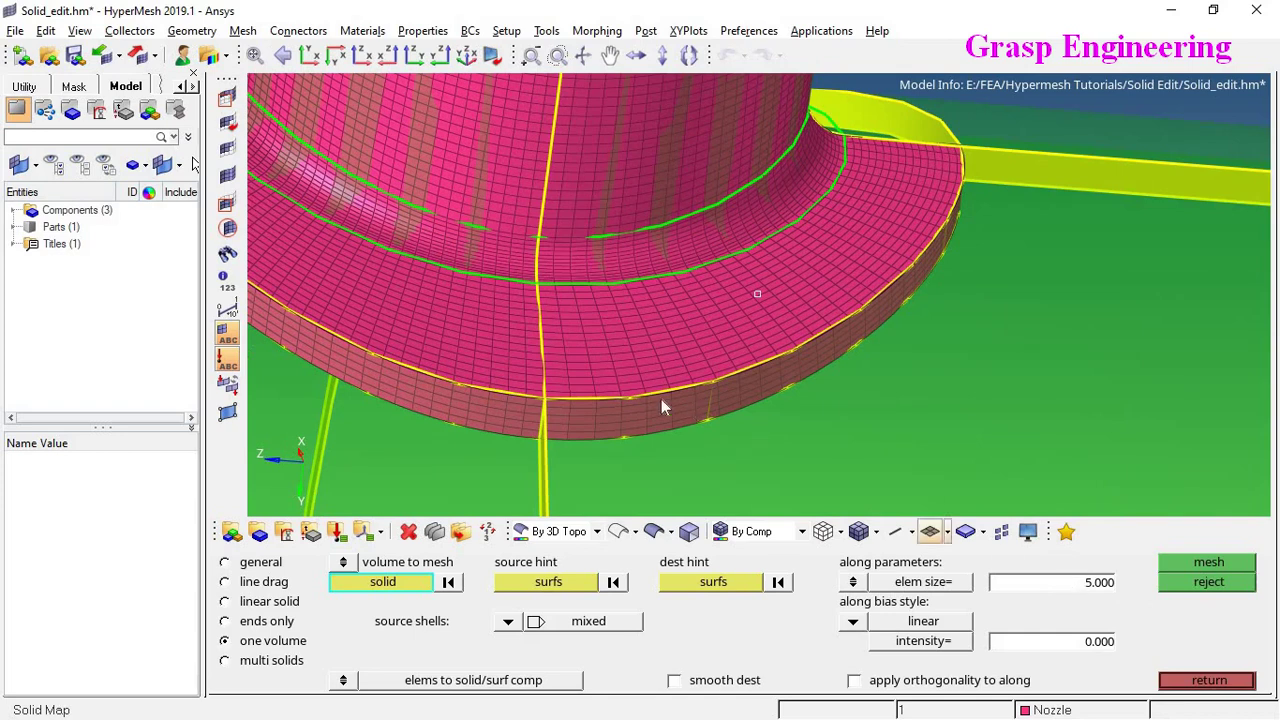
pyautogui.keyDown('ctrl'); pyautogui.moveTo(775, 402); pyautogui.dragTo(510, 397); pyautogui.keyUp('ctrl')
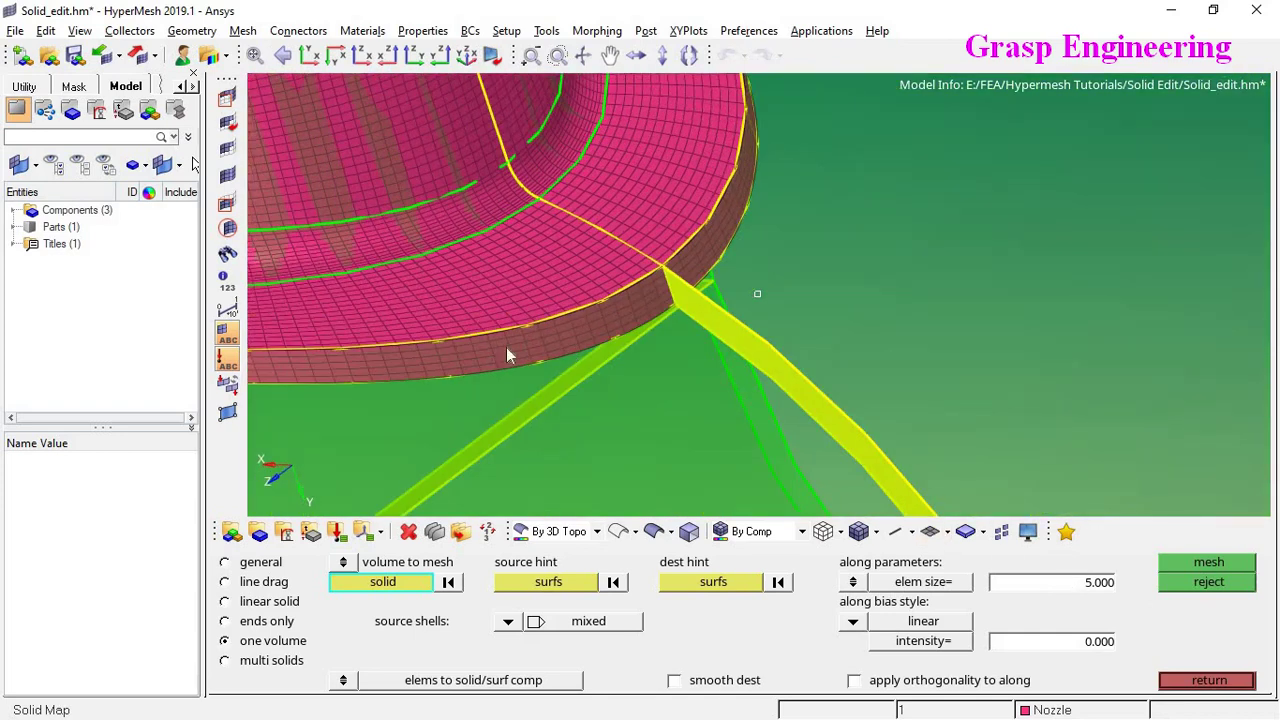
pyautogui.keyDown('ctrl'); pyautogui.moveTo(653, 233); pyautogui.dragTo(812, 215, button='right'); pyautogui.keyUp('ctrl')
pyautogui.click(625, 531)
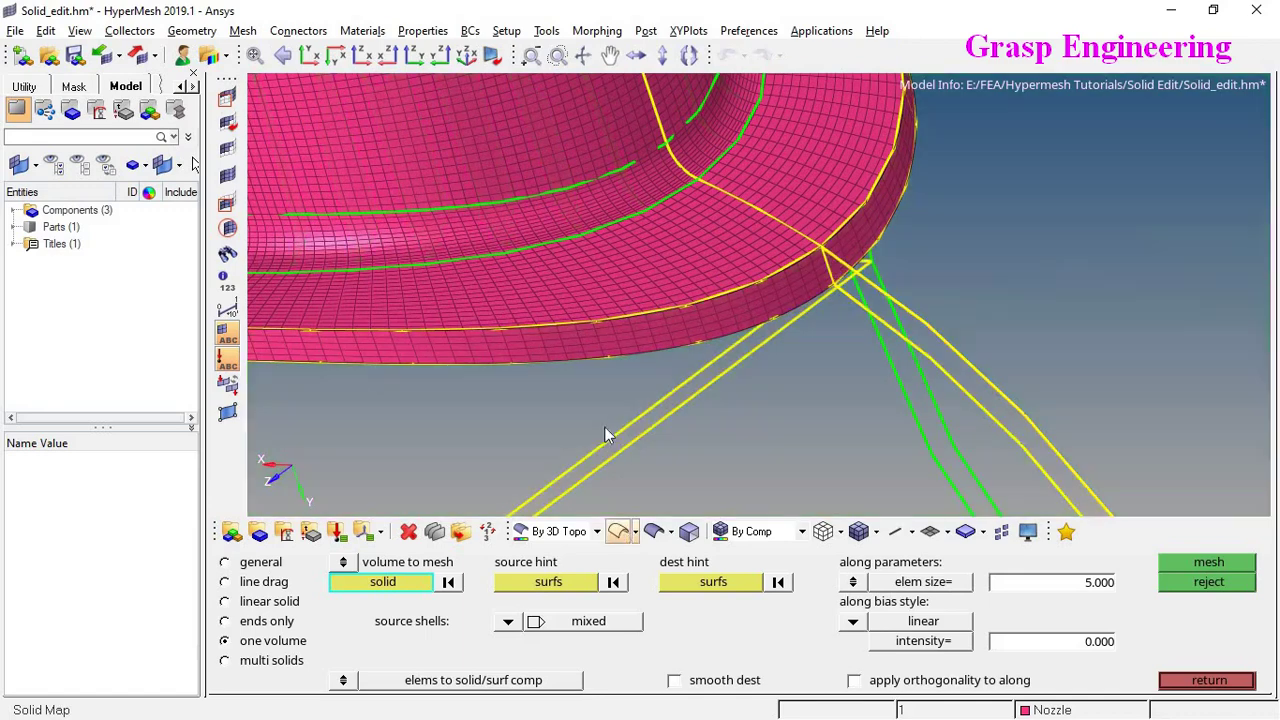
# Solid-map mesh the unmeshed flange quarter above the meshed nozzle neck as one volume with element size 5
pyautogui.keyDown('ctrl'); pyautogui.moveTo(654, 279); pyautogui.dragTo(716, 308); pyautogui.keyUp('ctrl')
pyautogui.scroll(3, 1003, 276)
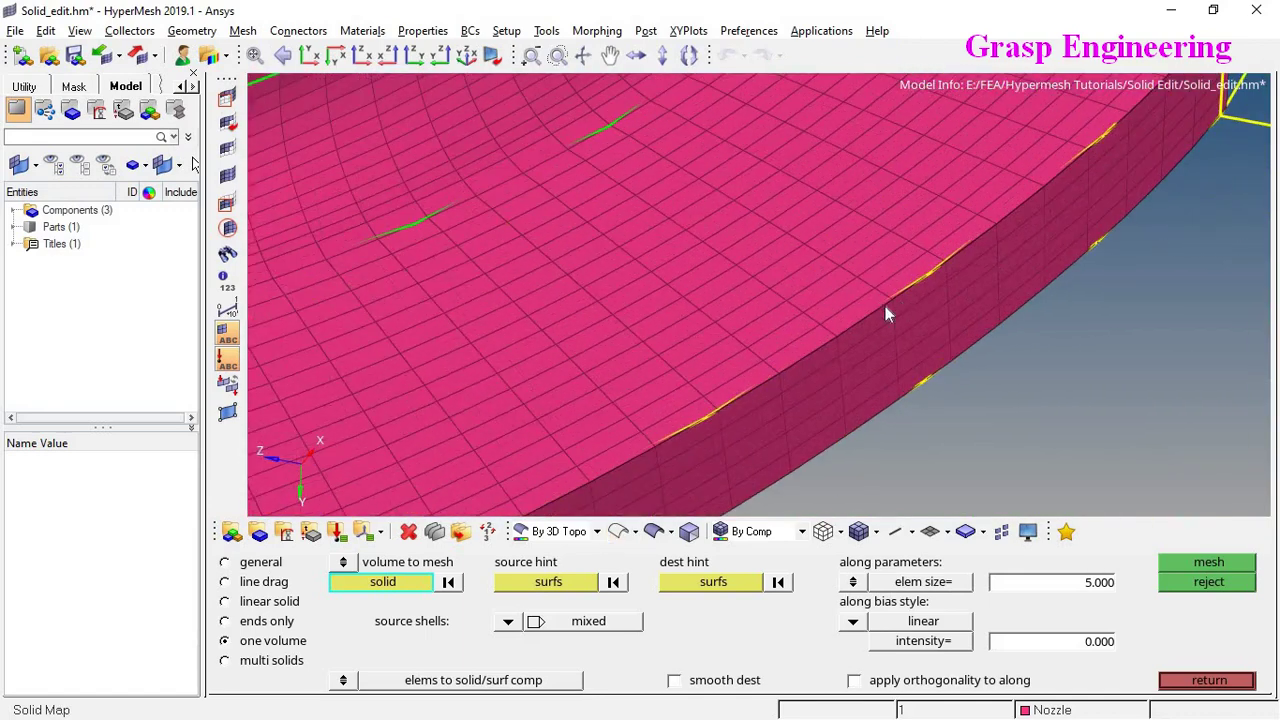
pyautogui.scroll(-4, 949, 355)
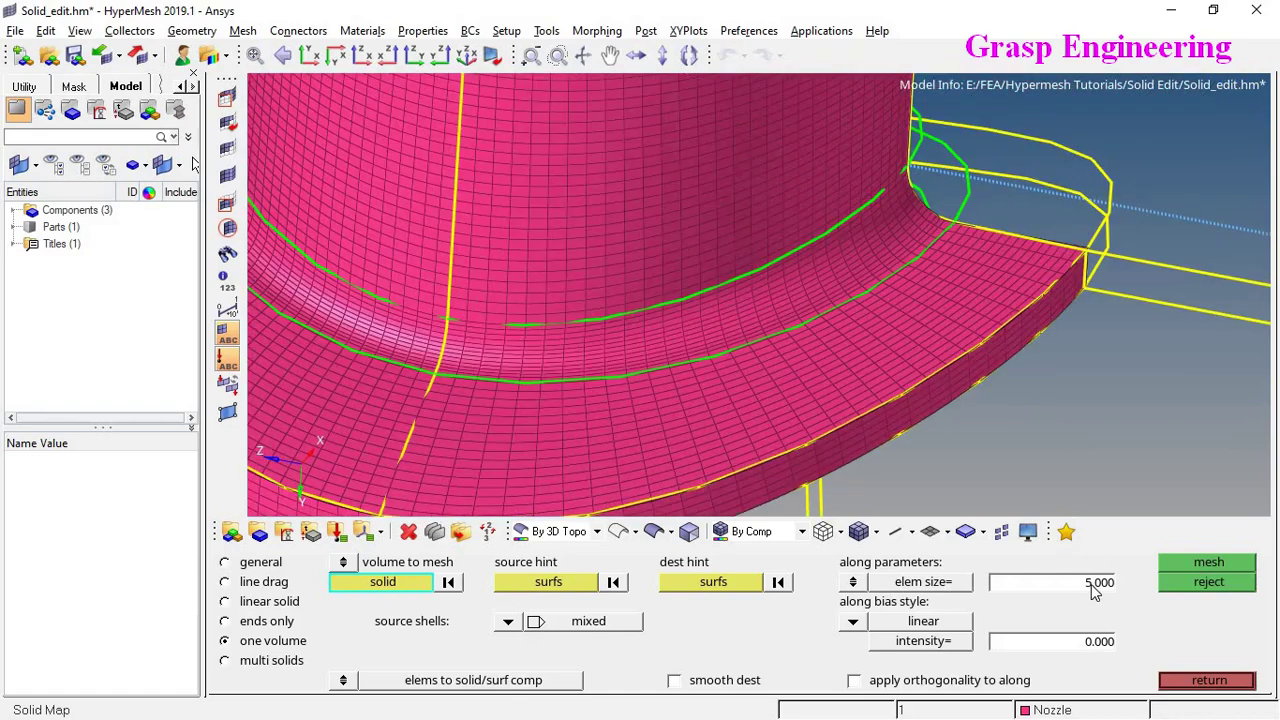
pyautogui.scroll(-6, 731, 362)
pyautogui.keyDown('ctrl'); pyautogui.moveTo(745, 364); pyautogui.dragTo(950, 440); pyautogui.keyUp('ctrl')
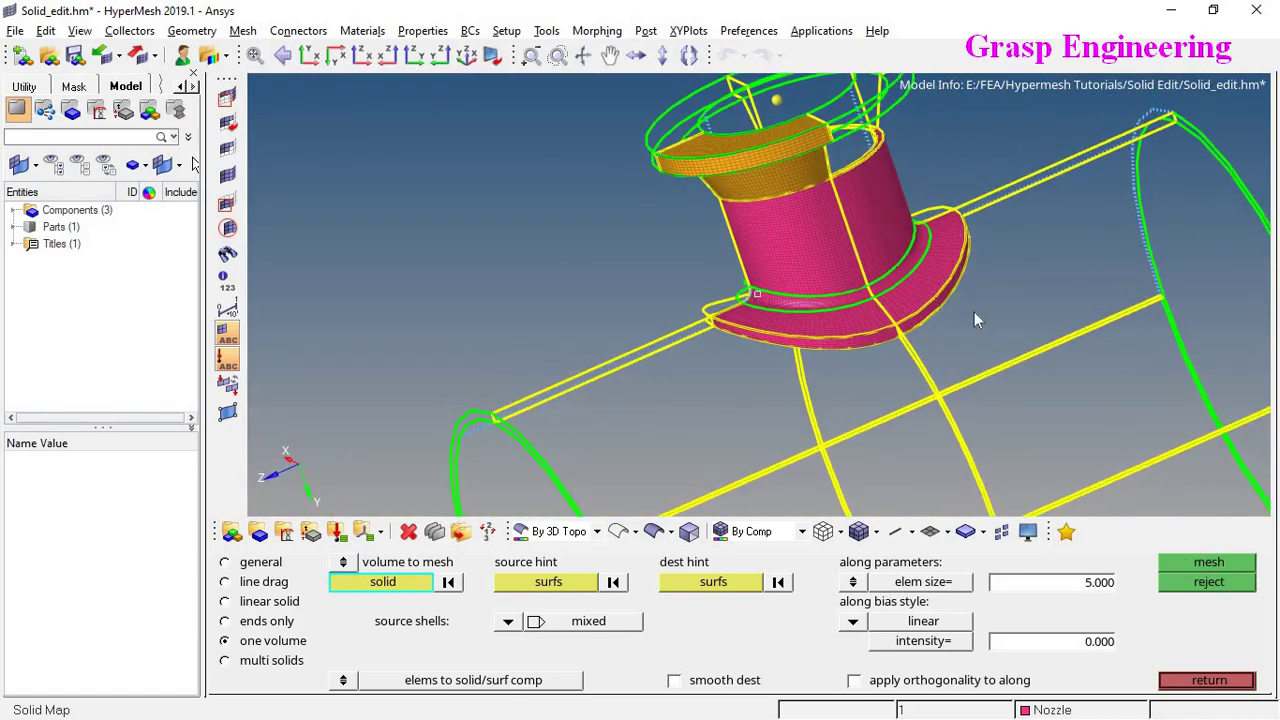
pyautogui.keyDown('ctrl'); pyautogui.moveTo(974, 320); pyautogui.dragTo(882, 236); pyautogui.keyUp('ctrl')
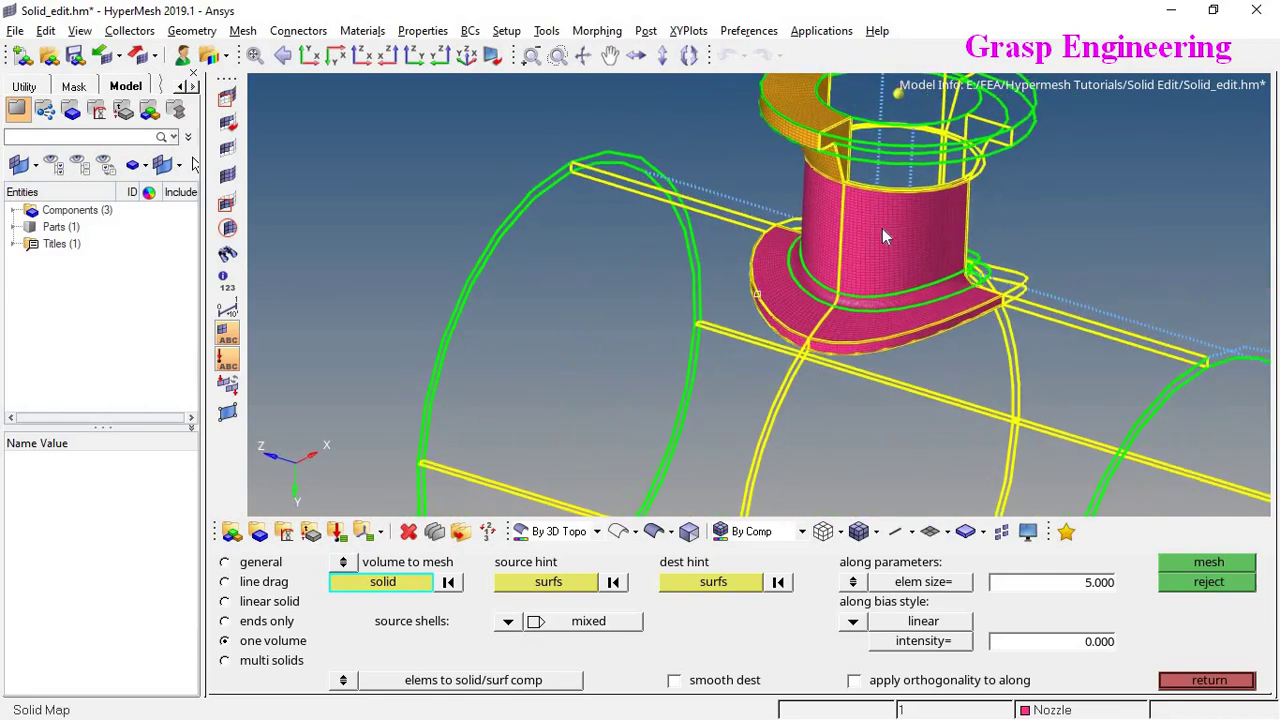
pyautogui.click(861, 147)
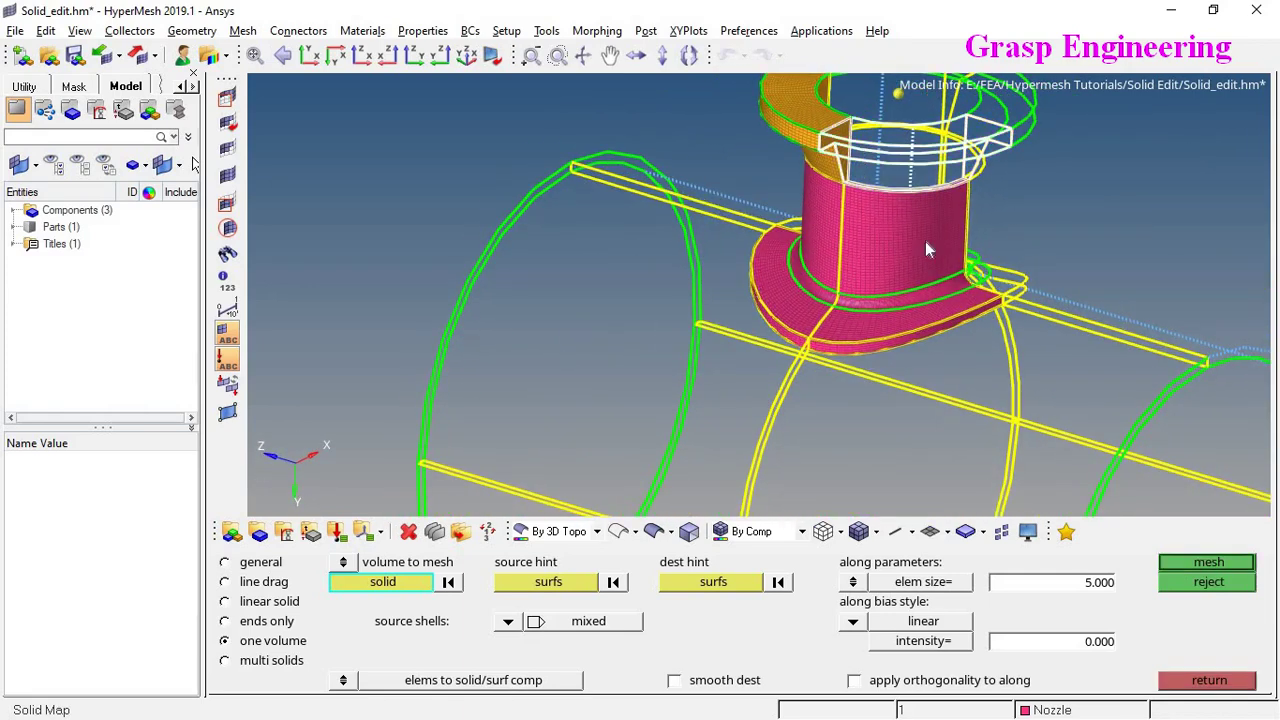
pyautogui.click(1203, 562)
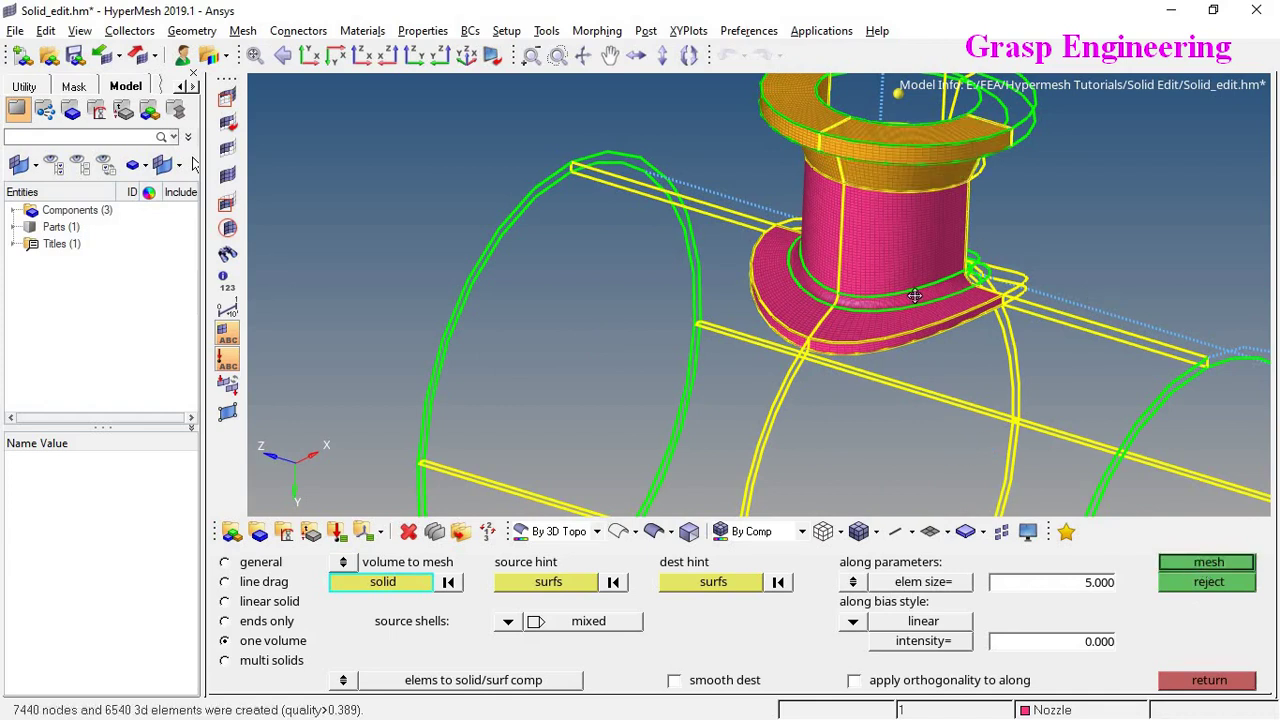
# Solid-map mesh the two remaining quarter volumes of the nozzle neck and reinforcement pad, one at a time
pyautogui.keyDown('ctrl'); pyautogui.moveTo(961, 444); pyautogui.dragTo(902, 319); pyautogui.keyUp('ctrl')
pyautogui.keyDown('ctrl'); pyautogui.scroll(3, 902, 319); pyautogui.keyUp('ctrl')
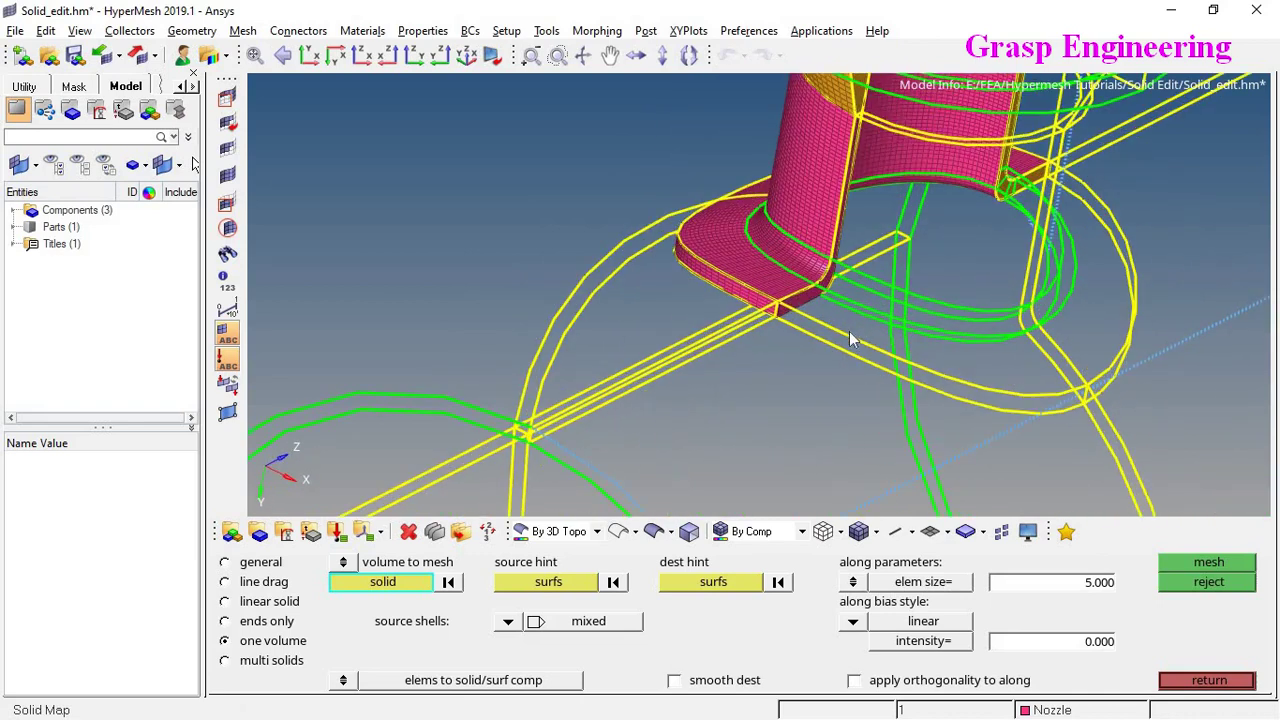
pyautogui.click(850, 332)
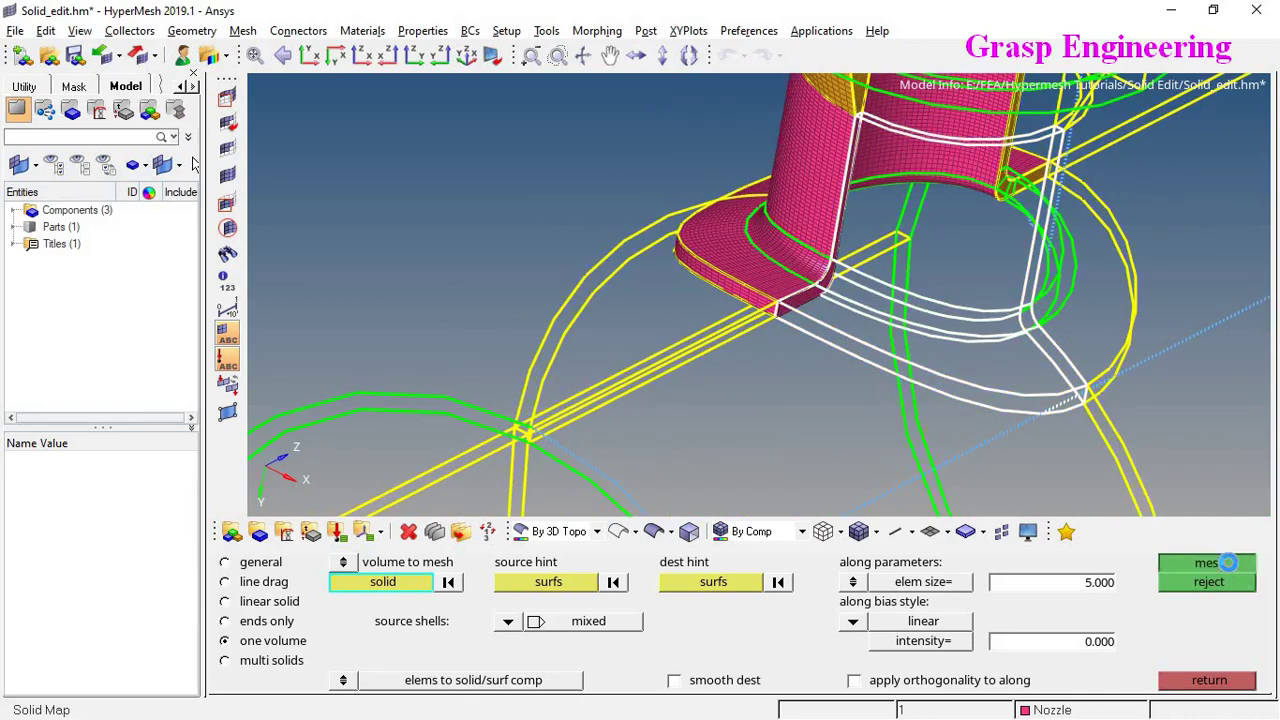
pyautogui.click(1228, 562)
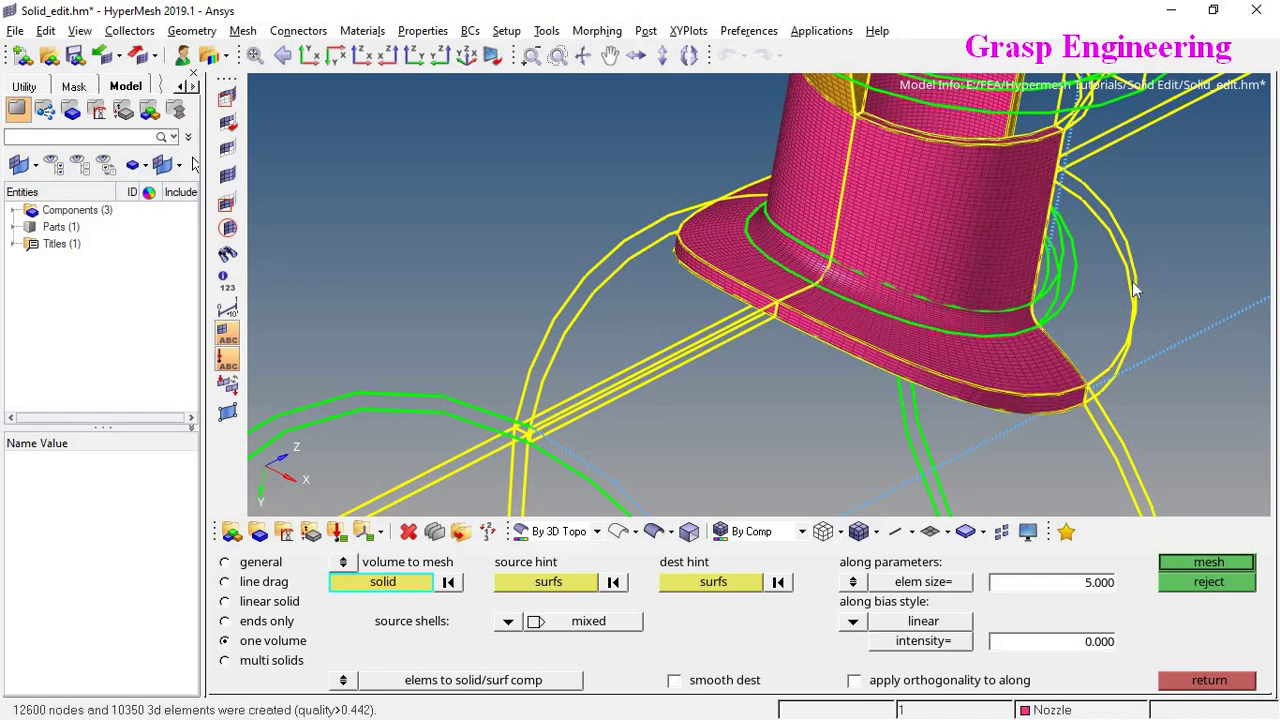
pyautogui.keyDown('ctrl'); pyautogui.moveTo(1084, 368); pyautogui.dragTo(948, 368); pyautogui.keyUp('ctrl')
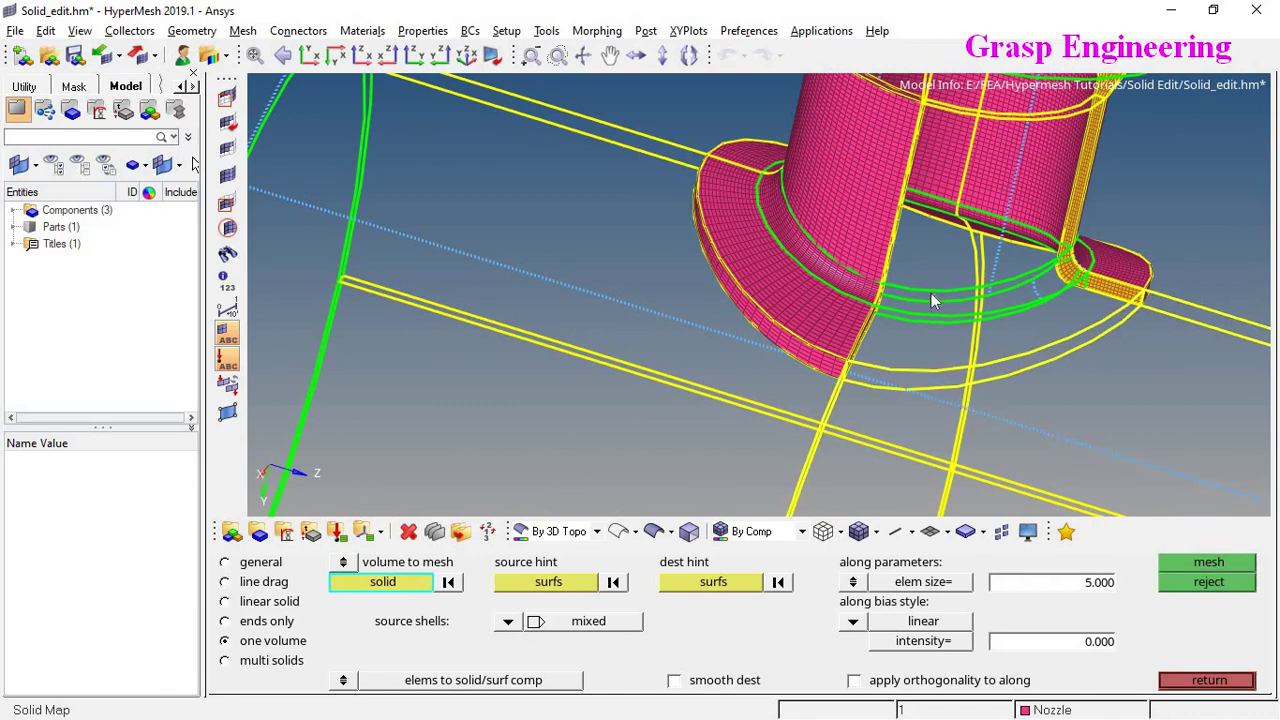
pyautogui.keyDown('ctrl'); pyautogui.moveTo(948, 364); pyautogui.dragTo(1168, 530); pyautogui.keyUp('ctrl')
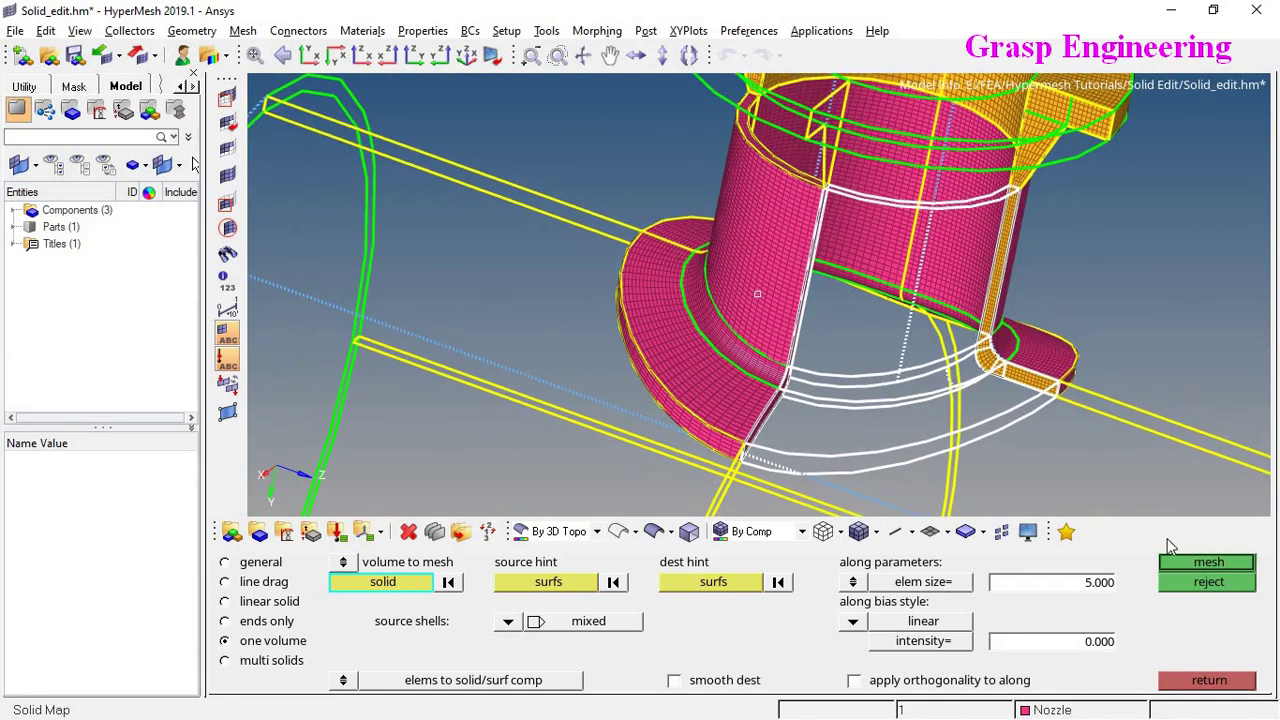
pyautogui.click(1200, 562)
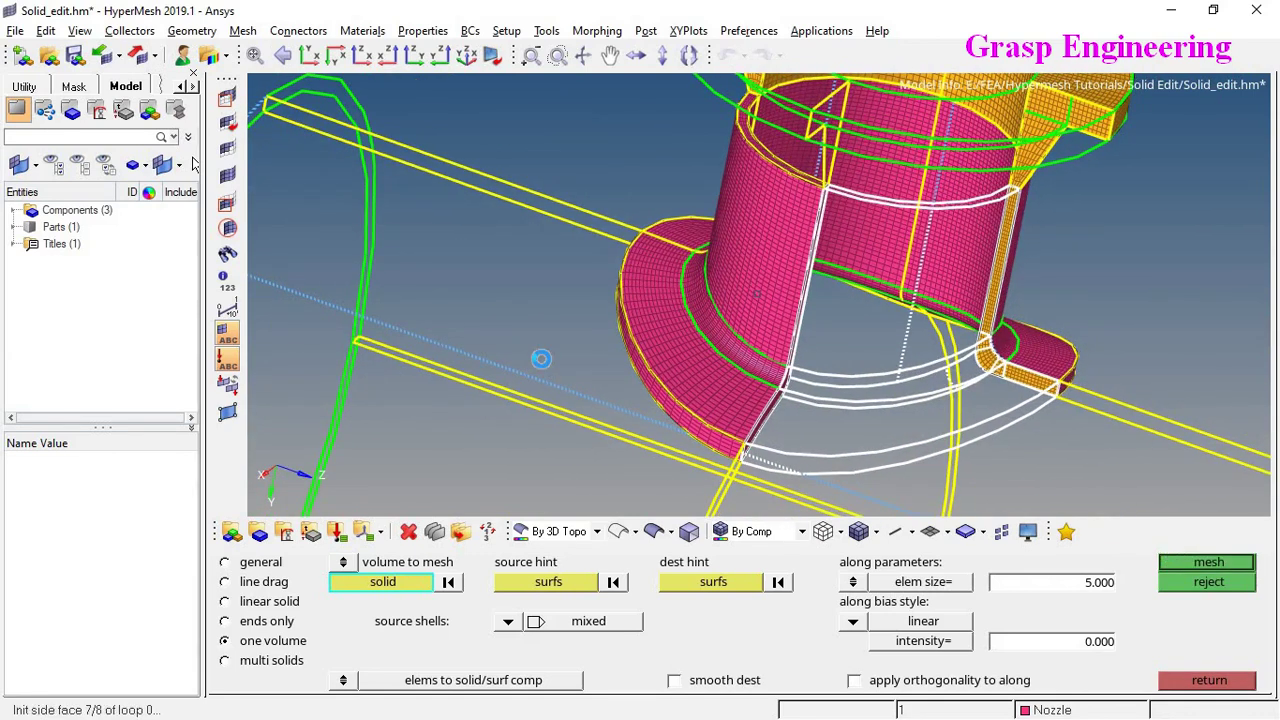
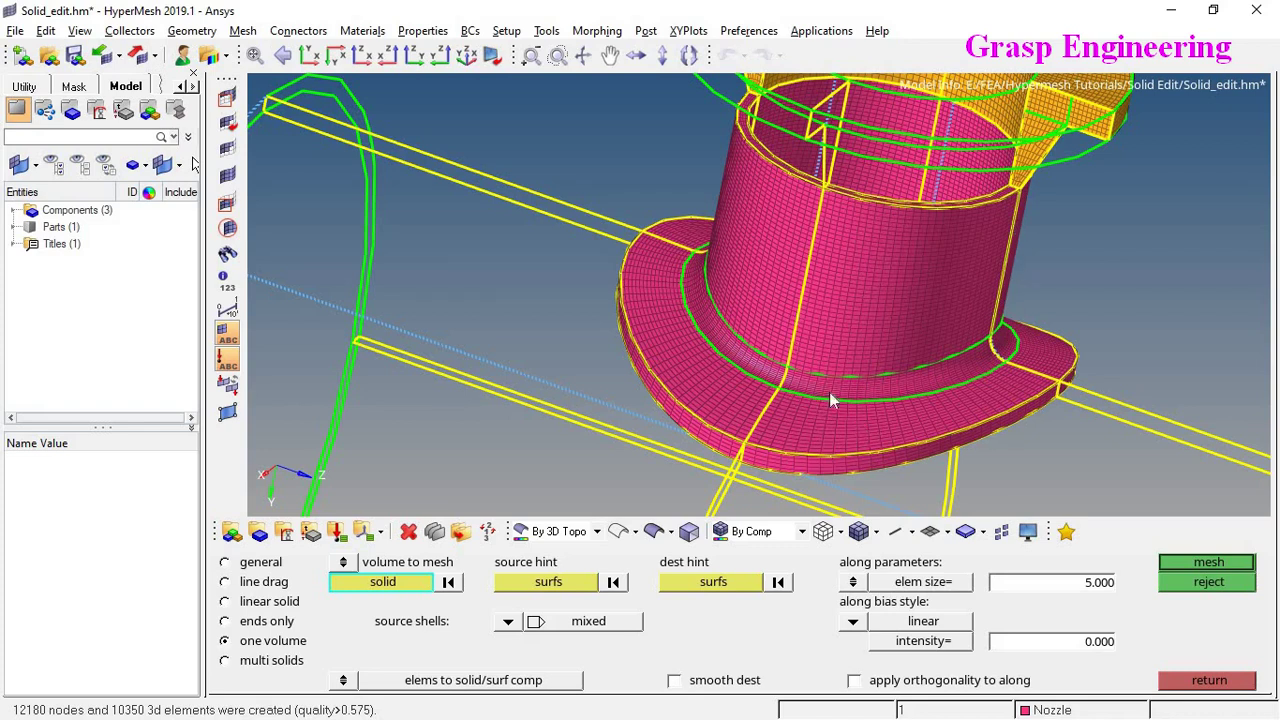
# Solid-map mesh the two remaining flange quarter volumes, one at a time, to complete the flange ring
pyautogui.keyDown('ctrl'); pyautogui.moveTo(897, 355); pyautogui.dragTo(734, 216); pyautogui.keyUp('ctrl')
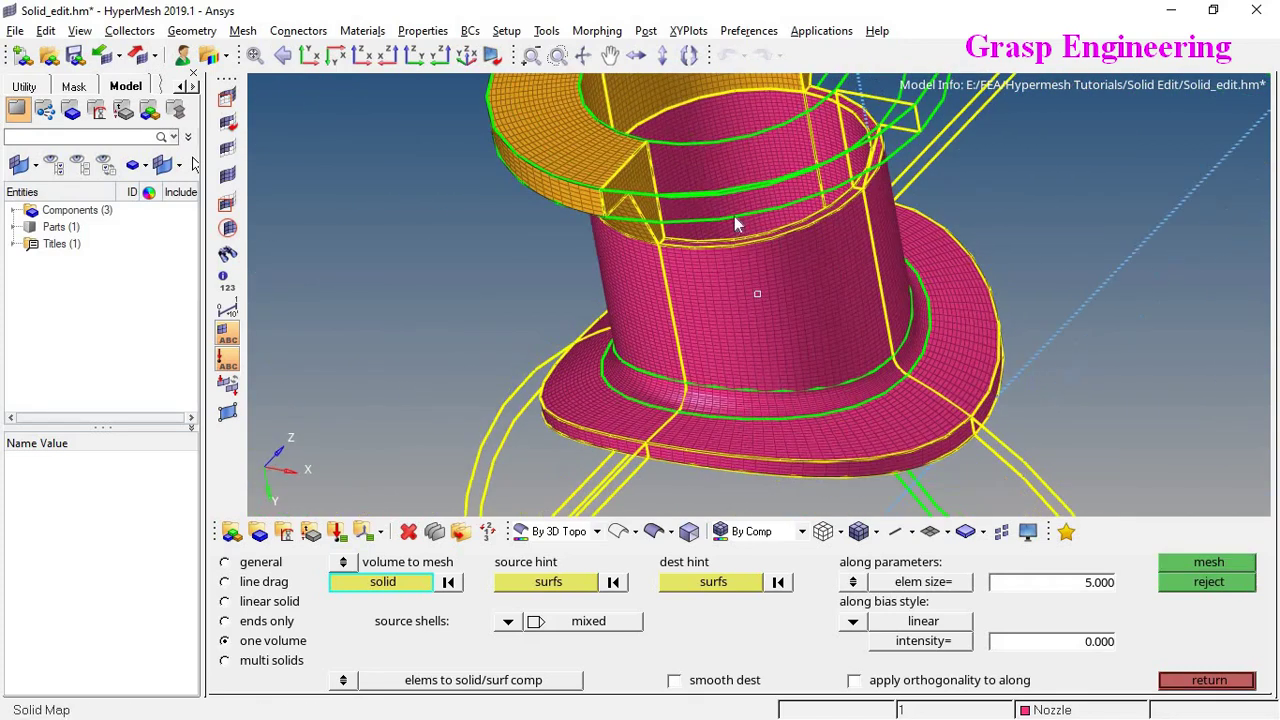
pyautogui.click(678, 202)
pyautogui.click(1208, 563)
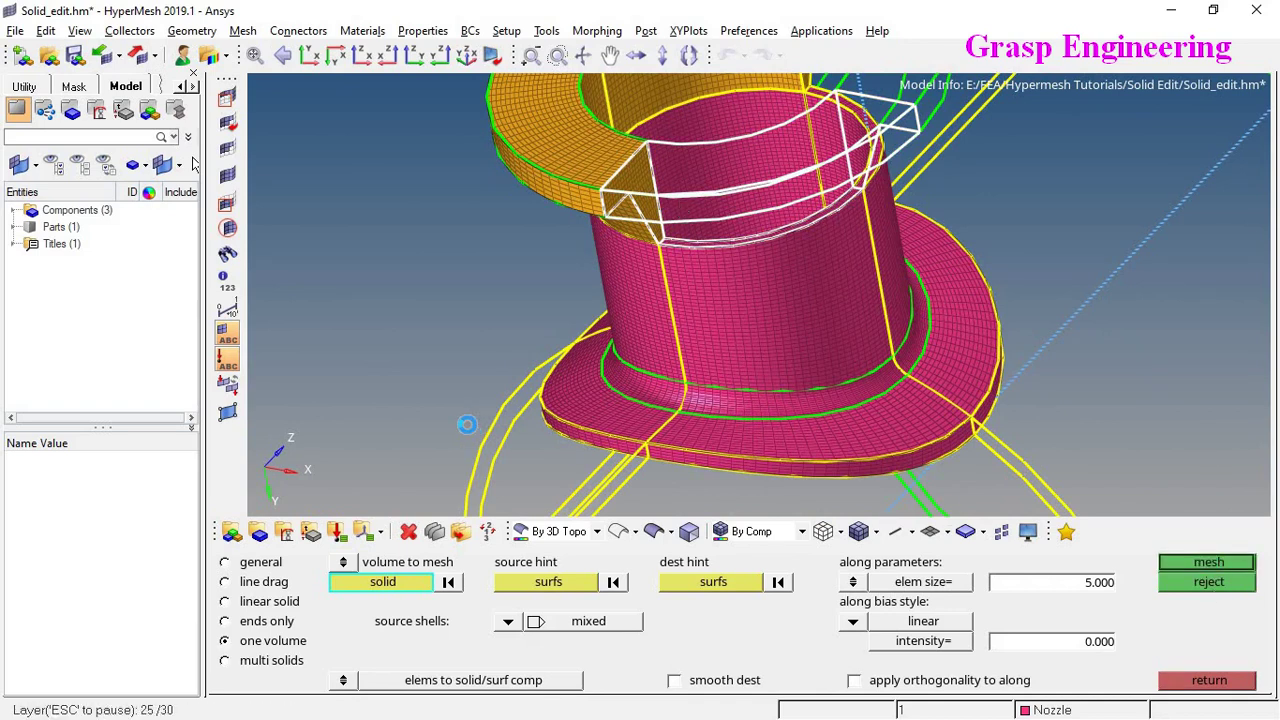
pyautogui.keyDown('ctrl'); pyautogui.moveTo(349, 391); pyautogui.dragTo(957, 301); pyautogui.keyUp('ctrl')
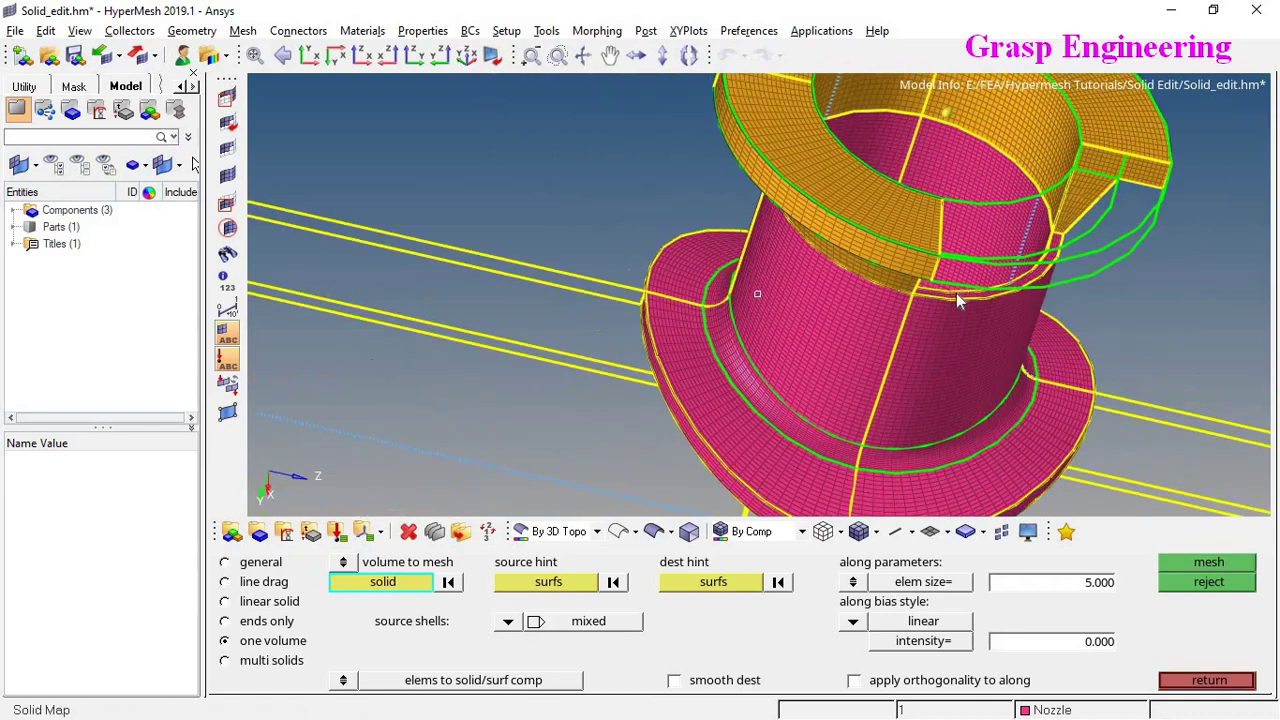
pyautogui.click(980, 268)
pyautogui.click(1207, 562)
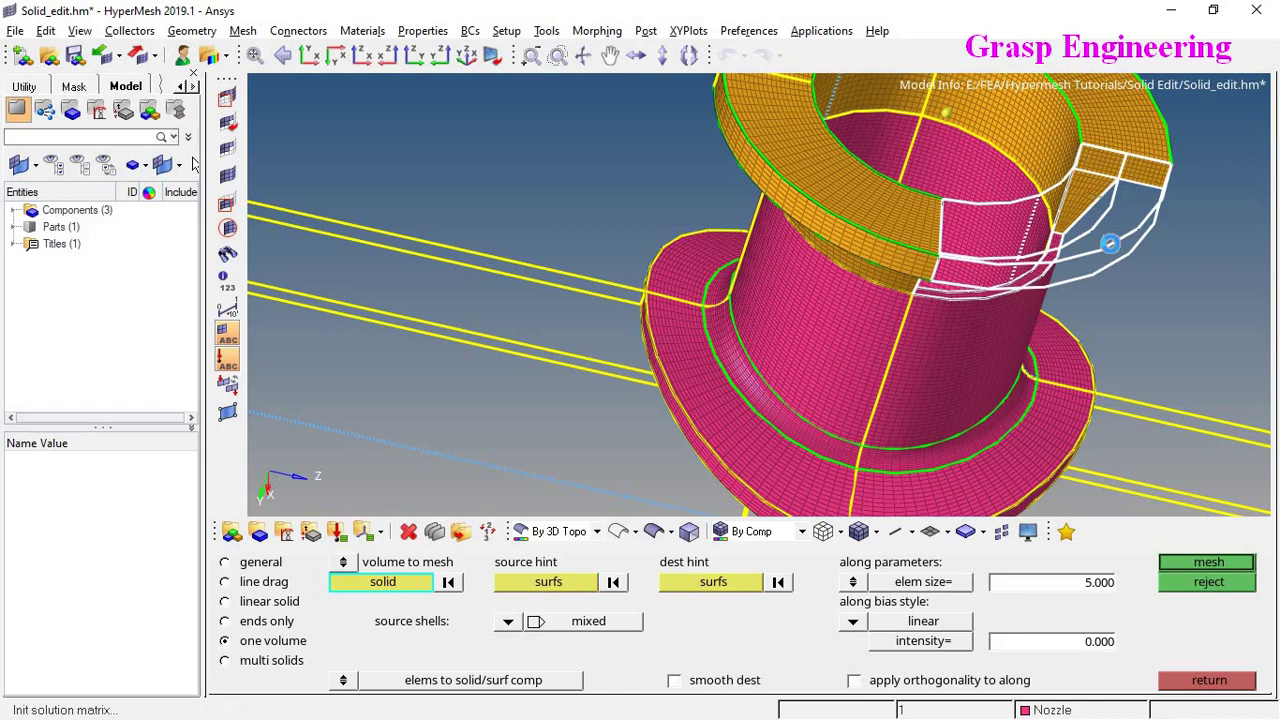
# Examine the solid mesh around the nozzle, especially the pad's rim and the fillet between the neck and the pad
pyautogui.keyDown('ctrl'); pyautogui.moveTo(1090, 309); pyautogui.dragTo(888, 359); pyautogui.keyUp('ctrl')
pyautogui.keyDown('ctrl'); pyautogui.scroll(-3, 915, 263); pyautogui.keyUp('ctrl')
pyautogui.keyDown('ctrl'); pyautogui.scroll(7, 888, 359); pyautogui.keyUp('ctrl')
pyautogui.keyDown('ctrl'); pyautogui.moveTo(787, 343); pyautogui.dragTo(535, 322); pyautogui.keyUp('ctrl')
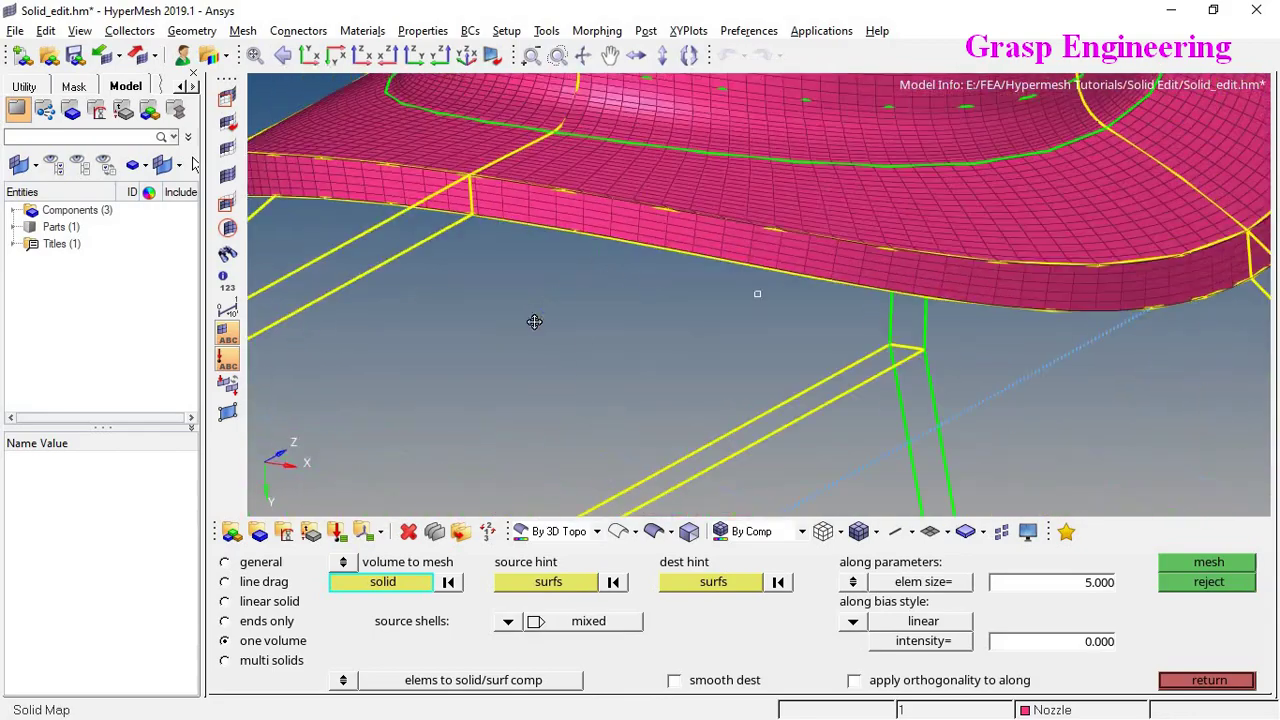
pyautogui.keyDown('ctrl'); pyautogui.scroll(-3, 801, 246); pyautogui.keyUp('ctrl')
pyautogui.keyDown('ctrl'); pyautogui.scroll(-4, 861, 237); pyautogui.keyUp('ctrl')
pyautogui.keyDown('ctrl'); pyautogui.moveTo(797, 289); pyautogui.dragTo(447, 370); pyautogui.keyUp('ctrl')
pyautogui.keyDown('ctrl'); pyautogui.scroll(4, 392, 415); pyautogui.keyUp('ctrl')
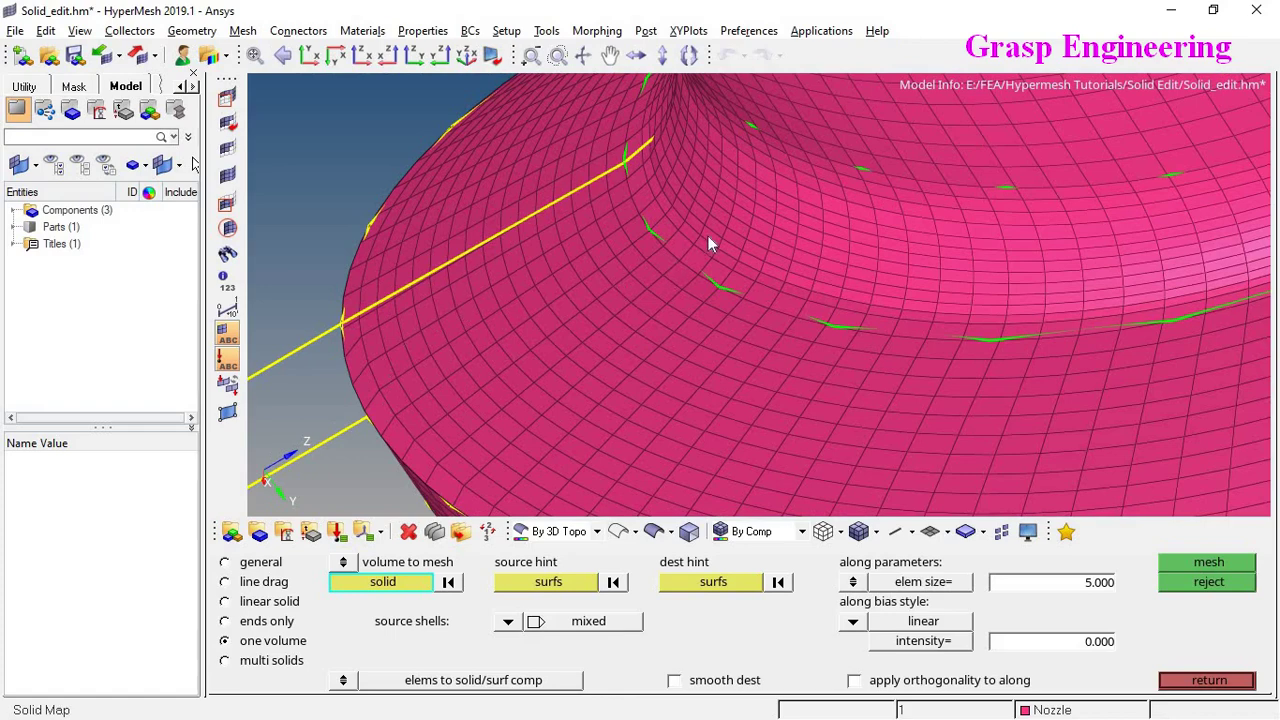
pyautogui.keyDown('ctrl'); pyautogui.moveTo(857, 241); pyautogui.dragTo(766, 279); pyautogui.keyUp('ctrl')
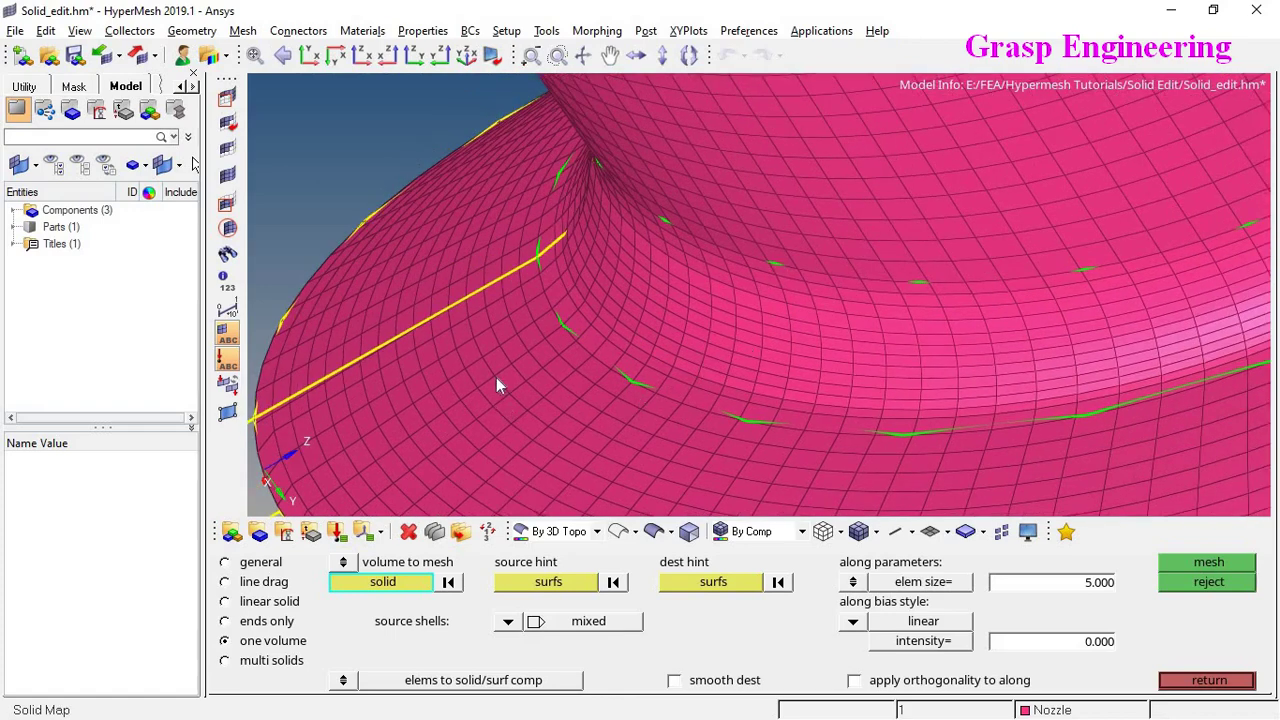
pyautogui.keyDown('ctrl'); pyautogui.moveTo(567, 223); pyautogui.dragTo(605, 247, button='right'); pyautogui.keyUp('ctrl')
pyautogui.keyDown('ctrl'); pyautogui.scroll(-4, 616, 266); pyautogui.keyUp('ctrl')
pyautogui.keyDown('ctrl'); pyautogui.moveTo(616, 266); pyautogui.dragTo(873, 233); pyautogui.keyUp('ctrl')
pyautogui.keyDown('ctrl'); pyautogui.moveTo(1140, 206); pyautogui.dragTo(831, 340, button='right'); pyautogui.keyUp('ctrl')
pyautogui.keyDown('ctrl'); pyautogui.moveTo(831, 340); pyautogui.dragTo(996, 292); pyautogui.keyUp('ctrl')
pyautogui.keyDown('ctrl'); pyautogui.scroll(-4, 996, 292); pyautogui.keyUp('ctrl')
pyautogui.keyDown('ctrl'); pyautogui.moveTo(900, 366); pyautogui.dragTo(883, 301); pyautogui.keyUp('ctrl')
pyautogui.keyDown('ctrl'); pyautogui.scroll(-3, 727, 348); pyautogui.keyUp('ctrl')
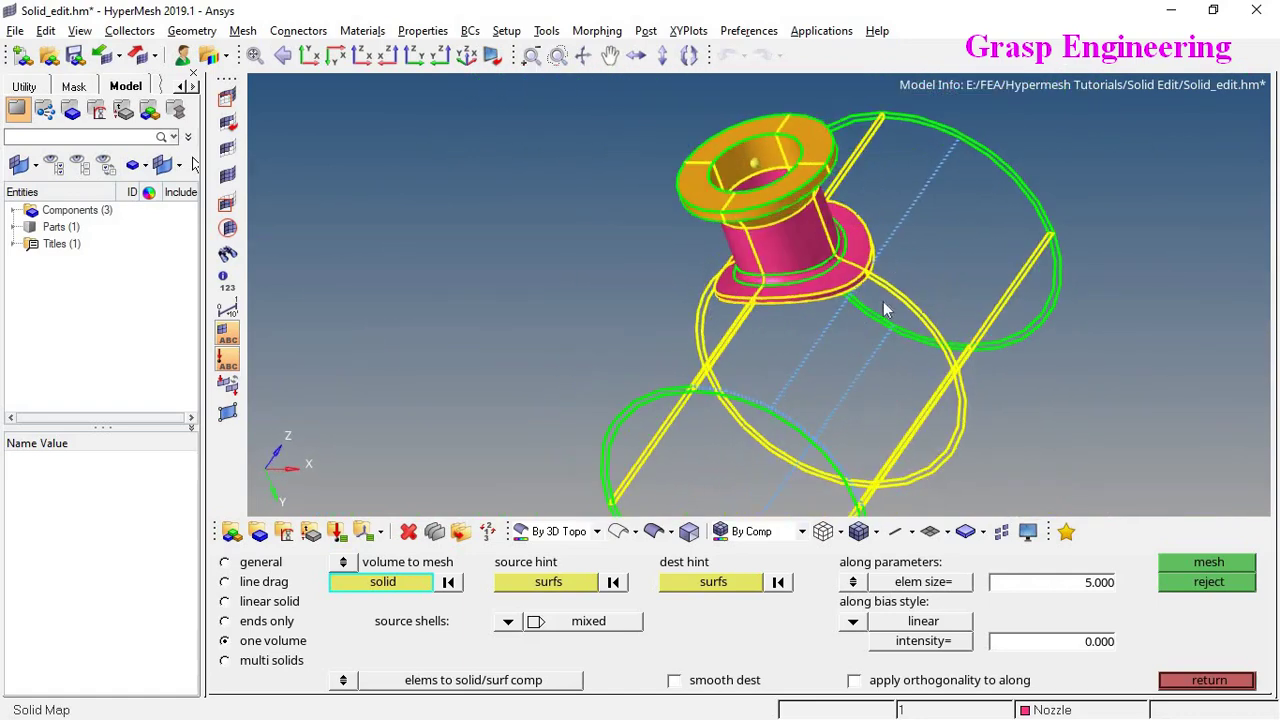
pyautogui.keyDown('ctrl'); pyautogui.moveTo(887, 366); pyautogui.dragTo(707, 350); pyautogui.keyUp('ctrl')
pyautogui.keyDown('ctrl'); pyautogui.moveTo(824, 357); pyautogui.dragTo(812, 323); pyautogui.keyUp('ctrl')
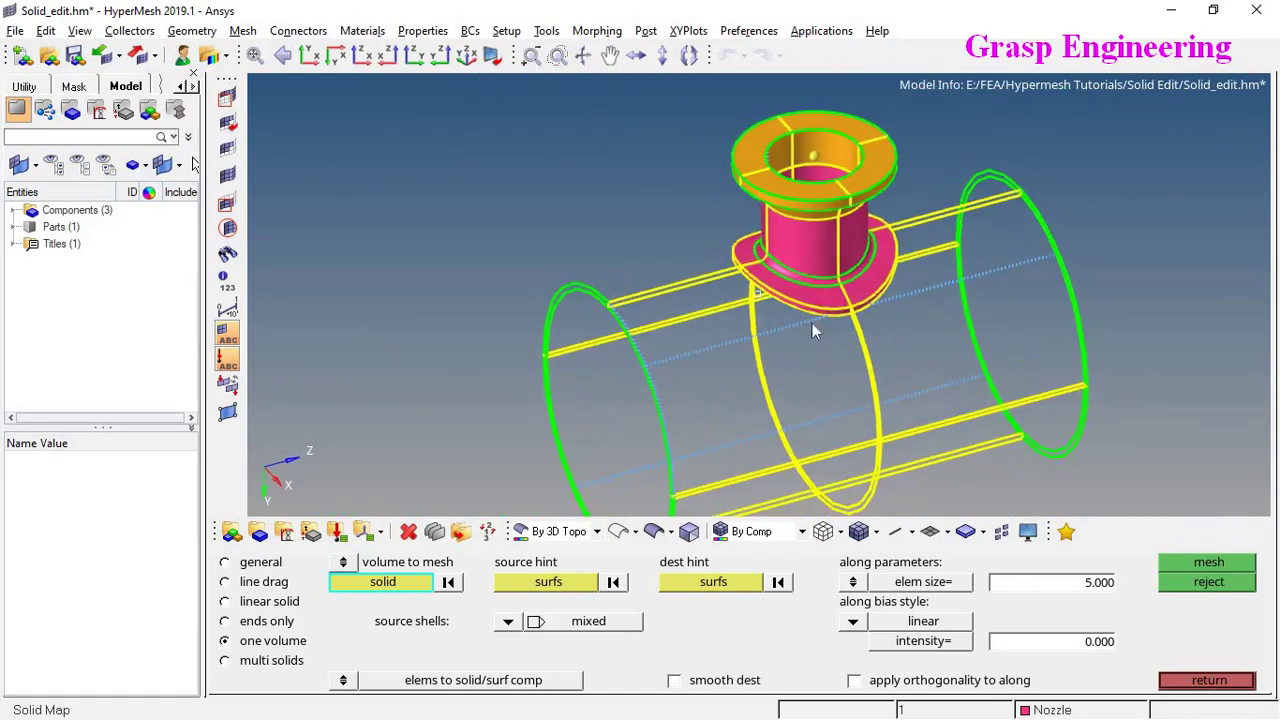
pyautogui.keyDown('ctrl'); pyautogui.scroll(3, 816, 309); pyautogui.keyUp('ctrl')
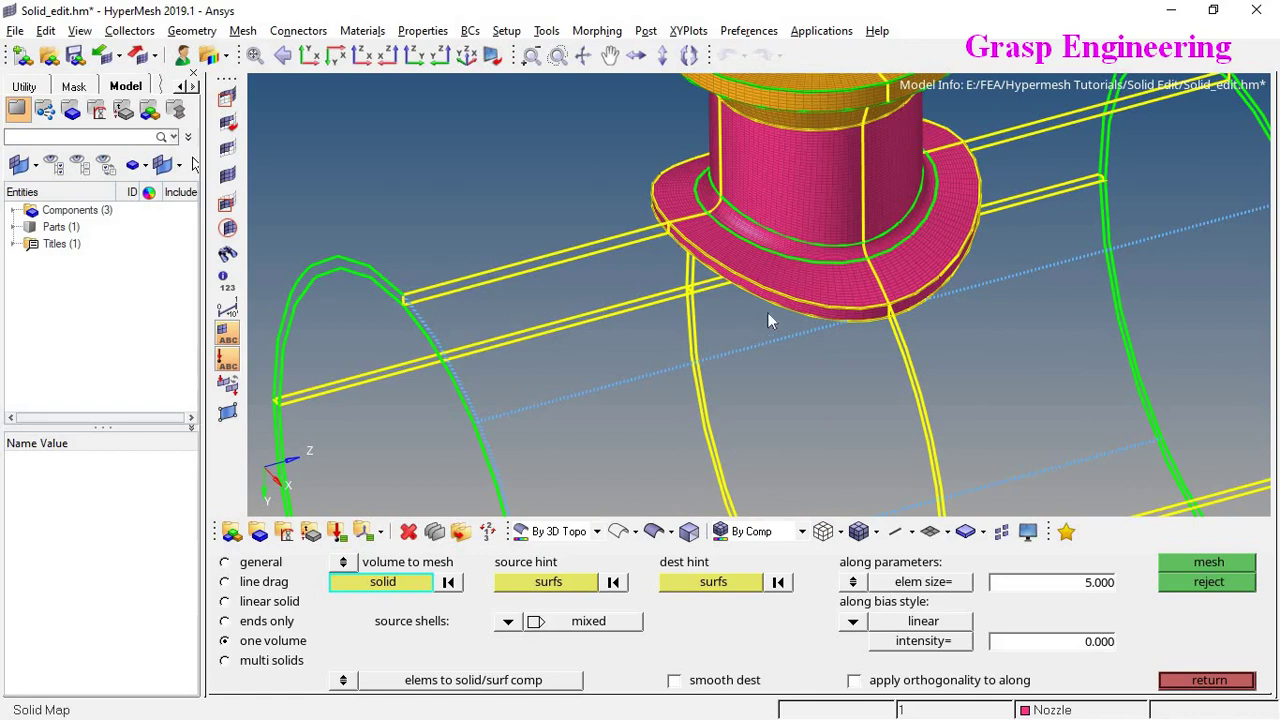
pyautogui.keyDown('ctrl'); pyautogui.scroll(3, 770, 310); pyautogui.keyUp('ctrl')
pyautogui.keyDown('ctrl'); pyautogui.scroll(-3, 531, 223); pyautogui.keyUp('ctrl')
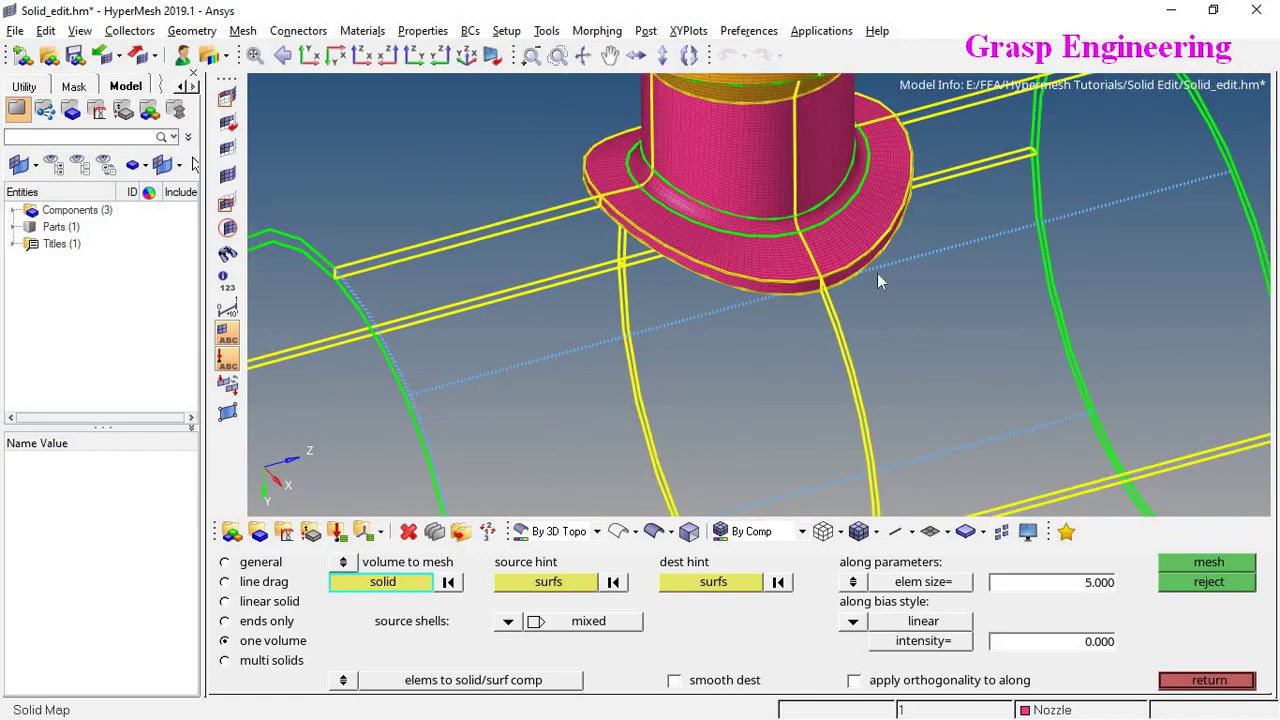
pyautogui.keyDown('ctrl'); pyautogui.moveTo(877, 273); pyautogui.dragTo(842, 266, button='right'); pyautogui.keyUp('ctrl')
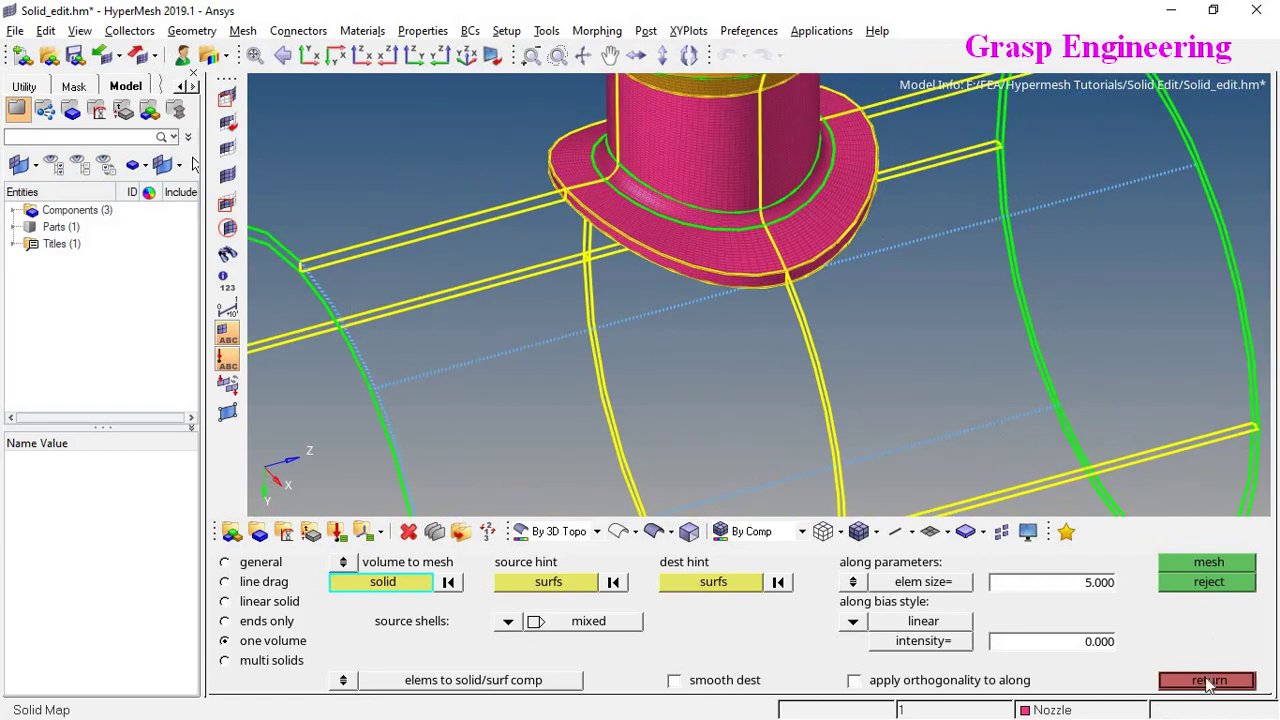
# Set up a 2D automesh of surfaces with element size 5, display the geometry shaded, and clear the surface selection
pyautogui.click(1208, 681)
pyautogui.click(1188, 602)
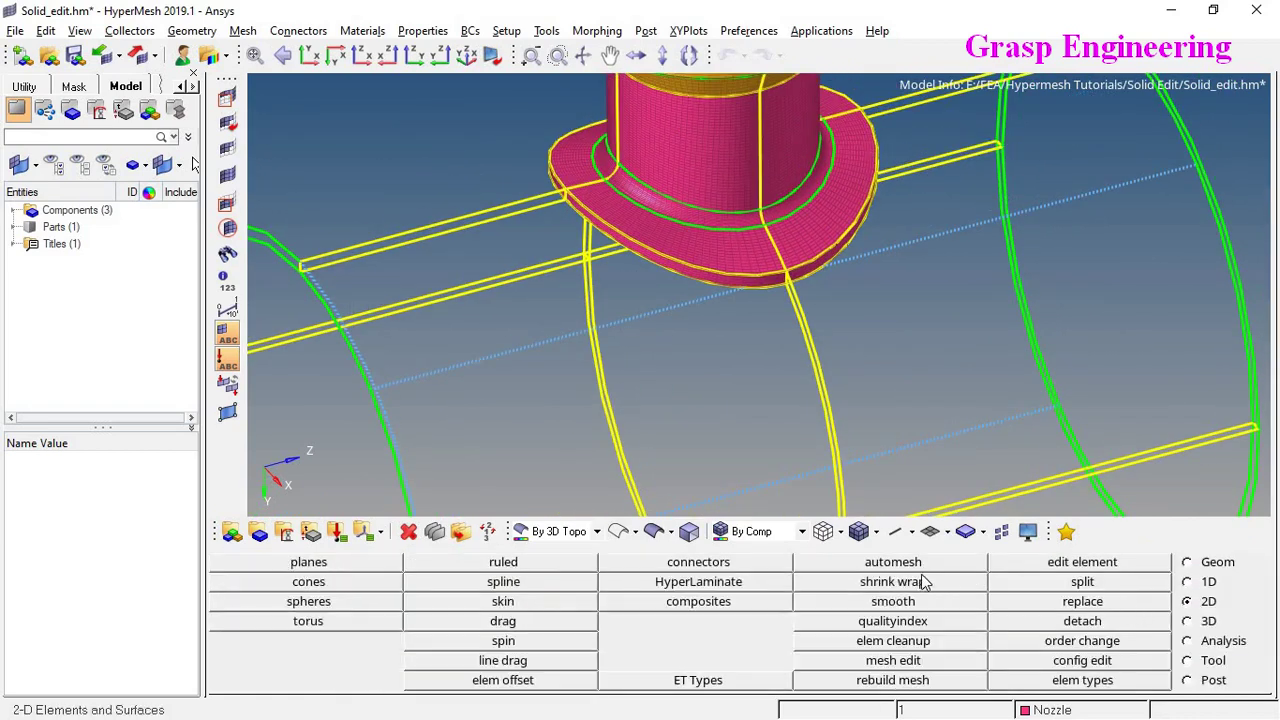
pyautogui.click(855, 563)
pyautogui.click(745, 565)
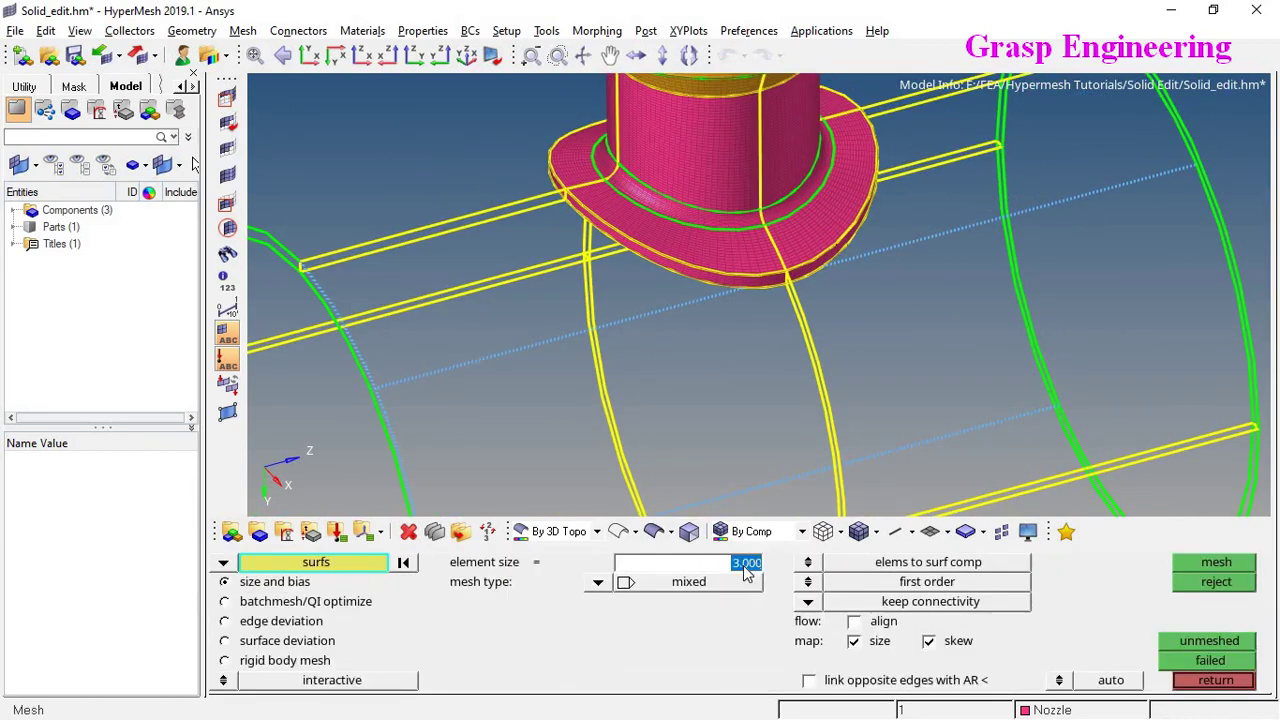
pyautogui.write('5')
pyautogui.press('Return')
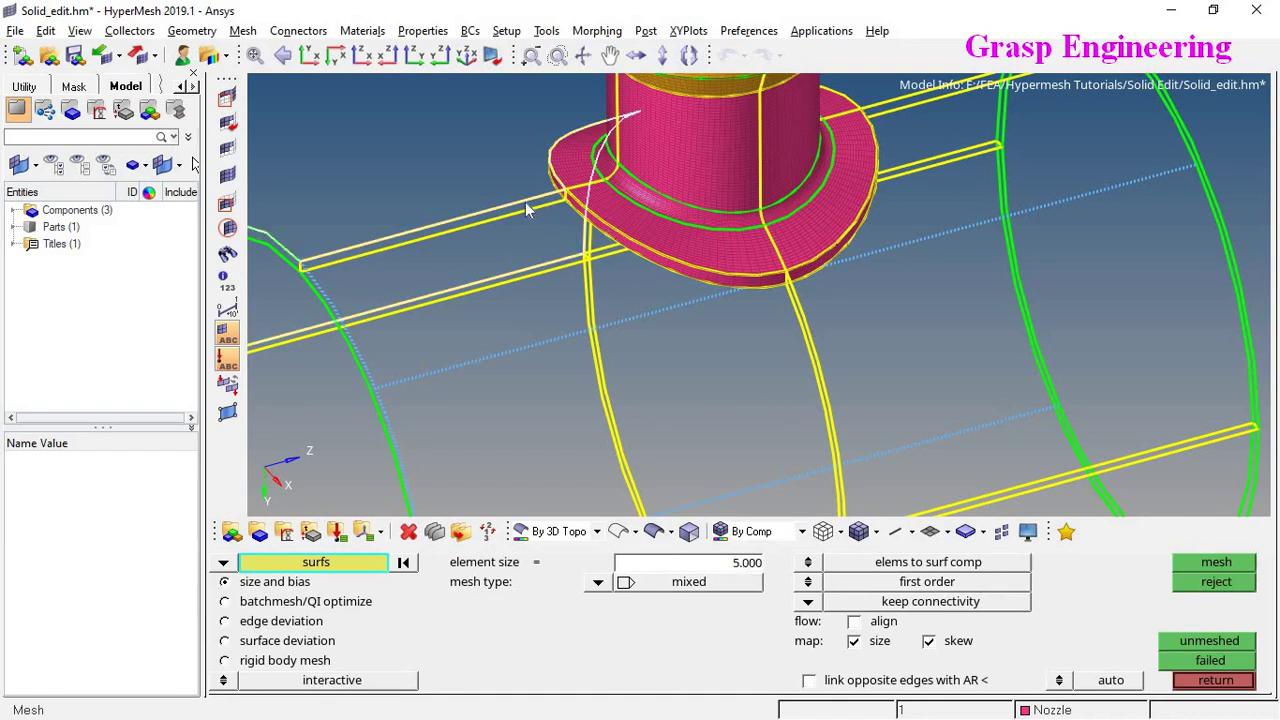
pyautogui.click(813, 352)
pyautogui.click(655, 532)
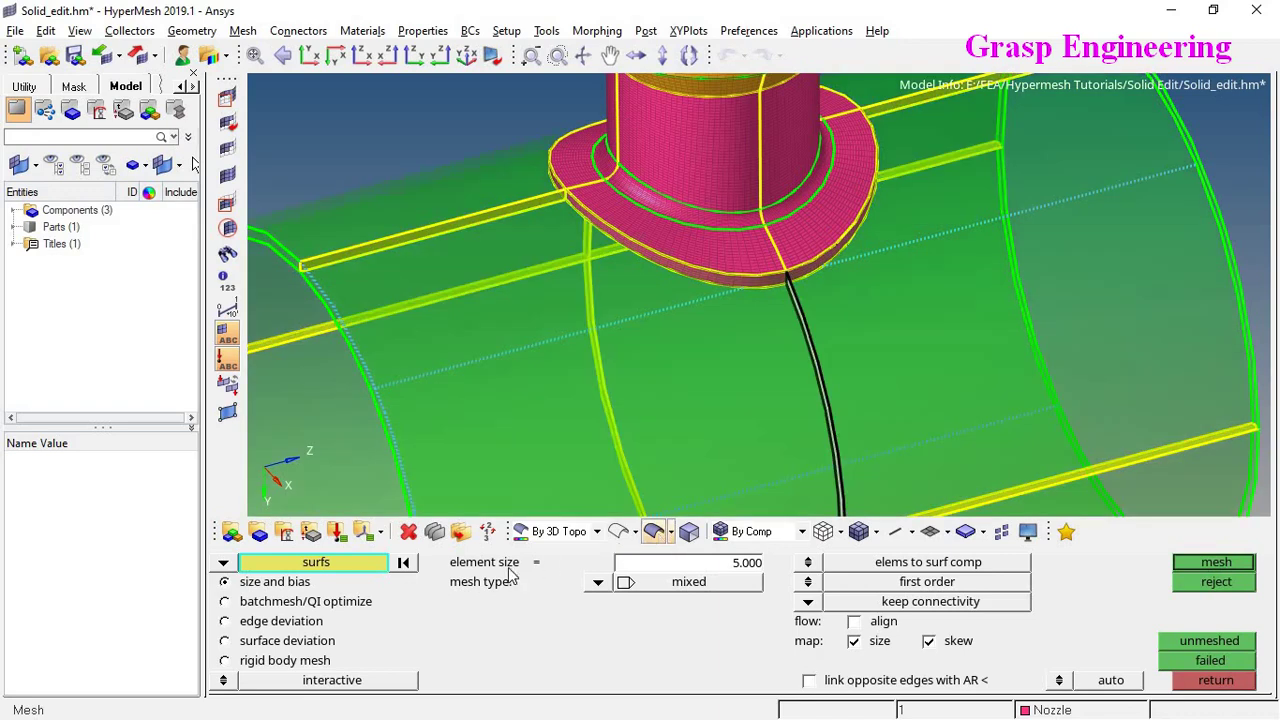
pyautogui.click(403, 563)
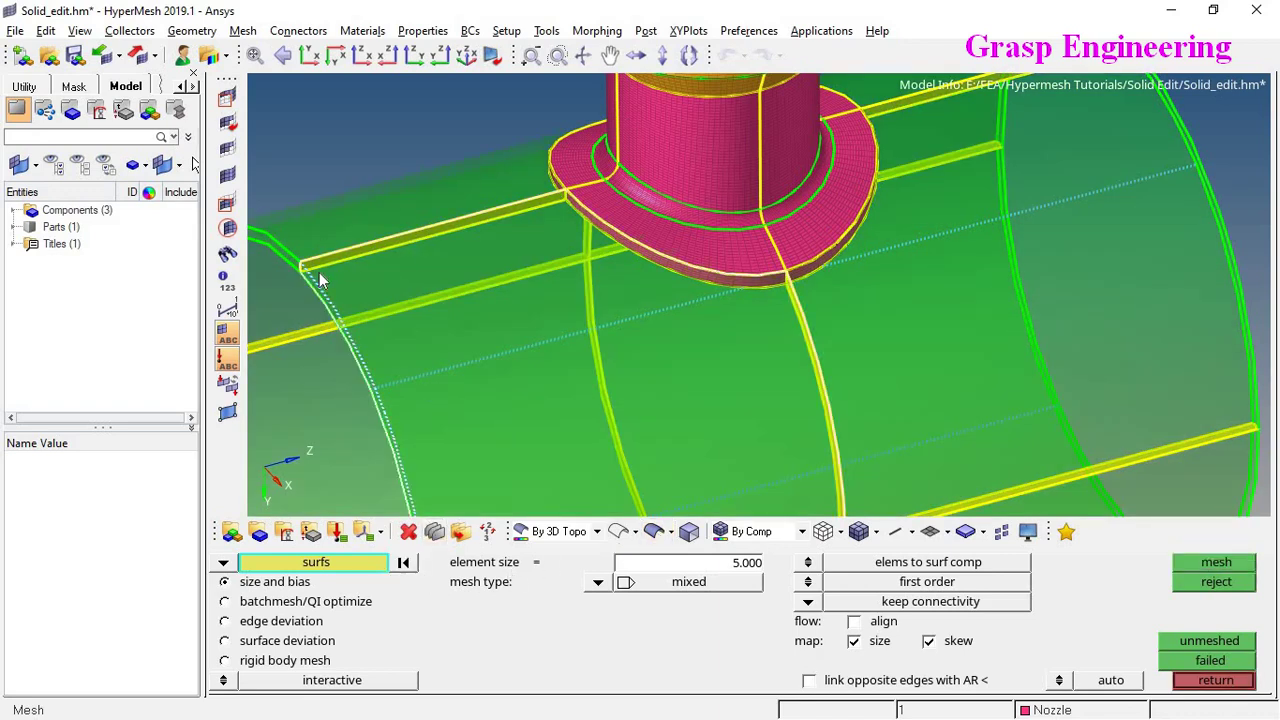
pyautogui.keyDown('ctrl'); pyautogui.moveTo(1003, 336); pyautogui.dragTo(862, 134); pyautogui.keyUp('ctrl')
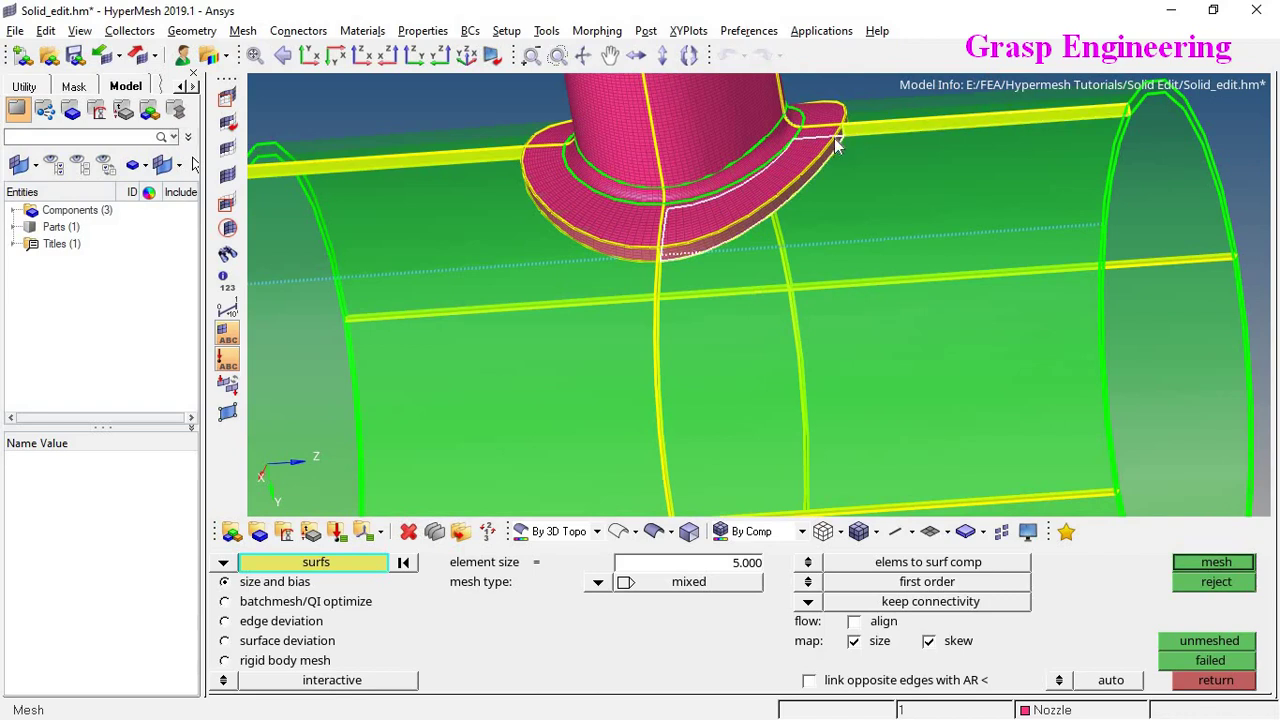
pyautogui.click(661, 250)
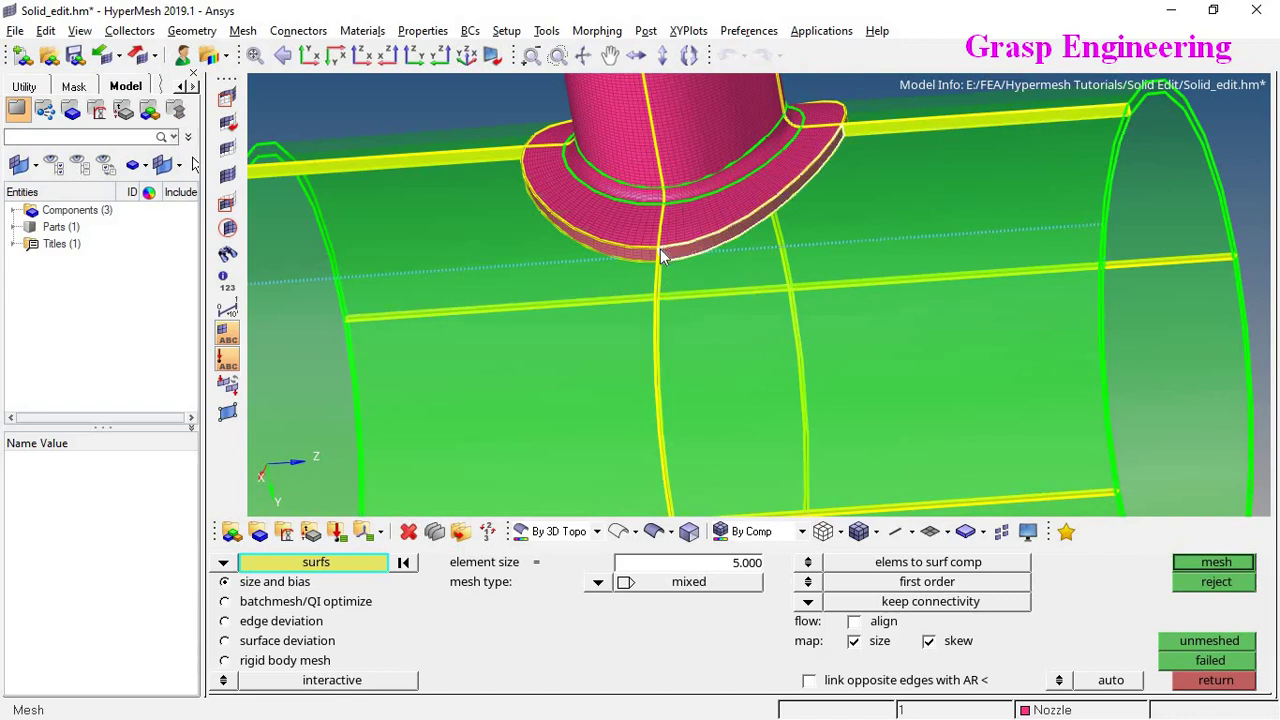
pyautogui.rightClick(821, 233)
pyautogui.click(403, 562)
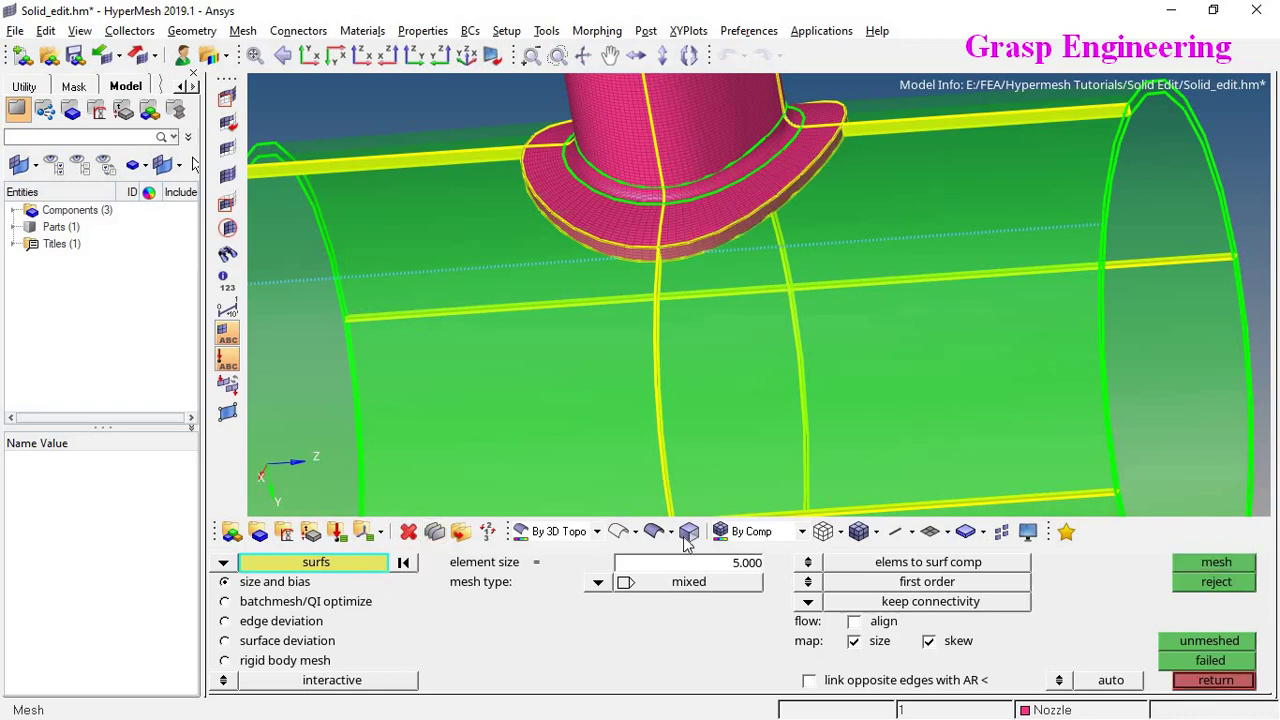
# Automesh the outer surface of the upper shell quarter next to the nozzle pad
pyautogui.moveTo(863, 202)
pyautogui.keyDown('ctrl'); pyautogui.mouseDown()
pyautogui.moveTo(778, 331)
pyautogui.moveTo(923, 406)
pyautogui.moveTo(838, 448)
pyautogui.moveTo(910, 352)
pyautogui.moveTo(851, 202)
pyautogui.mouseUp(); pyautogui.keyUp('ctrl')
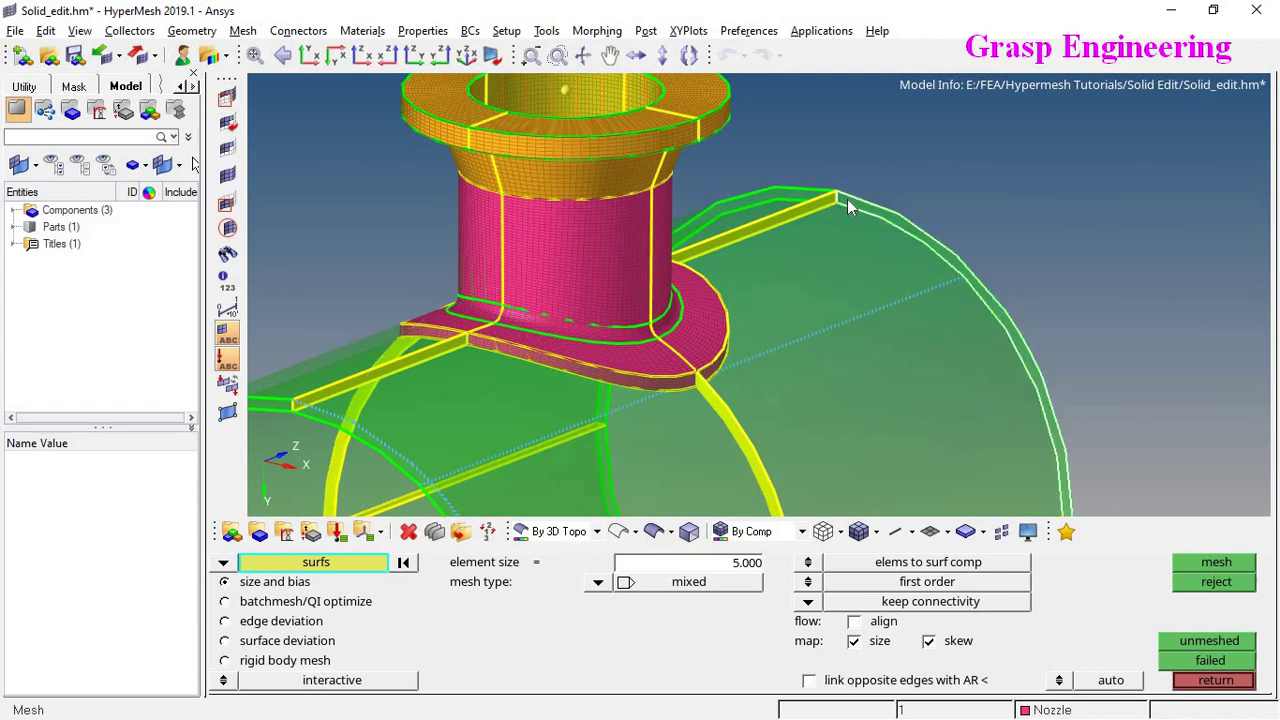
pyautogui.keyDown('ctrl'); pyautogui.scroll(-3, 861, 212); pyautogui.keyUp('ctrl')
pyautogui.keyDown('ctrl'); pyautogui.moveTo(759, 274); pyautogui.dragTo(1012, 425); pyautogui.keyUp('ctrl')
pyautogui.click(1212, 564)
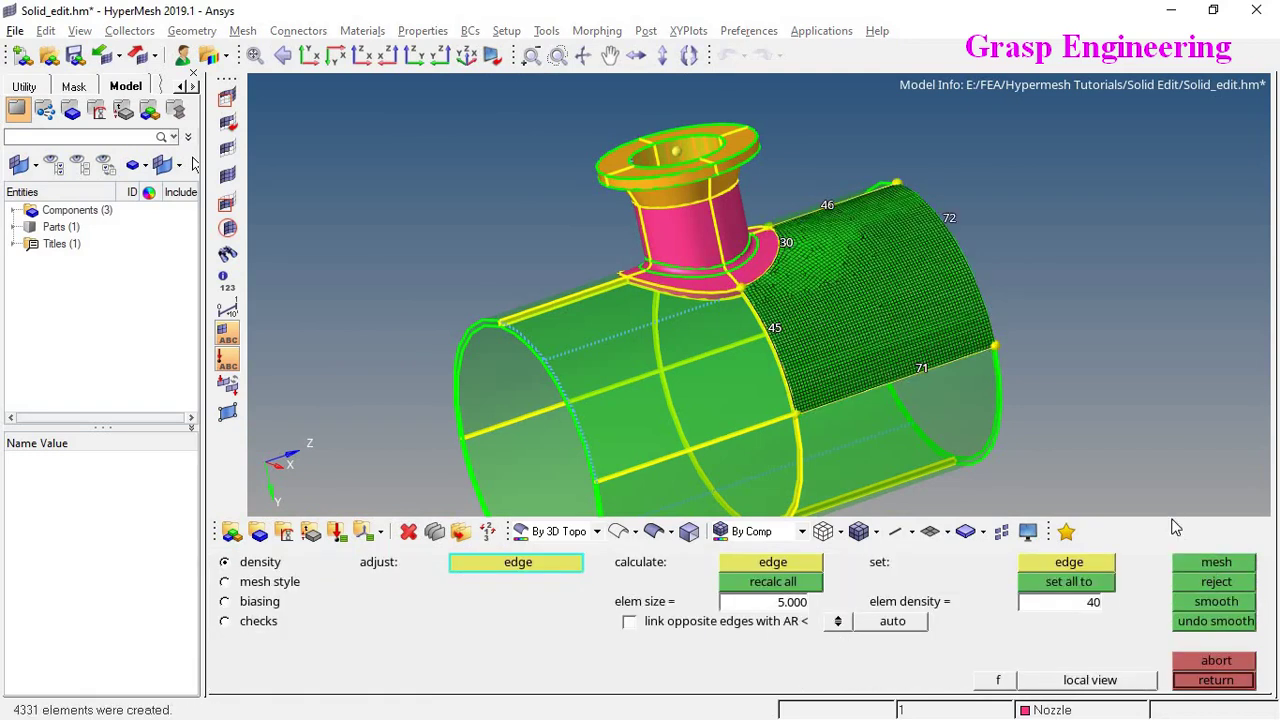
# Reject the mesh on the upper shell quarter's outer surface and leave automesh
pyautogui.click(1218, 583)
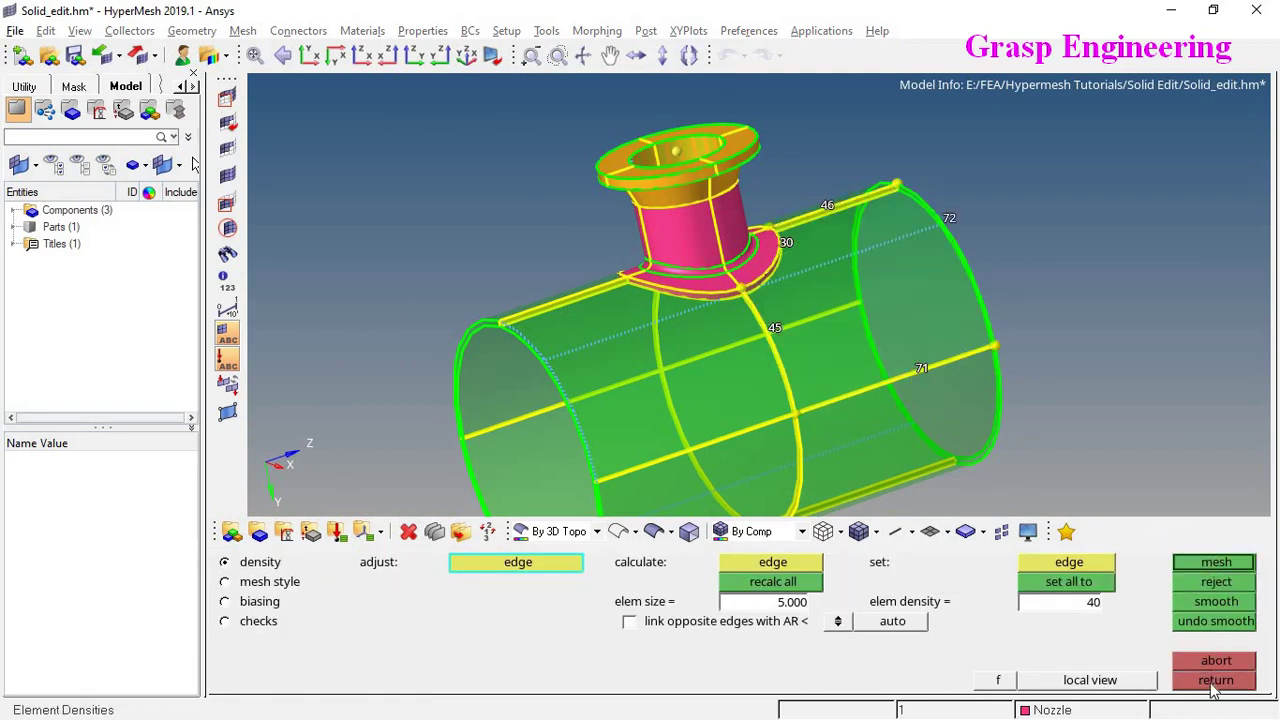
pyautogui.click(1216, 680)
pyautogui.click(1216, 680)
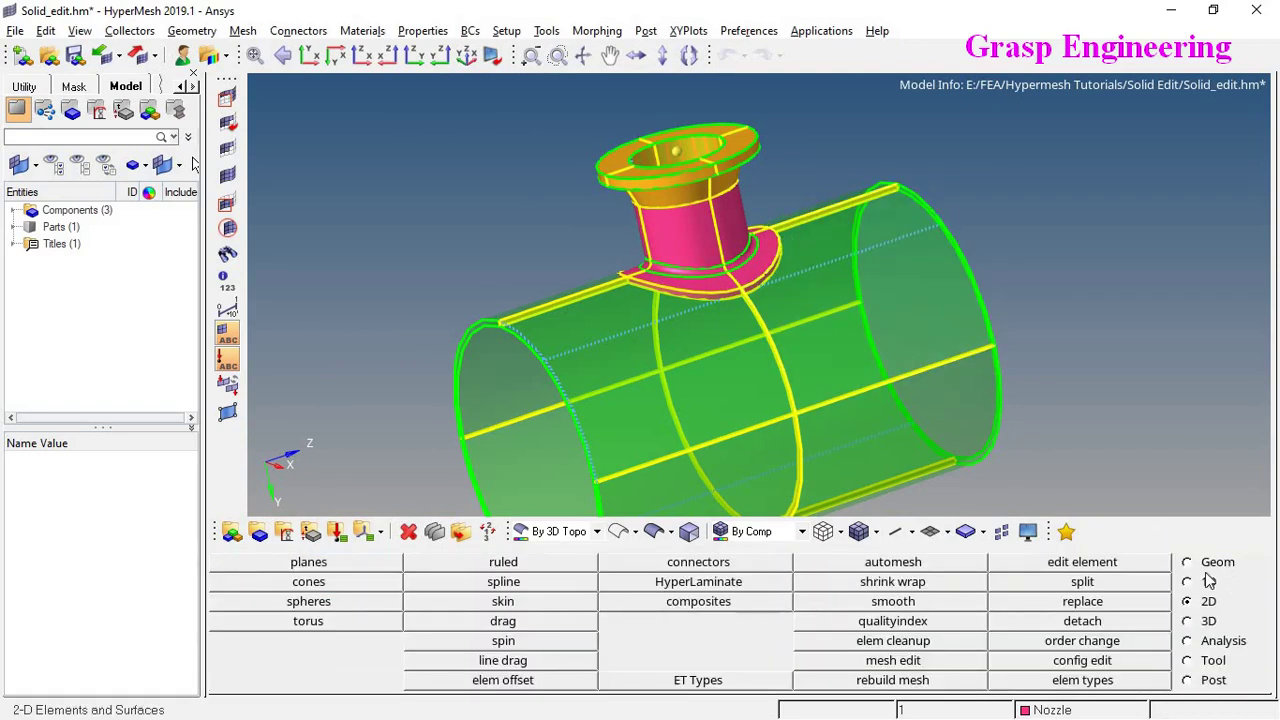
# Toggle the suppressed edge at the shell's open end on the -Z side with Quick Edit's Toggle edge
pyautogui.click(1183, 562)
pyautogui.click(1090, 565)
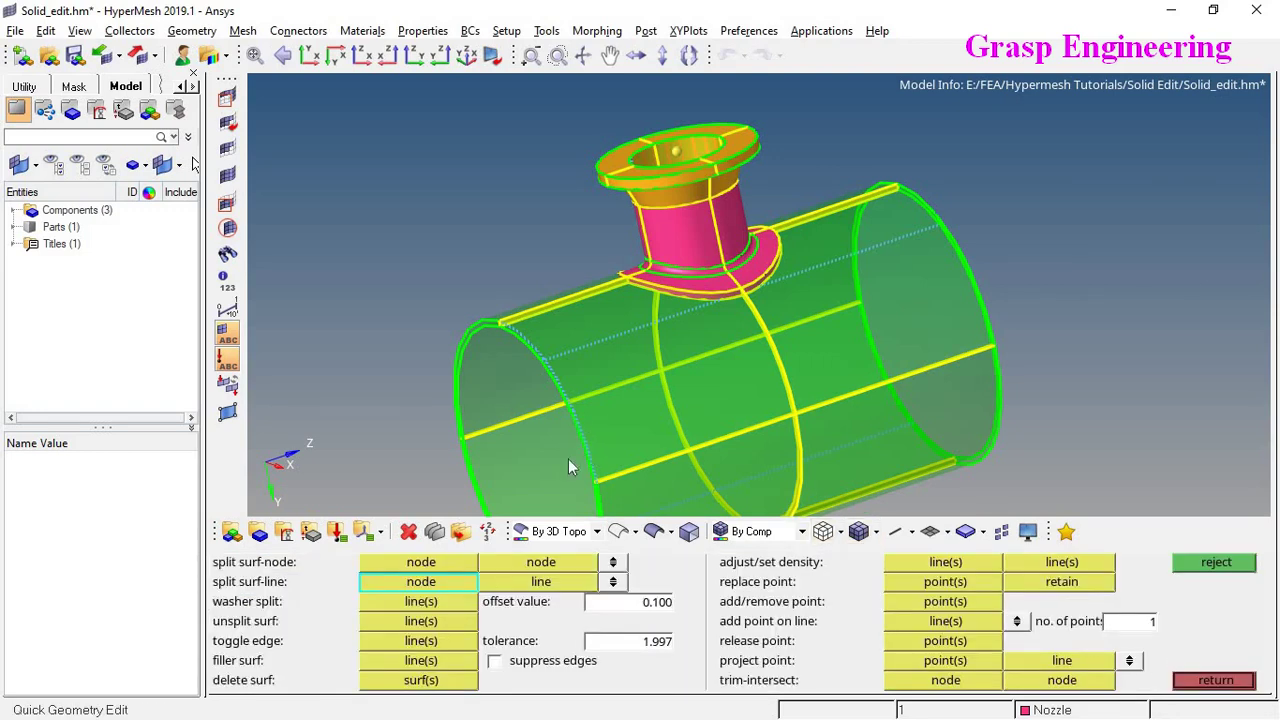
pyautogui.click(436, 644)
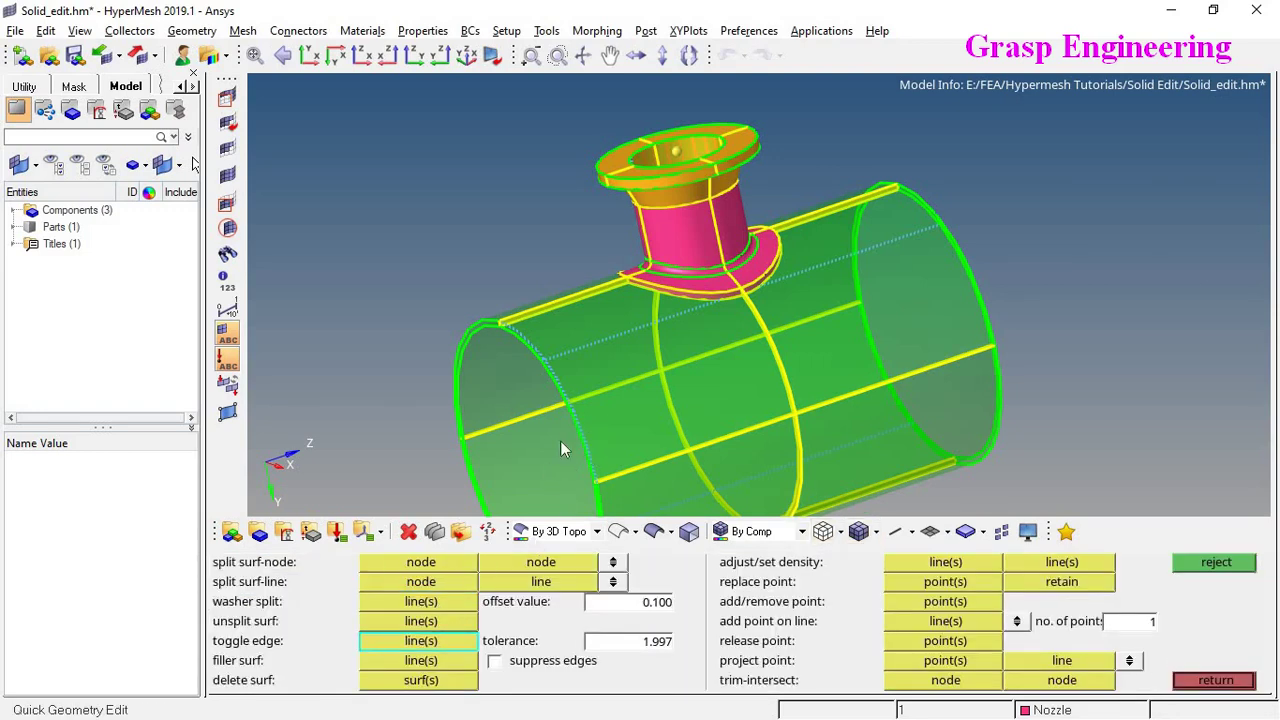
pyautogui.click(575, 418)
pyautogui.scroll(5, 489, 302)
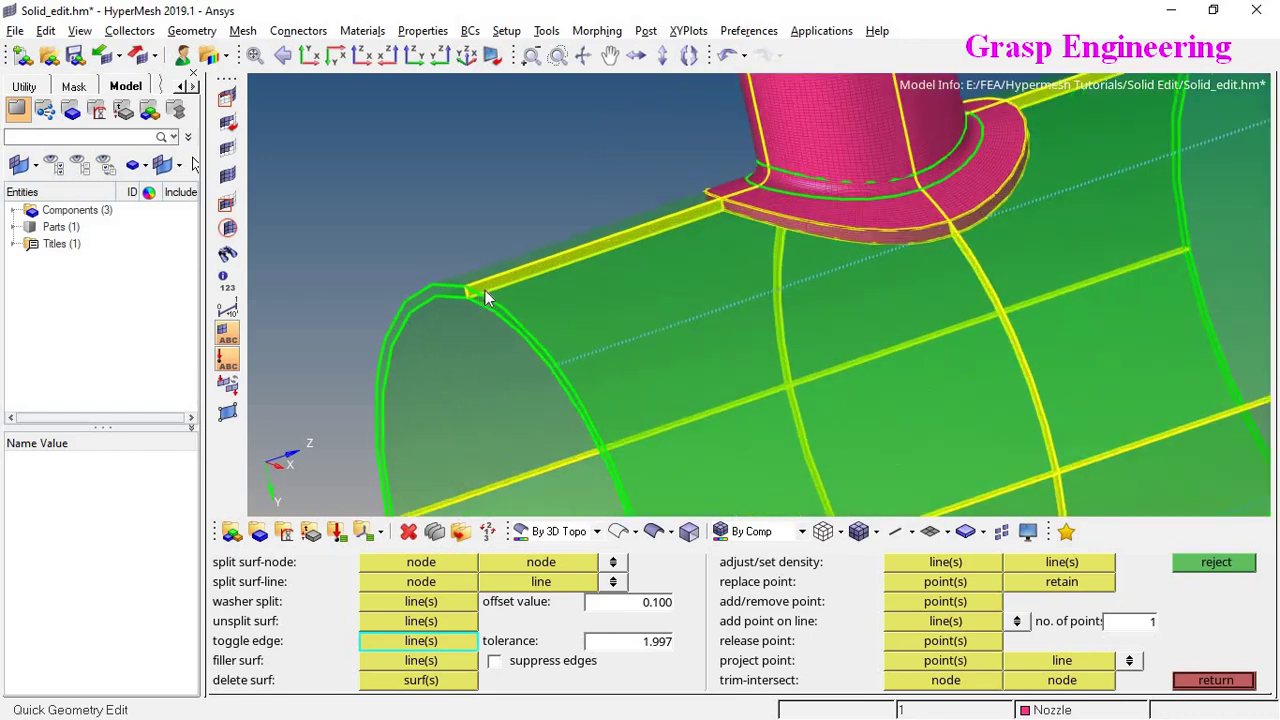
pyautogui.click(1215, 679)
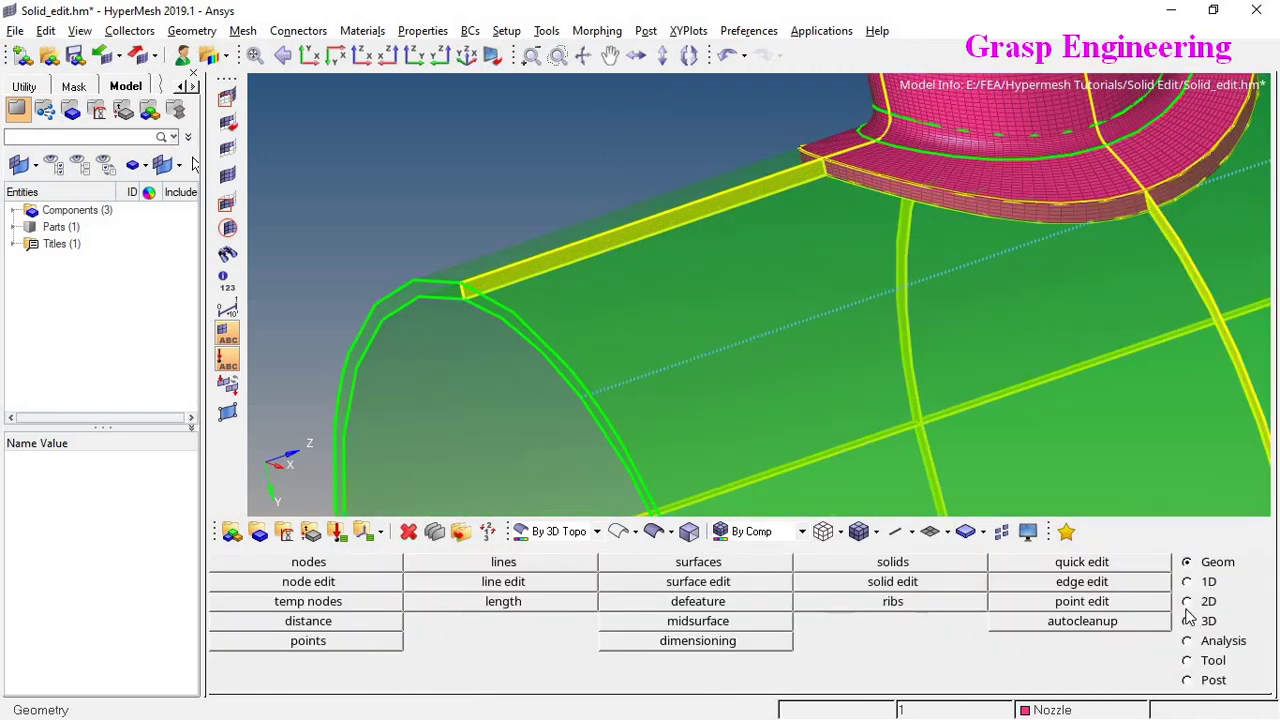
# Automesh the outer surfaces of the two adjacent upper shell quarters around the nozzle pad with element size 5 and mixed elements
pyautogui.click(1188, 601)
pyautogui.click(940, 565)
pyautogui.click(640, 468)
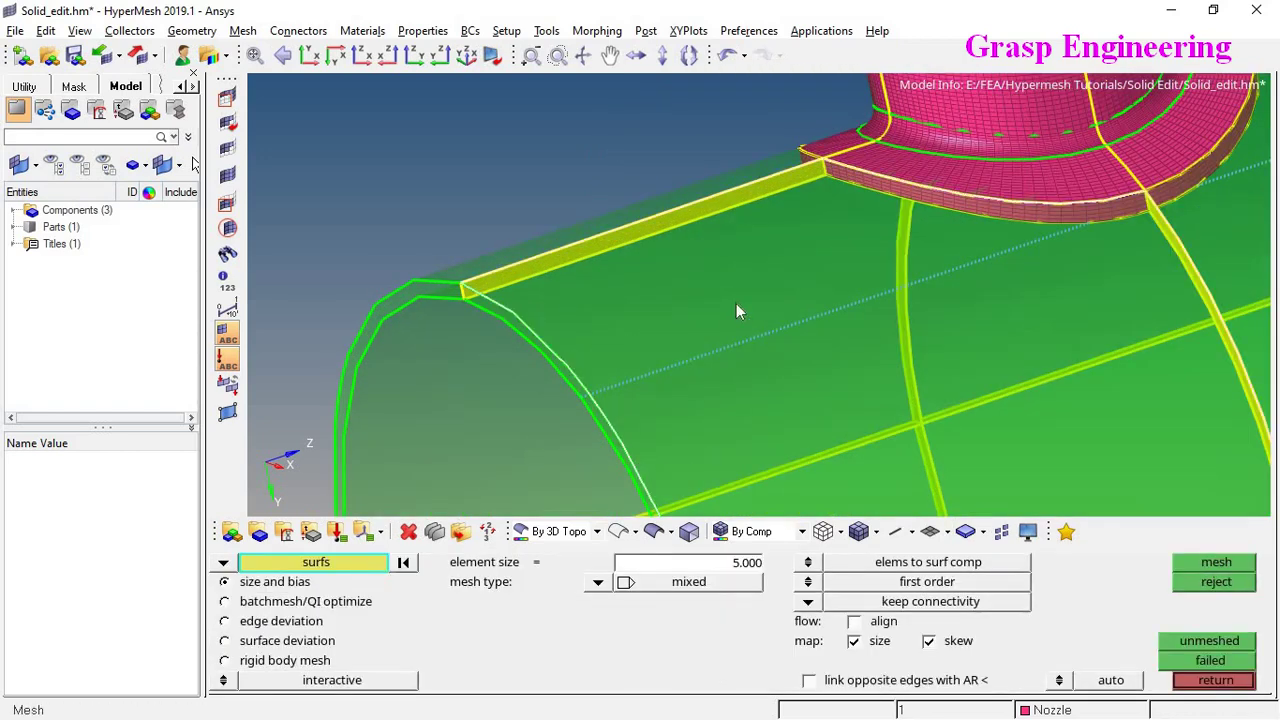
pyautogui.scroll(-2, 1007, 345)
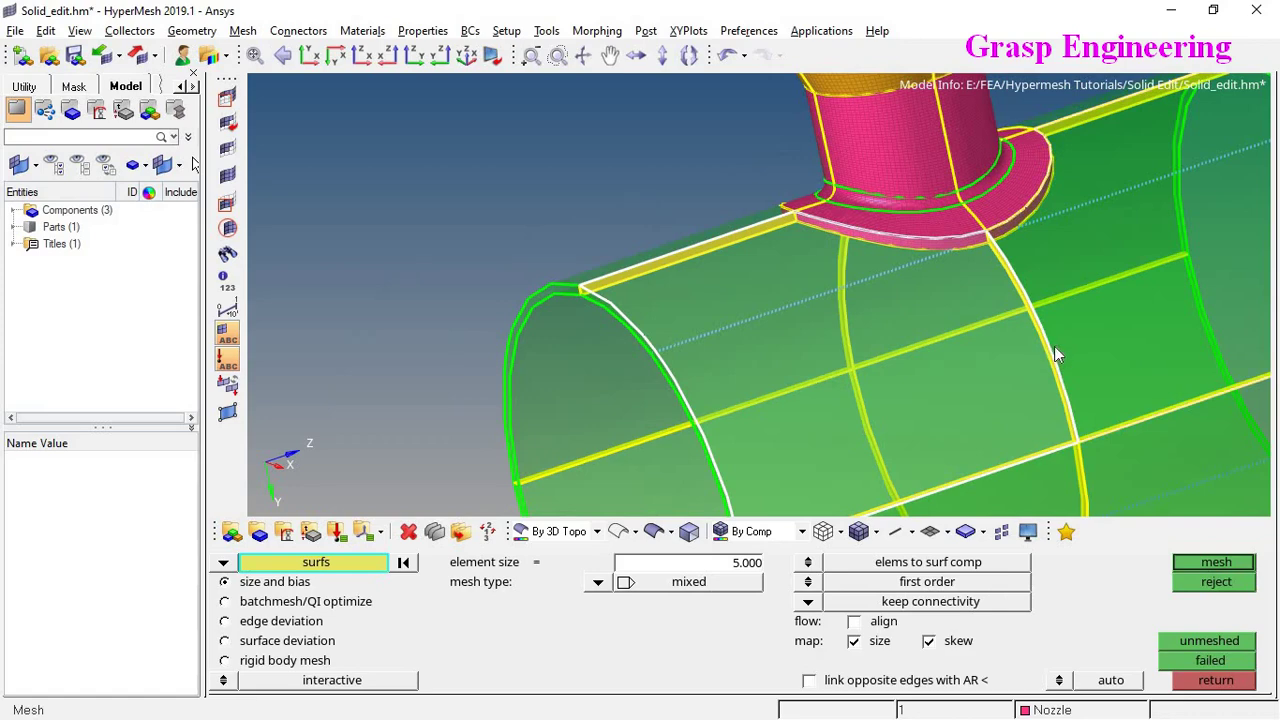
pyautogui.click(1054, 346)
pyautogui.scroll(-4, 867, 274)
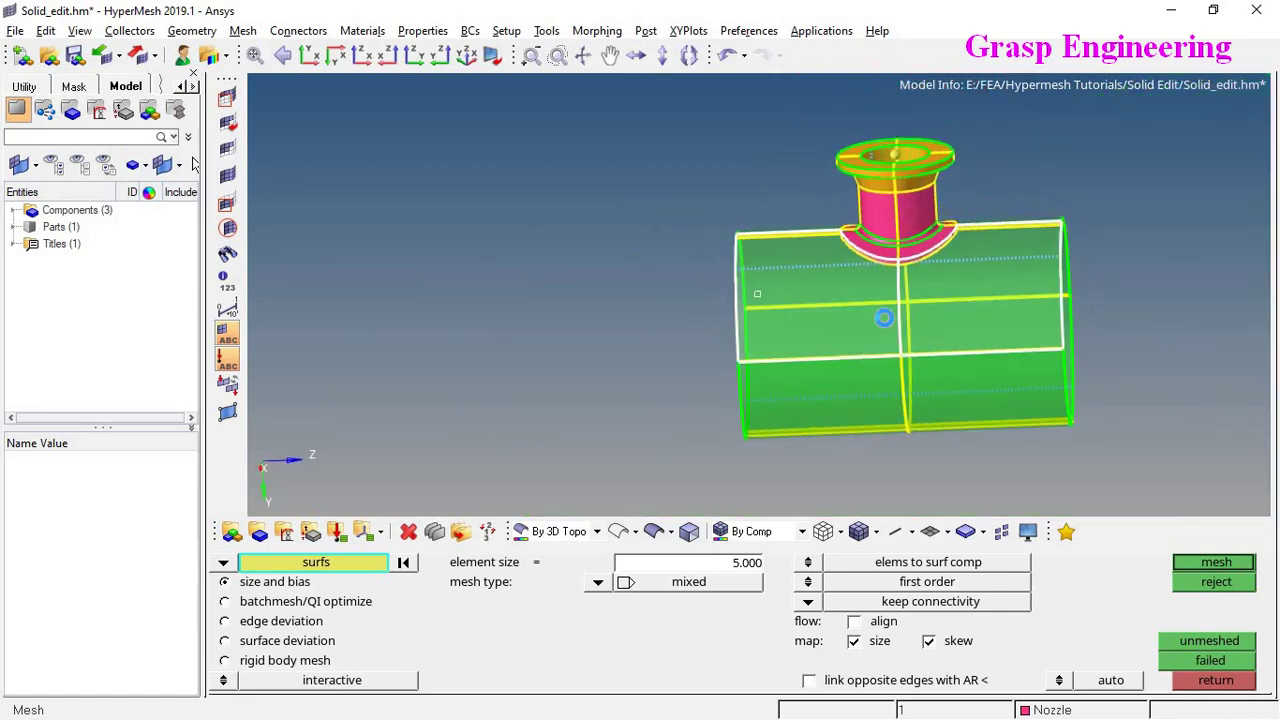
# Set the element type of all surfaces in the shell mesh to quads and remesh them
pyautogui.scroll(5, 860, 270)
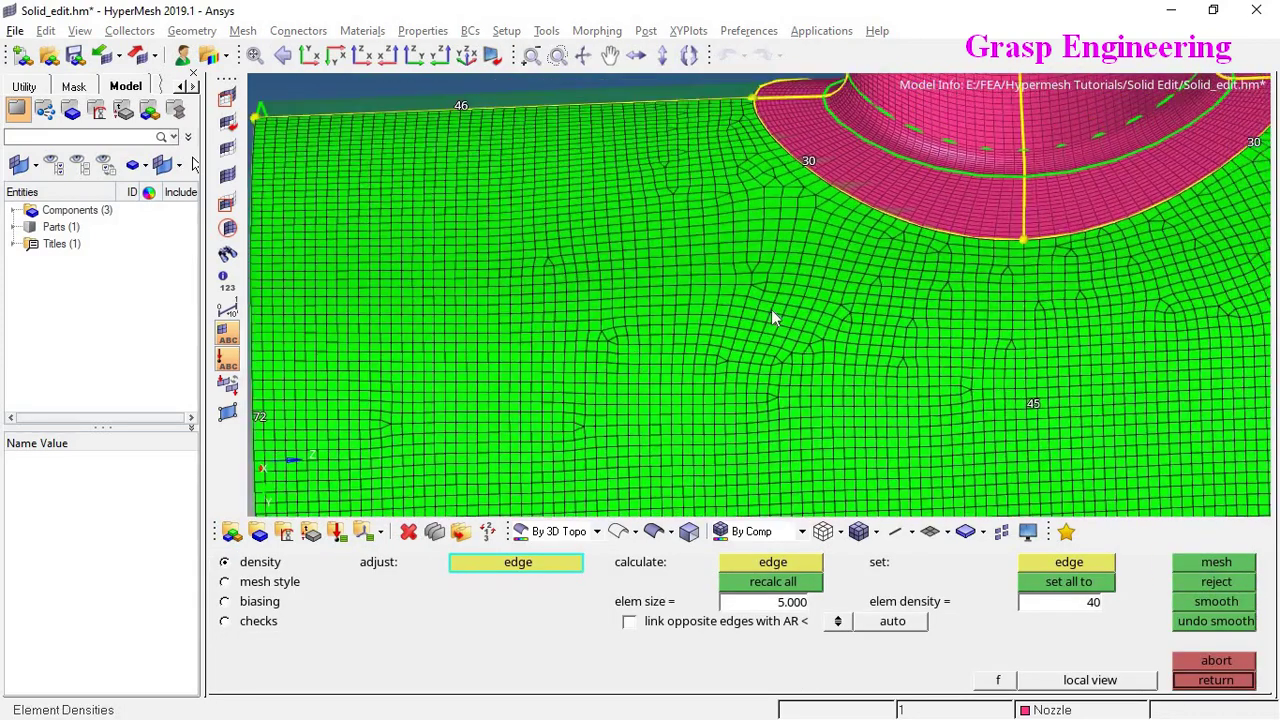
pyautogui.keyDown('ctrl'); pyautogui.scroll(-4, 772, 318); pyautogui.keyUp('ctrl')
pyautogui.keyDown('ctrl'); pyautogui.moveTo(772, 318); pyautogui.dragTo(813, 204); pyautogui.keyUp('ctrl')
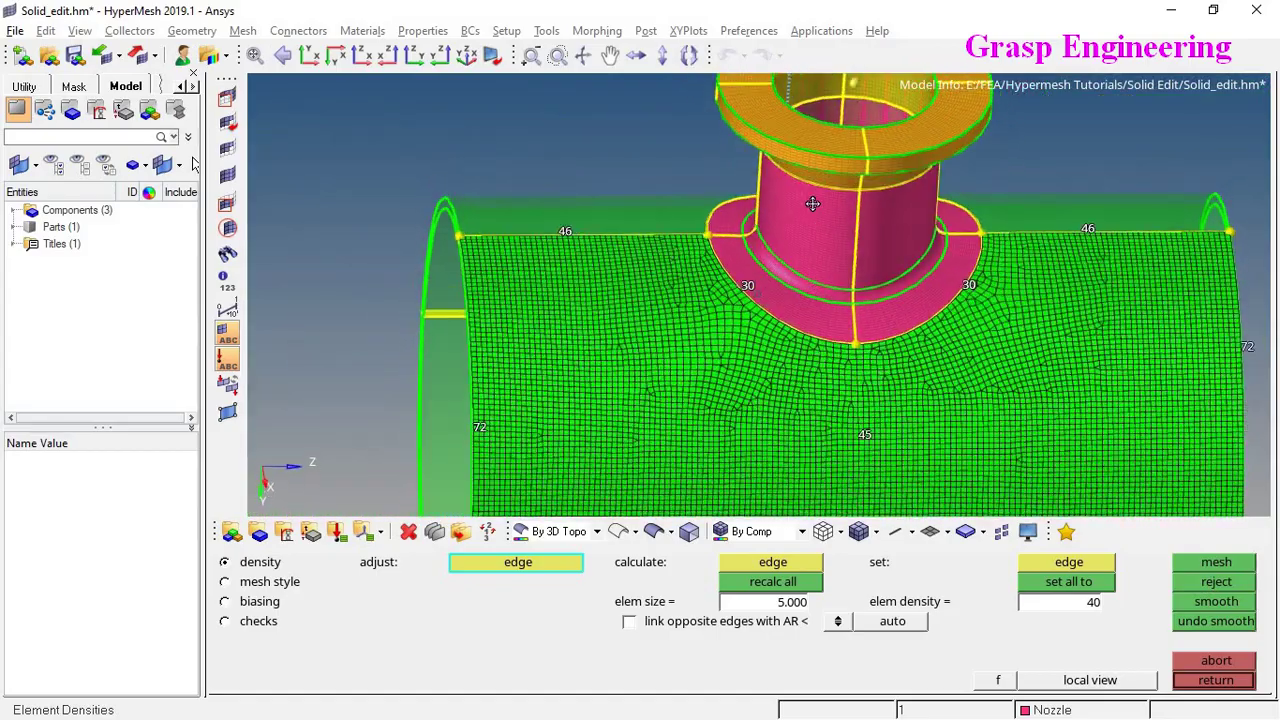
pyautogui.keyDown('ctrl'); pyautogui.moveTo(813, 204); pyautogui.dragTo(811, 120, button='right'); pyautogui.keyUp('ctrl')
pyautogui.keyDown('ctrl'); pyautogui.scroll(1, 868, 397); pyautogui.keyUp('ctrl')
pyautogui.keyDown('ctrl'); pyautogui.scroll(-2, 817, 348); pyautogui.keyUp('ctrl')
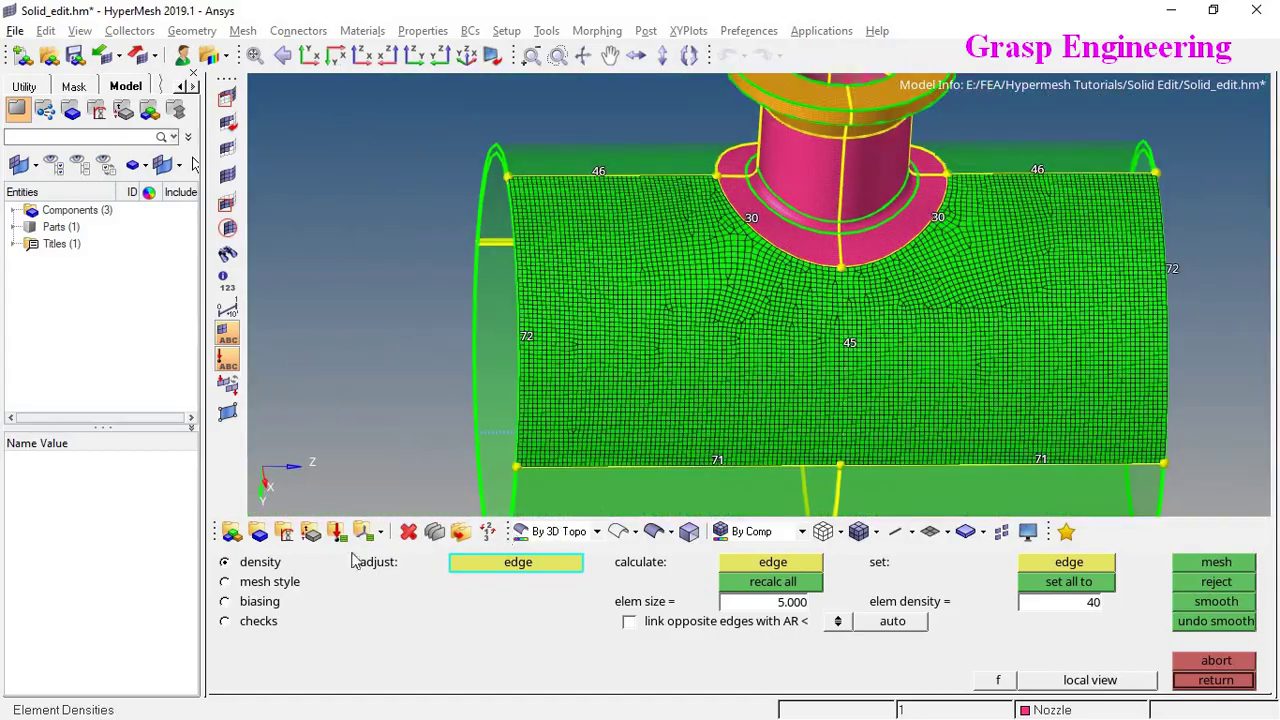
pyautogui.click(281, 588)
pyautogui.click(446, 642)
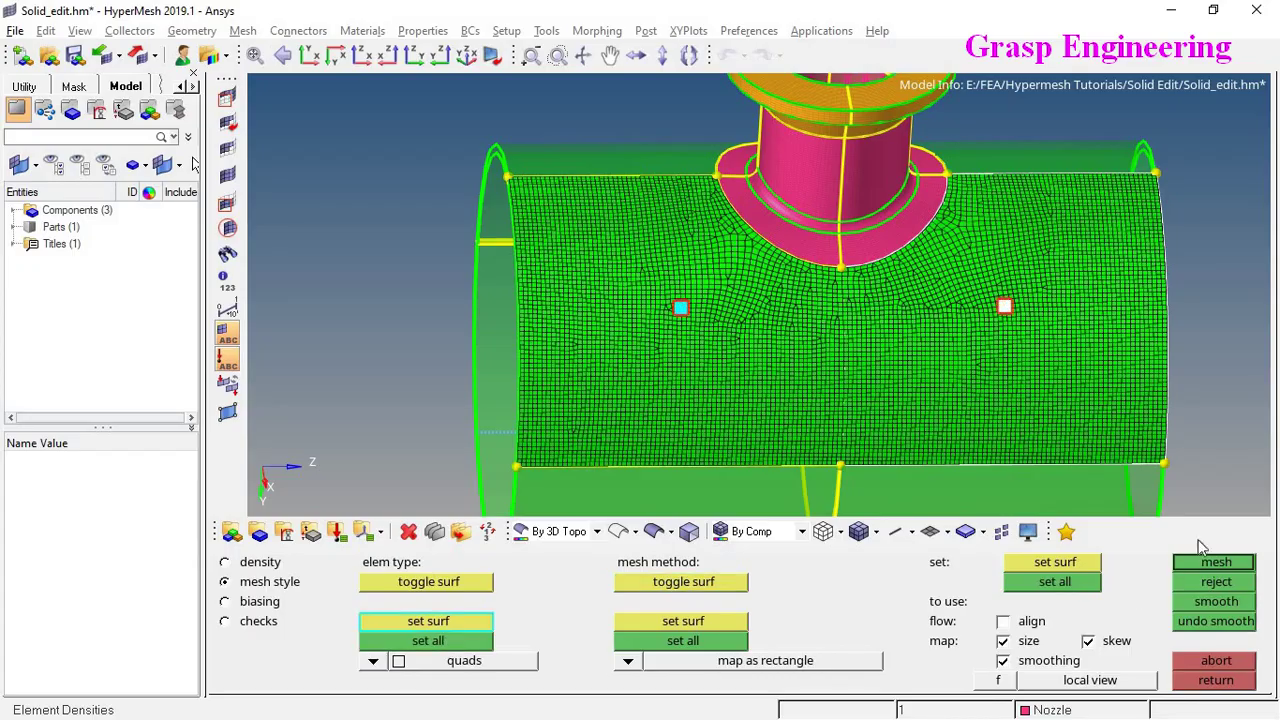
pyautogui.click(1214, 562)
# Inspect the quad mesh below the nozzle pad, and reject it on both shell surfaces
pyautogui.keyDown('ctrl'); pyautogui.scroll(3, 757, 283); pyautogui.keyUp('ctrl')
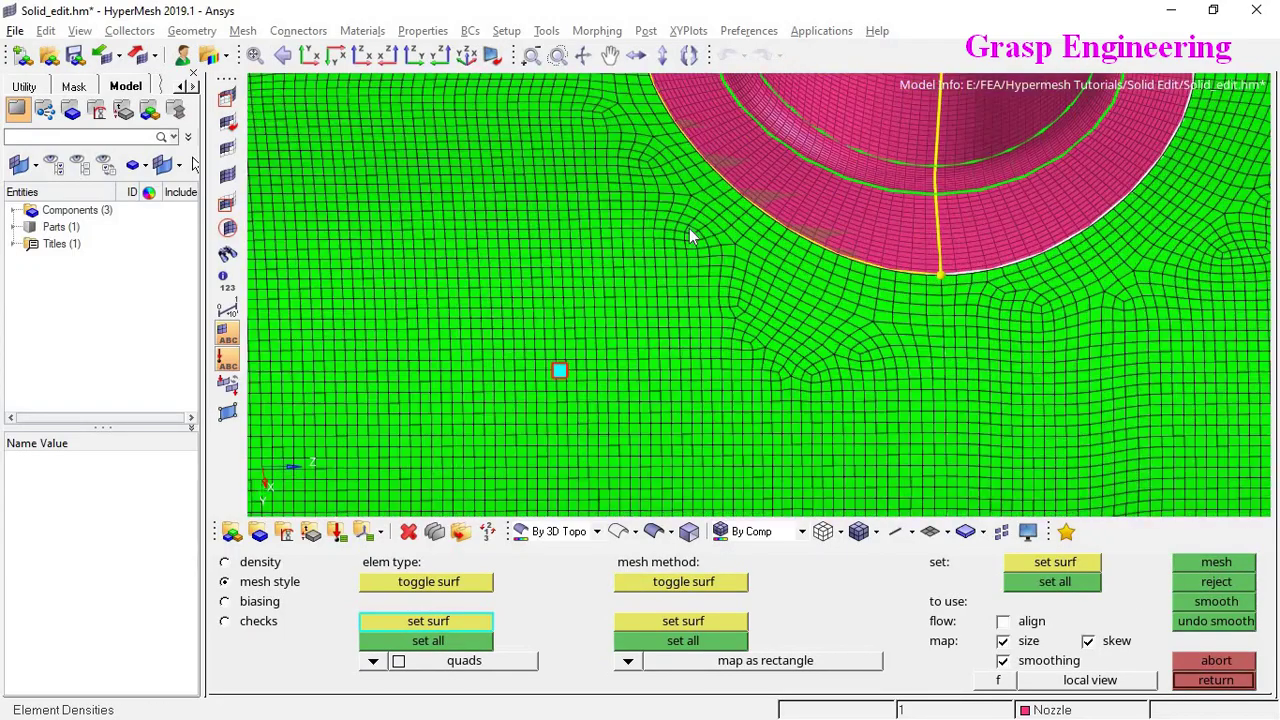
pyautogui.keyDown('ctrl'); pyautogui.scroll(-3, 660, 290); pyautogui.keyUp('ctrl')
pyautogui.keyDown('ctrl'); pyautogui.moveTo(648, 341); pyautogui.dragTo(765, 206); pyautogui.keyUp('ctrl')
pyautogui.keyDown('ctrl'); pyautogui.scroll(3, 765, 206); pyautogui.keyUp('ctrl')
pyautogui.keyDown('ctrl'); pyautogui.moveTo(777, 331); pyautogui.dragTo(714, 291); pyautogui.keyUp('ctrl')
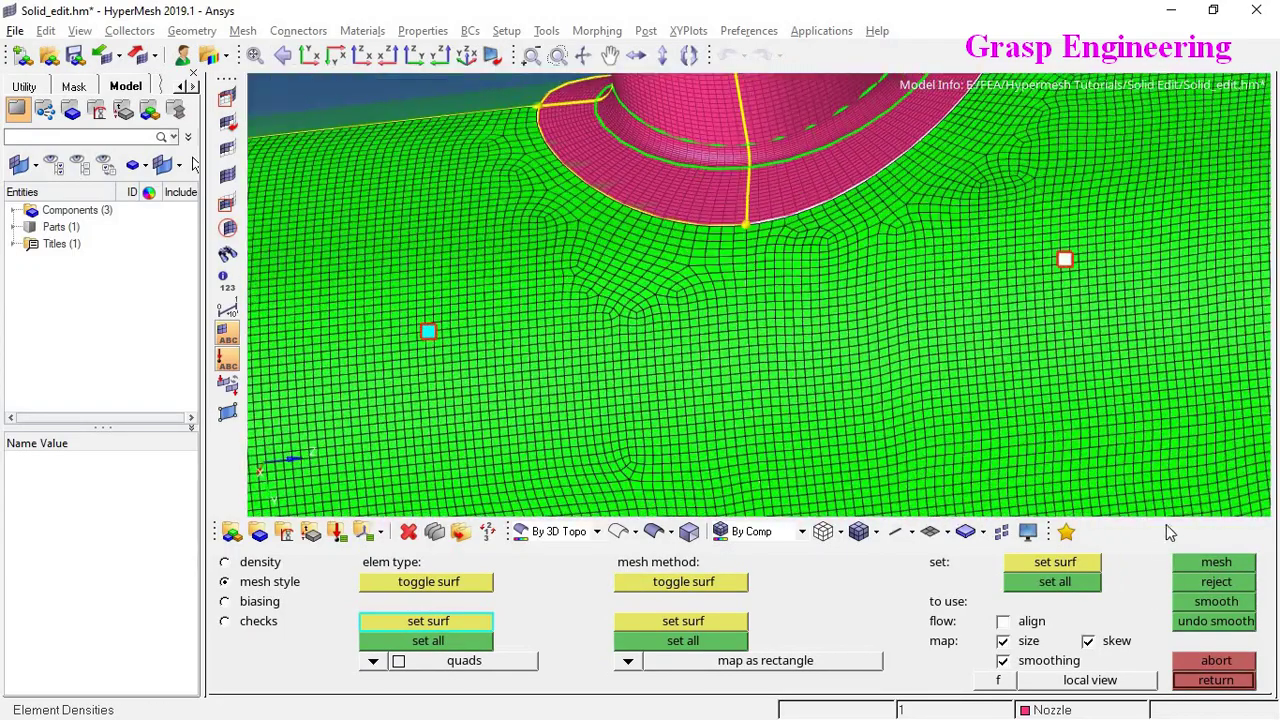
pyautogui.click(1210, 584)
pyautogui.click(1230, 684)
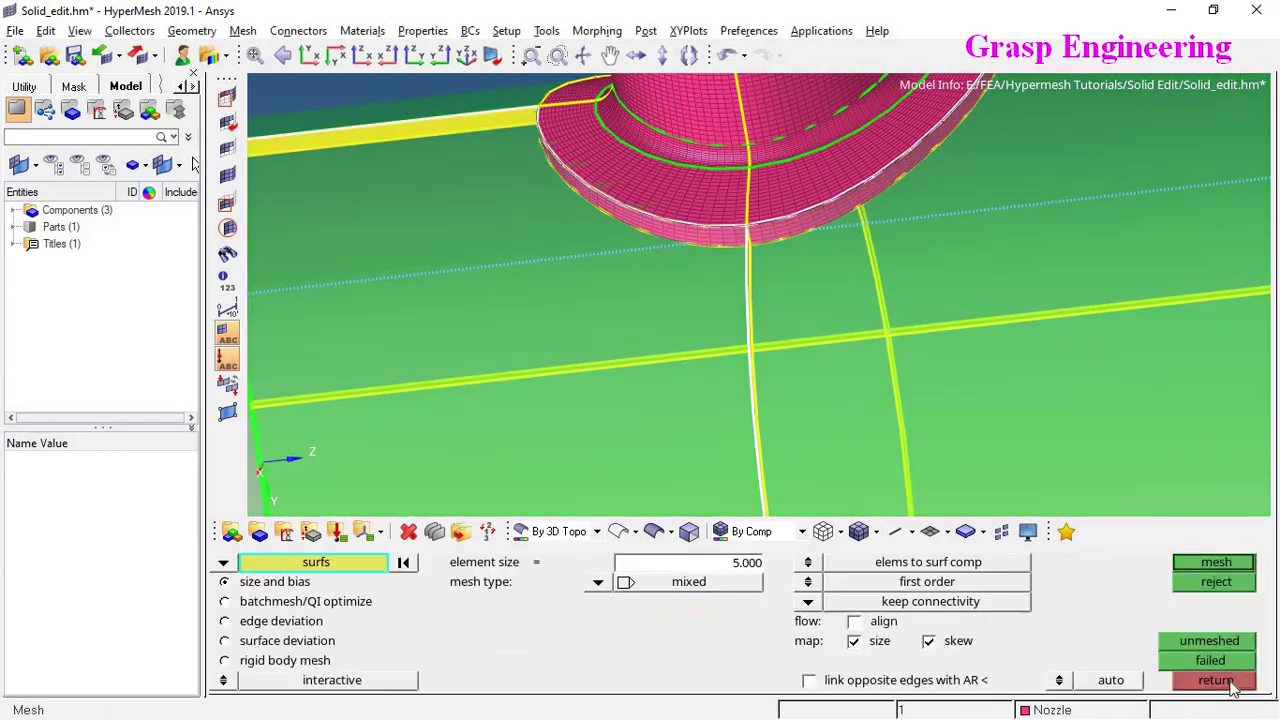
# Try a washer split with offset 2 along one quarter of the pad's outer edge, and reject it
pyautogui.click(1230, 684)
pyautogui.click(1216, 563)
pyautogui.click(1116, 564)
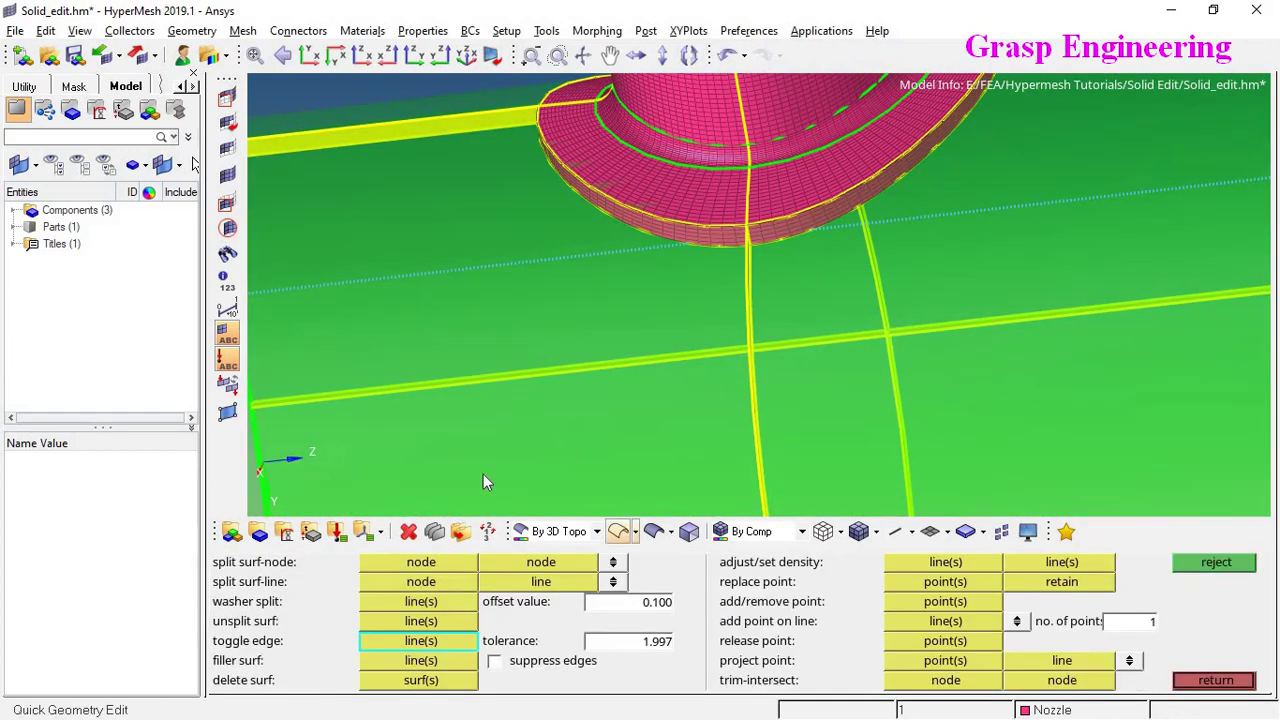
pyautogui.click(405, 605)
pyautogui.click(618, 605)
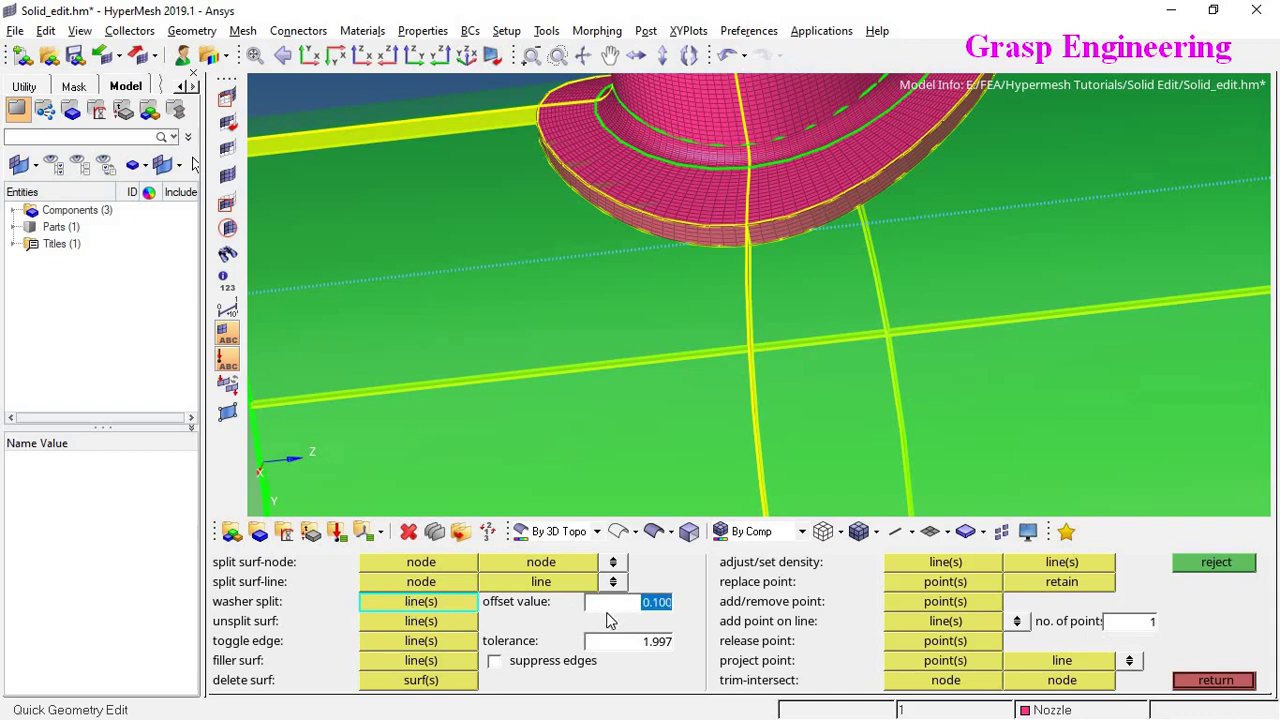
pyautogui.write('2')
pyautogui.press('Return')
pyautogui.click(655, 223)
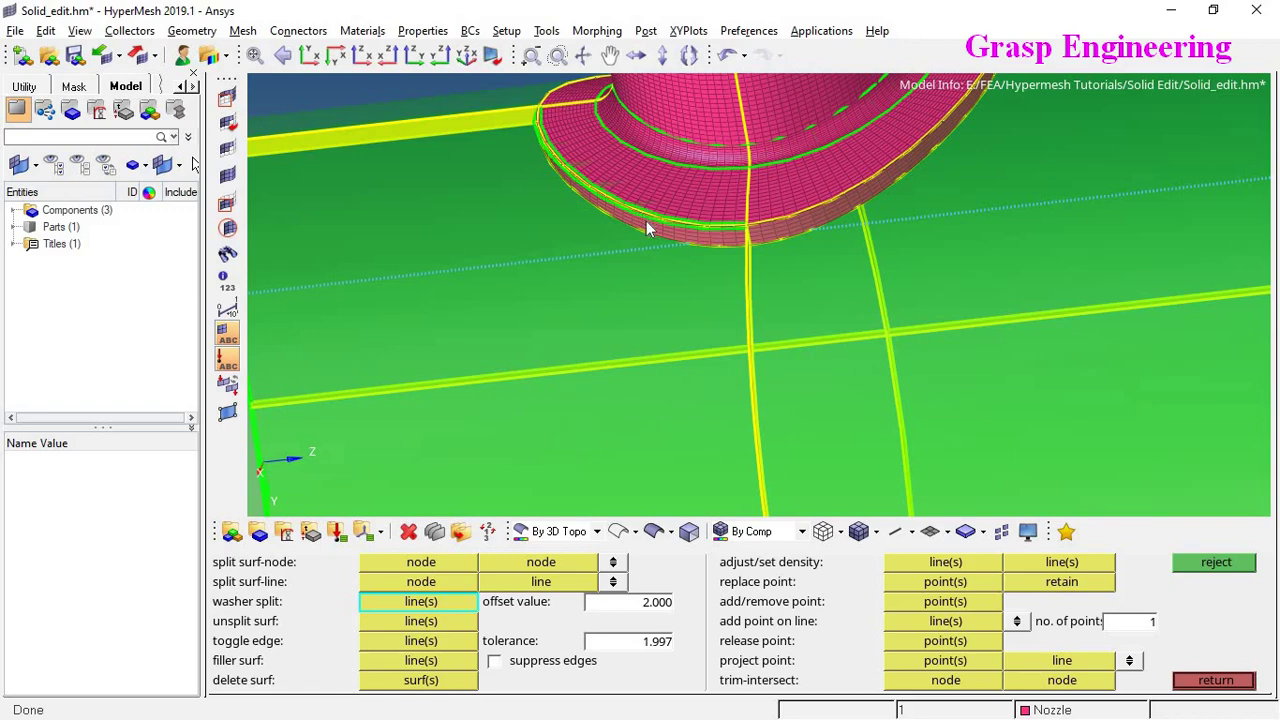
pyautogui.click(1210, 562)
# Try a washer split with offset 10 along another quarter of the pad's outer edge, inspect the offset lines, and reject it
pyautogui.scroll(5, 760, 250)
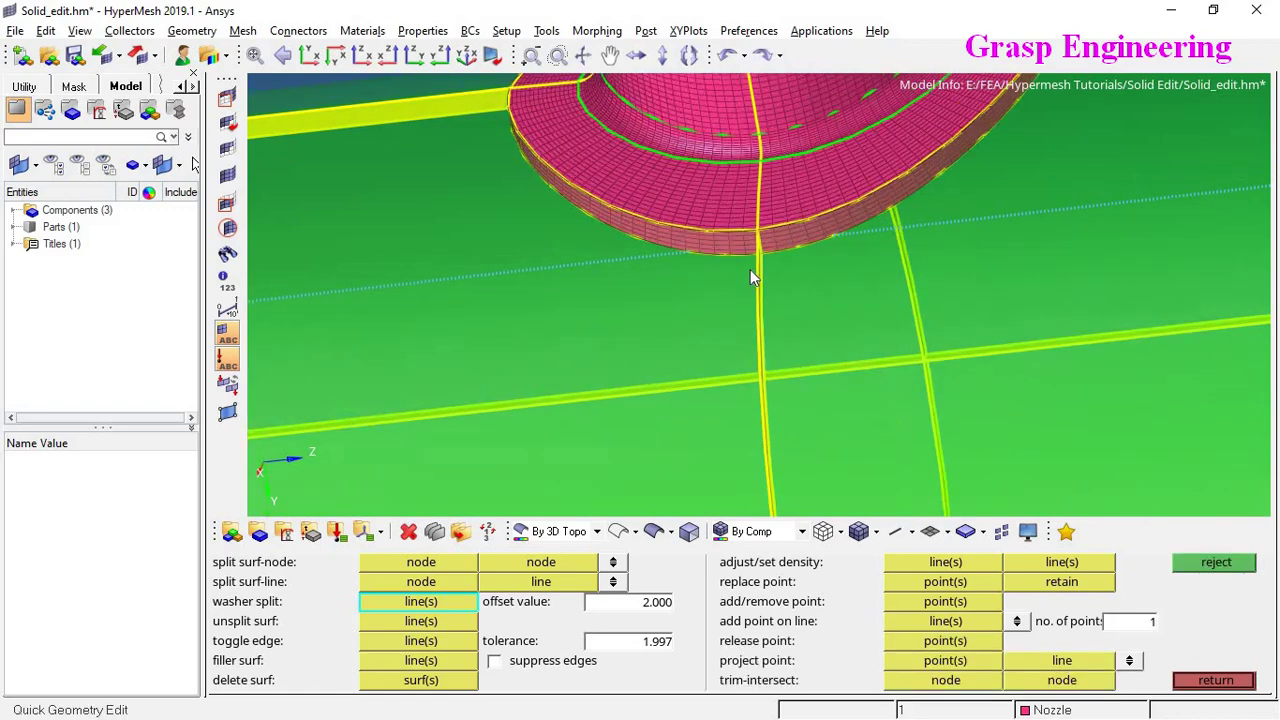
pyautogui.scroll(3, 752, 224)
pyautogui.scroll(-8, 836, 210)
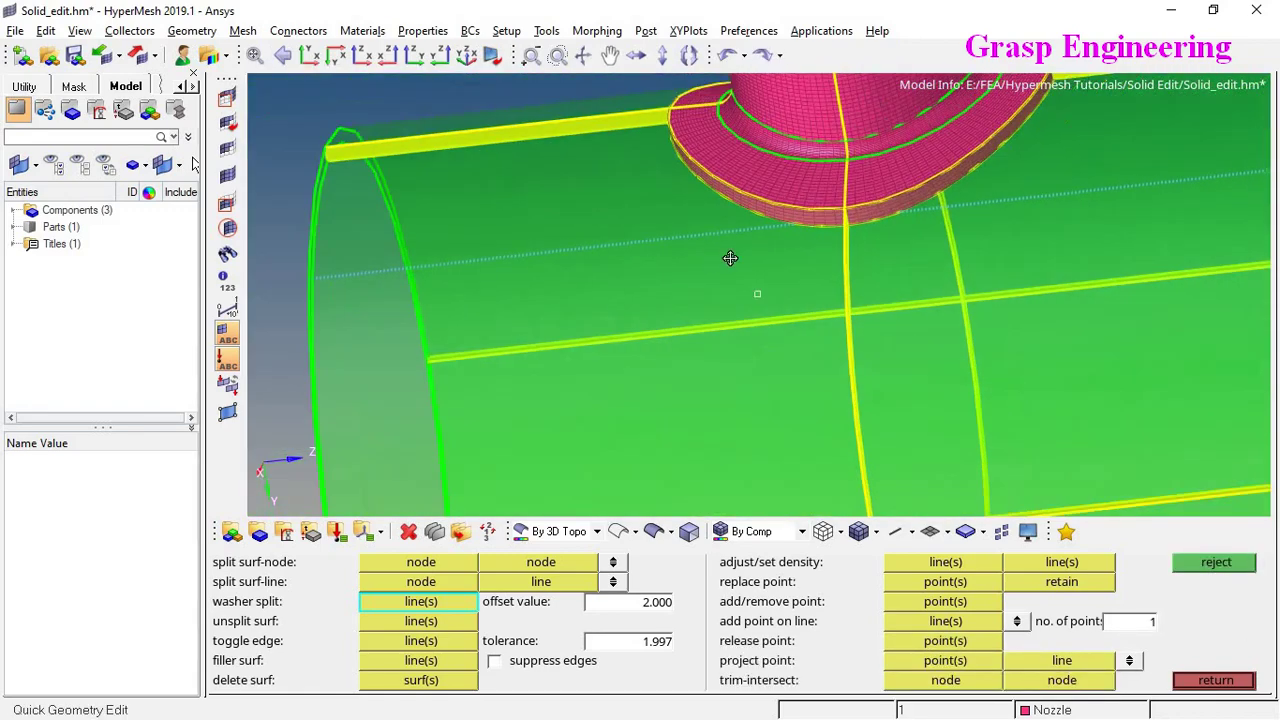
pyautogui.keyDown('ctrl'); pyautogui.moveTo(729, 257); pyautogui.dragTo(778, 318); pyautogui.keyUp('ctrl')
pyautogui.scroll(6, 974, 264)
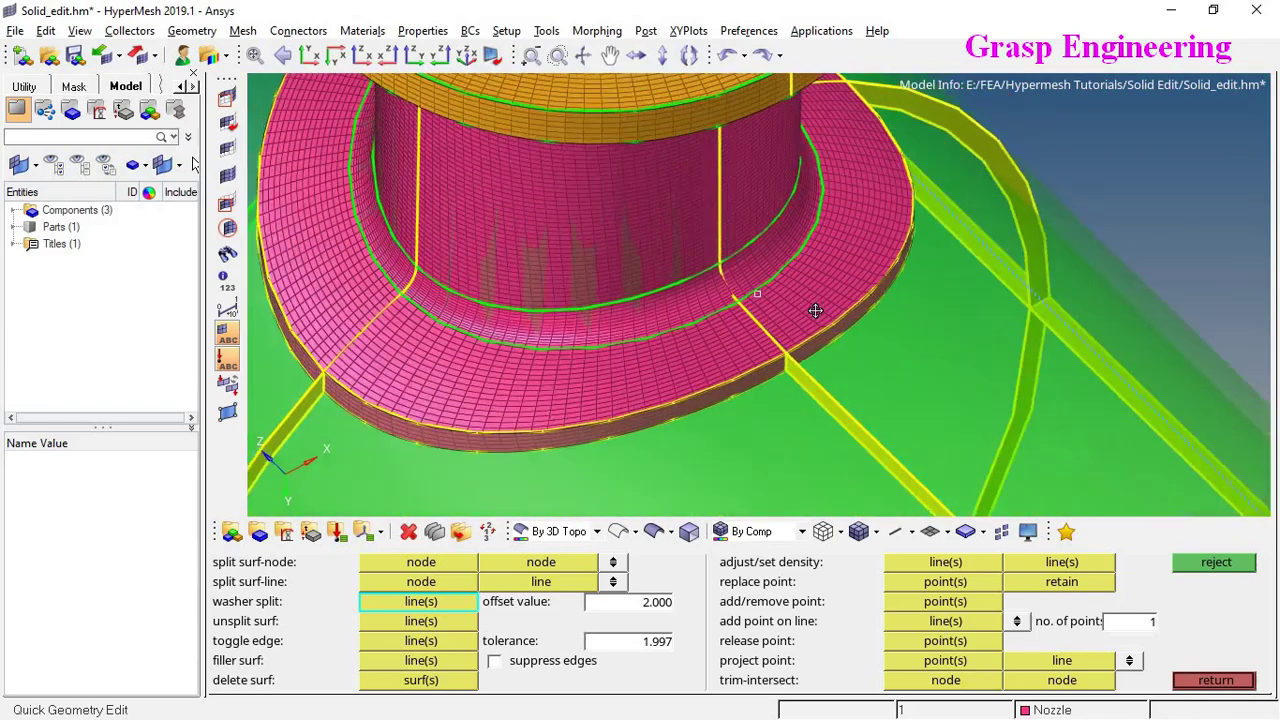
pyautogui.doubleClick(658, 604)
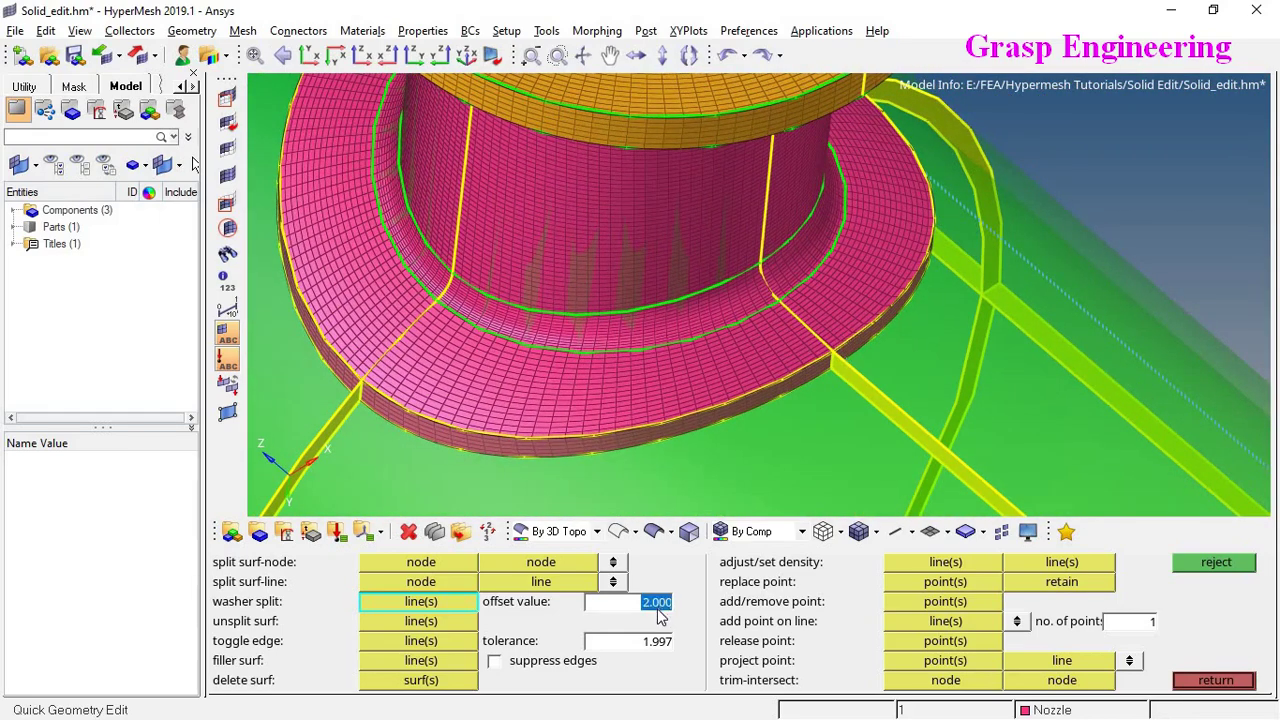
pyautogui.write('10')
pyautogui.press('Return')
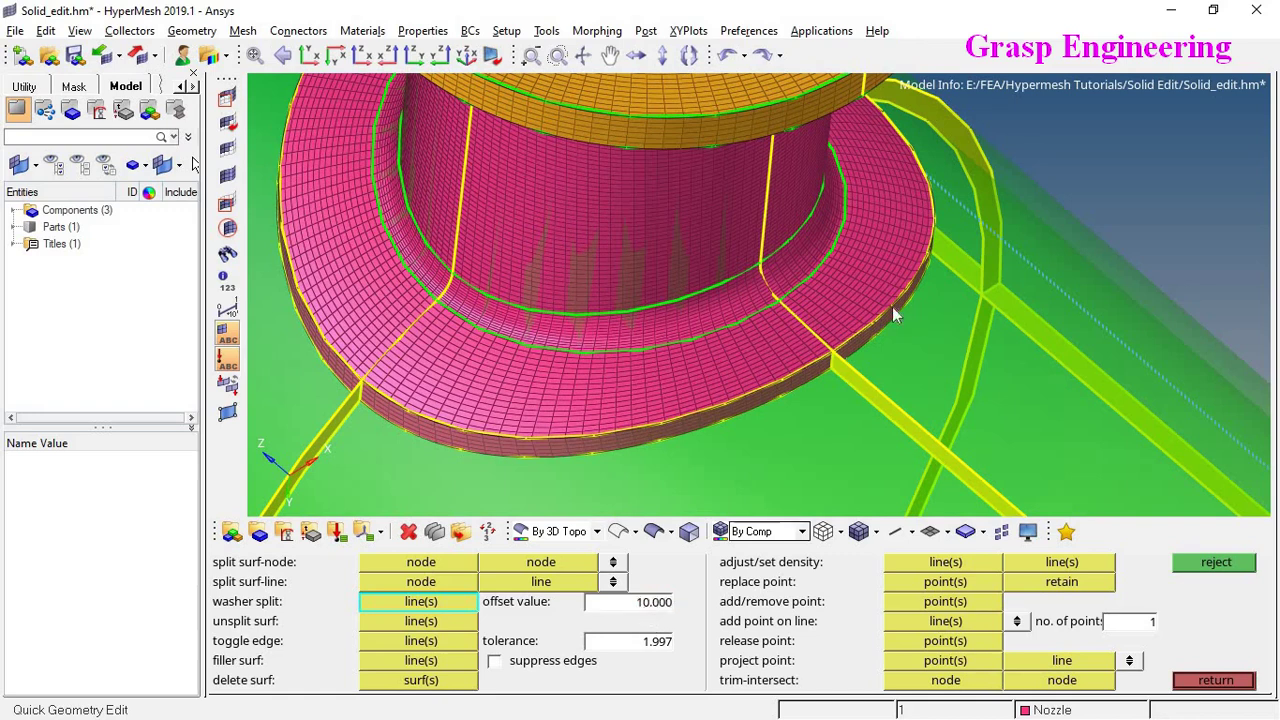
pyautogui.click(862, 332)
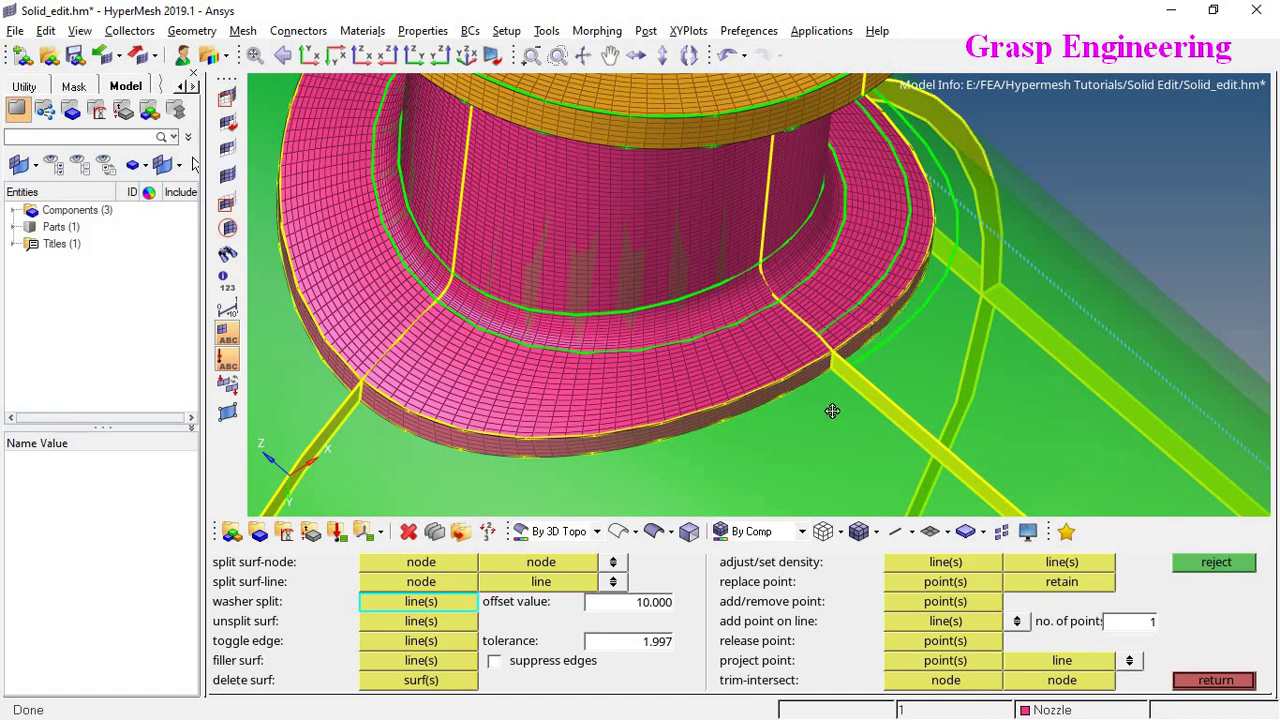
pyautogui.scroll(5, 937, 306)
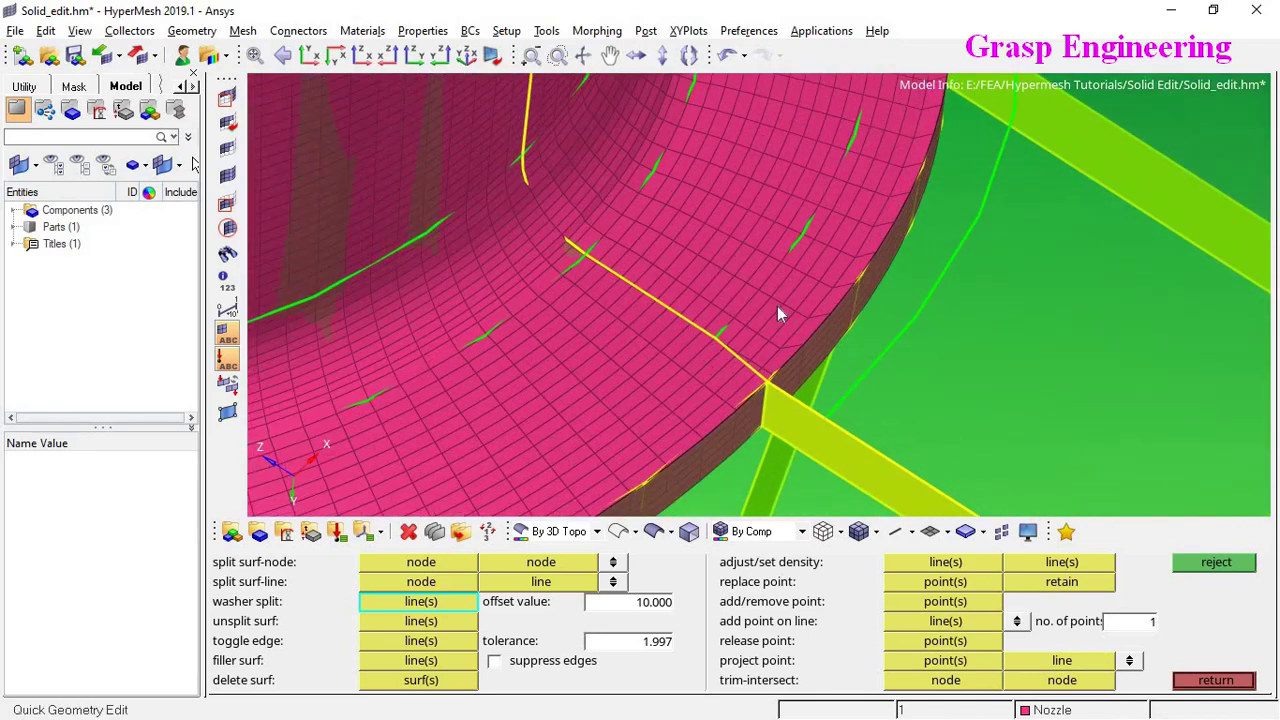
pyautogui.scroll(-5, 801, 391)
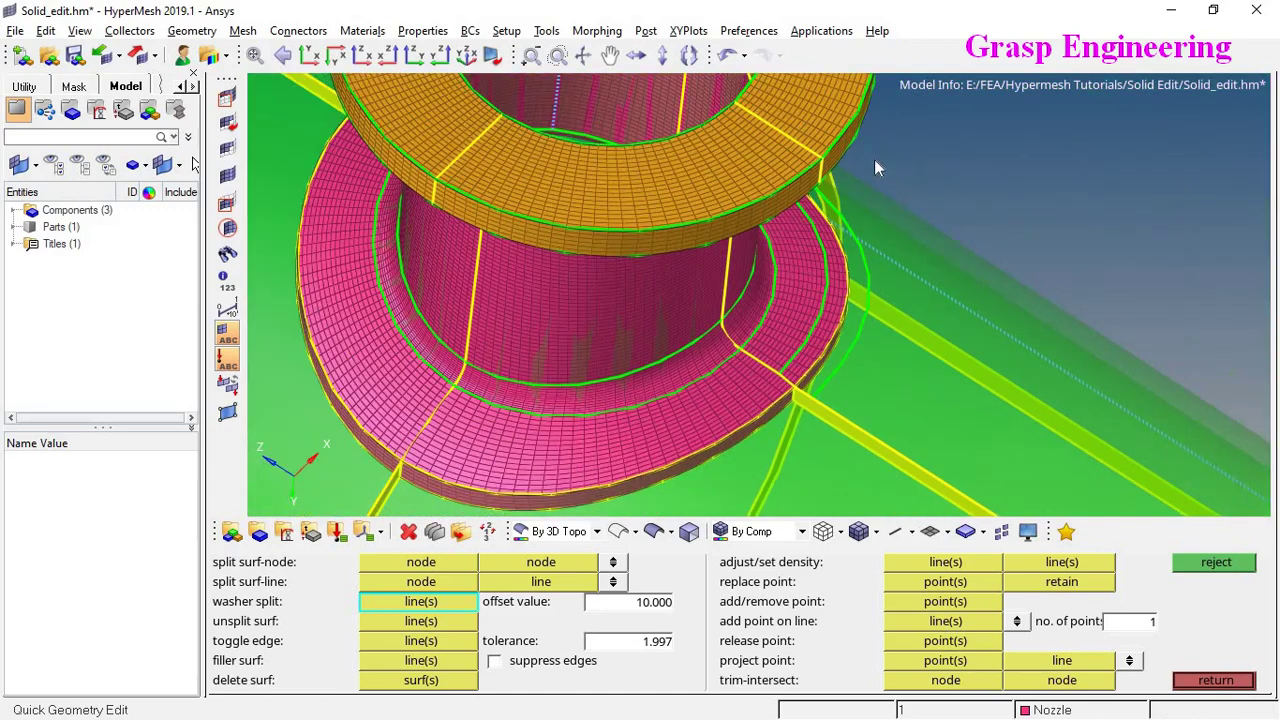
pyautogui.keyDown('ctrl'); pyautogui.moveTo(893, 294); pyautogui.dragTo(825, 290); pyautogui.keyUp('ctrl')
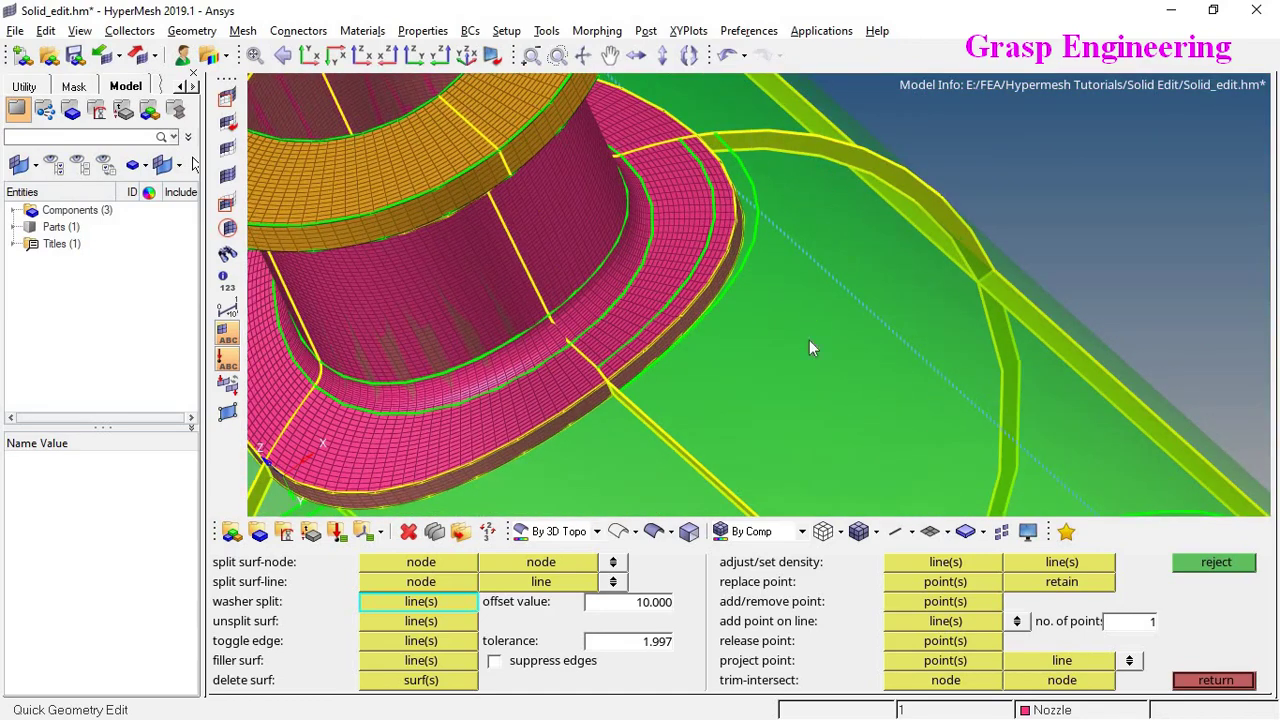
pyautogui.click(1207, 564)
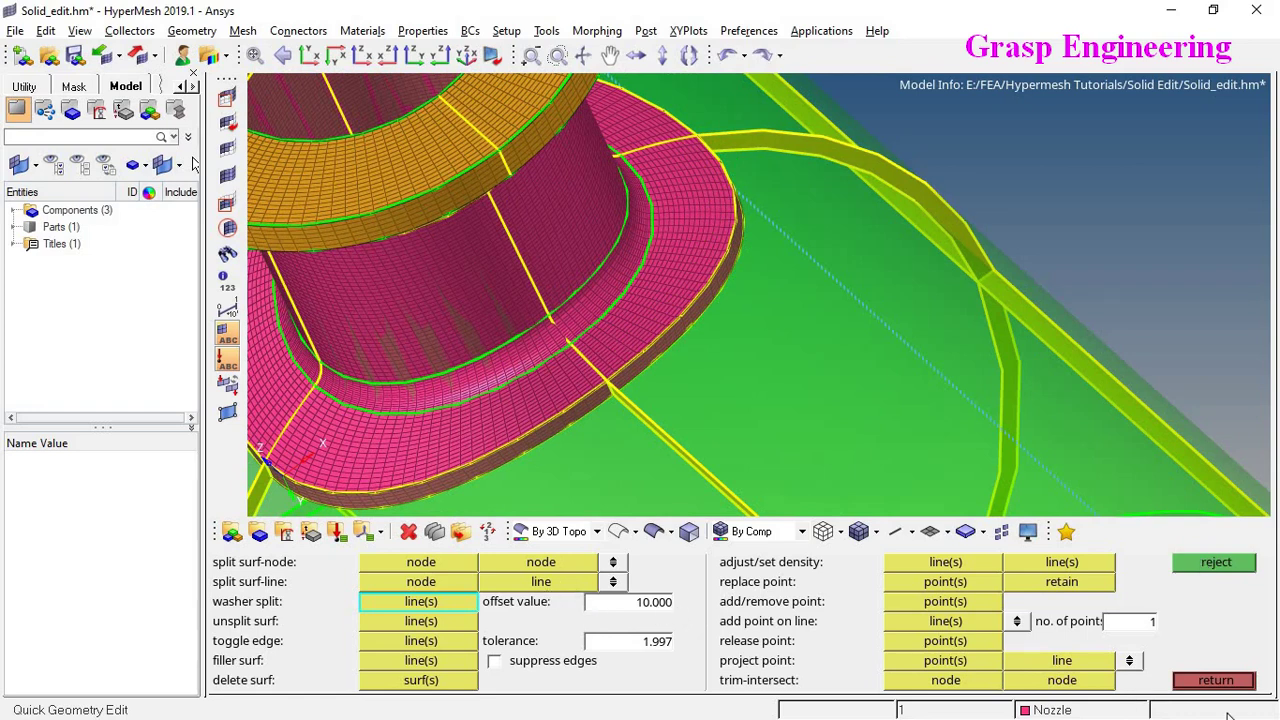
pyautogui.click(1203, 688)
# Split the upper shell quarter's outer surface on the -Z side of the nozzle from a node on its upper long edge to its lower long edge
pyautogui.keyDown('ctrl'); pyautogui.scroll(-5, 788, 147); pyautogui.keyUp('ctrl')
pyautogui.keyDown('ctrl'); pyautogui.moveTo(790, 155); pyautogui.dragTo(915, 235); pyautogui.keyUp('ctrl')
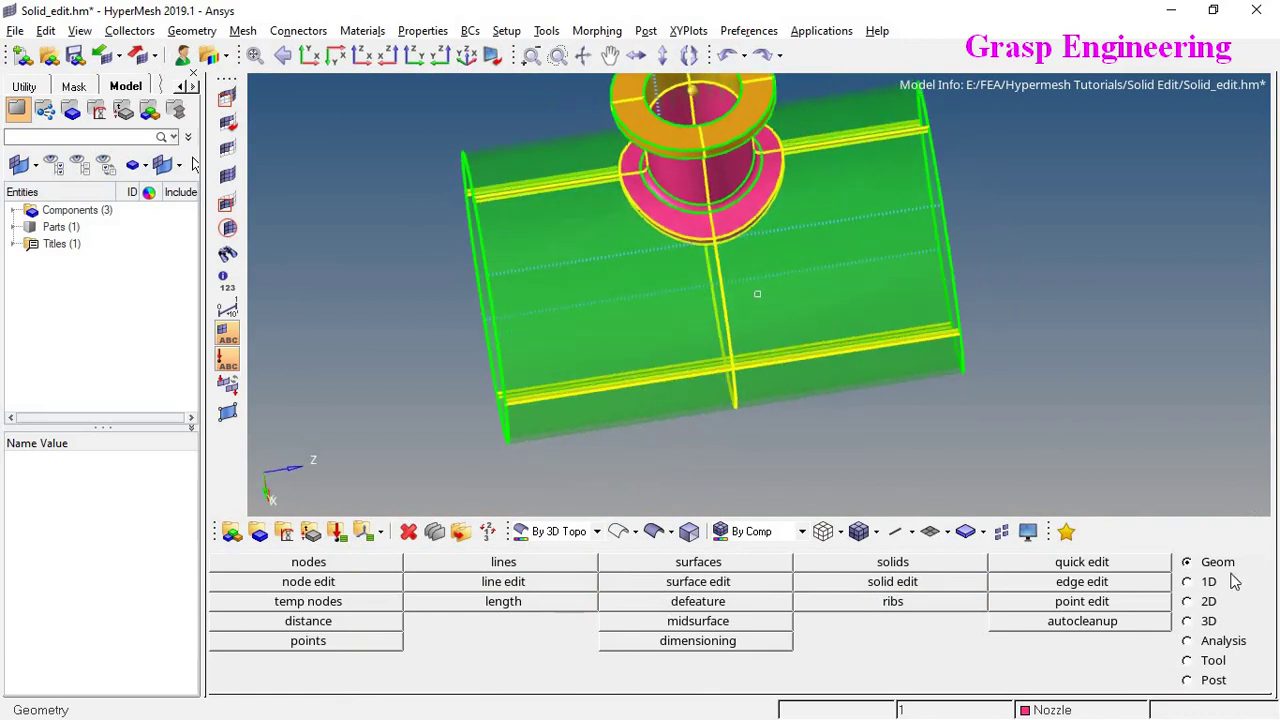
pyautogui.click(1093, 563)
pyautogui.keyDown('ctrl'); pyautogui.moveTo(648, 333); pyautogui.dragTo(722, 335); pyautogui.keyUp('ctrl')
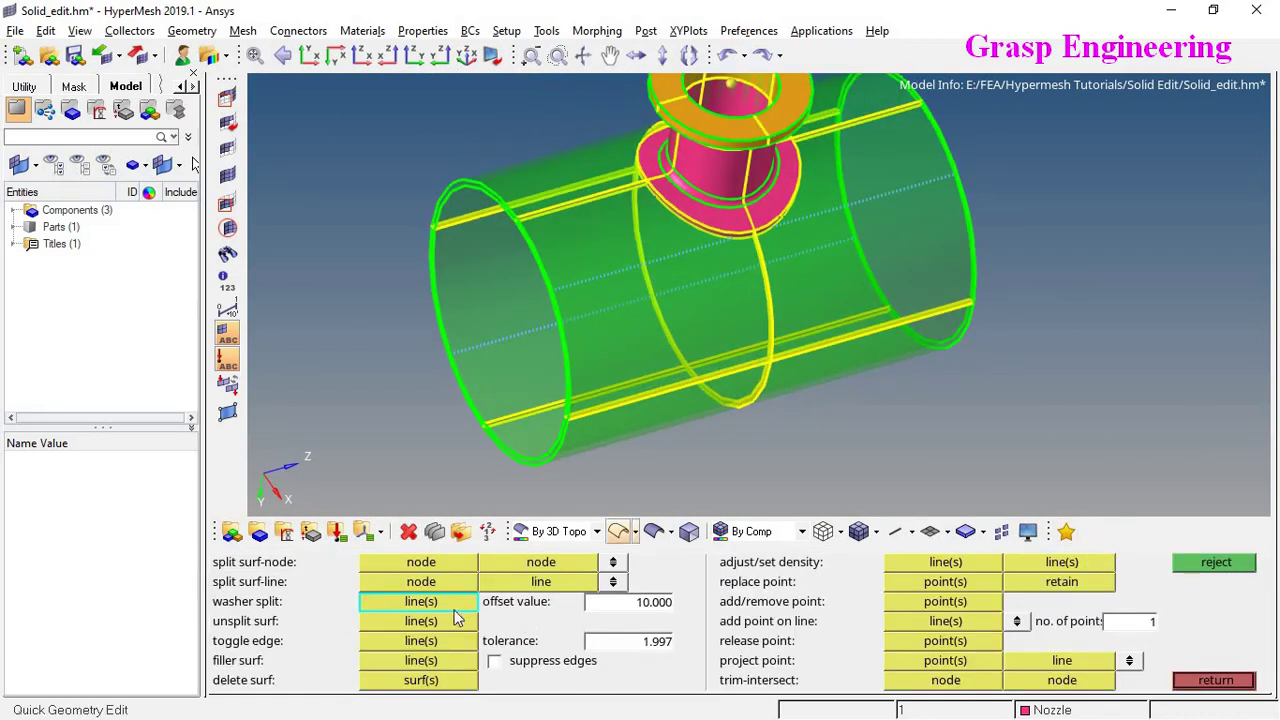
pyautogui.click(421, 581)
pyautogui.keyDown('ctrl'); pyautogui.moveTo(610, 195); pyautogui.dragTo(600, 203); pyautogui.keyUp('ctrl')
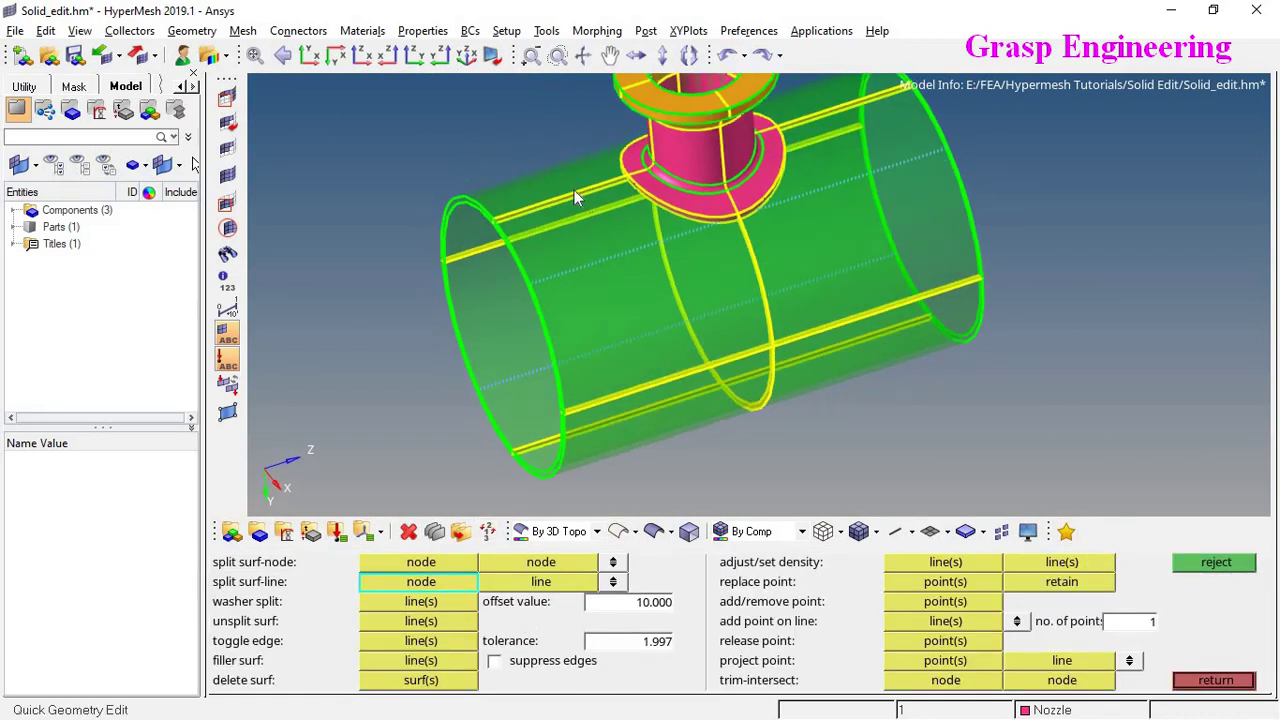
pyautogui.click(574, 195)
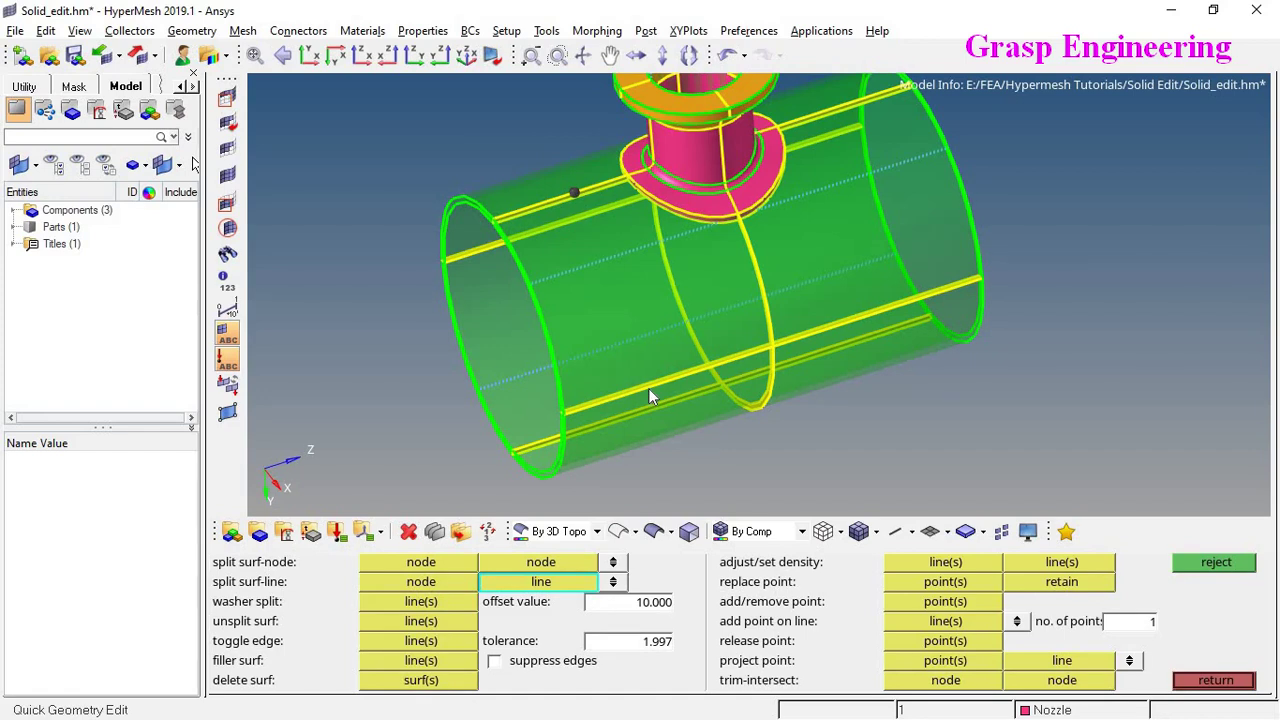
pyautogui.click(649, 392)
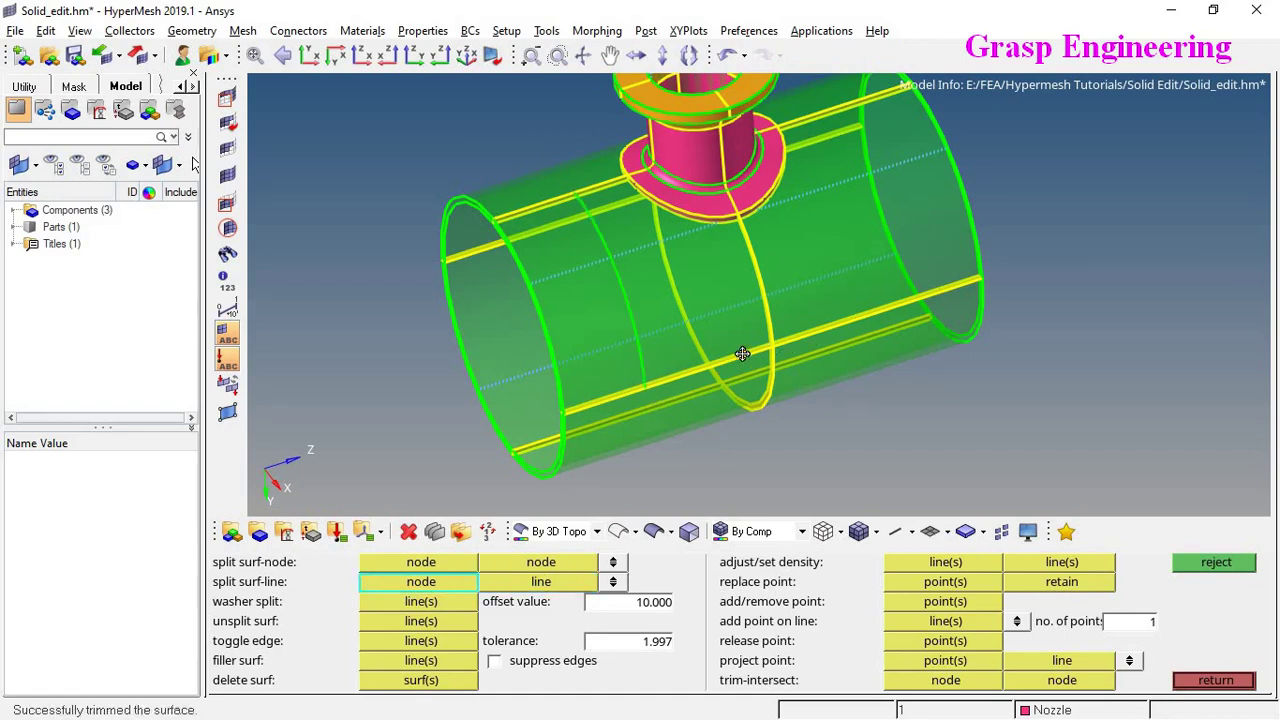
# Split the +X upper shell quarter's outer surface on the +Z side of the nozzle from an upper long-edge node to the lower long edge
pyautogui.keyDown('ctrl'); pyautogui.moveTo(742, 354); pyautogui.dragTo(802, 270); pyautogui.keyUp('ctrl')
pyautogui.click(844, 143)
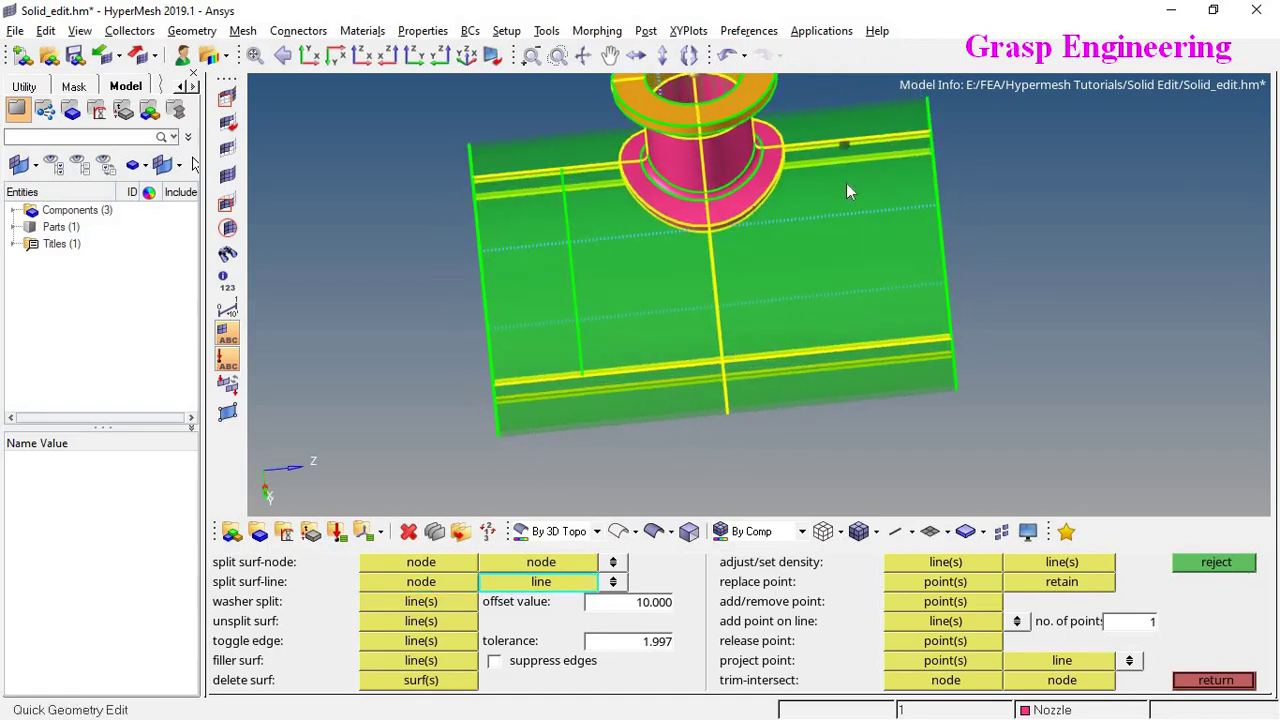
pyautogui.click(848, 152)
pyautogui.click(845, 146)
pyautogui.click(845, 141)
pyautogui.scroll(4, 830, 145)
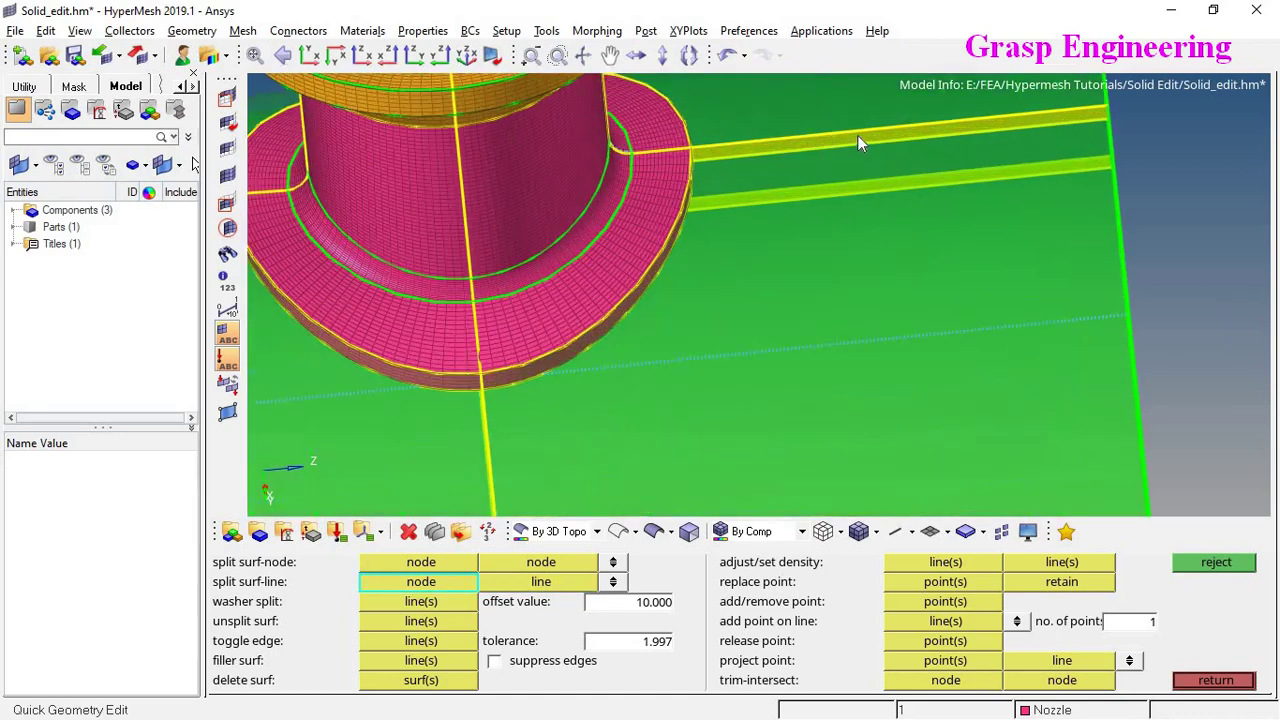
pyautogui.click(848, 140)
pyautogui.click(876, 130)
pyautogui.click(840, 140)
pyautogui.scroll(-2, 840, 140)
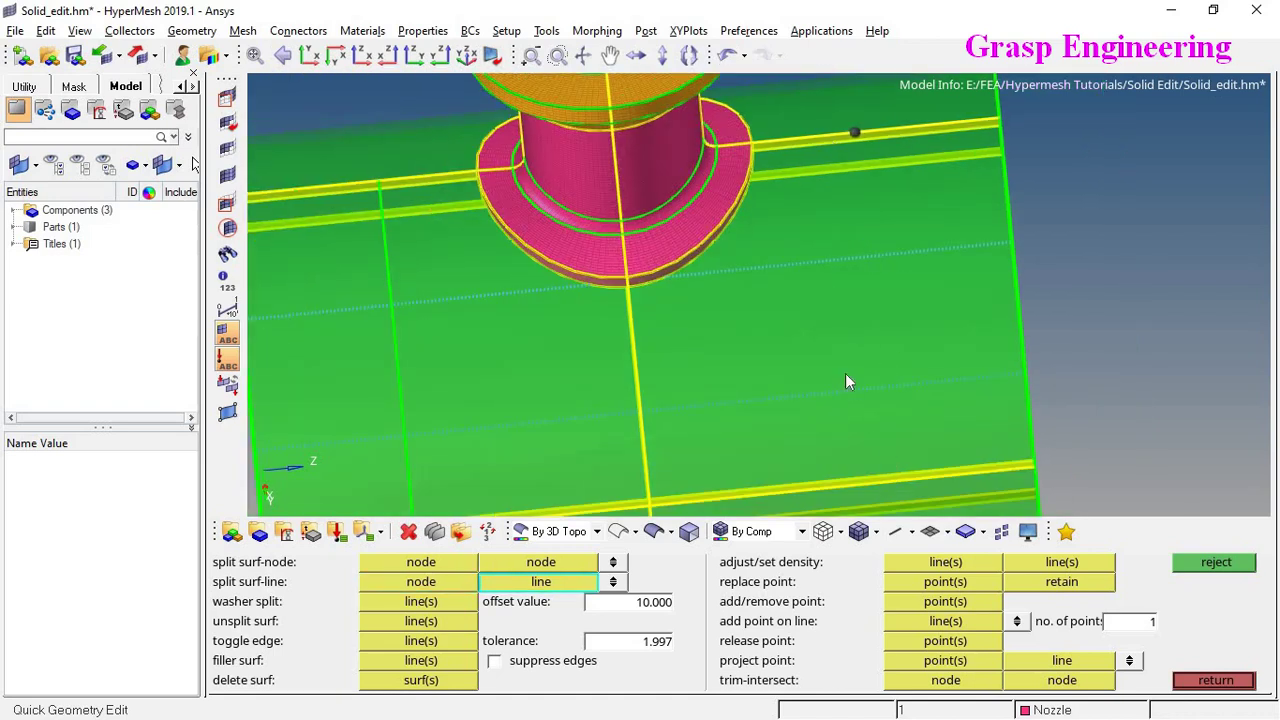
pyautogui.keyDown('ctrl'); pyautogui.moveTo(845, 382); pyautogui.dragTo(978, 300); pyautogui.keyUp('ctrl')
pyautogui.click(963, 298)
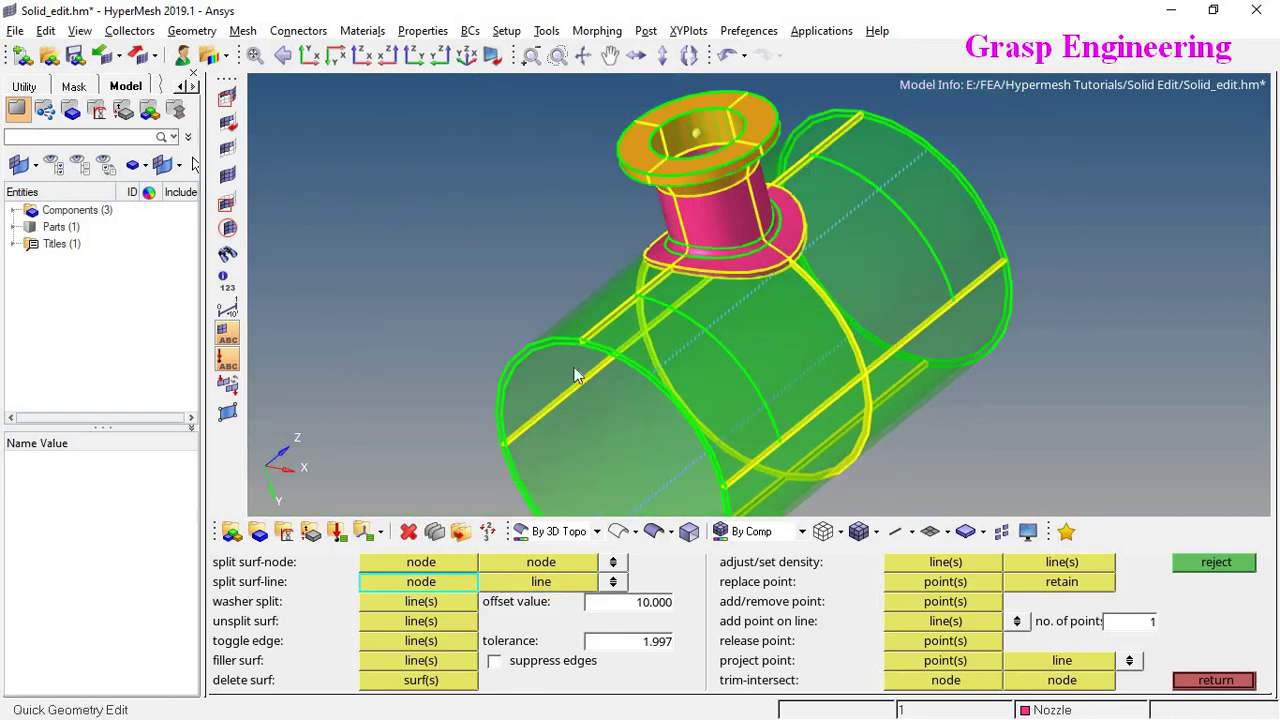
# Split the -X upper shell quarter's outer surface on the -Z side, from the adjacent split's end to the lower long edge
pyautogui.keyDown('ctrl'); pyautogui.moveTo(575, 375); pyautogui.dragTo(610, 450); pyautogui.keyUp('ctrl')
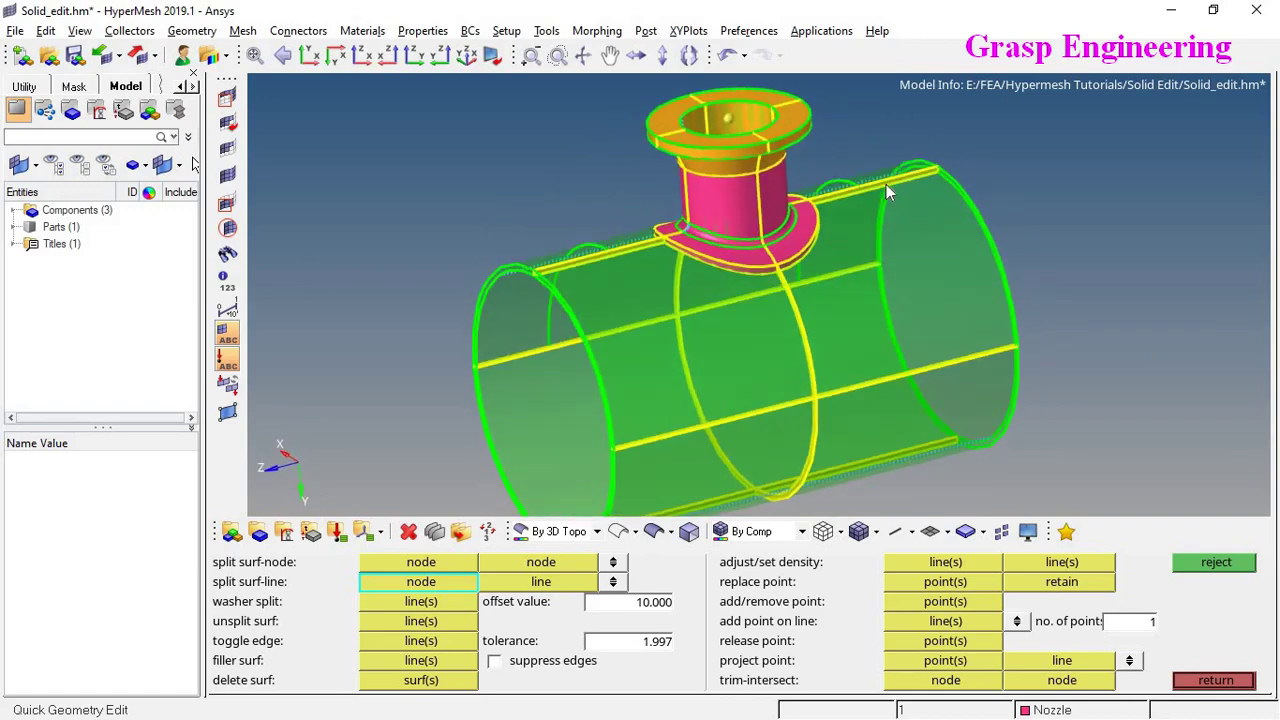
pyautogui.scroll(6, 847, 160)
pyautogui.click(824, 258)
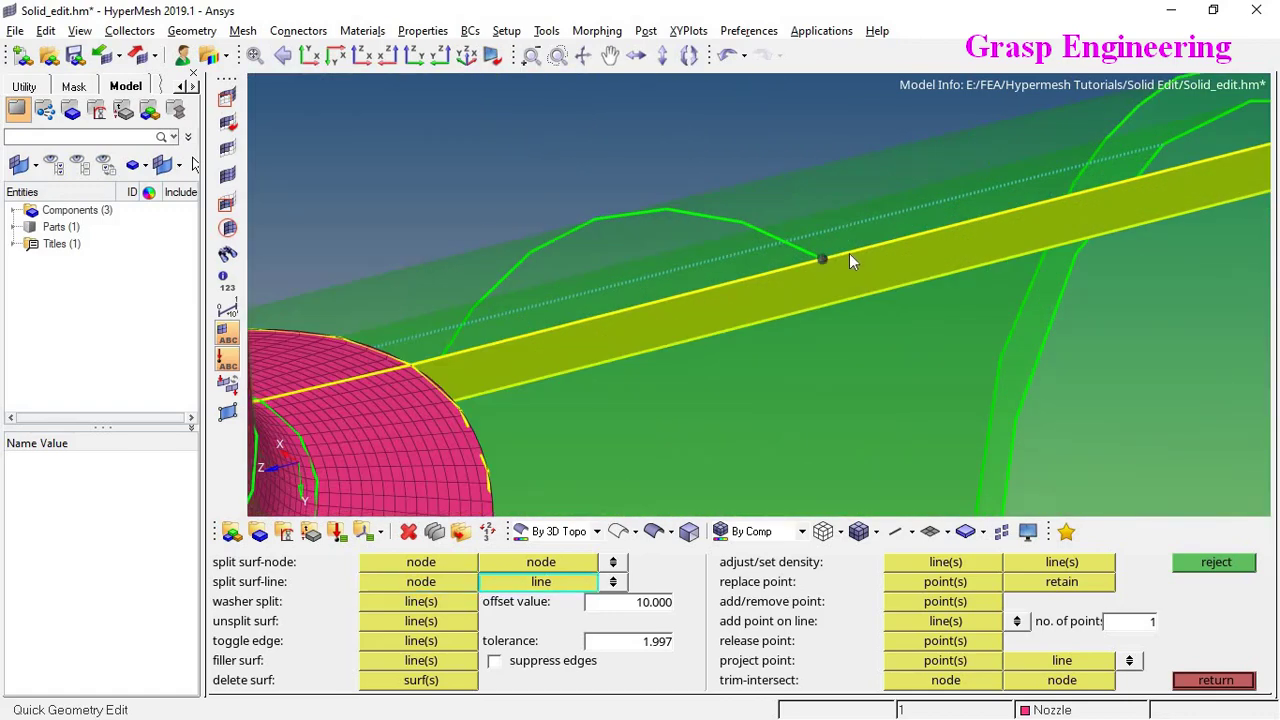
pyautogui.scroll(-5, 899, 219)
pyautogui.keyDown('ctrl'); pyautogui.moveTo(899, 219); pyautogui.dragTo(915, 350); pyautogui.keyUp('ctrl')
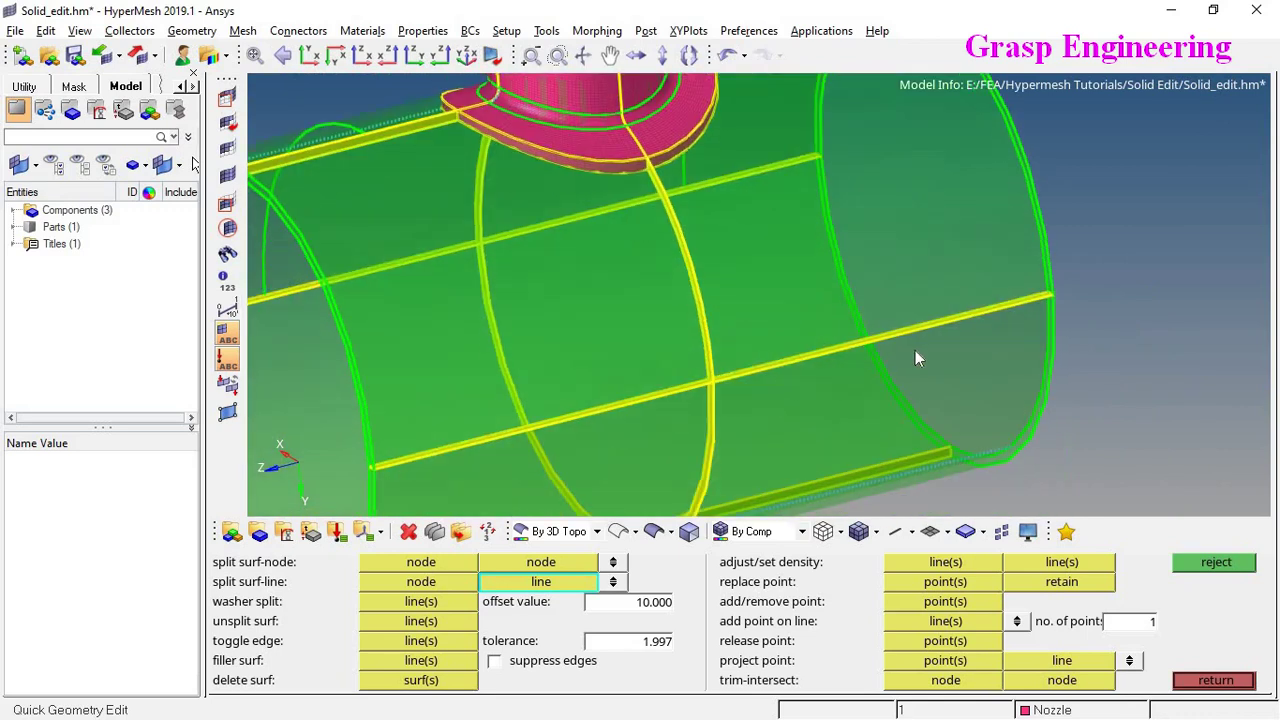
pyautogui.click(919, 332)
# Split the -X upper shell quarter's outer surface on the +Z side, from the adjacent split's end to the lower long edge
pyautogui.keyDown('ctrl'); pyautogui.moveTo(815, 383); pyautogui.dragTo(746, 341); pyautogui.keyUp('ctrl')
pyautogui.click(736, 268)
pyautogui.scroll(-3, 732, 253)
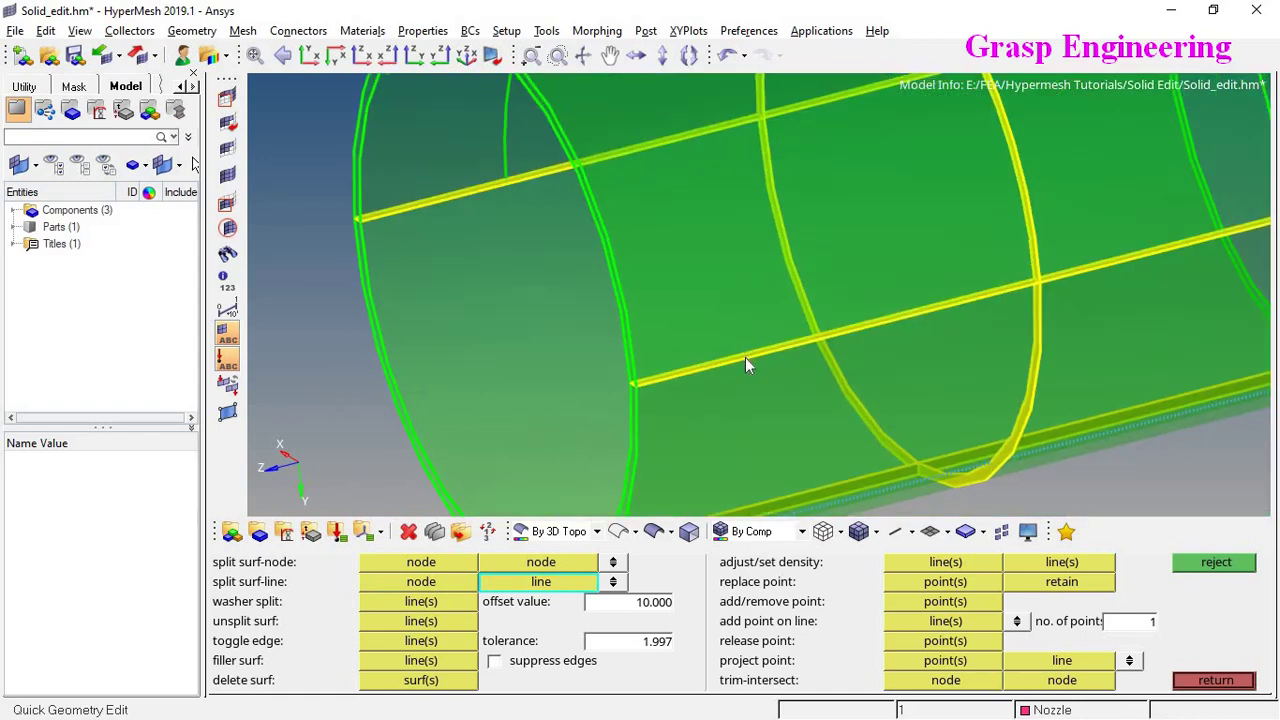
pyautogui.click(745, 357)
# Split the -X outer surfaces below the pad lengthwise, from a node on the middle circumferential edge to the +Z and -Z split lines
pyautogui.scroll(-3, 697, 402)
pyautogui.keyDown('ctrl'); pyautogui.moveTo(697, 402); pyautogui.dragTo(800, 245); pyautogui.keyUp('ctrl')
pyautogui.scroll(3, 955, 238)
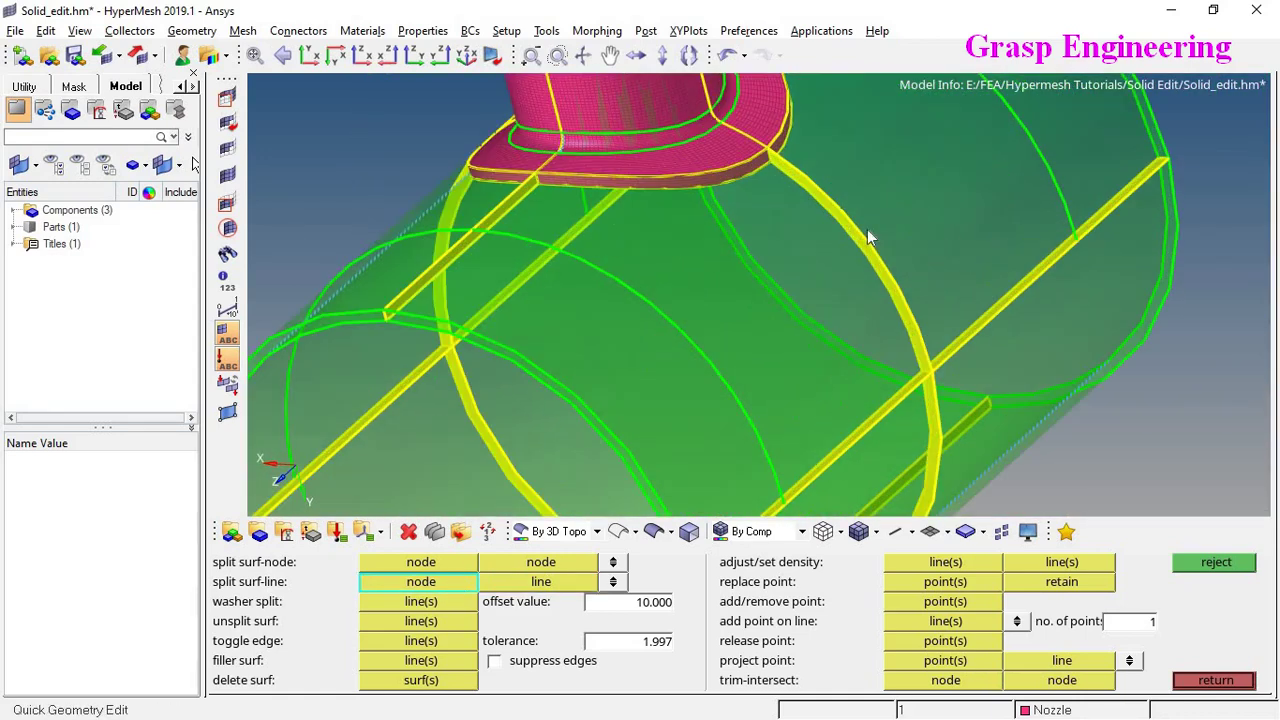
pyautogui.click(849, 223)
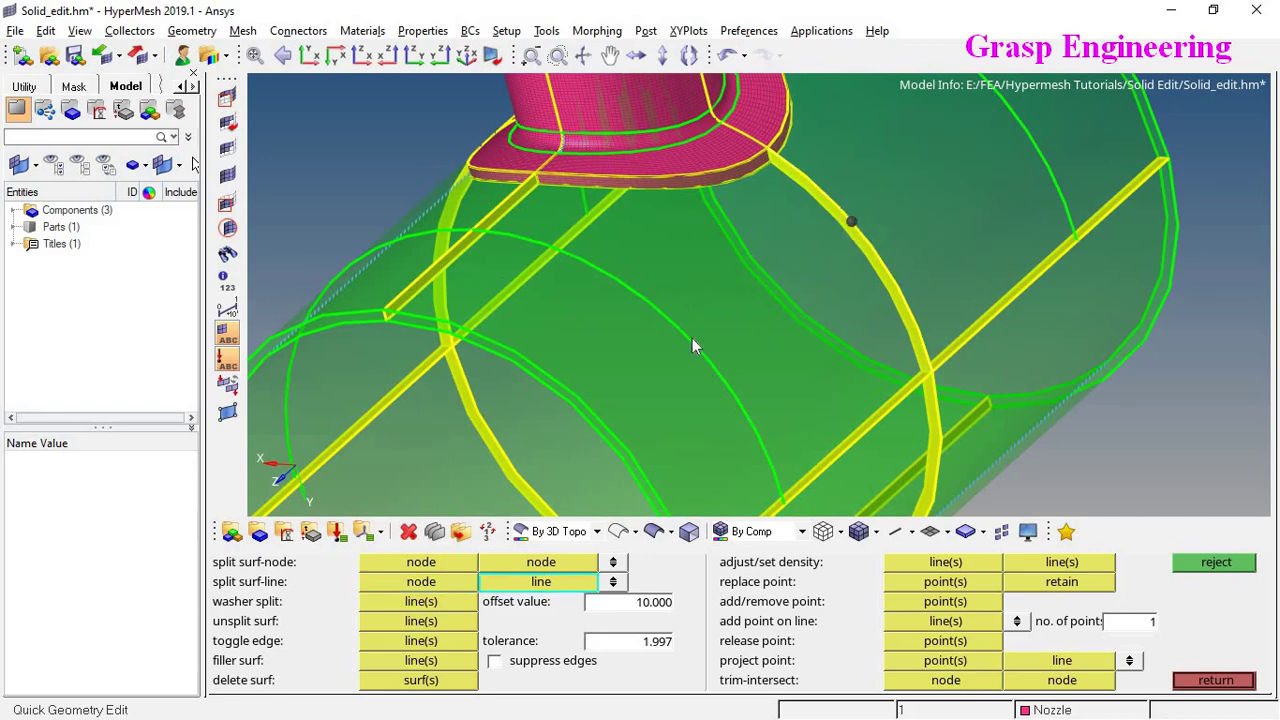
pyautogui.click(691, 338)
pyautogui.keyDown('ctrl'); pyautogui.moveTo(760, 368); pyautogui.dragTo(700, 305); pyautogui.keyUp('ctrl')
pyautogui.click(718, 306)
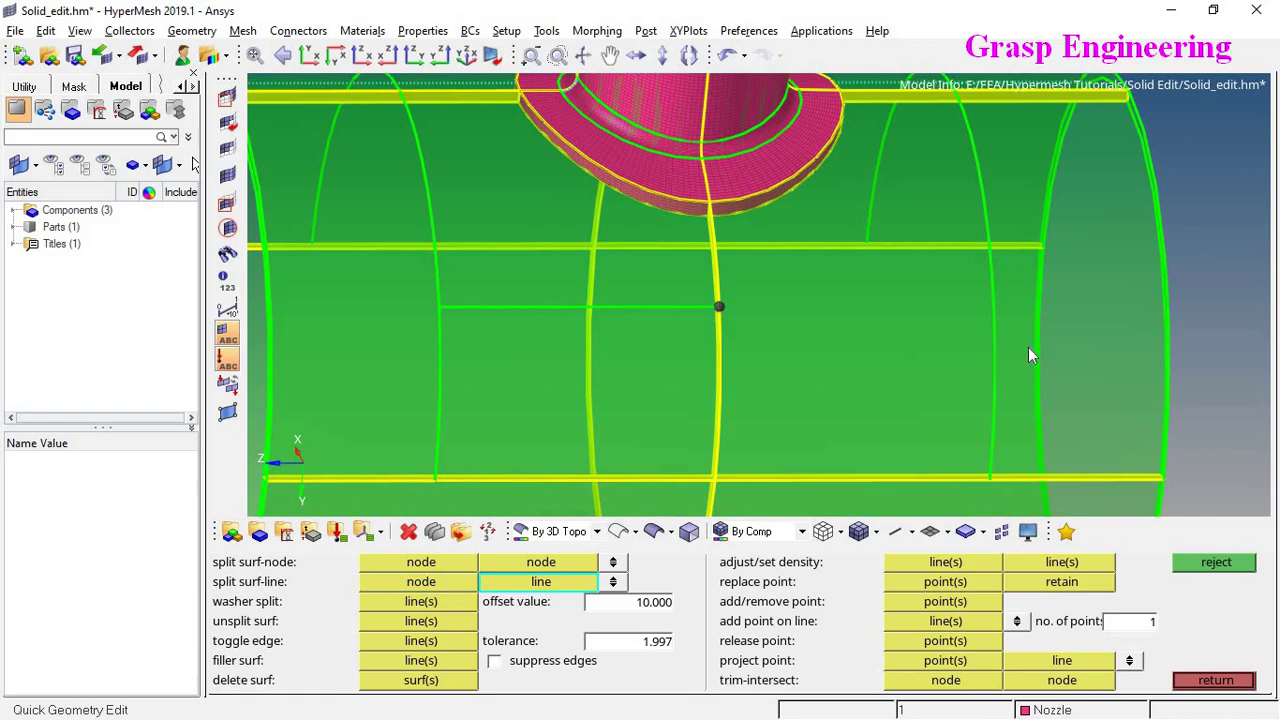
pyautogui.click(985, 319)
# Split the +X outer surfaces below the pad lengthwise, from a node on the middle circumferential edge to the +Z and -Z split lines
pyautogui.keyDown('ctrl'); pyautogui.moveTo(621, 342); pyautogui.dragTo(673, 377); pyautogui.keyUp('ctrl')
pyautogui.click(673, 377)
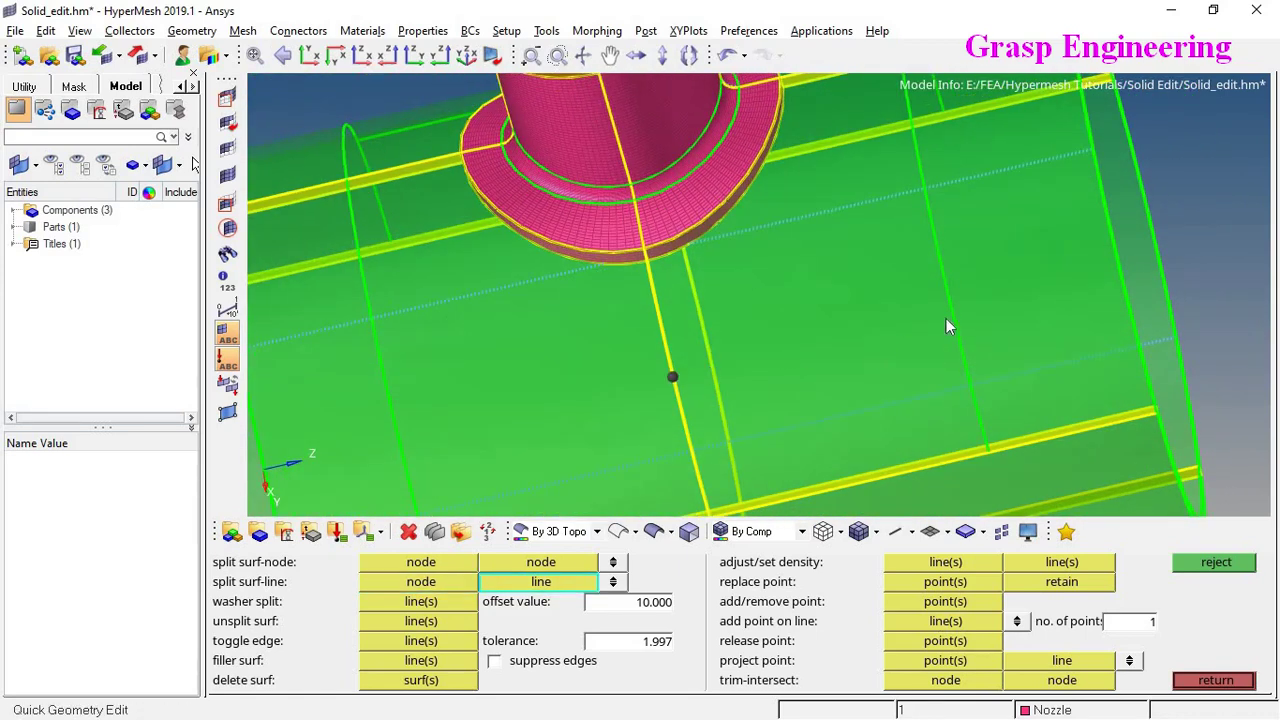
pyautogui.click(946, 306)
pyautogui.click(673, 378)
pyautogui.click(394, 419)
pyautogui.keyDown('ctrl'); pyautogui.scroll(-3, 590, 345); pyautogui.keyUp('ctrl')
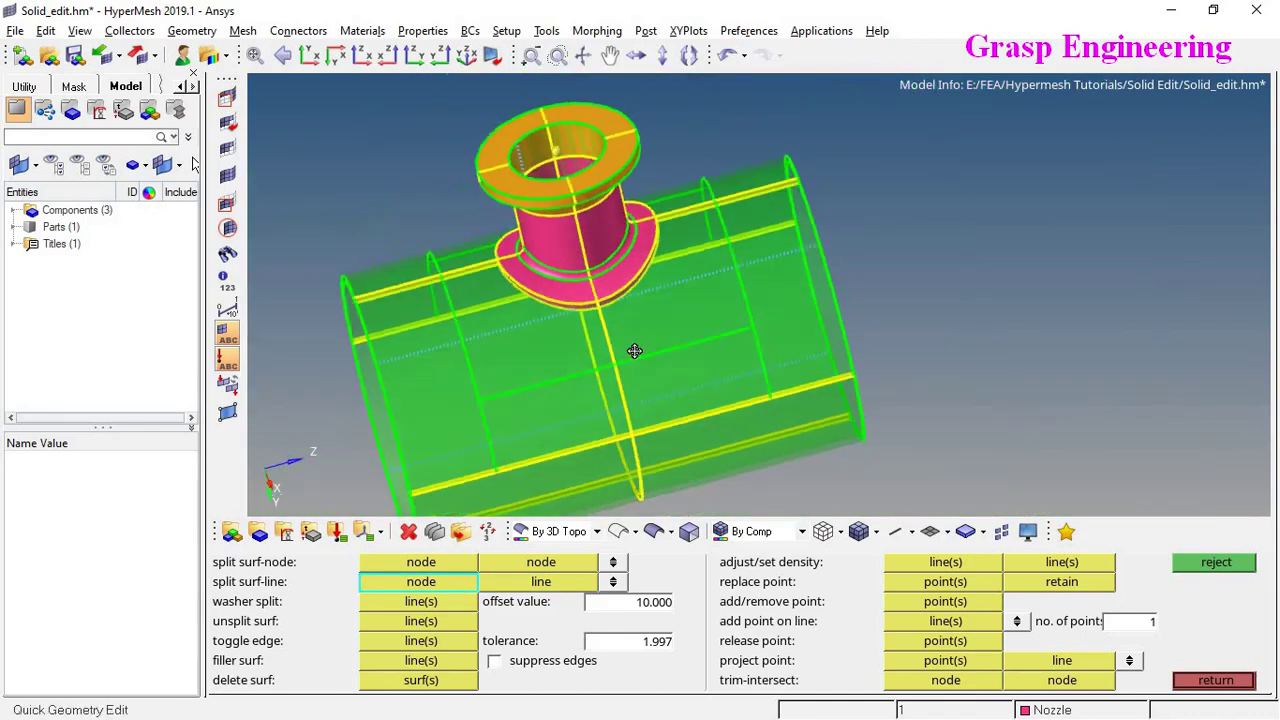
pyautogui.keyDown('ctrl'); pyautogui.moveTo(656, 350); pyautogui.dragTo(757, 294); pyautogui.keyUp('ctrl')
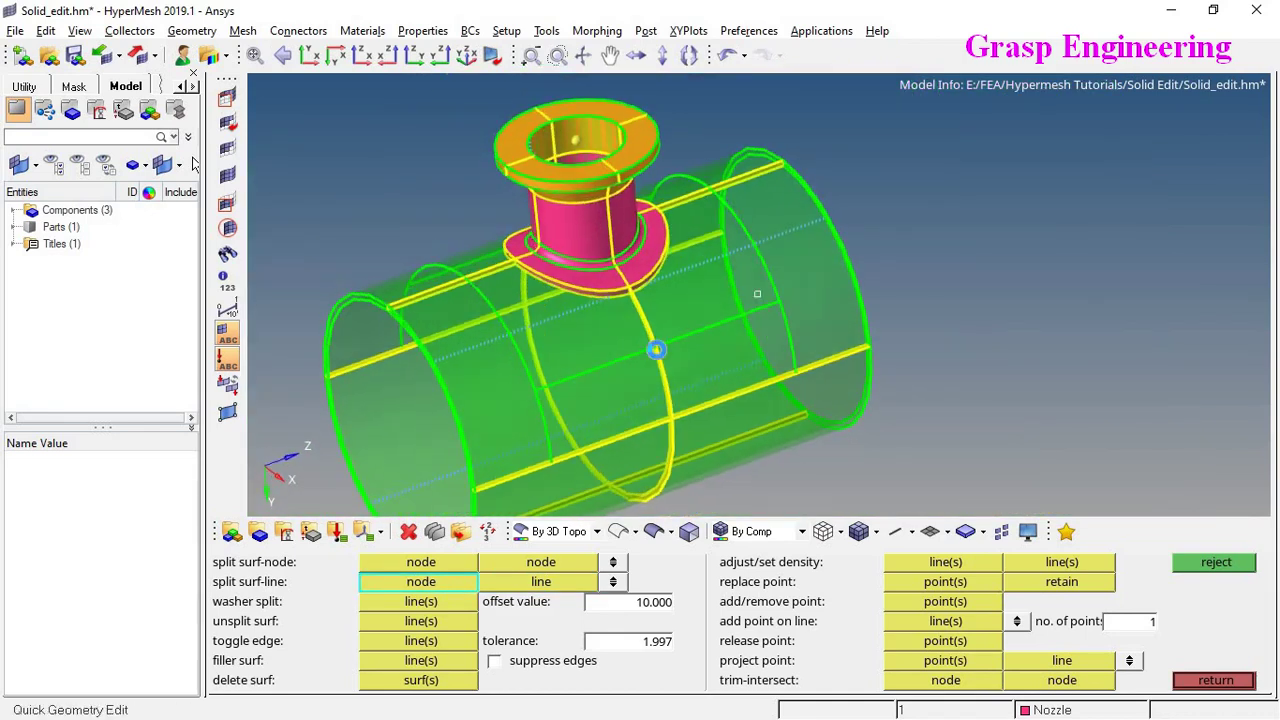
# Mesh the four outer shell surfaces surrounding the nozzle pad interactively with element size 5 and mixed elements
pyautogui.click(1215, 681)
pyautogui.click(1194, 601)
pyautogui.click(980, 567)
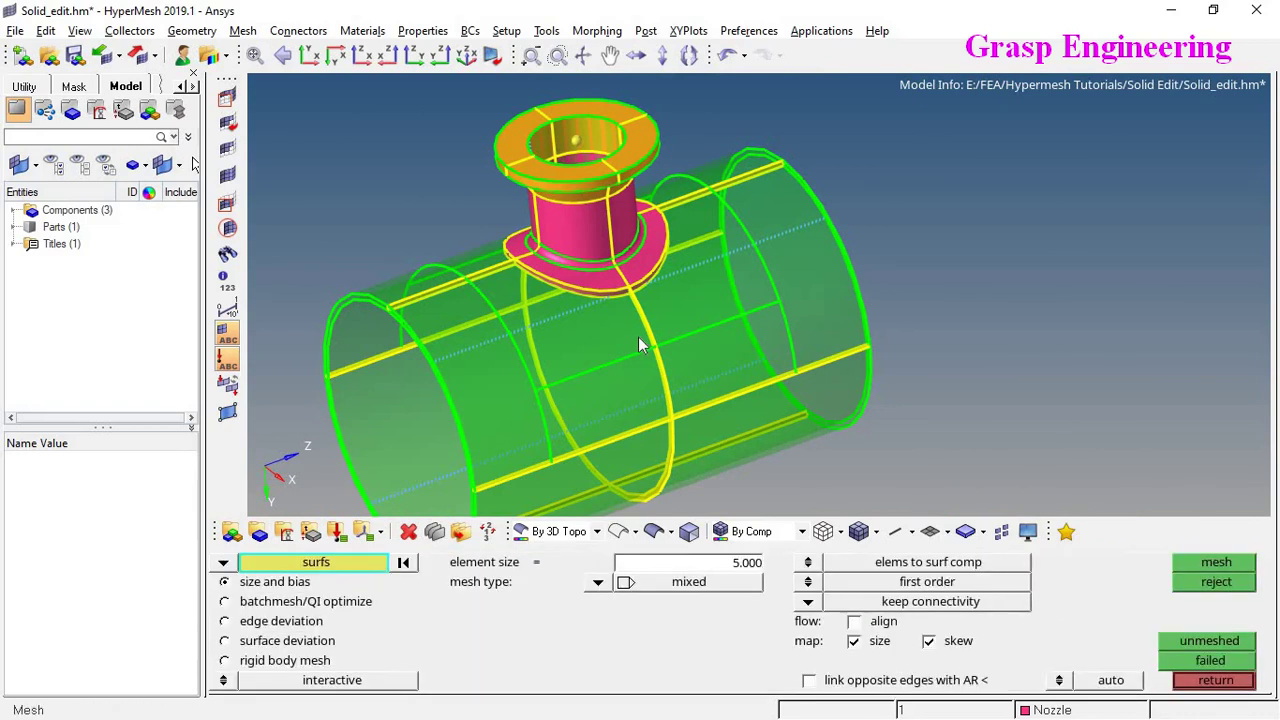
pyautogui.click(646, 340)
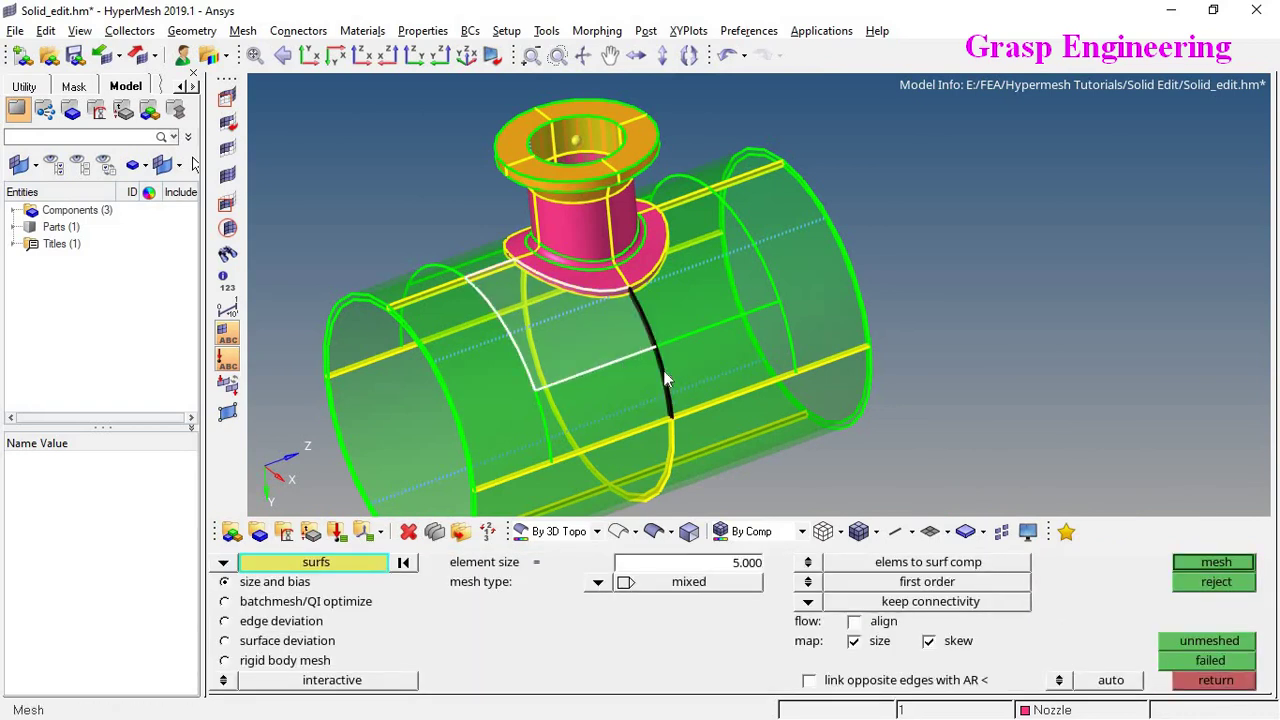
pyautogui.rightClick(590, 375)
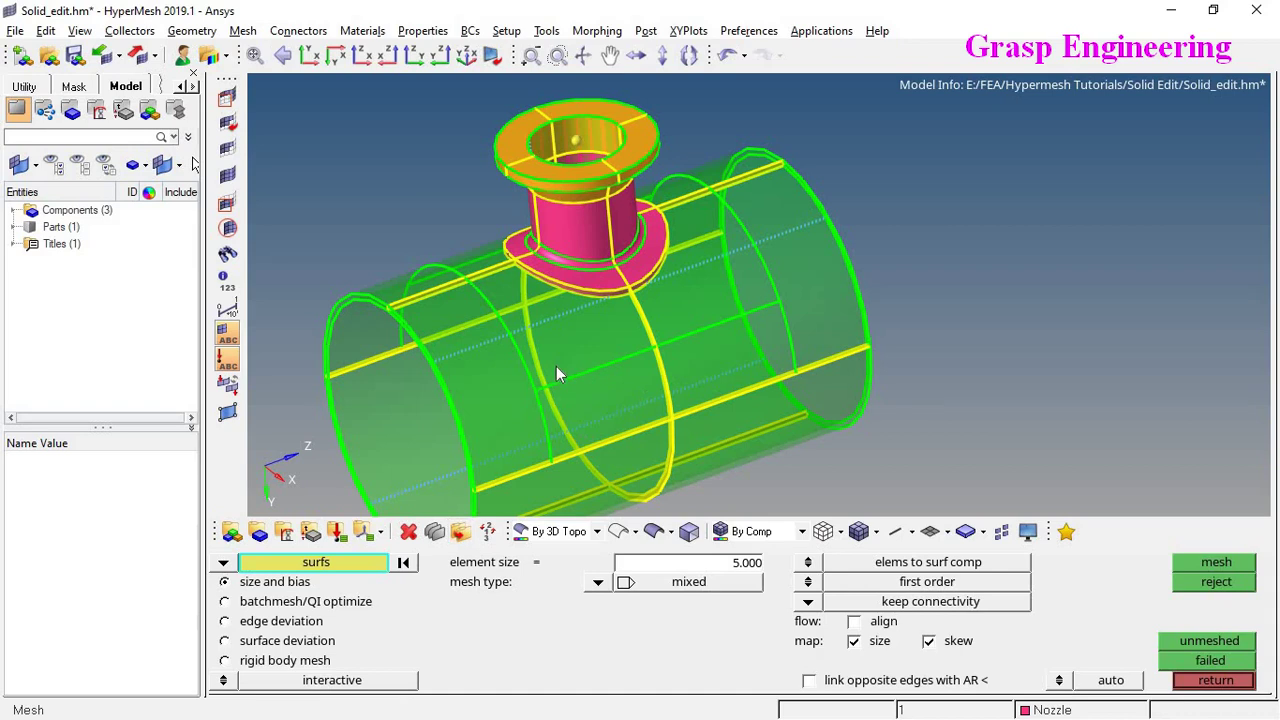
pyautogui.click(614, 360)
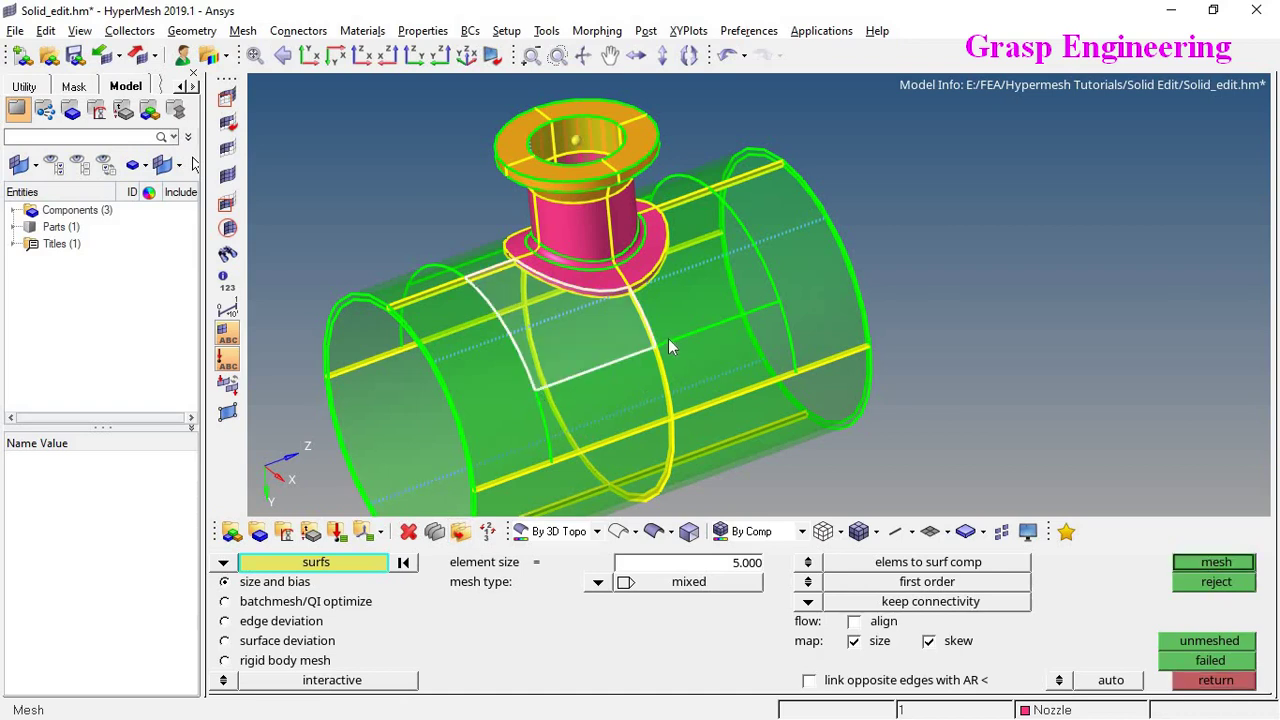
pyautogui.click(667, 337)
pyautogui.keyDown('ctrl'); pyautogui.moveTo(566, 369); pyautogui.dragTo(1180, 330); pyautogui.keyUp('ctrl')
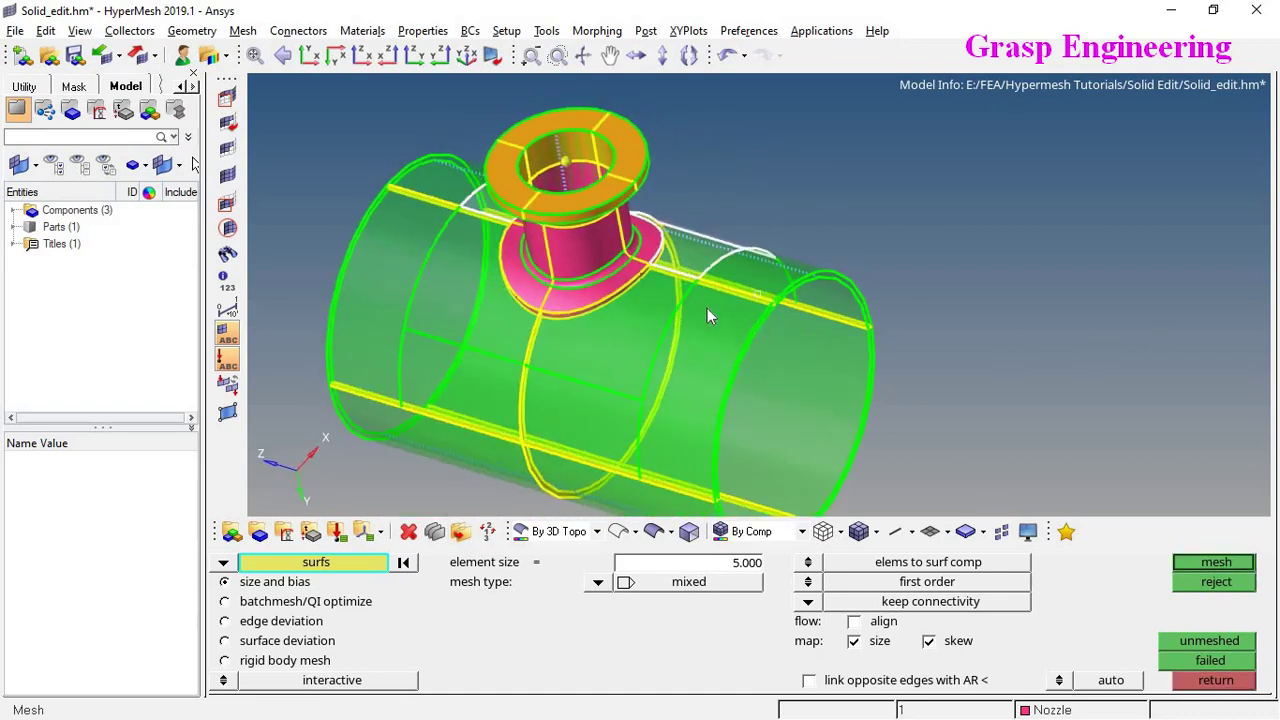
pyautogui.click(685, 290)
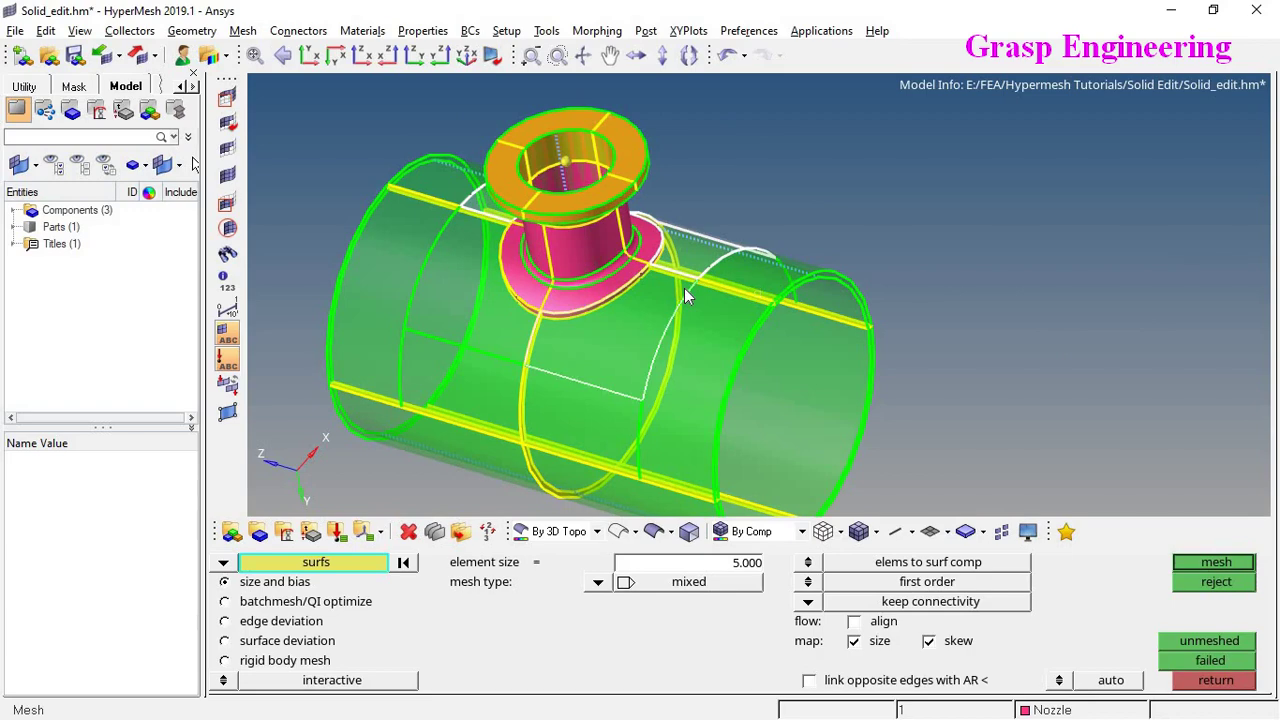
pyautogui.click(505, 355)
pyautogui.click(1192, 561)
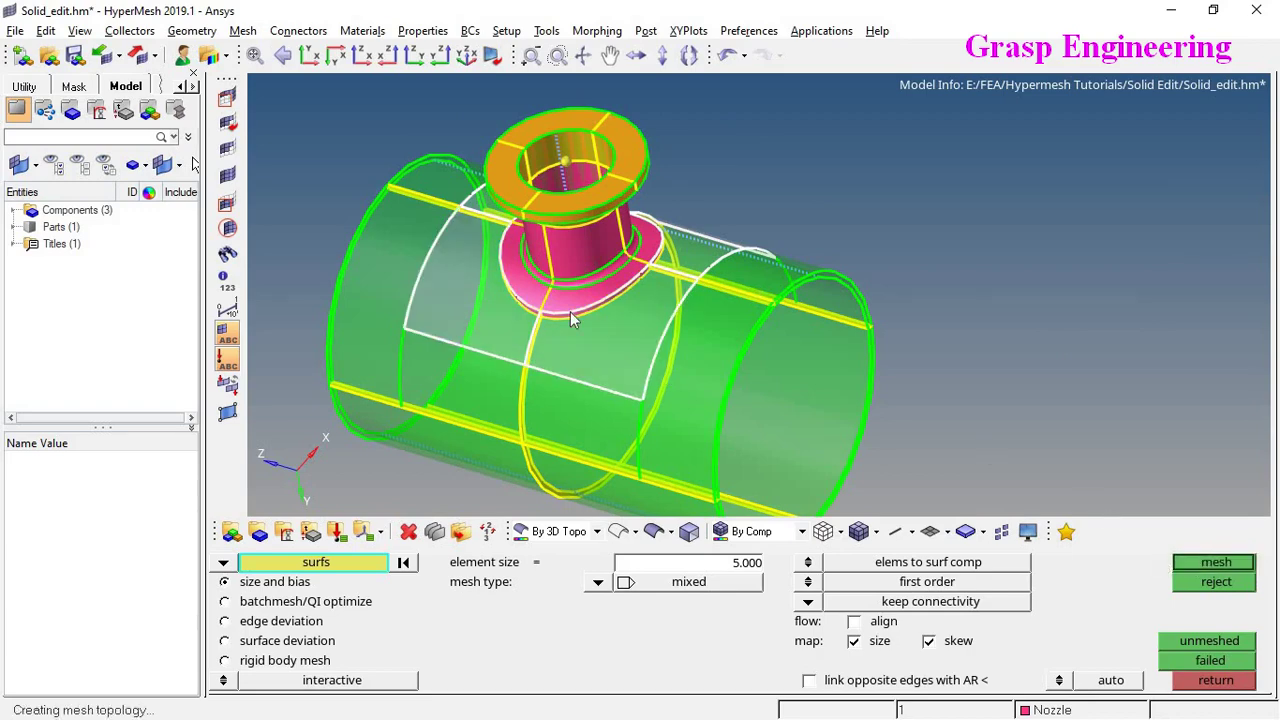
# Set the element type to quads on all four surfaces, remesh them, and inspect the mesh around the pad
pyautogui.scroll(5, 567, 301)
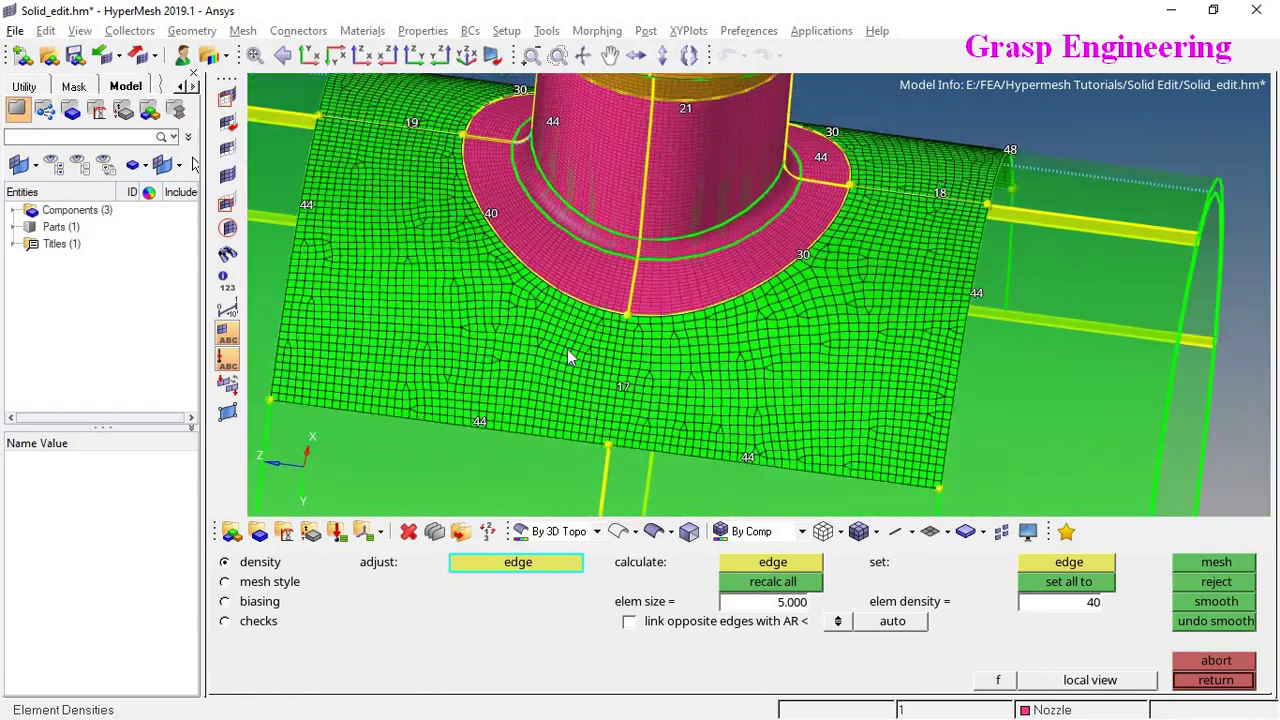
pyautogui.scroll(-5, 567, 349)
pyautogui.click(270, 582)
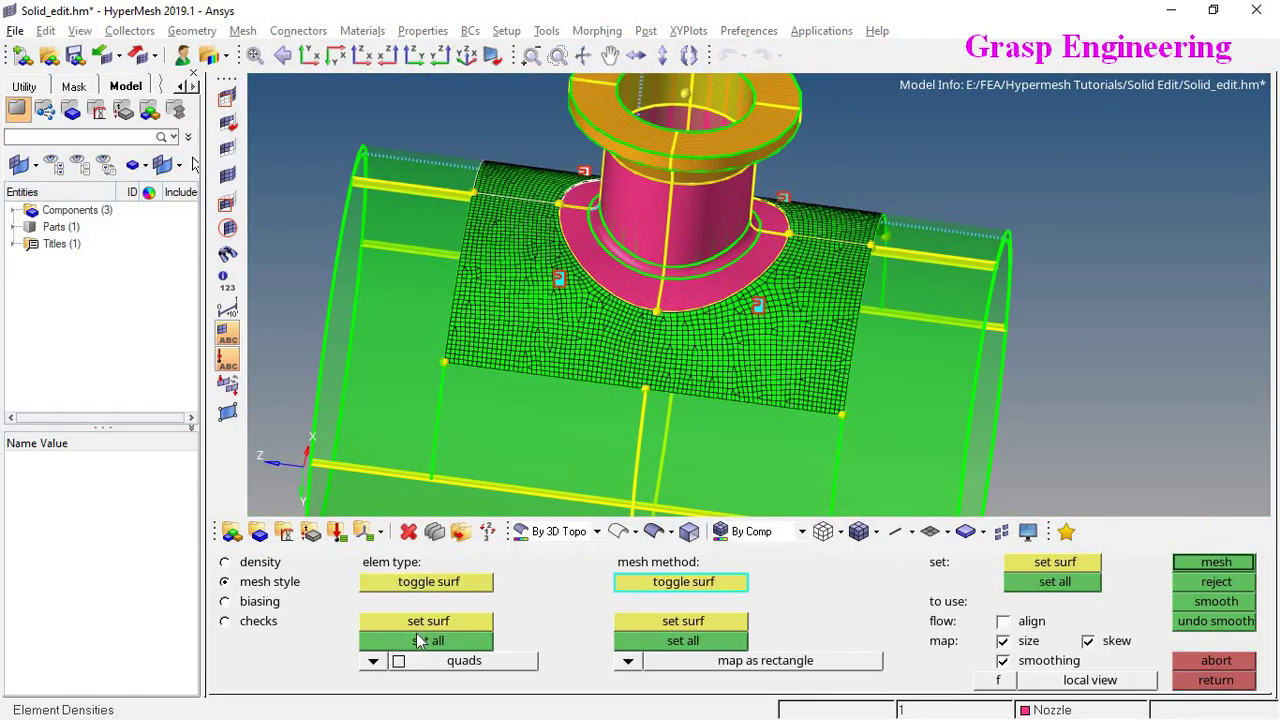
pyautogui.click(415, 643)
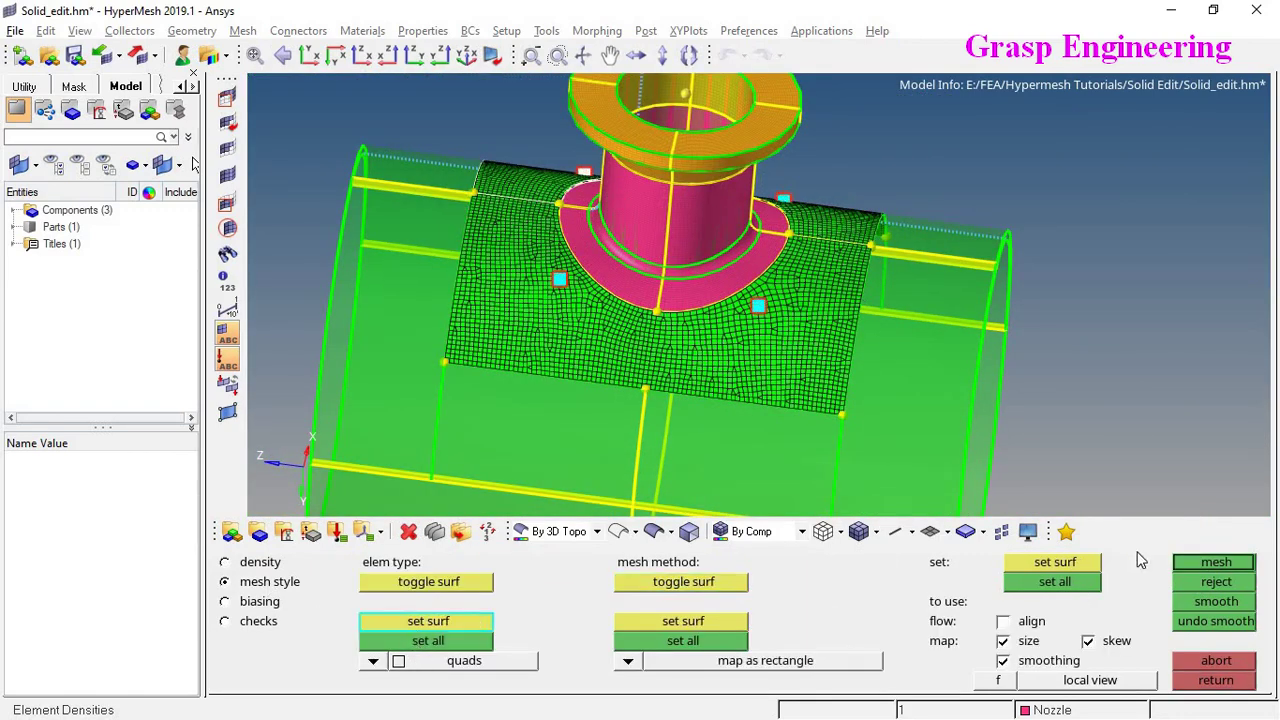
pyautogui.click(1213, 562)
pyautogui.scroll(4, 632, 312)
pyautogui.keyDown('ctrl'); pyautogui.moveTo(632, 312); pyautogui.dragTo(640, 370); pyautogui.keyUp('ctrl')
pyautogui.scroll(-4, 581, 227)
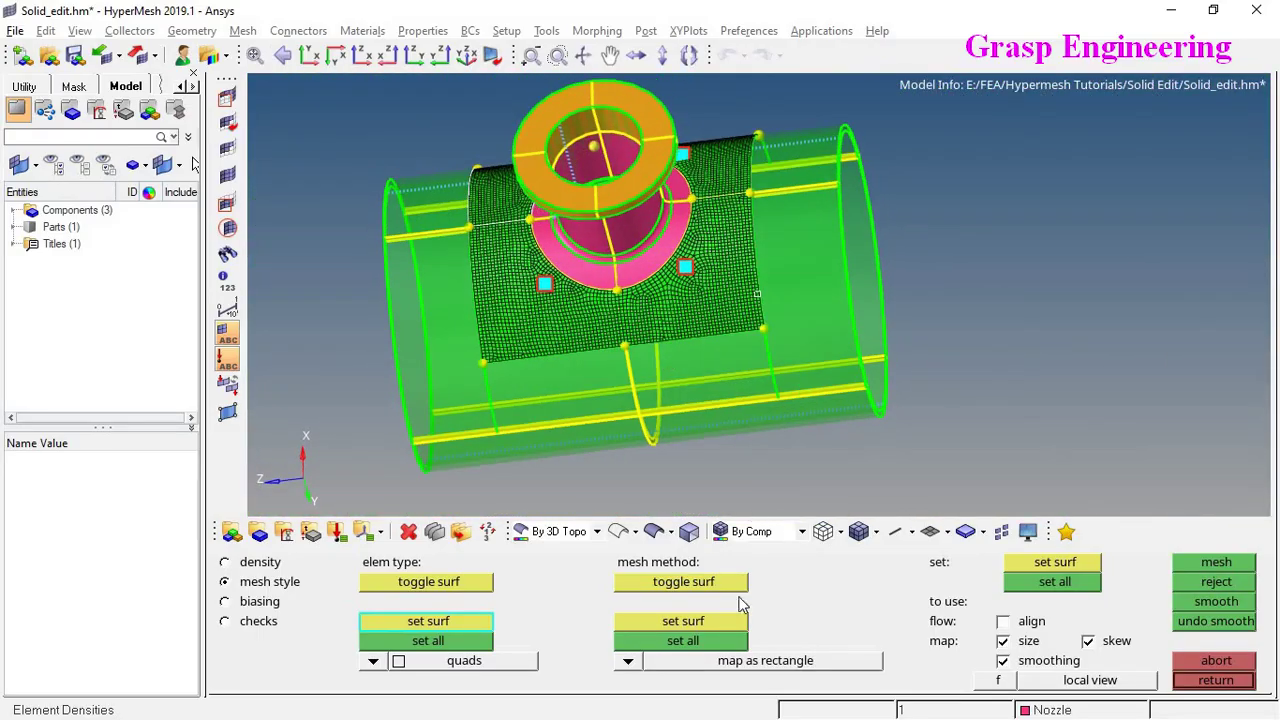
# Reject the mesh, recalculate all edge densities for element size 7, then remesh the four surfaces and accept the result
pyautogui.click(1188, 582)
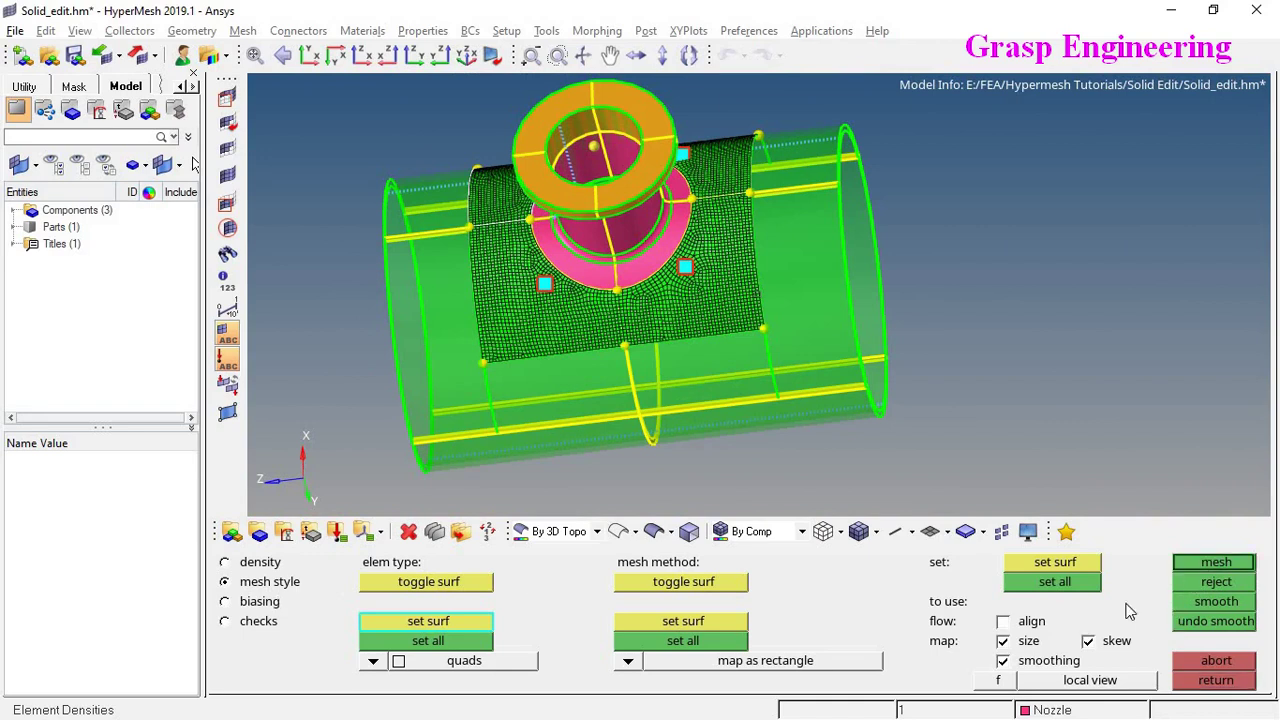
pyautogui.click(262, 563)
pyautogui.click(798, 604)
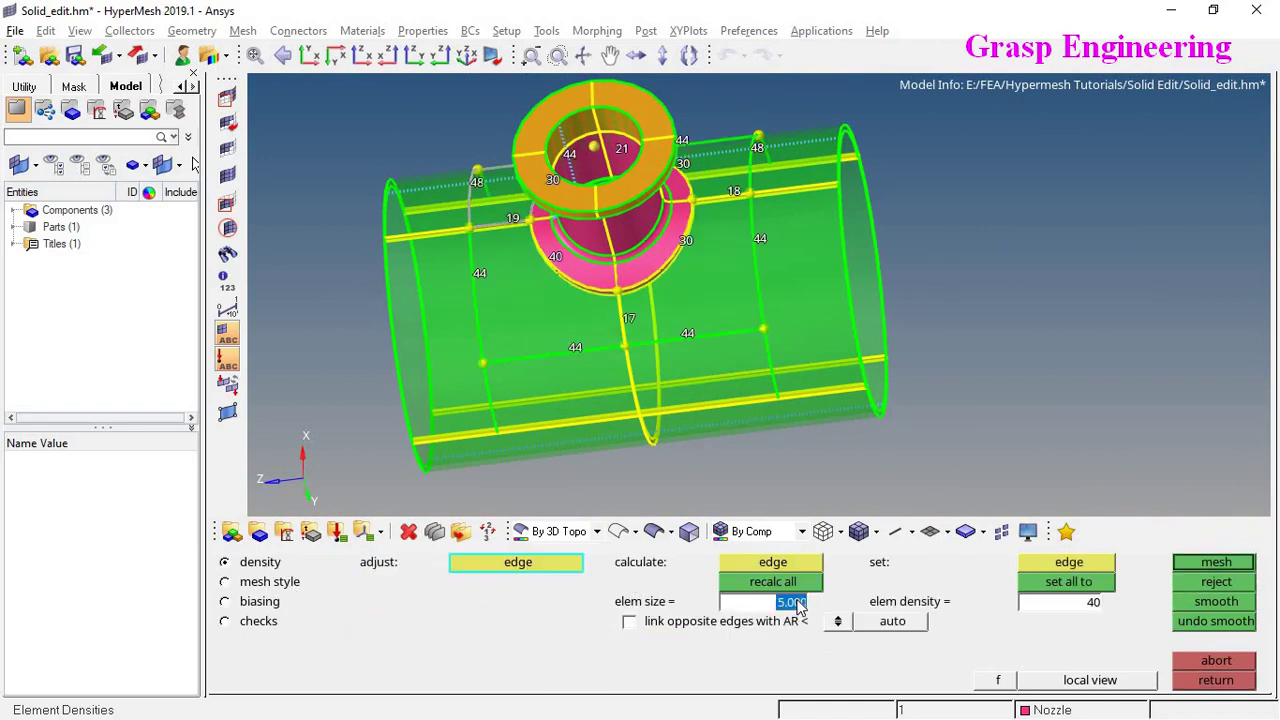
pyautogui.press('BackSpace')
pyautogui.write('7')
pyautogui.click(800, 584)
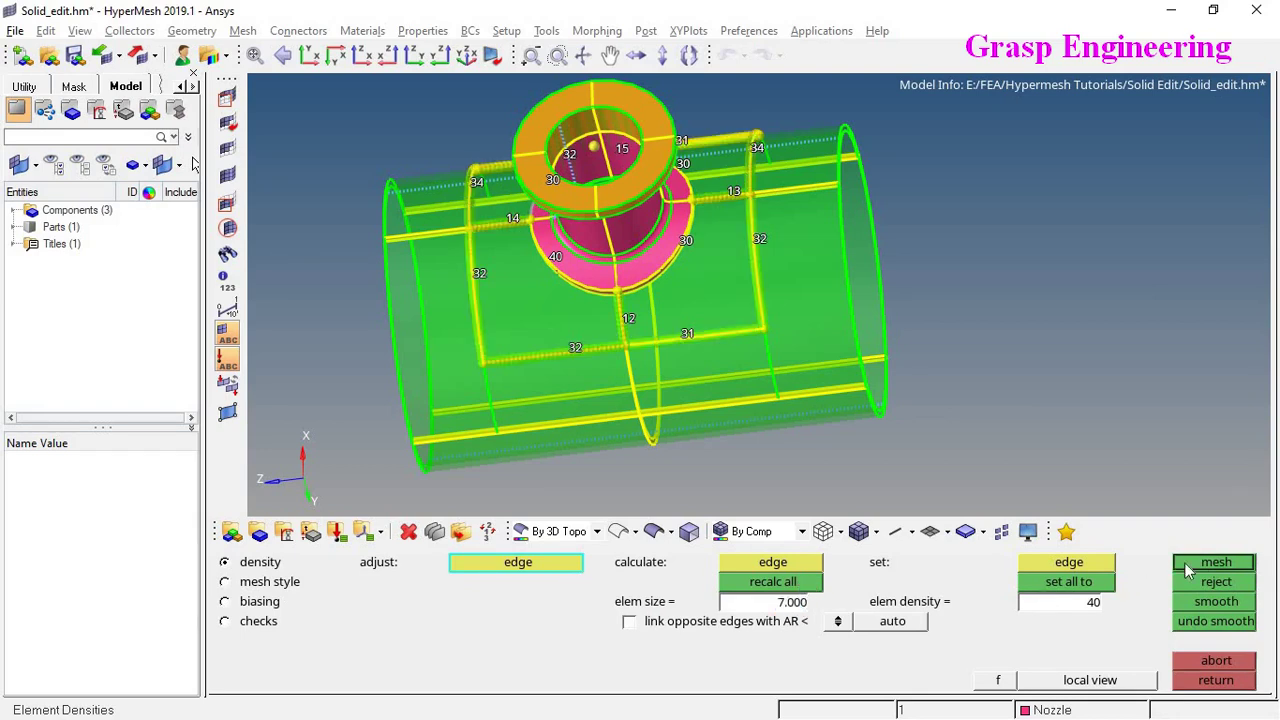
pyautogui.click(1216, 562)
pyautogui.keyDown('ctrl'); pyautogui.moveTo(716, 343); pyautogui.dragTo(814, 322); pyautogui.keyUp('ctrl')
pyautogui.press('Escape')
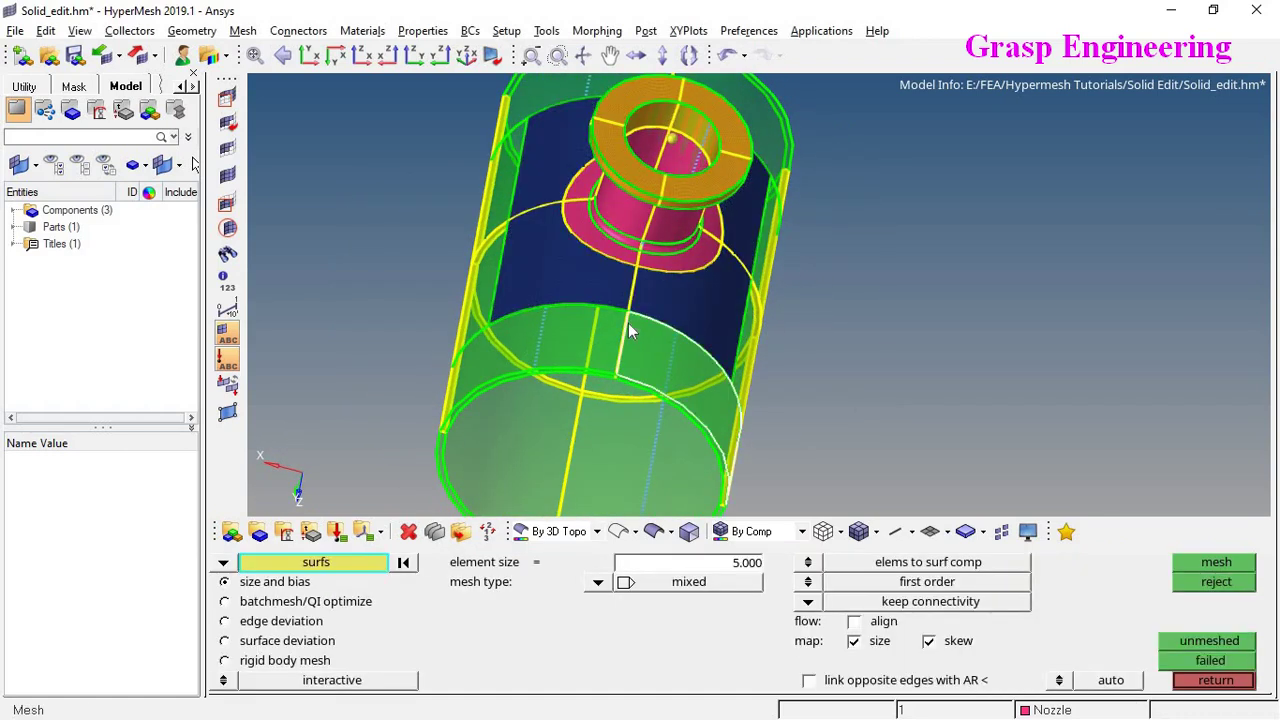
# Clear the surface selection and display the geometry as wireframe
pyautogui.click(628, 323)
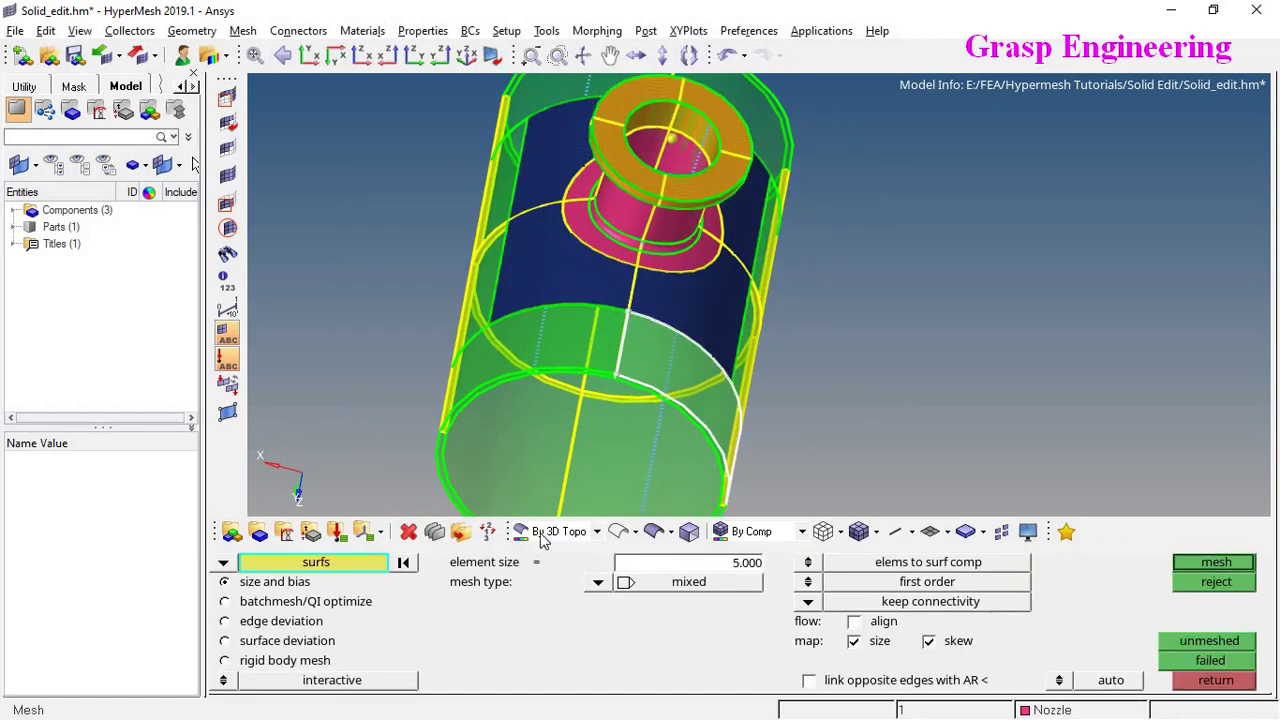
pyautogui.click(408, 563)
pyautogui.click(621, 532)
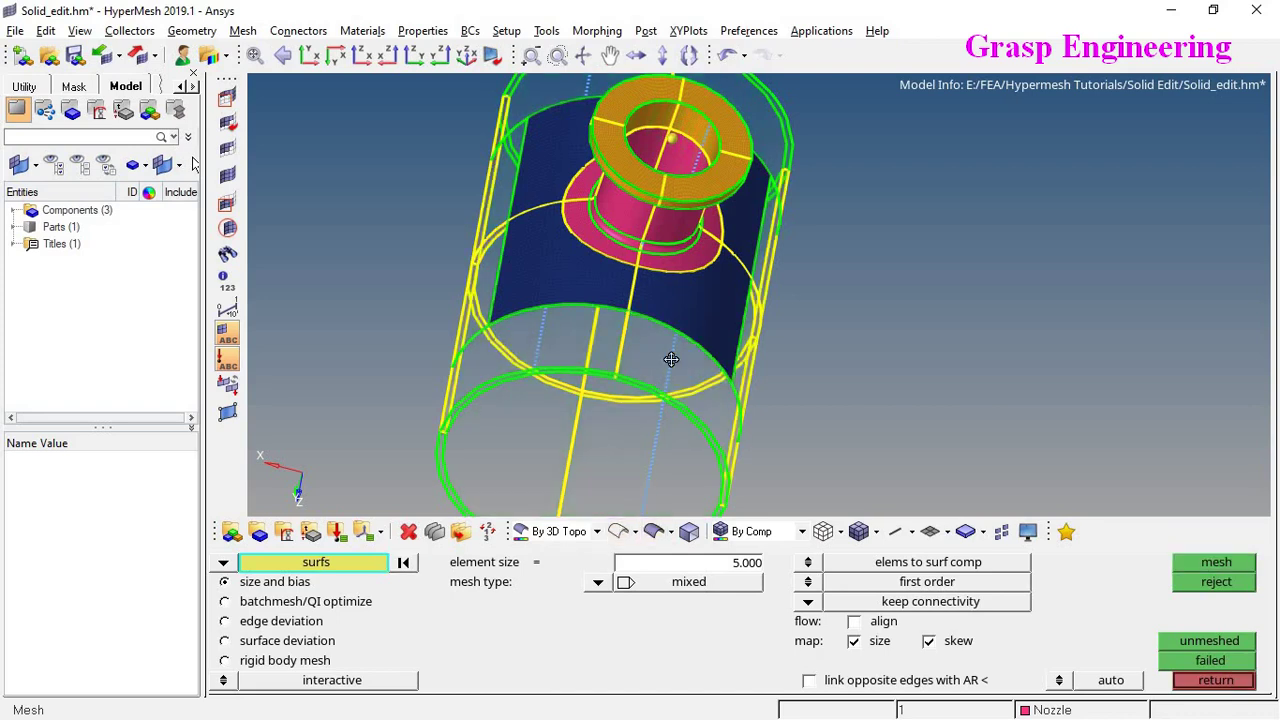
# Select the unmeshed outer shell surfaces of the vessel's upper half on one side of the meshed pad region
pyautogui.keyDown('ctrl'); pyautogui.moveTo(671, 360); pyautogui.dragTo(889, 360); pyautogui.keyUp('ctrl')
pyautogui.click(566, 291)
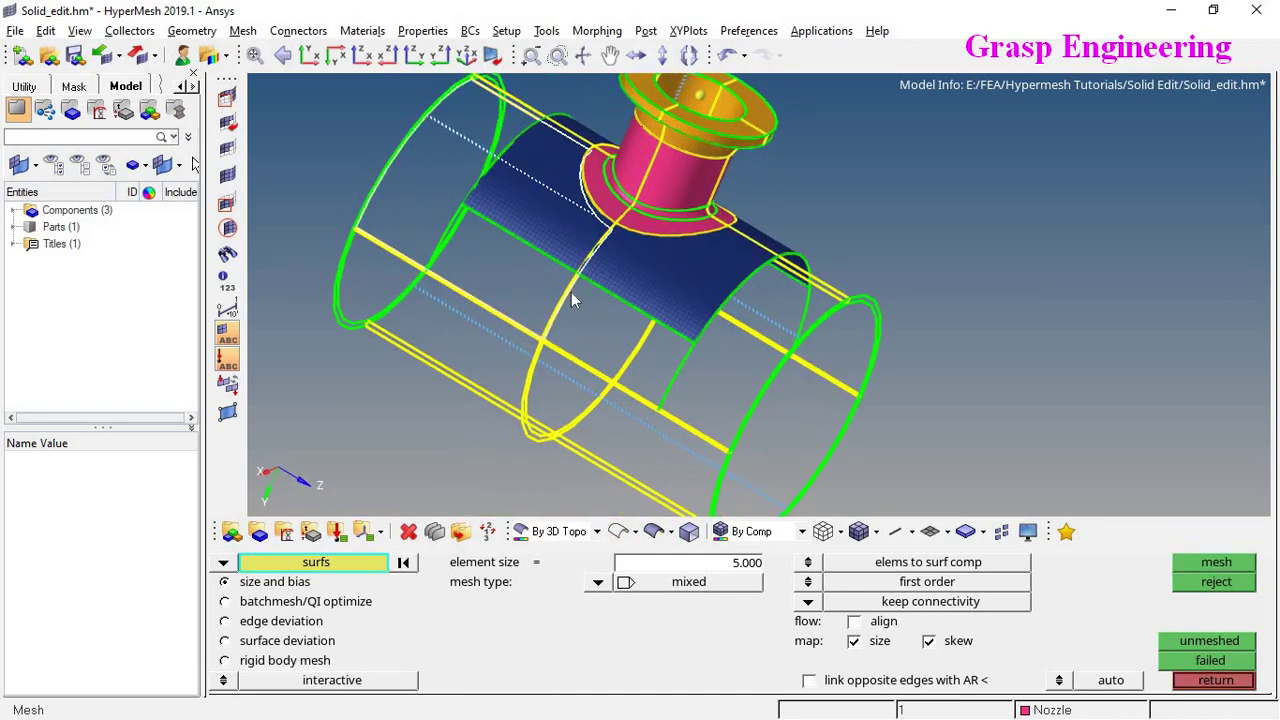
pyautogui.rightClick(571, 292)
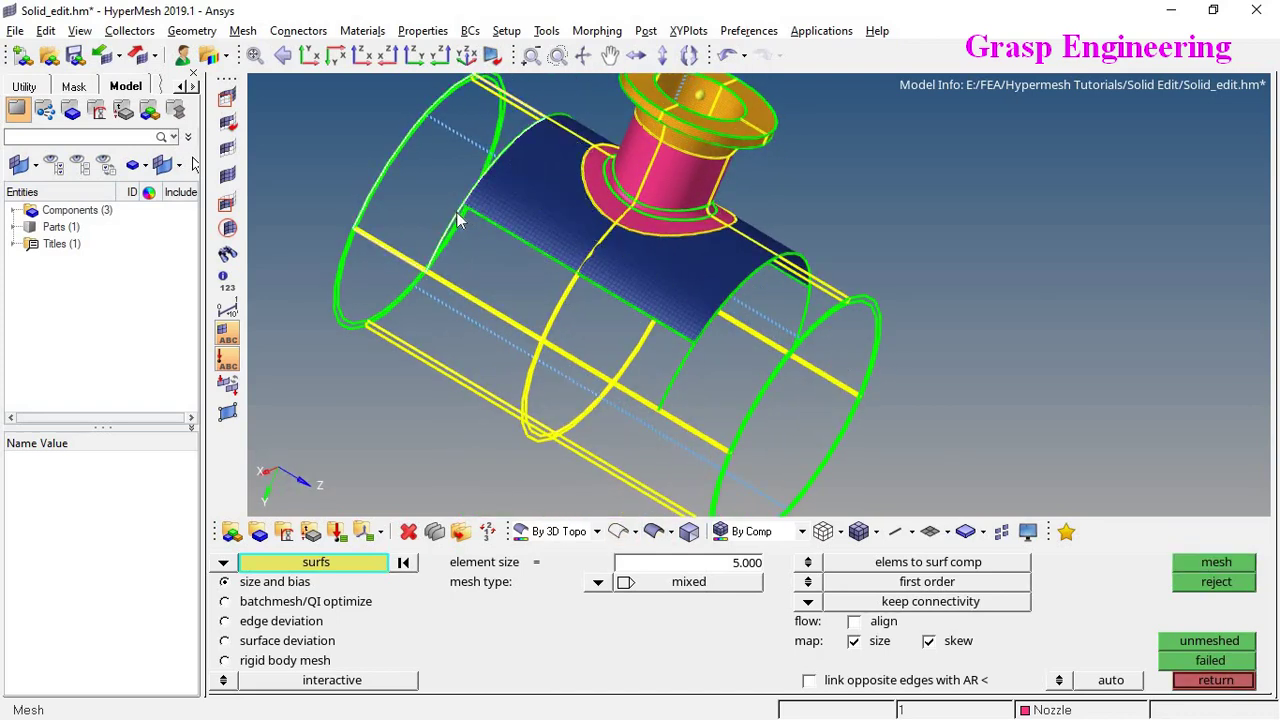
pyautogui.click(457, 222)
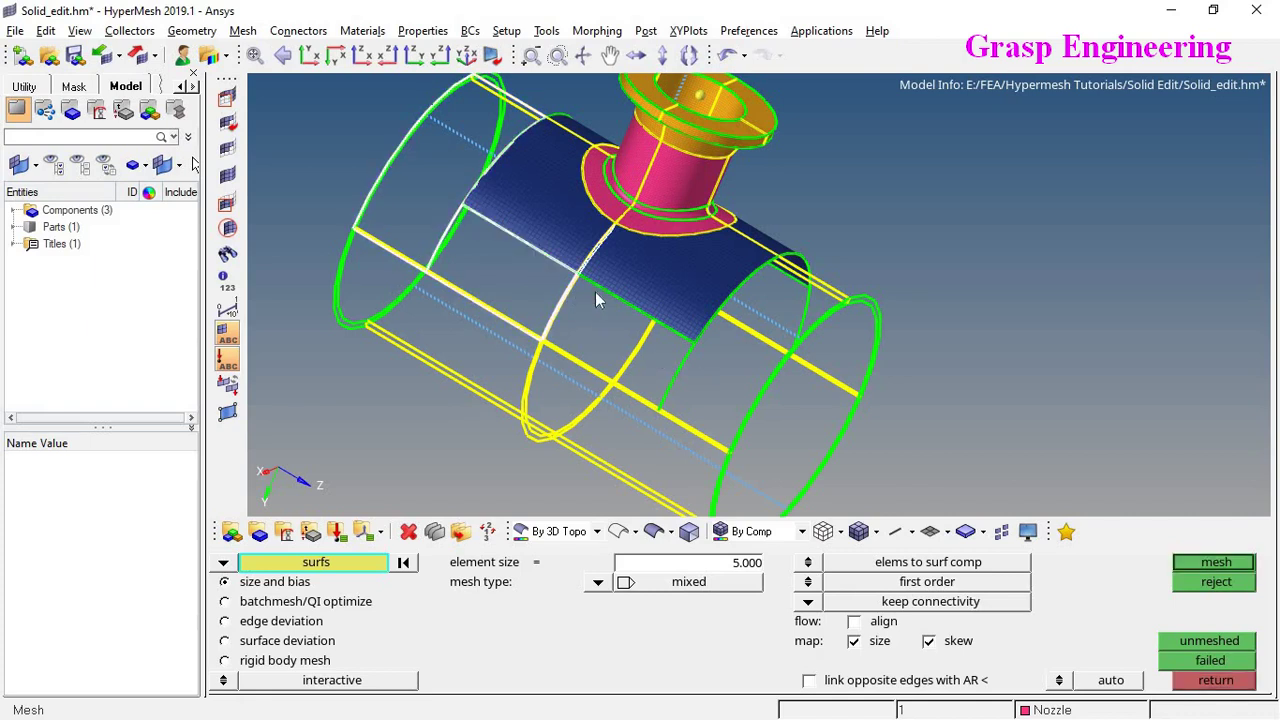
pyautogui.click(603, 291)
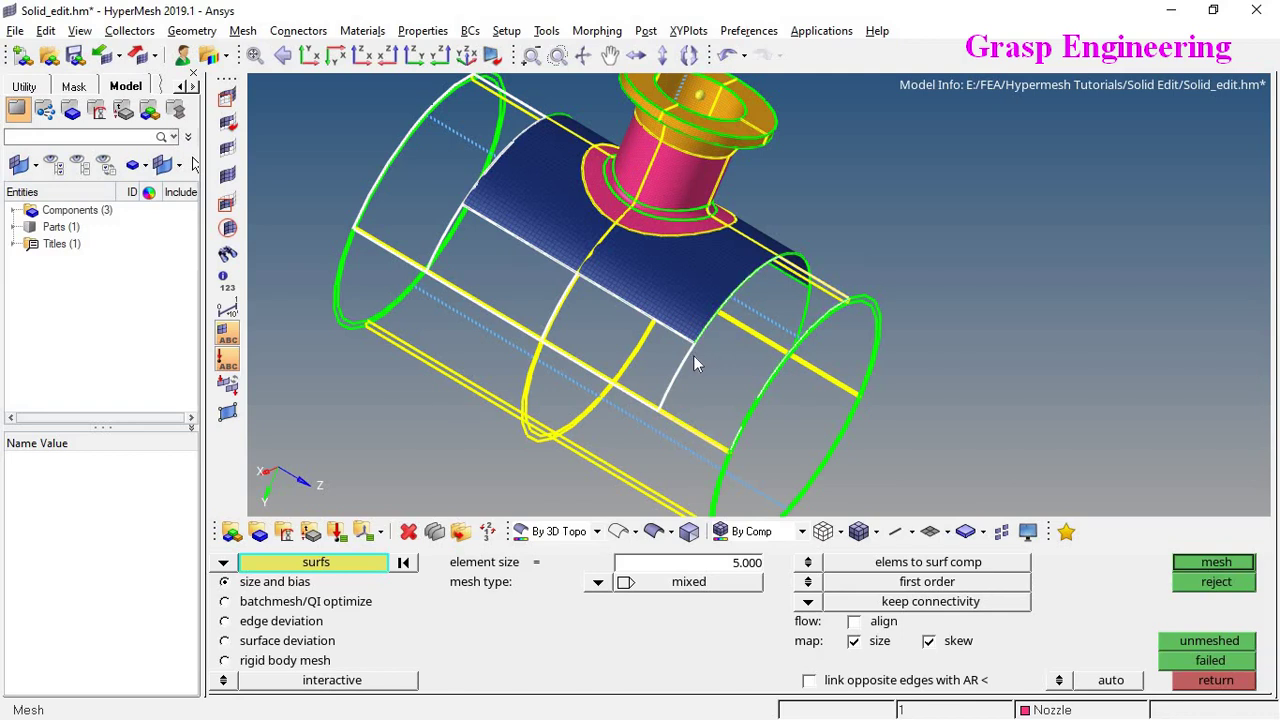
# Add the matching outer shell surfaces on the opposite side to the selection, leaving out the wrongly picked inner surface
pyautogui.moveTo(693, 355)
pyautogui.keyDown('ctrl'); pyautogui.mouseDown()
pyautogui.moveTo(634, 292)
pyautogui.moveTo(536, 284)
pyautogui.mouseUp(); pyautogui.keyUp('ctrl')
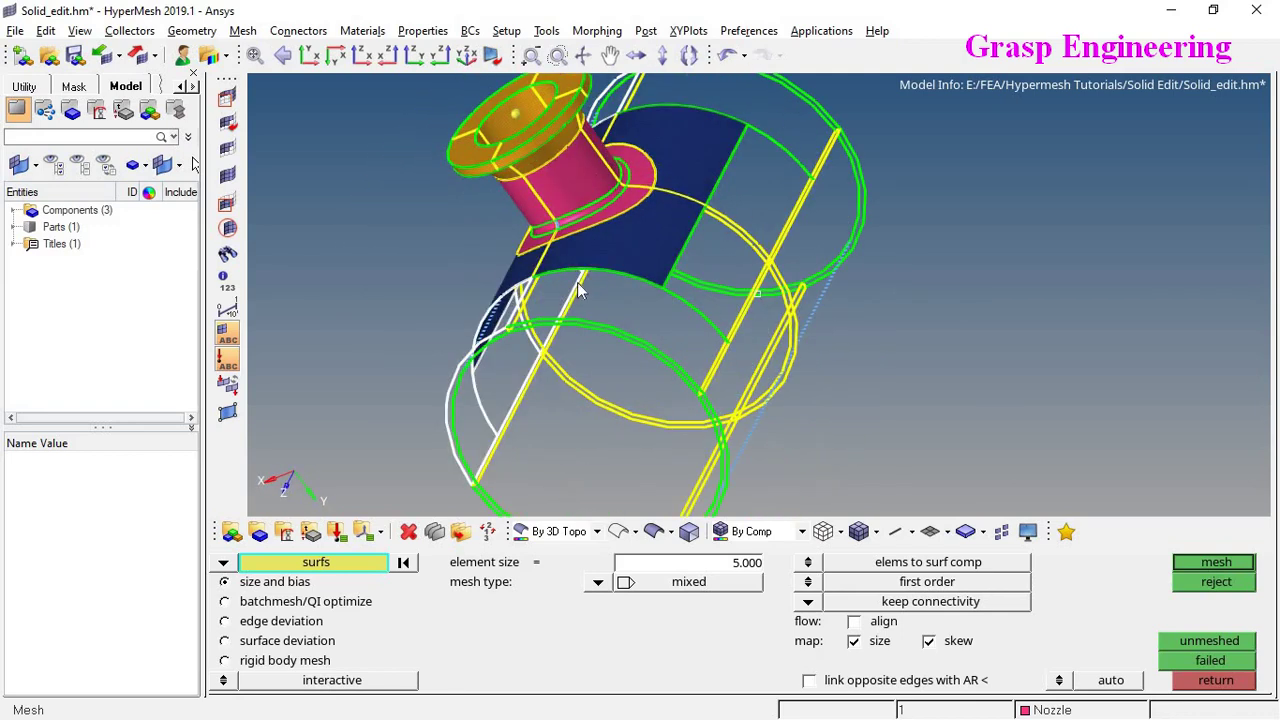
pyautogui.scroll(3, 522, 291)
pyautogui.click(505, 285)
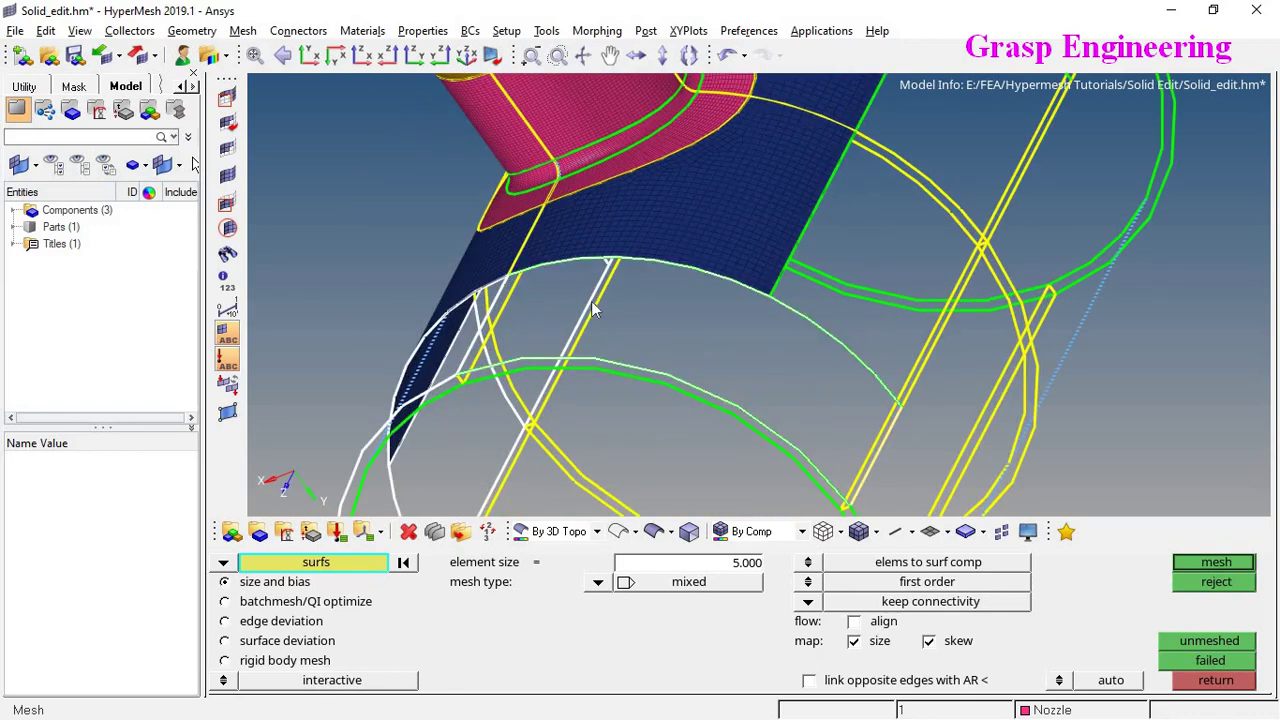
pyautogui.click(907, 390)
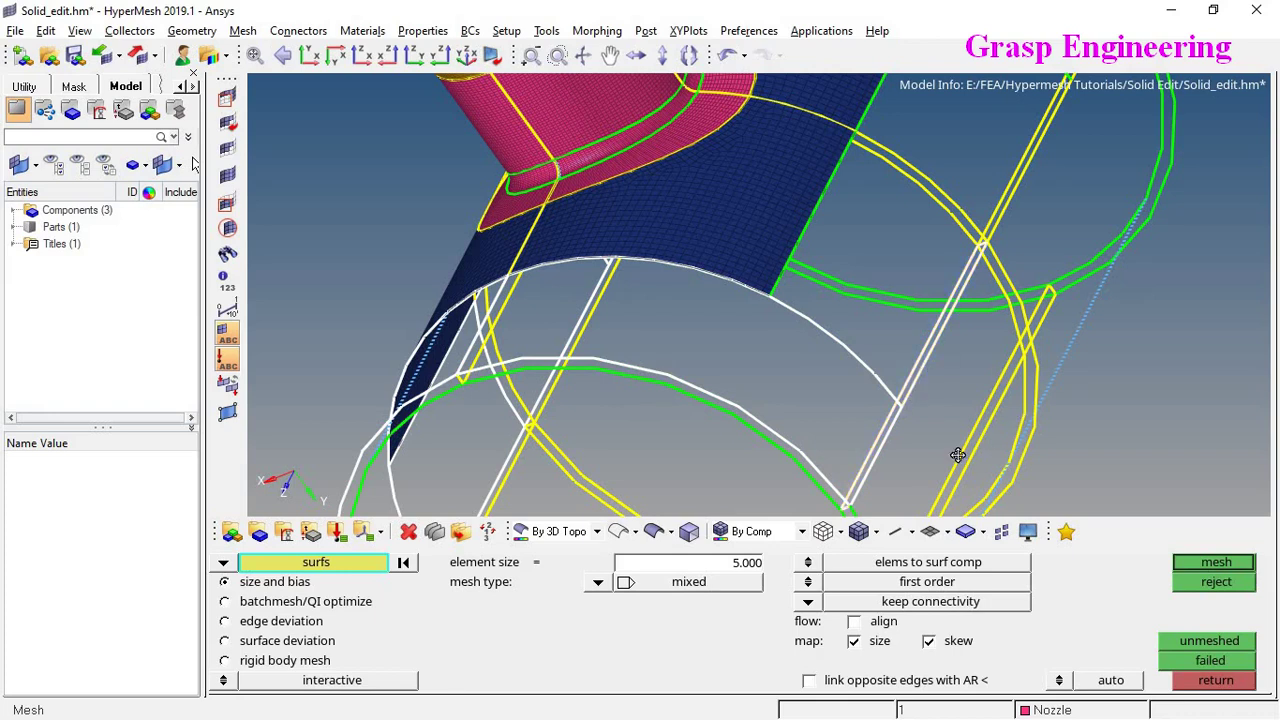
pyautogui.moveTo(863, 435)
pyautogui.keyDown('ctrl'); pyautogui.mouseDown()
pyautogui.moveTo(814, 423)
pyautogui.moveTo(989, 446)
pyautogui.moveTo(922, 432)
pyautogui.moveTo(867, 447)
pyautogui.mouseUp(); pyautogui.keyUp('ctrl')
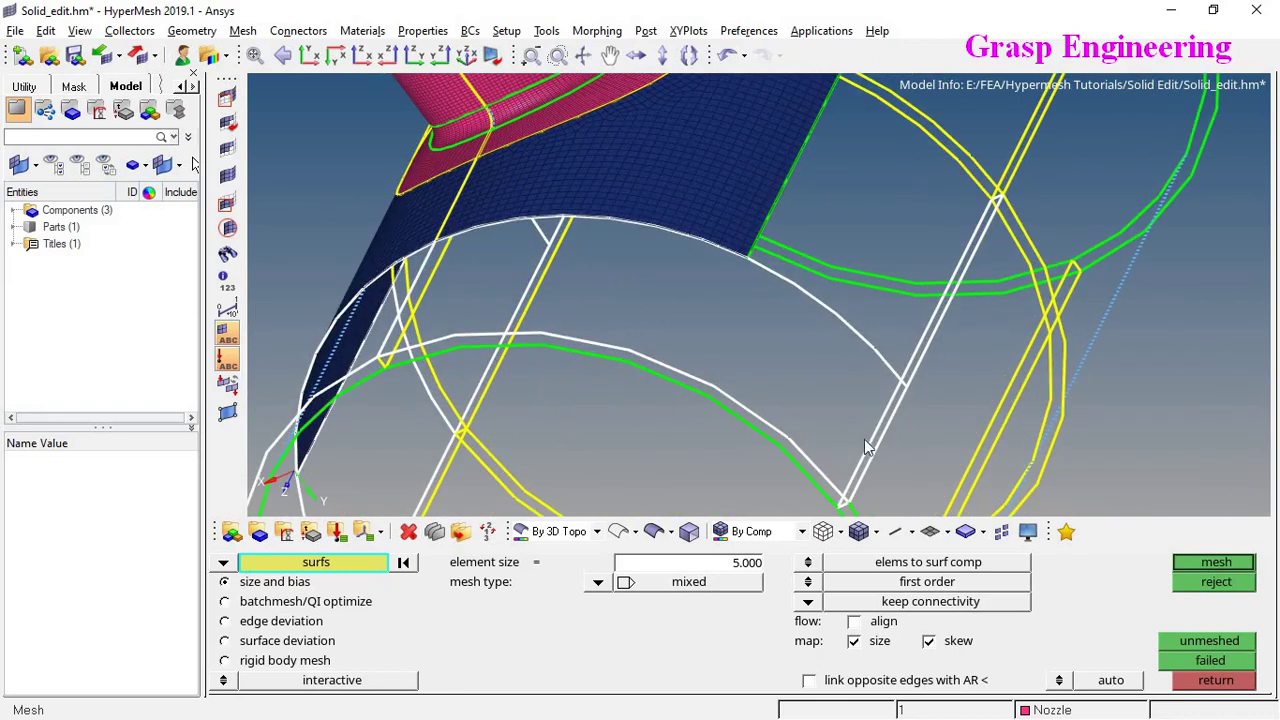
pyautogui.rightClick(865, 465)
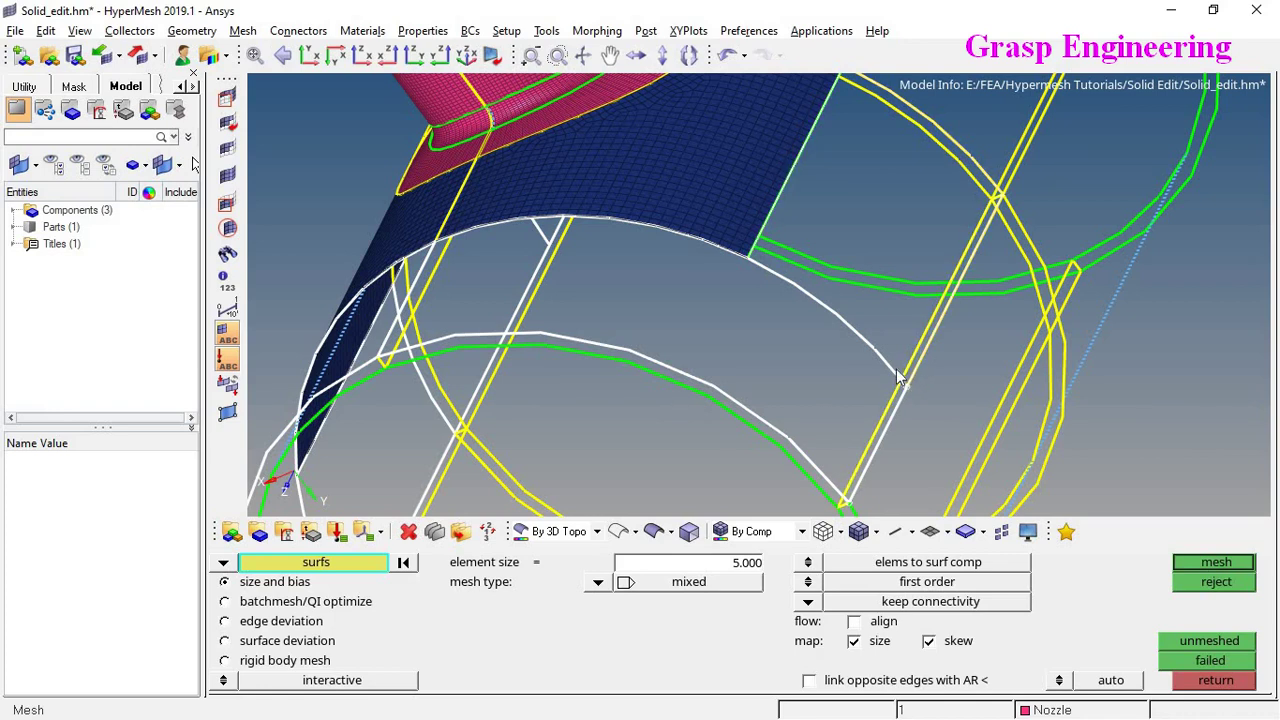
pyautogui.keyDown('ctrl'); pyautogui.scroll(-5, 857, 370); pyautogui.keyUp('ctrl')
pyautogui.keyDown('ctrl'); pyautogui.moveTo(866, 389); pyautogui.dragTo(470, 295); pyautogui.keyUp('ctrl')
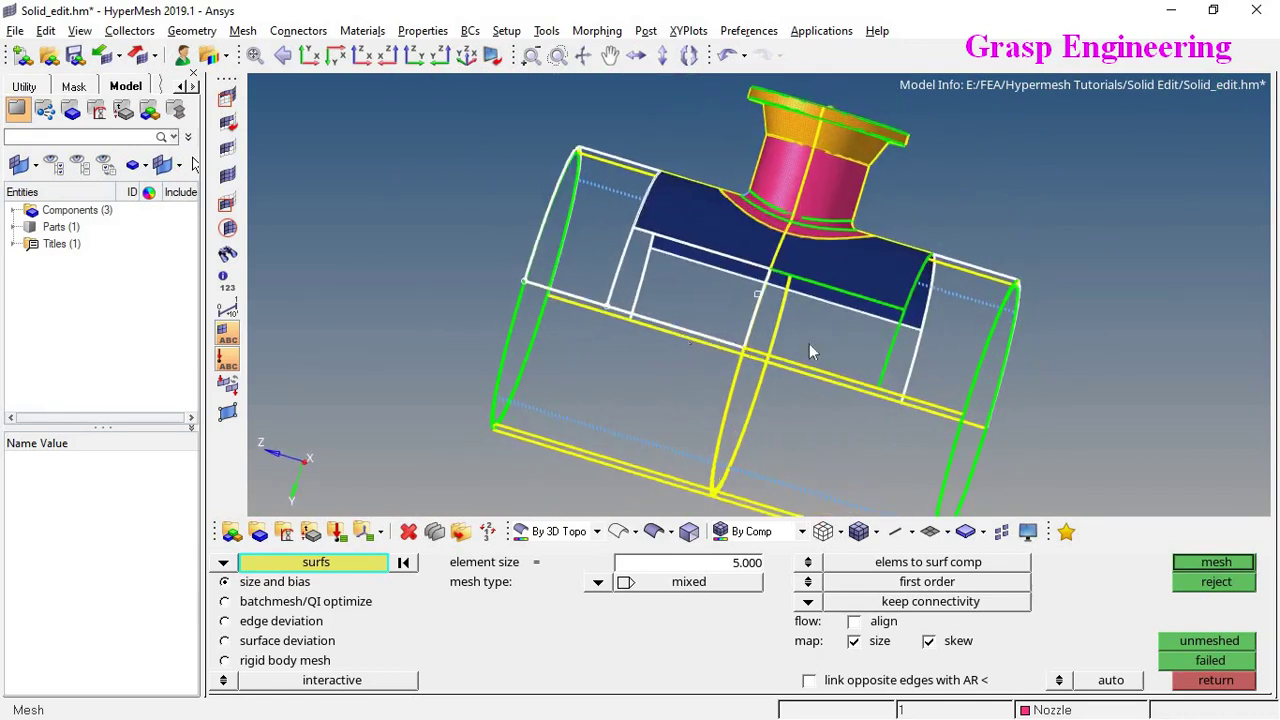
pyautogui.keyDown('ctrl'); pyautogui.scroll(5, 811, 345); pyautogui.keyUp('ctrl')
pyautogui.click(1015, 425)
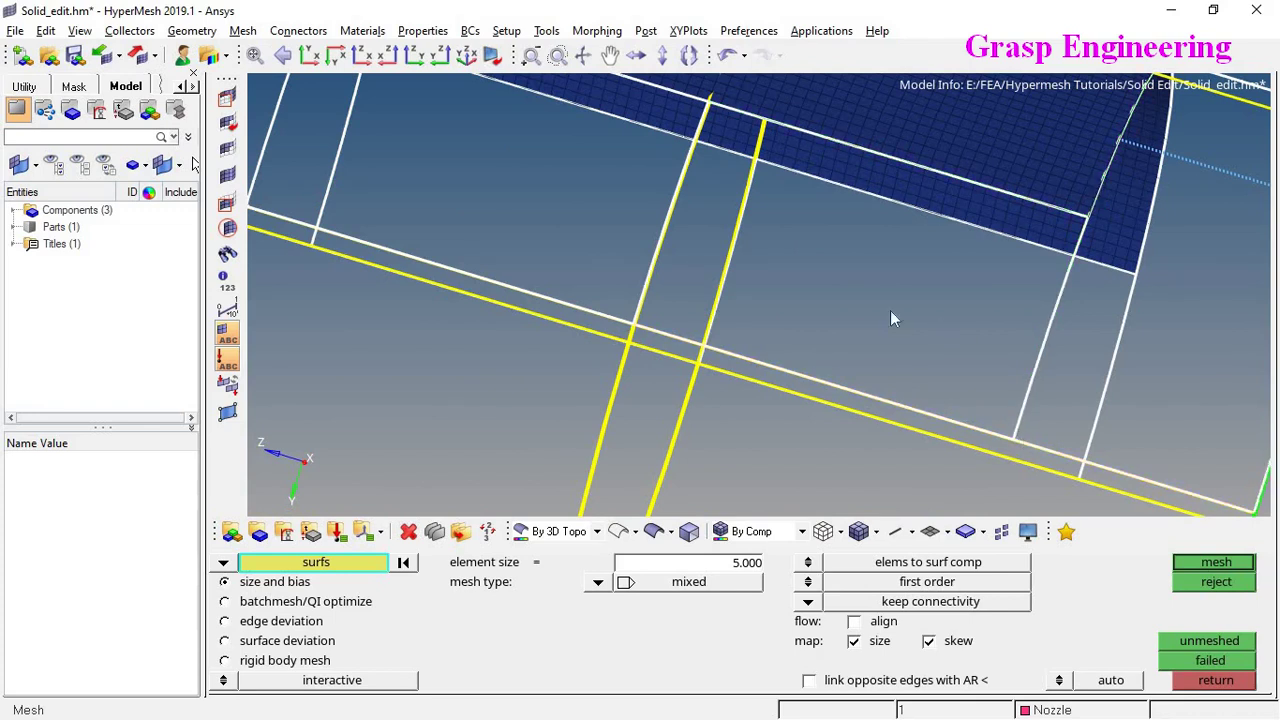
pyautogui.keyDown('ctrl'); pyautogui.scroll(-5, 767, 332); pyautogui.keyUp('ctrl')
pyautogui.keyDown('ctrl'); pyautogui.moveTo(767, 332); pyautogui.dragTo(895, 378); pyautogui.keyUp('ctrl')
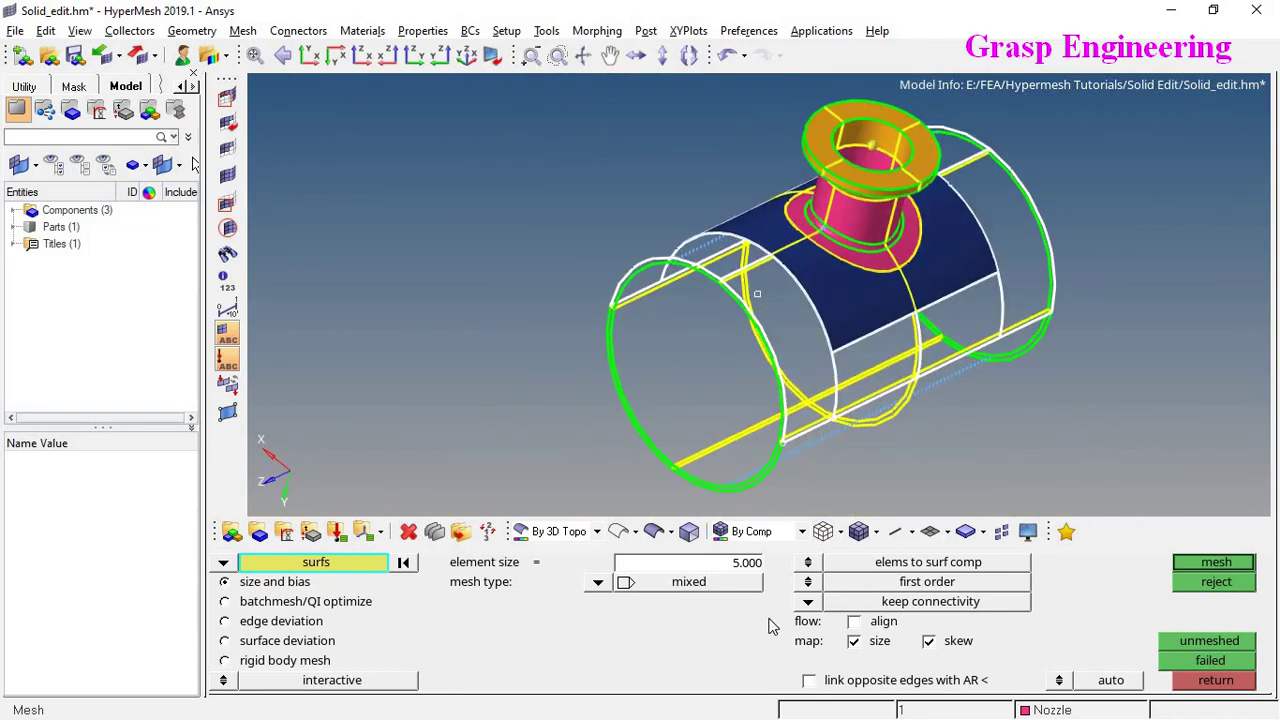
# Mesh the selected outer shell surfaces interactively with element size 9 and mixed elements
pyautogui.click(740, 566)
pyautogui.write('7.000')
pyautogui.click(750, 567)
pyautogui.write('8')
pyautogui.click(1213, 562)
# Set the element type to quads on all the outer shell surfaces and remesh them
pyautogui.keyDown('ctrl'); pyautogui.moveTo(860, 300); pyautogui.dragTo(966, 190); pyautogui.keyUp('ctrl')
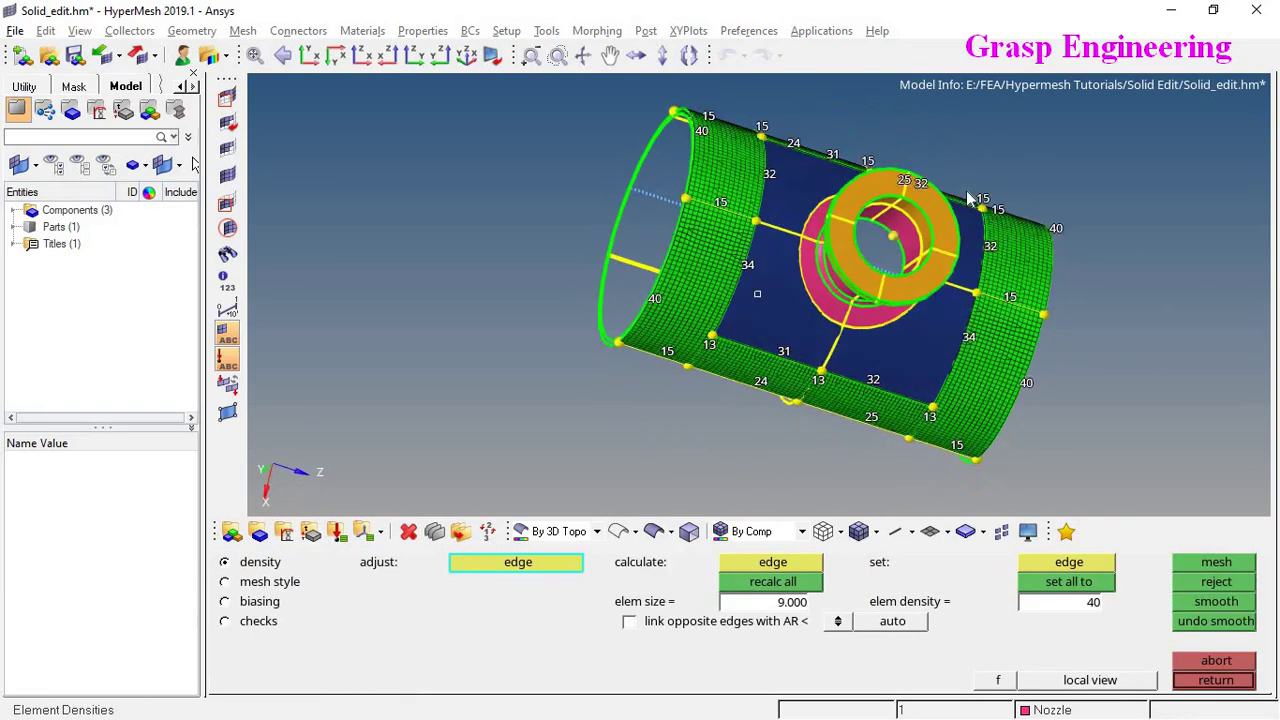
pyautogui.click(265, 585)
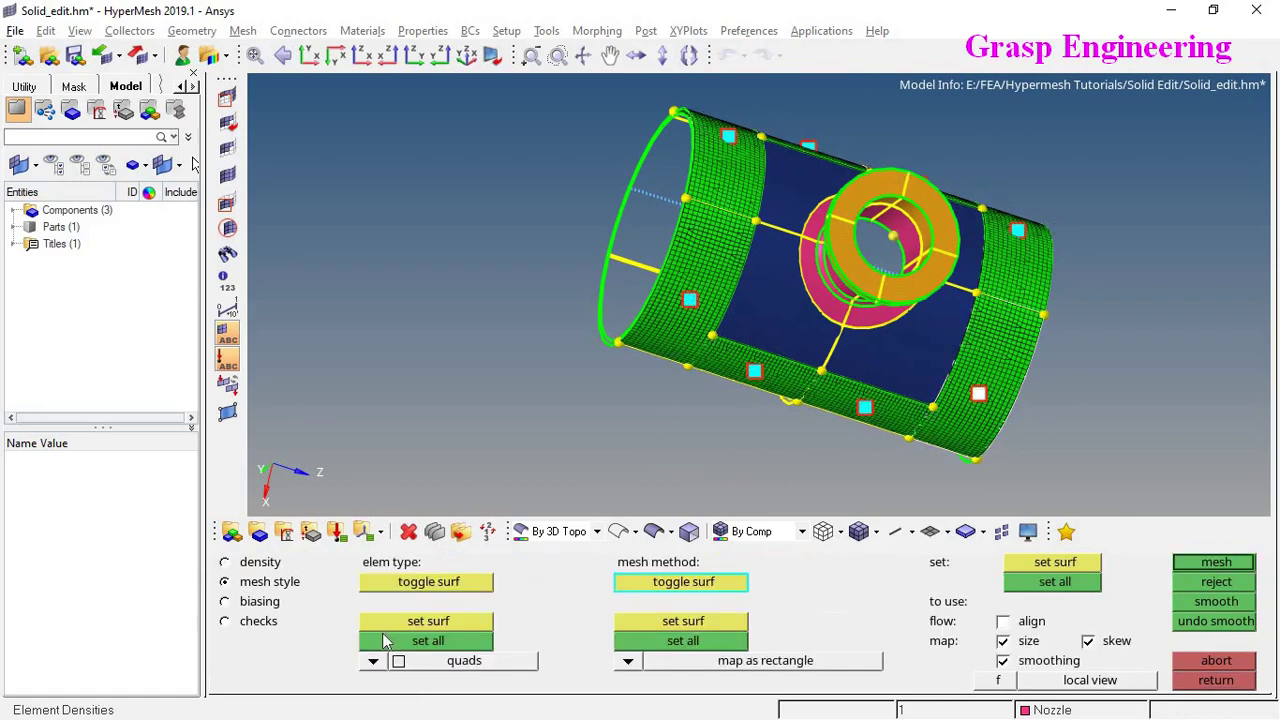
pyautogui.click(1243, 573)
# Inspect the quad mesh at the borders with the existing shell mesh and accept it
pyautogui.keyDown('ctrl'); pyautogui.moveTo(910, 256); pyautogui.dragTo(888, 192); pyautogui.keyUp('ctrl')
pyautogui.keyDown('ctrl'); pyautogui.scroll(4, 709, 339); pyautogui.keyUp('ctrl')
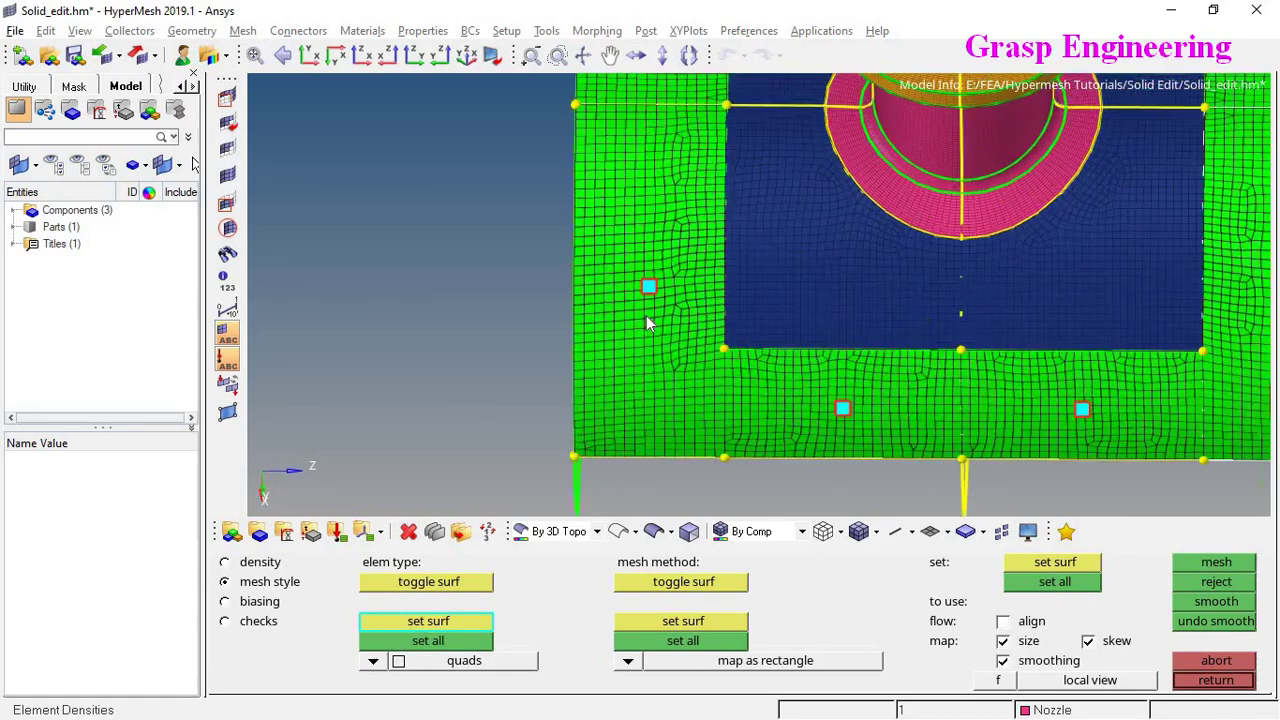
pyautogui.keyDown('ctrl'); pyautogui.scroll(5, 660, 380); pyautogui.keyUp('ctrl')
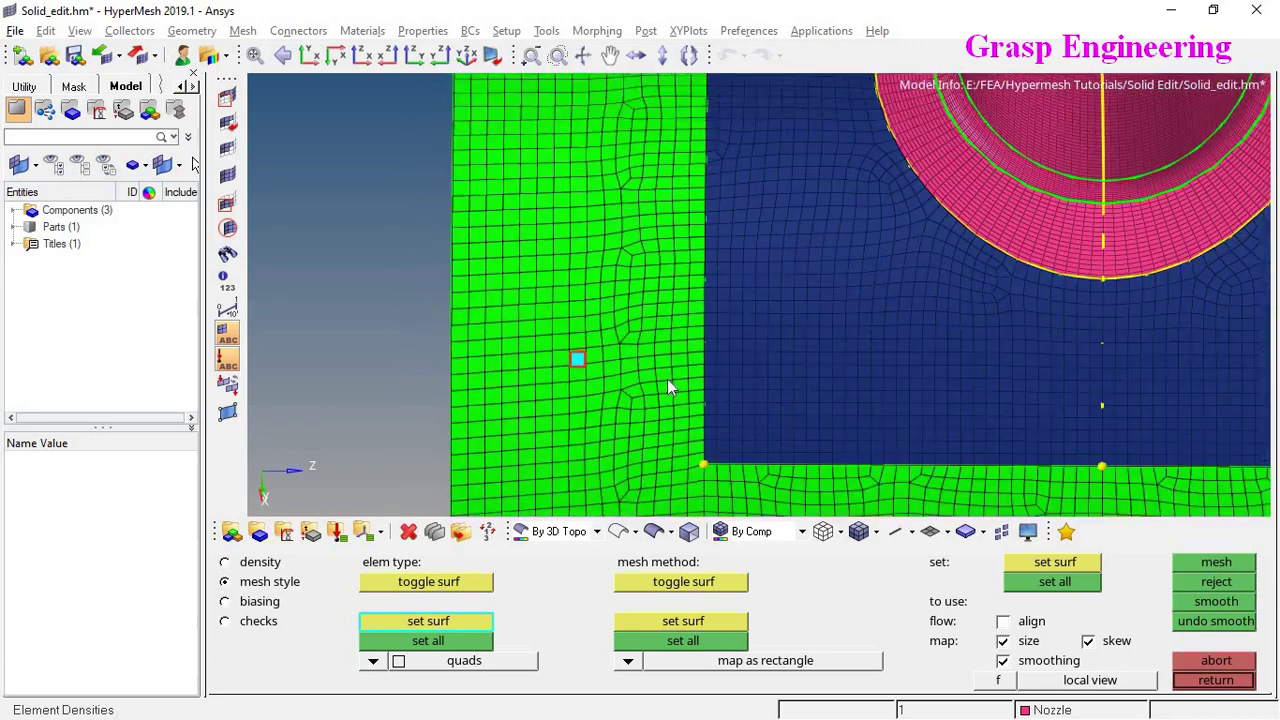
pyautogui.keyDown('ctrl'); pyautogui.moveTo(703, 469); pyautogui.dragTo(705, 405, button='right'); pyautogui.keyUp('ctrl')
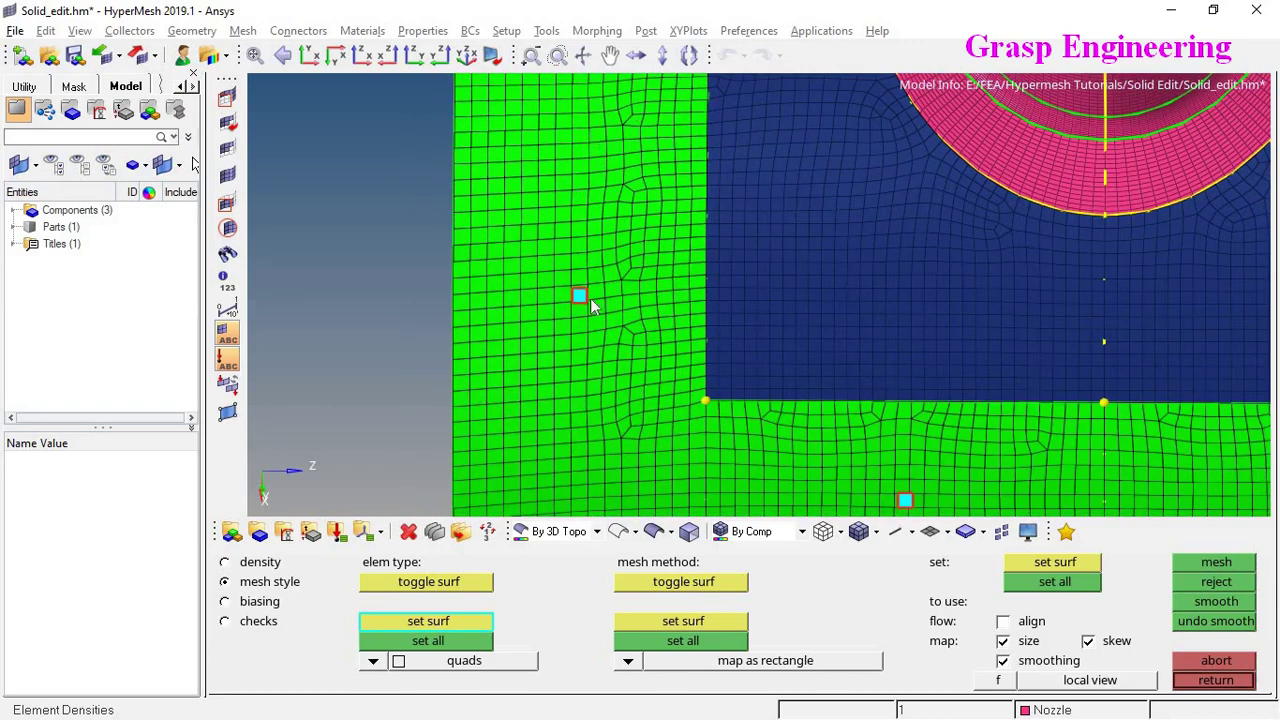
pyautogui.keyDown('ctrl'); pyautogui.scroll(-5, 608, 321); pyautogui.keyUp('ctrl')
pyautogui.keyDown('ctrl'); pyautogui.moveTo(846, 410); pyautogui.dragTo(1188, 383); pyautogui.keyUp('ctrl')
pyautogui.click(1220, 680)
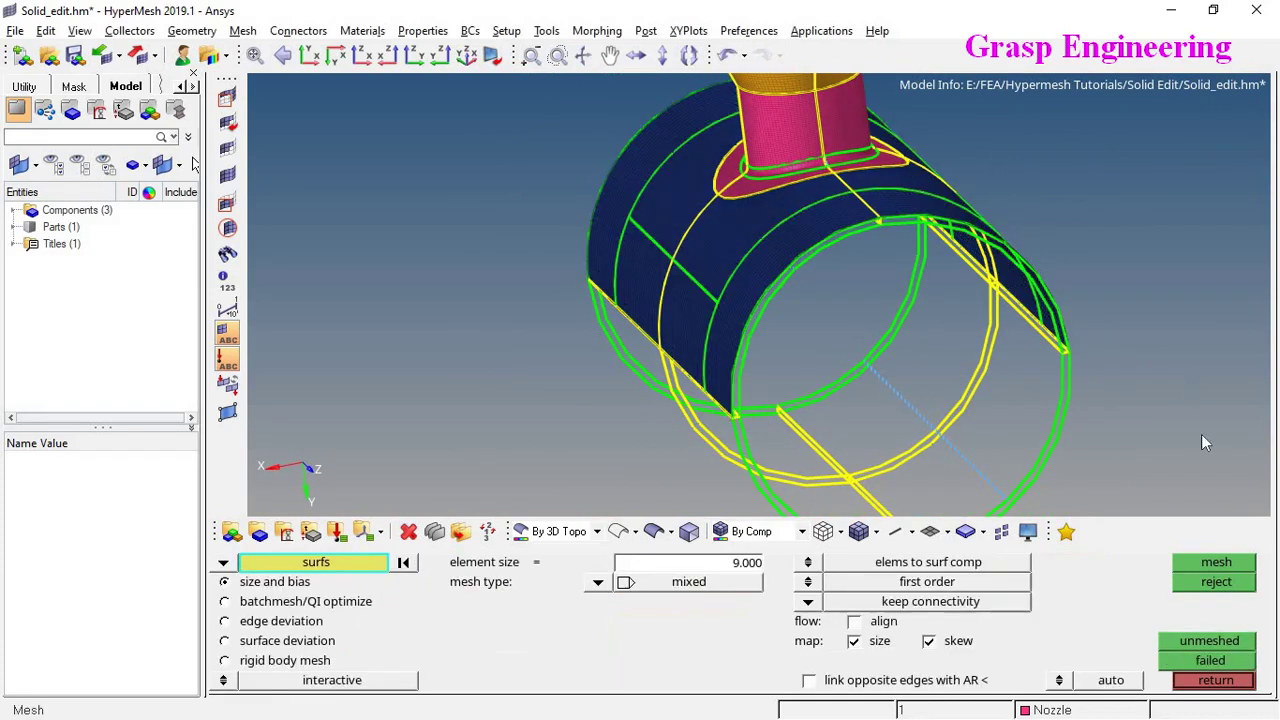
# Leave surface meshing for the 3D meshing tools and make Shell the current component
pyautogui.click(1216, 680)
pyautogui.click(1187, 621)
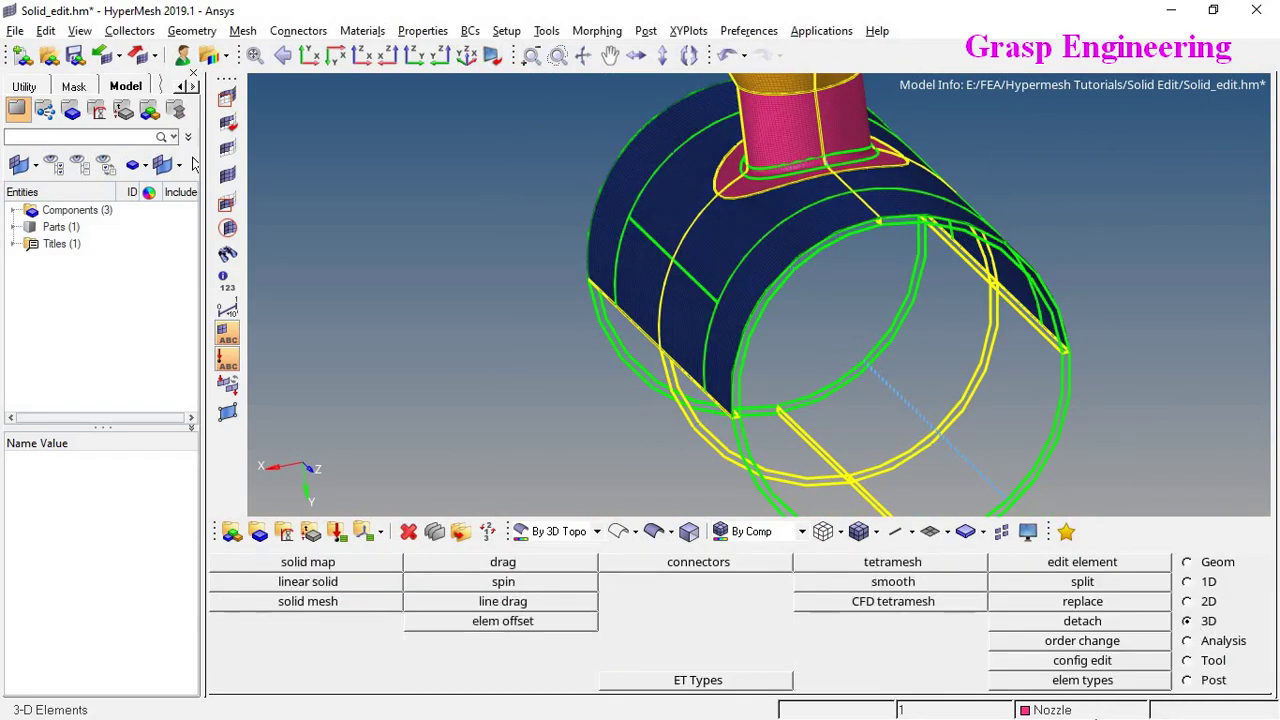
pyautogui.click(1090, 712)
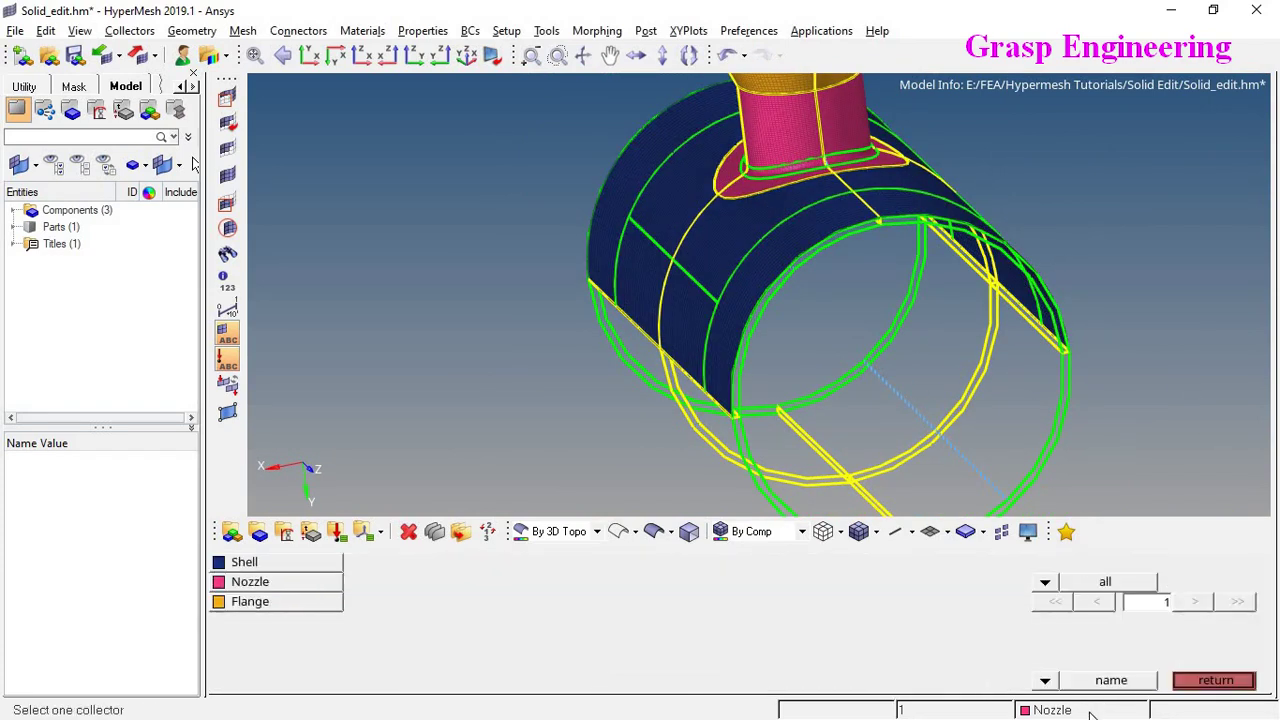
pyautogui.click(275, 564)
pyautogui.keyDown('ctrl'); pyautogui.moveTo(750, 326); pyautogui.dragTo(1003, 430); pyautogui.keyUp('ctrl')
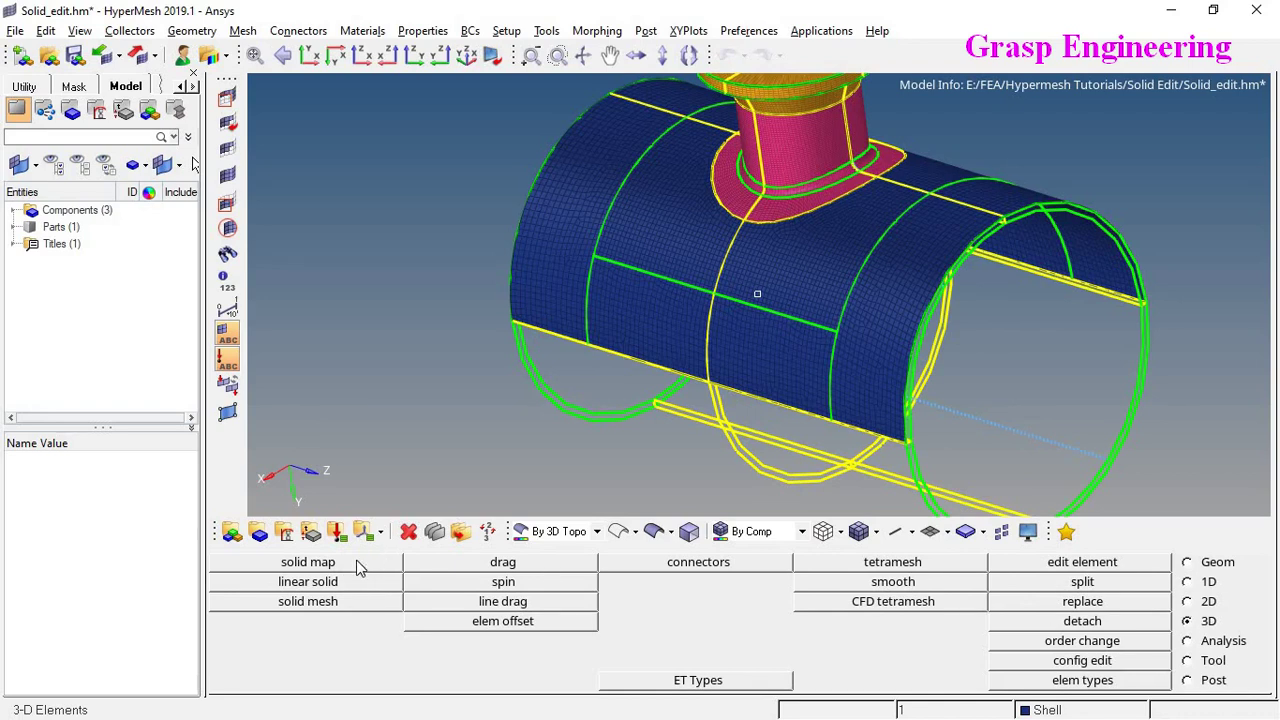
# Solid-map one end quarter of the upper shell as a single volume with along element size 8
pyautogui.click(309, 562)
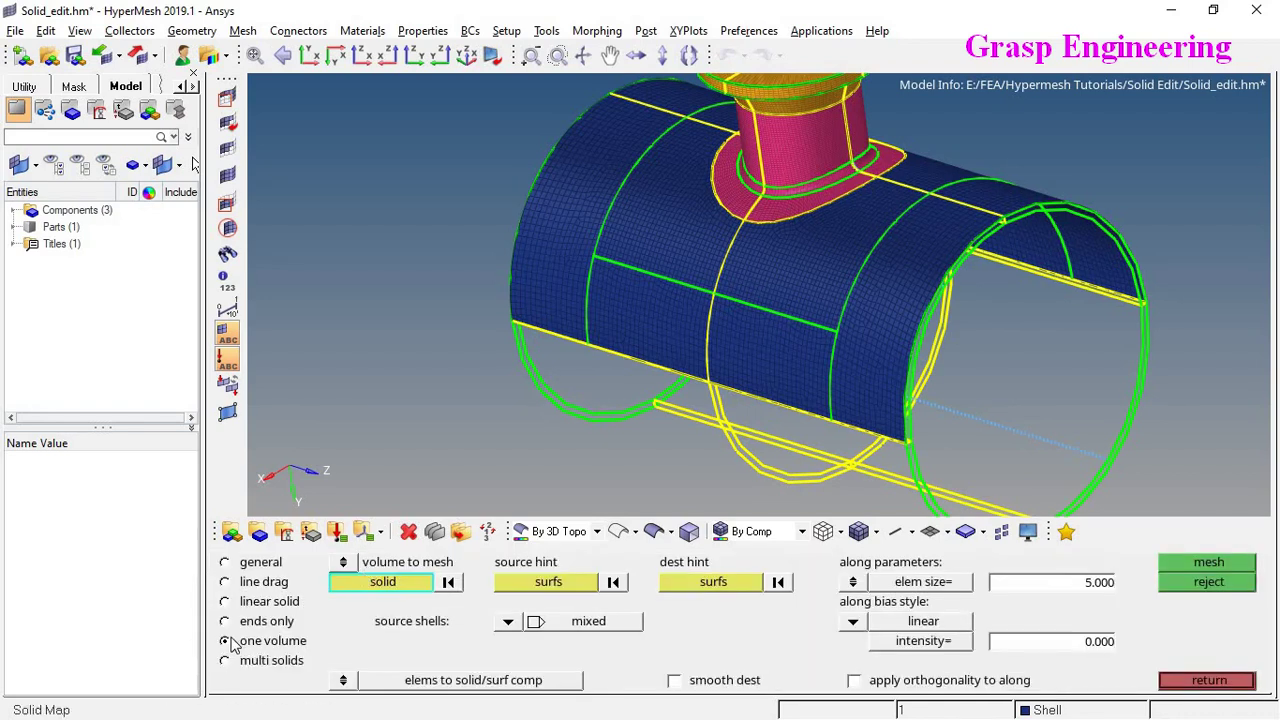
pyautogui.click(413, 587)
pyautogui.click(1091, 588)
pyautogui.write('8')
pyautogui.press('Return')
pyautogui.click(907, 398)
pyautogui.click(1208, 562)
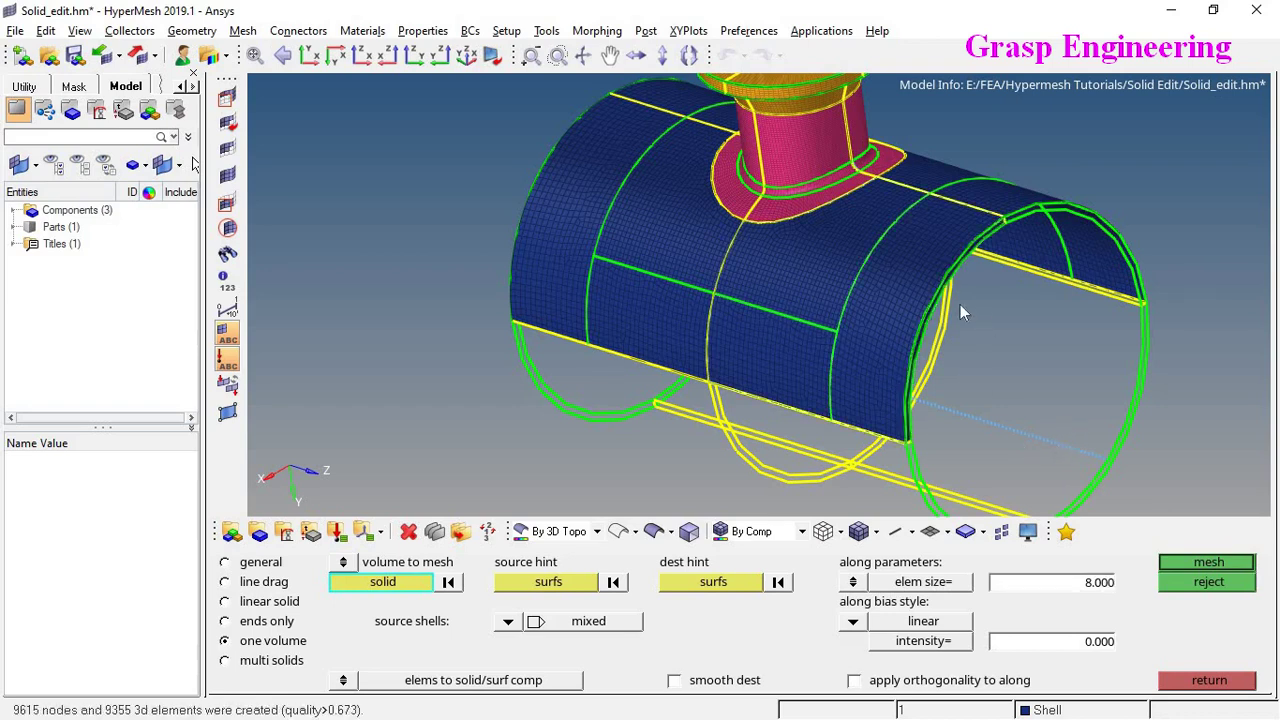
# Solid-map the adjoining upper shell volume at the same end, on the other side of the nozzle
pyautogui.scroll(10, 960, 304)
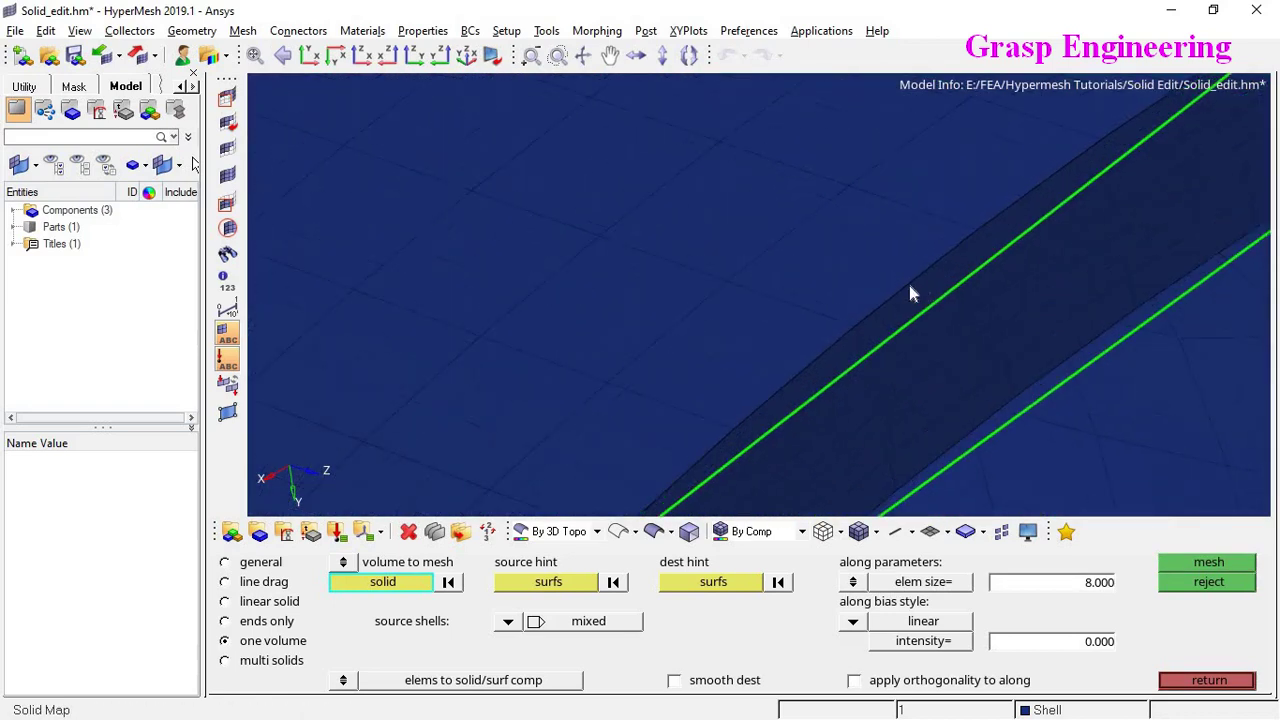
pyautogui.scroll(-6, 930, 280)
pyautogui.click(1025, 236)
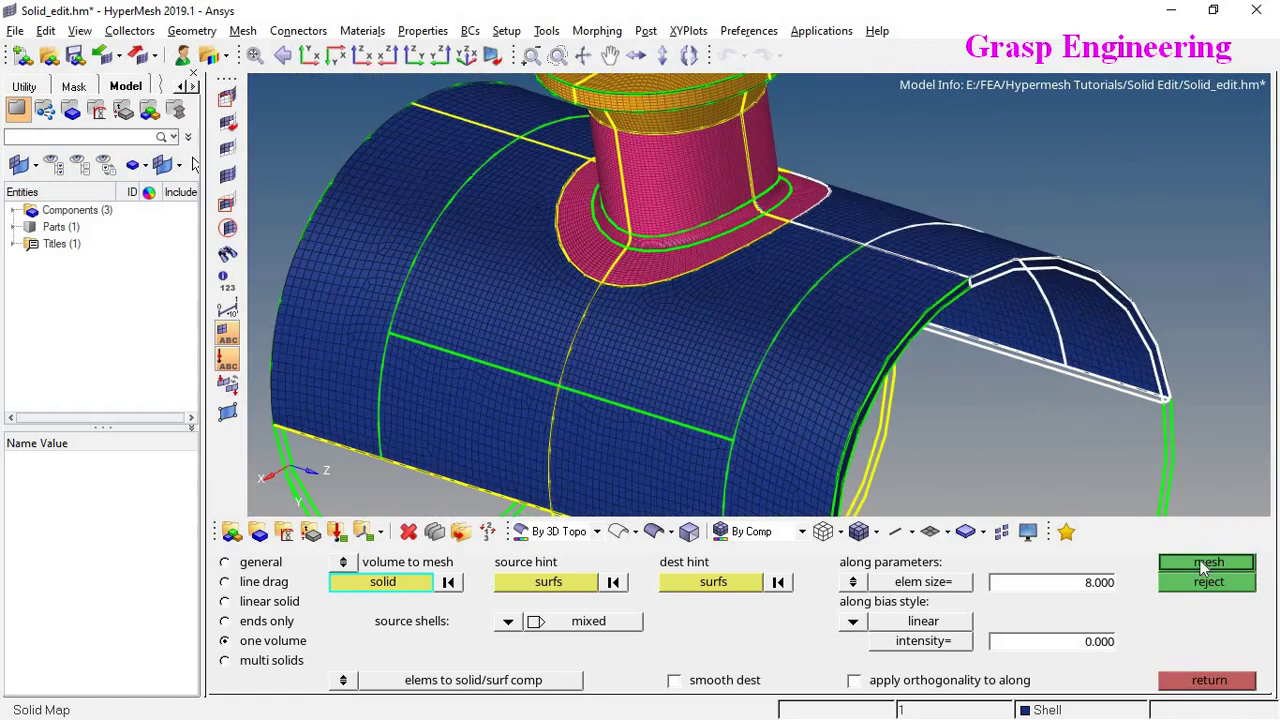
pyautogui.click(1206, 563)
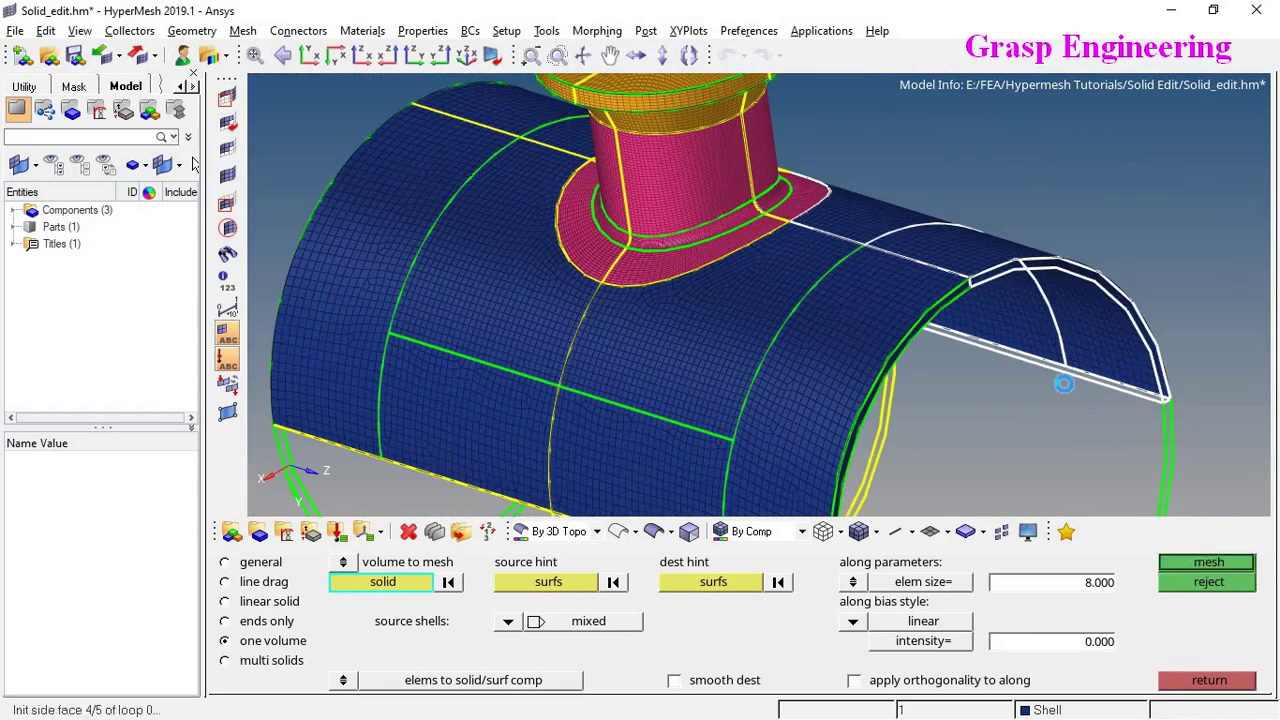
# Solid-map the neighbouring upper shell volume at the vessel's opposite end, keeping the same settings
pyautogui.keyDown('ctrl'); pyautogui.scroll(-5, 994, 228); pyautogui.keyUp('ctrl')
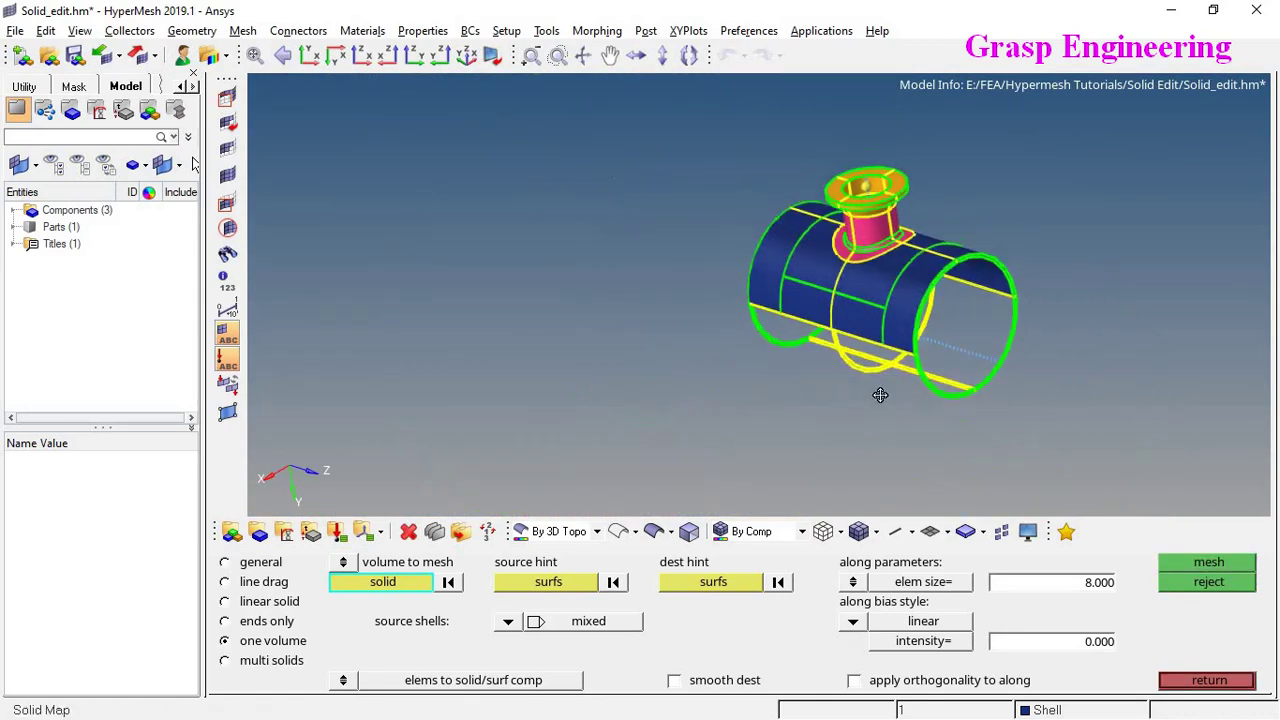
pyautogui.keyDown('ctrl'); pyautogui.moveTo(880, 394); pyautogui.dragTo(825, 347); pyautogui.keyUp('ctrl')
pyautogui.keyDown('ctrl'); pyautogui.scroll(7, 825, 347); pyautogui.keyUp('ctrl')
pyautogui.keyDown('ctrl'); pyautogui.moveTo(855, 271); pyautogui.dragTo(828, 306); pyautogui.keyUp('ctrl')
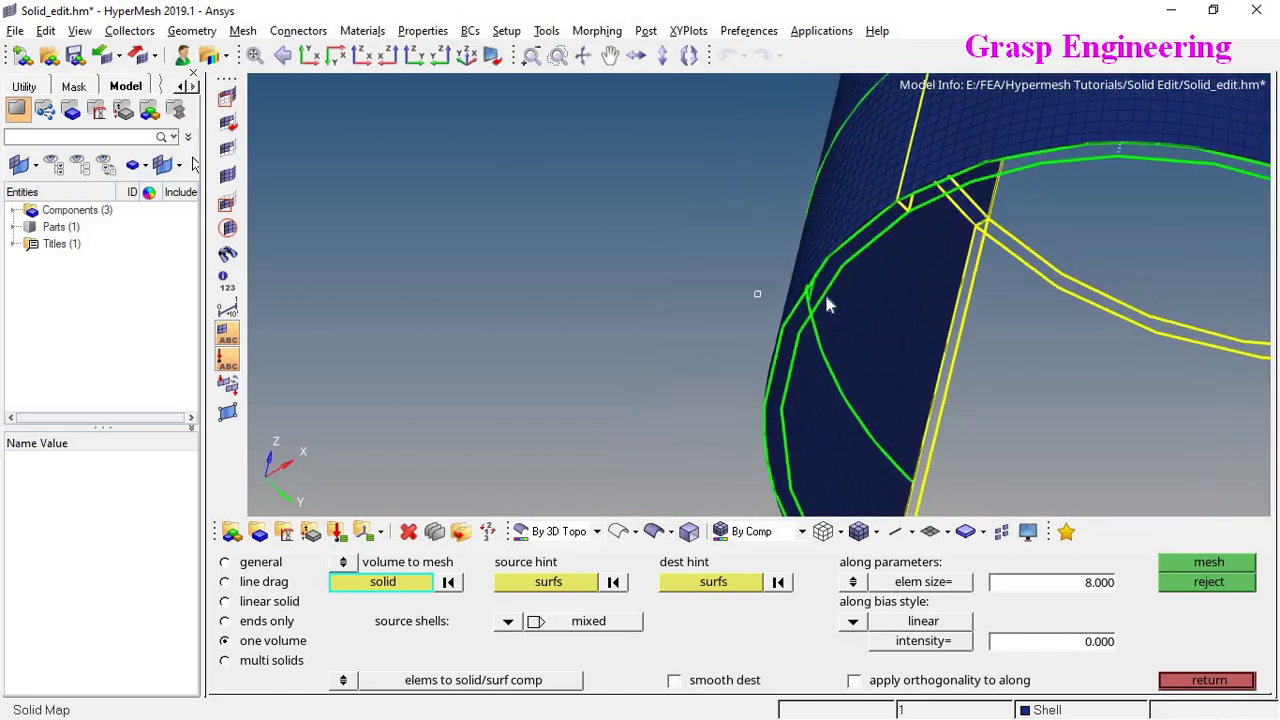
pyautogui.click(813, 300)
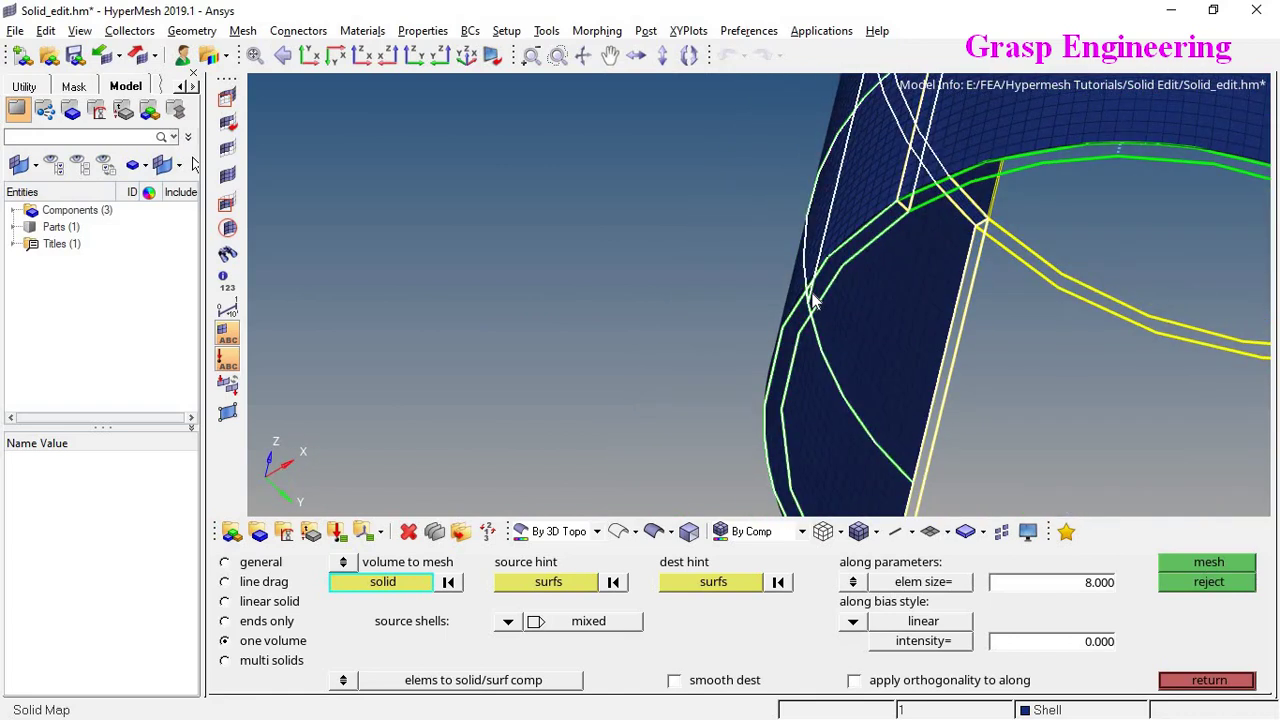
pyautogui.click(1195, 566)
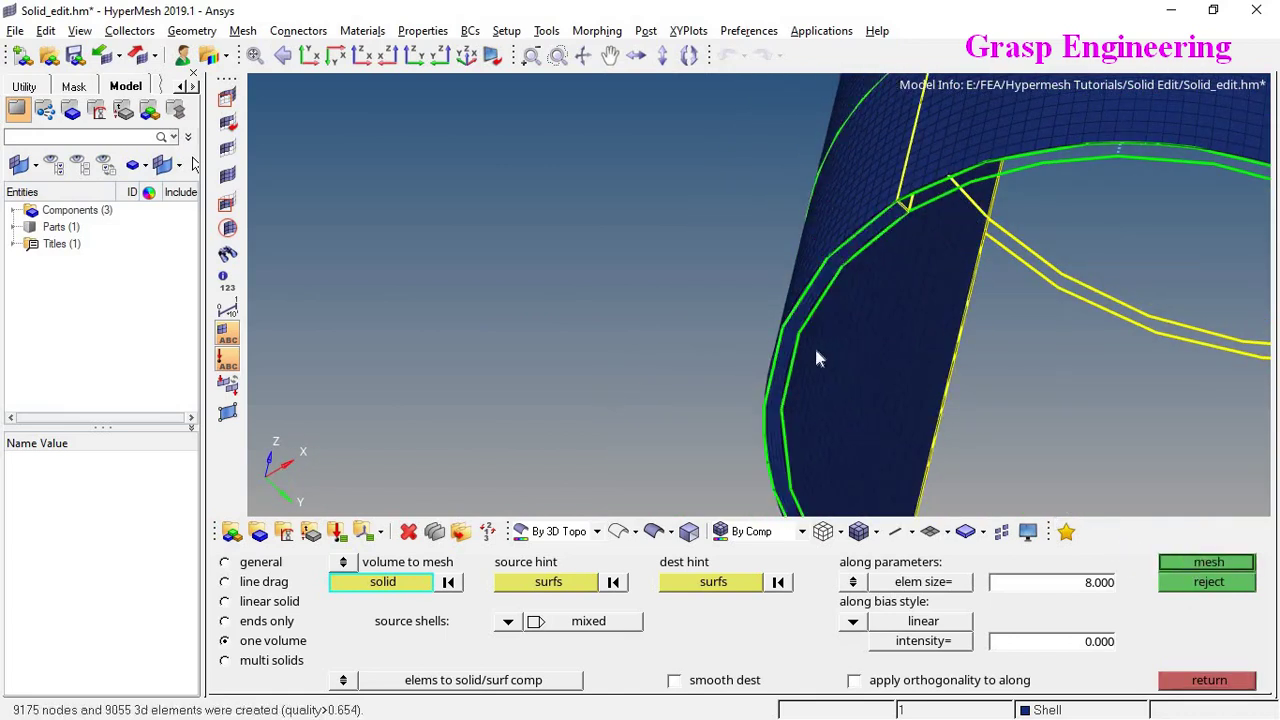
# Solid-map the last unmeshed quarter volume of the upper shell
pyautogui.keyDown('ctrl'); pyautogui.moveTo(816, 358); pyautogui.dragTo(880, 290); pyautogui.keyUp('ctrl')
pyautogui.click(914, 250)
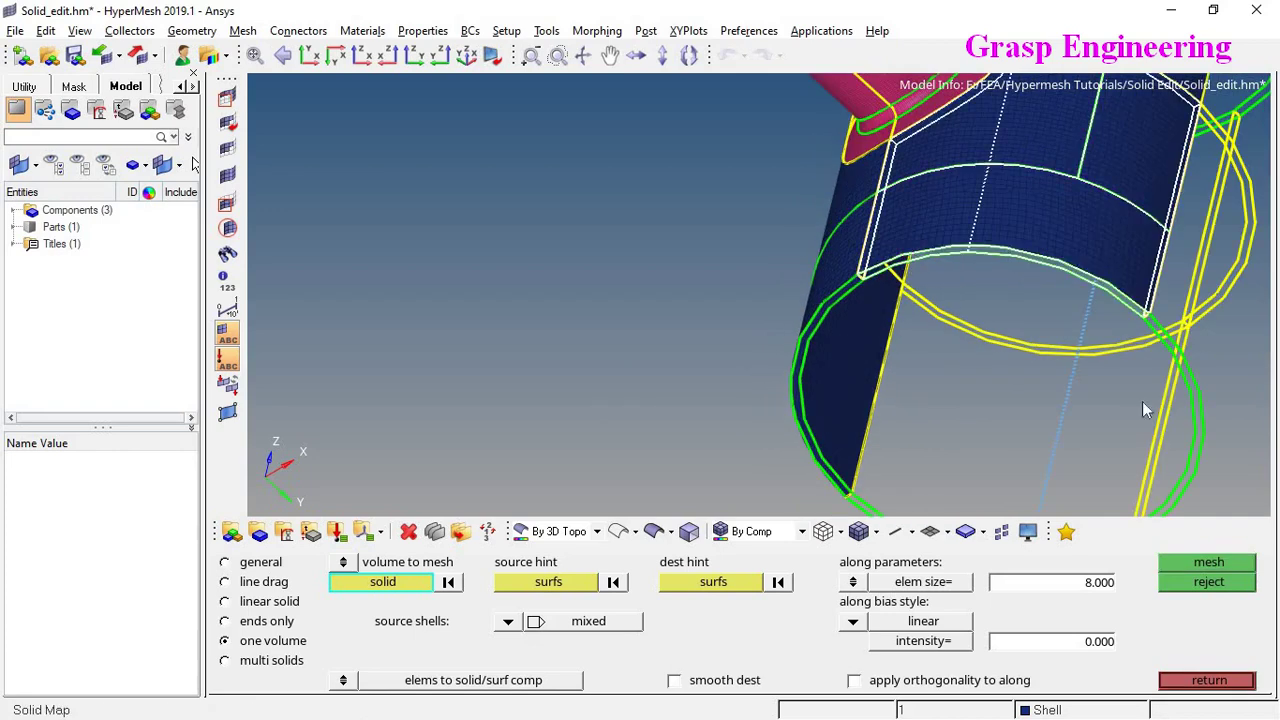
pyautogui.click(1200, 566)
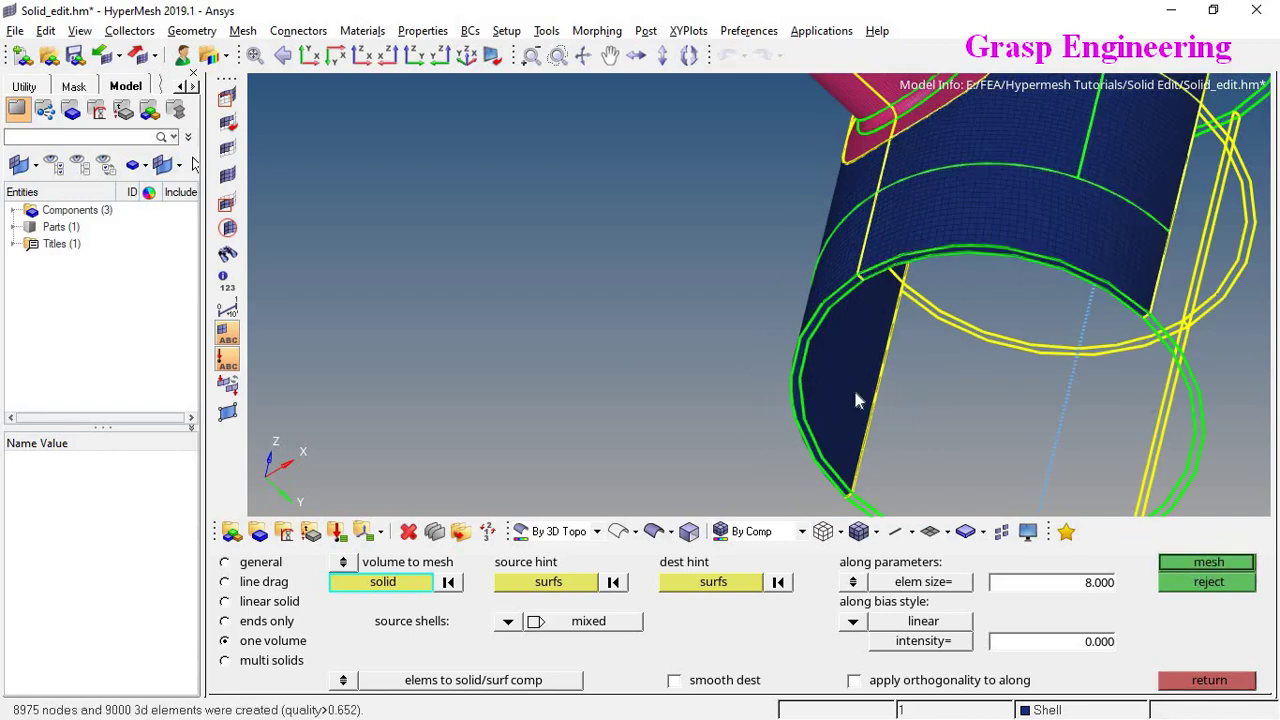
# Examine the solid mesh around the nozzle pad and along the shell's partition edges
pyautogui.keyDown('ctrl'); pyautogui.scroll(-4, 816, 378); pyautogui.keyUp('ctrl')
pyautogui.keyDown('ctrl'); pyautogui.moveTo(1091, 274); pyautogui.dragTo(876, 275); pyautogui.keyUp('ctrl')
pyautogui.keyDown('ctrl'); pyautogui.scroll(7, 876, 275); pyautogui.keyUp('ctrl')
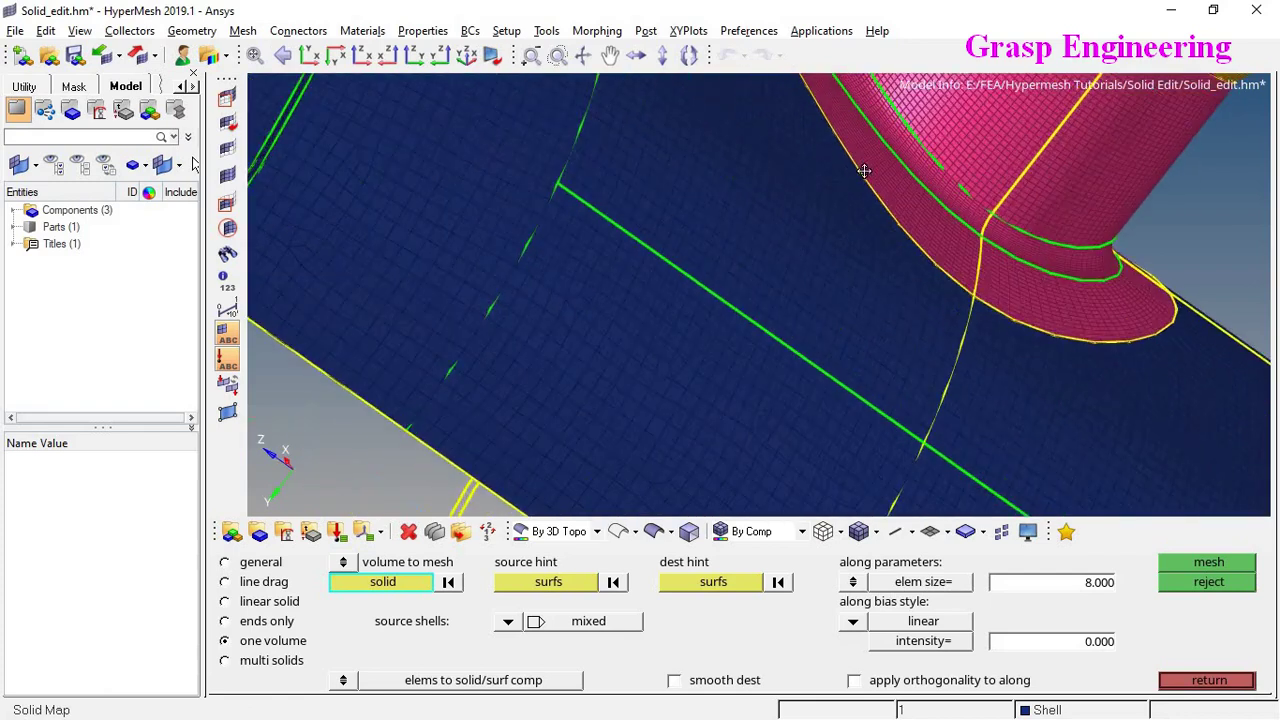
pyautogui.keyDown('ctrl'); pyautogui.moveTo(866, 170); pyautogui.dragTo(698, 148); pyautogui.keyUp('ctrl')
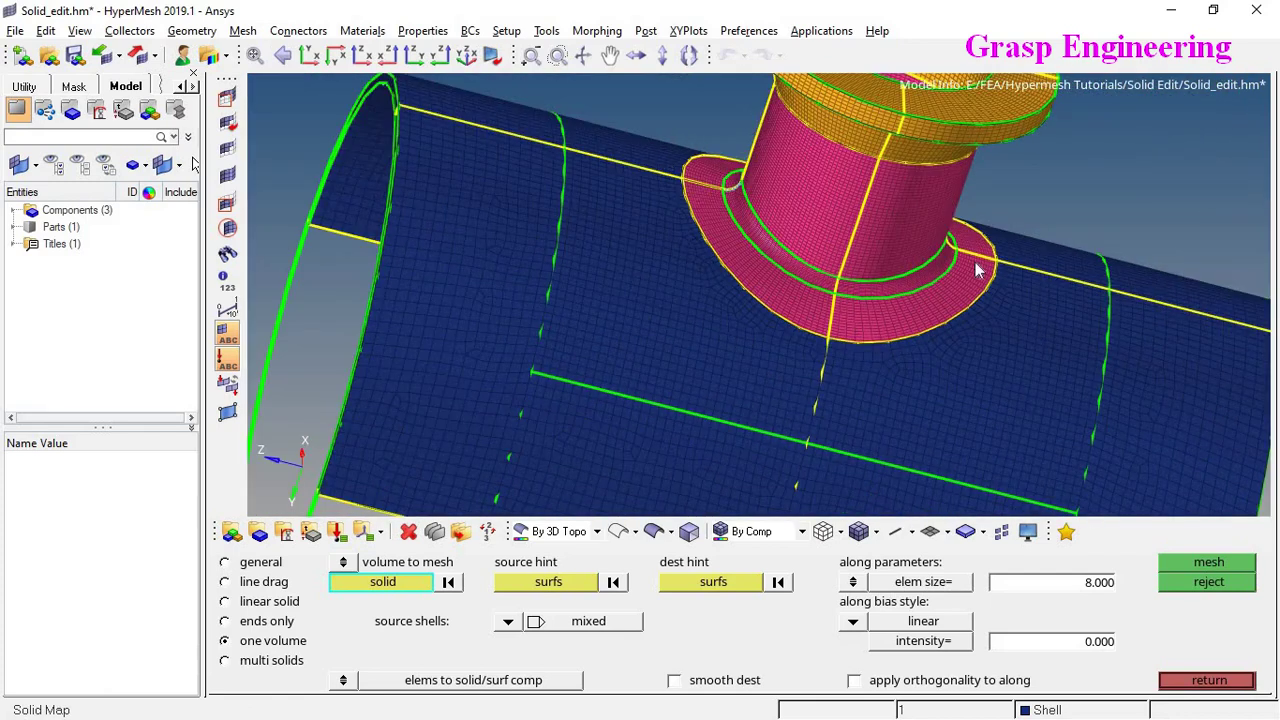
pyautogui.keyDown('ctrl'); pyautogui.scroll(-5, 978, 270); pyautogui.keyUp('ctrl')
pyautogui.moveTo(900, 350)
pyautogui.keyDown('ctrl'); pyautogui.mouseDown()
pyautogui.moveTo(815, 403)
pyautogui.moveTo(889, 421)
pyautogui.moveTo(919, 350)
pyautogui.moveTo(971, 364)
pyautogui.mouseUp(); pyautogui.keyUp('ctrl')
pyautogui.keyDown('ctrl'); pyautogui.scroll(3, 855, 331); pyautogui.keyUp('ctrl')
pyautogui.keyDown('ctrl'); pyautogui.scroll(-3, 855, 331); pyautogui.keyUp('ctrl')
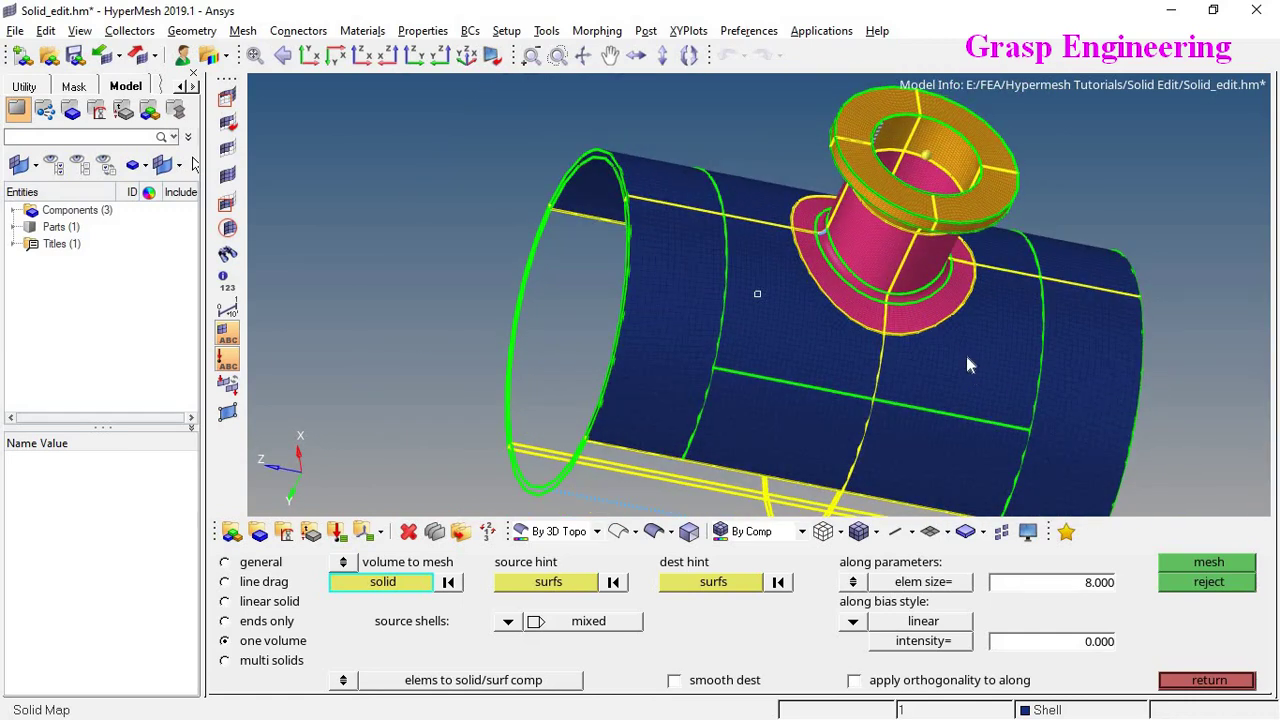
# Set the along element size to 10 and solid-map the unmeshed lower shell volume on the +X side at the near open end
pyautogui.keyDown('ctrl'); pyautogui.moveTo(671, 281); pyautogui.dragTo(848, 168); pyautogui.keyUp('ctrl')
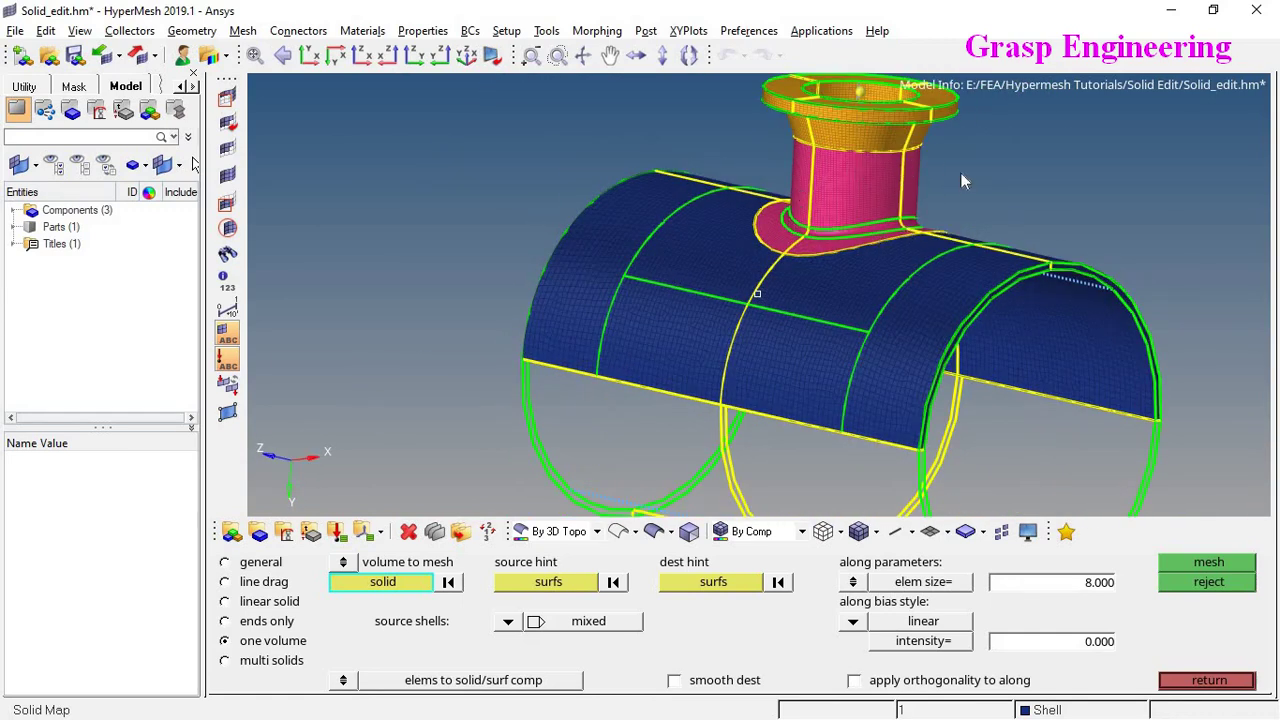
pyautogui.keyDown('ctrl'); pyautogui.scroll(8, 961, 176); pyautogui.keyUp('ctrl')
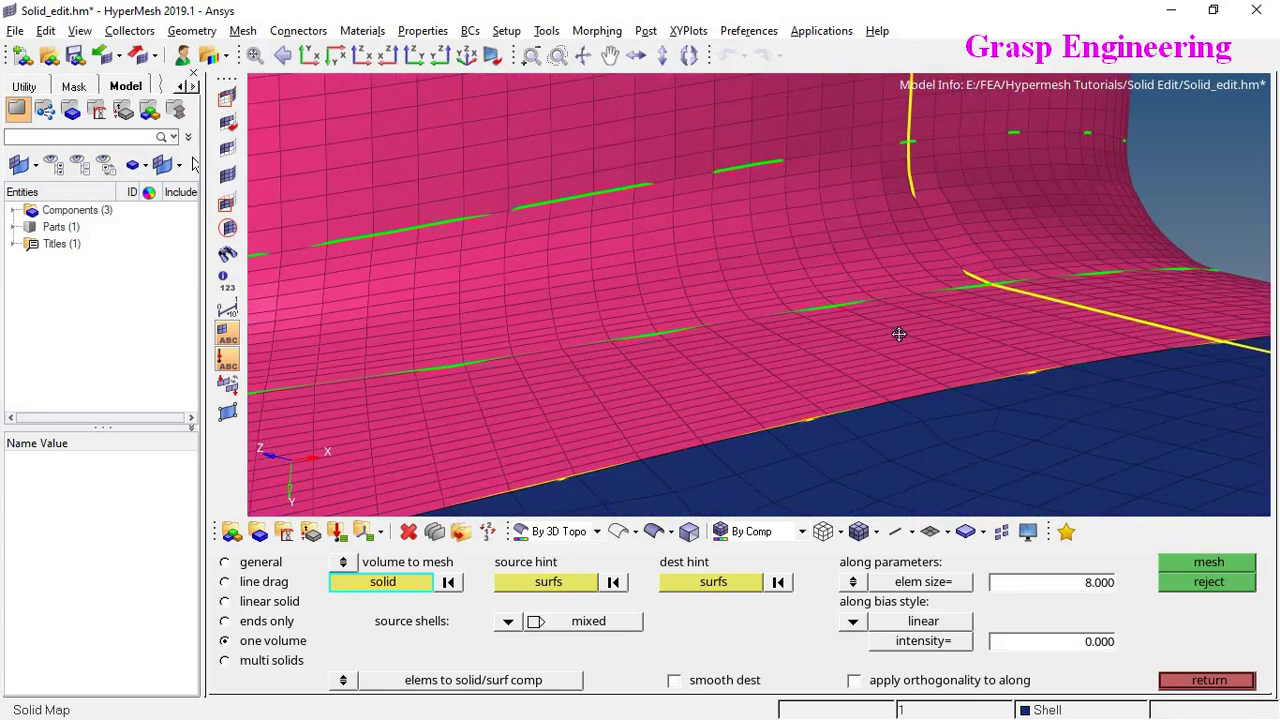
pyautogui.keyDown('ctrl'); pyautogui.scroll(-8, 899, 334); pyautogui.keyUp('ctrl')
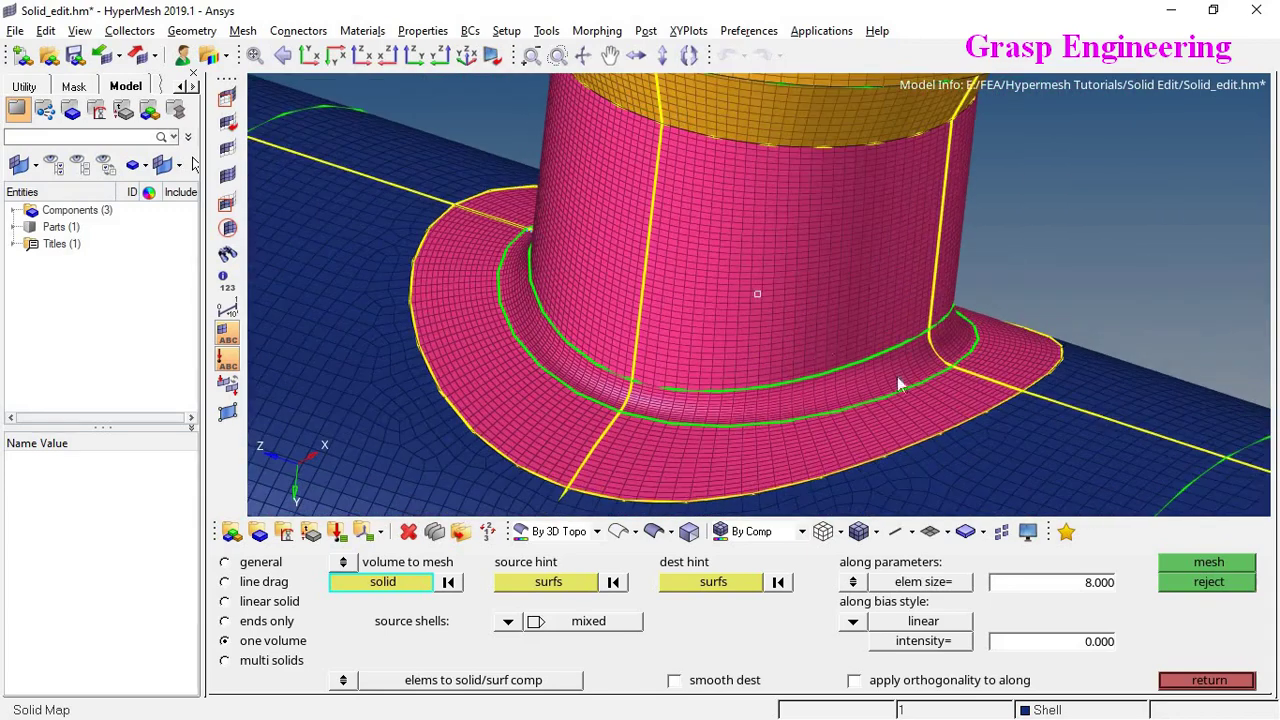
pyautogui.keyDown('ctrl'); pyautogui.scroll(-4, 896, 350); pyautogui.keyUp('ctrl')
pyautogui.keyDown('ctrl'); pyautogui.moveTo(893, 337); pyautogui.dragTo(892, 357, button='right'); pyautogui.keyUp('ctrl')
pyautogui.keyDown('ctrl'); pyautogui.scroll(-2, 892, 357); pyautogui.keyUp('ctrl')
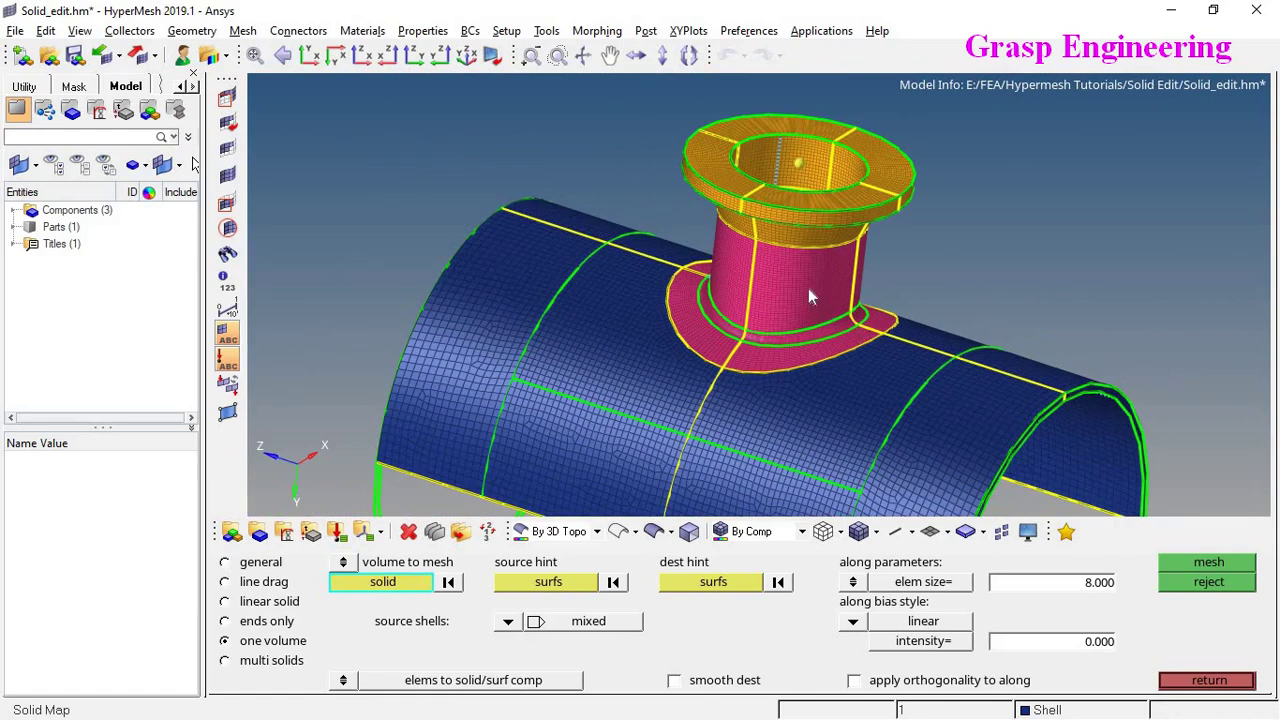
pyautogui.moveTo(853, 376)
pyautogui.keyDown('ctrl'); pyautogui.mouseDown()
pyautogui.moveTo(887, 234)
pyautogui.moveTo(915, 251)
pyautogui.moveTo(945, 373)
pyautogui.moveTo(967, 375)
pyautogui.mouseUp(); pyautogui.keyUp('ctrl')
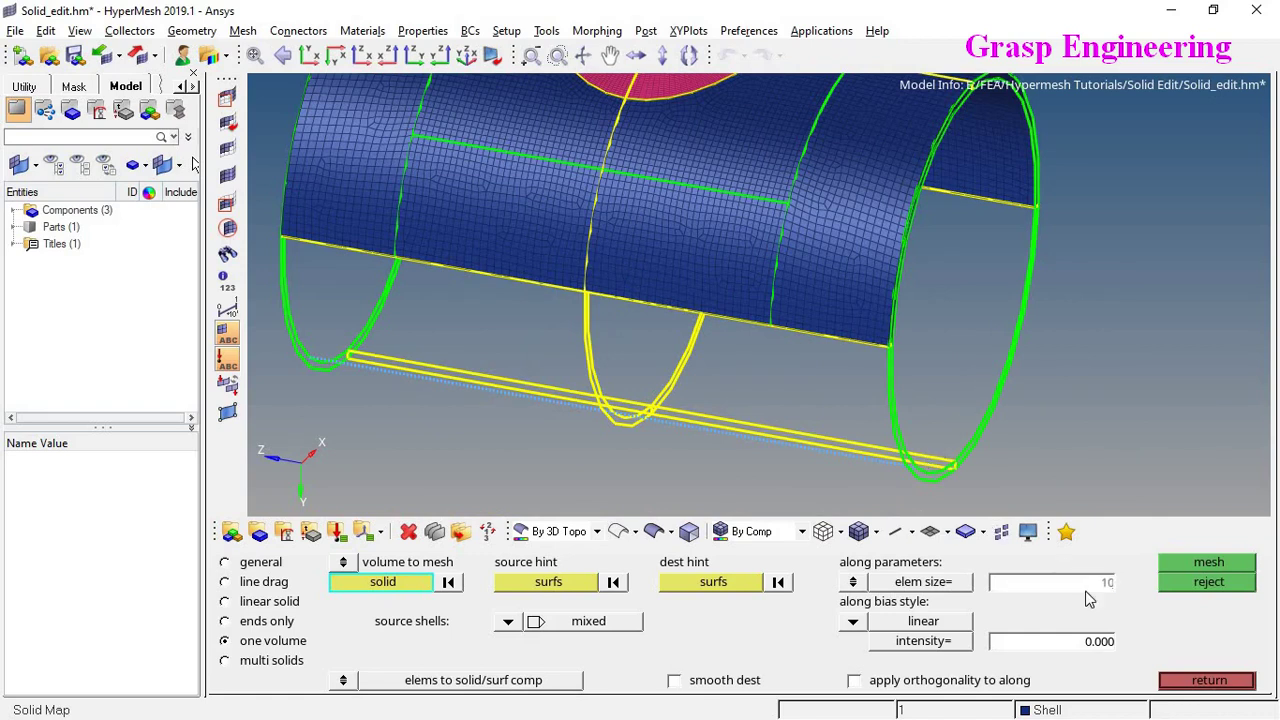
pyautogui.click(910, 461)
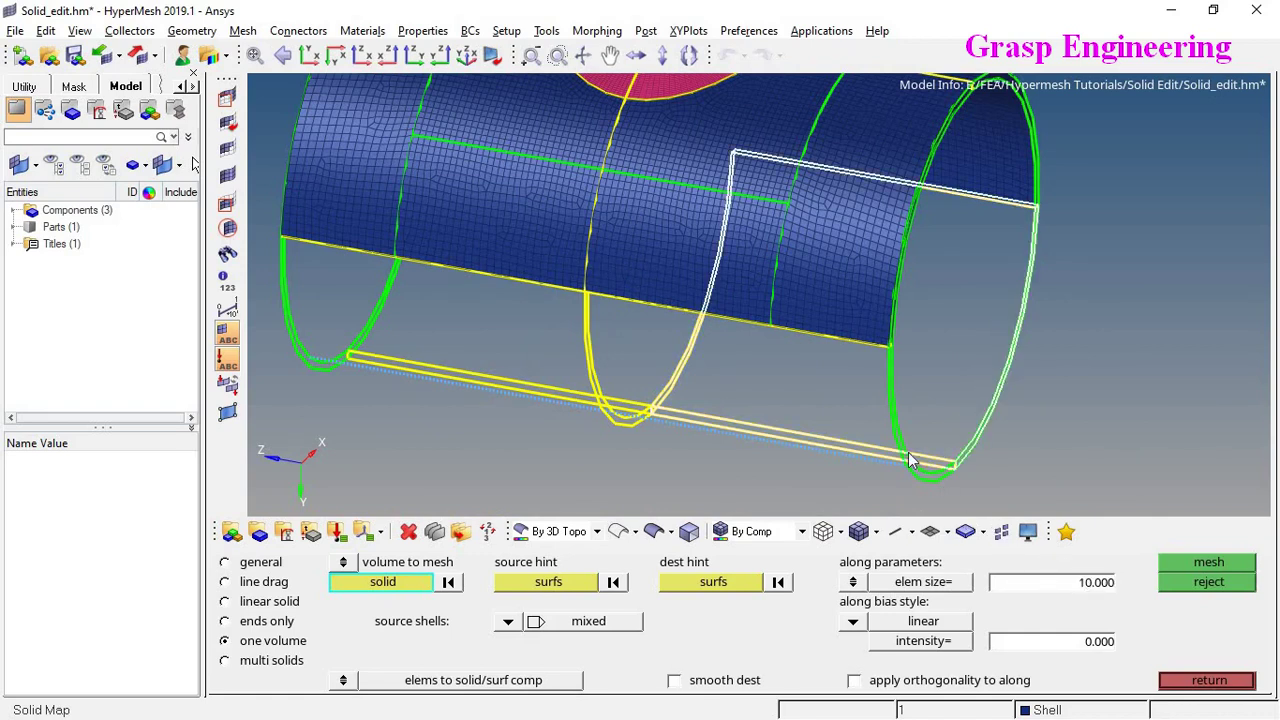
pyautogui.click(1205, 562)
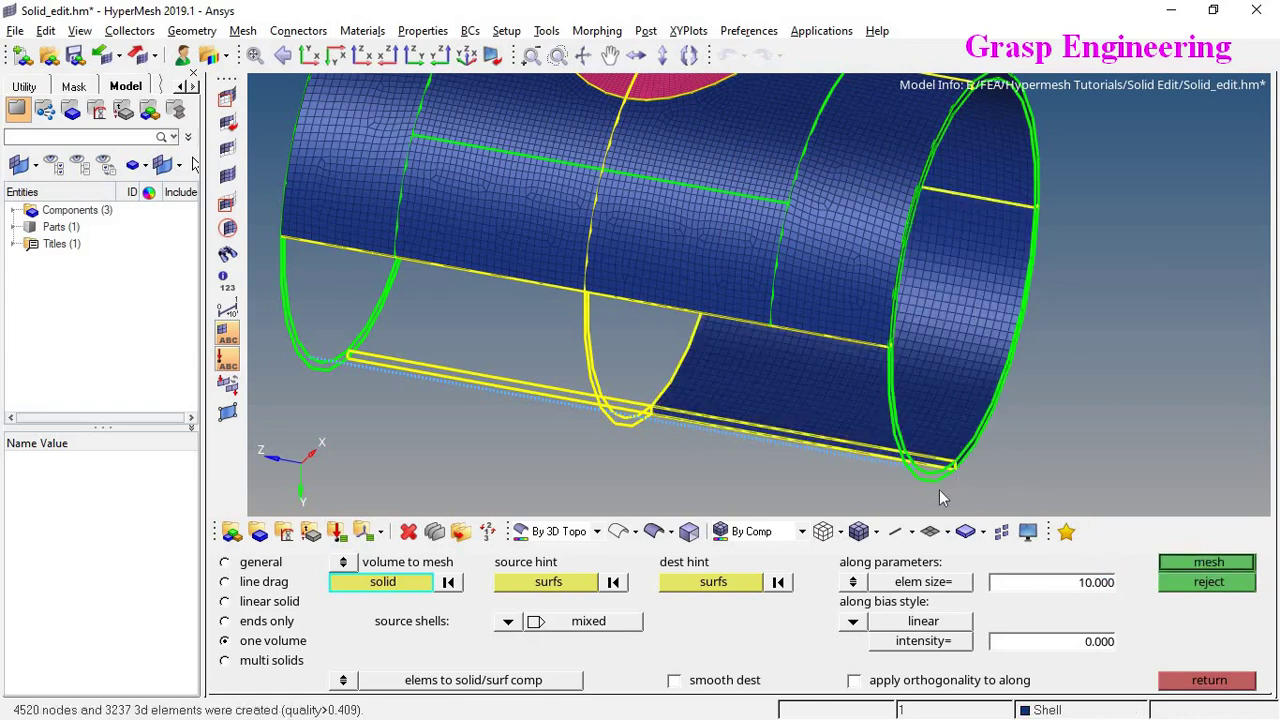
# Check the new lower volume's elements through the wall thickness and at the shared partition edges, and reject that solid mesh
pyautogui.scroll(10, 939, 489)
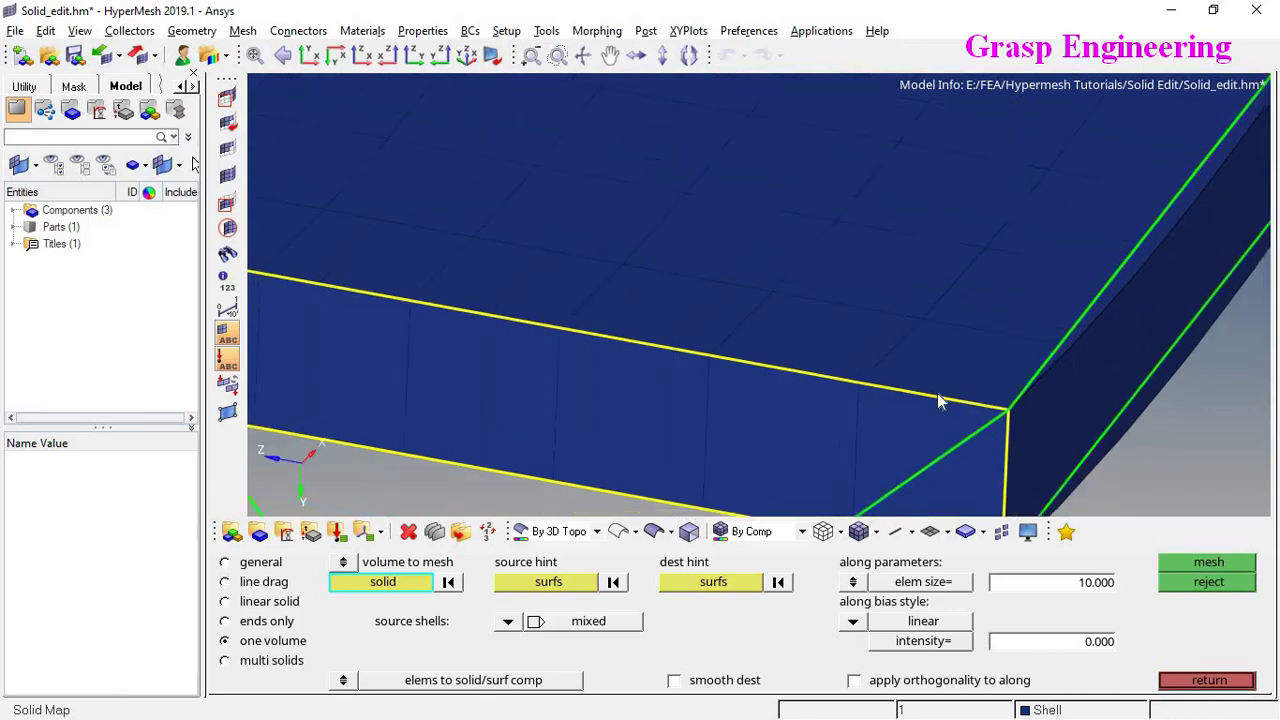
pyautogui.scroll(-3, 918, 411)
pyautogui.keyDown('ctrl'); pyautogui.moveTo(1017, 386); pyautogui.dragTo(713, 317); pyautogui.keyUp('ctrl')
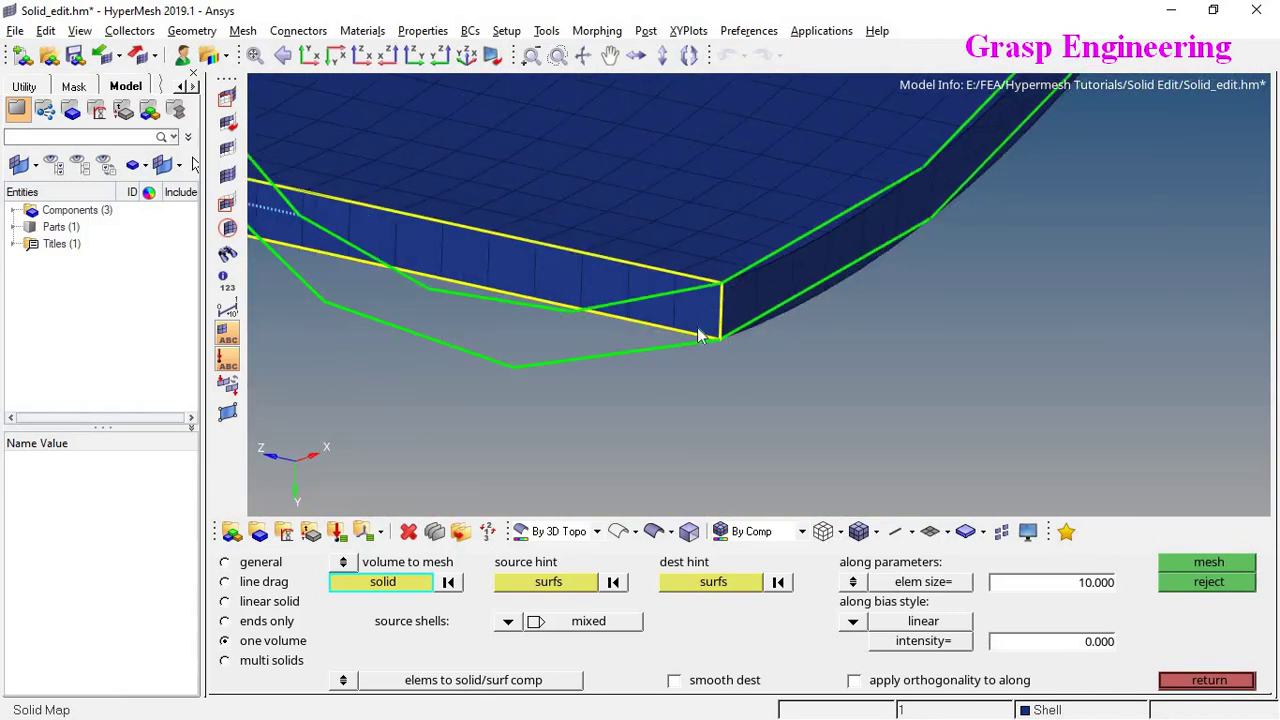
pyautogui.scroll(-3, 1027, 234)
pyautogui.keyDown('ctrl'); pyautogui.moveTo(975, 115); pyautogui.dragTo(838, 287, button='right'); pyautogui.keyUp('ctrl')
pyautogui.scroll(2, 956, 217)
pyautogui.keyDown('ctrl'); pyautogui.moveTo(838, 287); pyautogui.dragTo(741, 324); pyautogui.keyUp('ctrl')
pyautogui.scroll(-8, 750, 295)
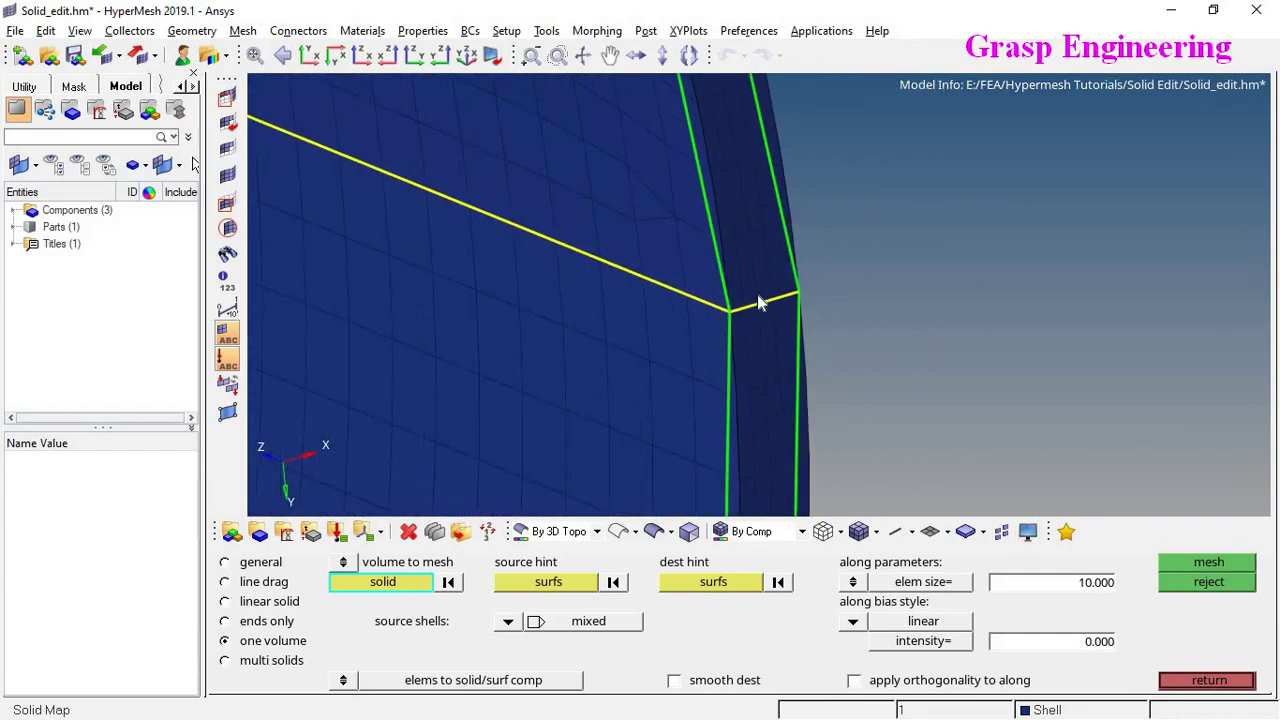
pyautogui.scroll(3, 752, 310)
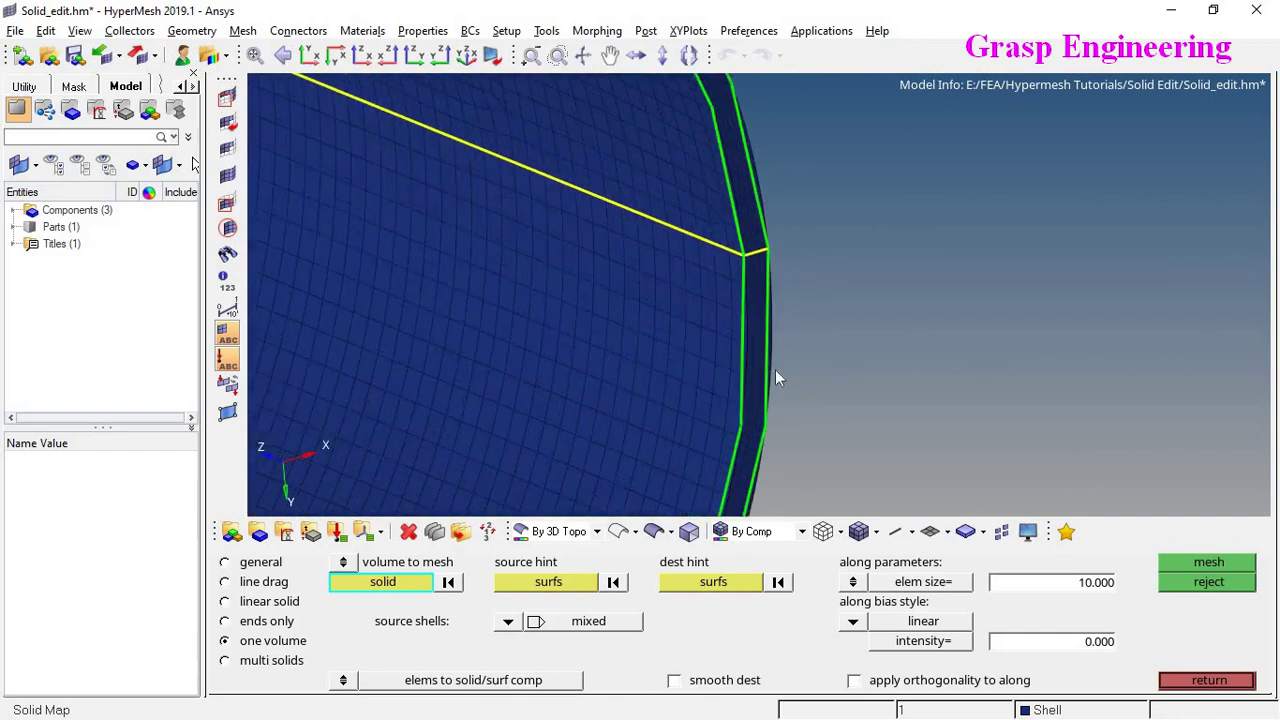
pyautogui.keyDown('ctrl'); pyautogui.moveTo(777, 371); pyautogui.dragTo(757, 296); pyautogui.keyUp('ctrl')
pyautogui.scroll(-5, 770, 318)
pyautogui.keyDown('ctrl'); pyautogui.moveTo(914, 440); pyautogui.dragTo(1025, 232, button='right'); pyautogui.keyUp('ctrl')
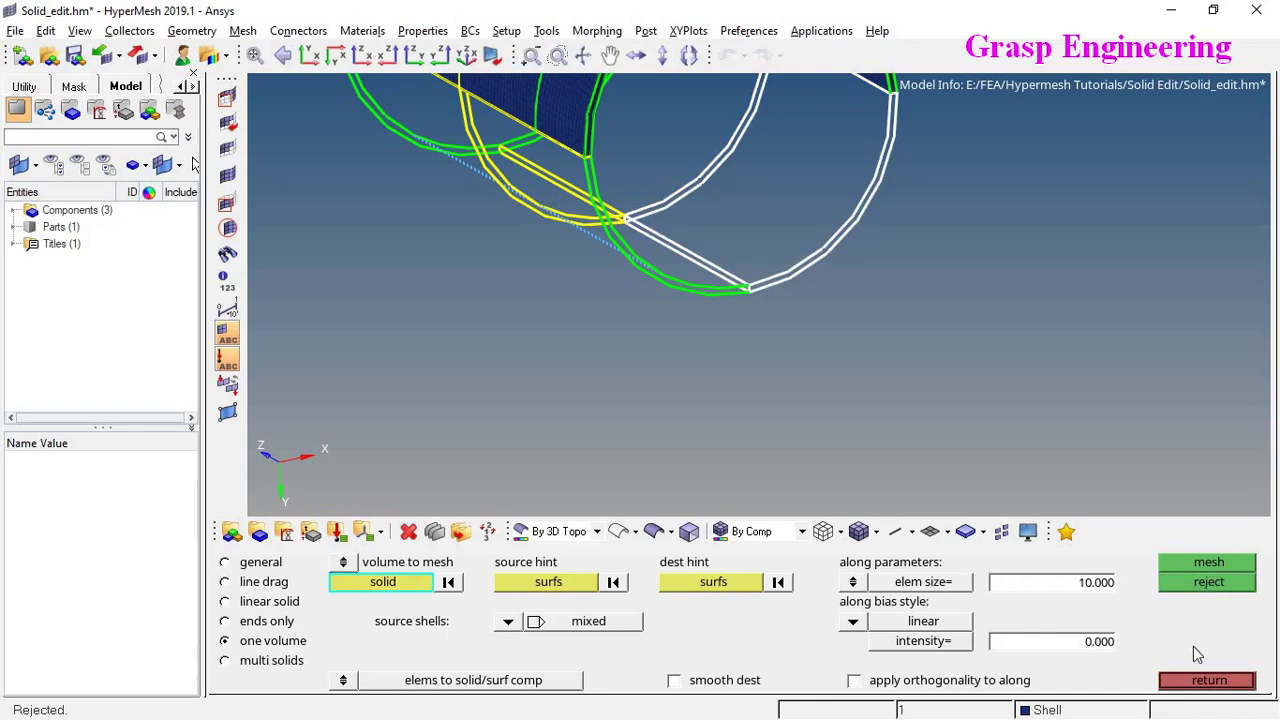
# Automesh the two lower end-face surfaces of the shell's near open end with element size 9 and the mixed type
pyautogui.click(1200, 680)
pyautogui.click(1190, 603)
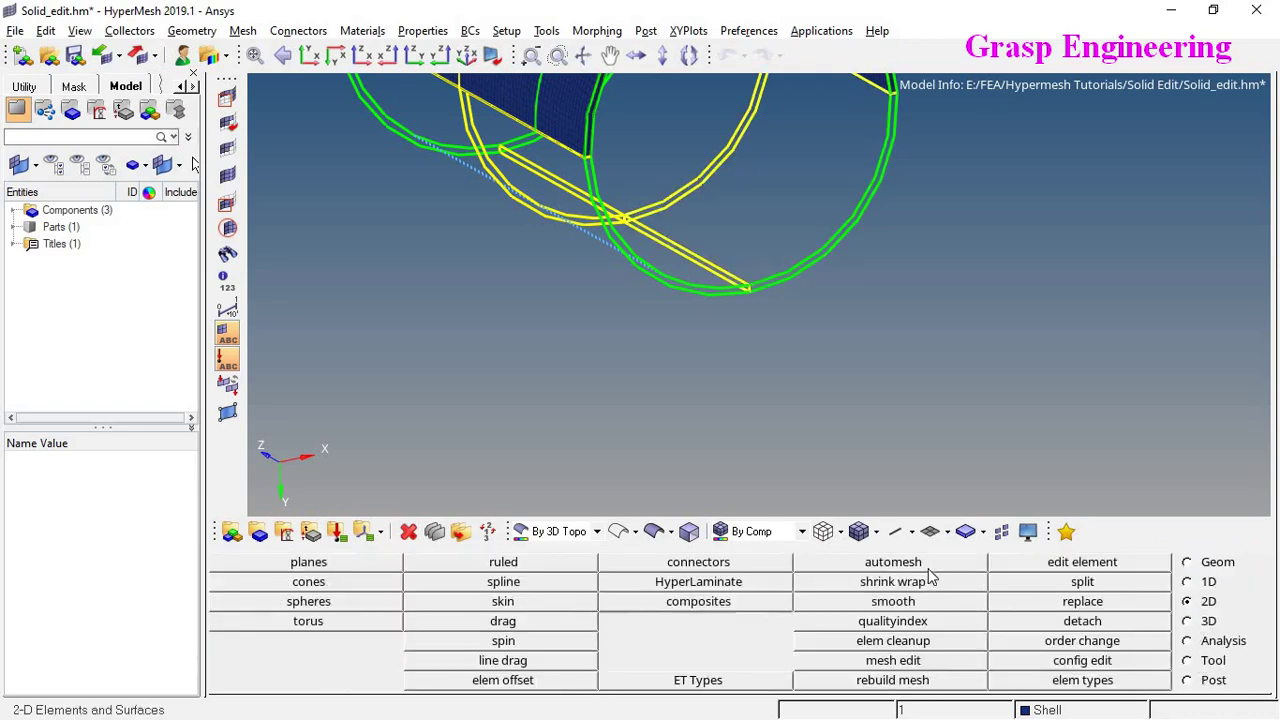
pyautogui.click(933, 566)
pyautogui.scroll(5, 690, 300)
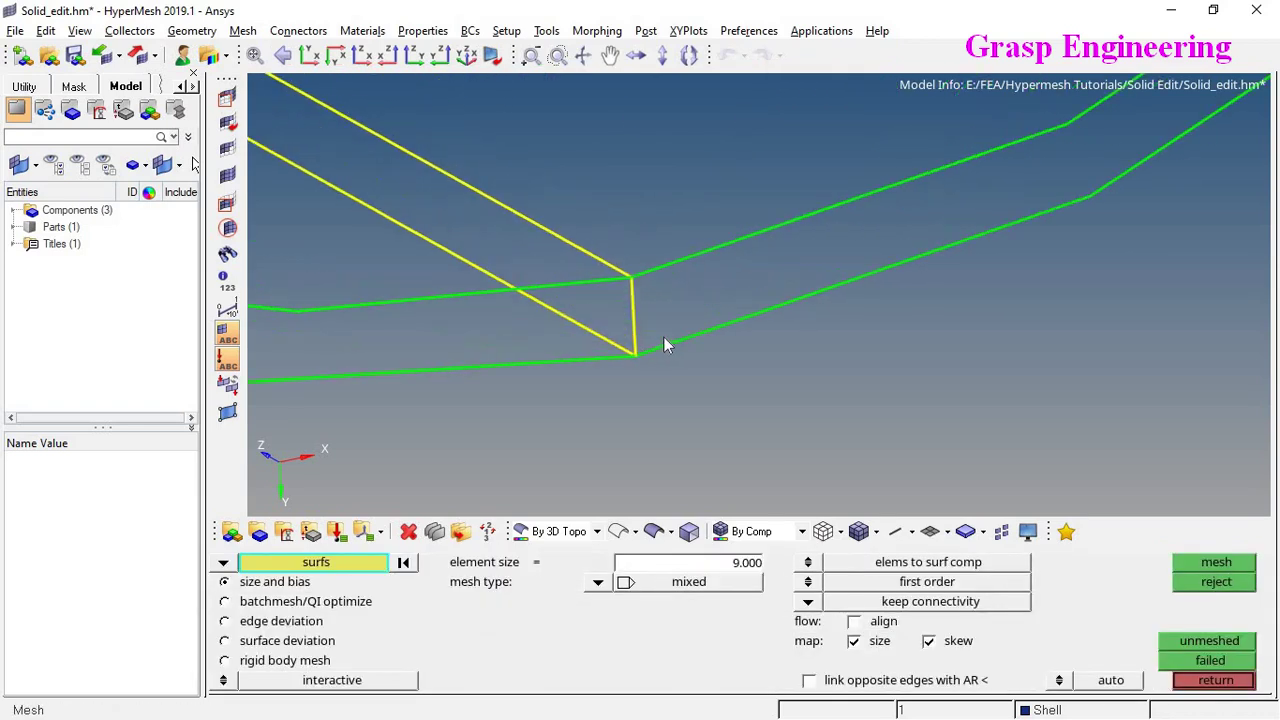
pyautogui.click(664, 337)
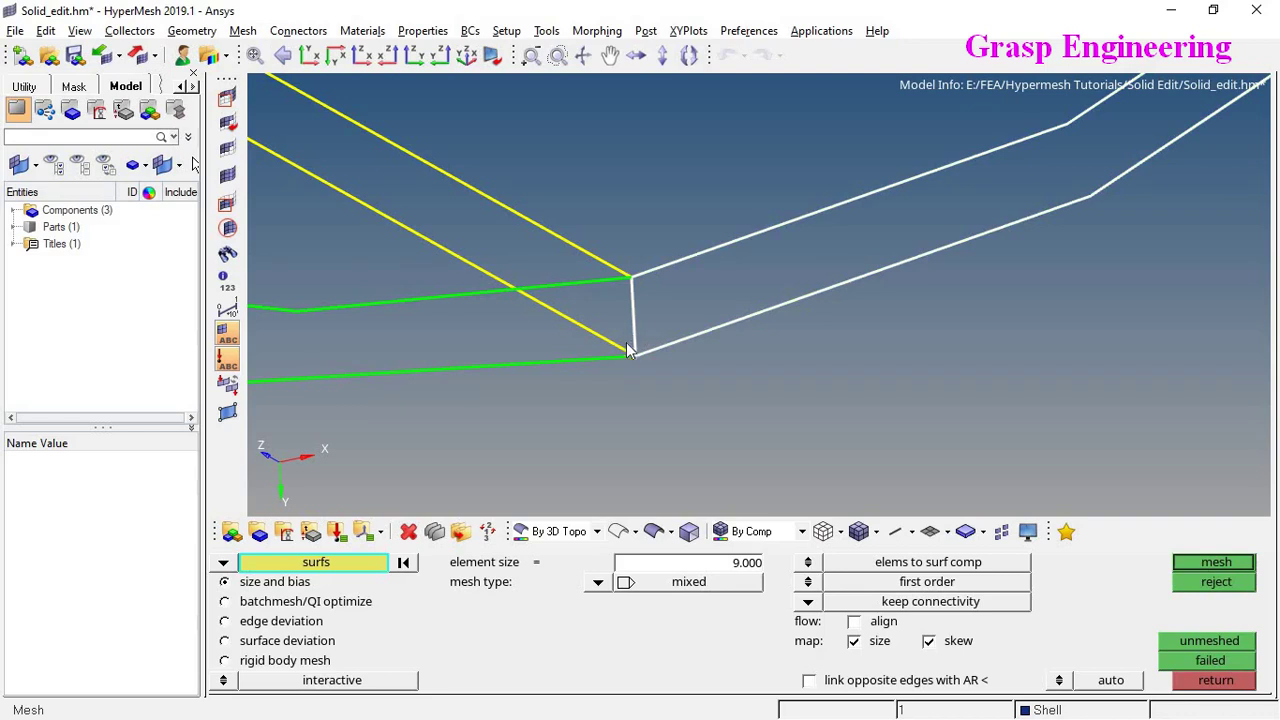
pyautogui.scroll(-5, 774, 382)
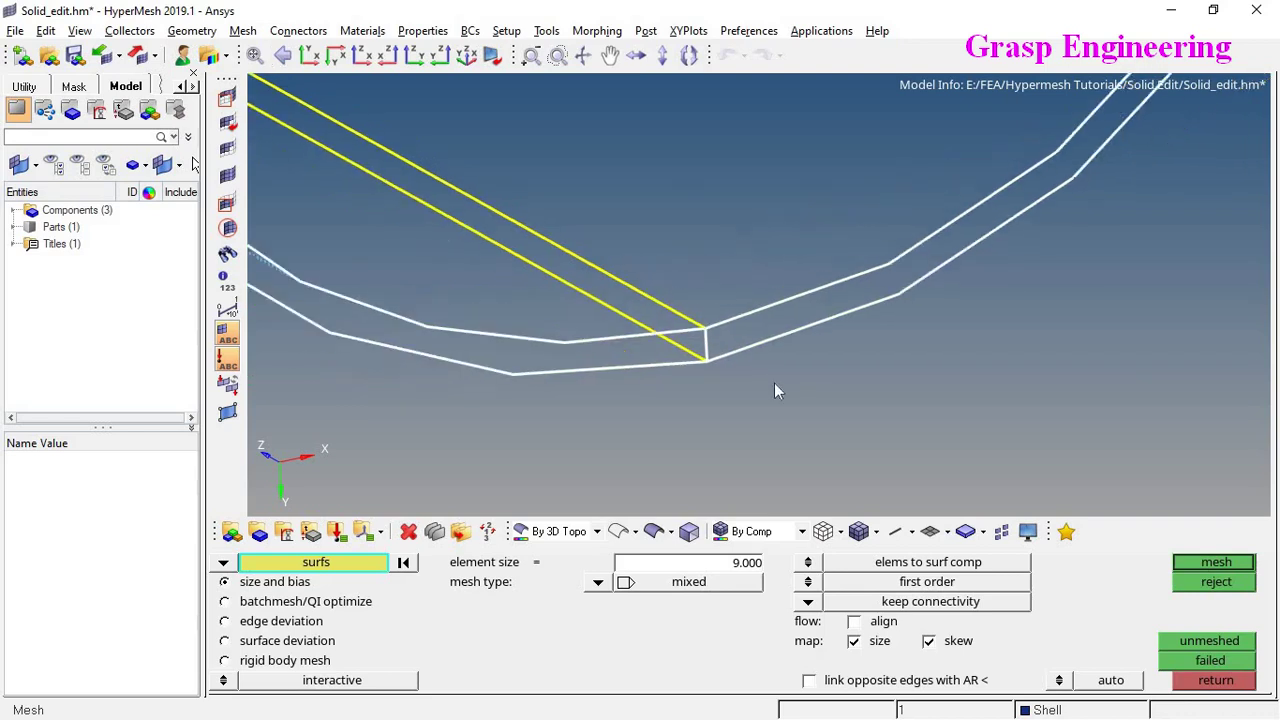
pyautogui.scroll(-5, 775, 384)
pyautogui.scroll(5, 775, 384)
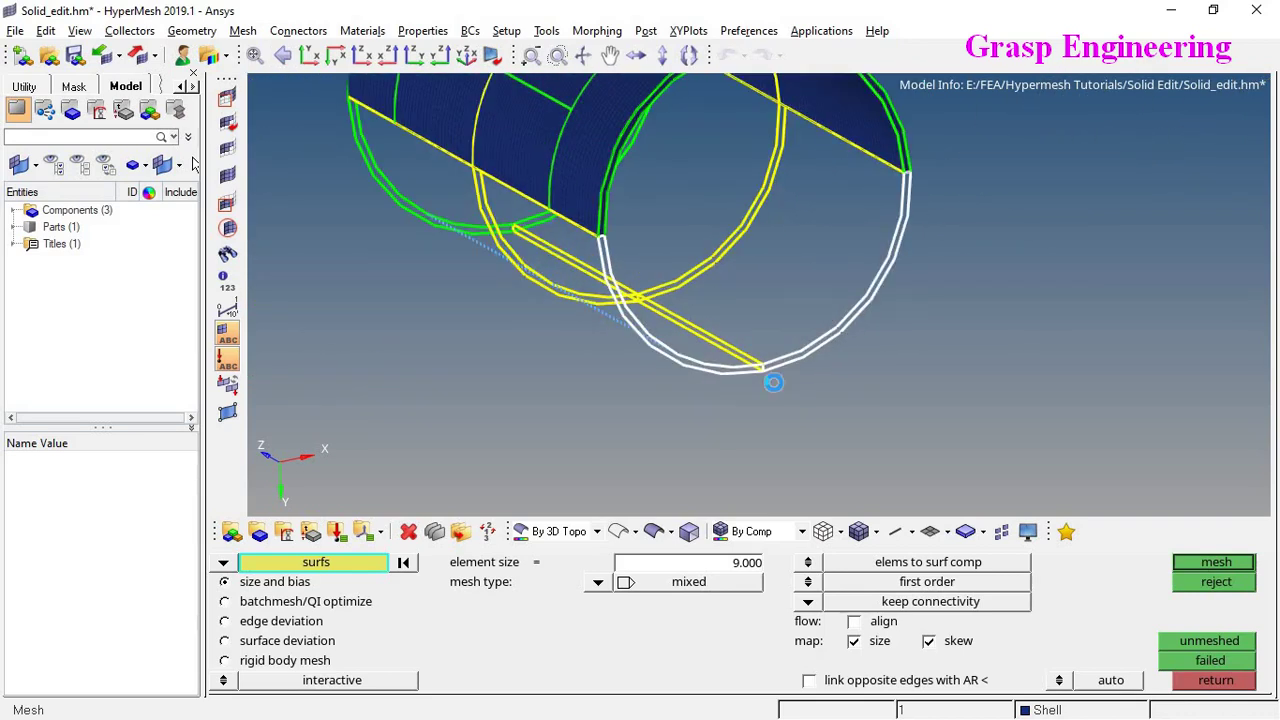
pyautogui.scroll(5, 775, 382)
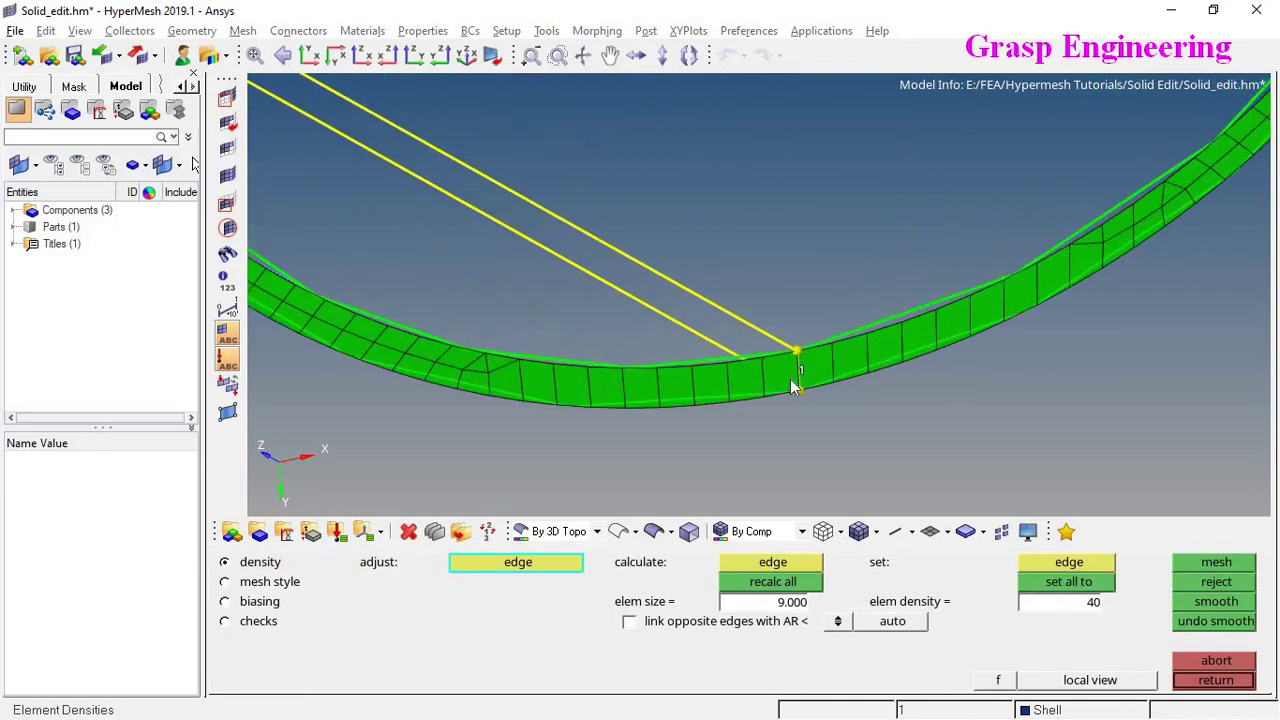
# Set the bottom wall-thickness edge to 4 elements and both outer arc edges of the end face to 38, and remesh
pyautogui.click(800, 372)
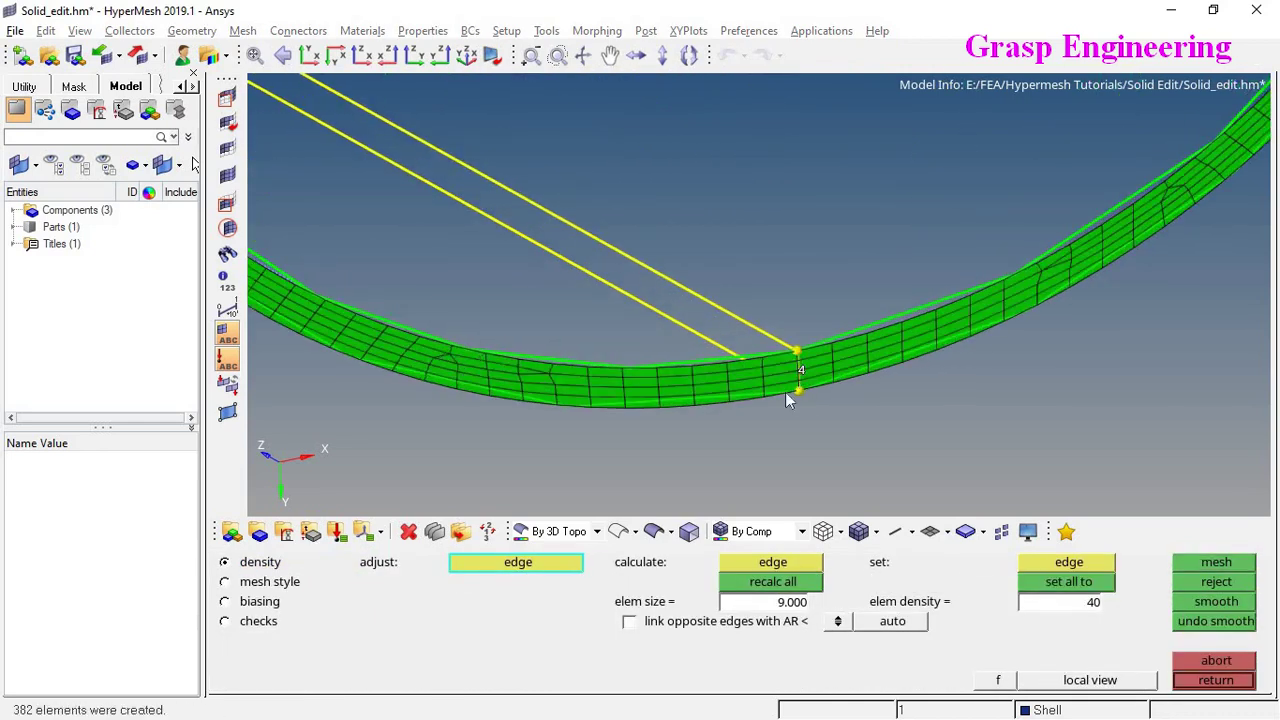
pyautogui.scroll(-3, 785, 393)
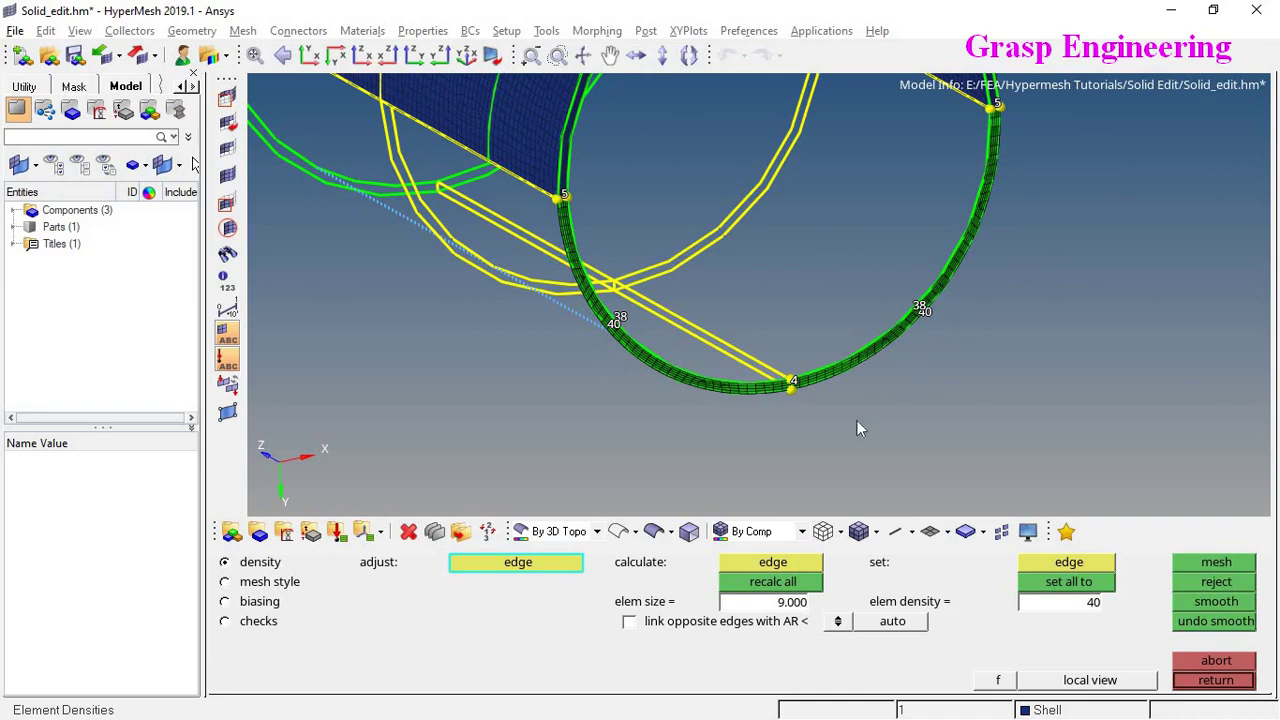
pyautogui.rightClick(614, 337)
pyautogui.rightClick(614, 337)
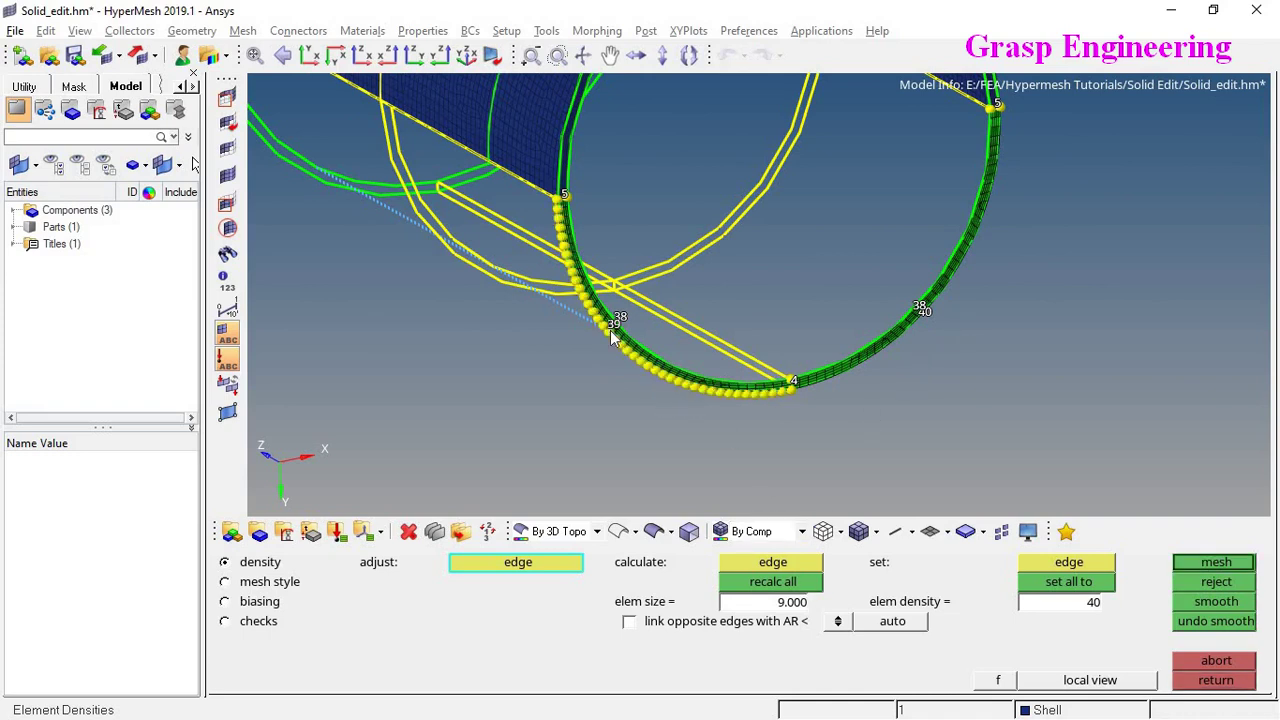
pyautogui.rightClick(921, 315)
pyautogui.rightClick(921, 315)
pyautogui.middleClick(880, 347)
# Set the bottom wall-thickness edge to 5 elements, check it against the upper shell's divisions, and accept the end-face mesh
pyautogui.keyDown('ctrl'); pyautogui.scroll(6, 815, 404); pyautogui.keyUp('ctrl')
pyautogui.keyDown('ctrl'); pyautogui.moveTo(857, 339); pyautogui.dragTo(1011, 172, button='right'); pyautogui.keyUp('ctrl')
pyautogui.keyDown('ctrl'); pyautogui.scroll(3, 711, 404); pyautogui.keyUp('ctrl')
pyautogui.click(701, 392)
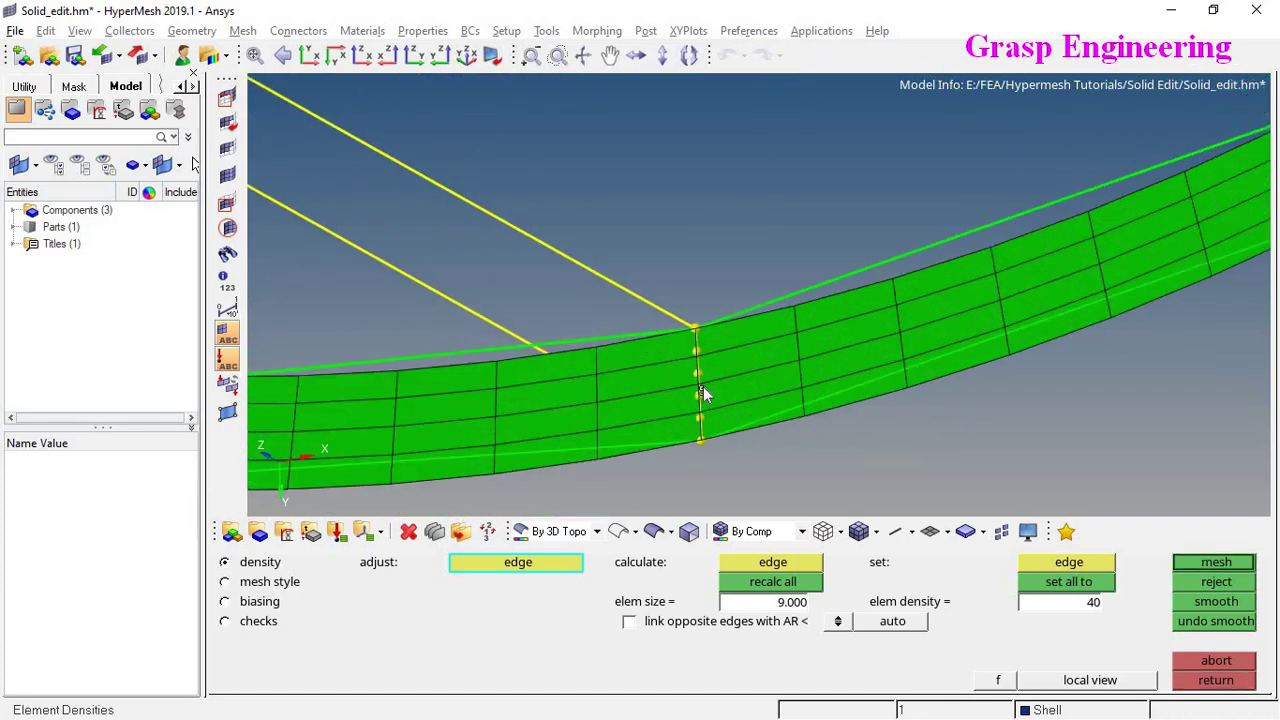
pyautogui.keyDown('ctrl'); pyautogui.scroll(-5, 754, 420); pyautogui.keyUp('ctrl')
pyautogui.keyDown('ctrl'); pyautogui.moveTo(754, 420); pyautogui.dragTo(801, 175); pyautogui.keyUp('ctrl')
pyautogui.keyDown('ctrl'); pyautogui.scroll(4, 801, 175); pyautogui.keyUp('ctrl')
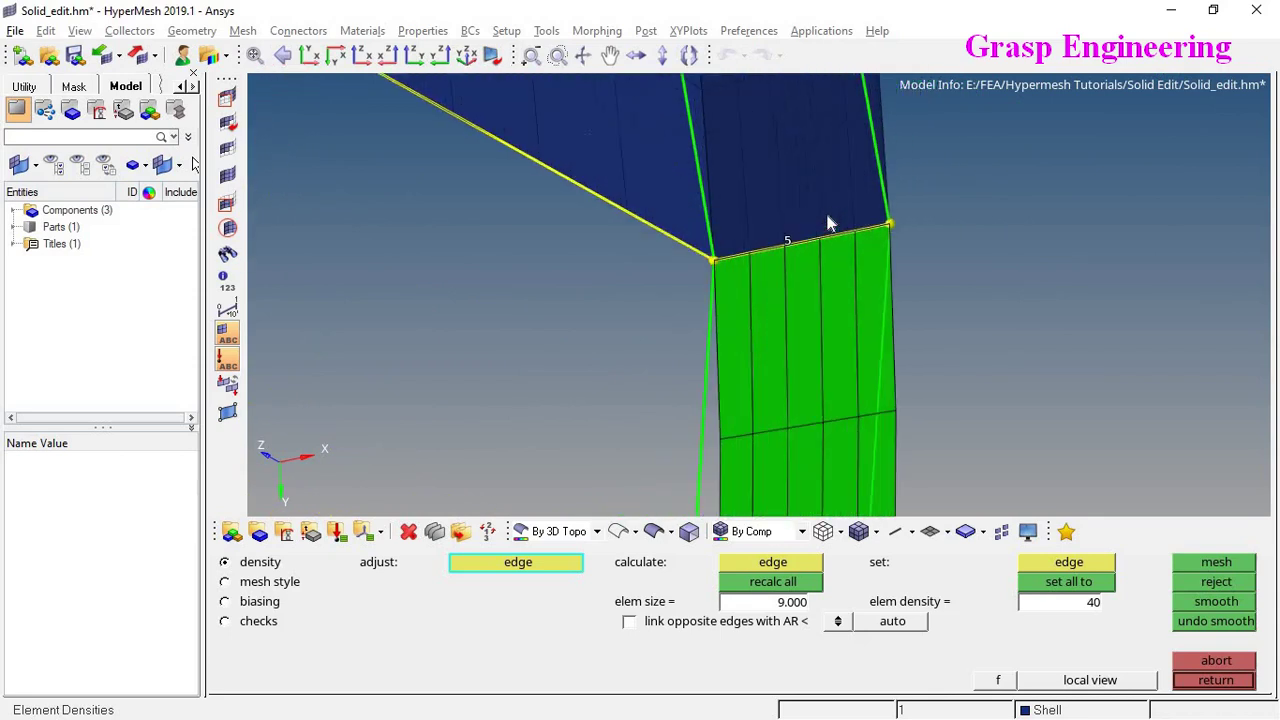
pyautogui.keyDown('ctrl'); pyautogui.scroll(-5, 913, 195); pyautogui.keyUp('ctrl')
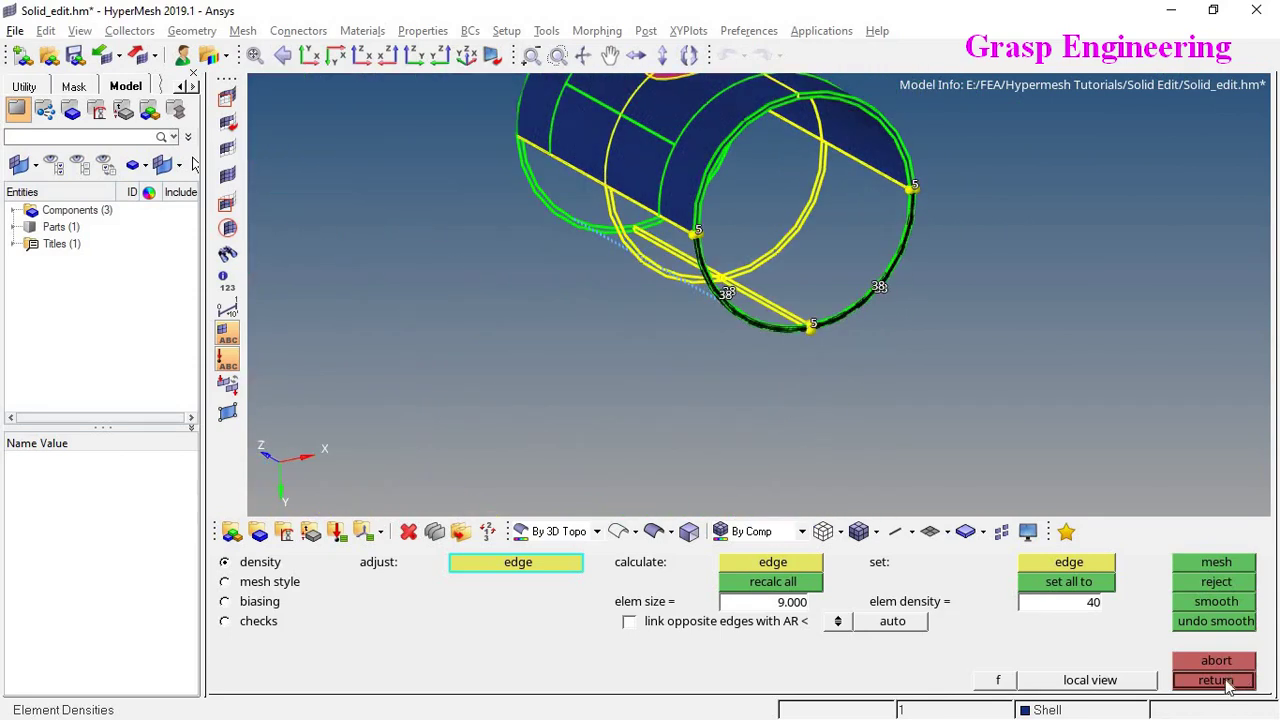
pyautogui.click(1216, 680)
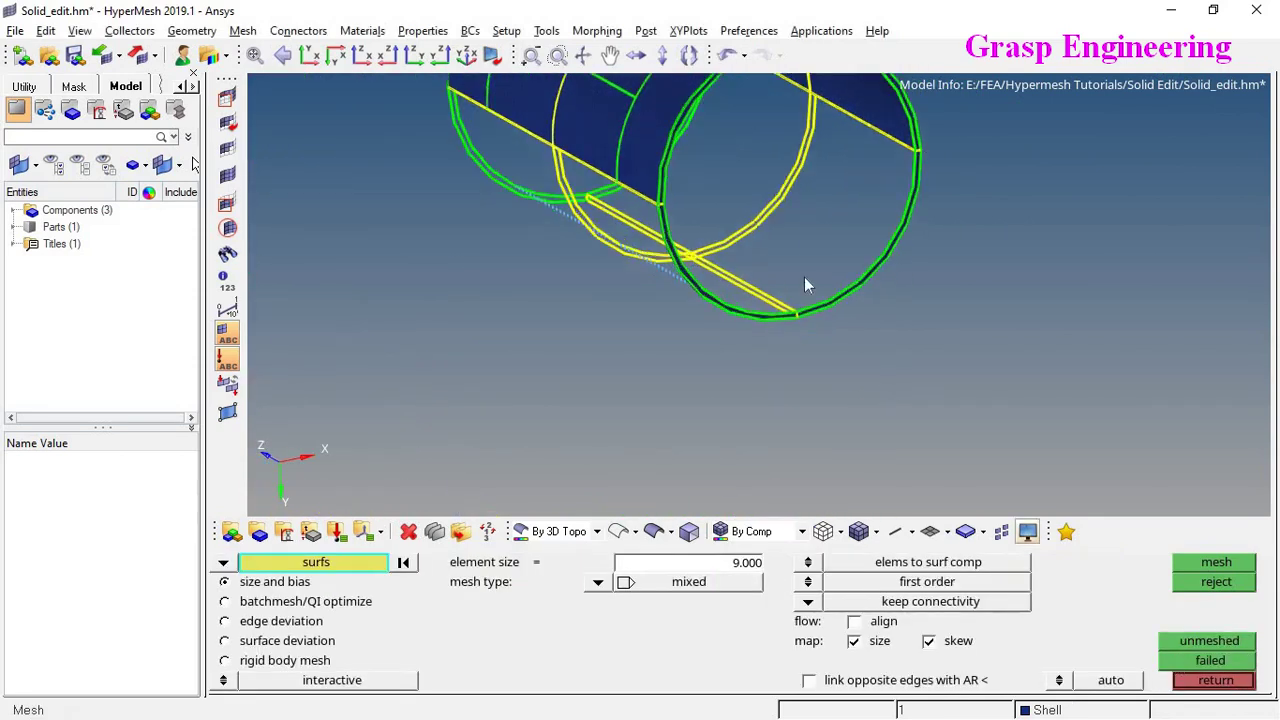
pyautogui.click(1208, 684)
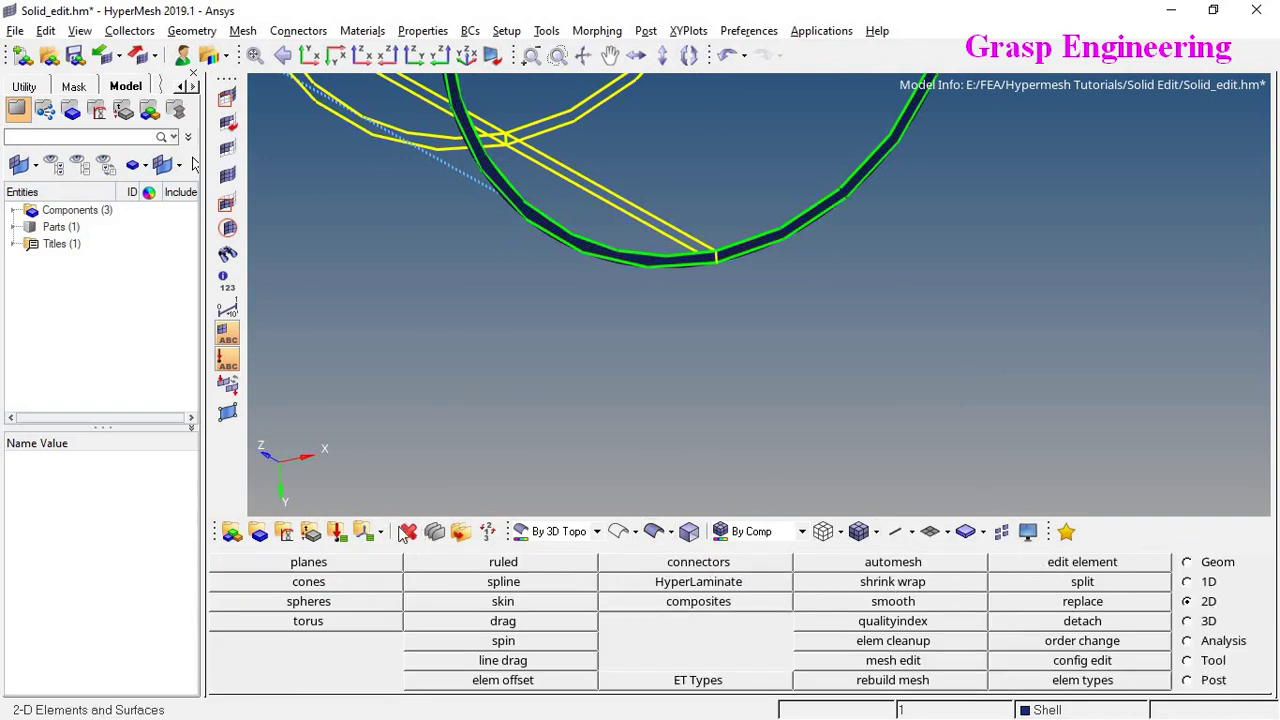
# Solid-map the lower shell volume on the +X side behind the meshed end face as one volume, using element size 10
pyautogui.click(1187, 621)
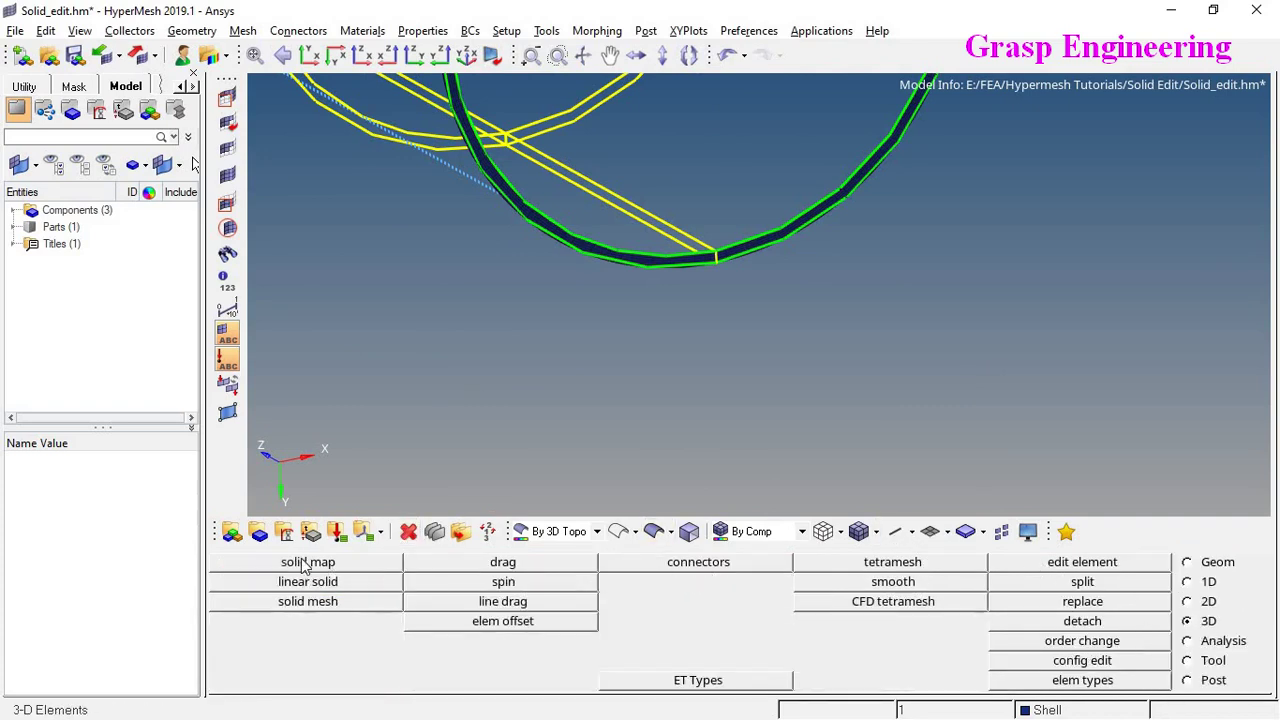
pyautogui.click(306, 564)
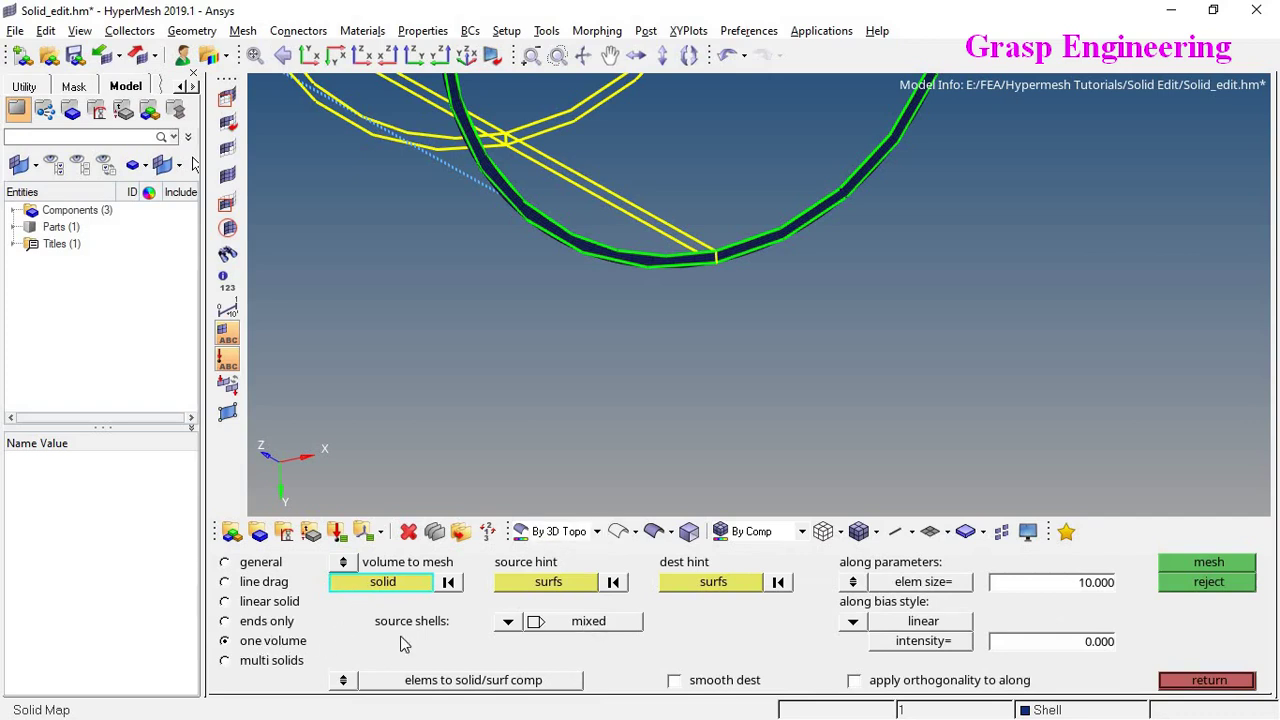
pyautogui.click(745, 238)
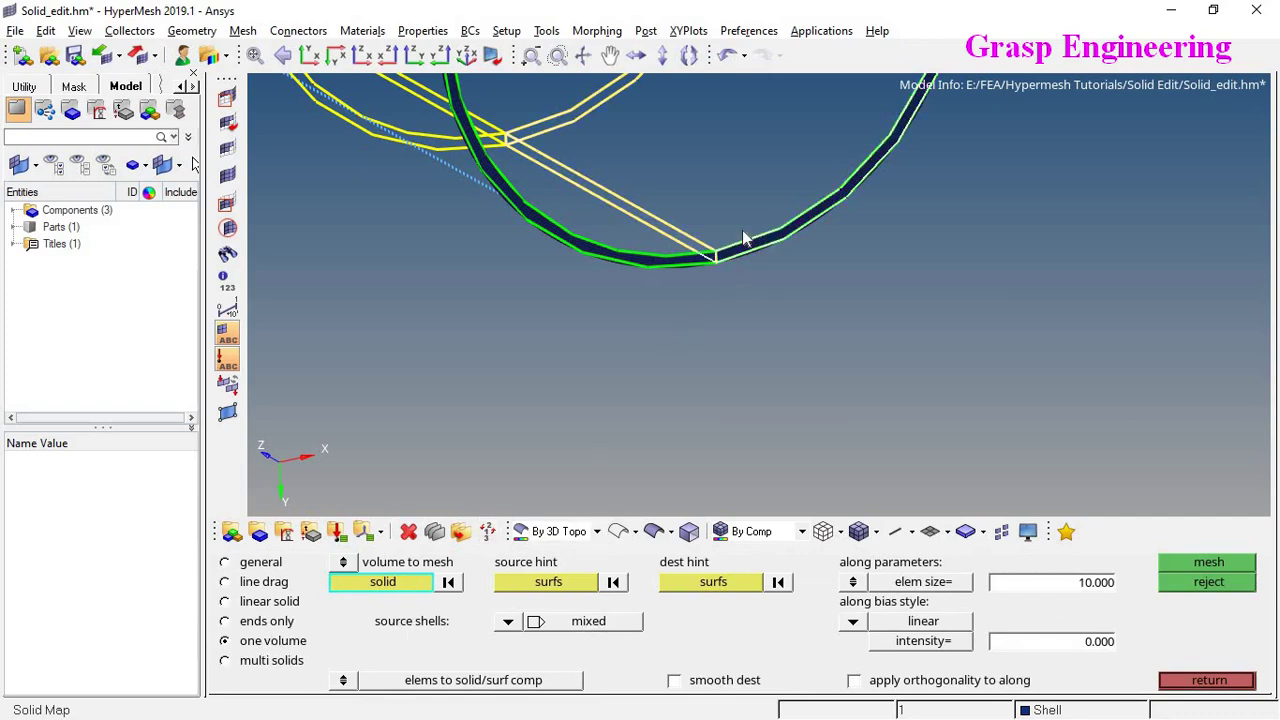
pyautogui.keyDown('ctrl'); pyautogui.scroll(-2, 747, 314); pyautogui.keyUp('ctrl')
pyautogui.click(1228, 564)
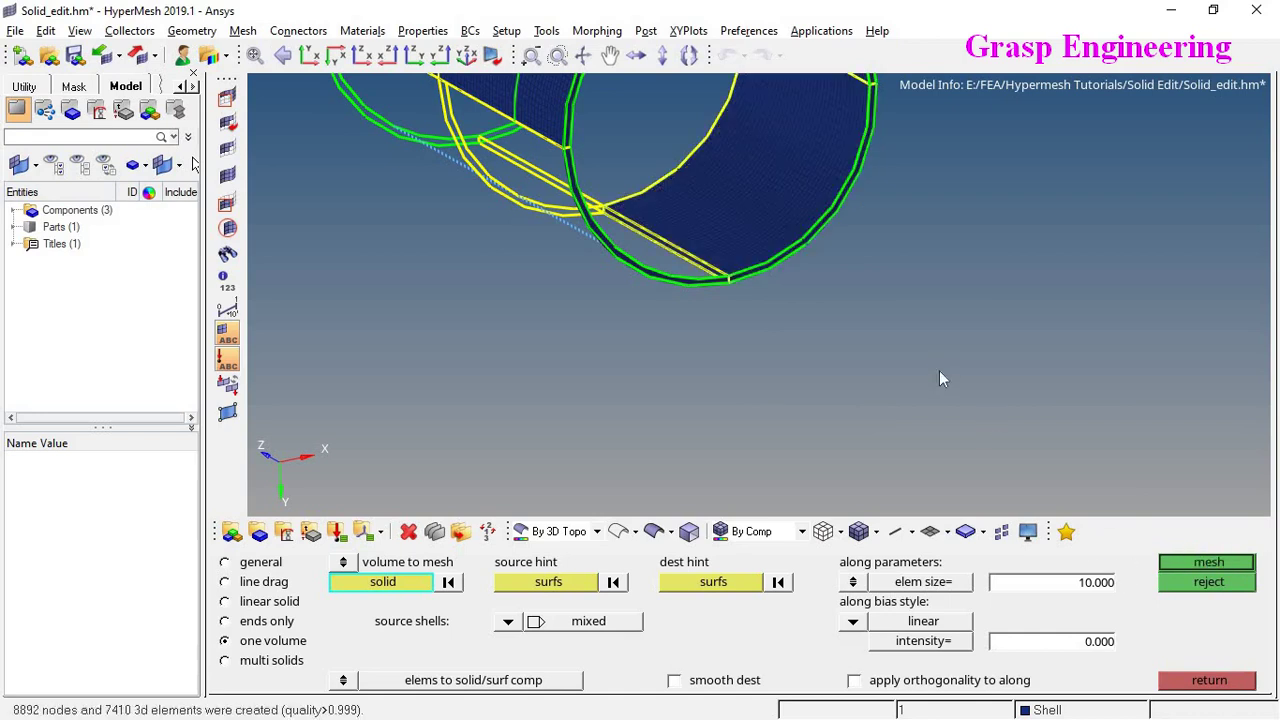
# Check the element layers along the bottom partition and solid-map the adjoining lower volume at the same end
pyautogui.keyDown('ctrl'); pyautogui.scroll(5, 687, 224); pyautogui.keyUp('ctrl')
pyautogui.keyDown('ctrl'); pyautogui.moveTo(865, 454); pyautogui.dragTo(866, 506, button='right'); pyautogui.keyUp('ctrl')
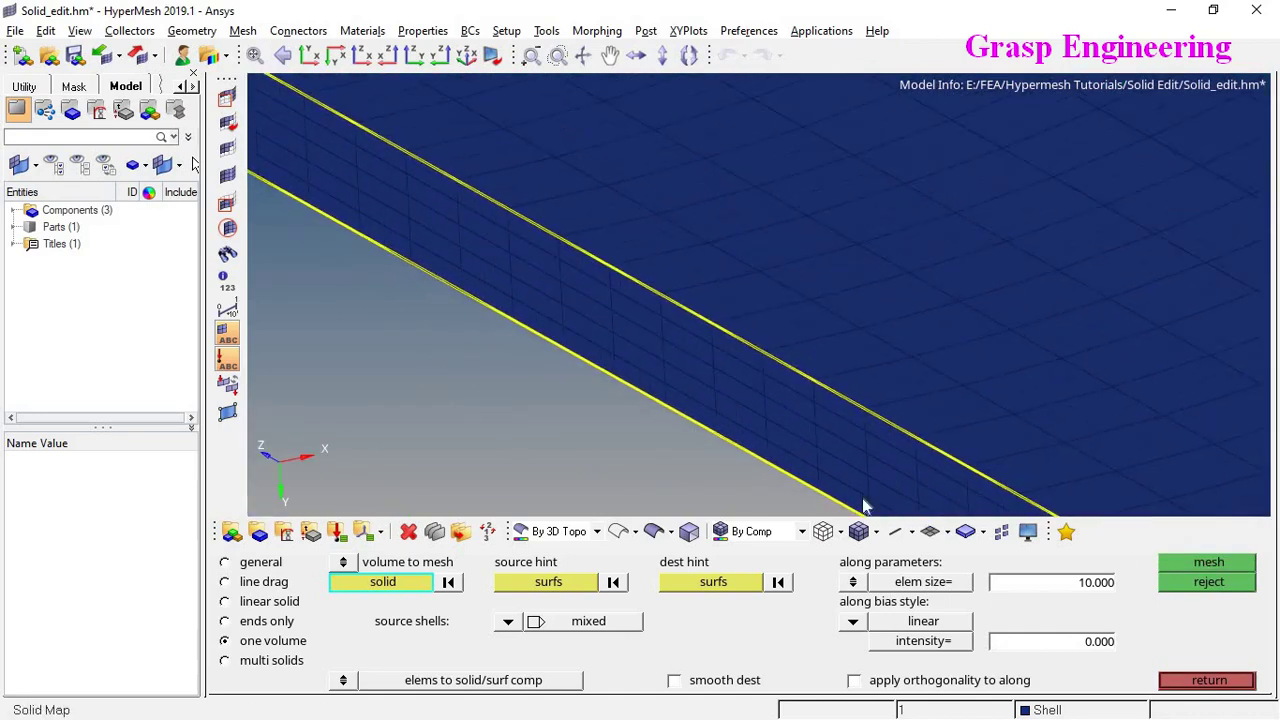
pyautogui.keyDown('ctrl'); pyautogui.moveTo(524, 209); pyautogui.dragTo(674, 349, button='right'); pyautogui.keyUp('ctrl')
pyautogui.keyDown('ctrl'); pyautogui.moveTo(507, 108); pyautogui.dragTo(661, 216, button='right'); pyautogui.keyUp('ctrl')
pyautogui.keyDown('ctrl'); pyautogui.scroll(-6, 747, 234); pyautogui.keyUp('ctrl')
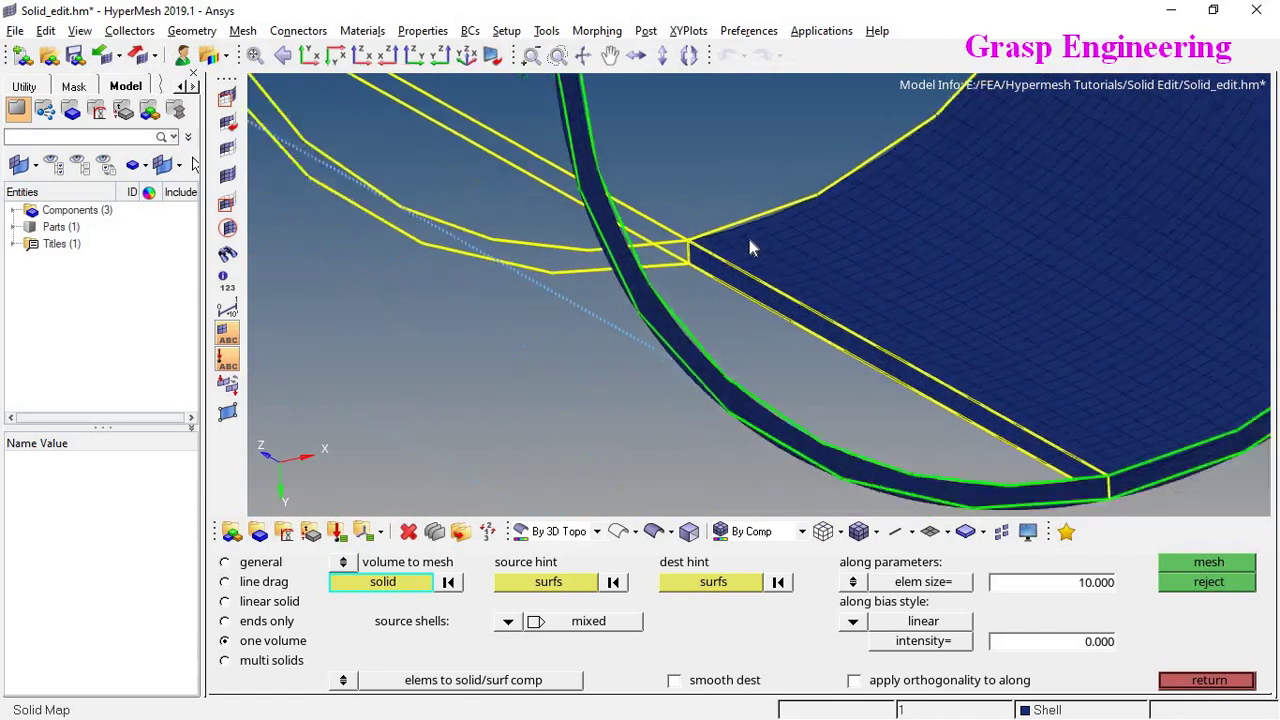
pyautogui.keyDown('ctrl'); pyautogui.moveTo(718, 350); pyautogui.dragTo(915, 202); pyautogui.keyUp('ctrl')
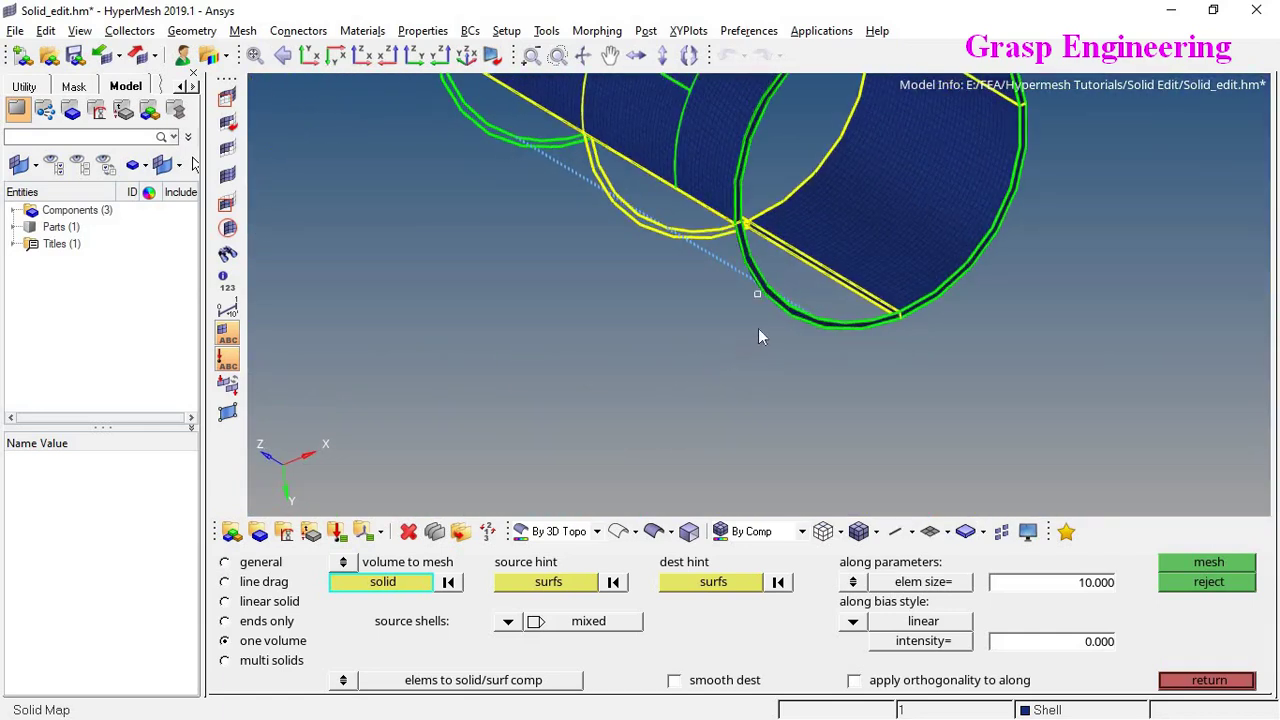
pyautogui.click(783, 311)
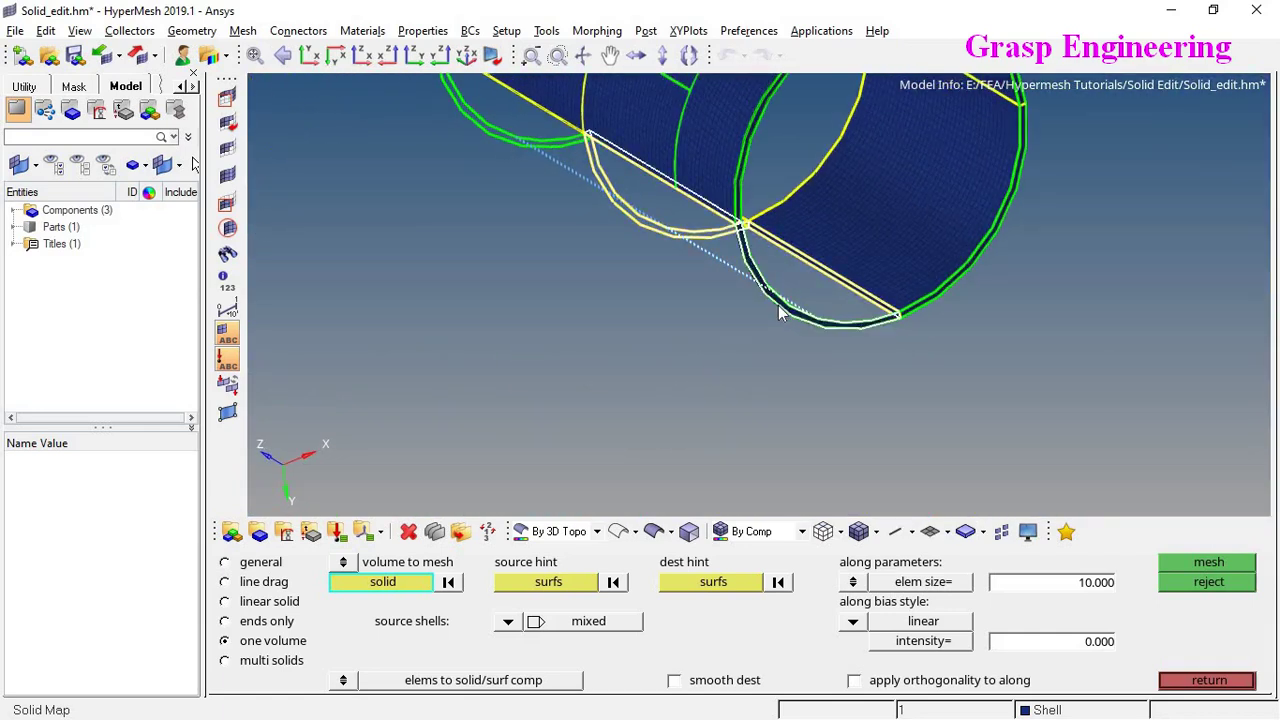
pyautogui.click(1209, 566)
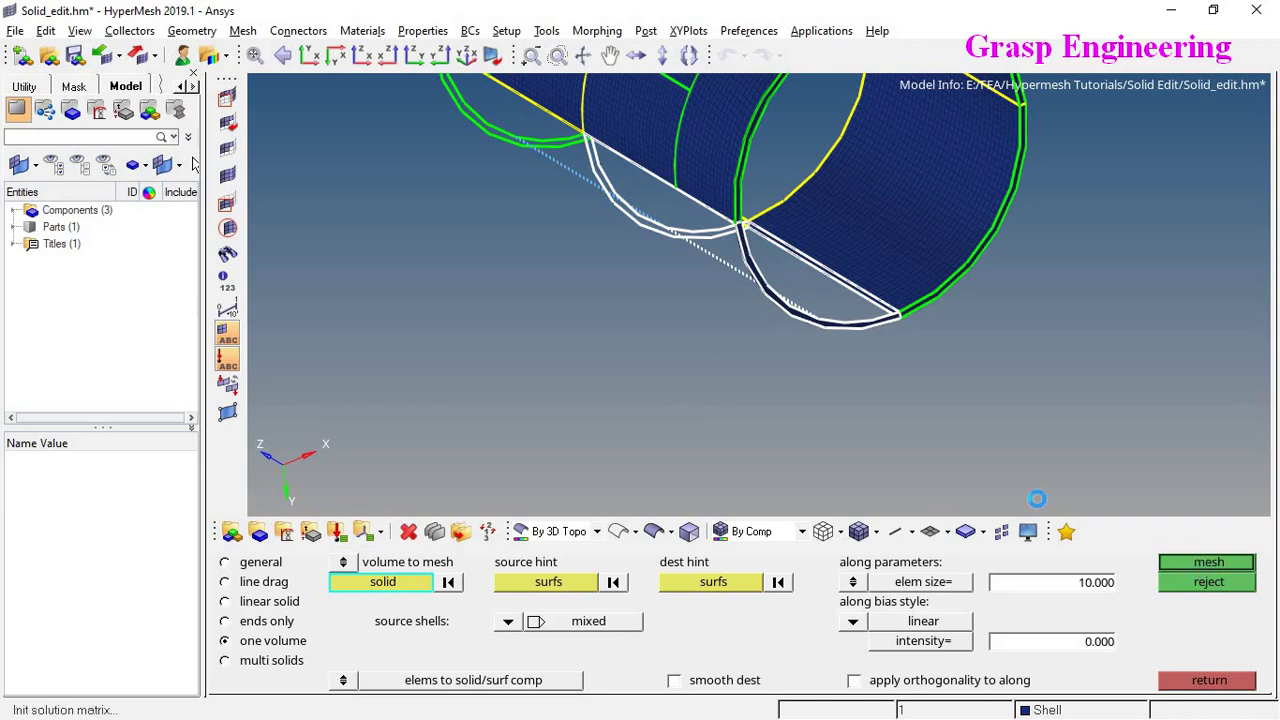
# Solid-map the unmeshed lower shell volume on the +X side at the opposite end as one volume, using element size 10
pyautogui.keyDown('ctrl'); pyautogui.moveTo(813, 331); pyautogui.dragTo(1140, 190); pyautogui.keyUp('ctrl')
pyautogui.moveTo(930, 238)
pyautogui.keyDown('ctrl'); pyautogui.mouseDown()
pyautogui.moveTo(939, 222)
pyautogui.moveTo(677, 400)
pyautogui.moveTo(803, 403)
pyautogui.moveTo(906, 332)
pyautogui.moveTo(889, 267)
pyautogui.moveTo(957, 269)
pyautogui.moveTo(938, 323)
pyautogui.moveTo(915, 209)
pyautogui.moveTo(906, 286)
pyautogui.moveTo(957, 358)
pyautogui.moveTo(735, 357)
pyautogui.mouseUp(); pyautogui.keyUp('ctrl')
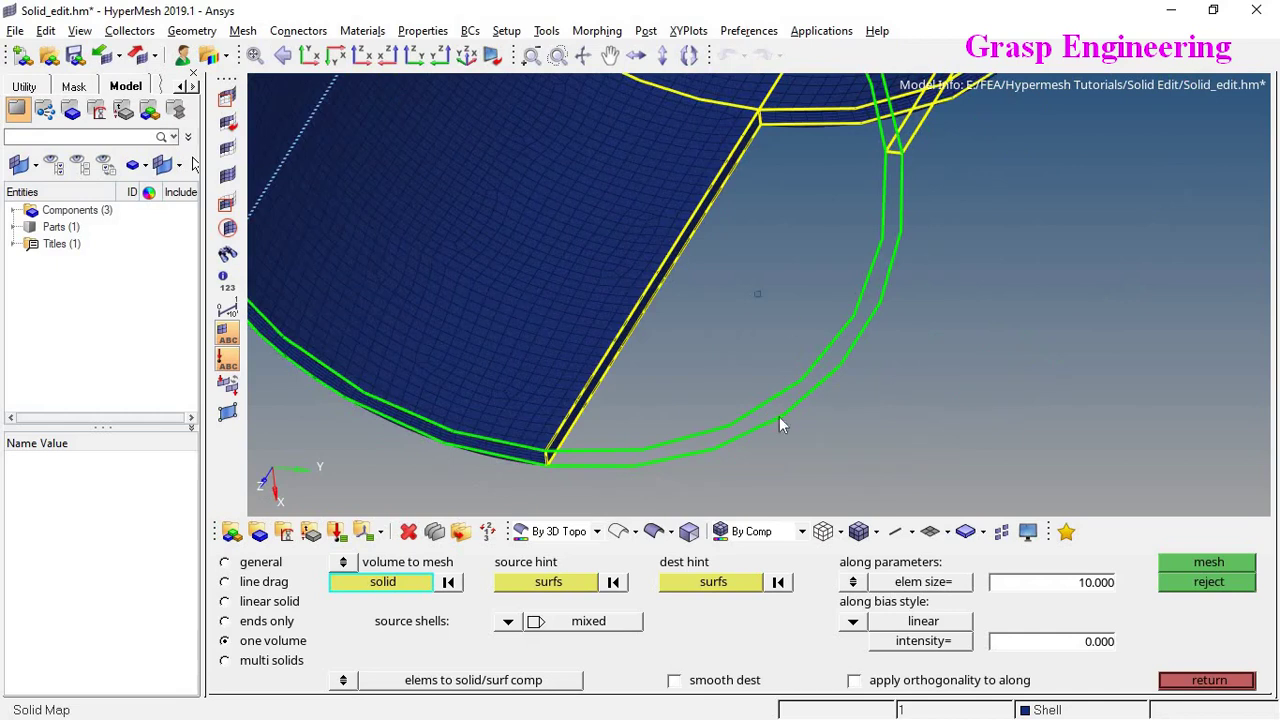
pyautogui.keyDown('ctrl'); pyautogui.moveTo(770, 104); pyautogui.dragTo(738, 217, button='right'); pyautogui.keyUp('ctrl')
pyautogui.keyDown('ctrl'); pyautogui.scroll(8, 738, 217); pyautogui.keyUp('ctrl')
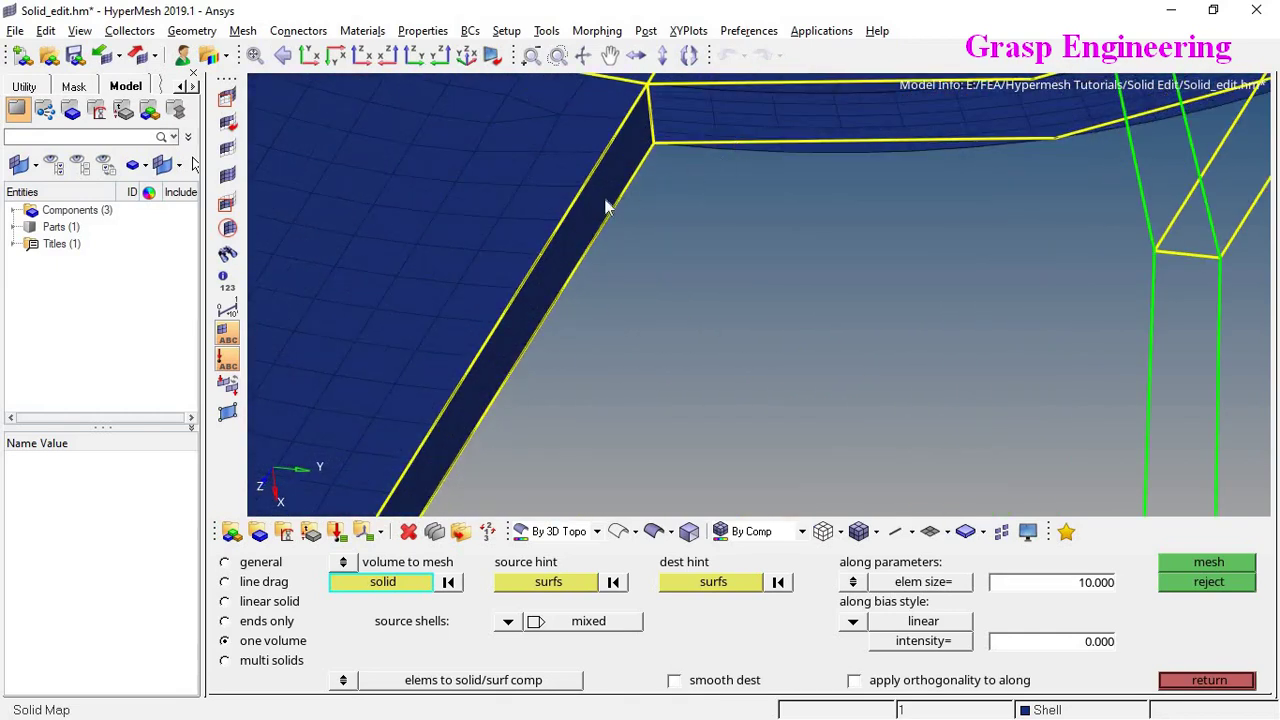
pyautogui.keyDown('ctrl'); pyautogui.scroll(-8, 820, 286); pyautogui.keyUp('ctrl')
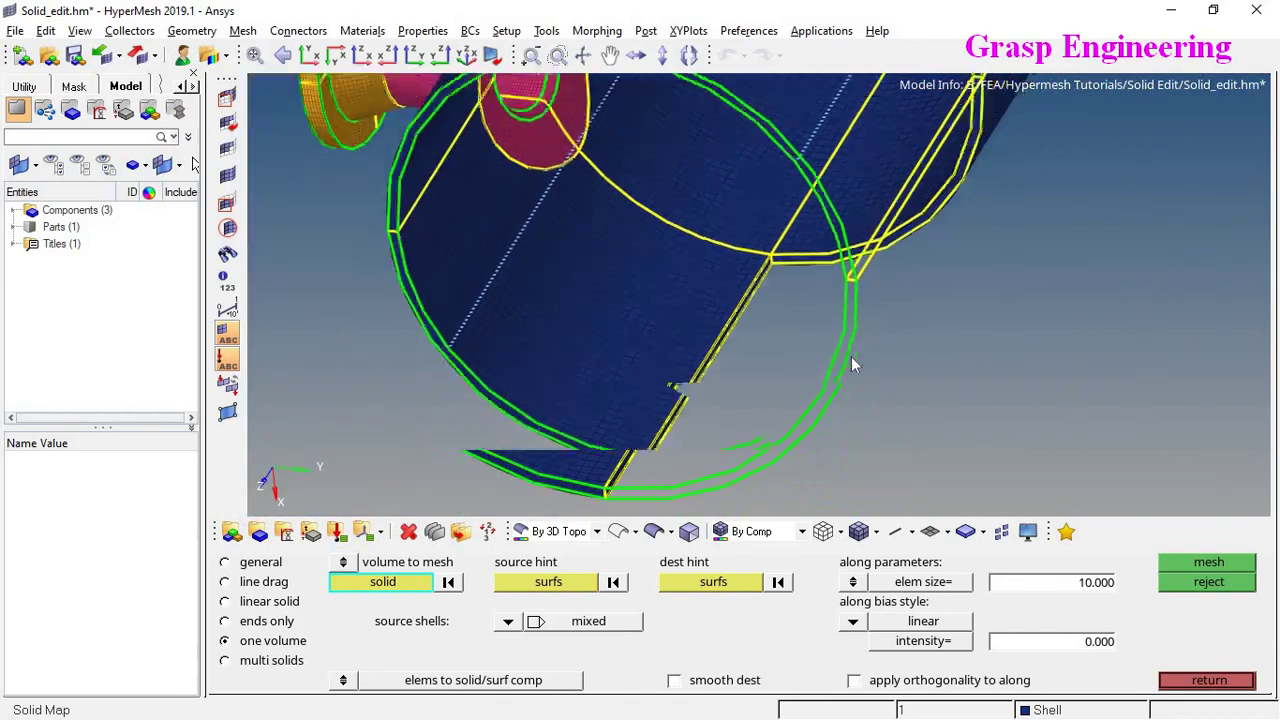
pyautogui.keyDown('ctrl'); pyautogui.scroll(-4, 851, 365); pyautogui.keyUp('ctrl')
pyautogui.click(839, 356)
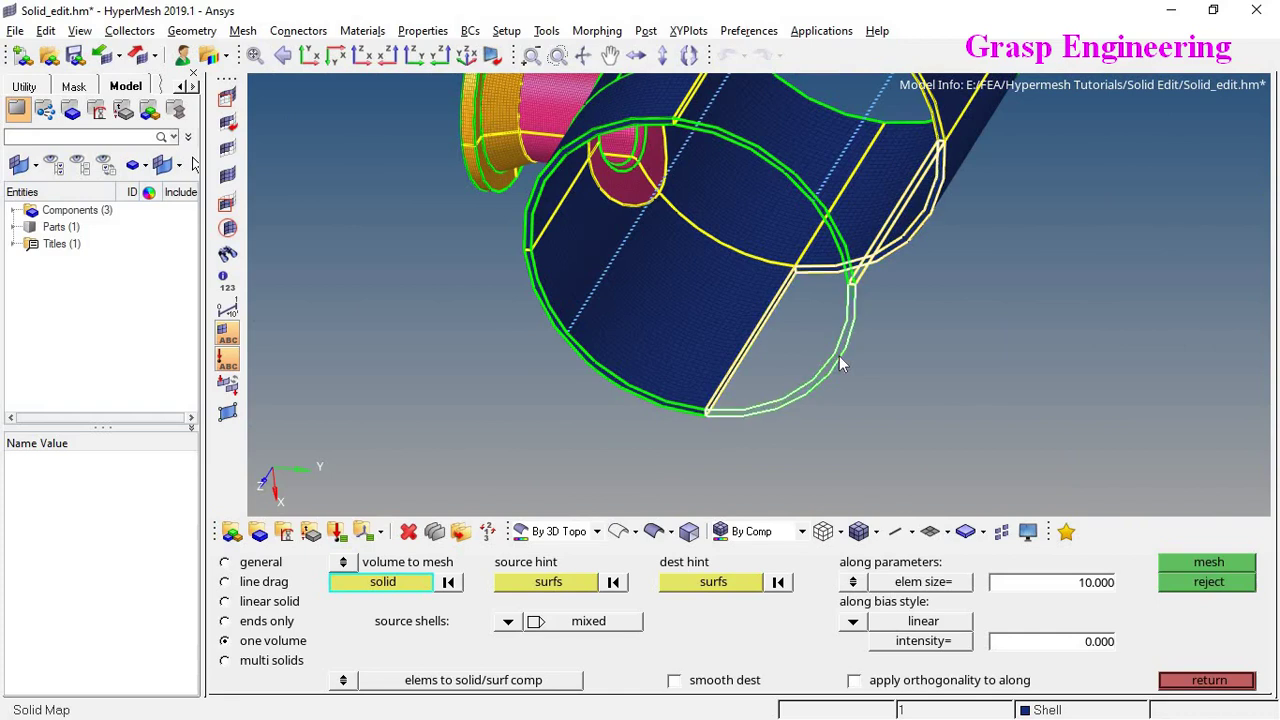
pyautogui.click(1213, 564)
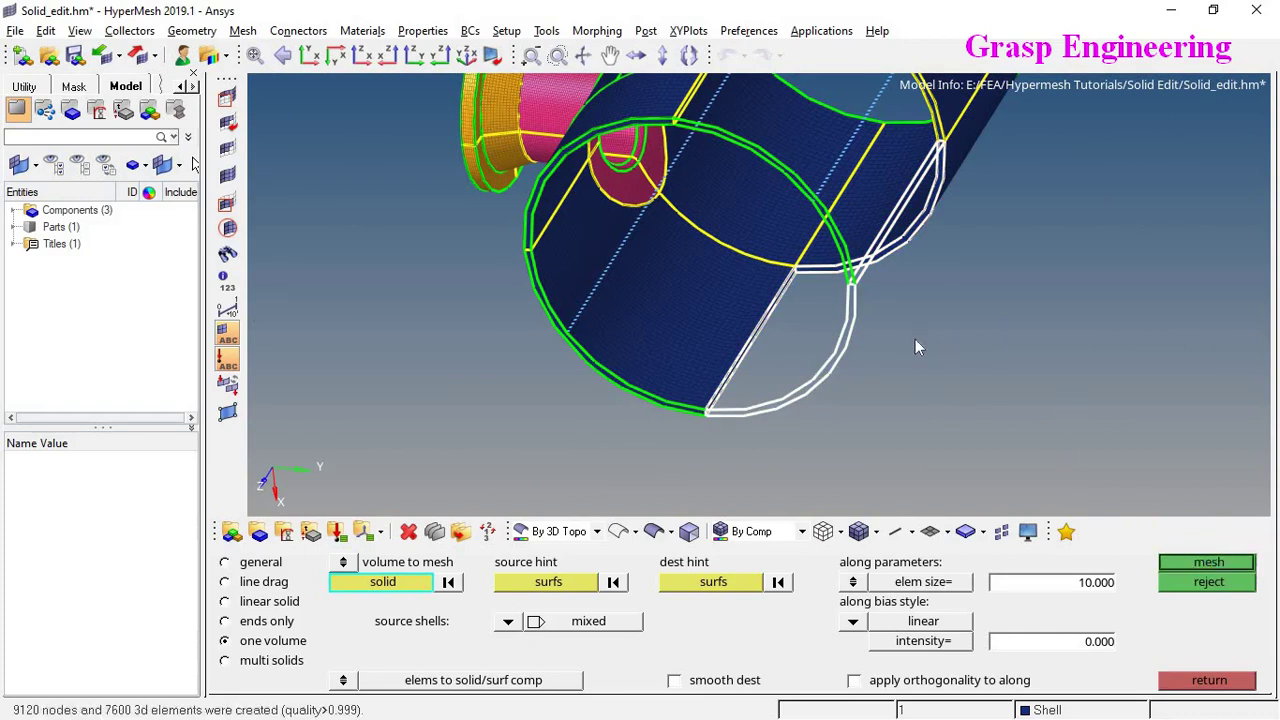
# Solid-map the last remaining lower shell volume, adjoining it across the bottom partition, with element size 10
pyautogui.keyDown('ctrl'); pyautogui.scroll(6, 883, 323); pyautogui.keyUp('ctrl')
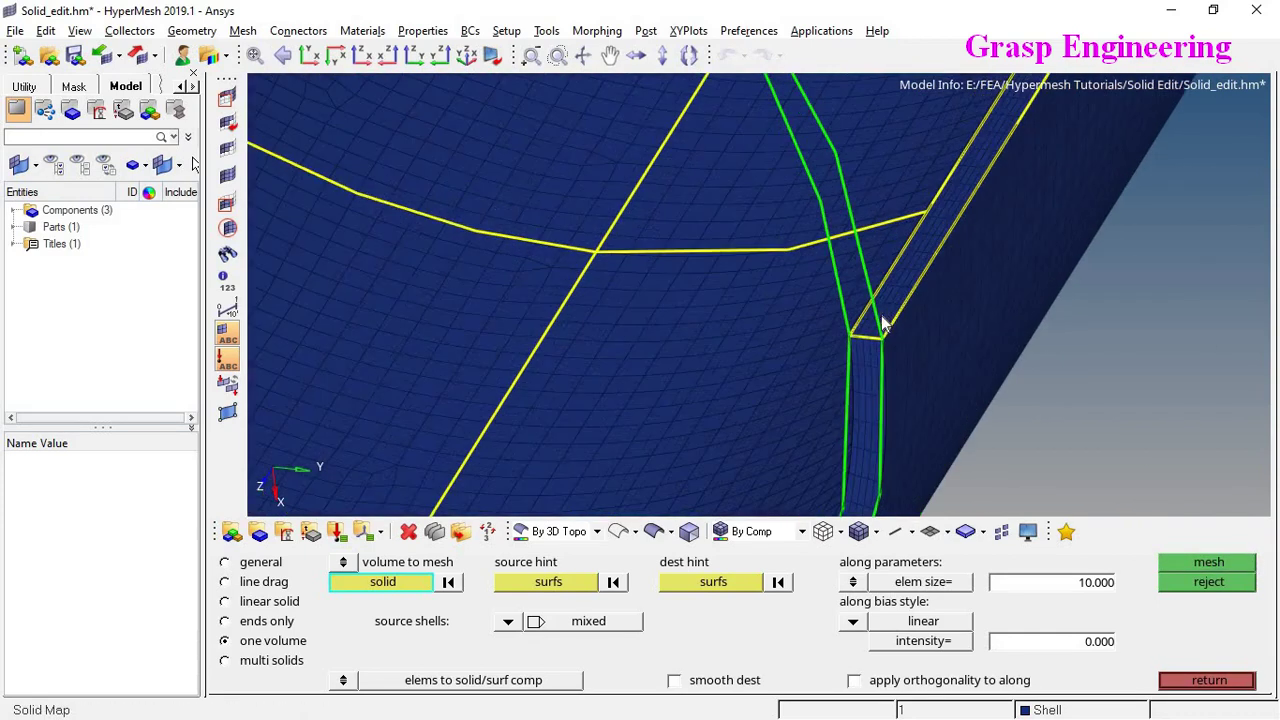
pyautogui.keyDown('ctrl'); pyautogui.scroll(2, 883, 323); pyautogui.keyUp('ctrl')
pyautogui.click(875, 300)
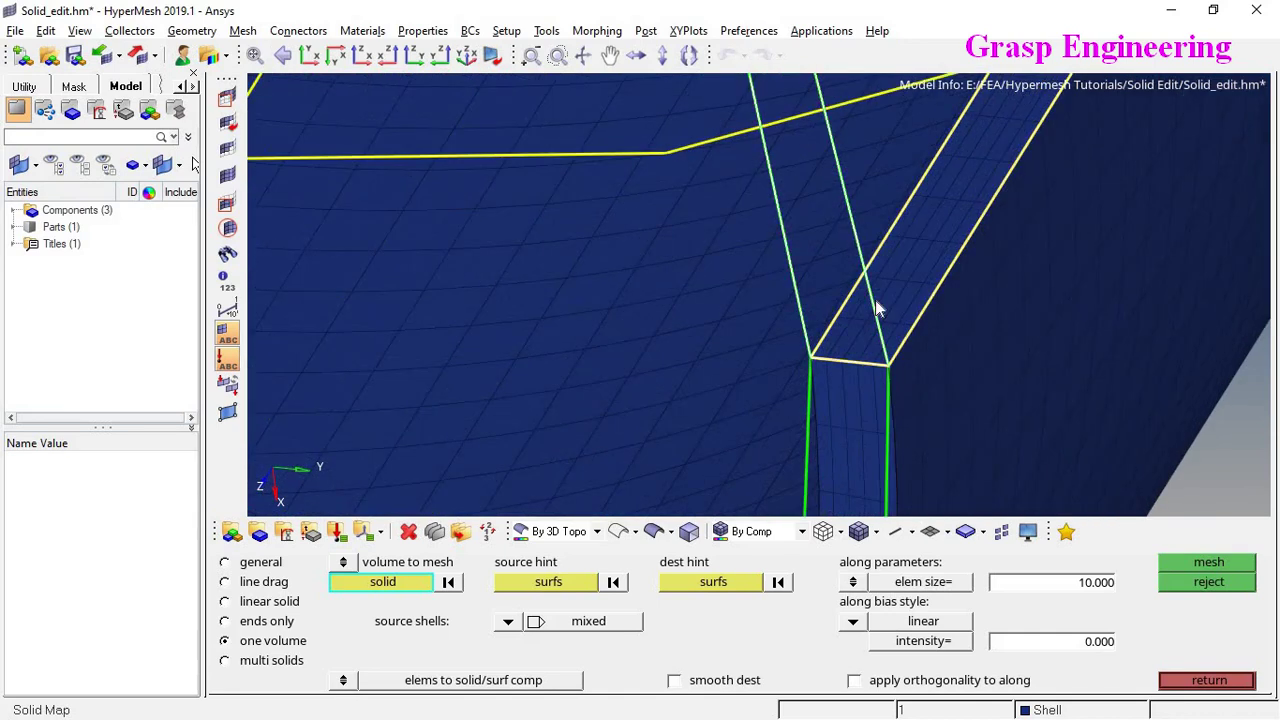
pyautogui.click(1241, 564)
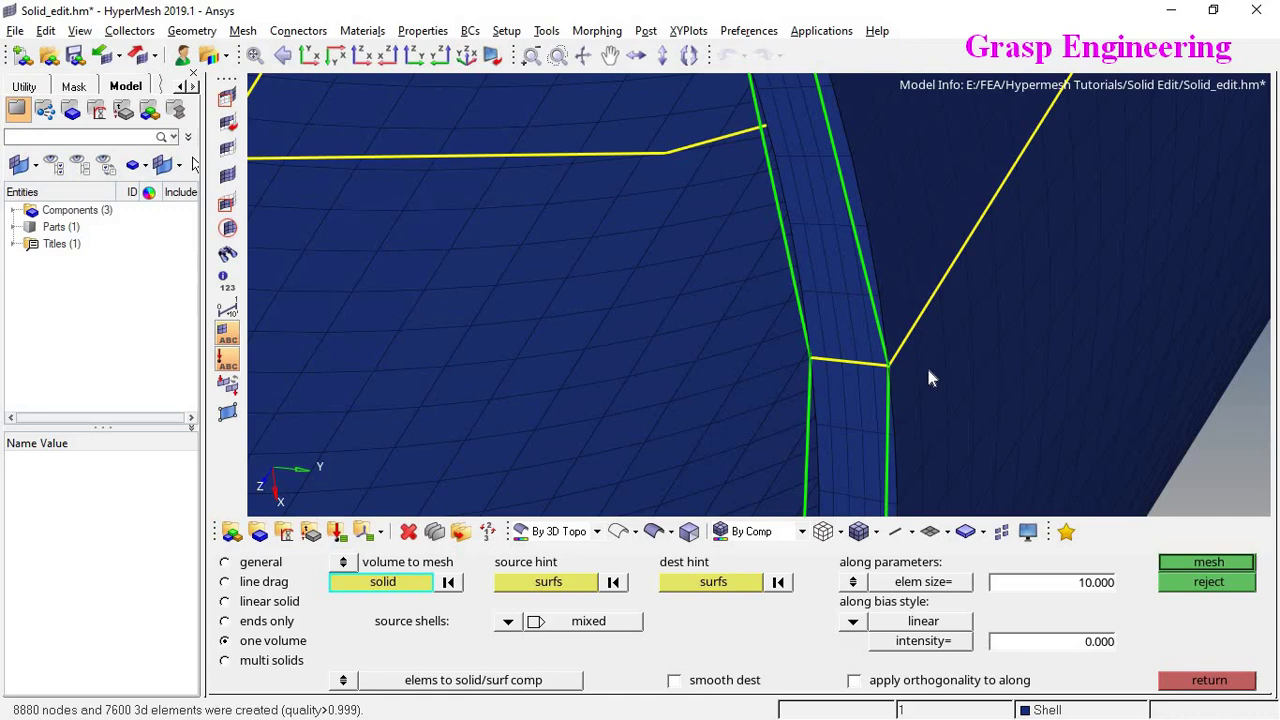
# Examine the completed mesh over the whole vessel and around the nozzle-to-shell junction, and leave the solid map
pyautogui.keyDown('ctrl'); pyautogui.scroll(-5, 926, 364); pyautogui.keyUp('ctrl')
pyautogui.keyDown('ctrl'); pyautogui.moveTo(775, 464); pyautogui.dragTo(776, 469); pyautogui.keyUp('ctrl')
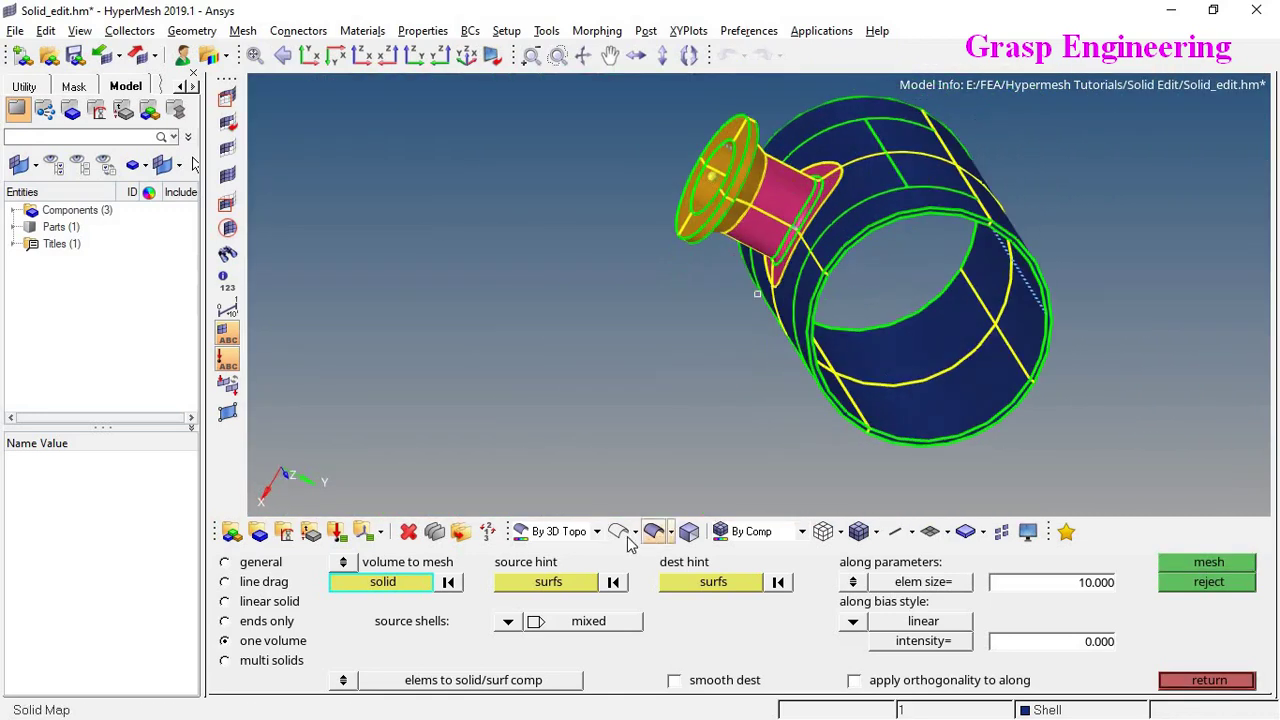
pyautogui.click(619, 533)
pyautogui.keyDown('ctrl'); pyautogui.moveTo(910, 288); pyautogui.dragTo(848, 184); pyautogui.keyUp('ctrl')
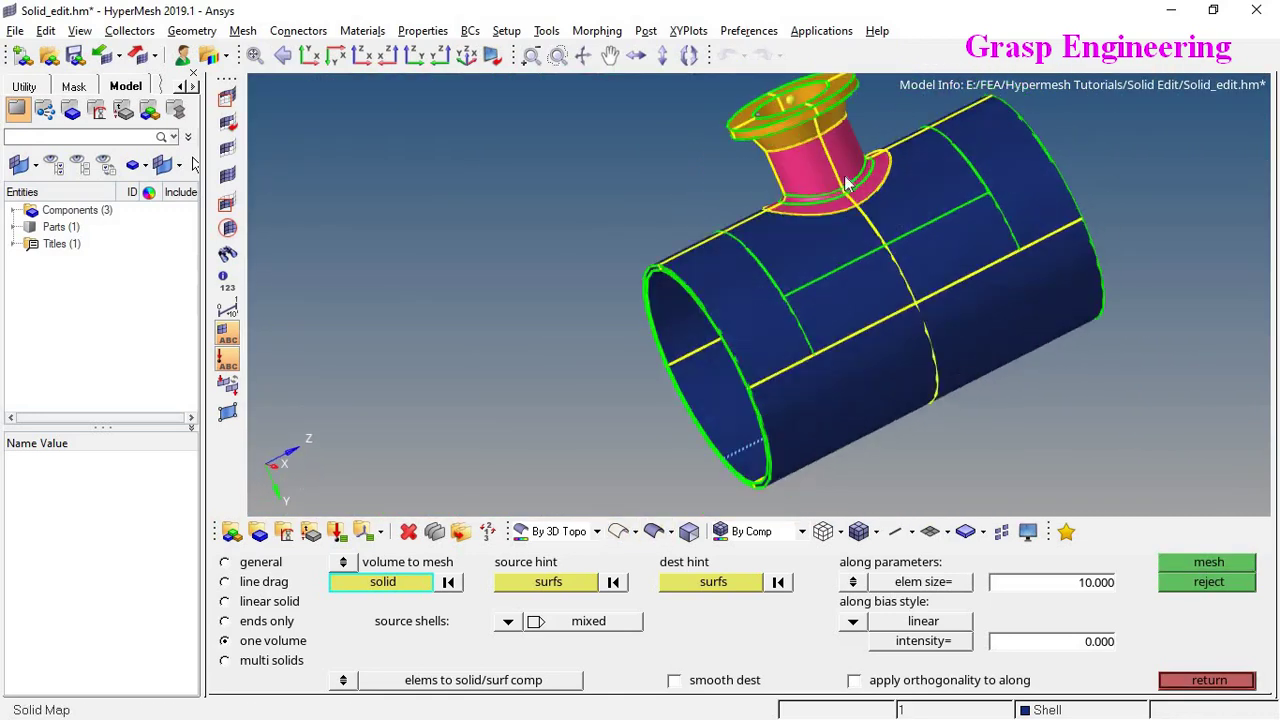
pyautogui.keyDown('ctrl'); pyautogui.scroll(5, 853, 232); pyautogui.keyUp('ctrl')
pyautogui.keyDown('ctrl'); pyautogui.moveTo(875, 338); pyautogui.dragTo(1052, 625); pyautogui.keyUp('ctrl')
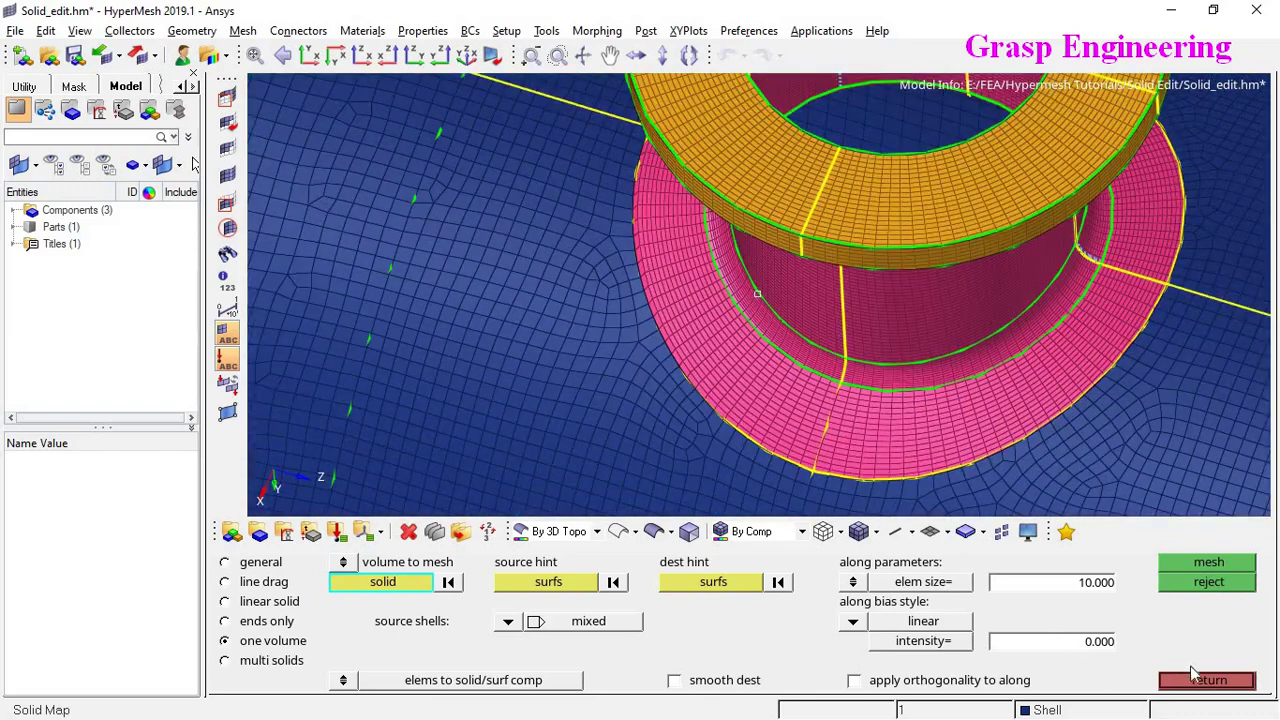
pyautogui.click(1203, 682)
pyautogui.keyDown('ctrl'); pyautogui.scroll(-5, 865, 335); pyautogui.keyUp('ctrl')
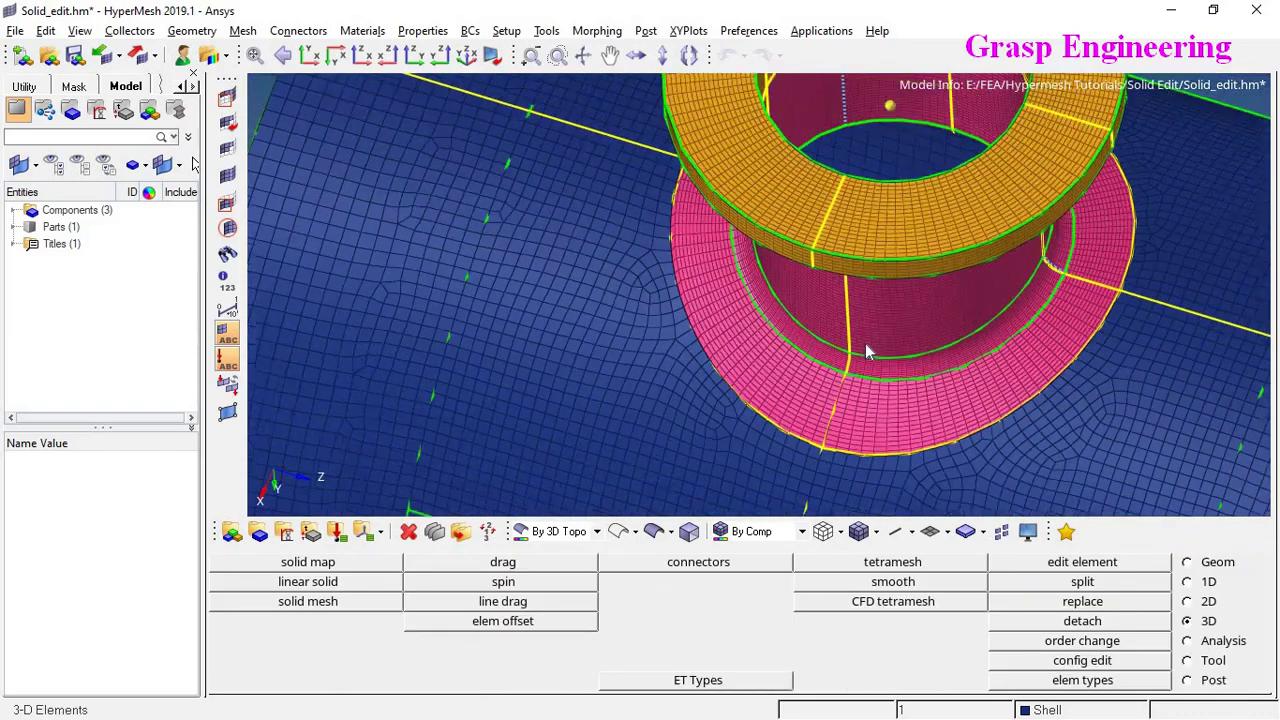
pyautogui.keyDown('ctrl'); pyautogui.moveTo(865, 313); pyautogui.dragTo(614, 322); pyautogui.keyUp('ctrl')
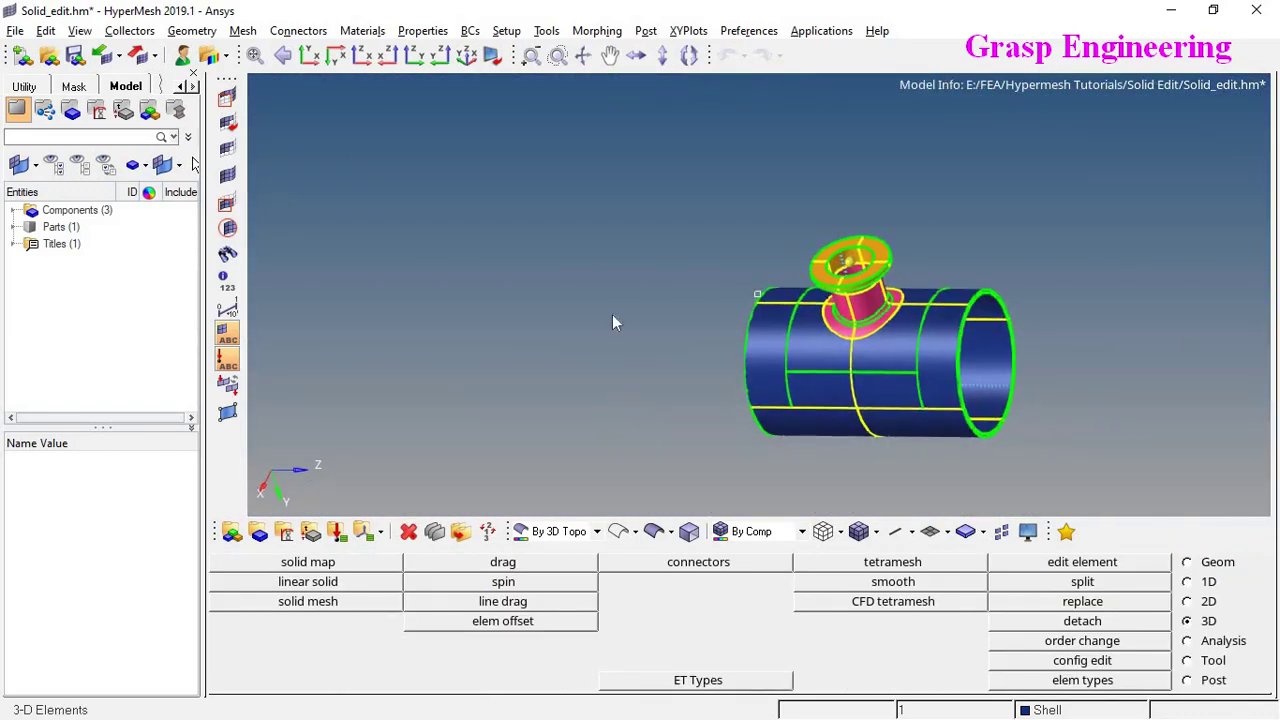
# List the components, hide the elements and geometry of Nozzle and Flange, and examine the Shell mesh on its own
pyautogui.click(94, 210)
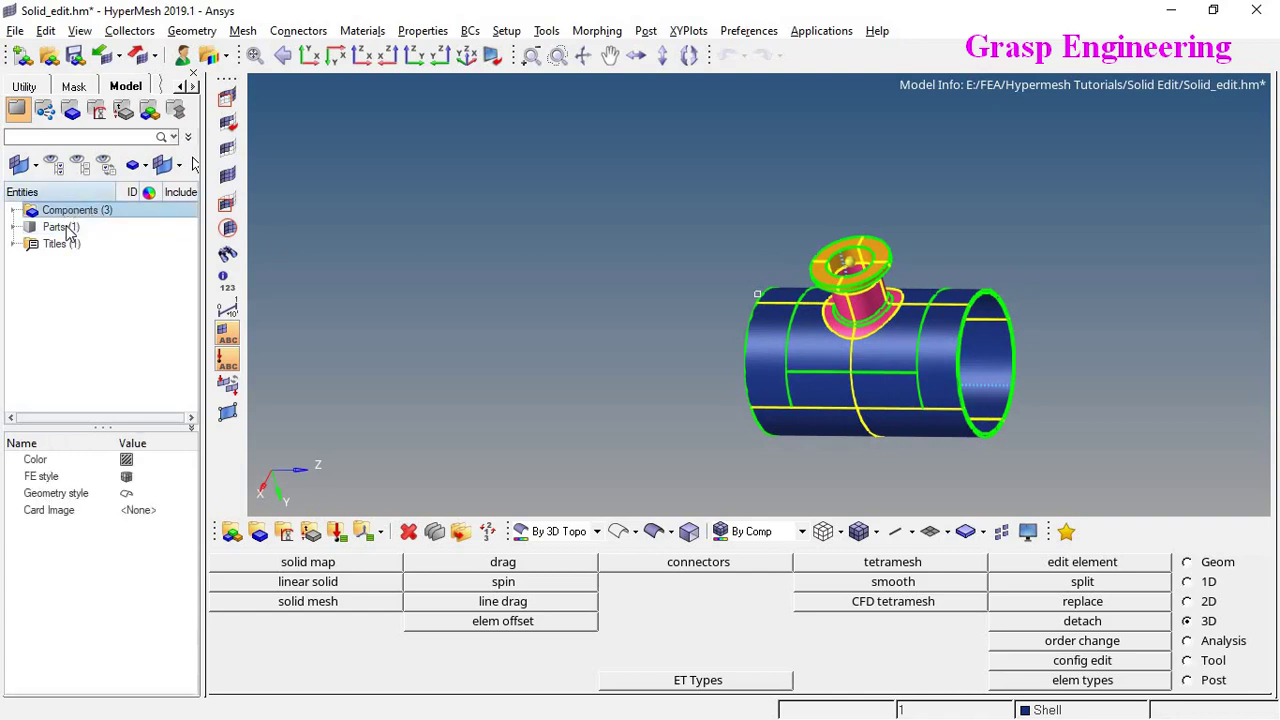
pyautogui.doubleClick(65, 212)
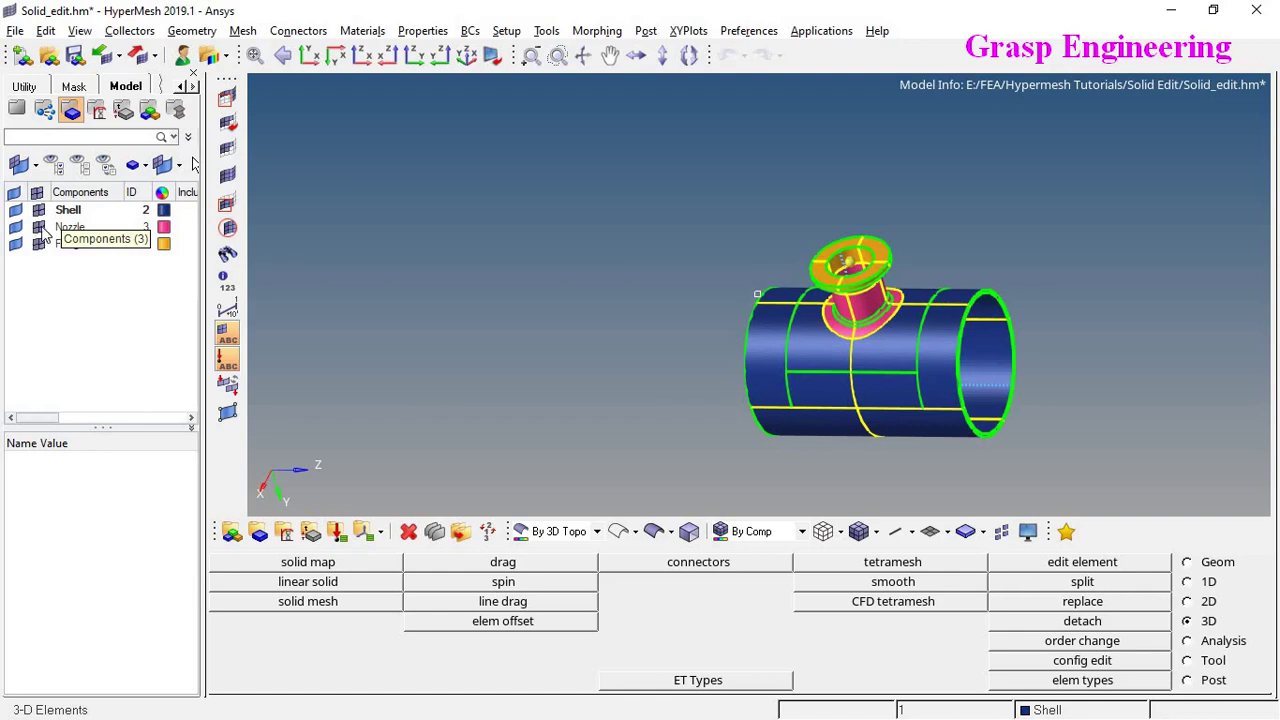
pyautogui.click(41, 228)
pyautogui.click(38, 243)
pyautogui.click(17, 243)
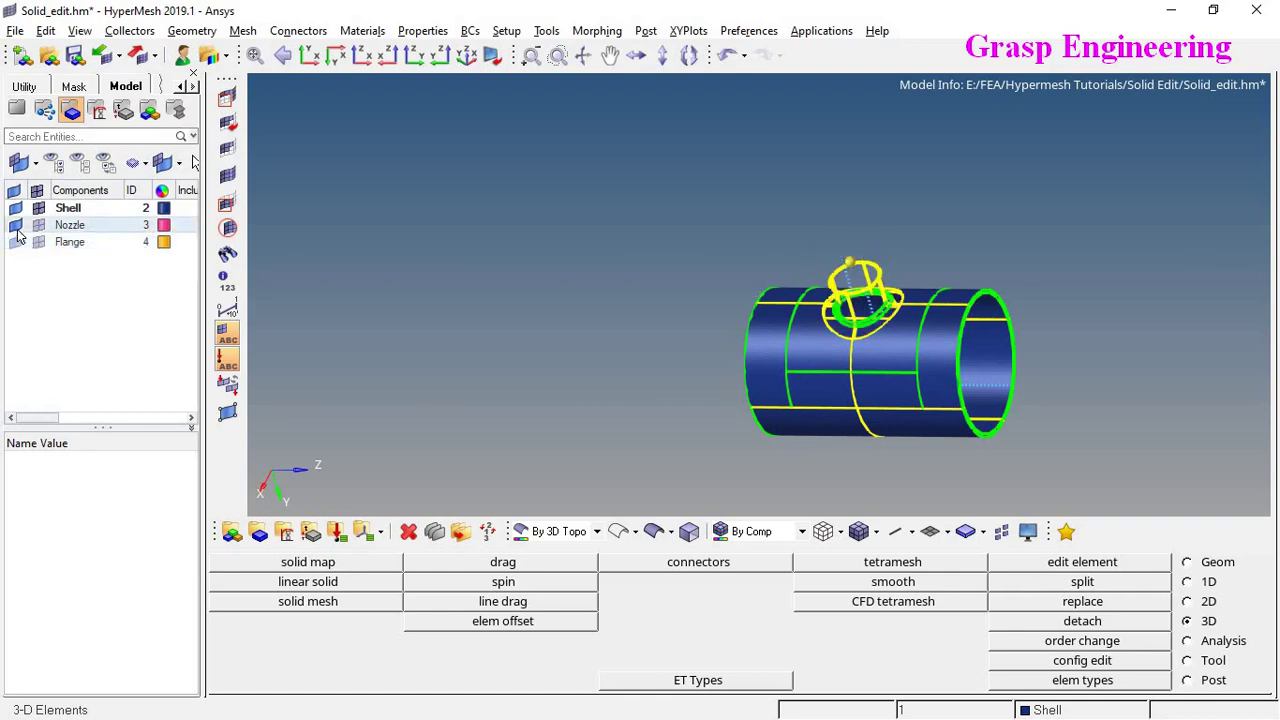
pyautogui.click(17, 229)
pyautogui.keyDown('ctrl'); pyautogui.moveTo(796, 254); pyautogui.dragTo(831, 260); pyautogui.keyUp('ctrl')
pyautogui.keyDown('ctrl'); pyautogui.scroll(6, 860, 290); pyautogui.keyUp('ctrl')
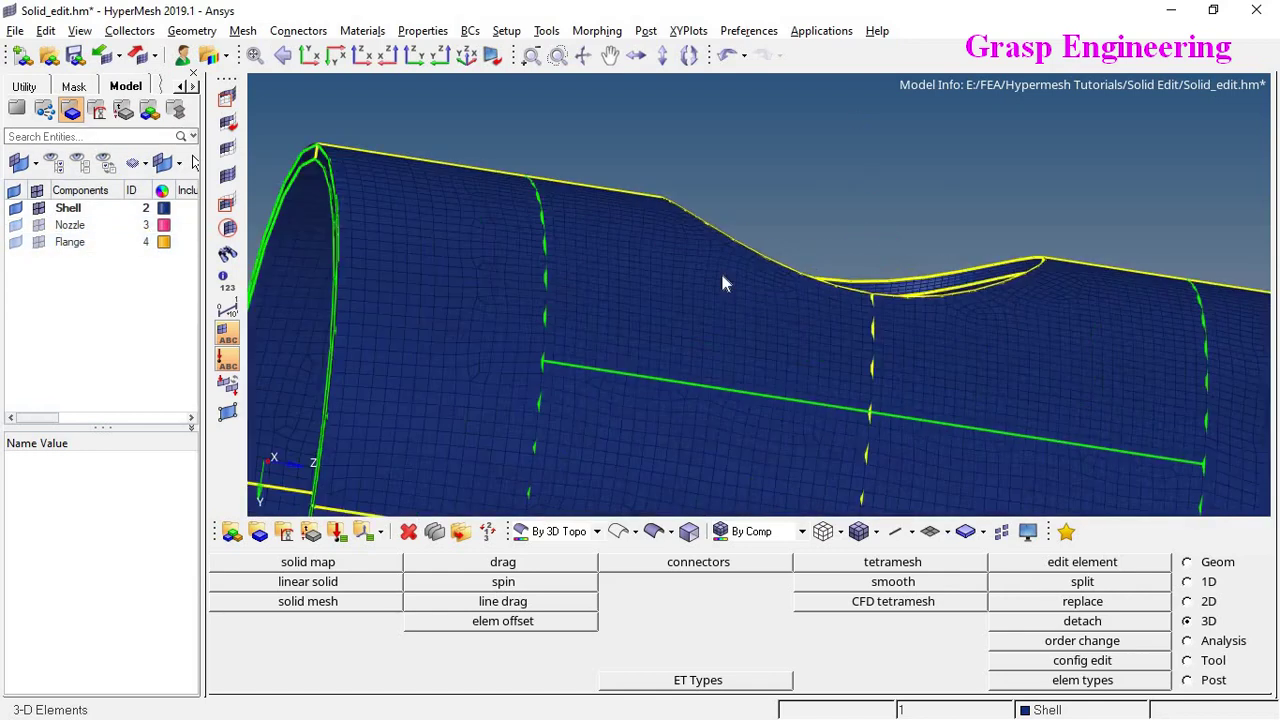
pyautogui.keyDown('ctrl'); pyautogui.moveTo(722, 275); pyautogui.dragTo(887, 87); pyautogui.keyUp('ctrl')
pyautogui.keyDown('ctrl'); pyautogui.scroll(-7, 769, 180); pyautogui.keyUp('ctrl')
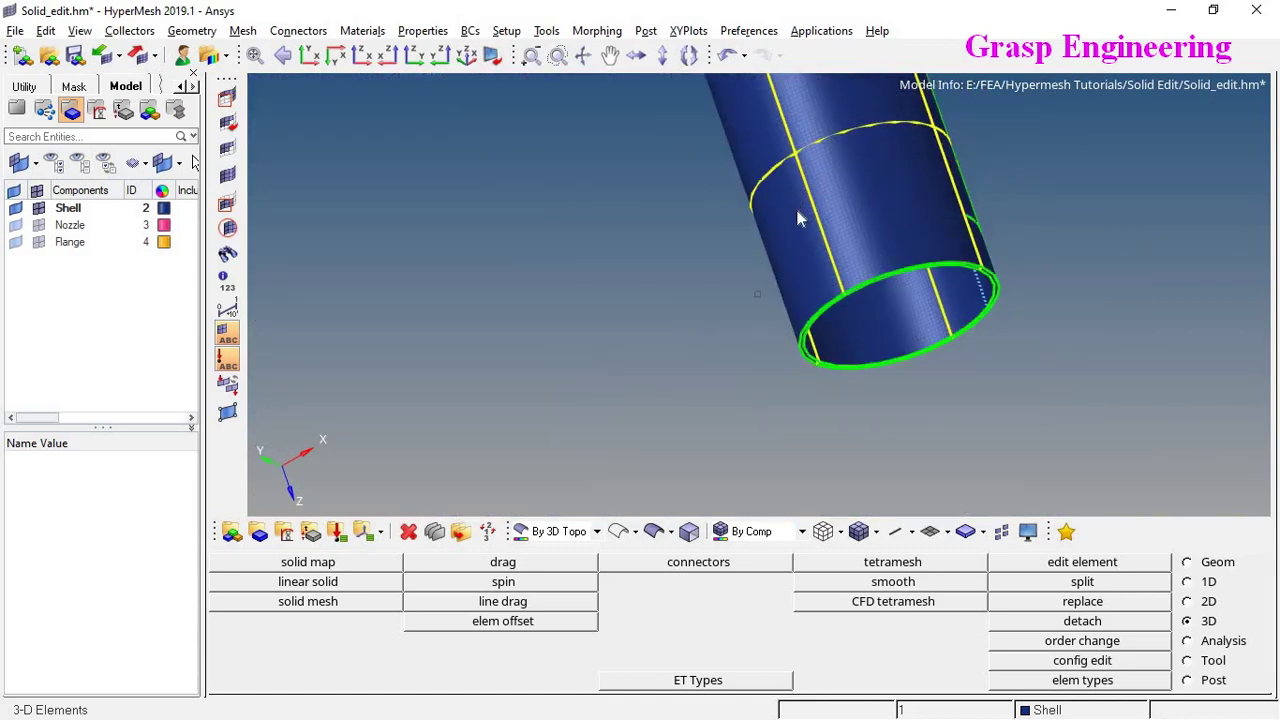
pyautogui.keyDown('ctrl'); pyautogui.moveTo(798, 219); pyautogui.dragTo(778, 251, button='right'); pyautogui.keyUp('ctrl')
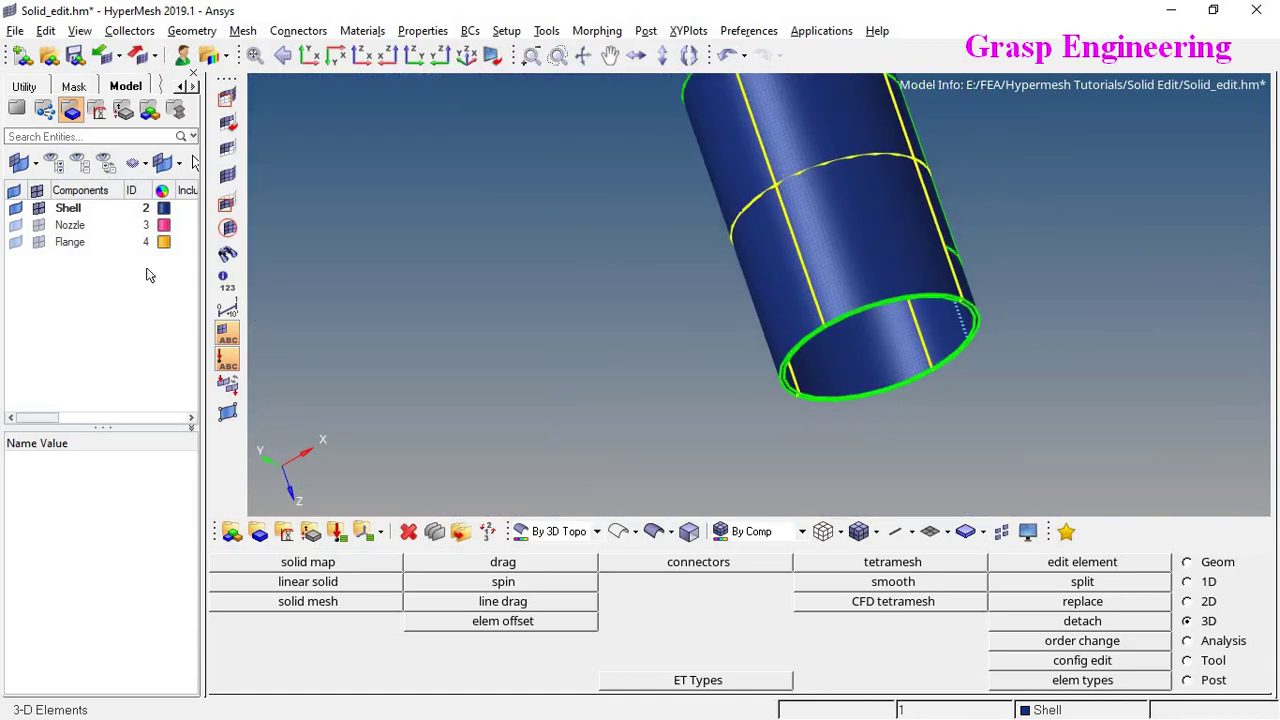
# Hide the Shell geometry and show the Nozzle and Flange elements again to examine the mesh without geometry
pyautogui.click(16, 212)
pyautogui.keyDown('ctrl'); pyautogui.moveTo(934, 354); pyautogui.dragTo(978, 268); pyautogui.keyUp('ctrl')
pyautogui.keyDown('ctrl'); pyautogui.moveTo(770, 322); pyautogui.dragTo(694, 455, button='right'); pyautogui.keyUp('ctrl')
pyautogui.keyDown('ctrl'); pyautogui.moveTo(730, 412); pyautogui.dragTo(752, 388); pyautogui.keyUp('ctrl')
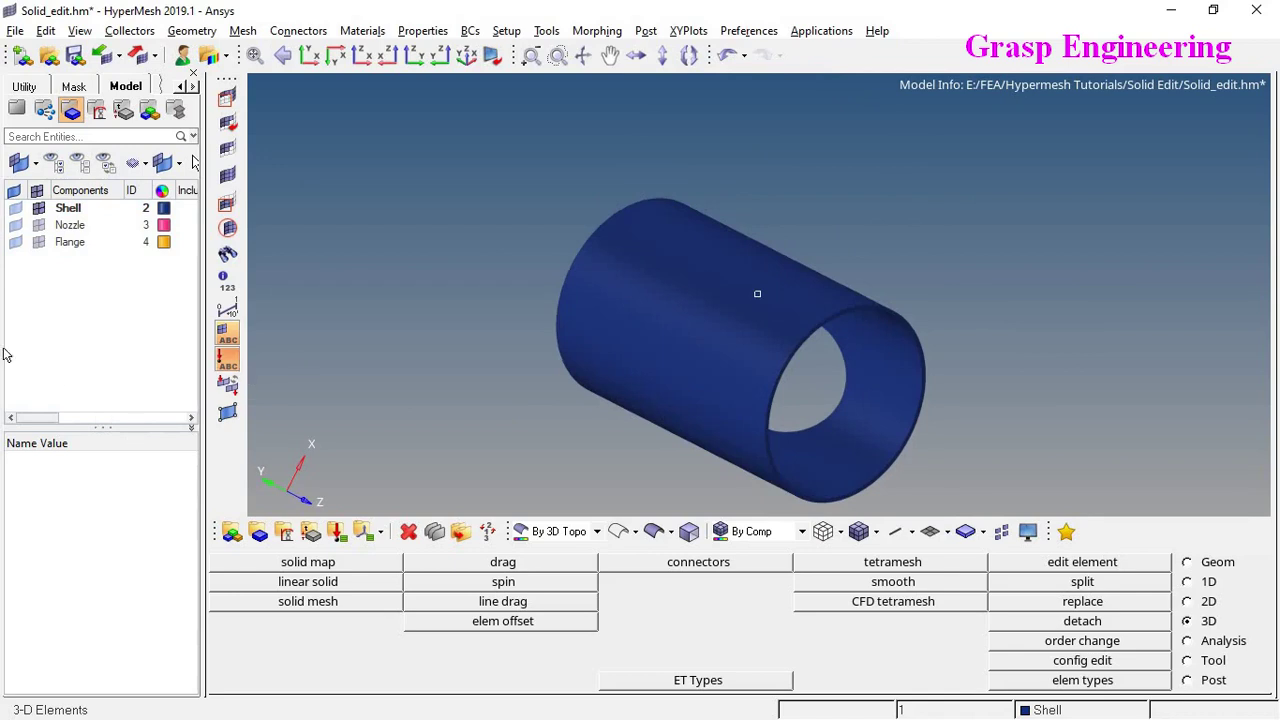
pyautogui.click(38, 225)
pyautogui.keyDown('ctrl'); pyautogui.moveTo(515, 373); pyautogui.dragTo(527, 461); pyautogui.keyUp('ctrl')
pyautogui.keyDown('ctrl'); pyautogui.moveTo(665, 217); pyautogui.dragTo(202, 266); pyautogui.keyUp('ctrl')
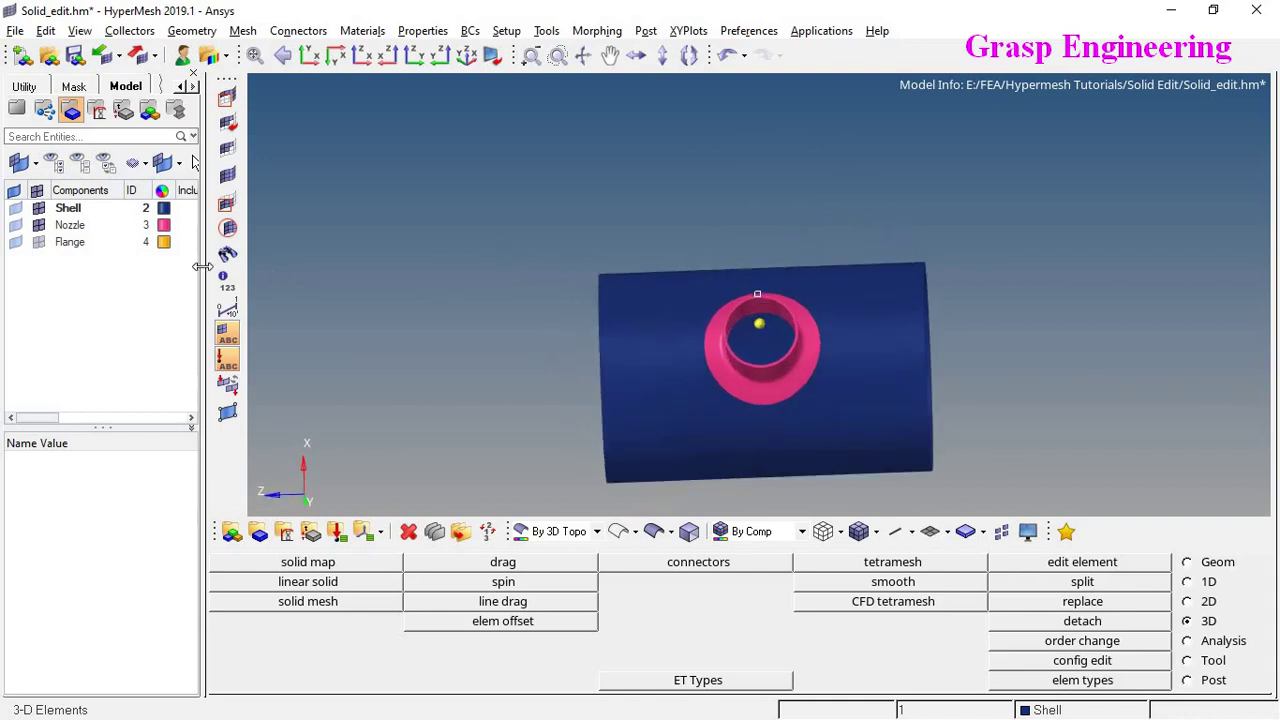
pyautogui.click(39, 241)
pyautogui.keyDown('ctrl'); pyautogui.moveTo(768, 397); pyautogui.dragTo(741, 311); pyautogui.keyUp('ctrl')
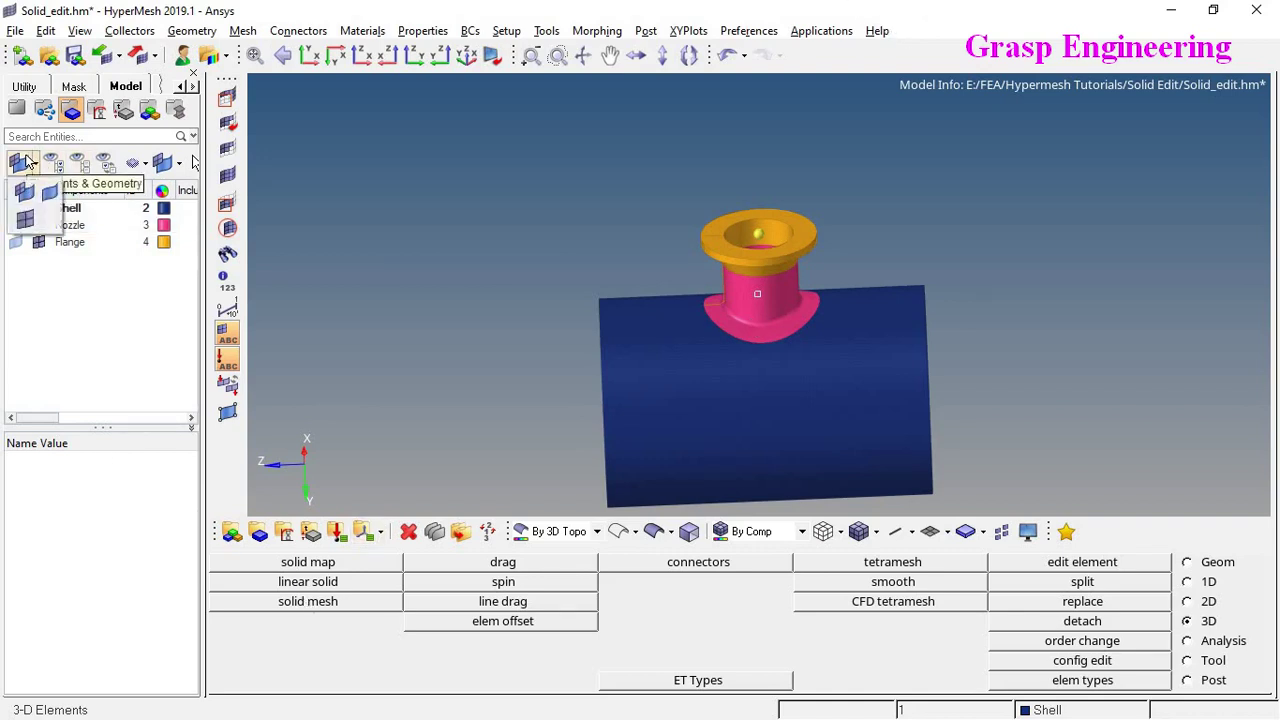
# Mask all 3D elements so that only the leftover 2D elements are displayed on the shell and nozzle
pyautogui.click(77, 87)
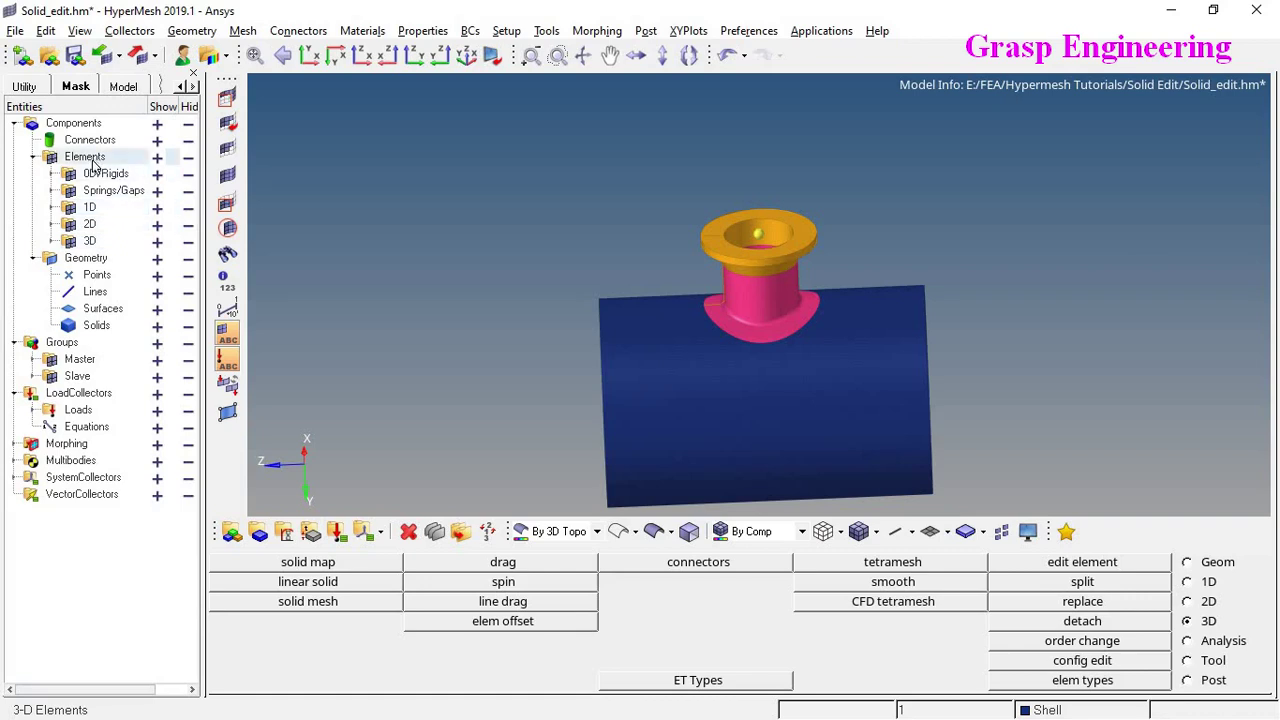
pyautogui.click(187, 243)
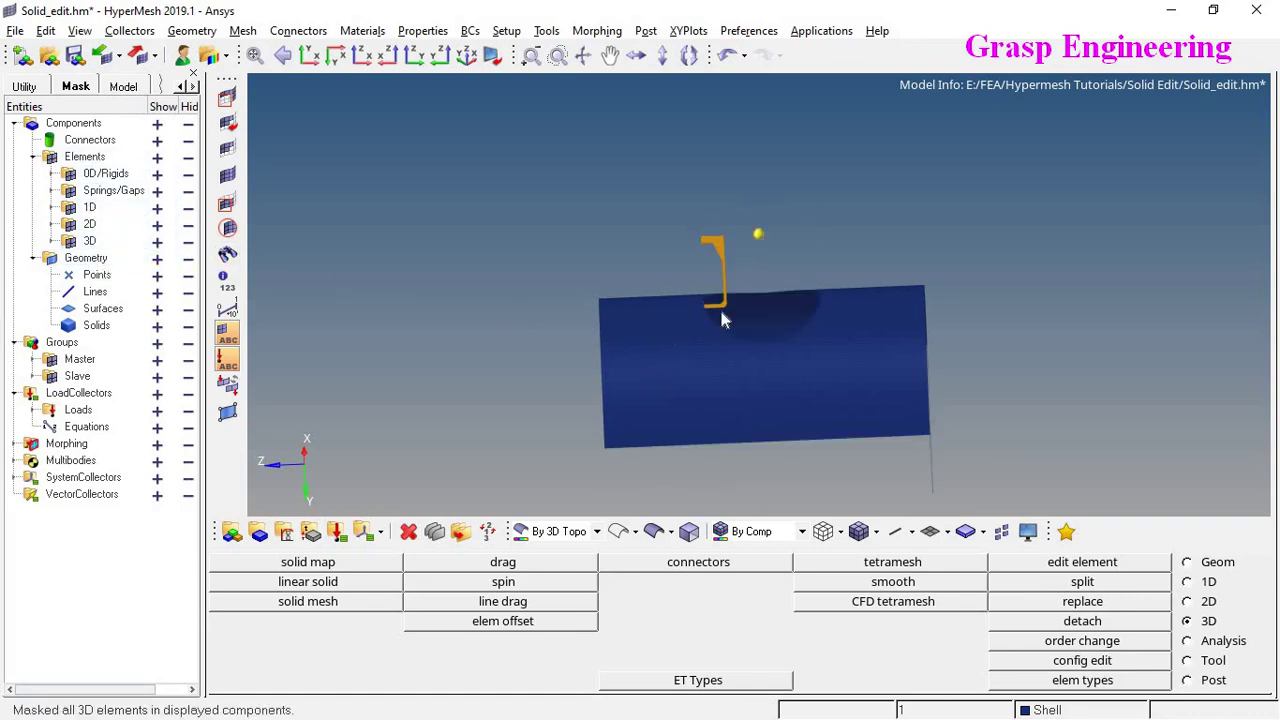
pyautogui.keyDown('ctrl'); pyautogui.moveTo(650, 373); pyautogui.dragTo(685, 349); pyautogui.keyUp('ctrl')
pyautogui.keyDown('ctrl'); pyautogui.scroll(4, 685, 349); pyautogui.keyUp('ctrl')
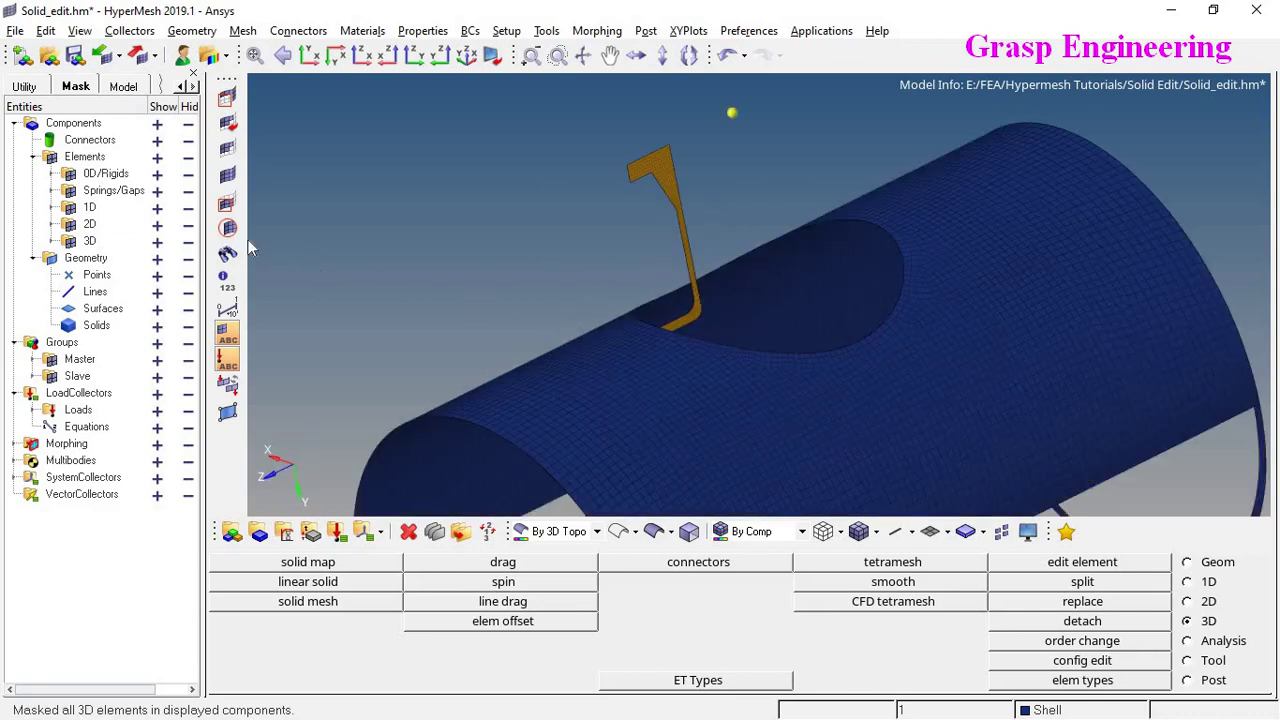
# Unmask the geometry and display it for the Shell, Nozzle and Flange components
pyautogui.click(157, 259)
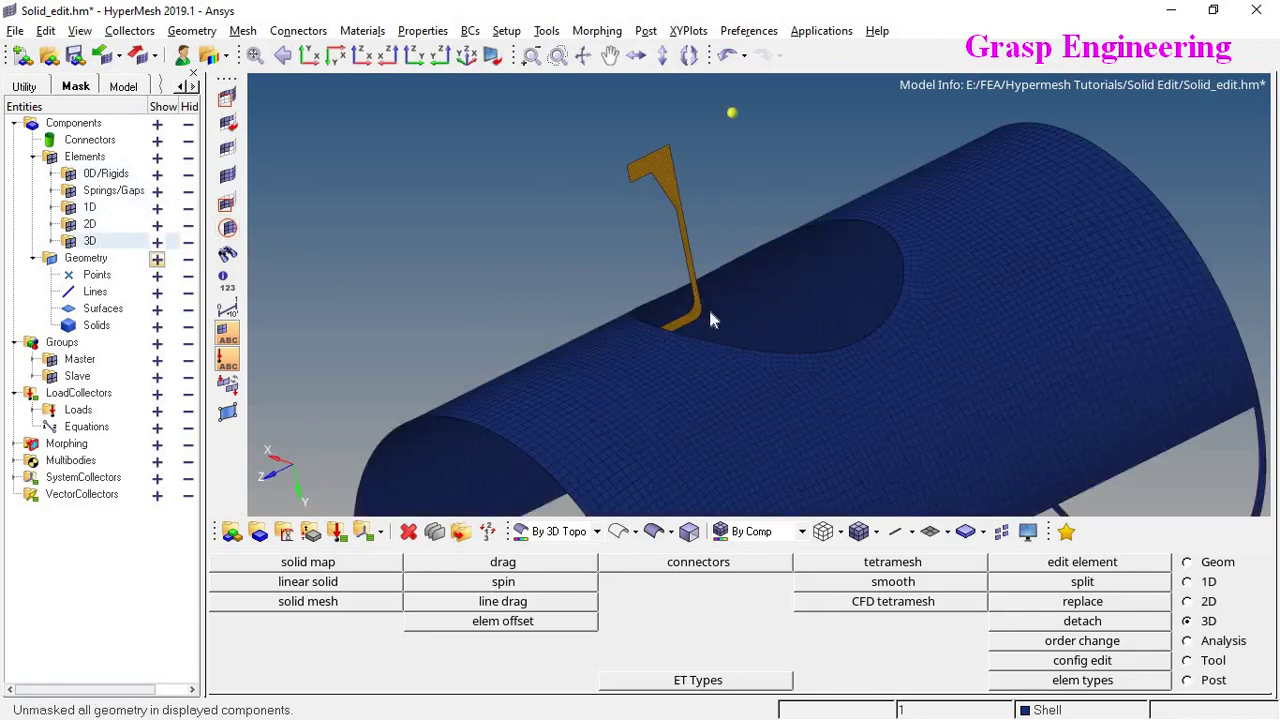
pyautogui.click(125, 87)
pyautogui.click(15, 208)
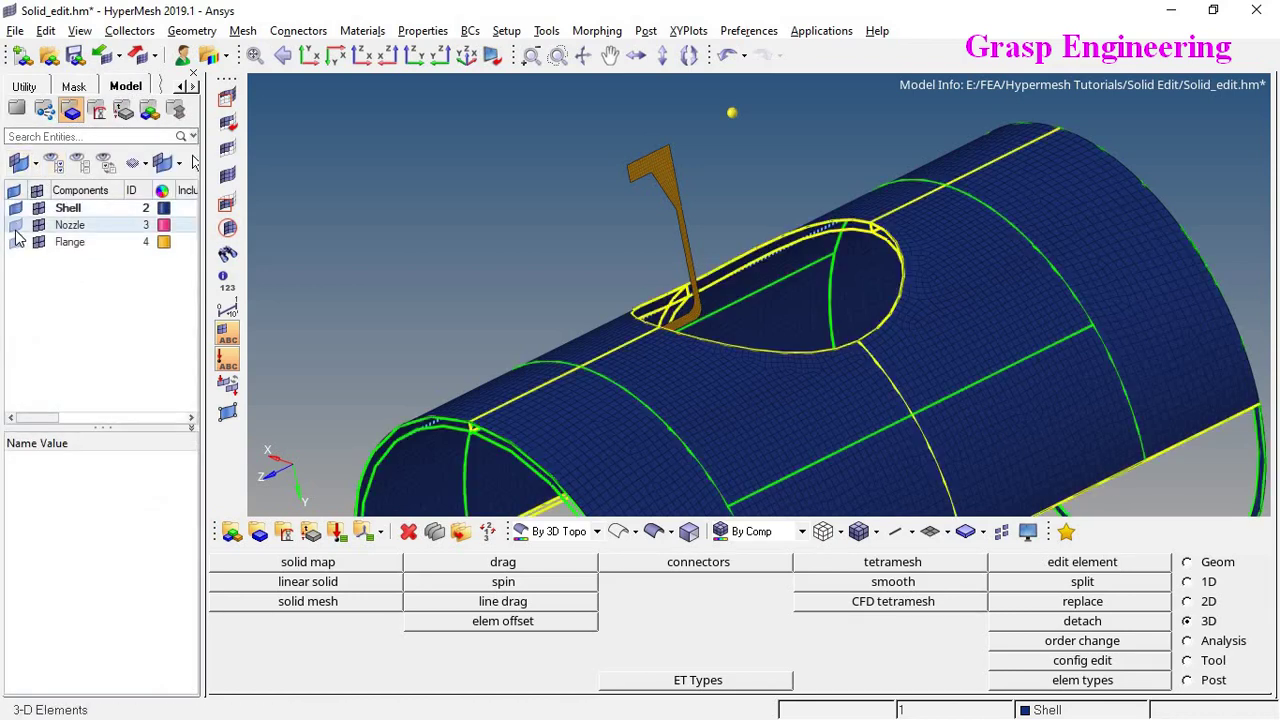
pyautogui.click(15, 226)
pyautogui.click(15, 242)
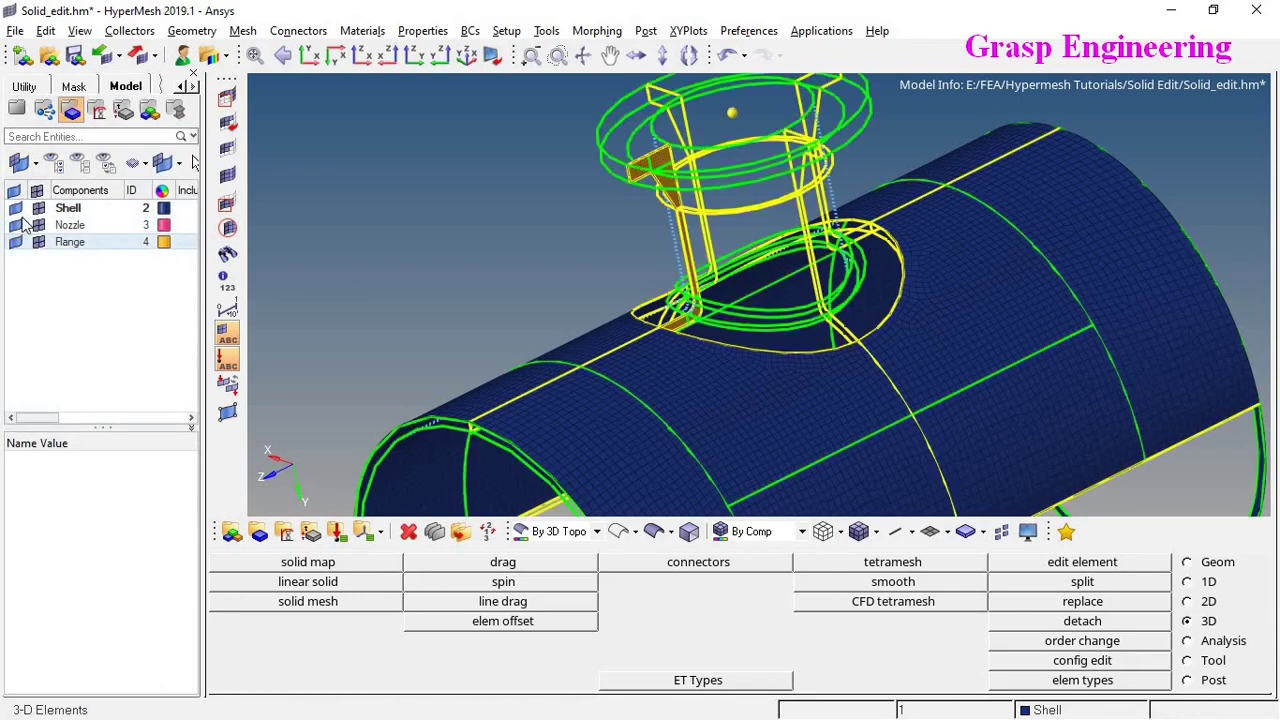
# Examine the leftover 2D elements on the nozzle cross-section, the shell surfaces and the end faces
pyautogui.click(75, 88)
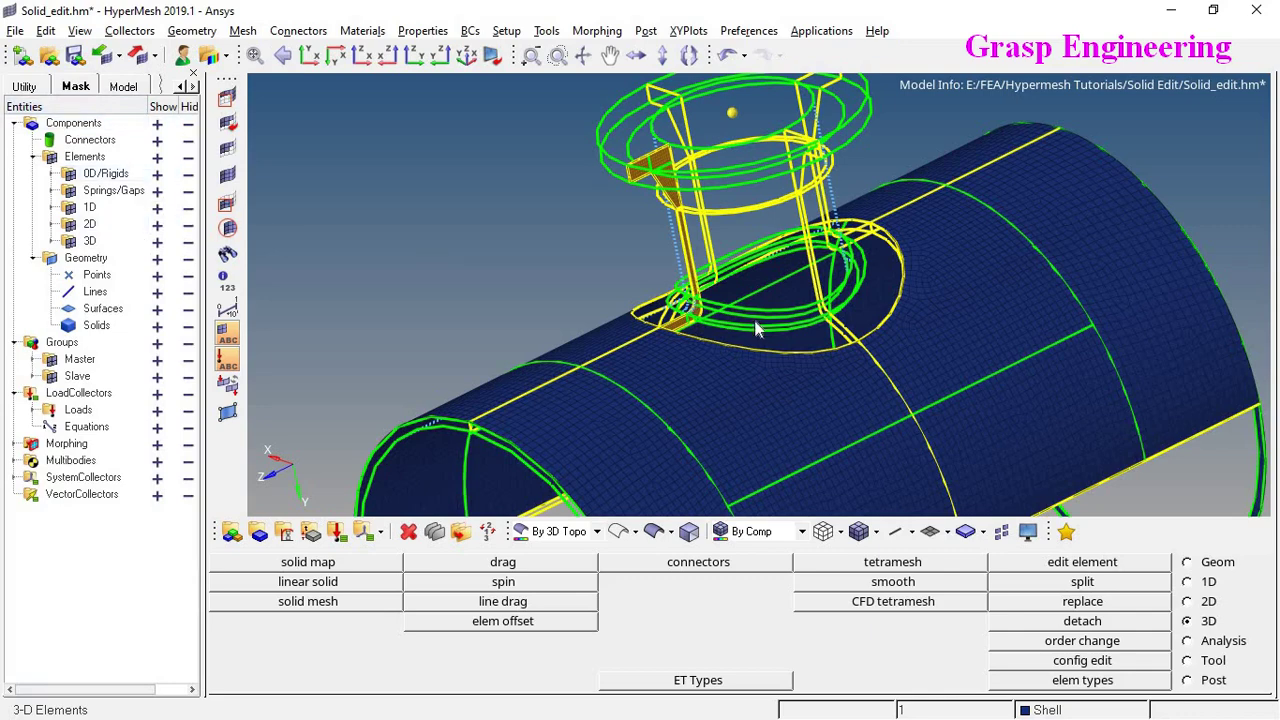
pyautogui.keyDown('ctrl'); pyautogui.moveTo(646, 341); pyautogui.dragTo(530, 335); pyautogui.keyUp('ctrl')
pyautogui.keyDown('ctrl'); pyautogui.scroll(4, 678, 266); pyautogui.keyUp('ctrl')
pyautogui.keyDown('ctrl'); pyautogui.scroll(5, 686, 271); pyautogui.keyUp('ctrl')
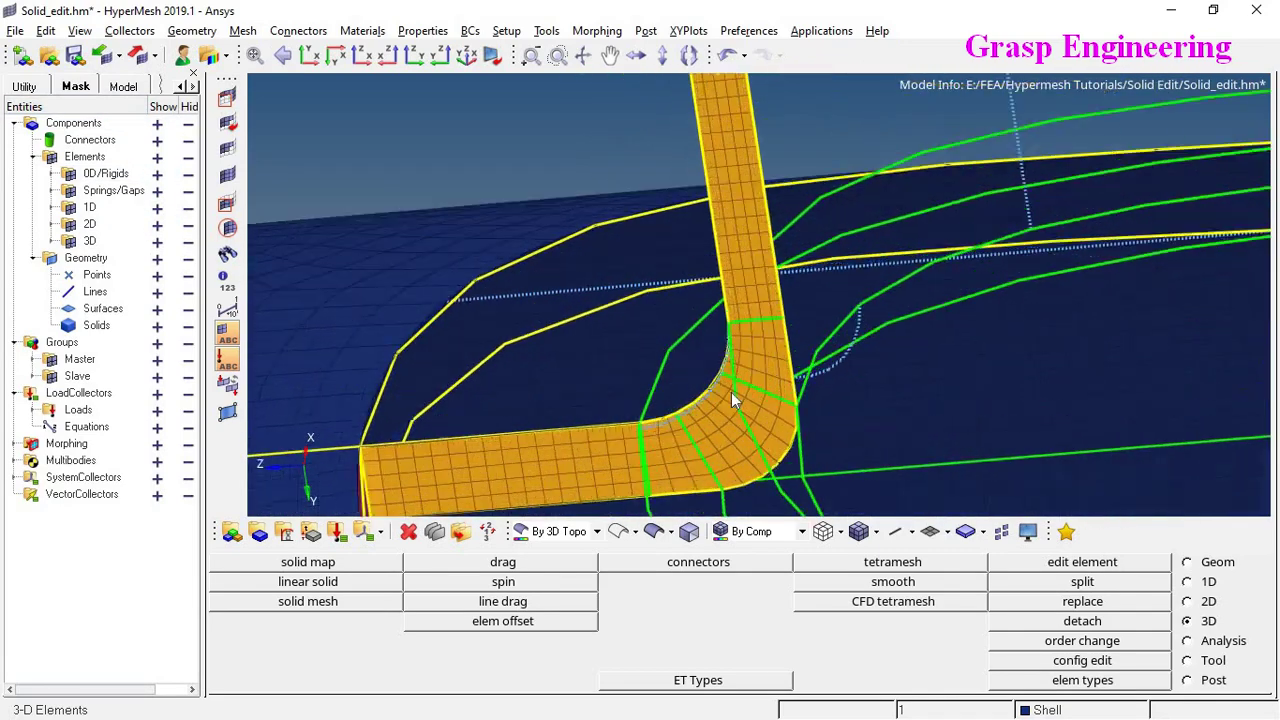
pyautogui.keyDown('ctrl'); pyautogui.scroll(-6, 737, 371); pyautogui.keyUp('ctrl')
pyautogui.keyDown('ctrl'); pyautogui.moveTo(503, 485); pyautogui.dragTo(481, 259, button='right'); pyautogui.keyUp('ctrl')
pyautogui.keyDown('ctrl'); pyautogui.moveTo(699, 283); pyautogui.dragTo(797, 302); pyautogui.keyUp('ctrl')
pyautogui.keyDown('ctrl'); pyautogui.scroll(-5, 719, 302); pyautogui.keyUp('ctrl')
pyautogui.keyDown('ctrl'); pyautogui.scroll(8, 765, 426); pyautogui.keyUp('ctrl')
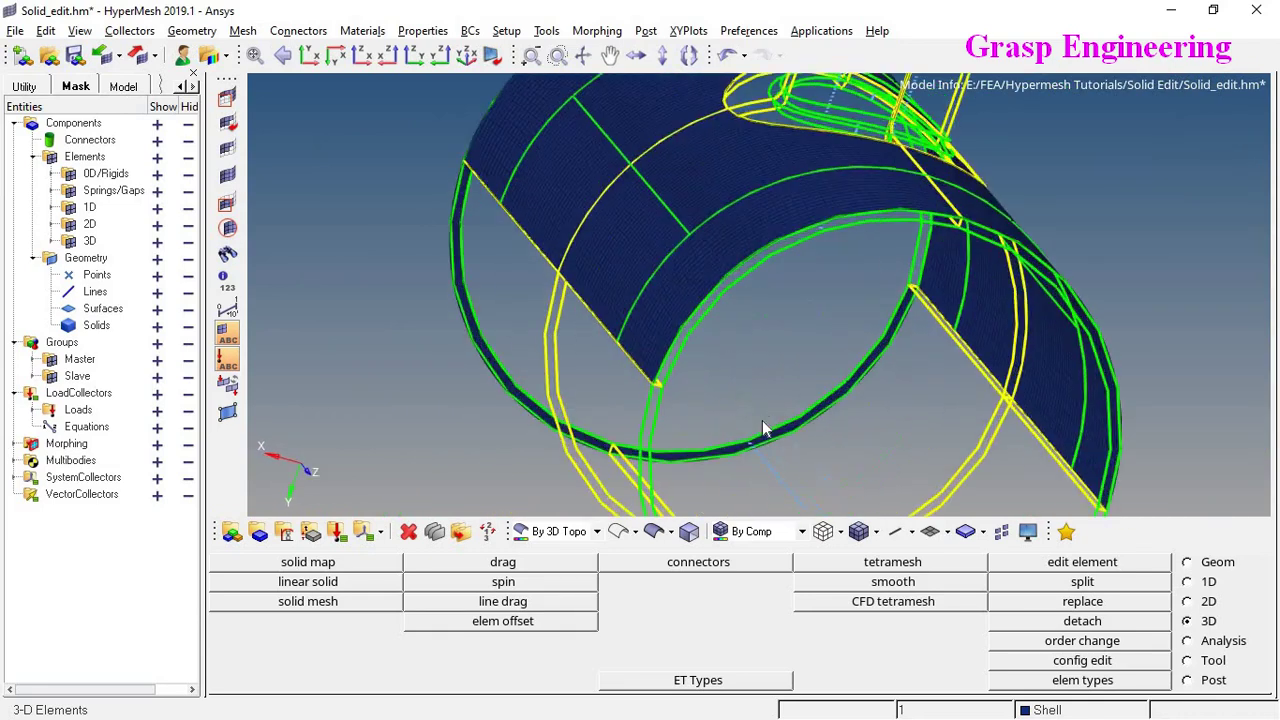
pyautogui.keyDown('ctrl'); pyautogui.scroll(-9, 672, 350); pyautogui.keyUp('ctrl')
pyautogui.keyDown('ctrl'); pyautogui.moveTo(705, 299); pyautogui.dragTo(745, 300); pyautogui.keyUp('ctrl')
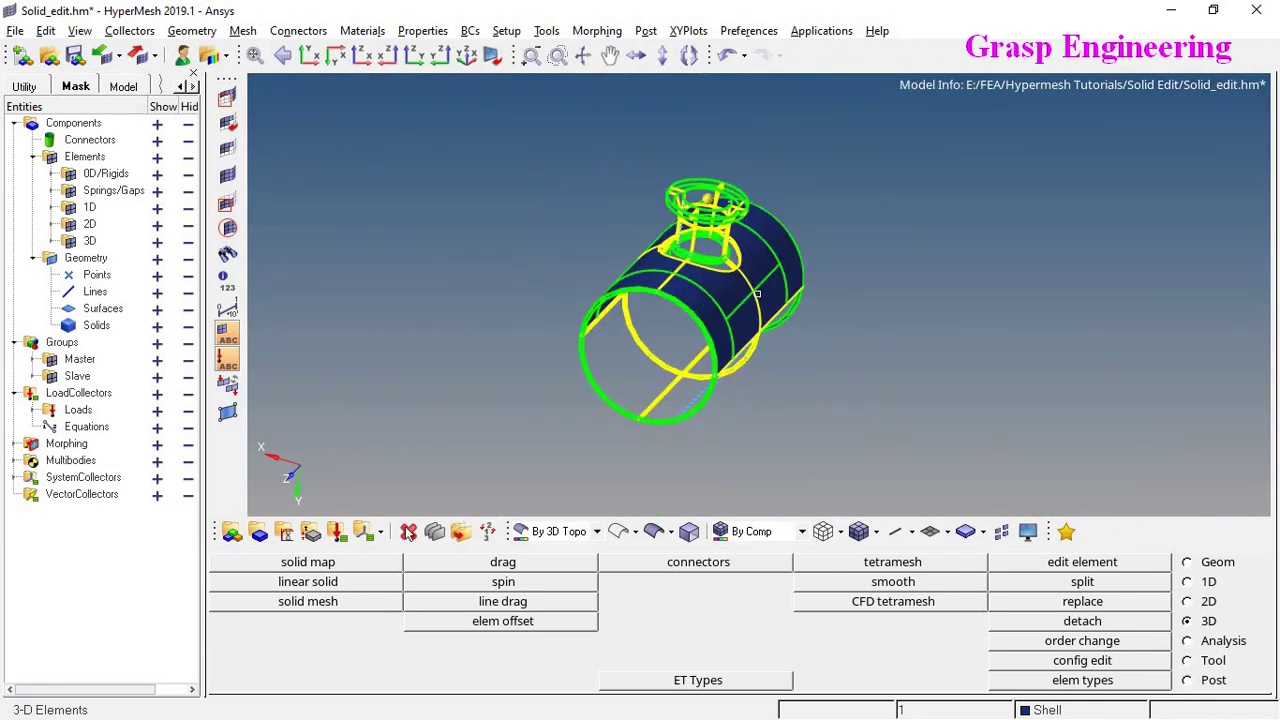
# Delete all displayed elements to remove the leftover 2D meshes, keeping the masked 3D elements
pyautogui.click(408, 531)
pyautogui.click(357, 563)
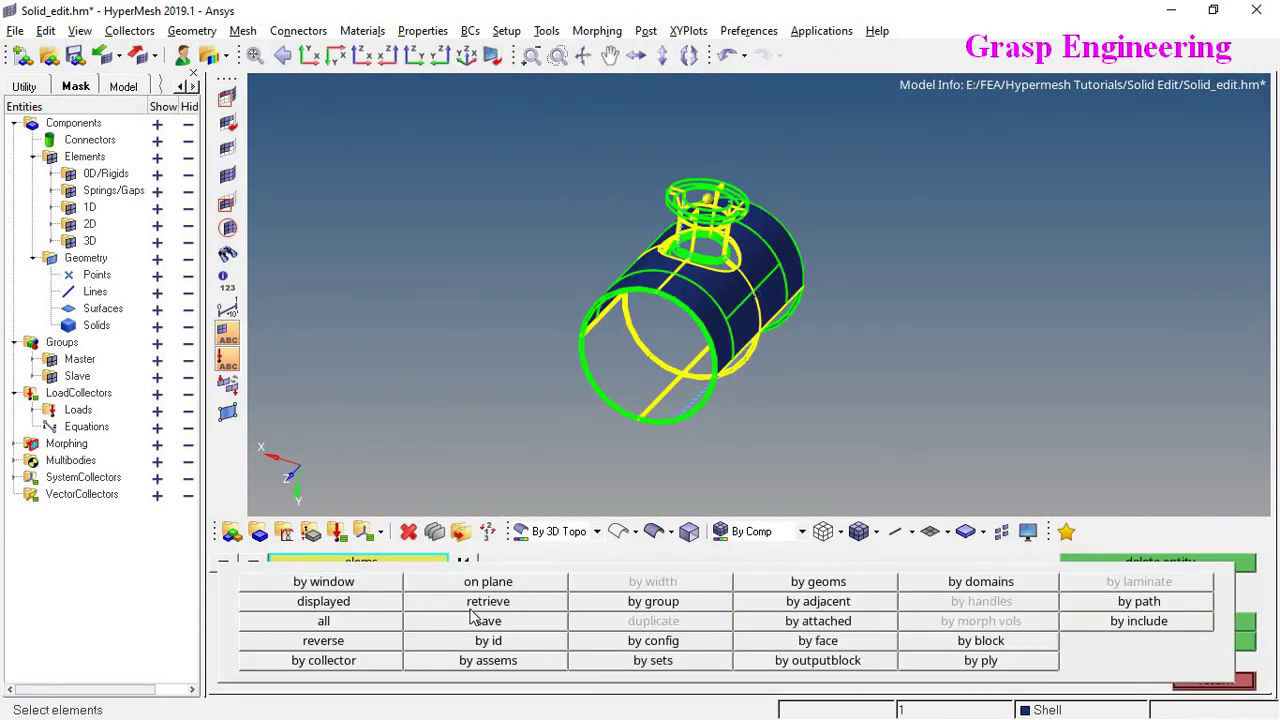
pyautogui.click(340, 601)
pyautogui.click(1150, 563)
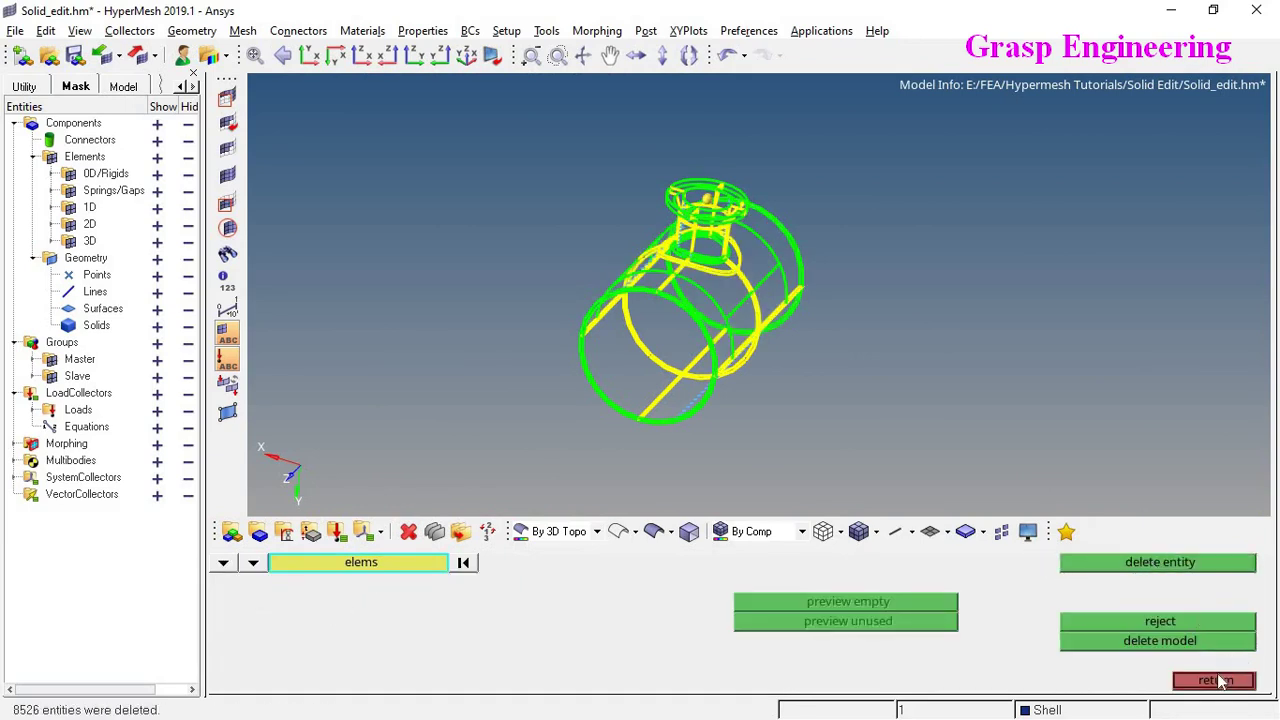
pyautogui.click(1214, 680)
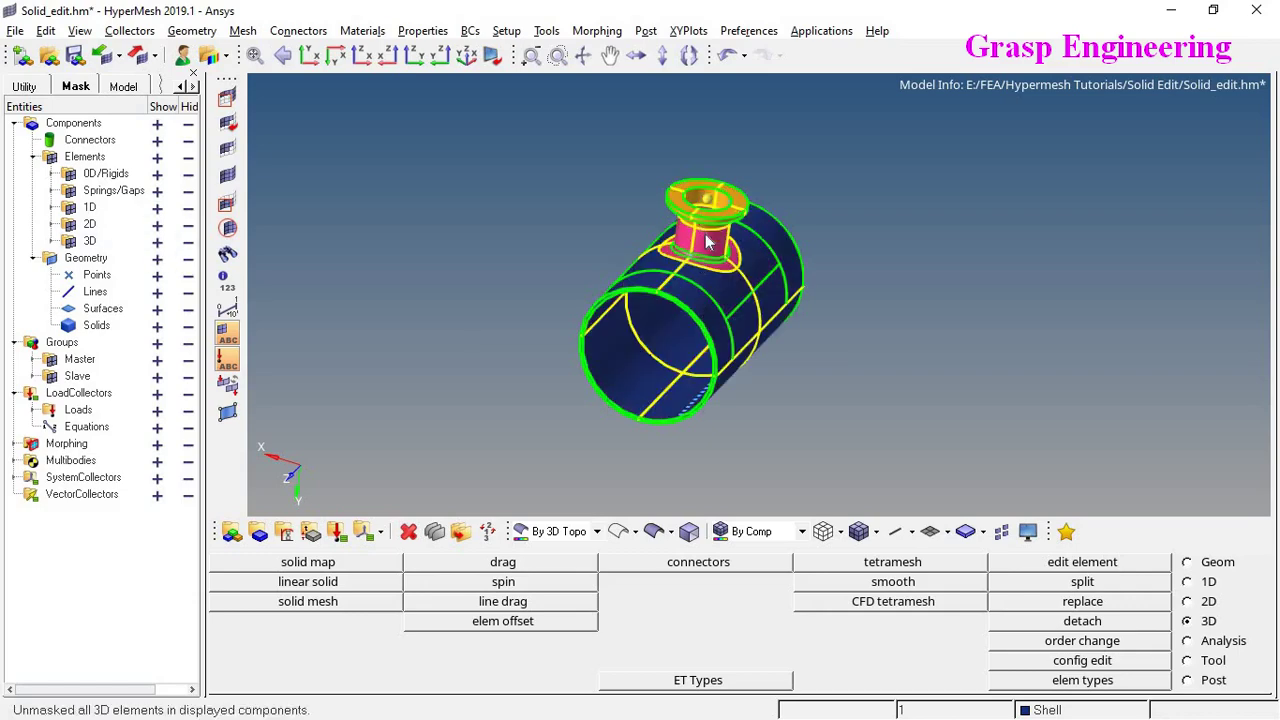
# Mask all geometry so that only the 3D mesh of the shell, nozzle and flange is displayed
pyautogui.keyDown('ctrl'); pyautogui.moveTo(718, 298); pyautogui.dragTo(709, 243); pyautogui.keyUp('ctrl')
pyautogui.keyDown('ctrl'); pyautogui.scroll(5, 712, 250); pyautogui.keyUp('ctrl')
pyautogui.keyDown('ctrl'); pyautogui.moveTo(794, 337); pyautogui.dragTo(689, 314); pyautogui.keyUp('ctrl')
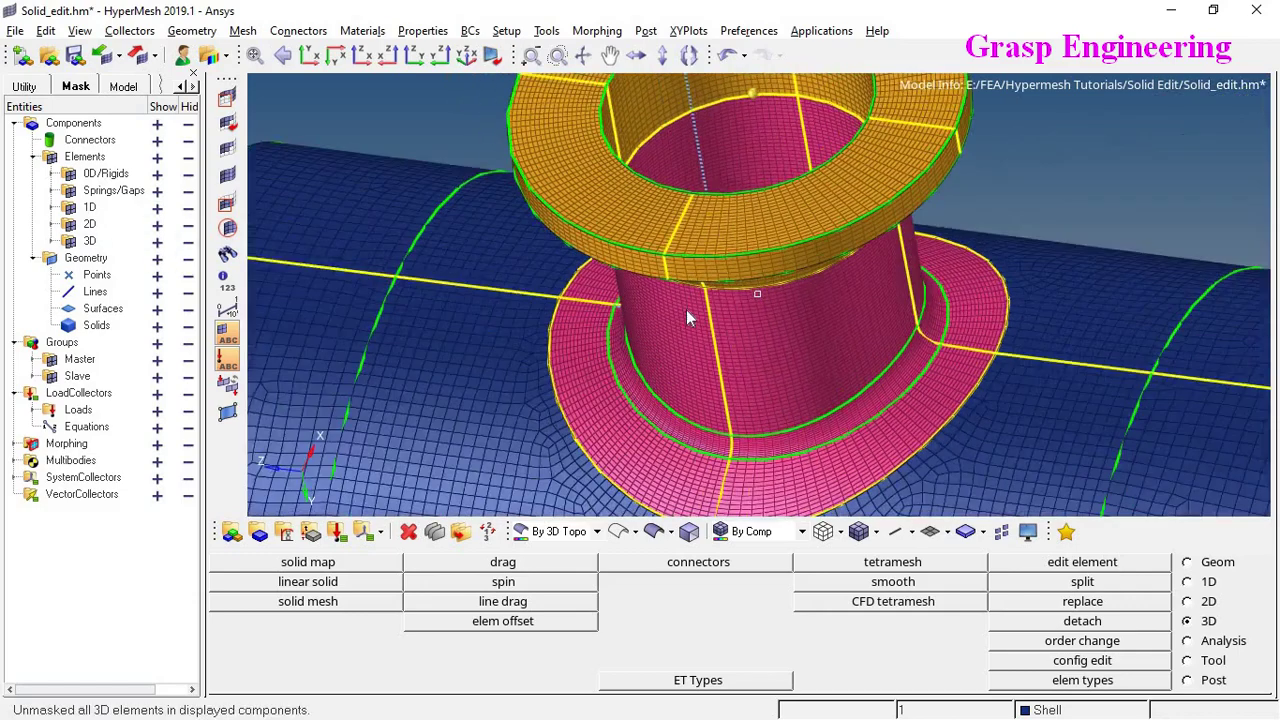
pyautogui.keyDown('ctrl'); pyautogui.scroll(-2, 742, 276); pyautogui.keyUp('ctrl')
pyautogui.keyDown('ctrl'); pyautogui.scroll(-3, 742, 276); pyautogui.keyUp('ctrl')
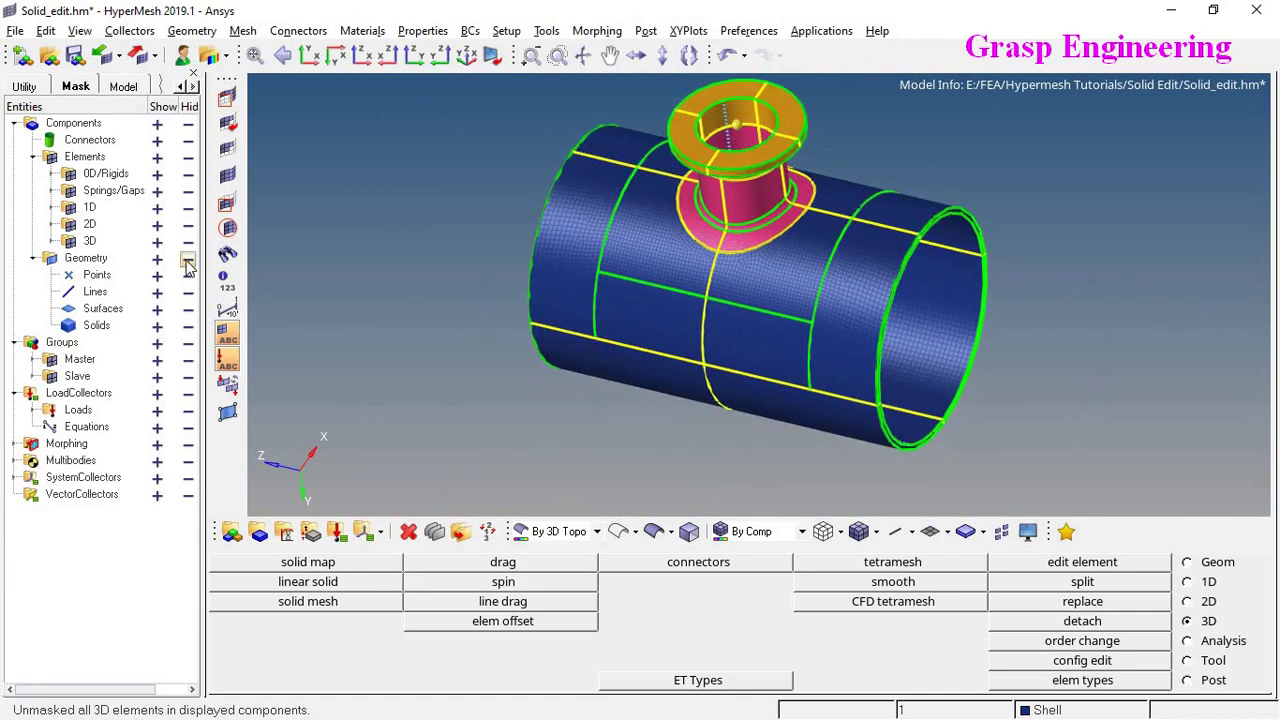
pyautogui.click(188, 259)
pyautogui.keyDown('ctrl'); pyautogui.moveTo(751, 274); pyautogui.dragTo(764, 256); pyautogui.keyUp('ctrl')
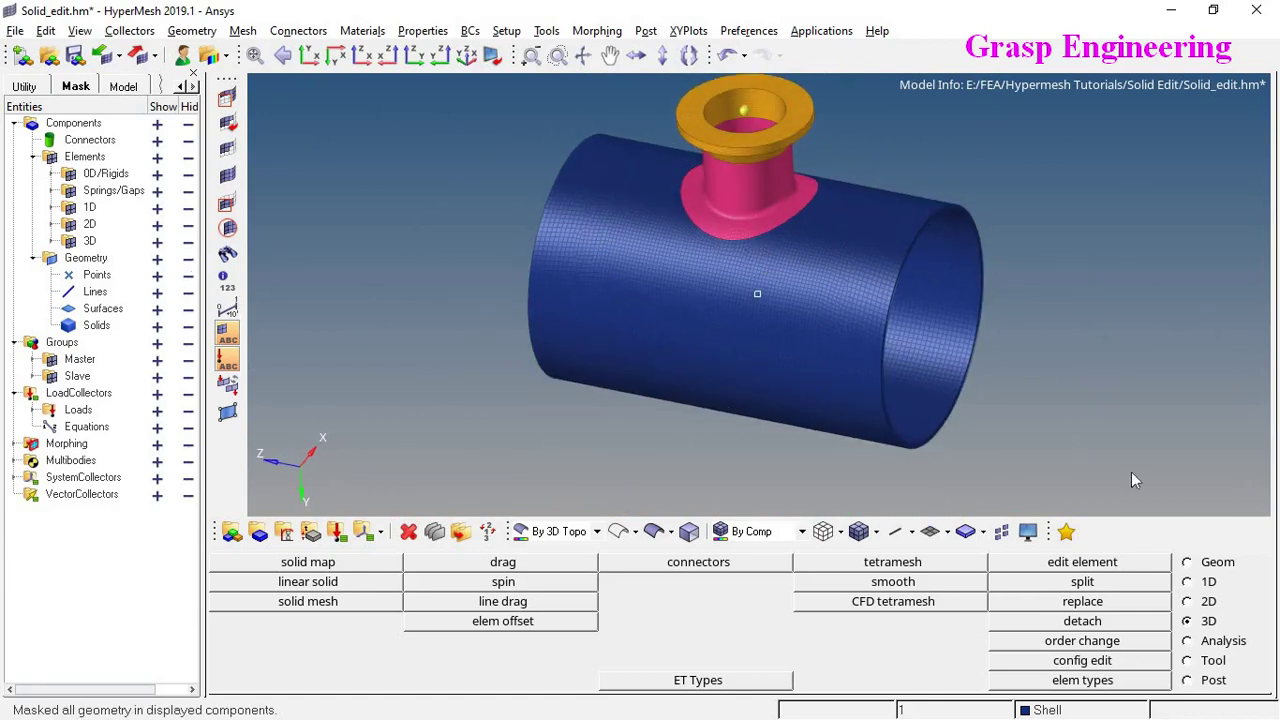
pyautogui.click(1214, 662)
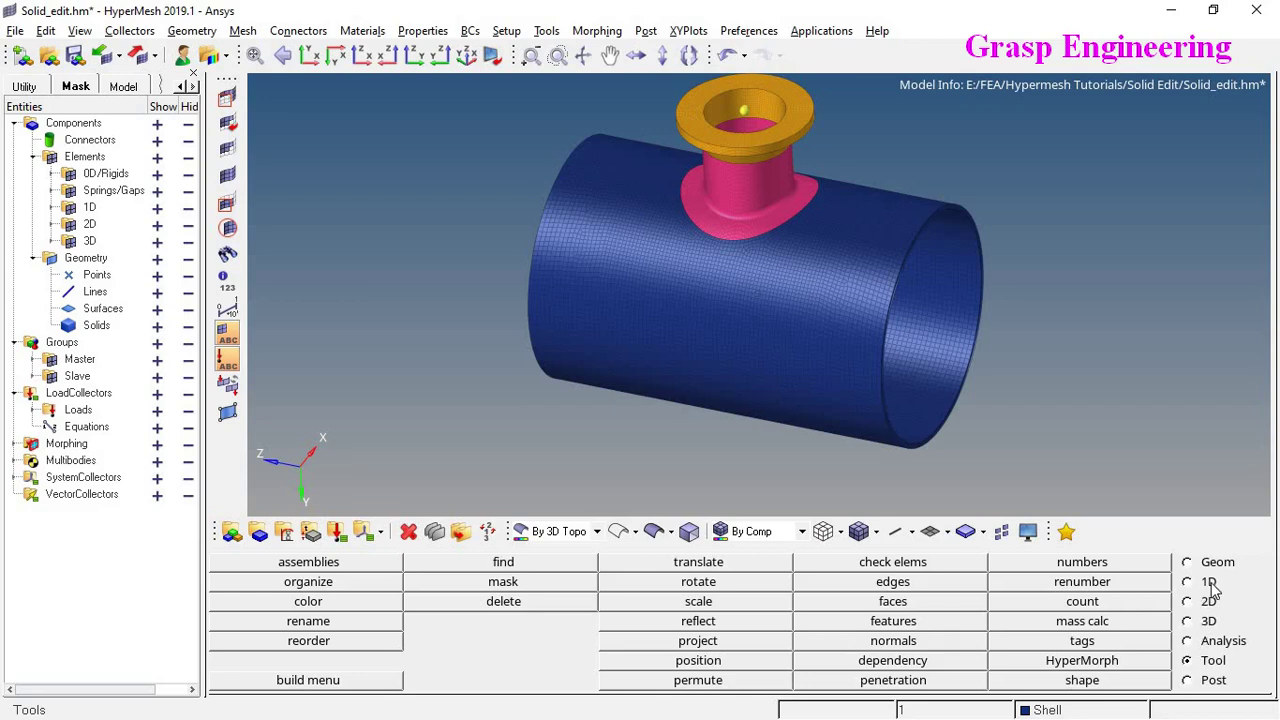
pyautogui.click(1218, 642)
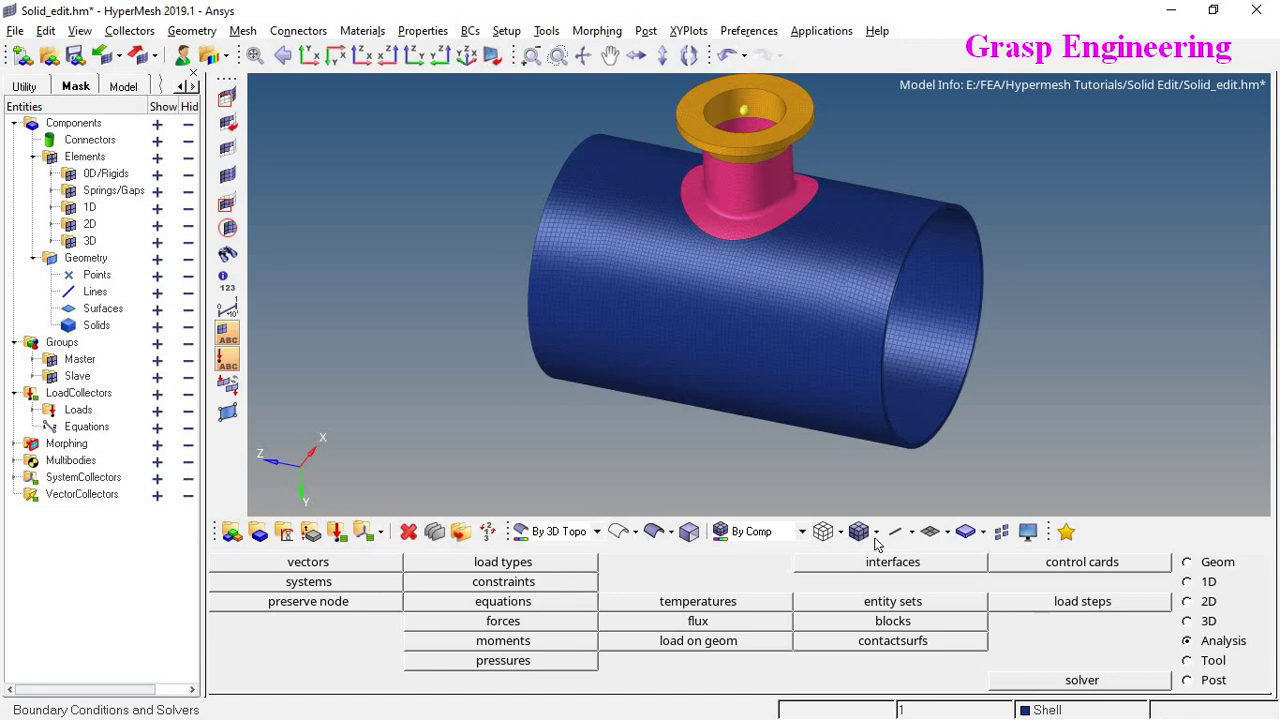
pyautogui.click(1187, 621)
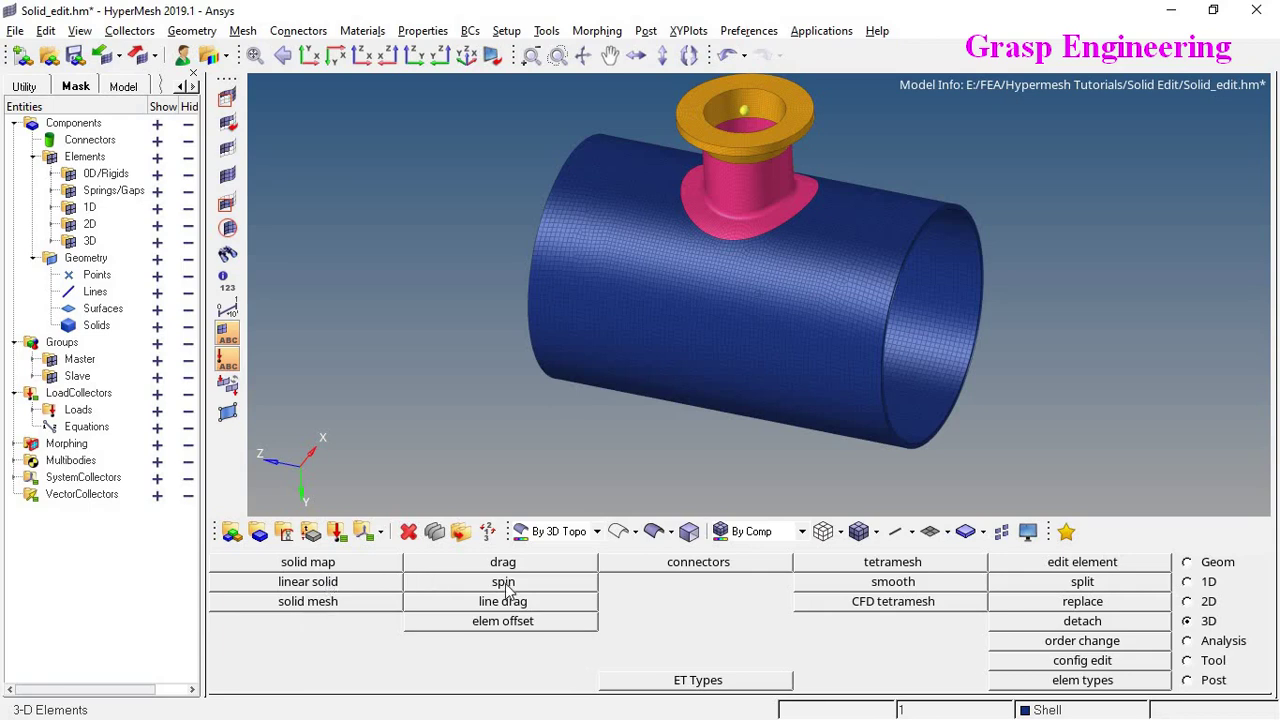
pyautogui.click(1190, 601)
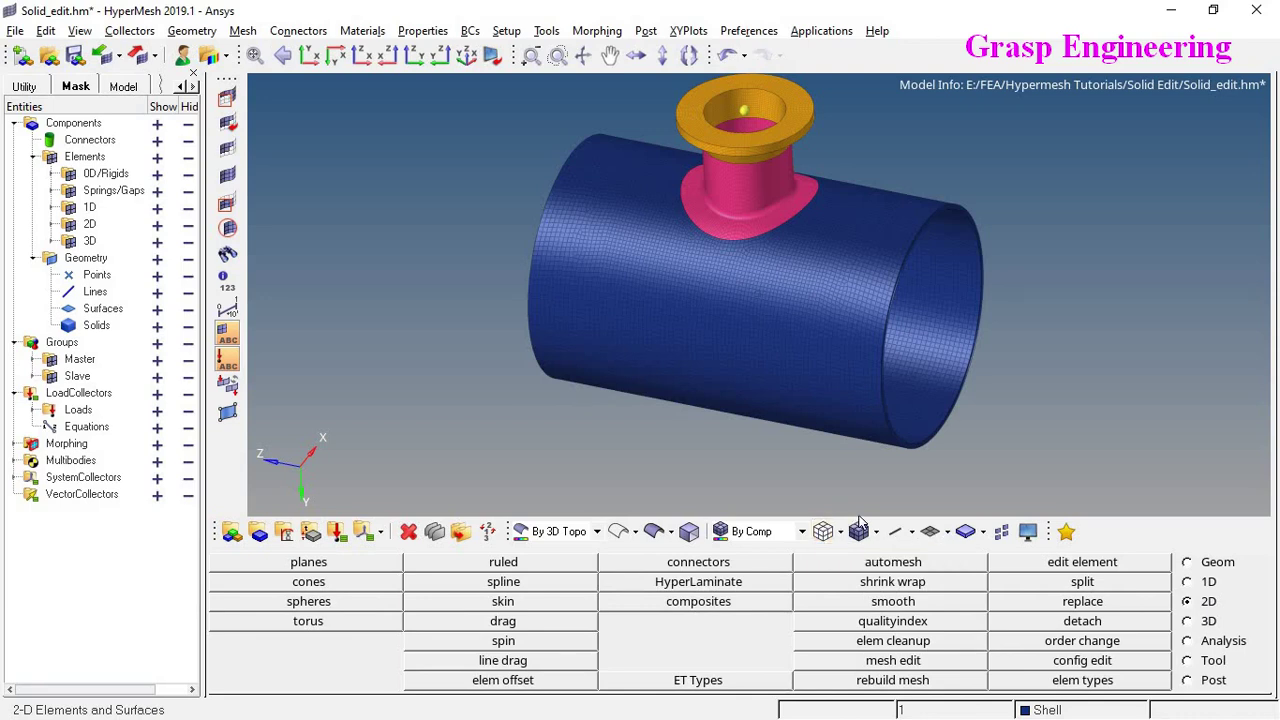
pyautogui.click(1196, 622)
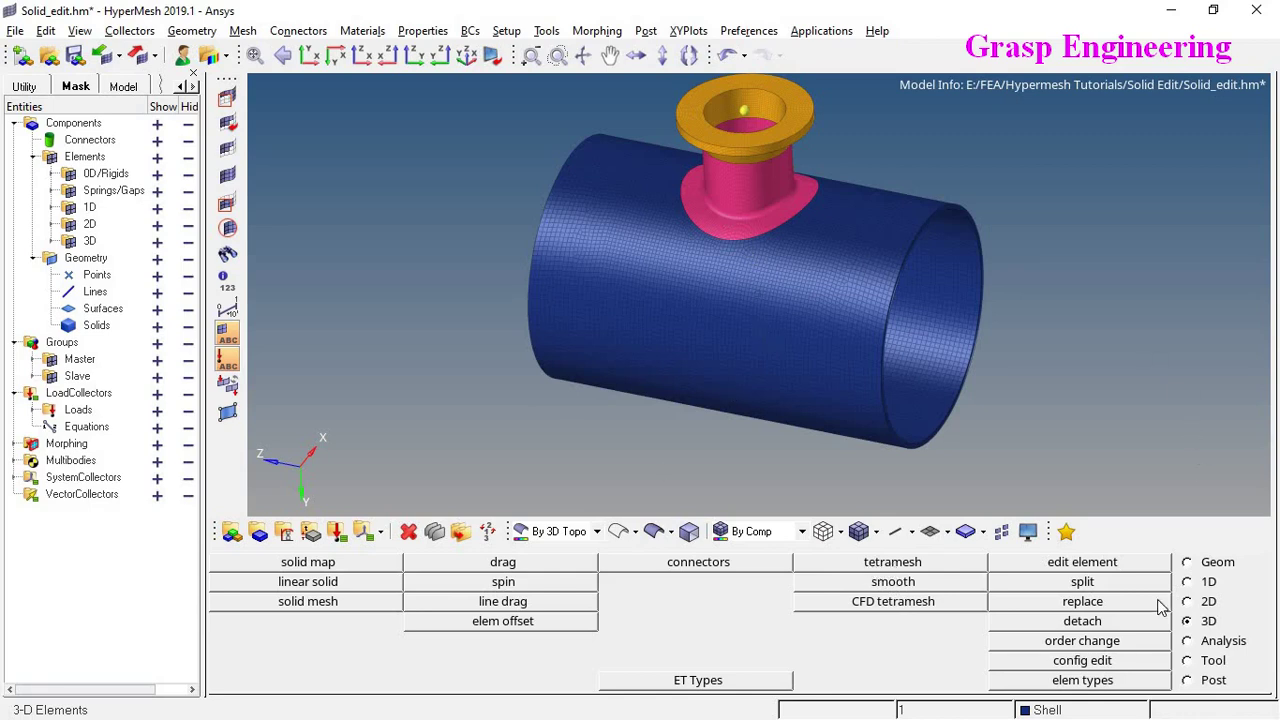
pyautogui.click(1187, 641)
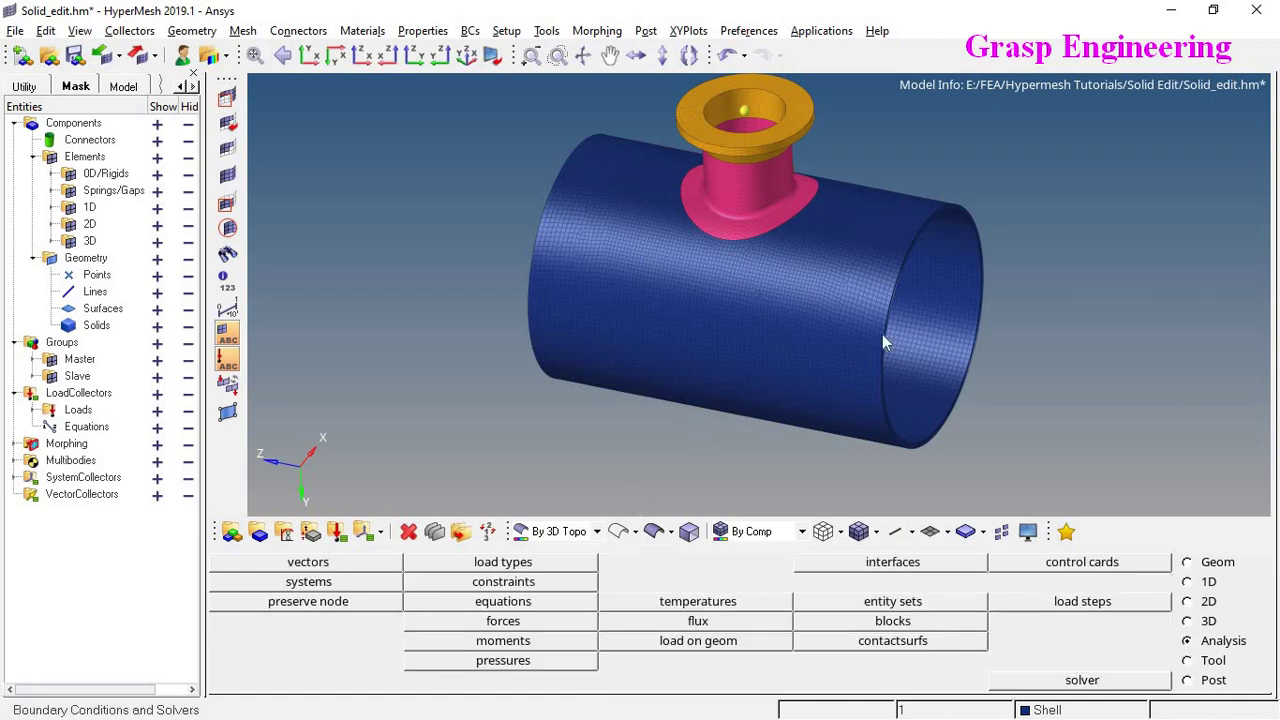
# Examine the finished hex mesh on the flange, the nozzle-to-shell junction and the open shell end
pyautogui.keyDown('ctrl'); pyautogui.moveTo(797, 384); pyautogui.dragTo(695, 440, button='right'); pyautogui.keyUp('ctrl')
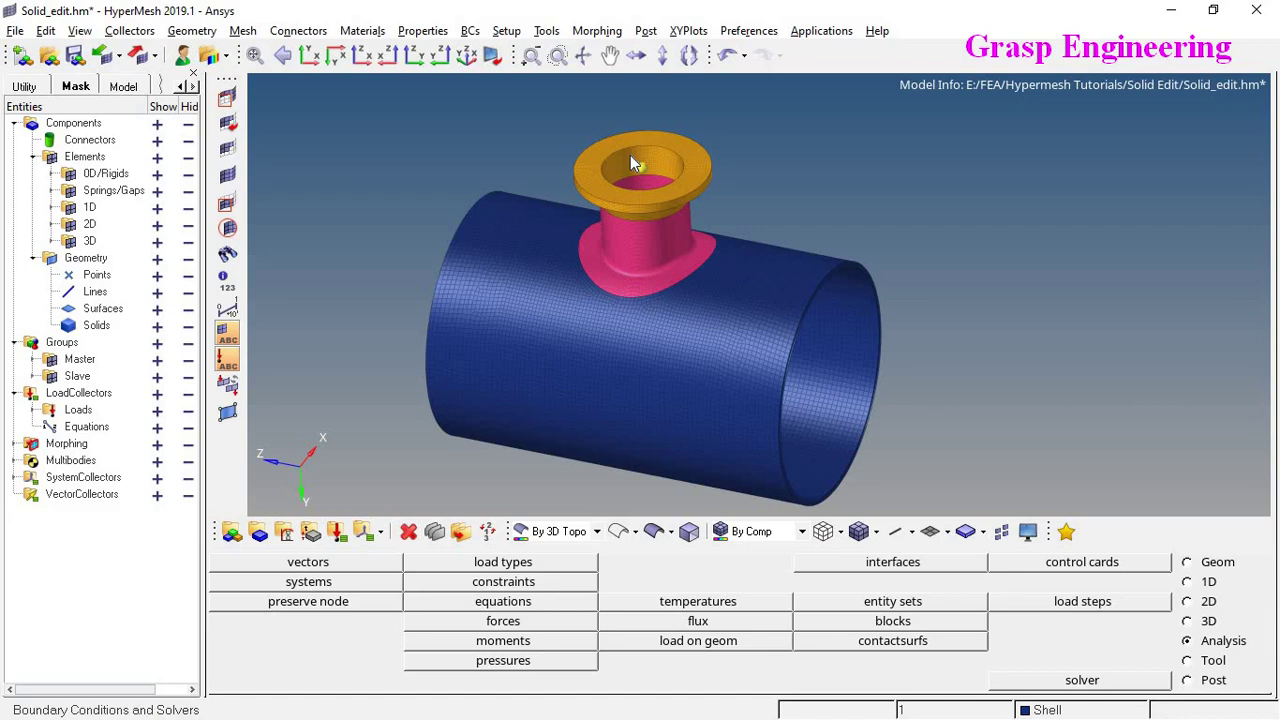
pyautogui.keyDown('ctrl'); pyautogui.scroll(2, 585, 315); pyautogui.keyUp('ctrl')
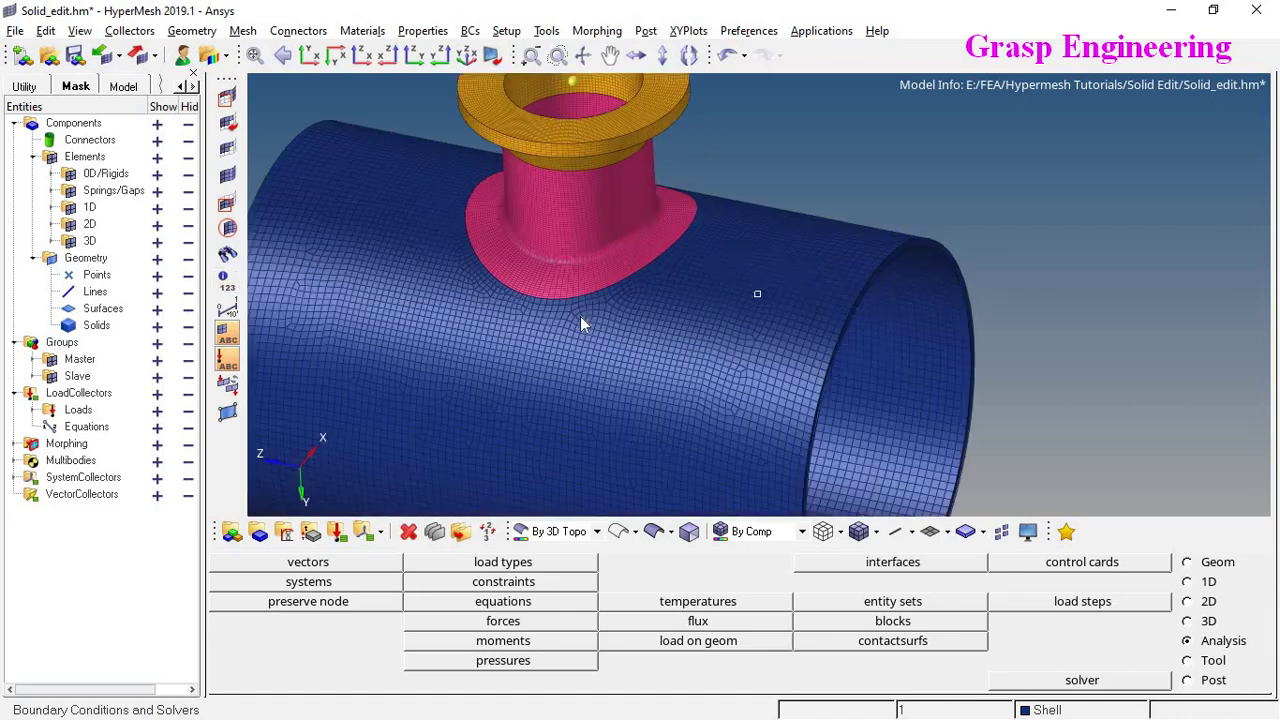
pyautogui.moveTo(664, 361)
pyautogui.keyDown('ctrl'); pyautogui.mouseDown()
pyautogui.moveTo(594, 327)
pyautogui.moveTo(681, 313)
pyautogui.mouseUp(); pyautogui.keyUp('ctrl')
pyautogui.keyDown('ctrl'); pyautogui.scroll(-5, 681, 313); pyautogui.keyUp('ctrl')
pyautogui.keyDown('ctrl'); pyautogui.moveTo(734, 352); pyautogui.dragTo(685, 301); pyautogui.keyUp('ctrl')
pyautogui.keyDown('ctrl'); pyautogui.scroll(3, 725, 282); pyautogui.keyUp('ctrl')
pyautogui.keyDown('ctrl'); pyautogui.moveTo(642, 256); pyautogui.dragTo(663, 316); pyautogui.keyUp('ctrl')
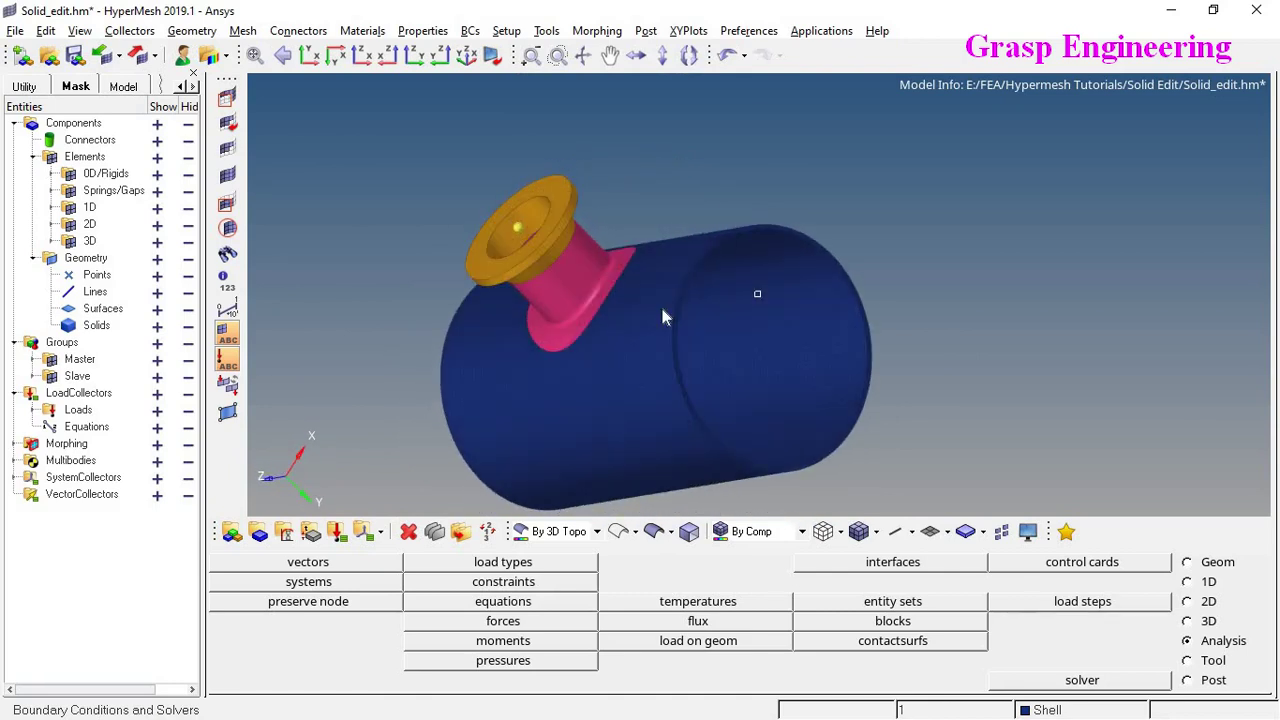